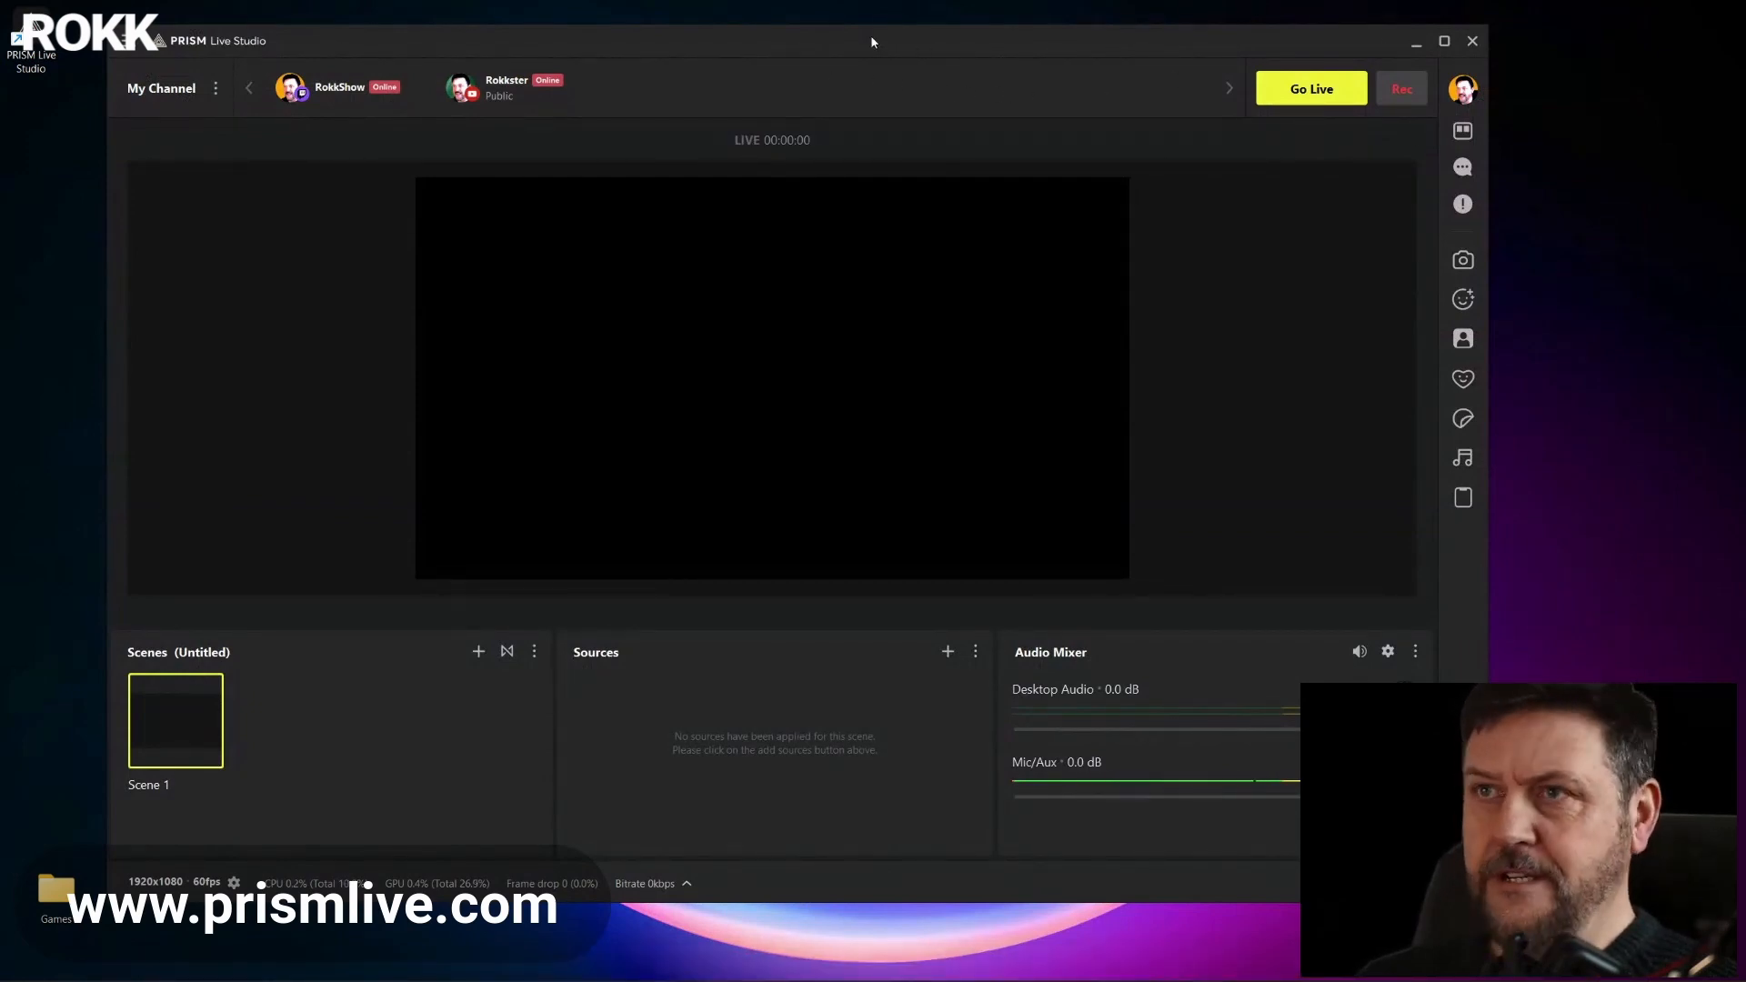
Place the PRISM Live Studio window in the desktop's upper-left corner, unmaximized, and stretch it to the full screen height
{"action": "double_click", "coordinate": [864, 41]}
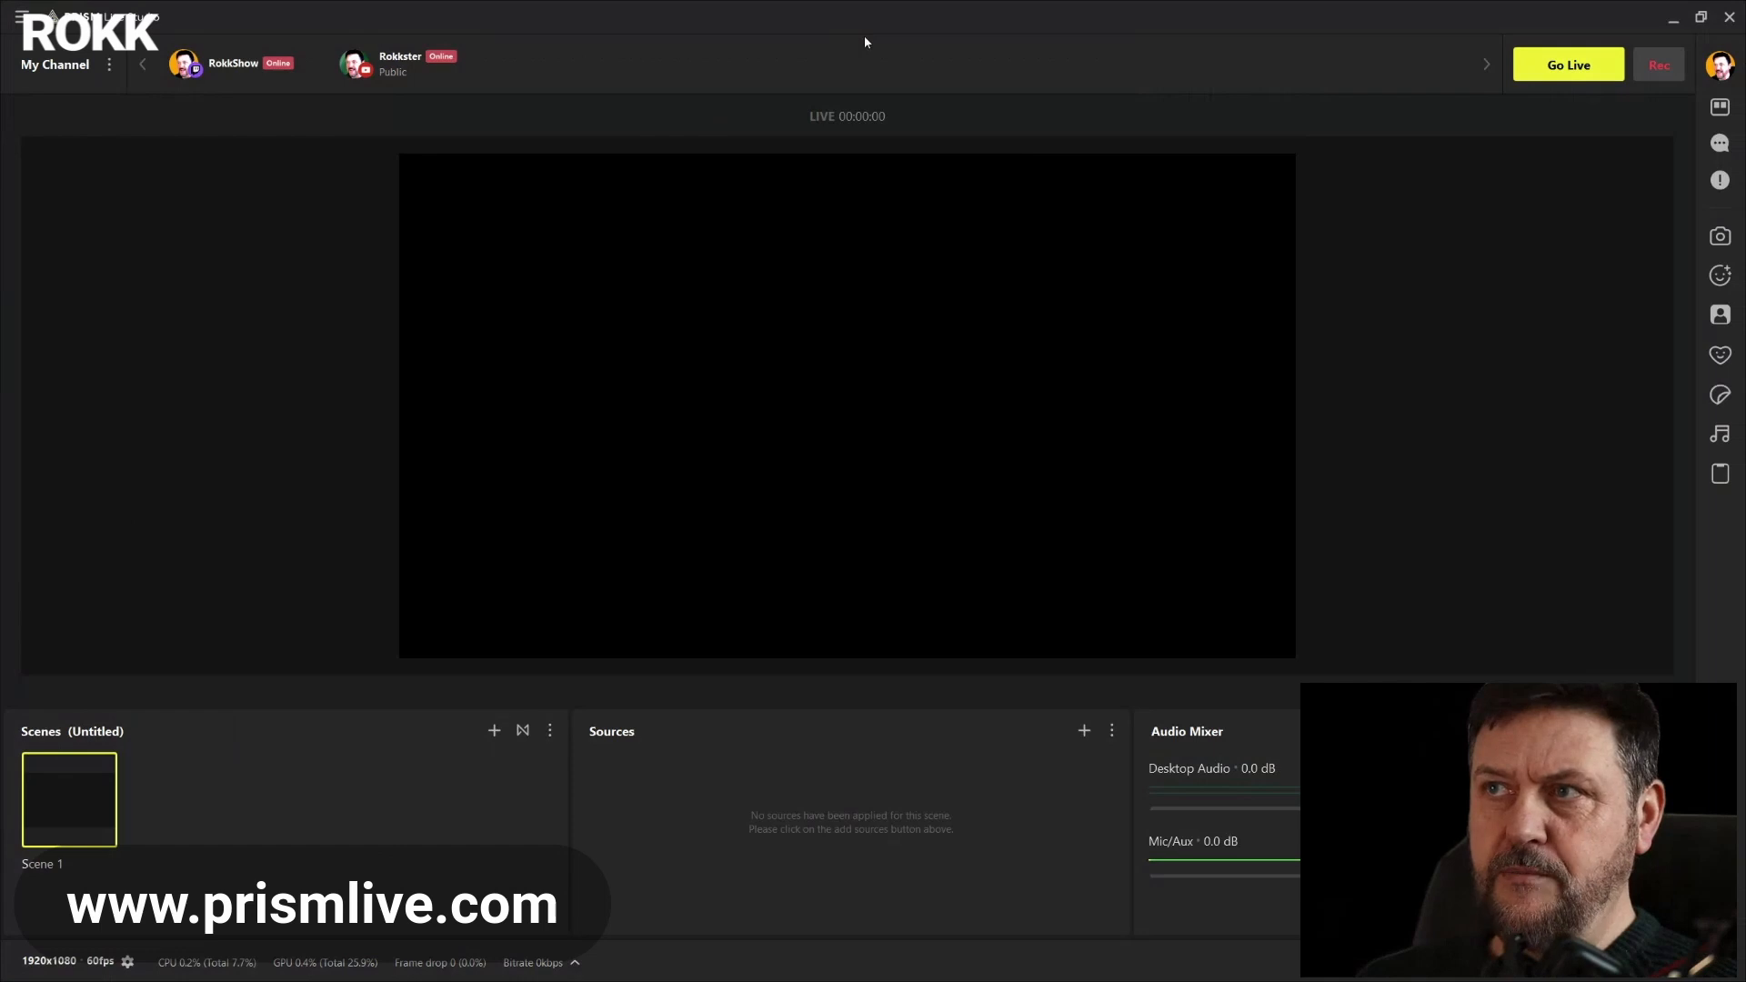
{"action": "double_click", "coordinate": [1324, 24]}
{"action": "left_click_drag", "start_coordinate": [1286, 82], "coordinate": [1133, 42]}
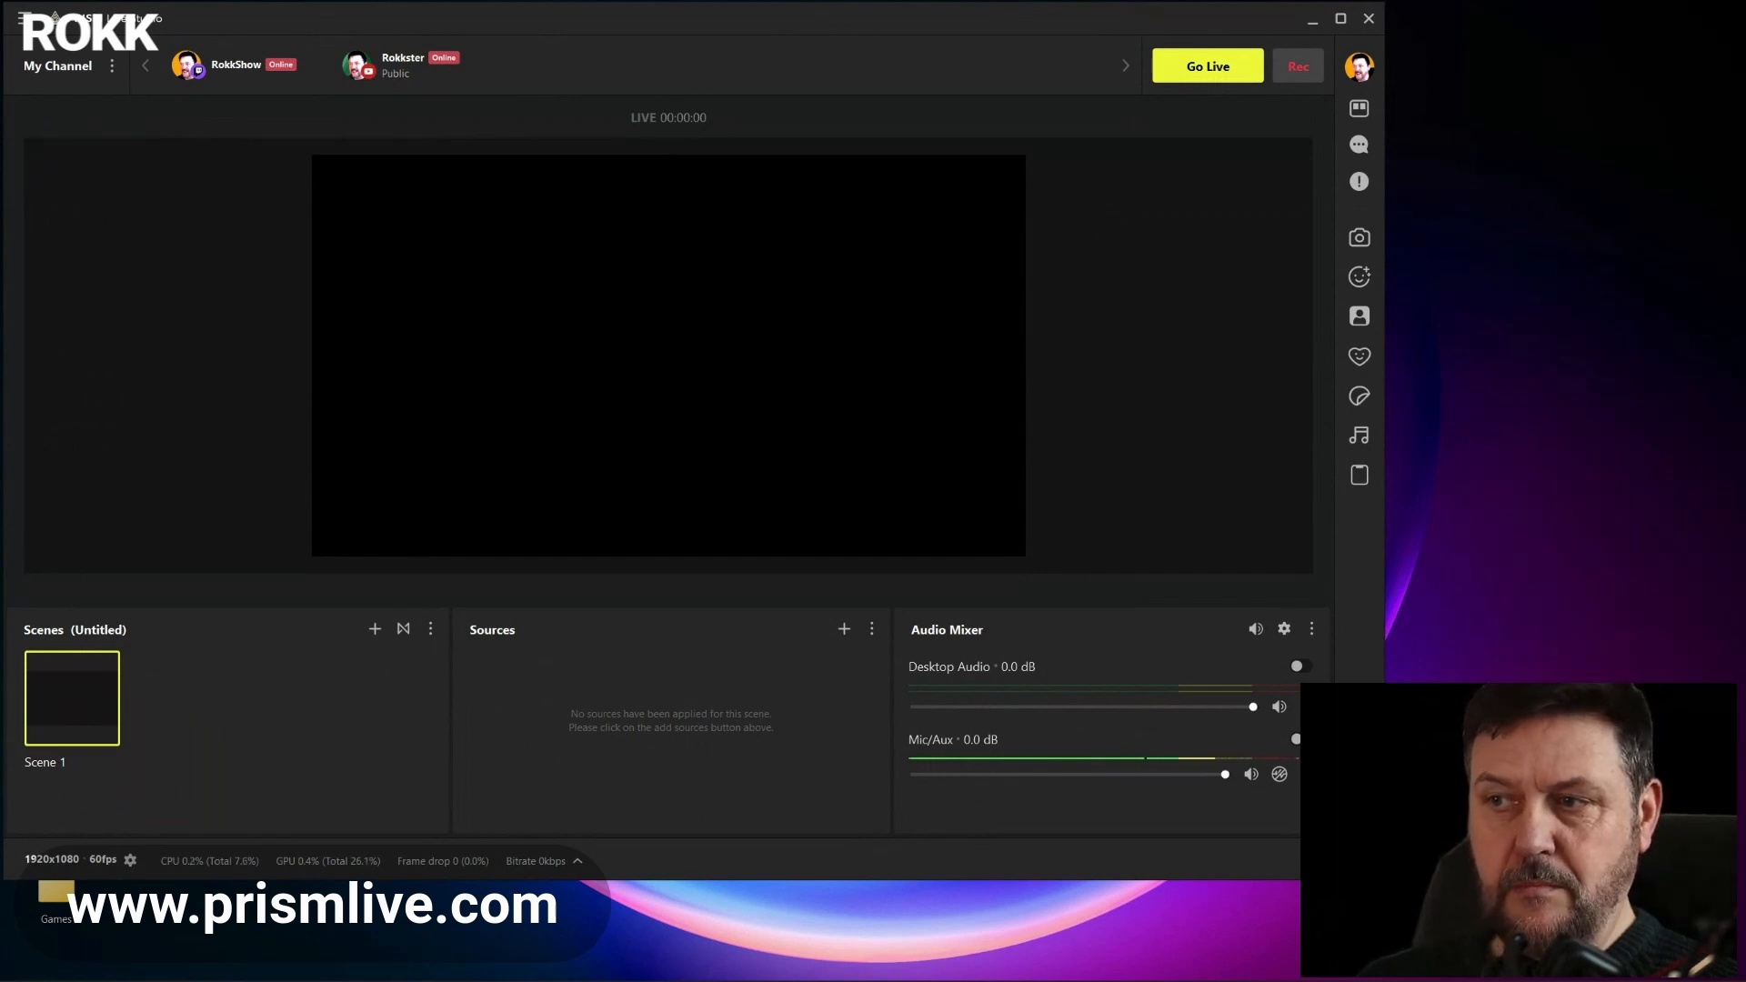
{"action": "left_click_drag", "start_coordinate": [1379, 879], "coordinate": [1379, 980]}
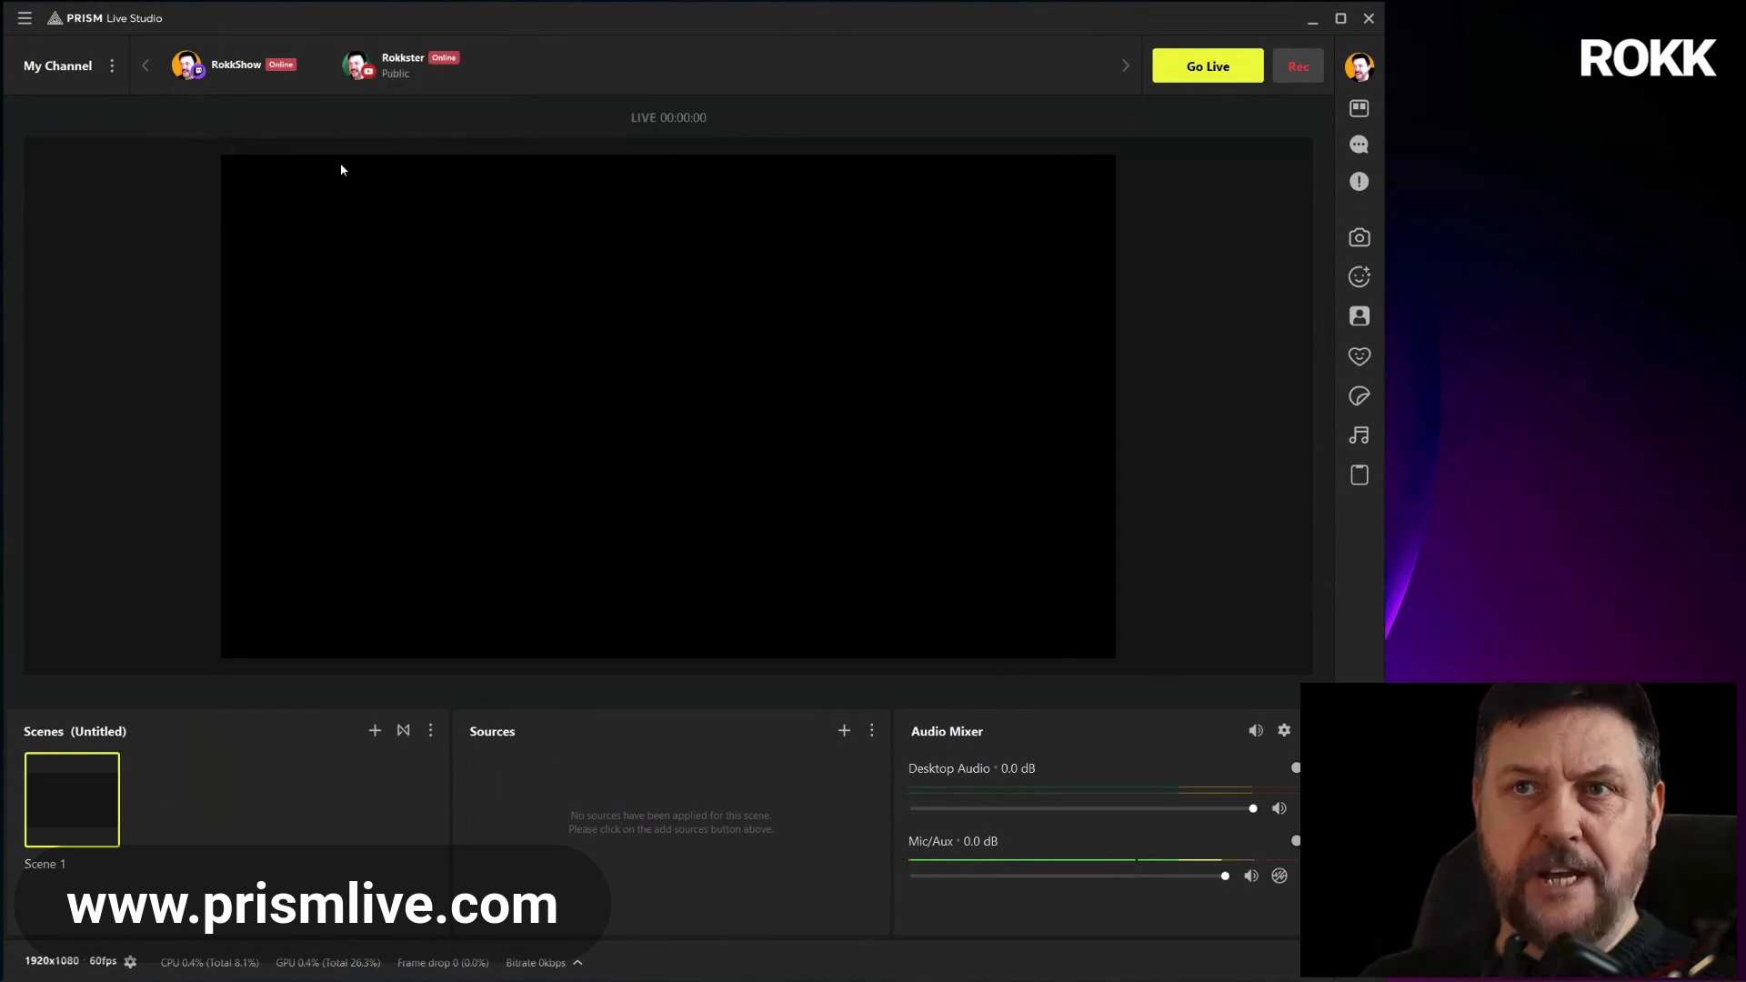
Review the streaming platforms available for adding a channel, including the custom RTMP option, without adding one
{"action": "mouse_move", "coordinate": [179, 54]}
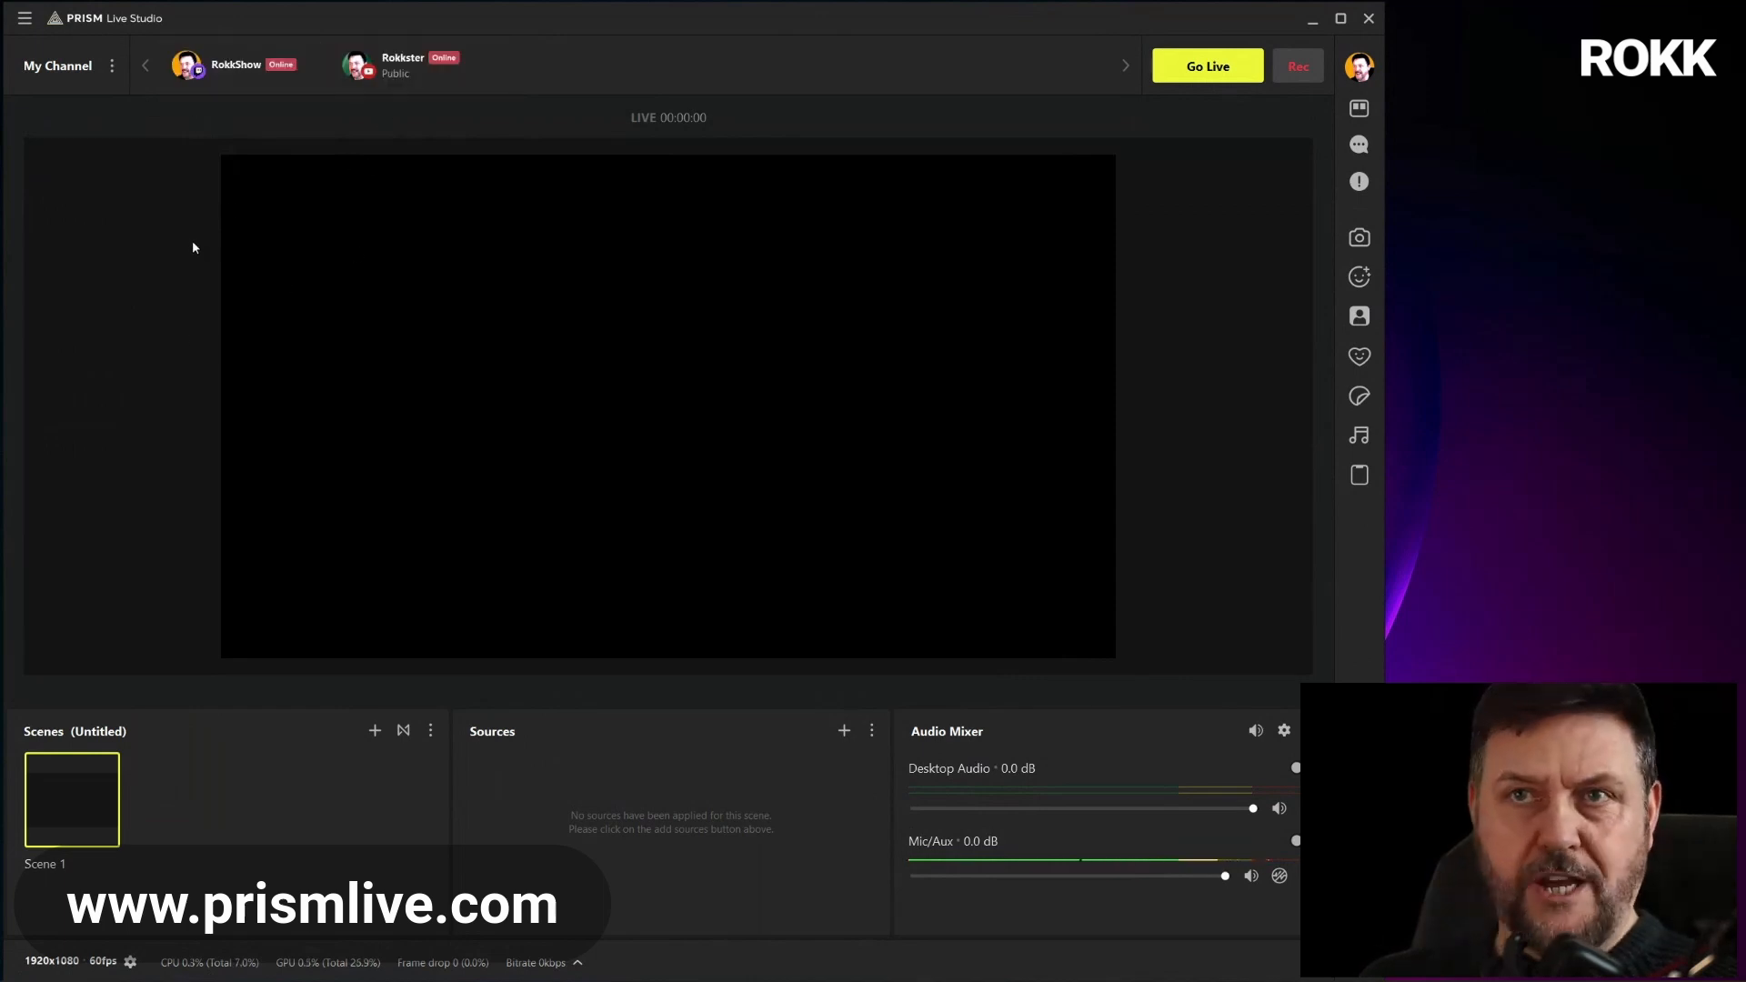
{"action": "left_click", "coordinate": [113, 67]}
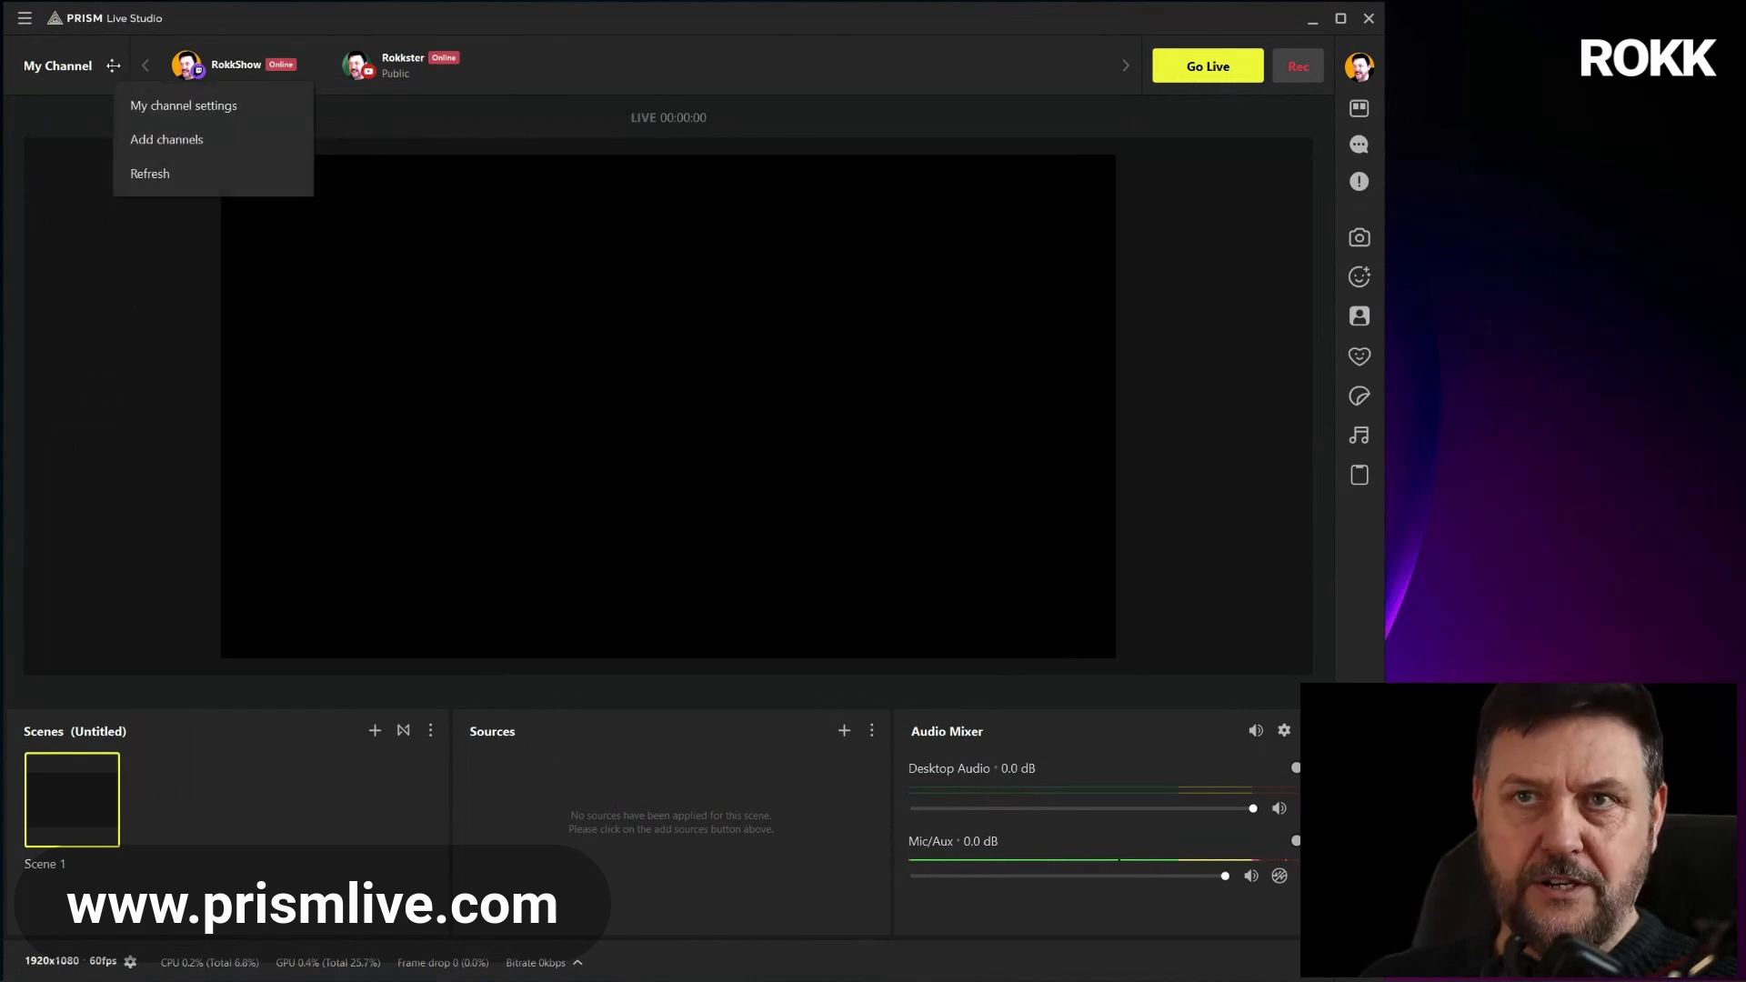
{"action": "left_click", "coordinate": [196, 143]}
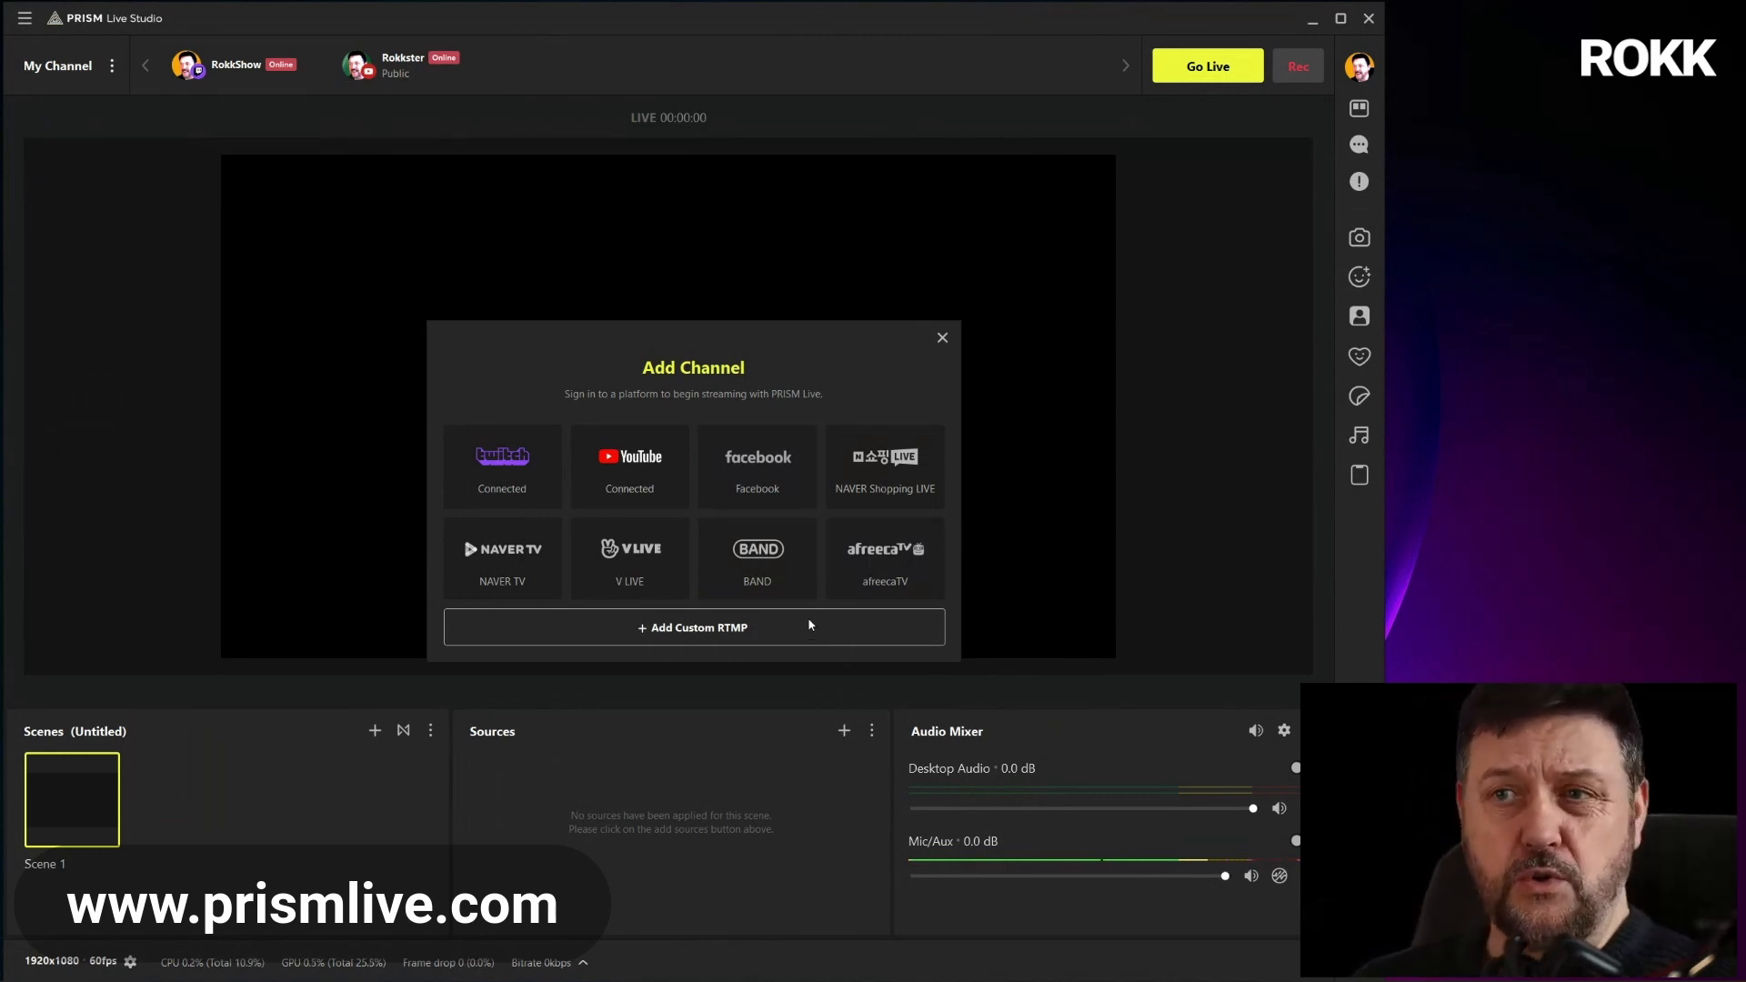
{"action": "left_click", "coordinate": [943, 339]}
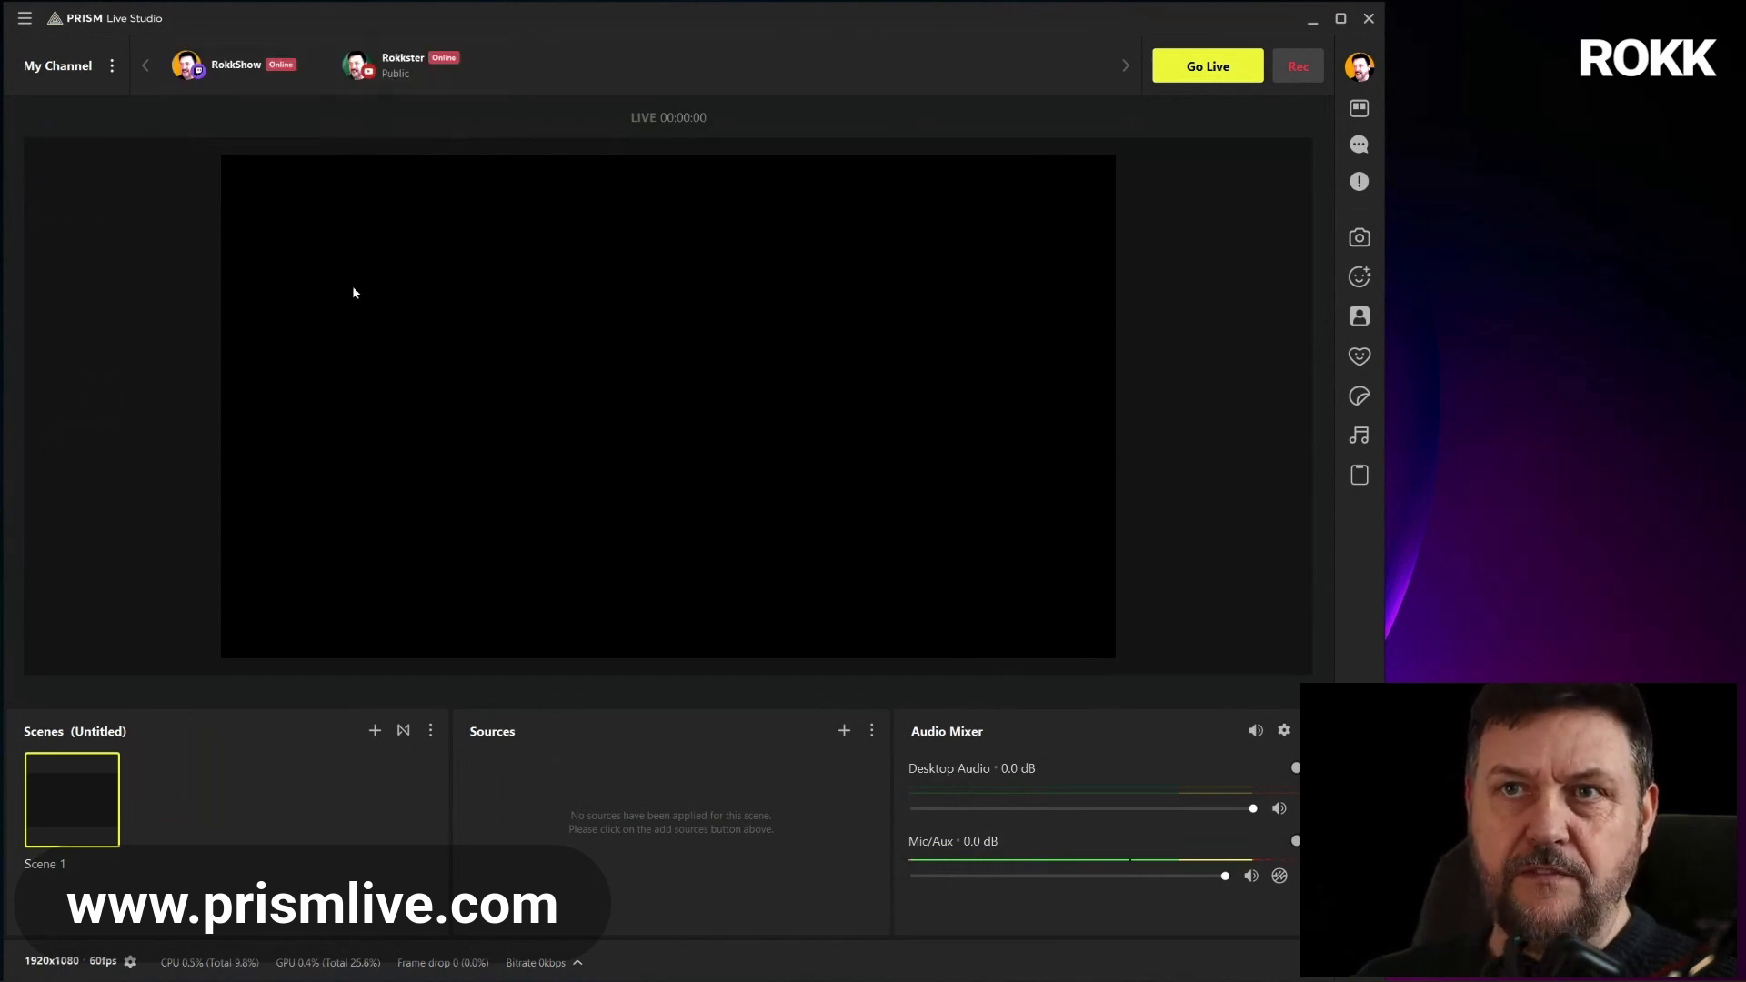
Set the category in the Twitch channel's live information to Talk Shows & Podcasts
{"action": "mouse_move", "coordinate": [405, 77]}
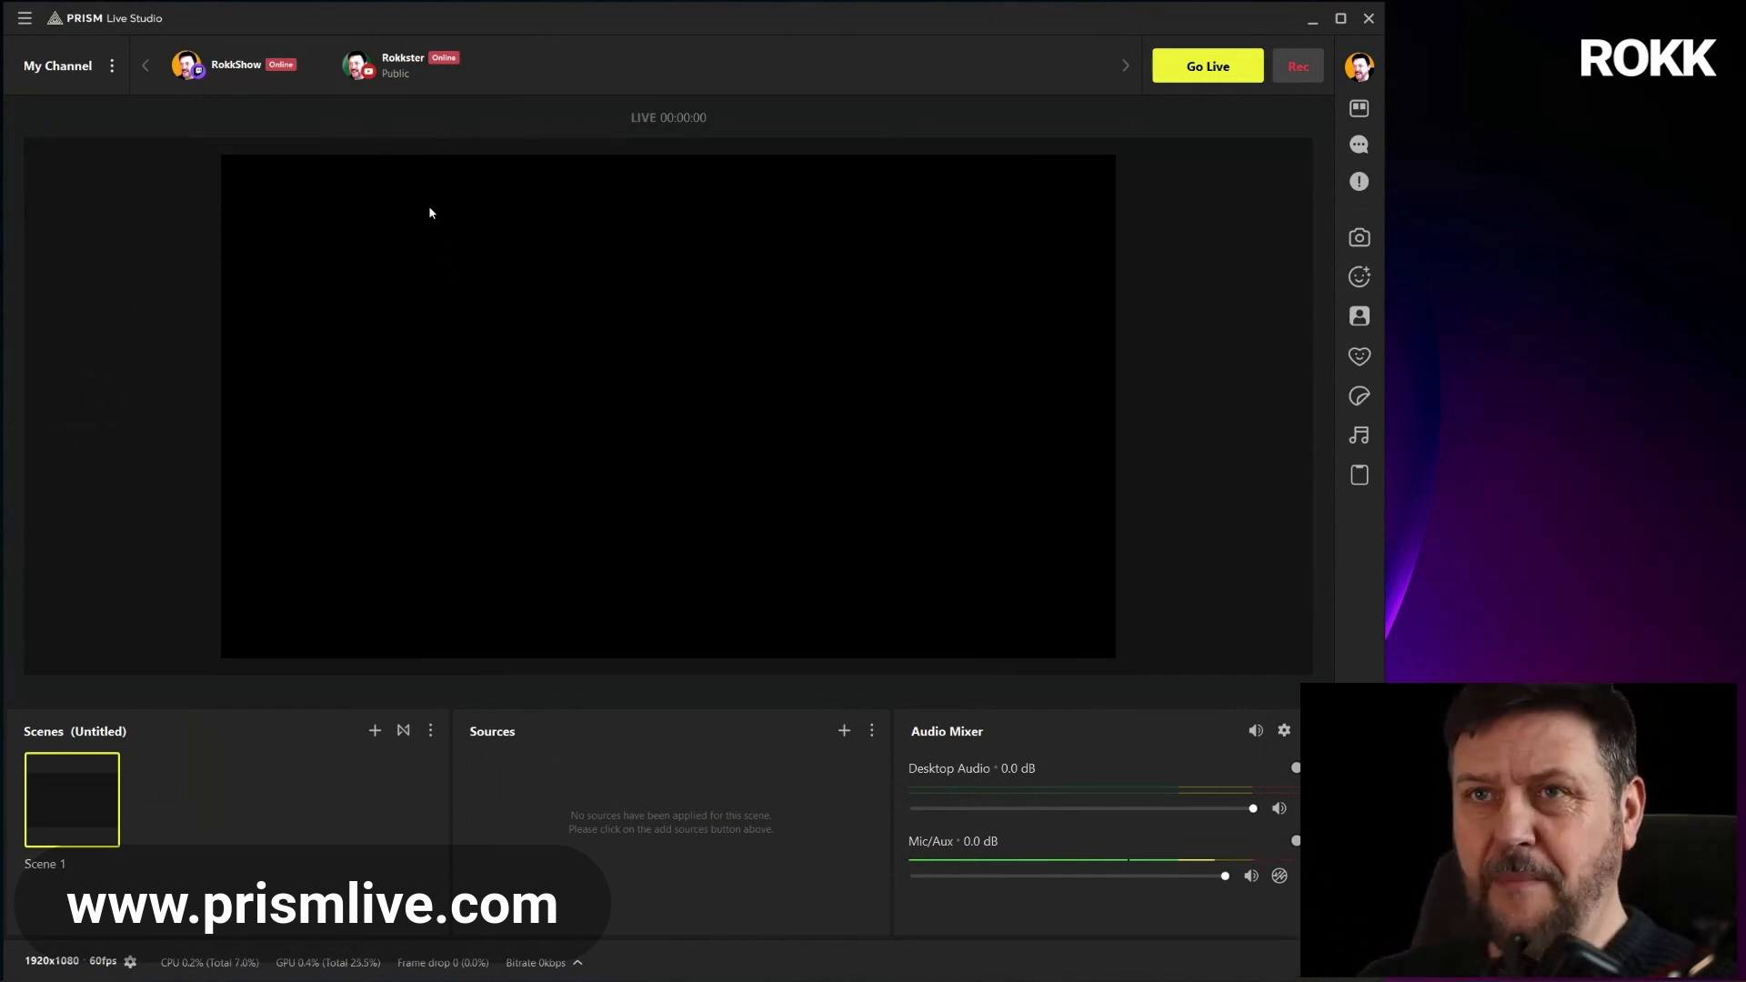
{"action": "mouse_move", "coordinate": [261, 81]}
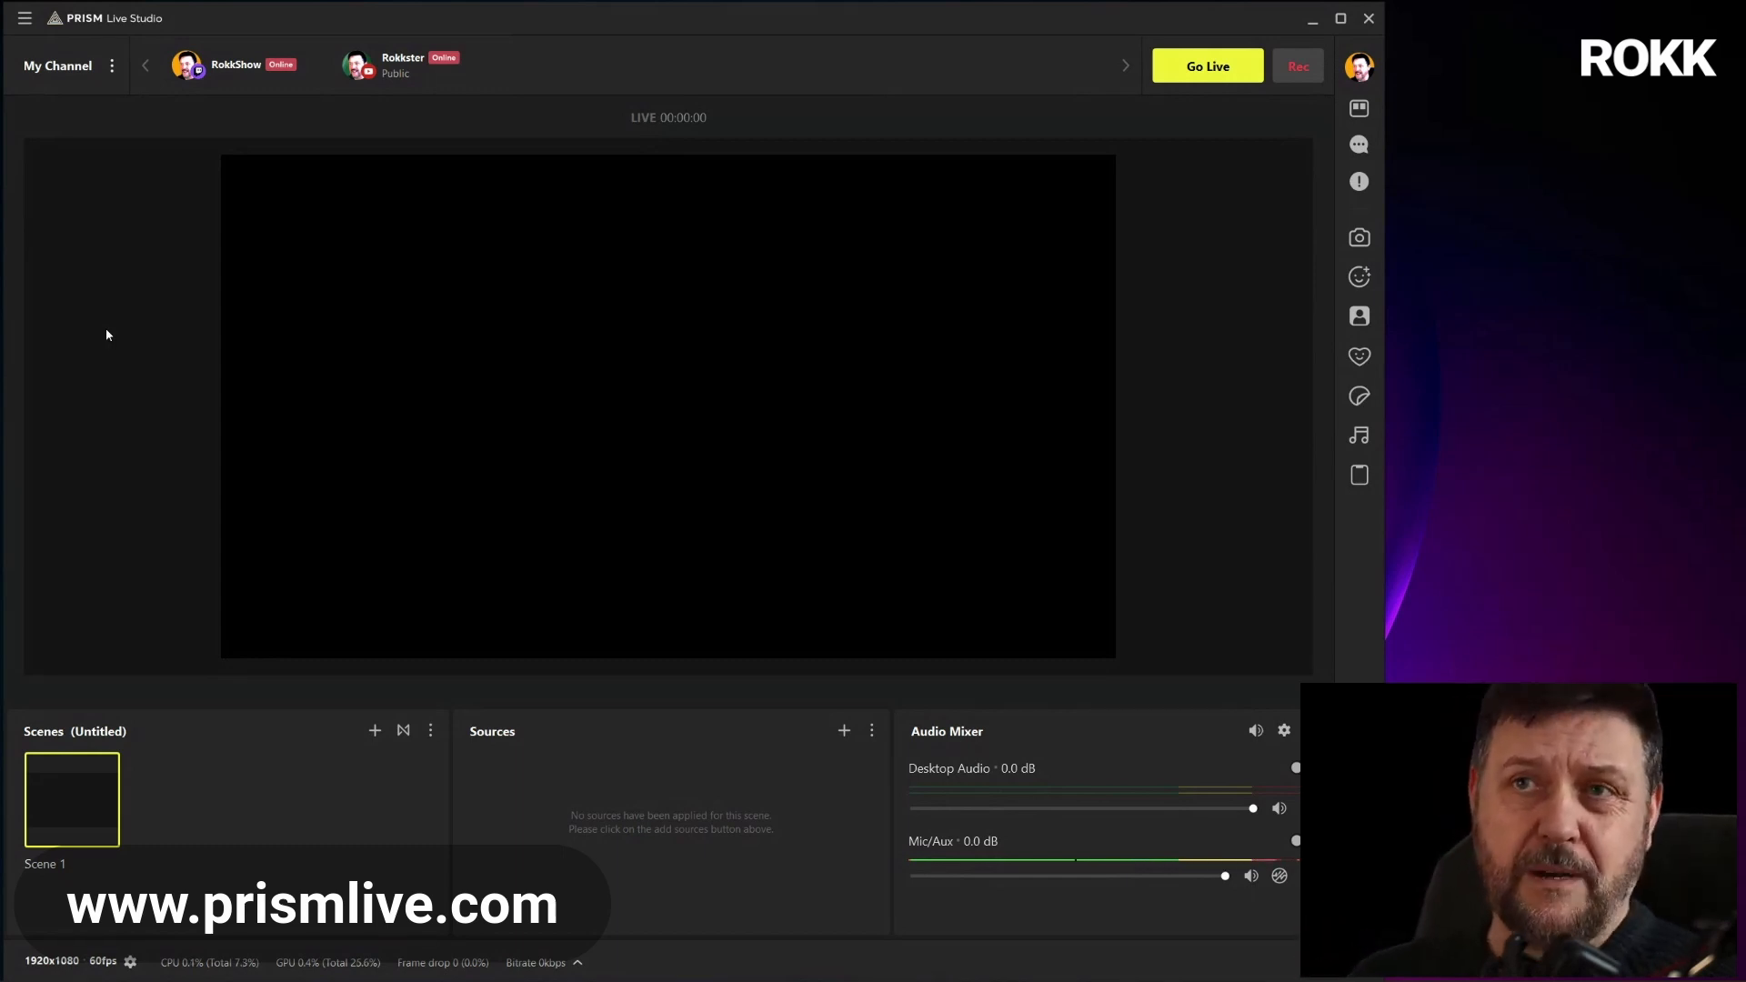
{"action": "mouse_move", "coordinate": [452, 60]}
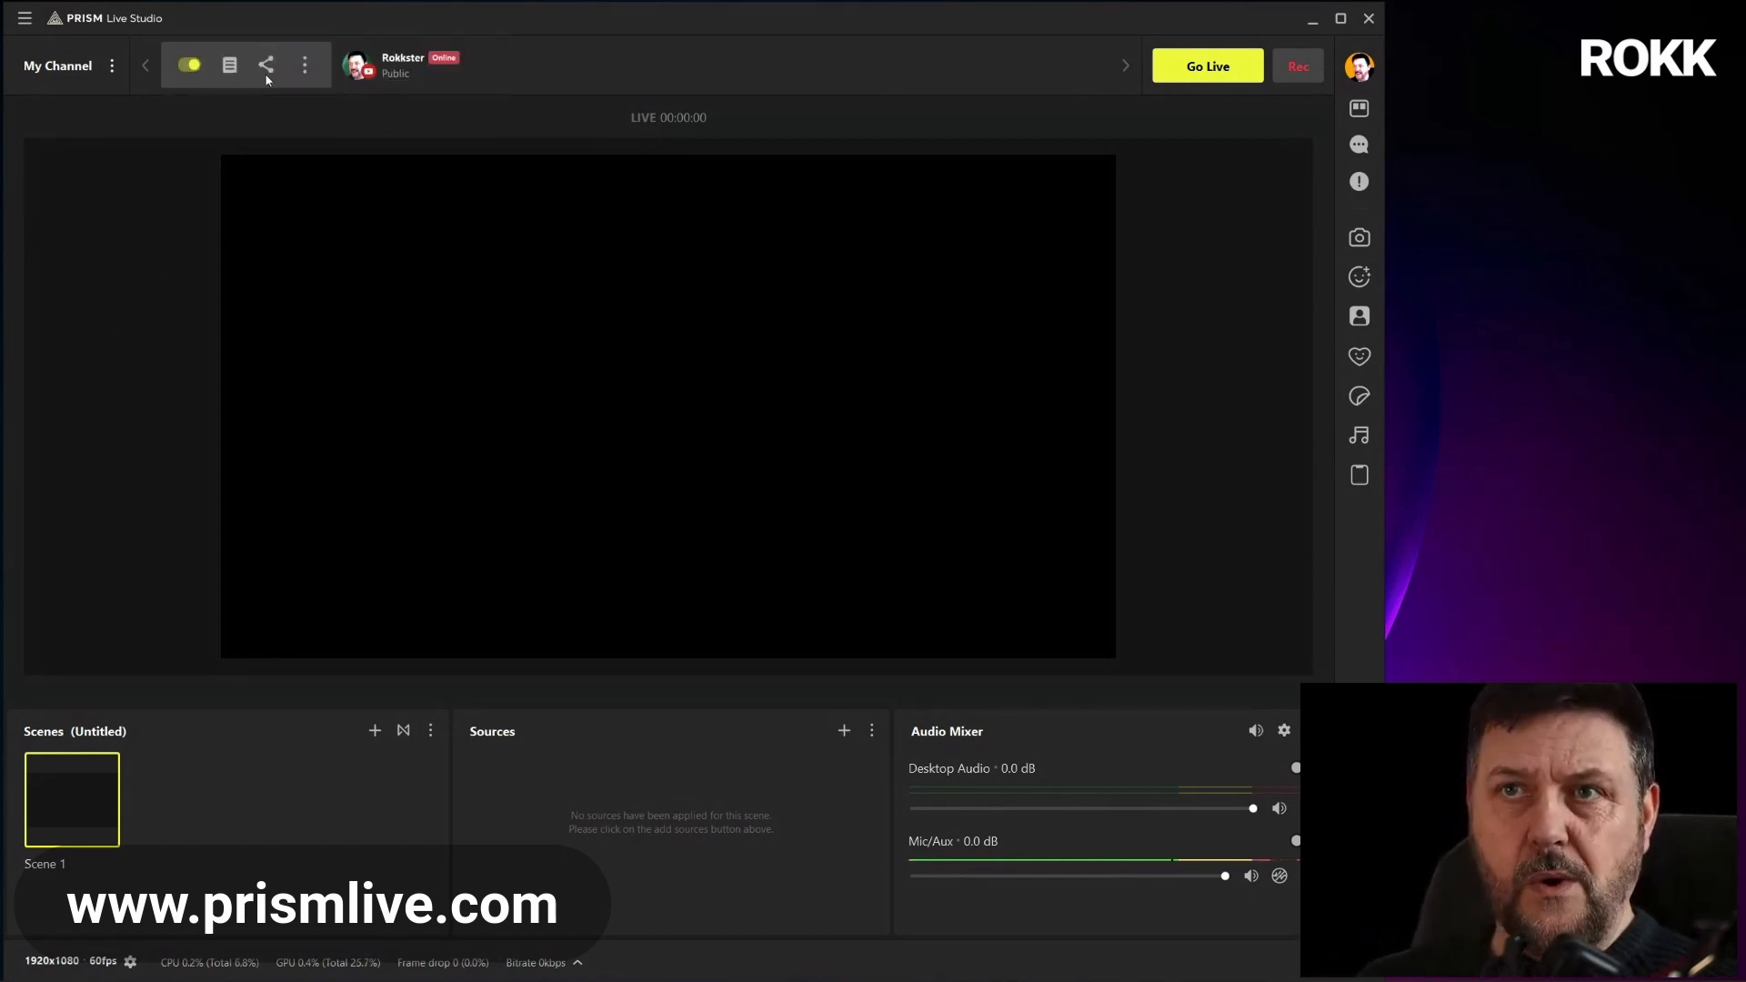
{"action": "mouse_move", "coordinate": [249, 64]}
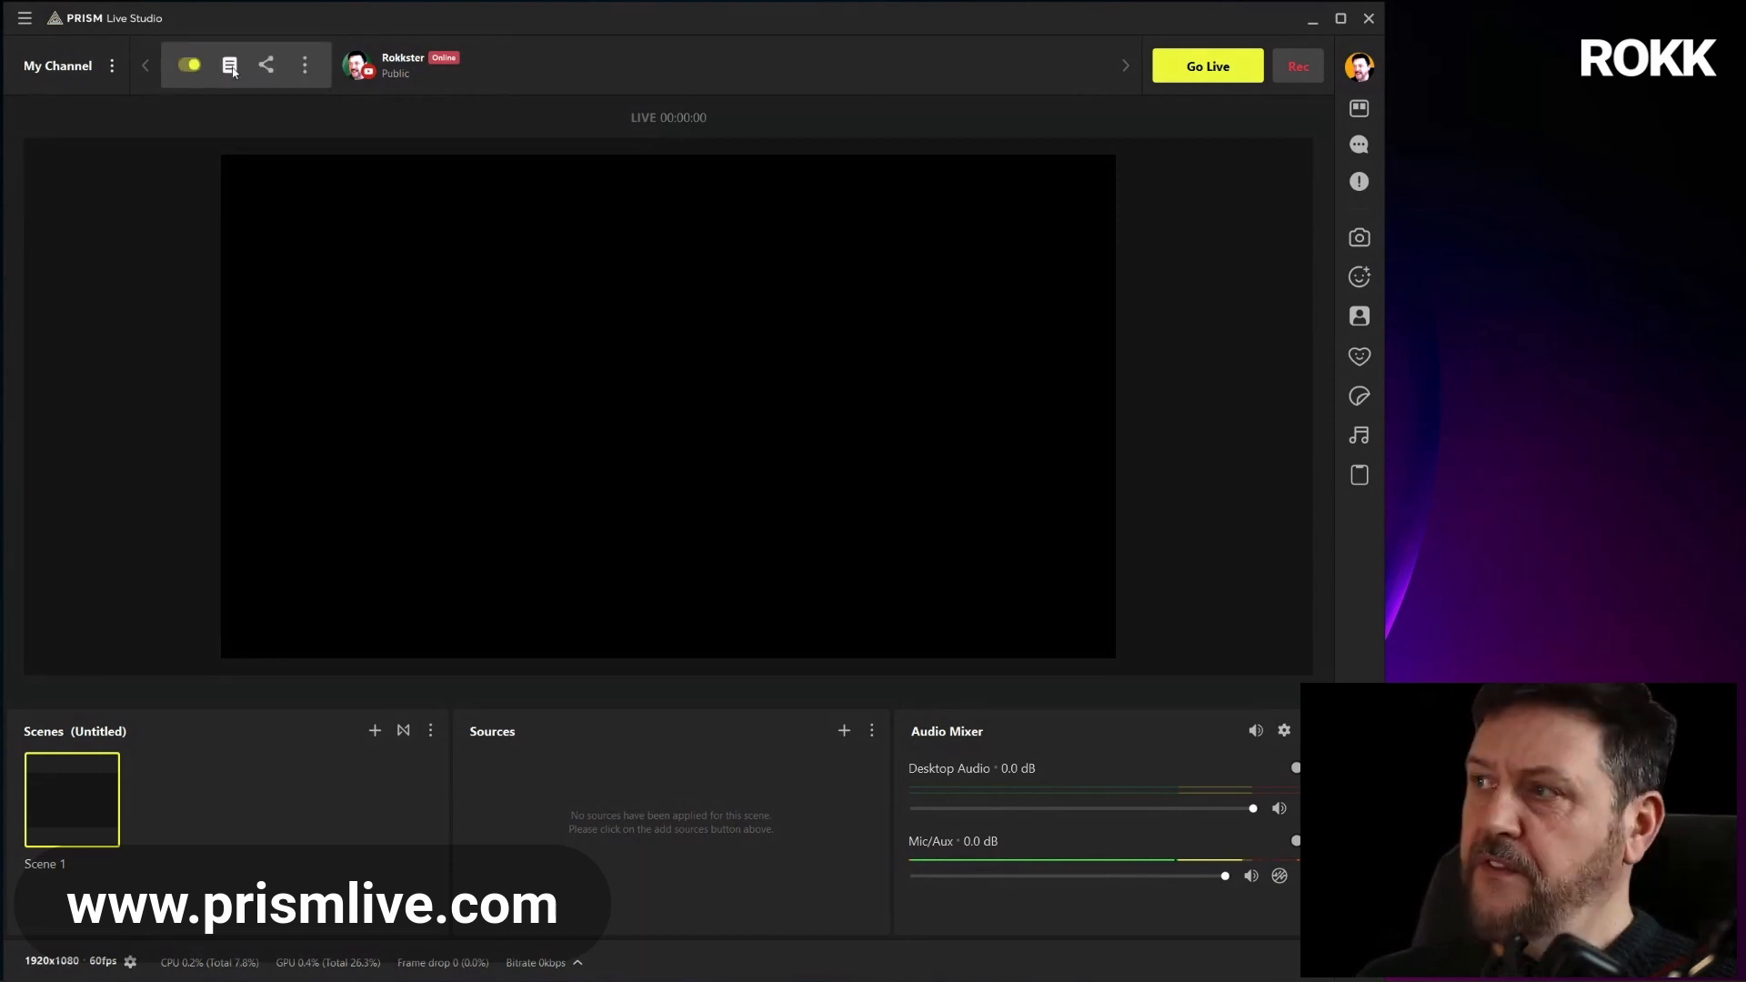
{"action": "left_click", "coordinate": [231, 67]}
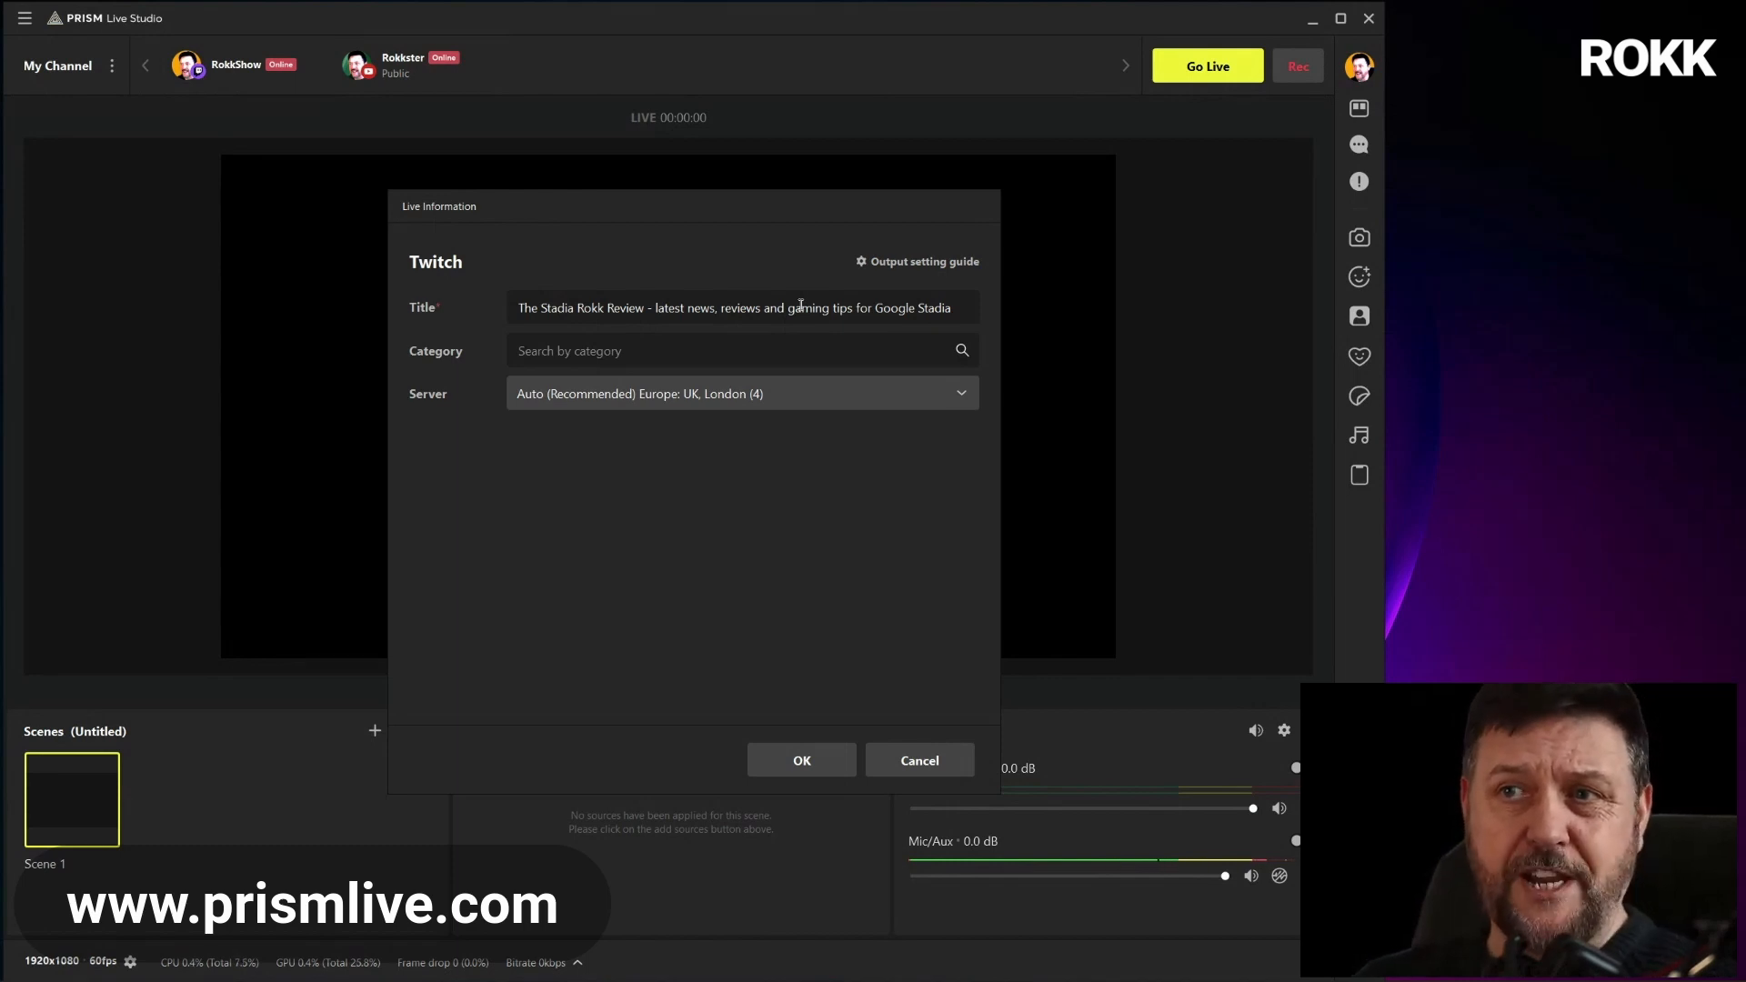
{"action": "left_click_drag", "start_coordinate": [537, 311], "coordinate": [954, 310]}
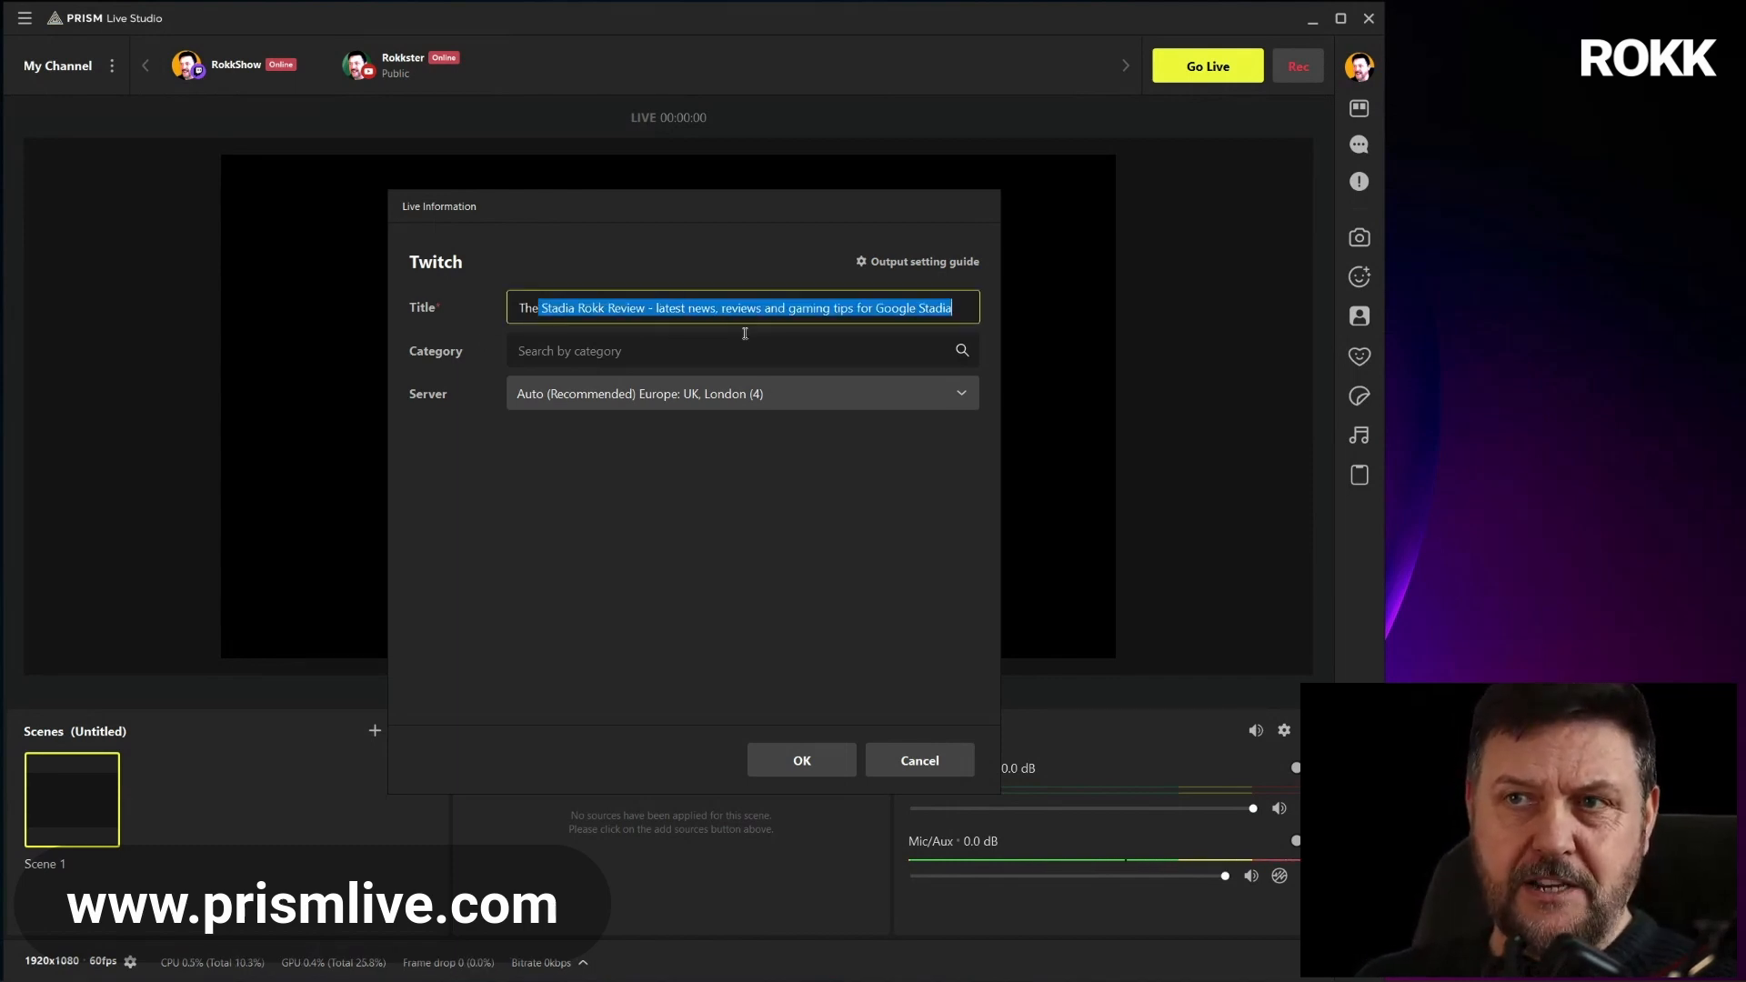
{"action": "left_click", "coordinate": [677, 352]}
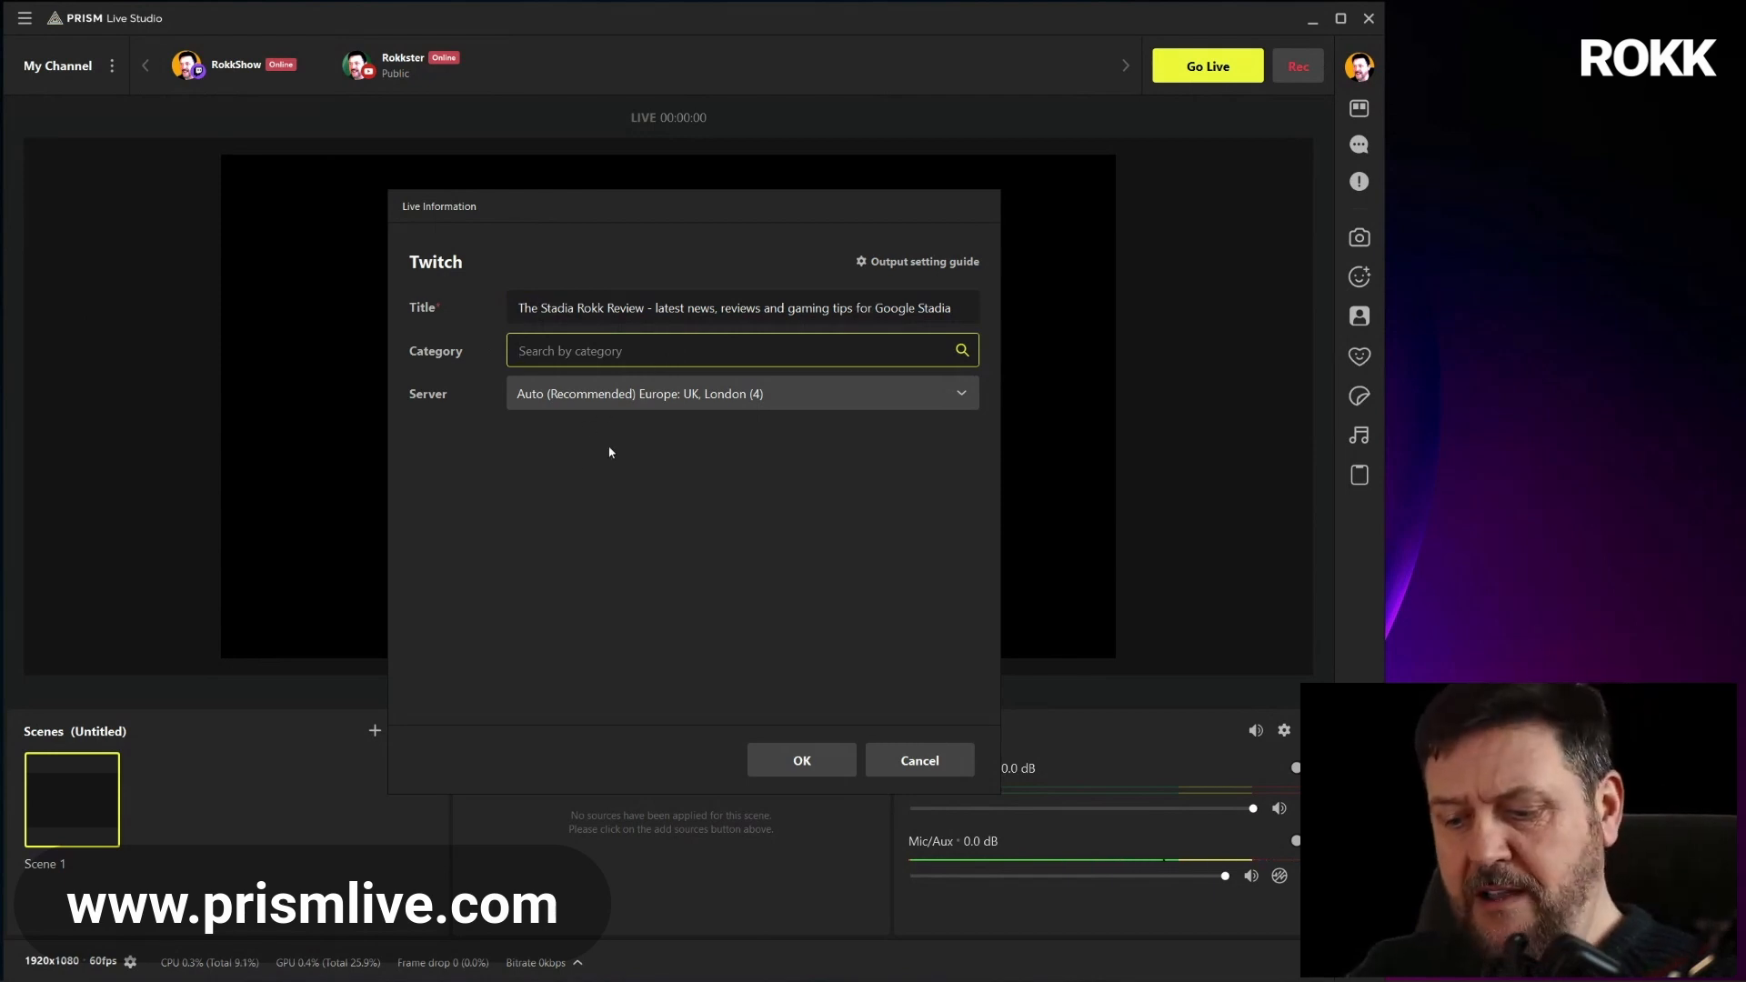
{"action": "type", "text": "talk"}
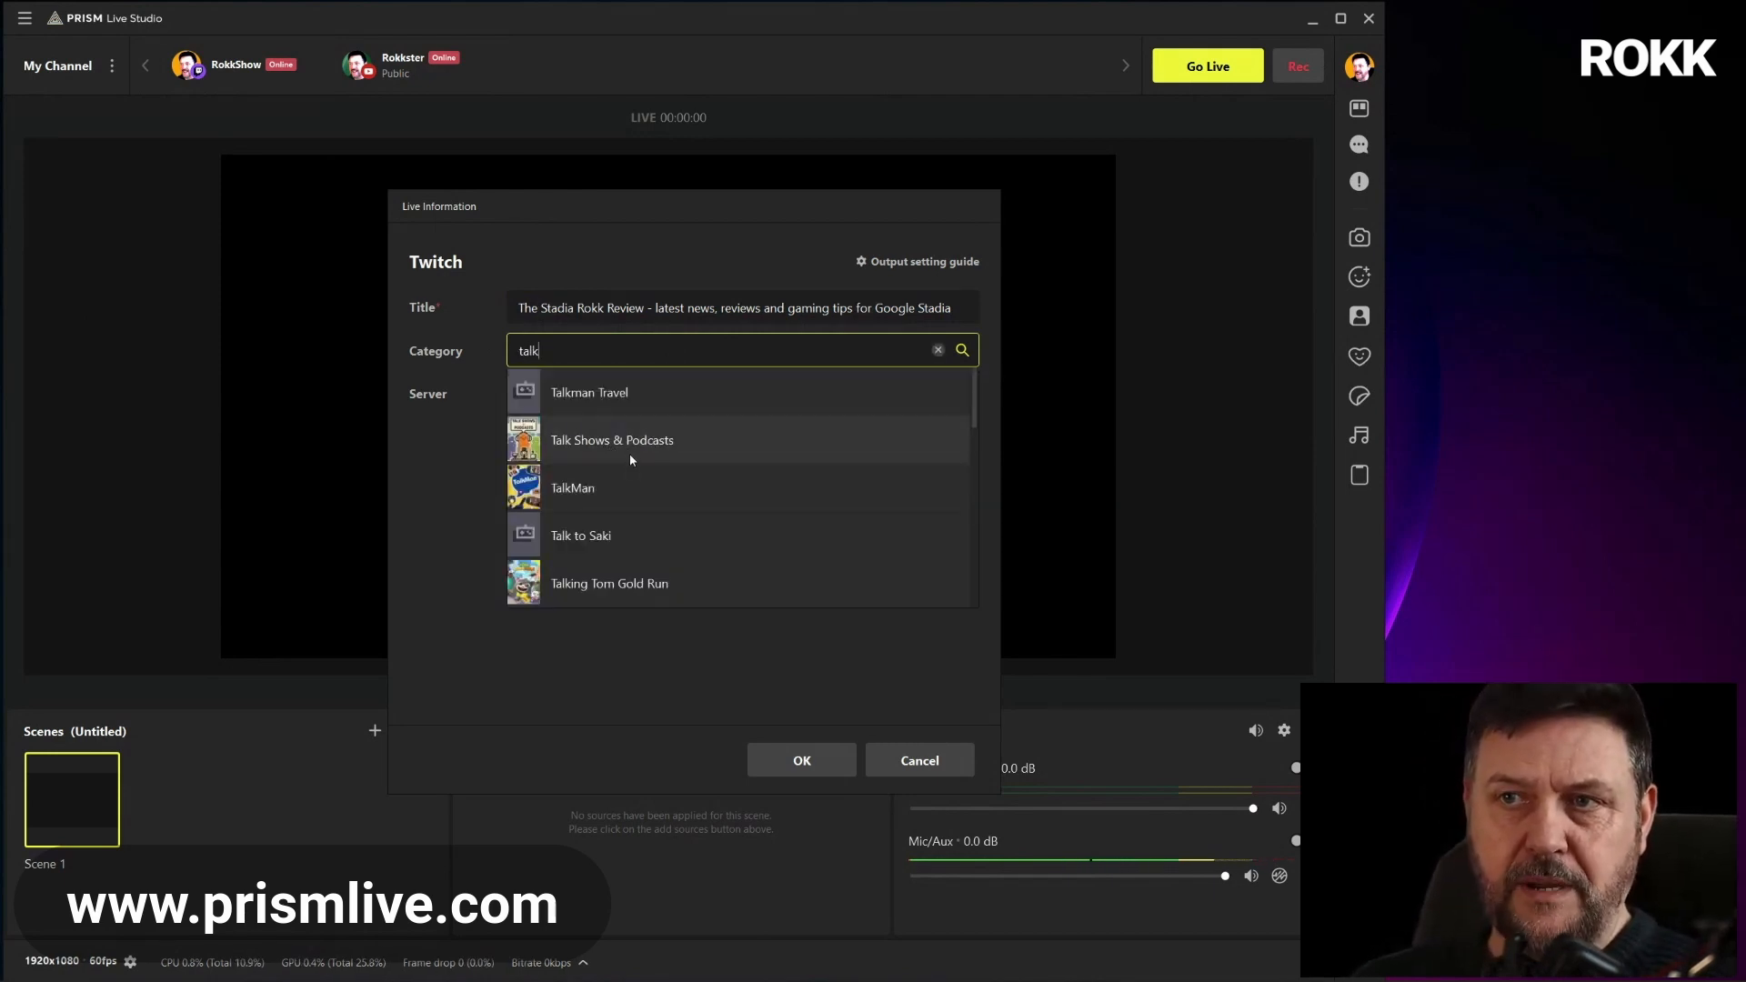
{"action": "left_click", "coordinate": [626, 443]}
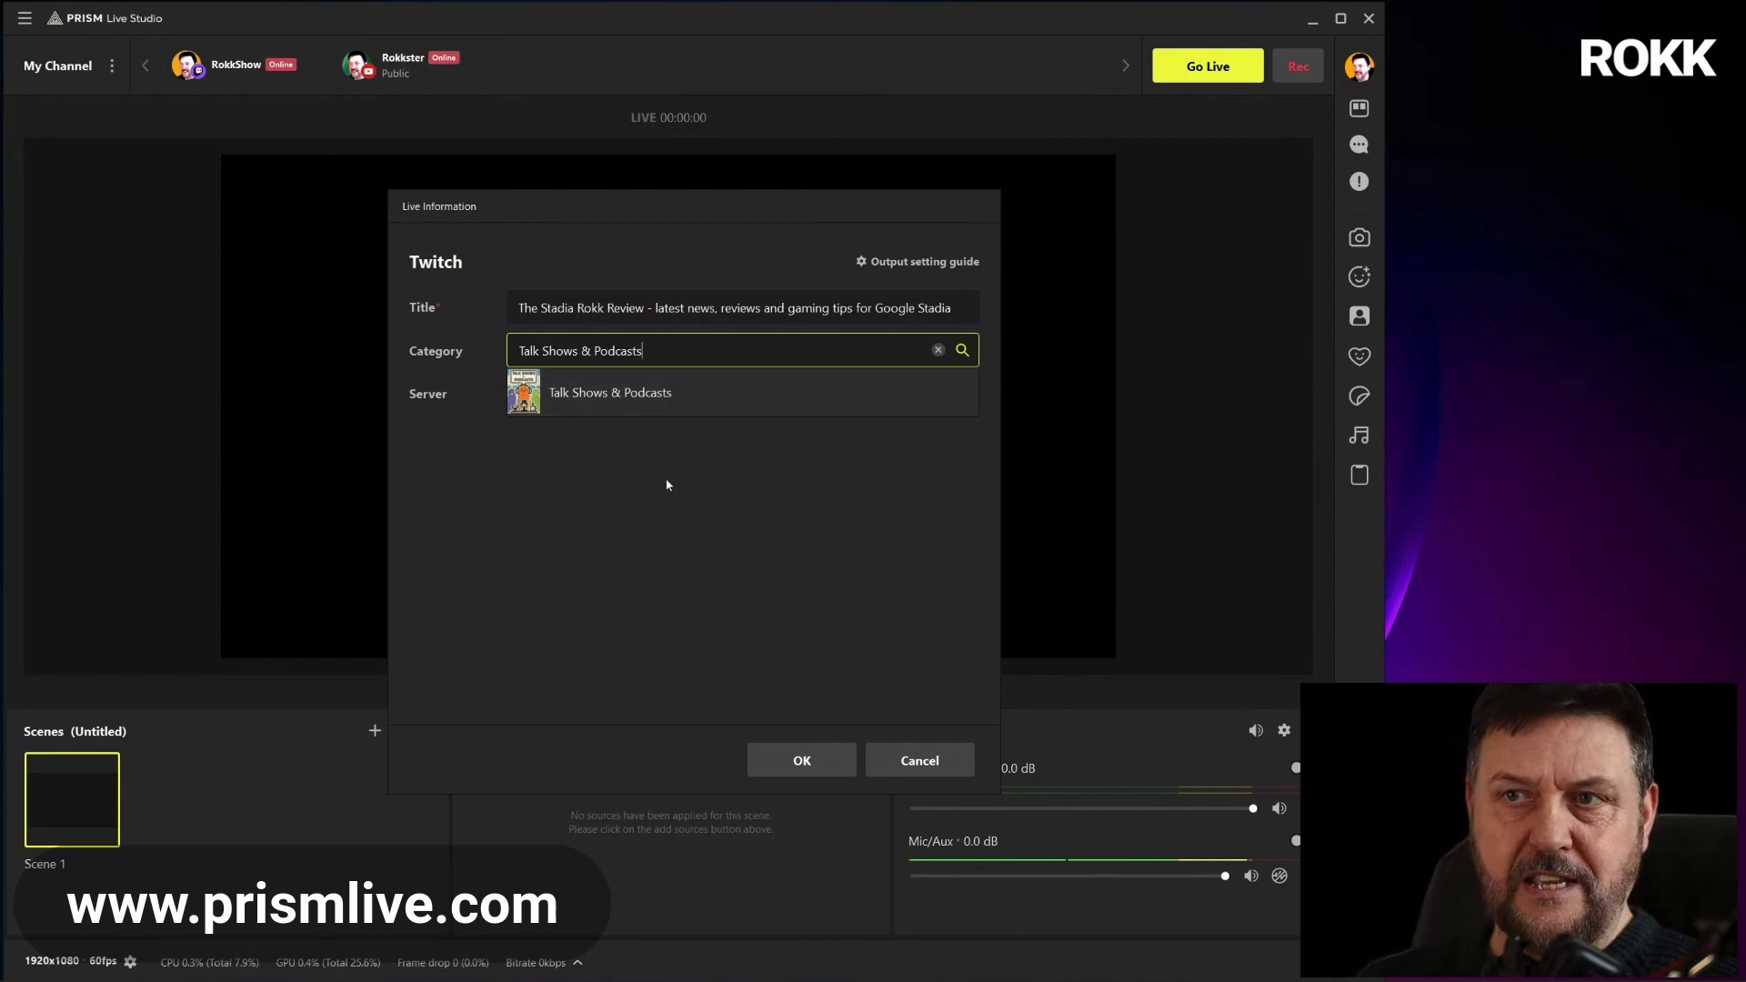
{"action": "left_click", "coordinate": [710, 481]}
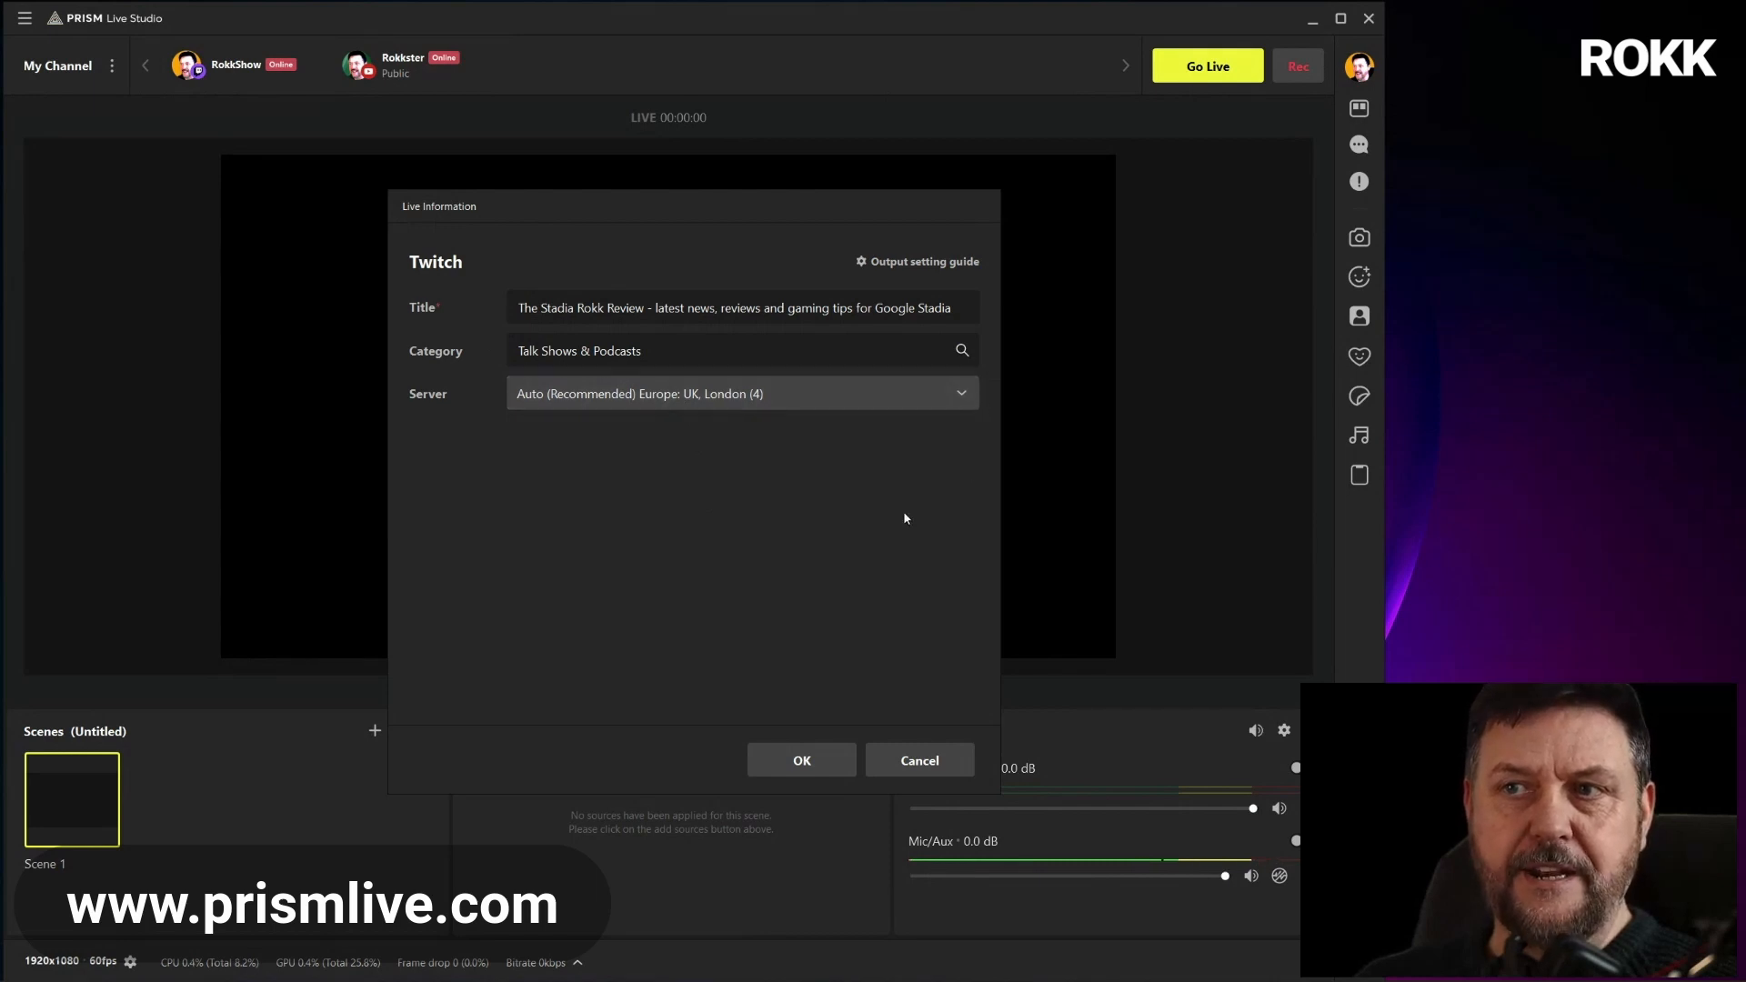
Check the available Twitch servers, keep the automatic recommended one, and save the live information
{"action": "left_click", "coordinate": [964, 401]}
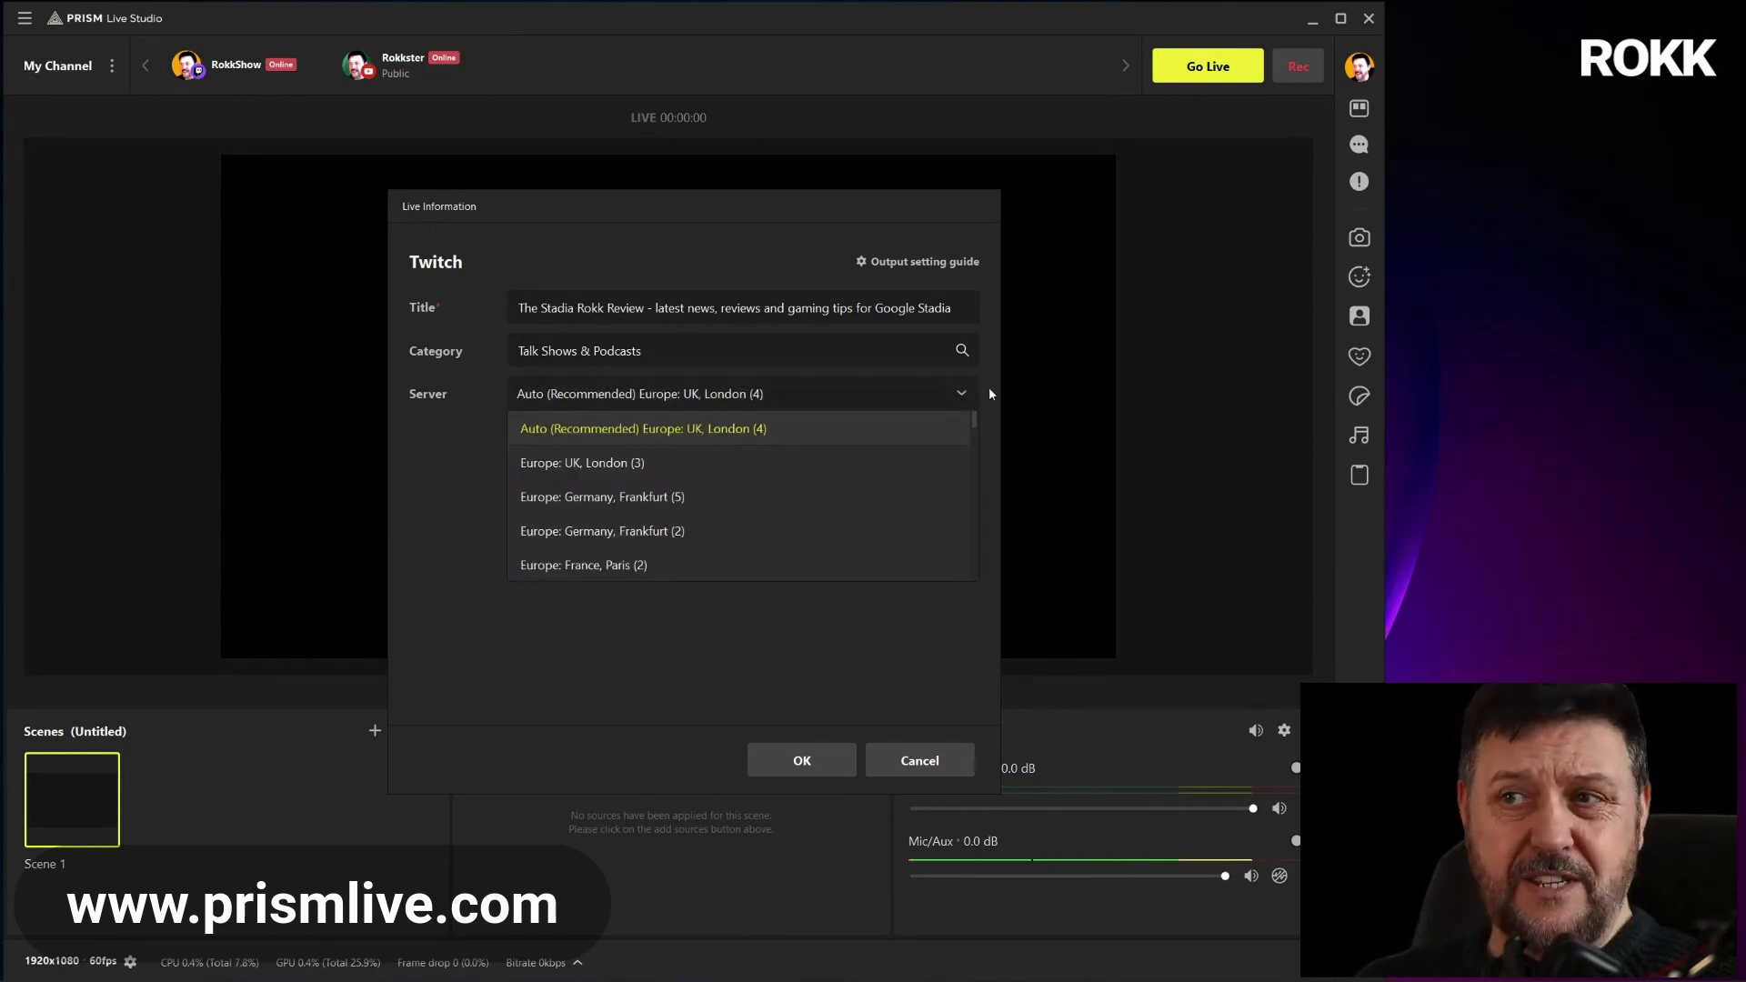
{"action": "left_click", "coordinate": [447, 452]}
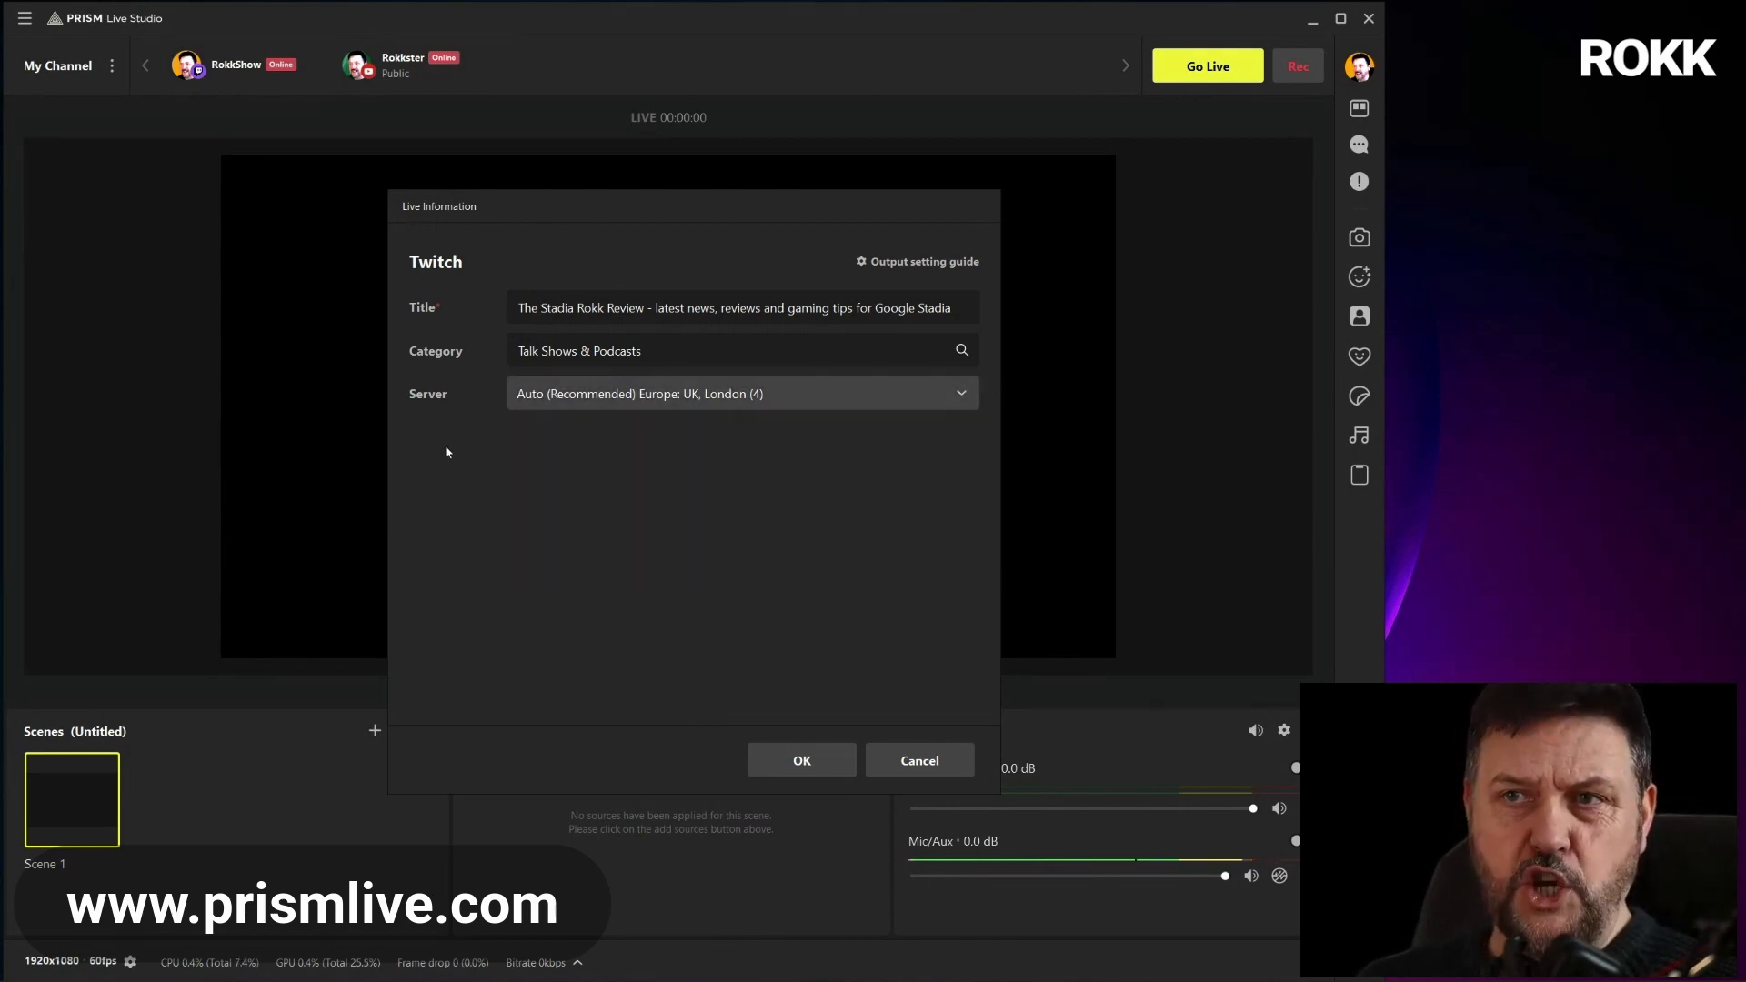
{"action": "left_click", "coordinate": [802, 751]}
Review the YouTube channel's live information and its list of scheduled broadcasts, leaving without changes
{"action": "mouse_move", "coordinate": [375, 84]}
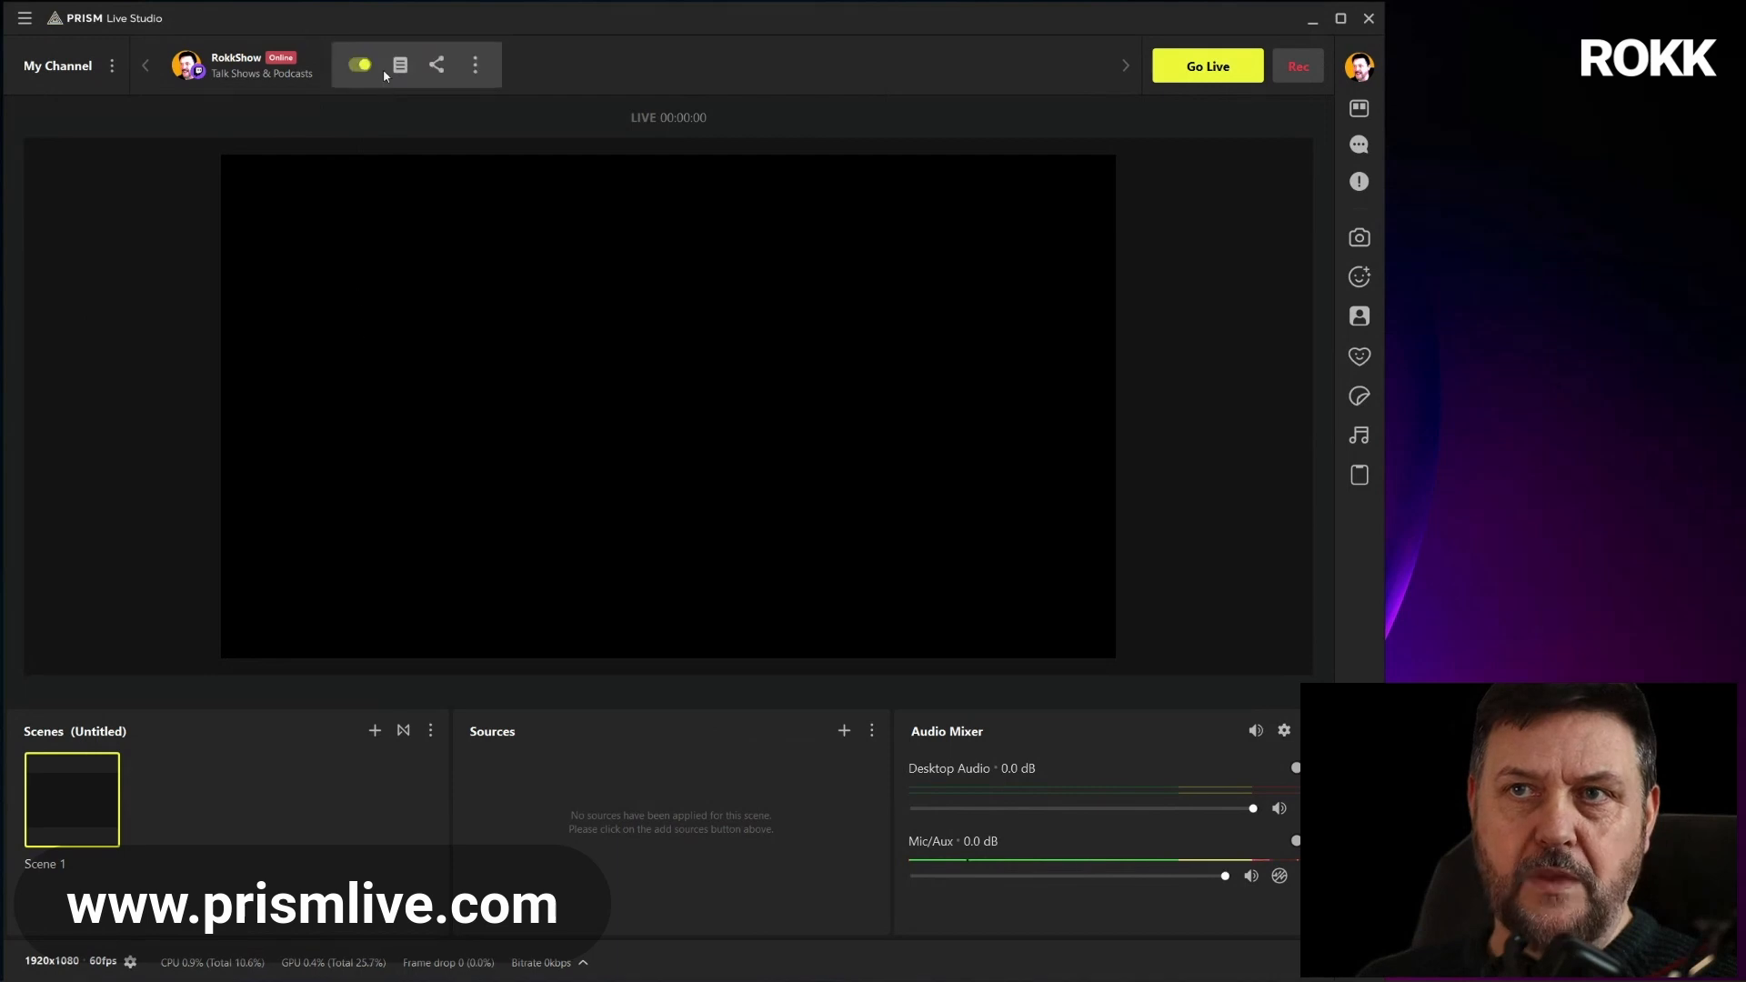
{"action": "left_click", "coordinate": [406, 66]}
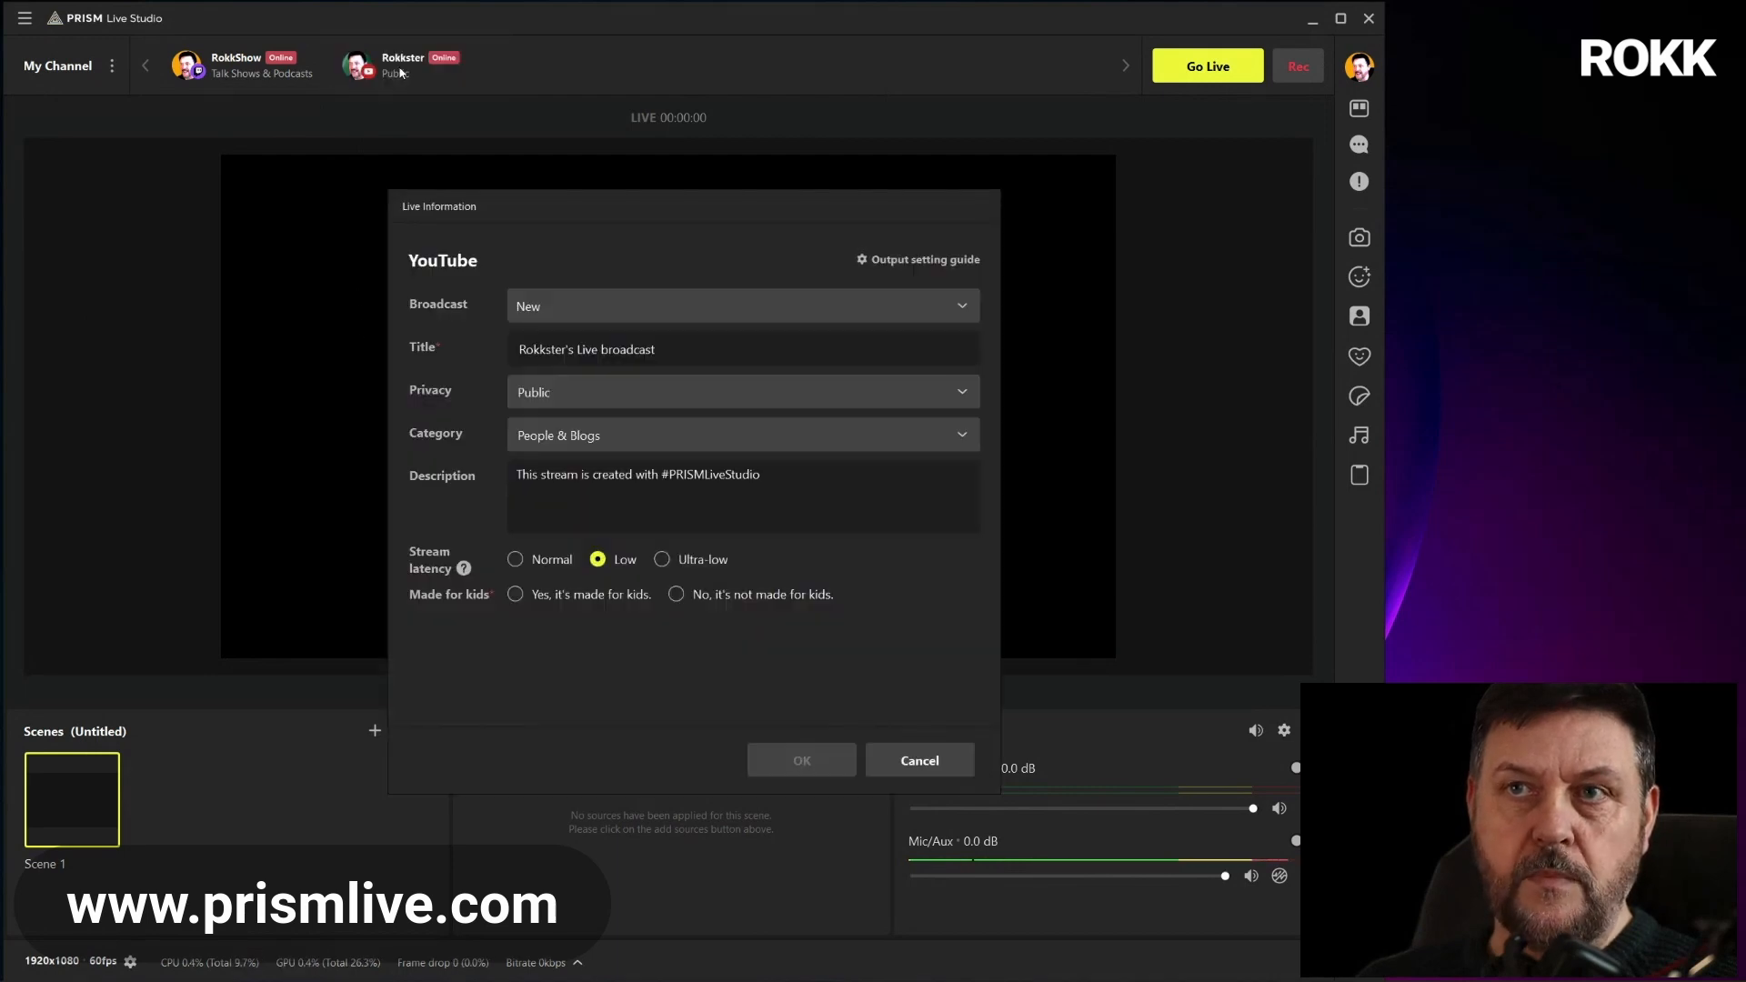
{"action": "left_click", "coordinate": [575, 313]}
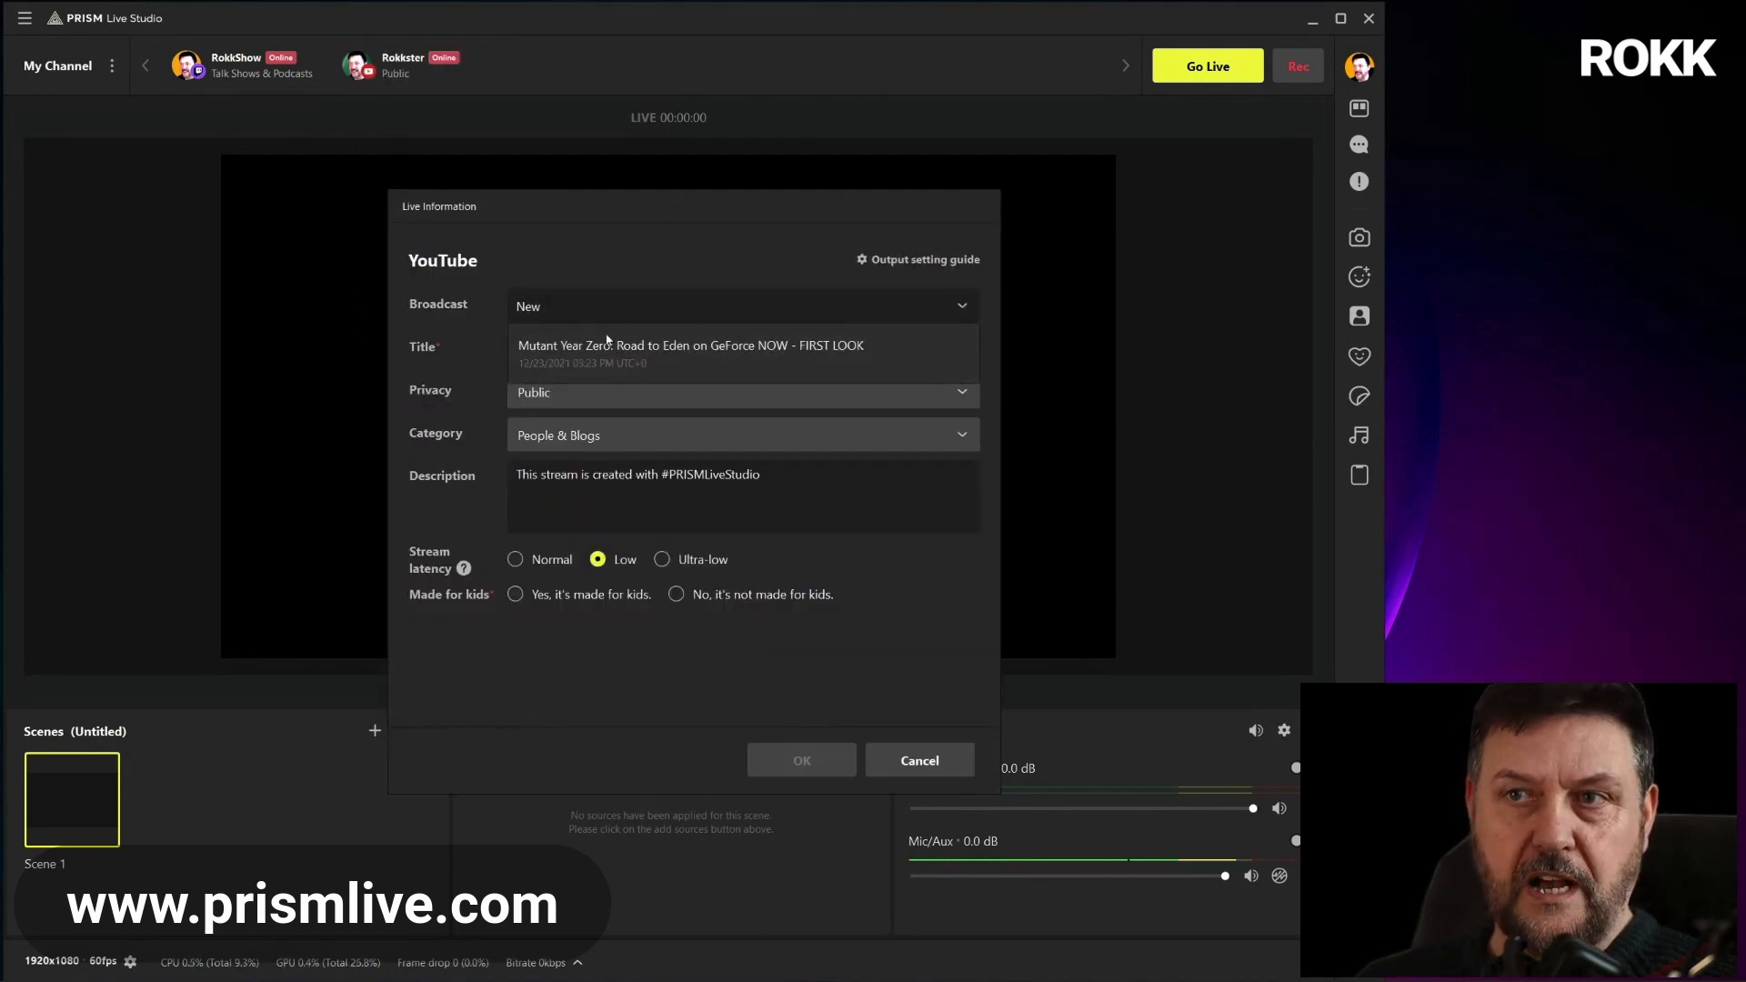
{"action": "left_click", "coordinate": [573, 312]}
{"action": "left_click", "coordinate": [651, 309]}
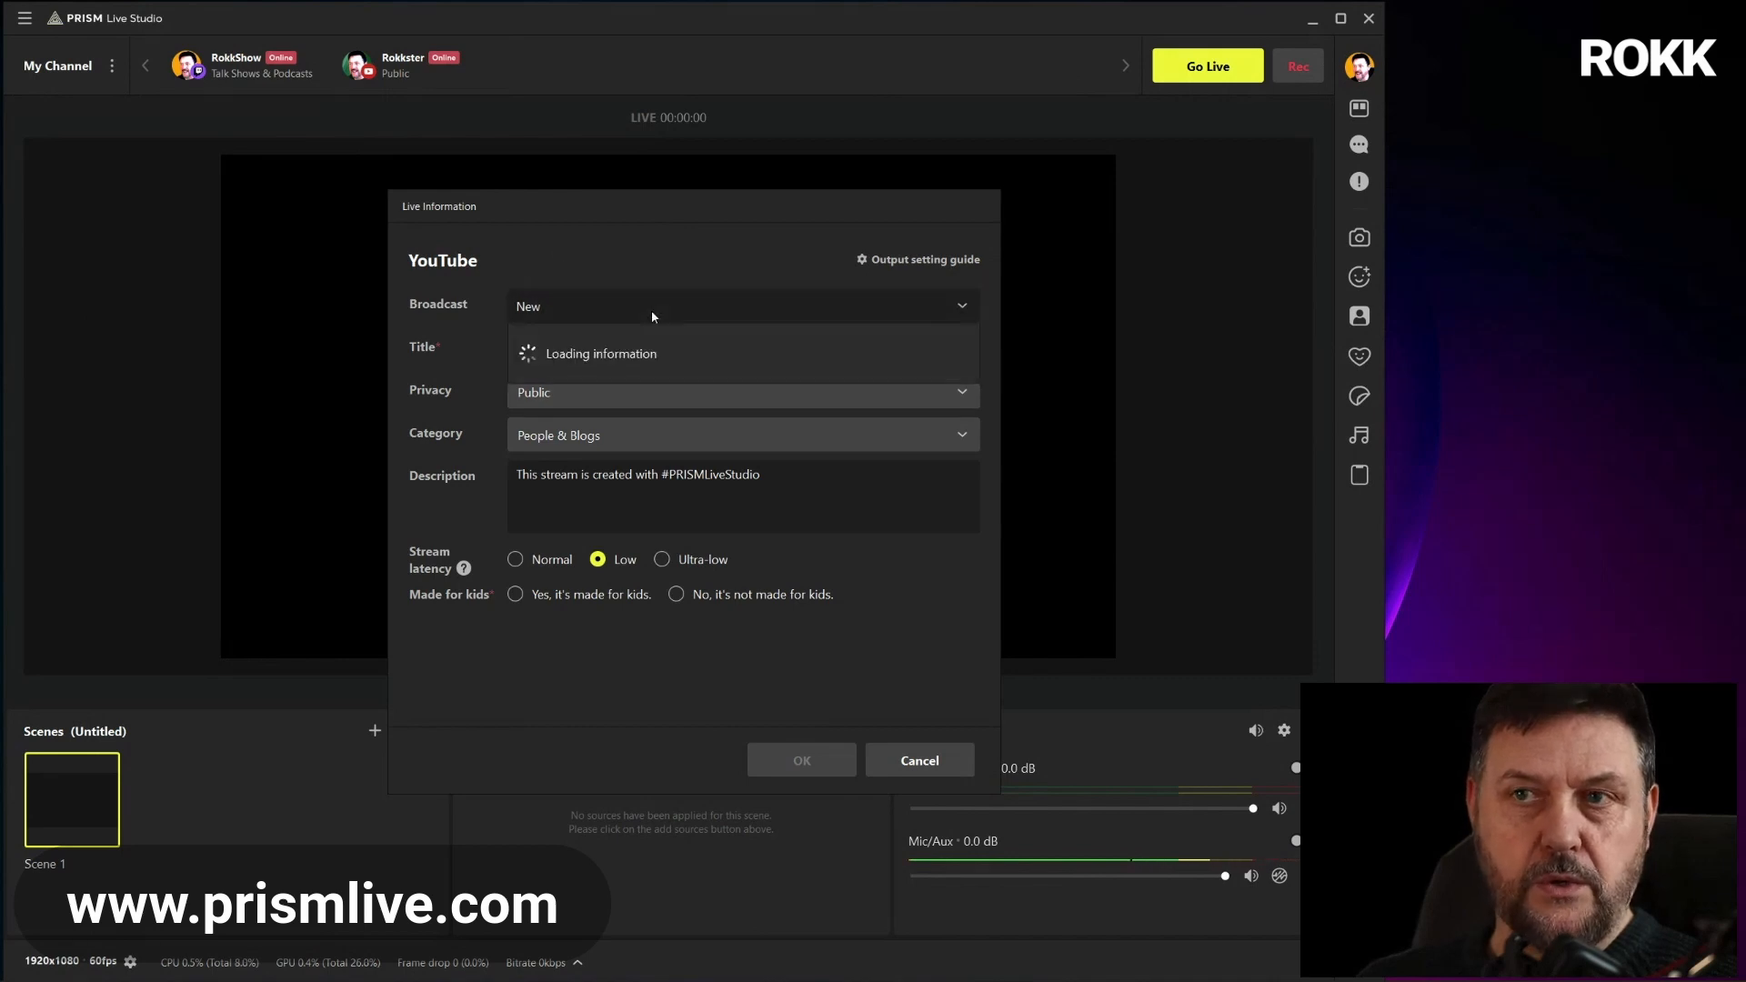
{"action": "left_click", "coordinate": [640, 257]}
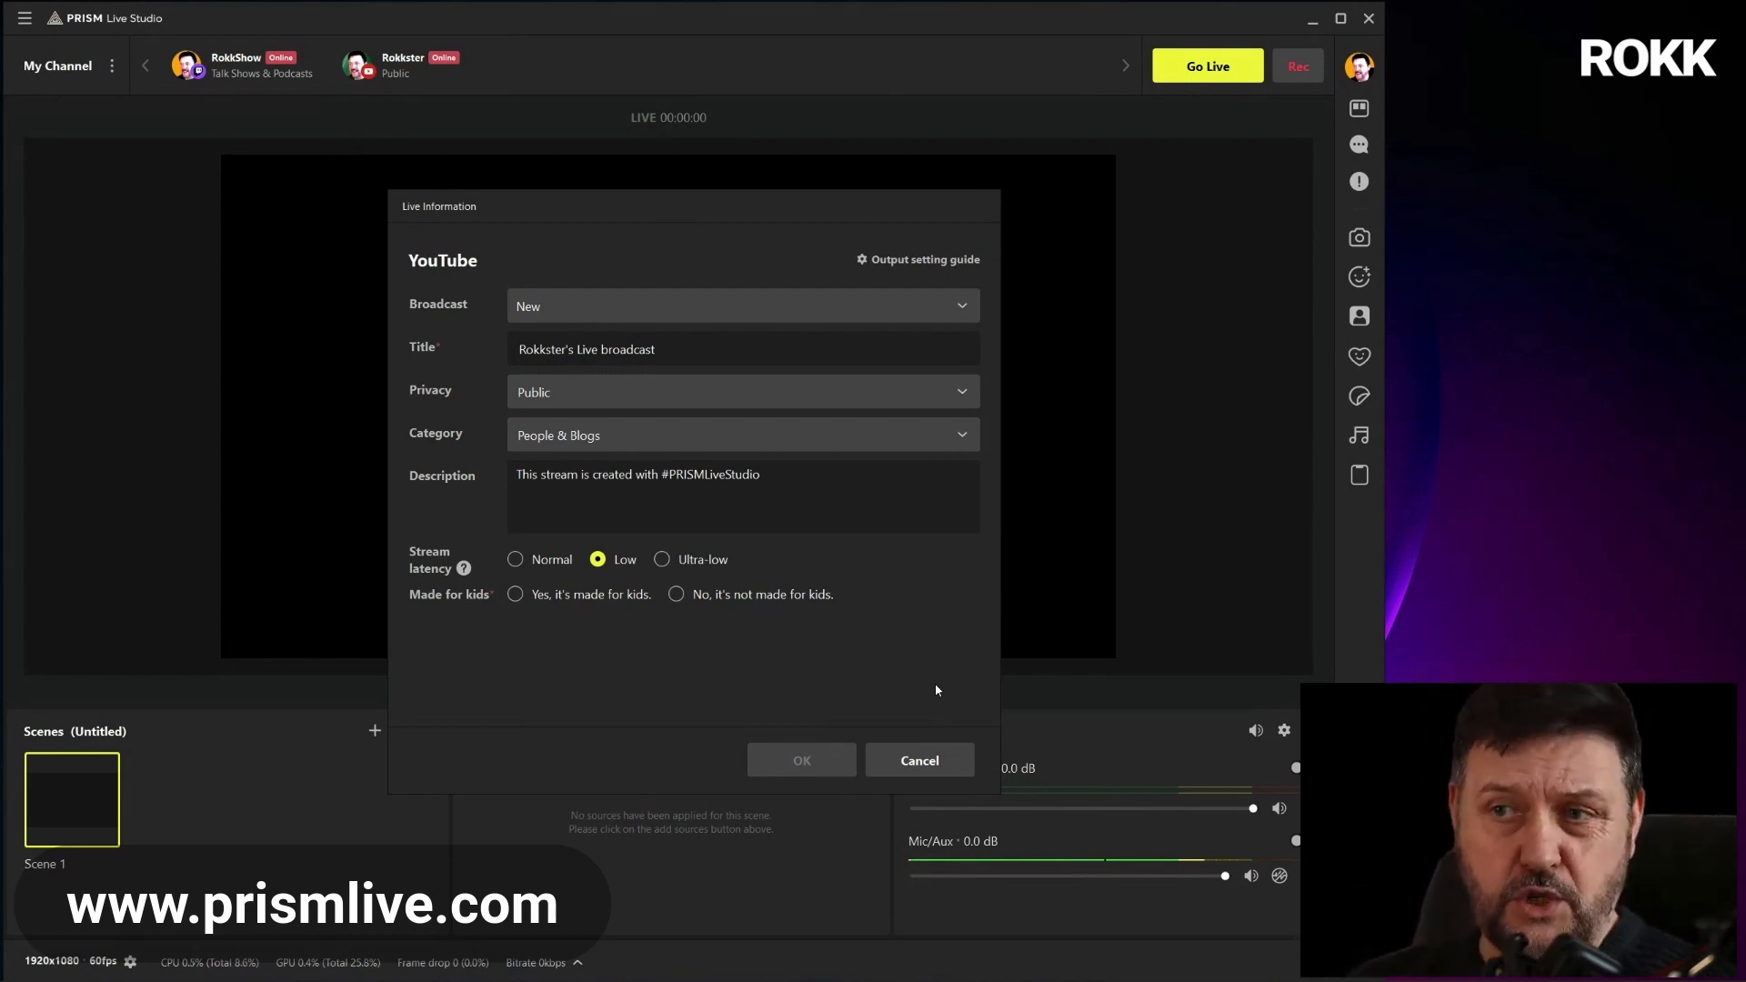
{"action": "left_click", "coordinate": [921, 760]}
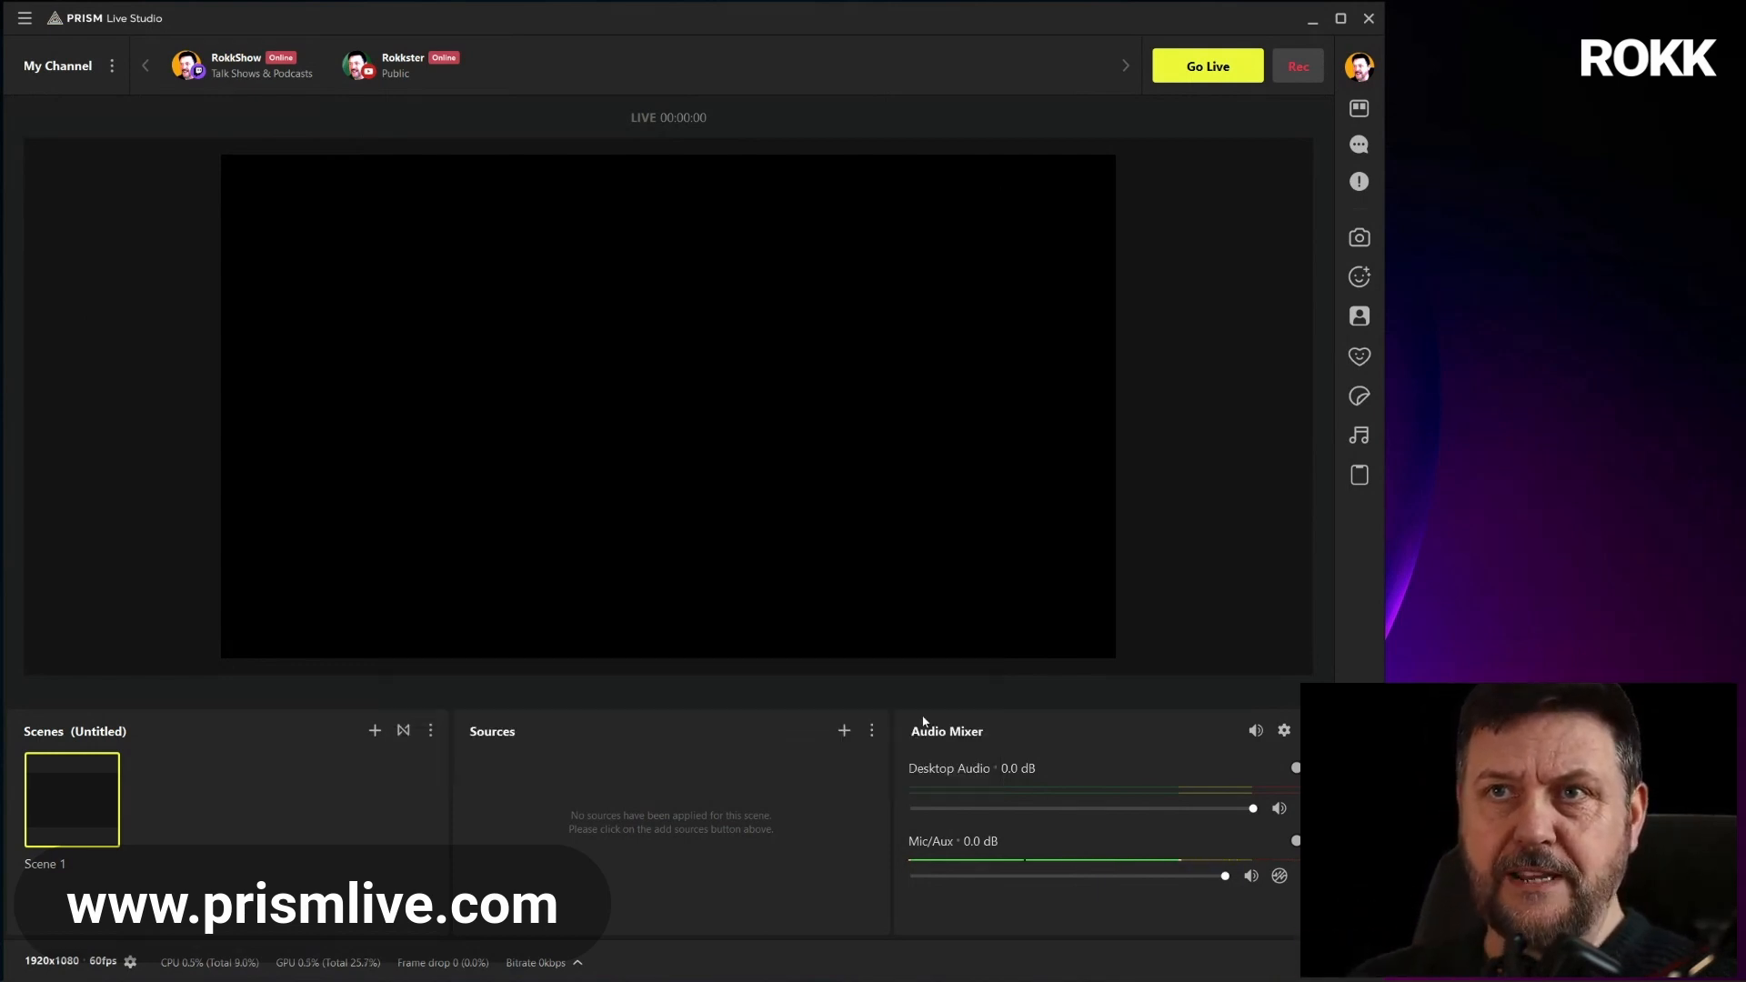
View the sharing options and broadcast link for the Twitch channel
{"action": "mouse_move", "coordinate": [256, 76]}
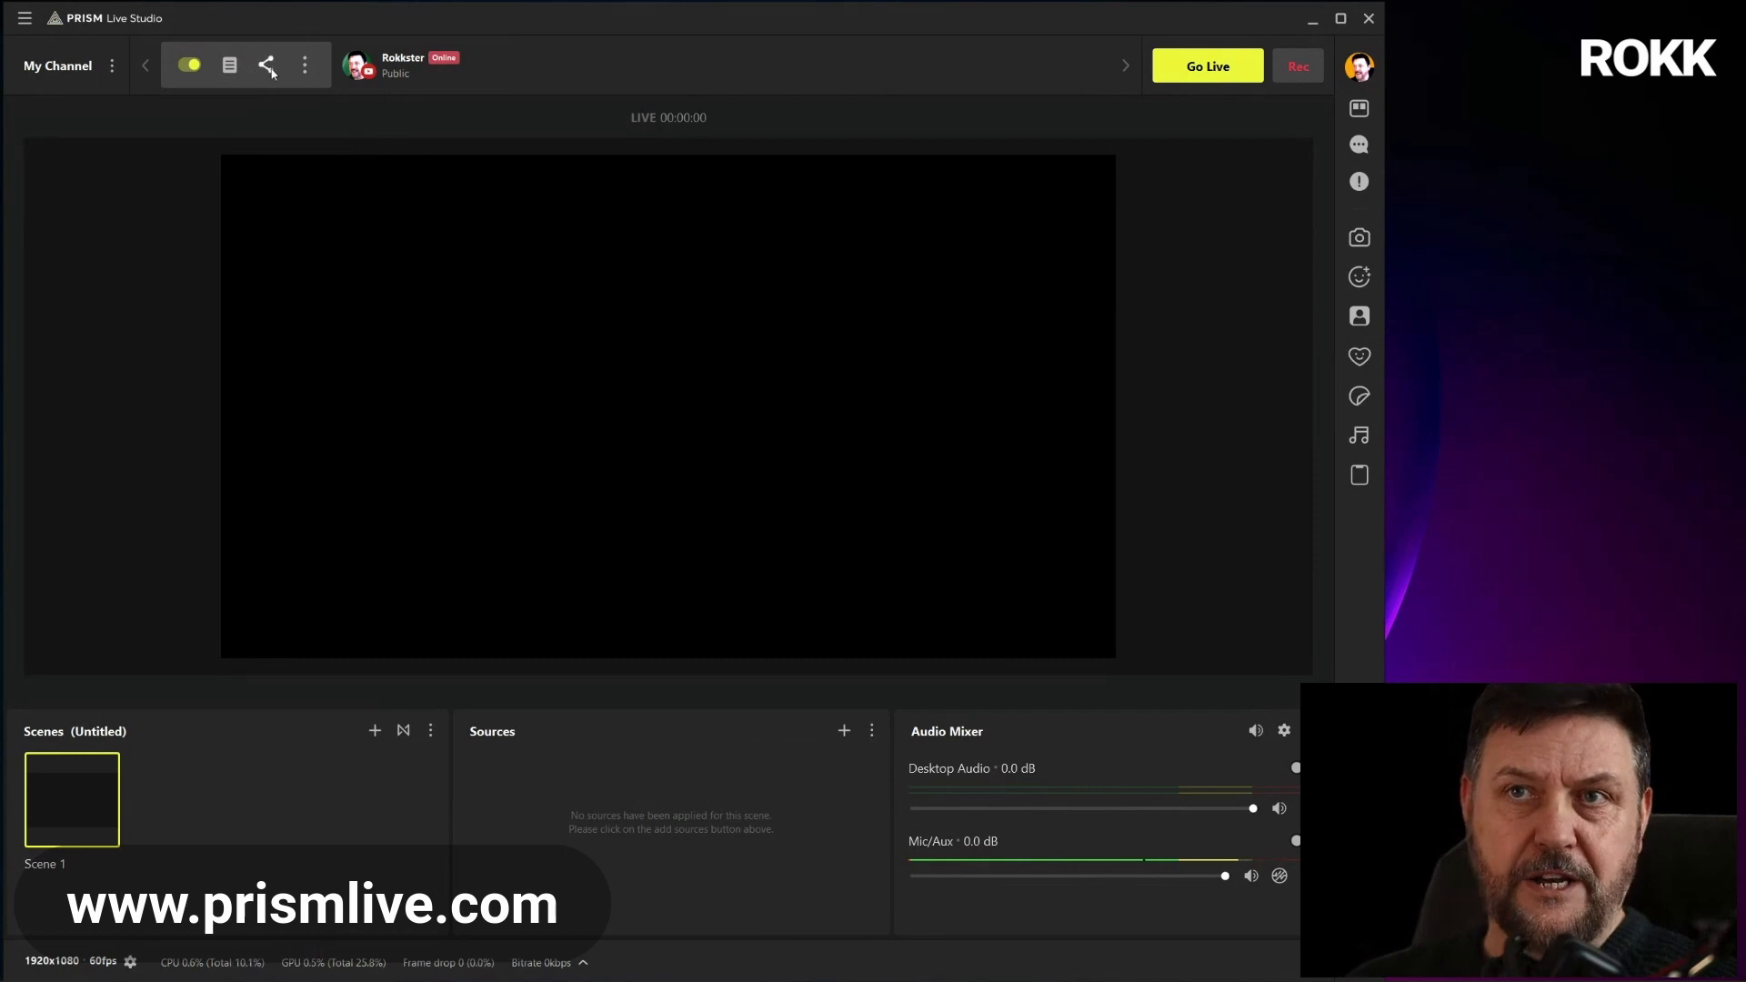
{"action": "left_click", "coordinate": [267, 65]}
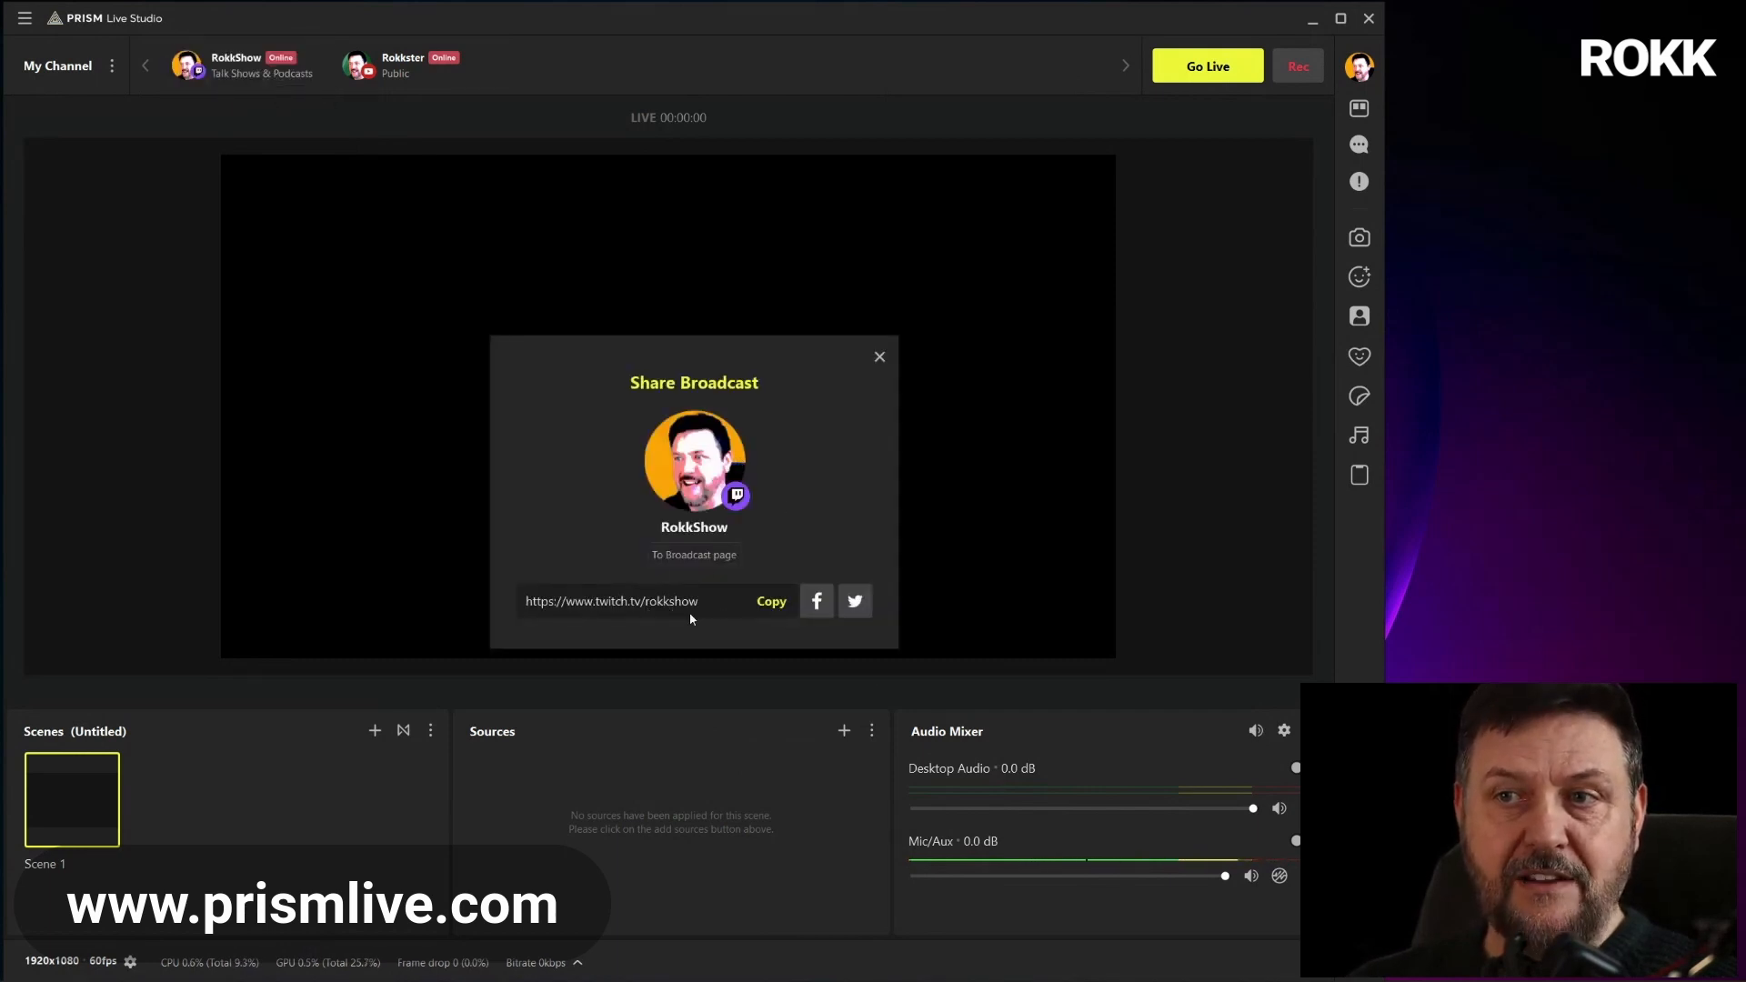
{"action": "left_click", "coordinate": [880, 357]}
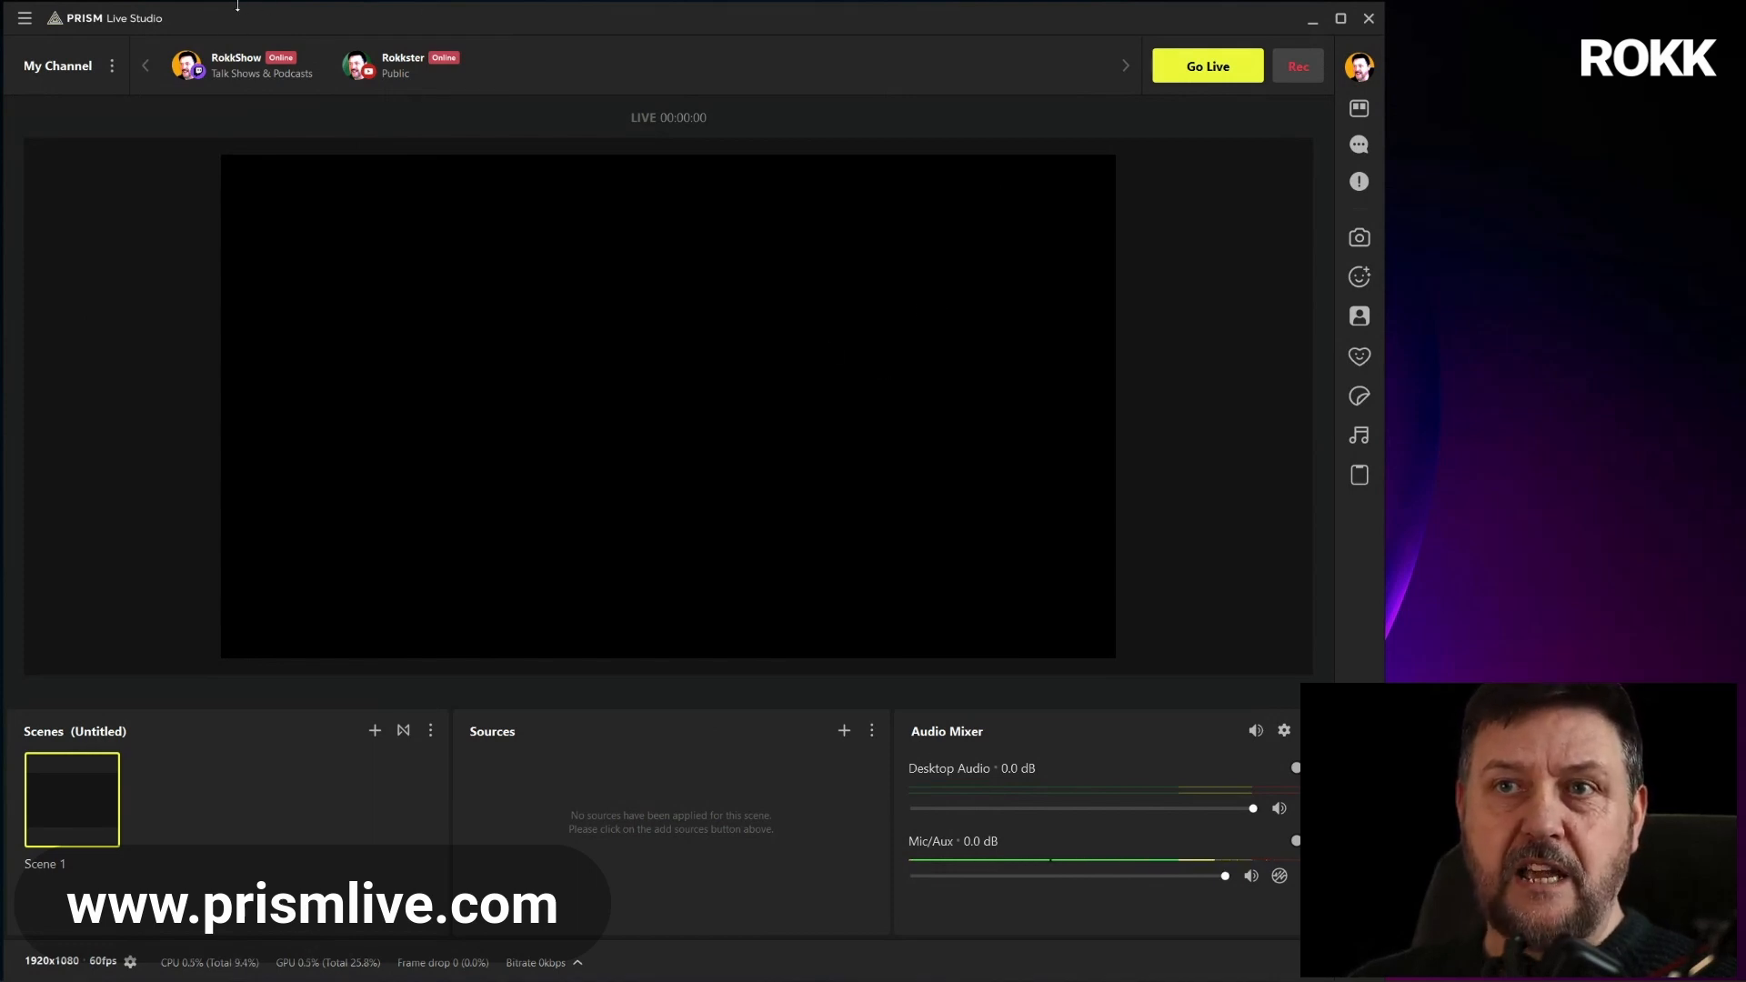
View the additional options of the YouTube channel without choosing any
{"action": "mouse_move", "coordinate": [434, 71]}
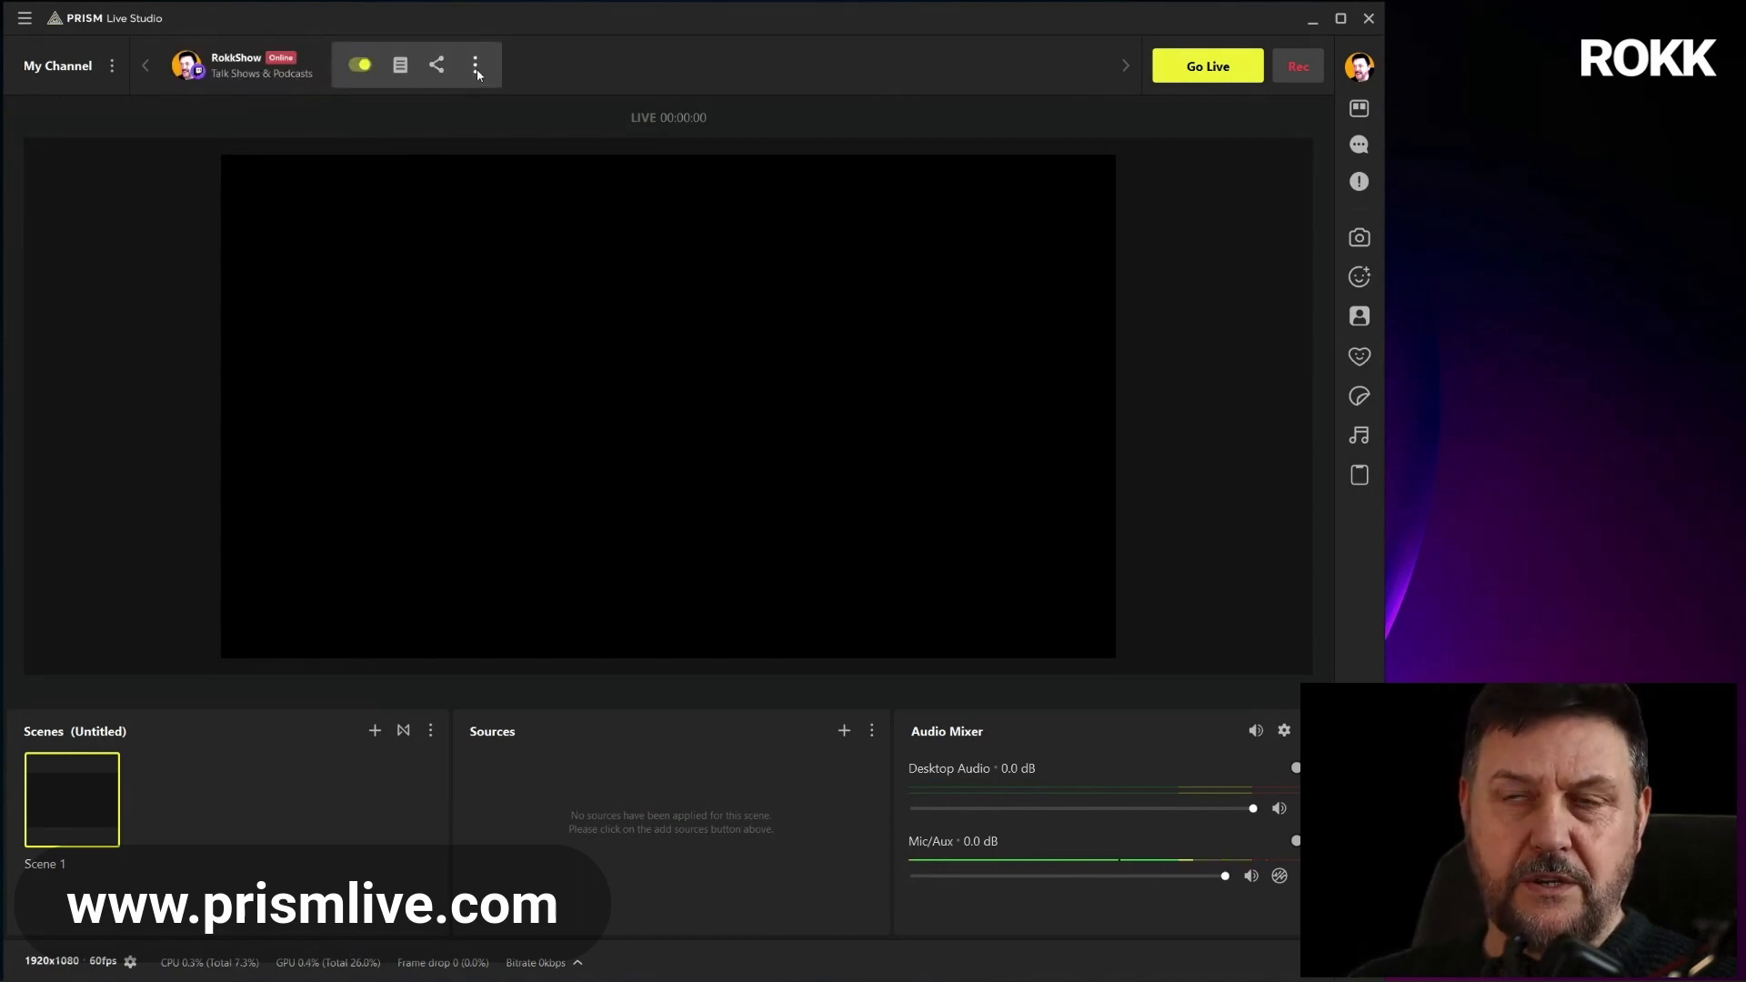
{"action": "left_click", "coordinate": [475, 71]}
{"action": "left_click", "coordinate": [699, 84]}
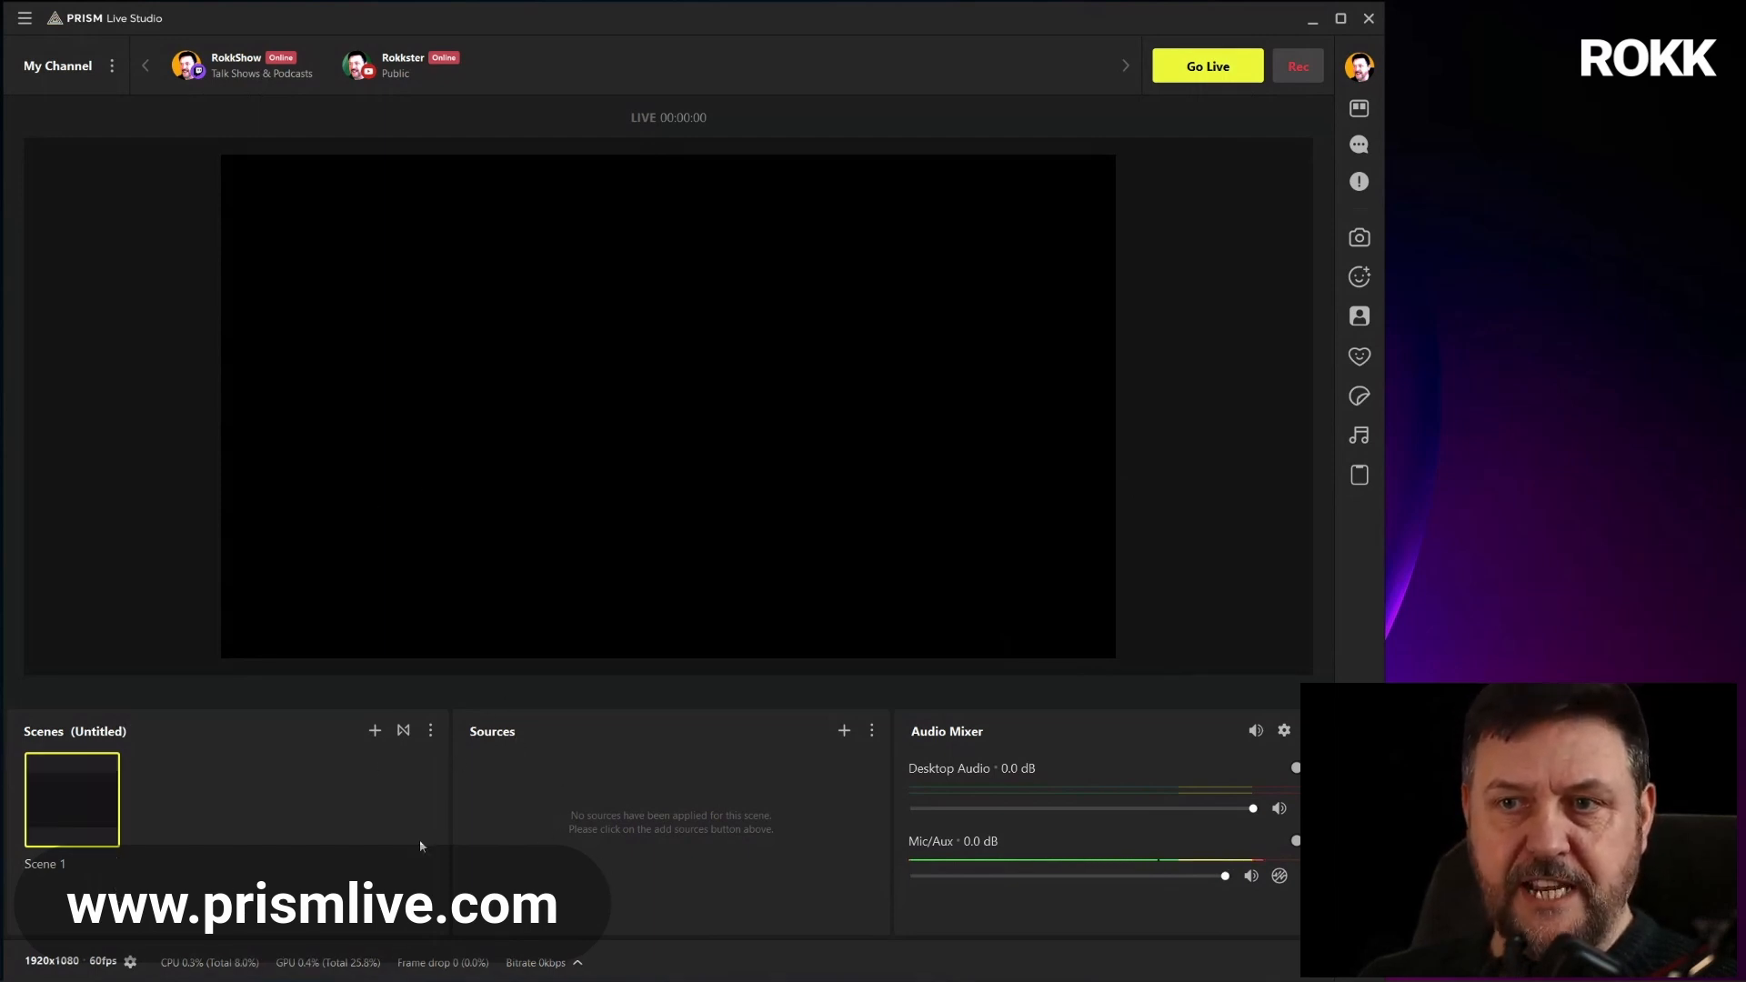
Add a new scene named Intro
{"action": "left_click", "coordinate": [378, 735]}
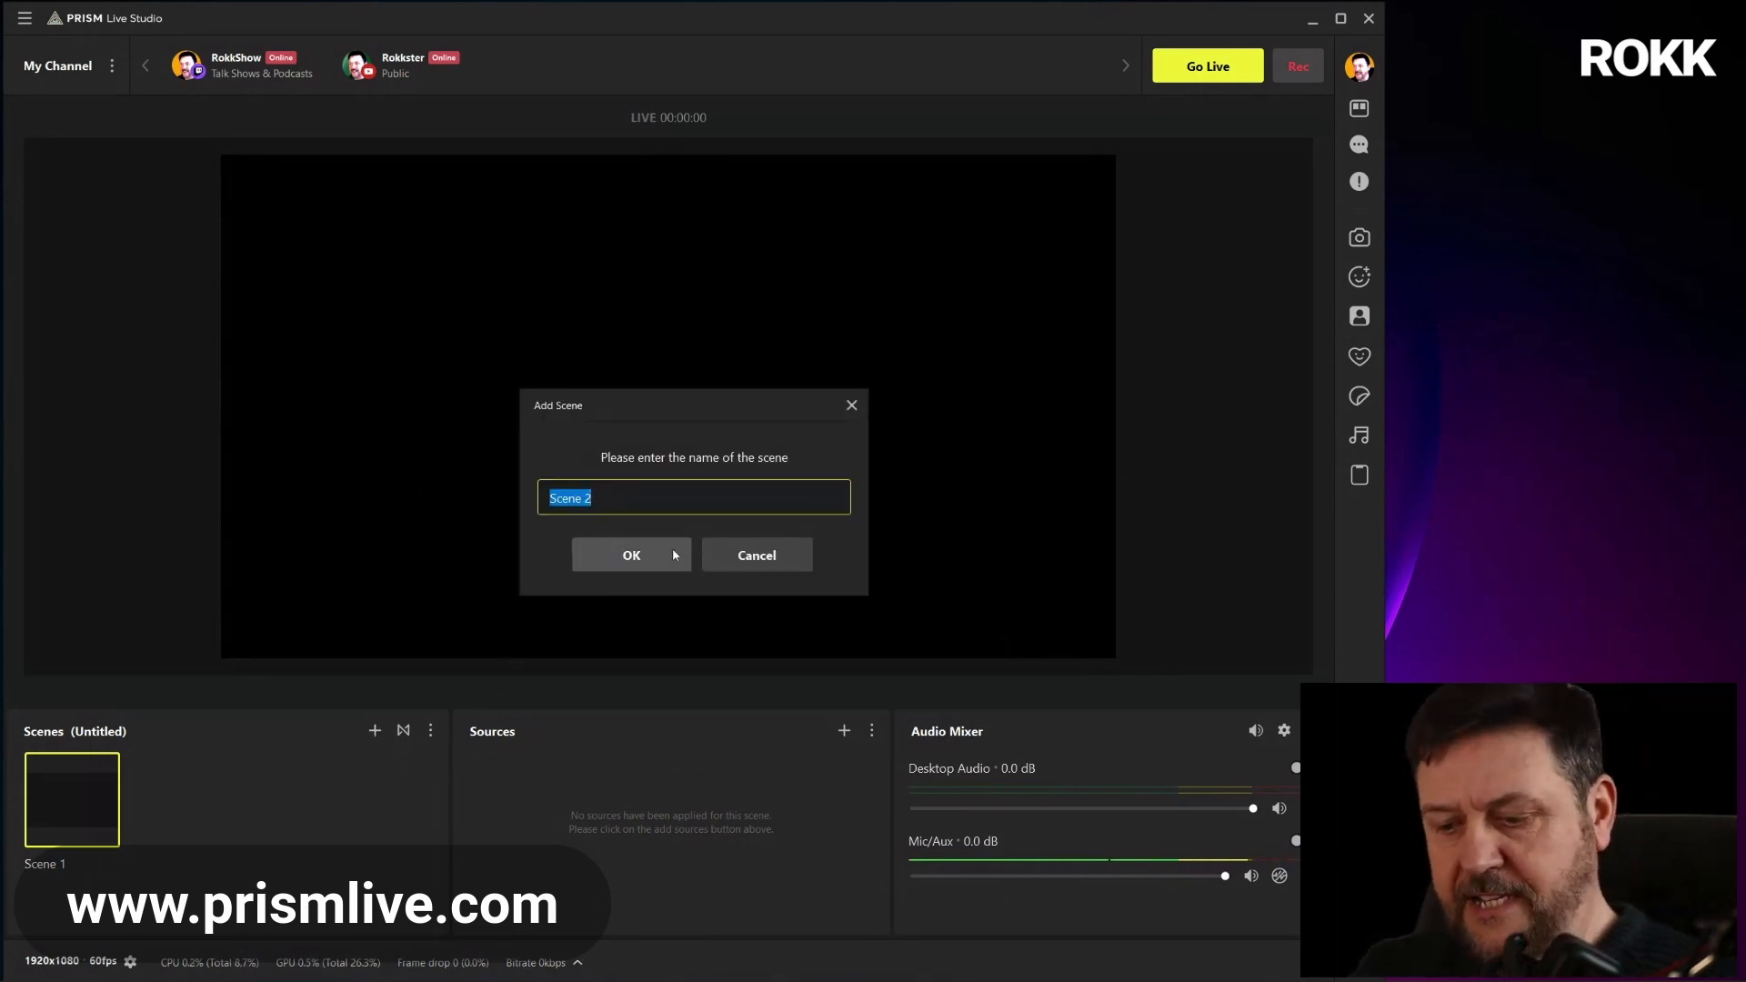
{"action": "type", "text": "Intro"}
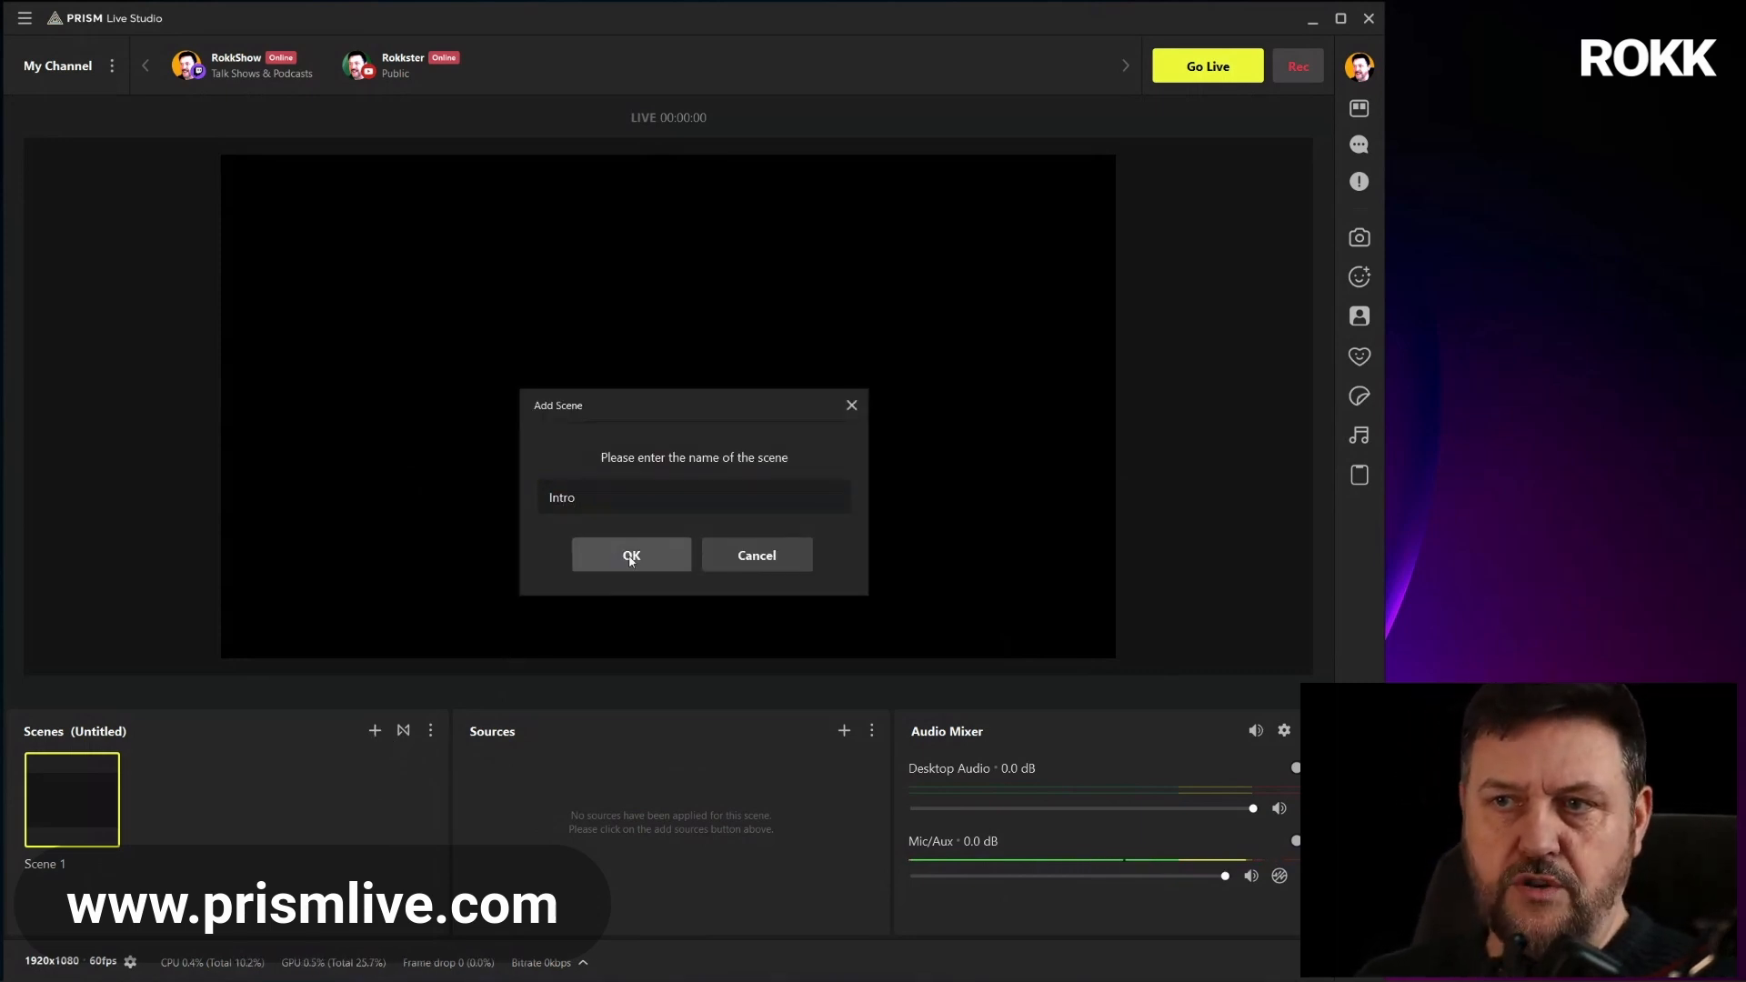
{"action": "left_click", "coordinate": [627, 554]}
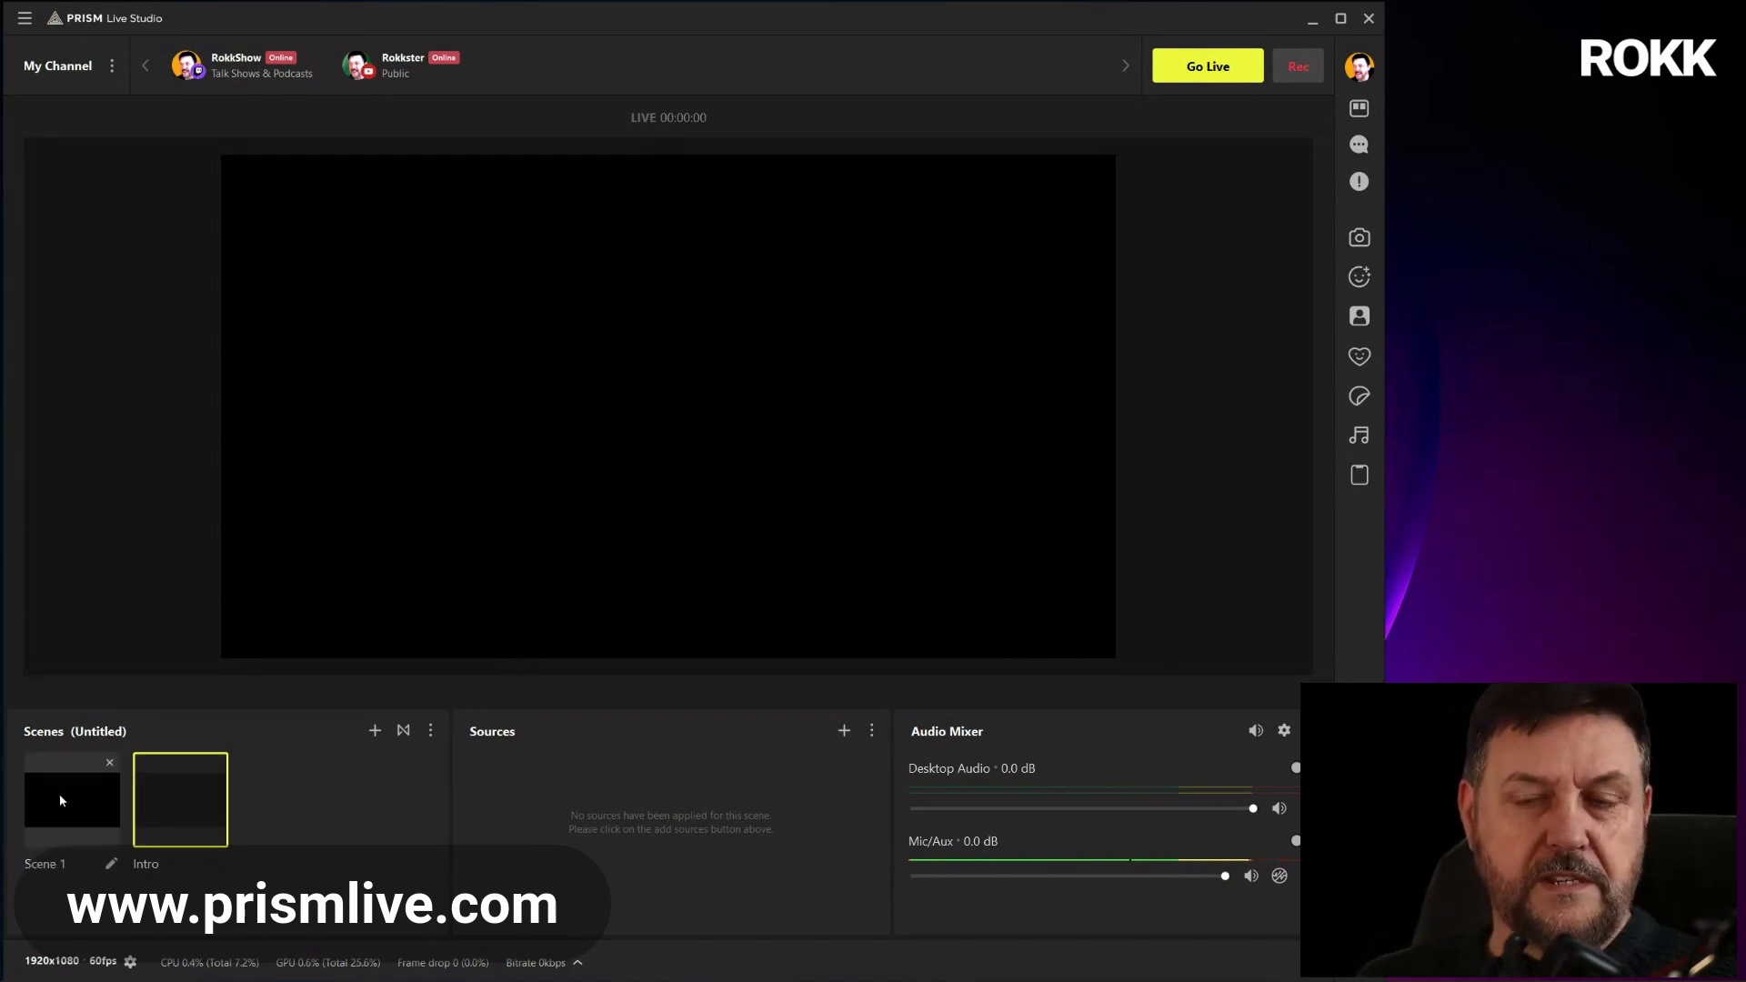
Move the Intro scene ahead of Scene 1 and make Scene 1 the active scene
{"action": "left_click_drag", "start_coordinate": [158, 805], "coordinate": [36, 800]}
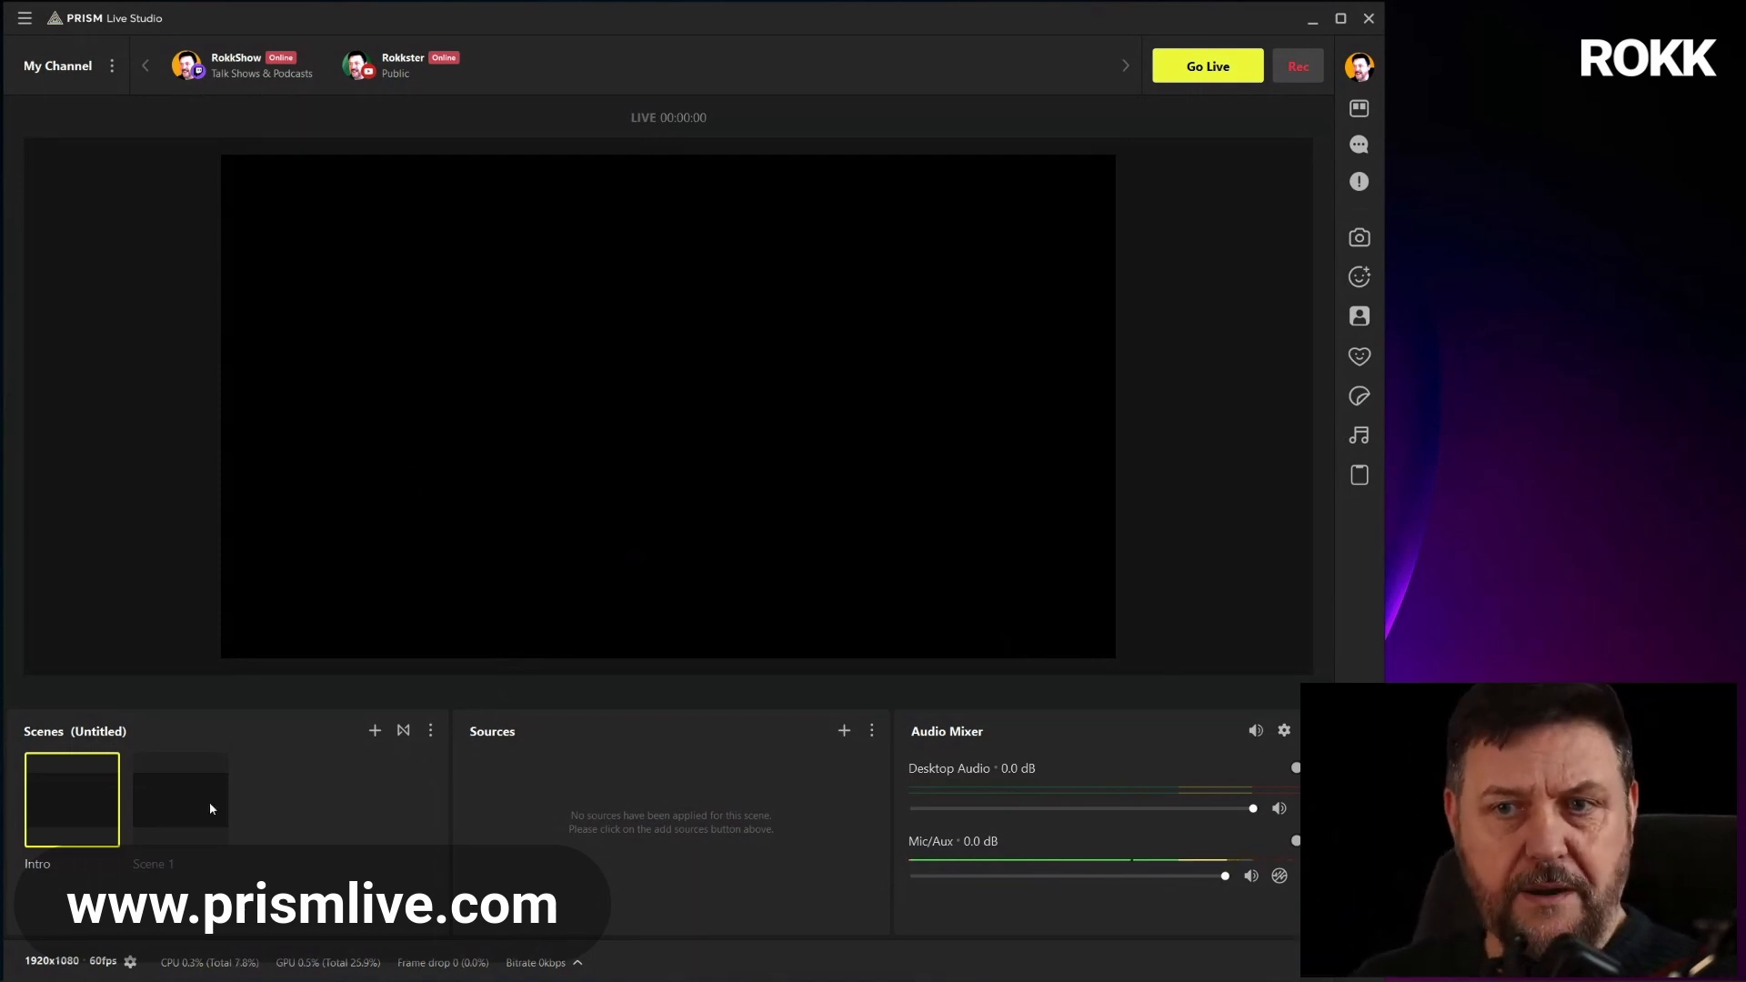
{"action": "left_click", "coordinate": [171, 804]}
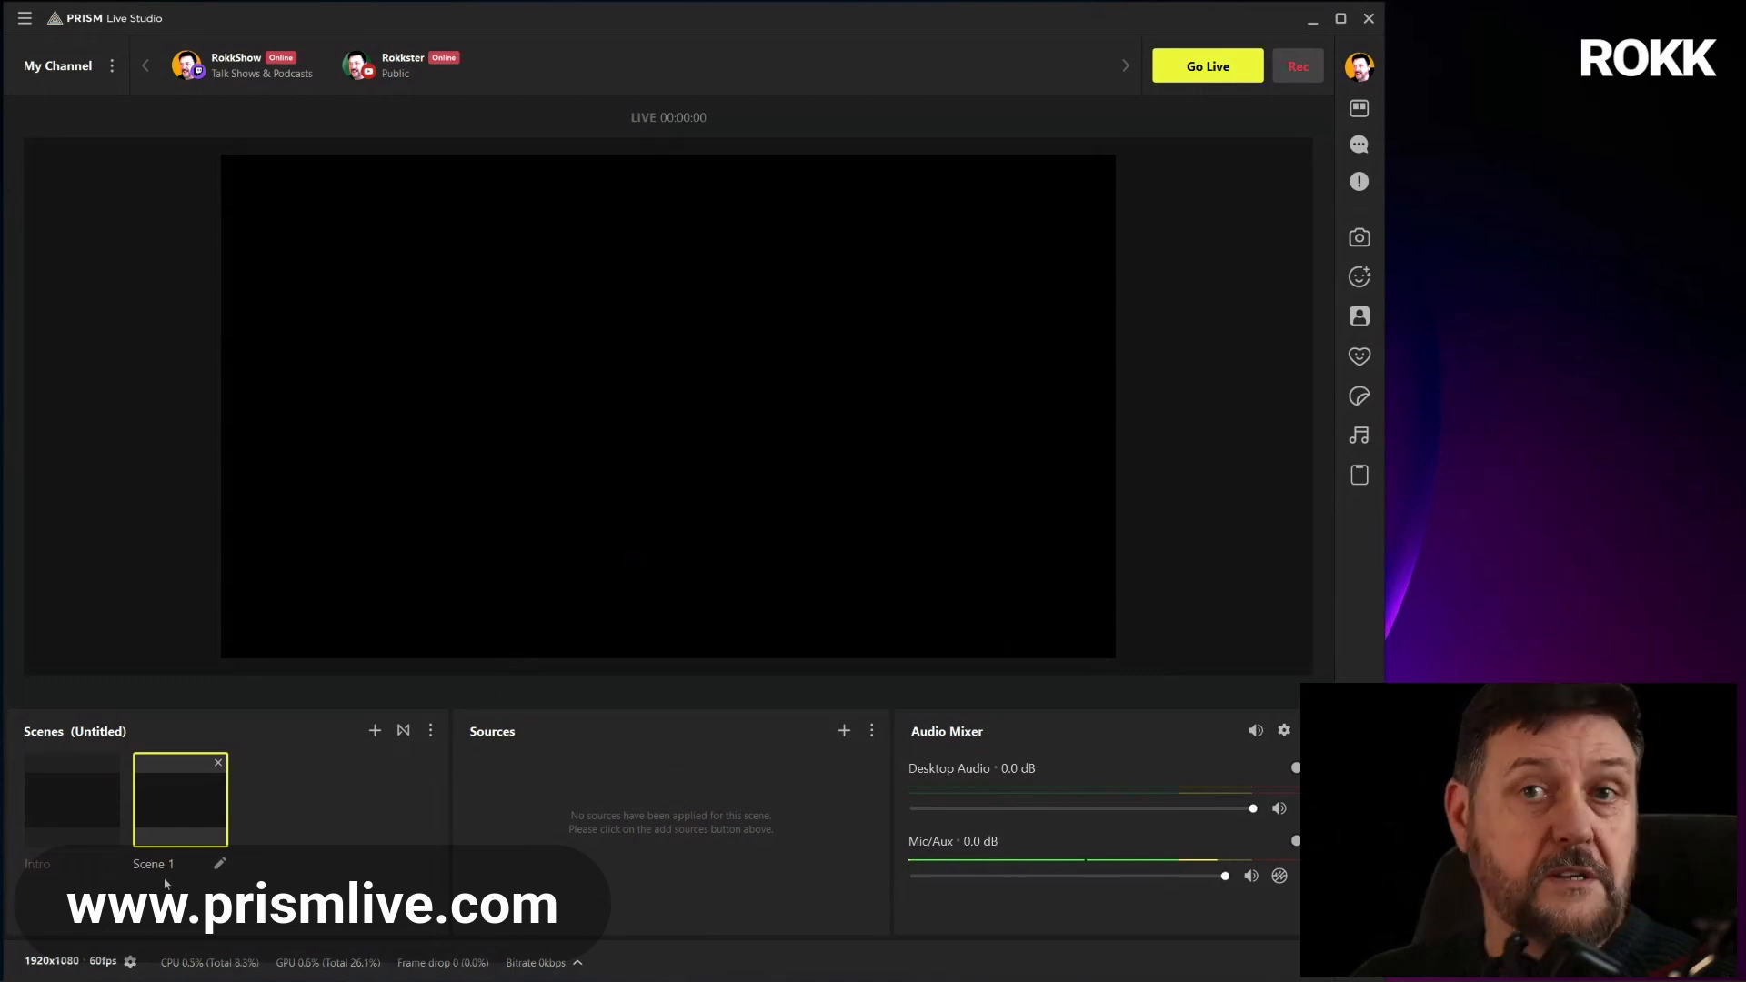
Rename Scene 1 as Gaming and switch to the Intro scene and back to Gaming
{"action": "double_click", "coordinate": [222, 864]}
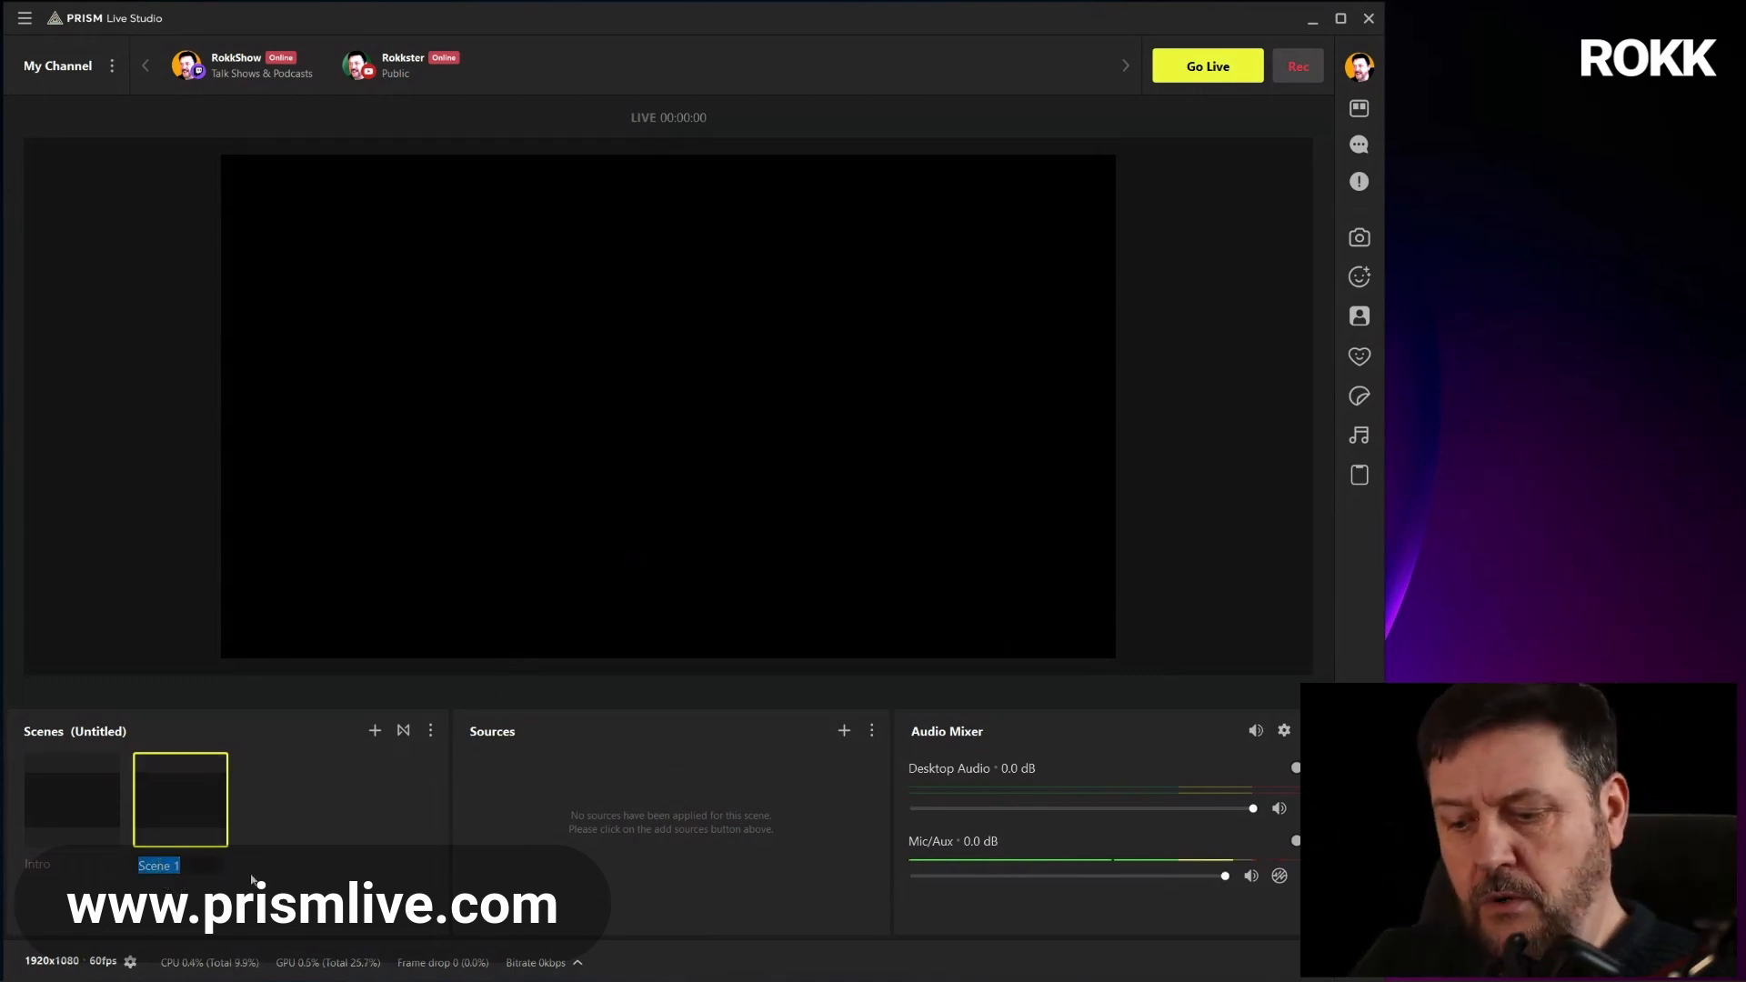
{"action": "type", "text": "Gaming"}
{"action": "key", "text": "Return"}
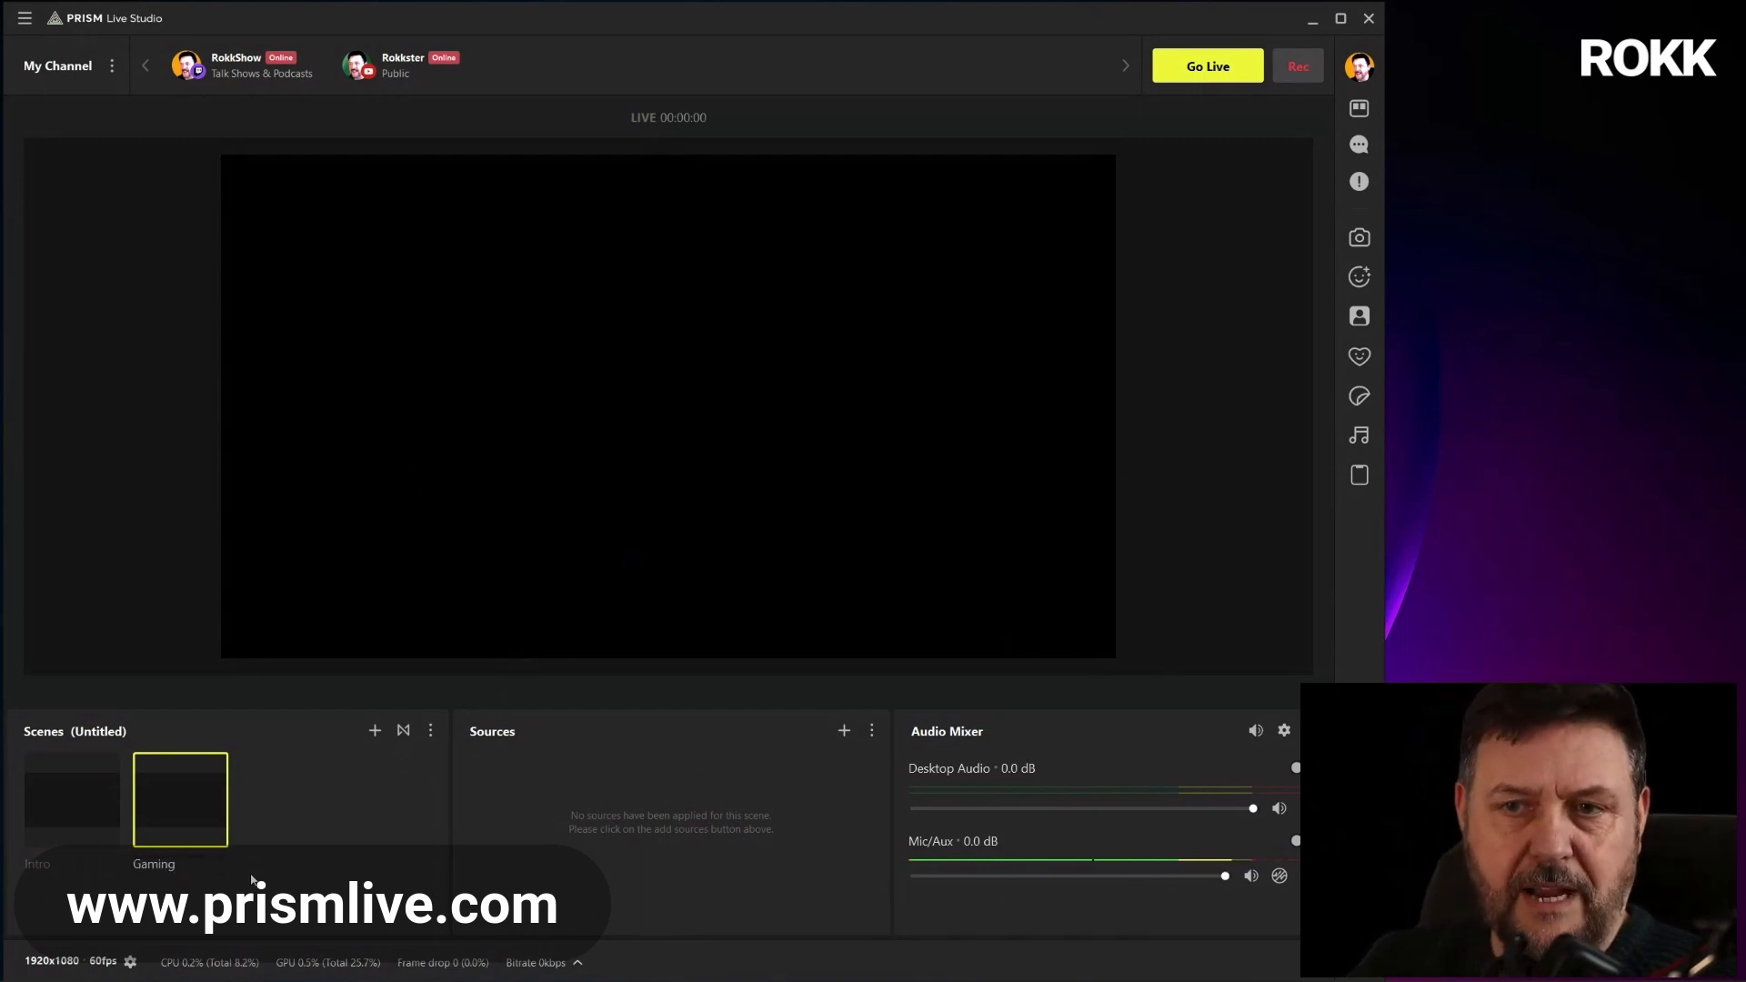
{"action": "left_click", "coordinate": [35, 807]}
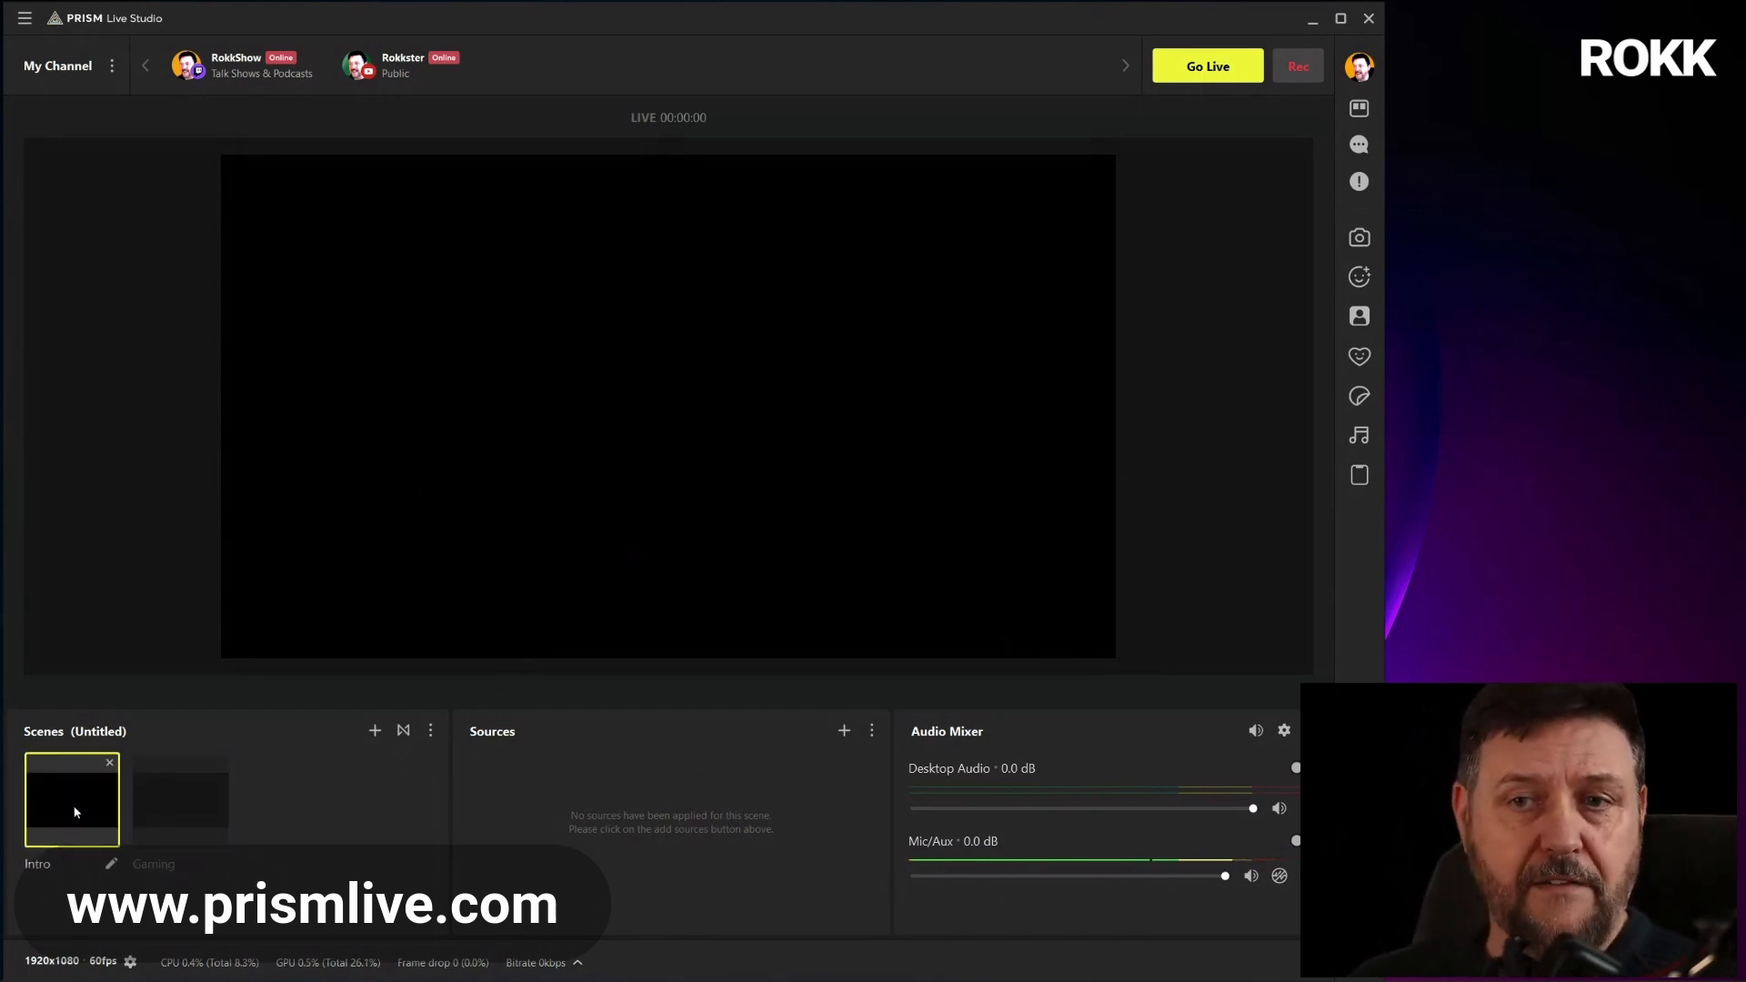
{"action": "left_click", "coordinate": [155, 804]}
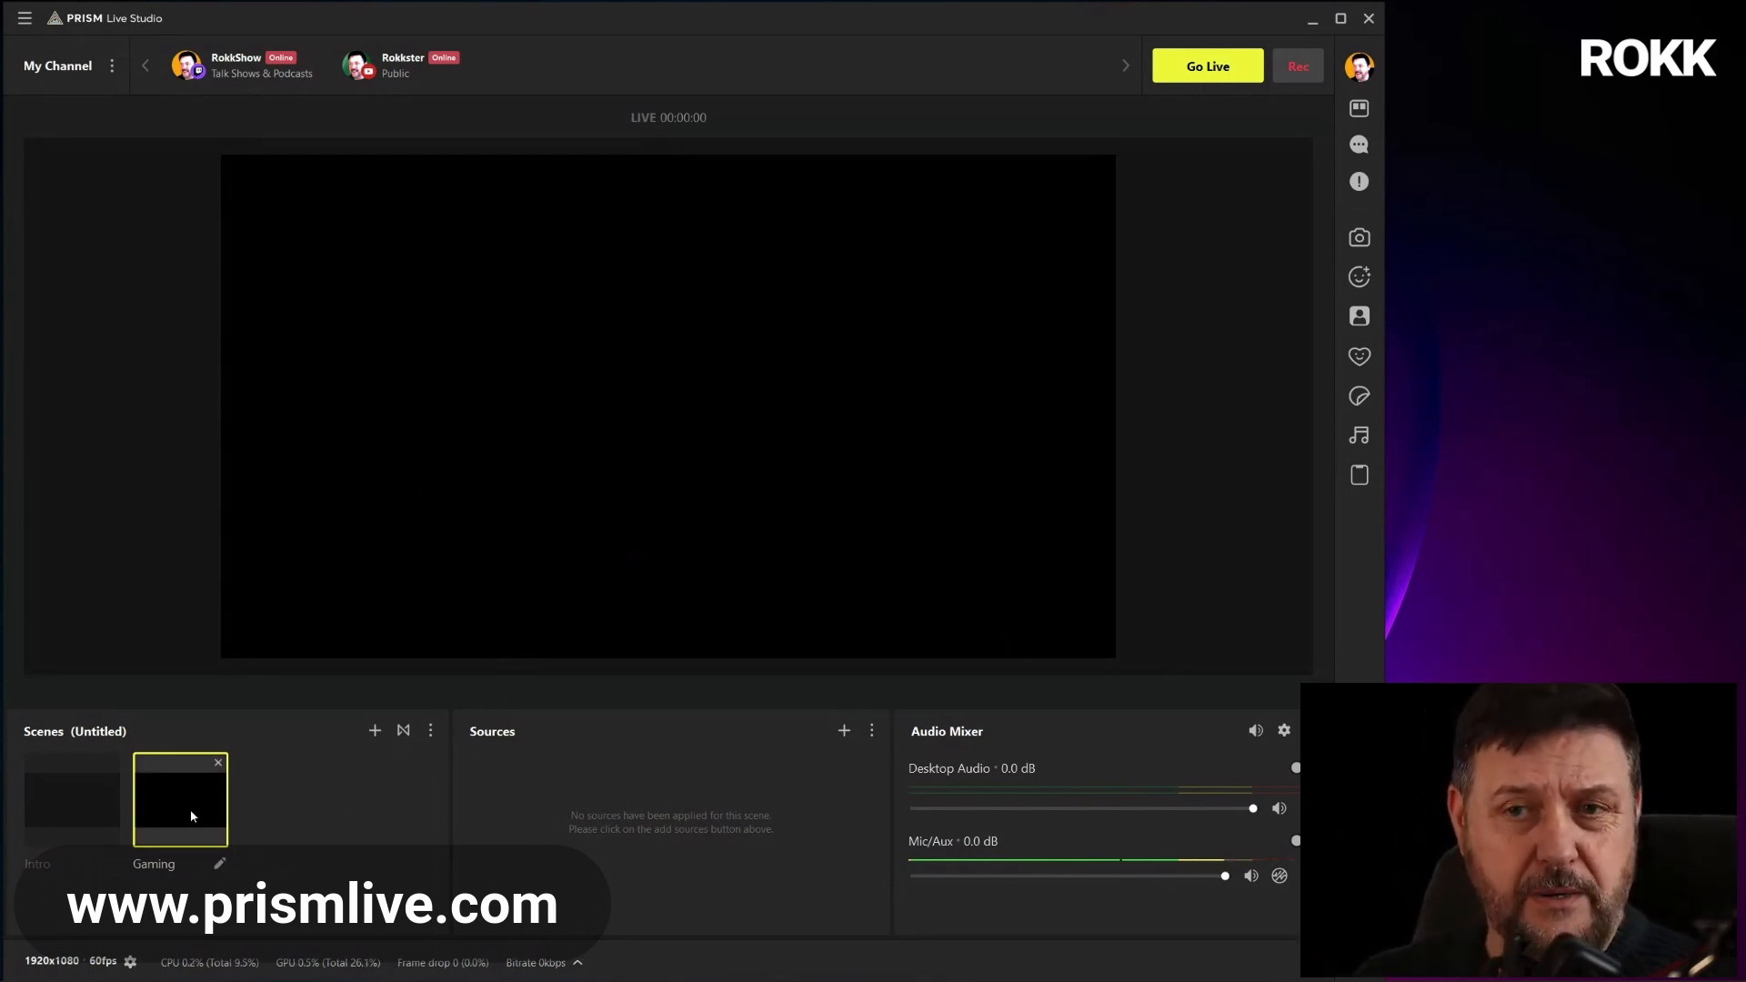
Add a new scene named Outro and make Intro the active scene
{"action": "left_click", "coordinate": [374, 731]}
{"action": "type", "text": "Ouro"}
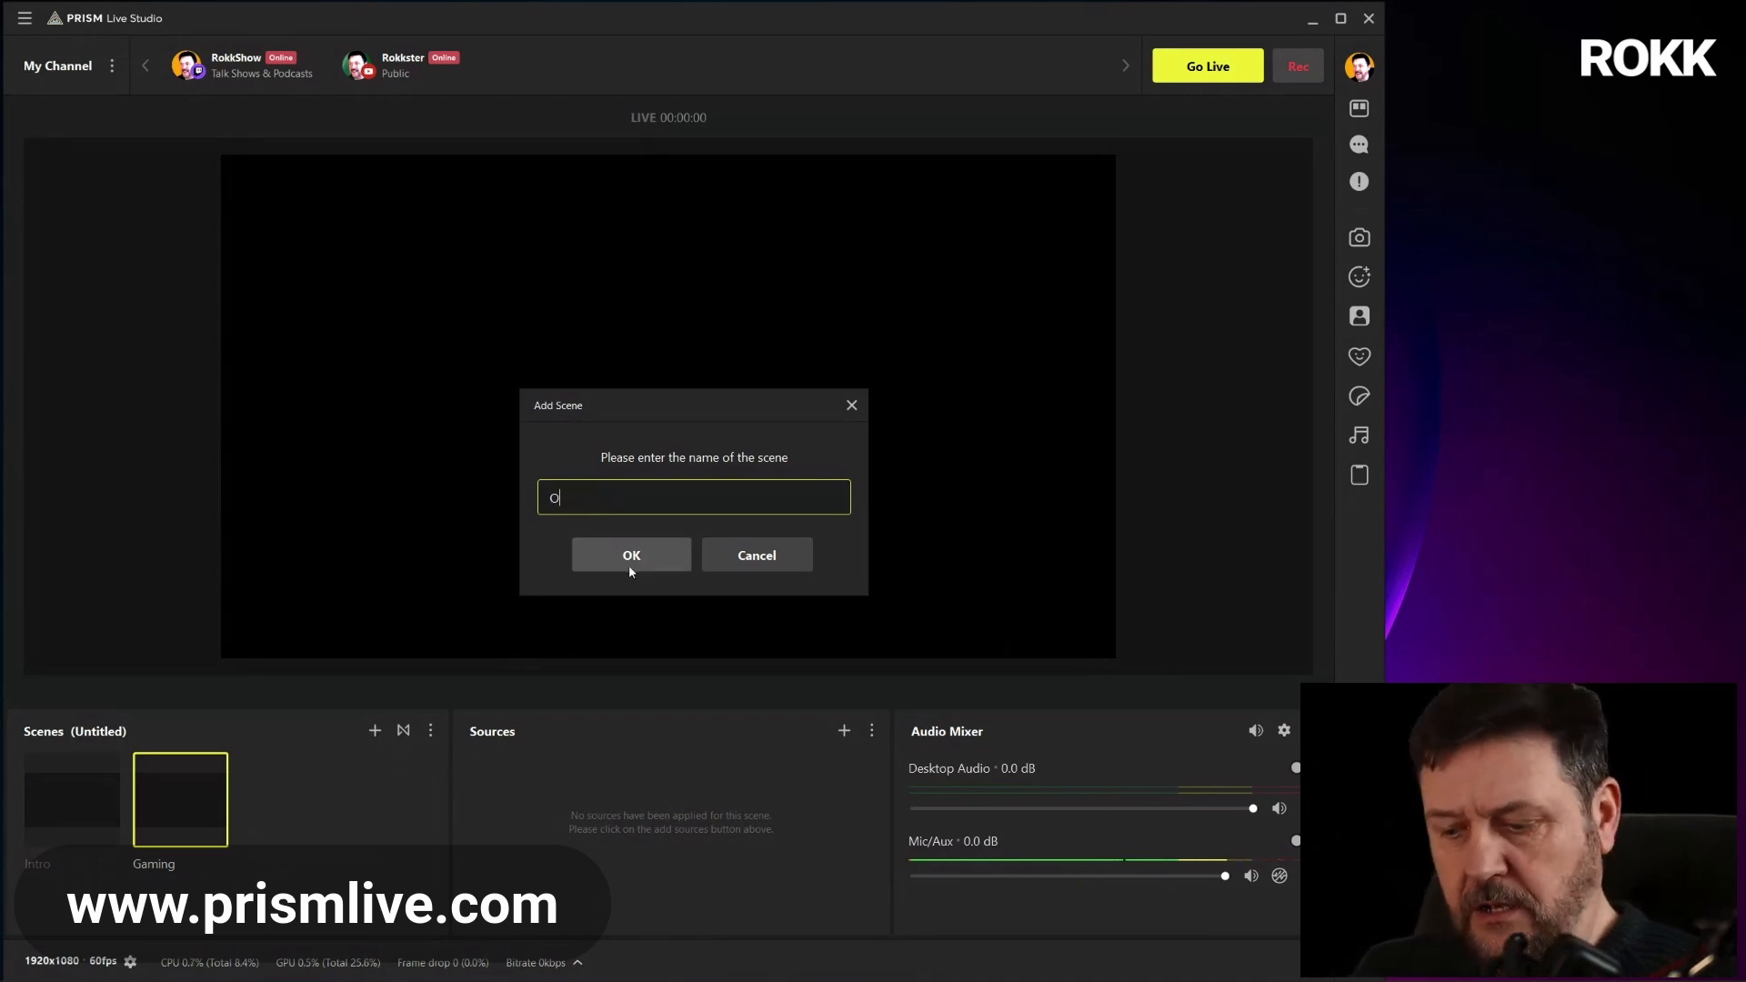
{"action": "key", "text": "BackSpace"}
{"action": "key", "text": "BackSpace"}
{"action": "type", "text": "tro"}
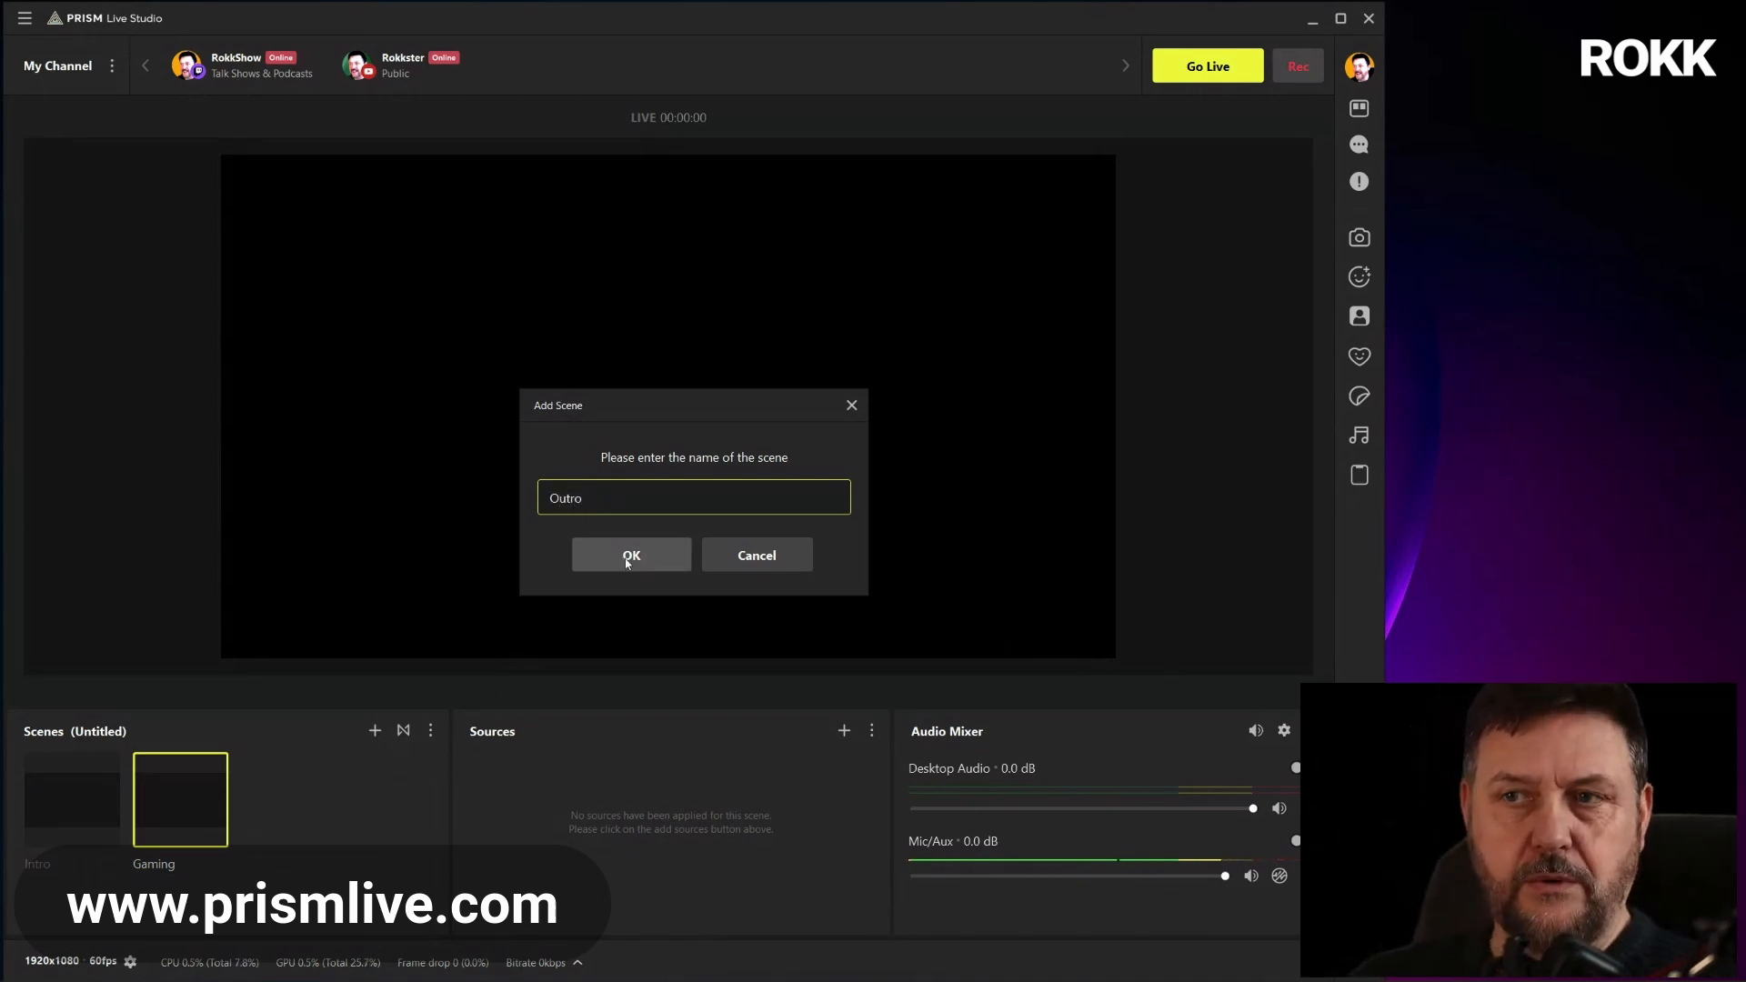
{"action": "left_click", "coordinate": [629, 565]}
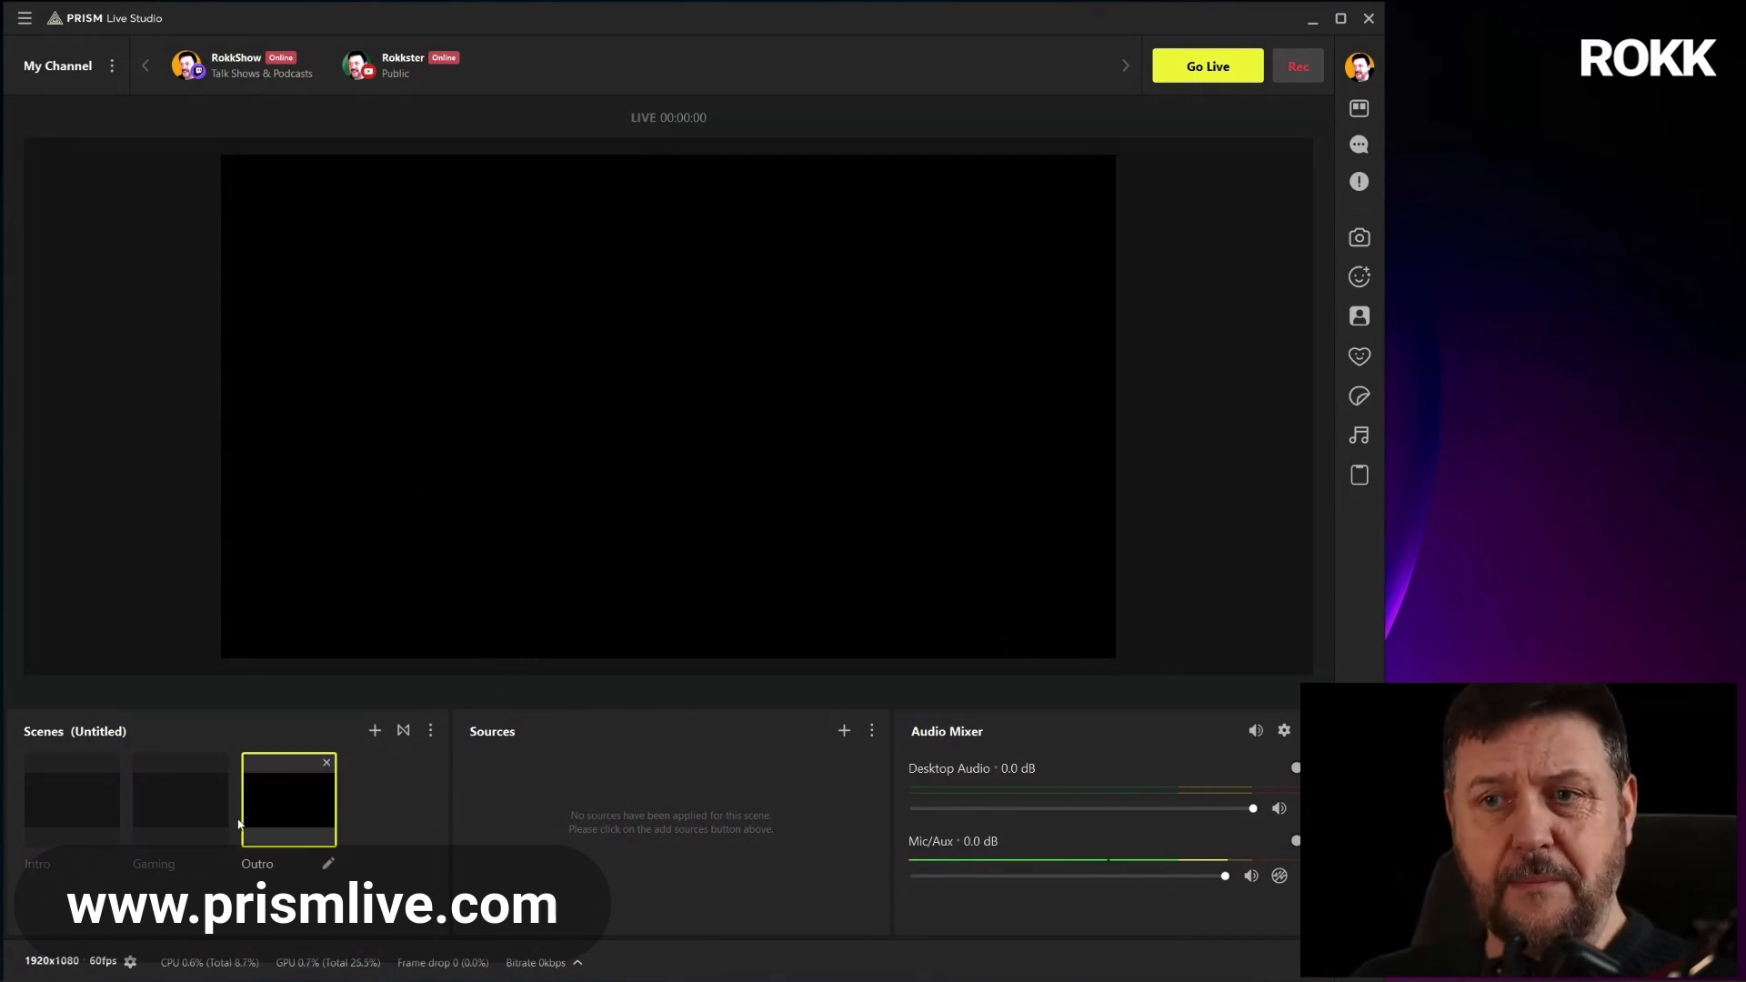
{"action": "left_click", "coordinate": [52, 790]}
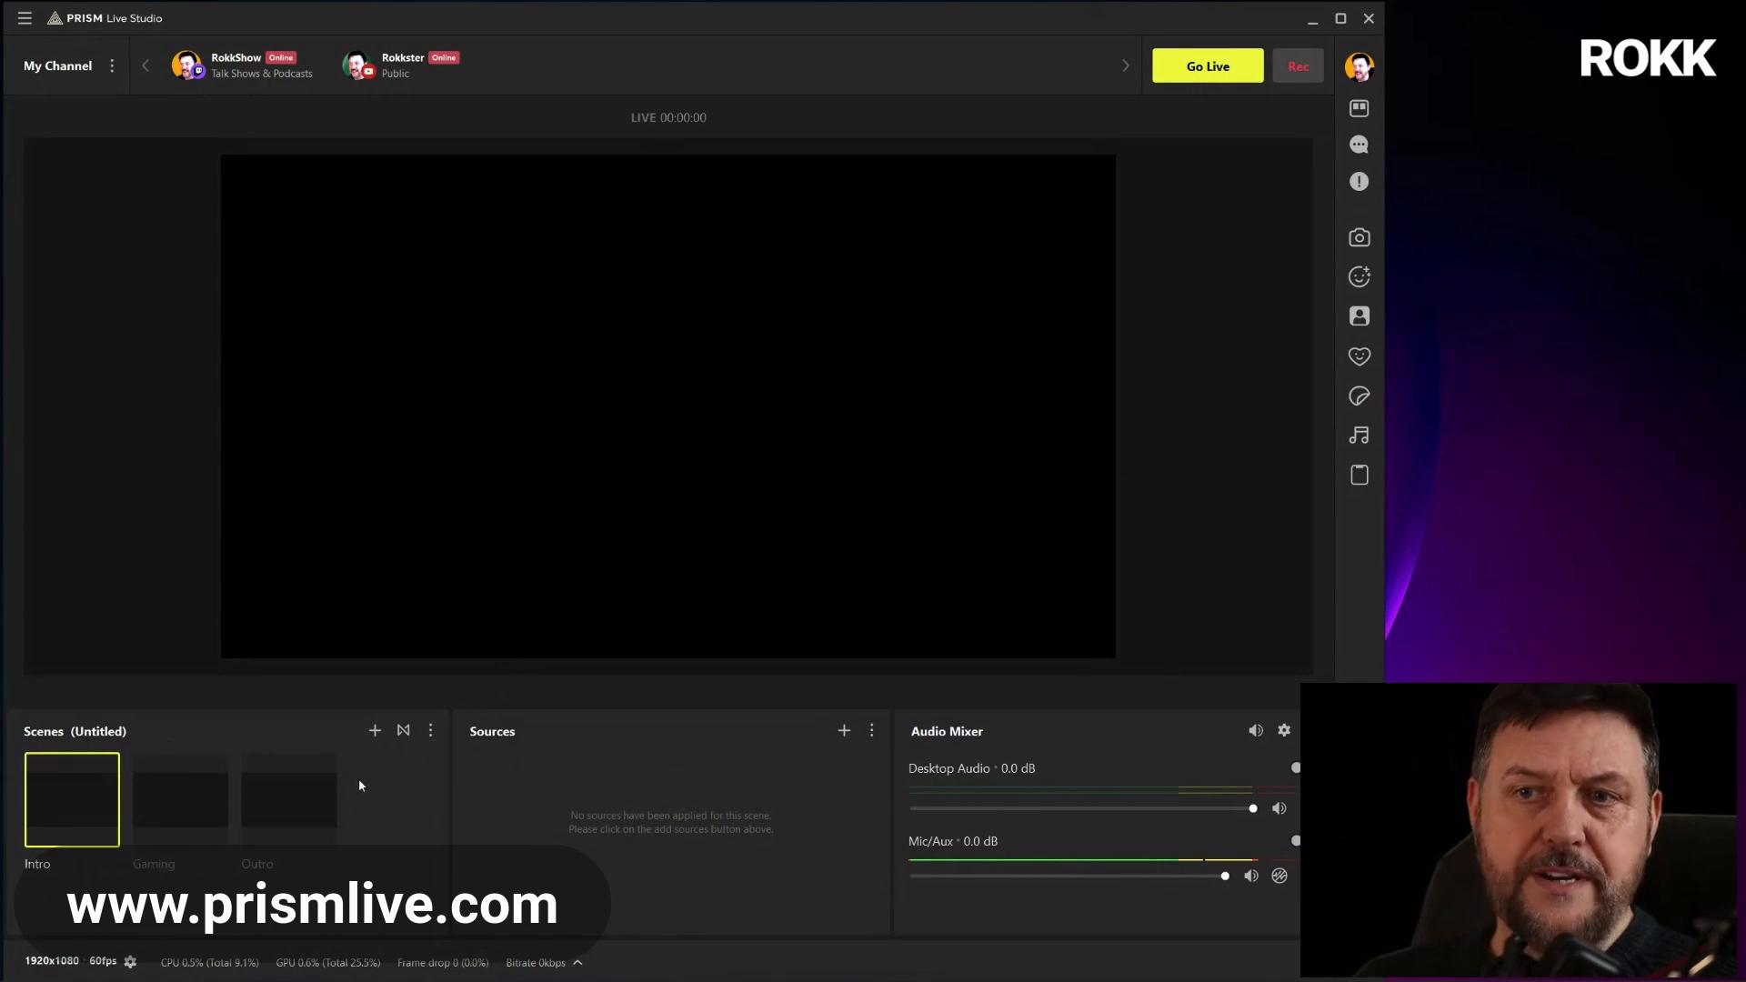
Try the Cut transition for scene switching and return the transition to Fade
{"action": "left_click", "coordinate": [404, 733]}
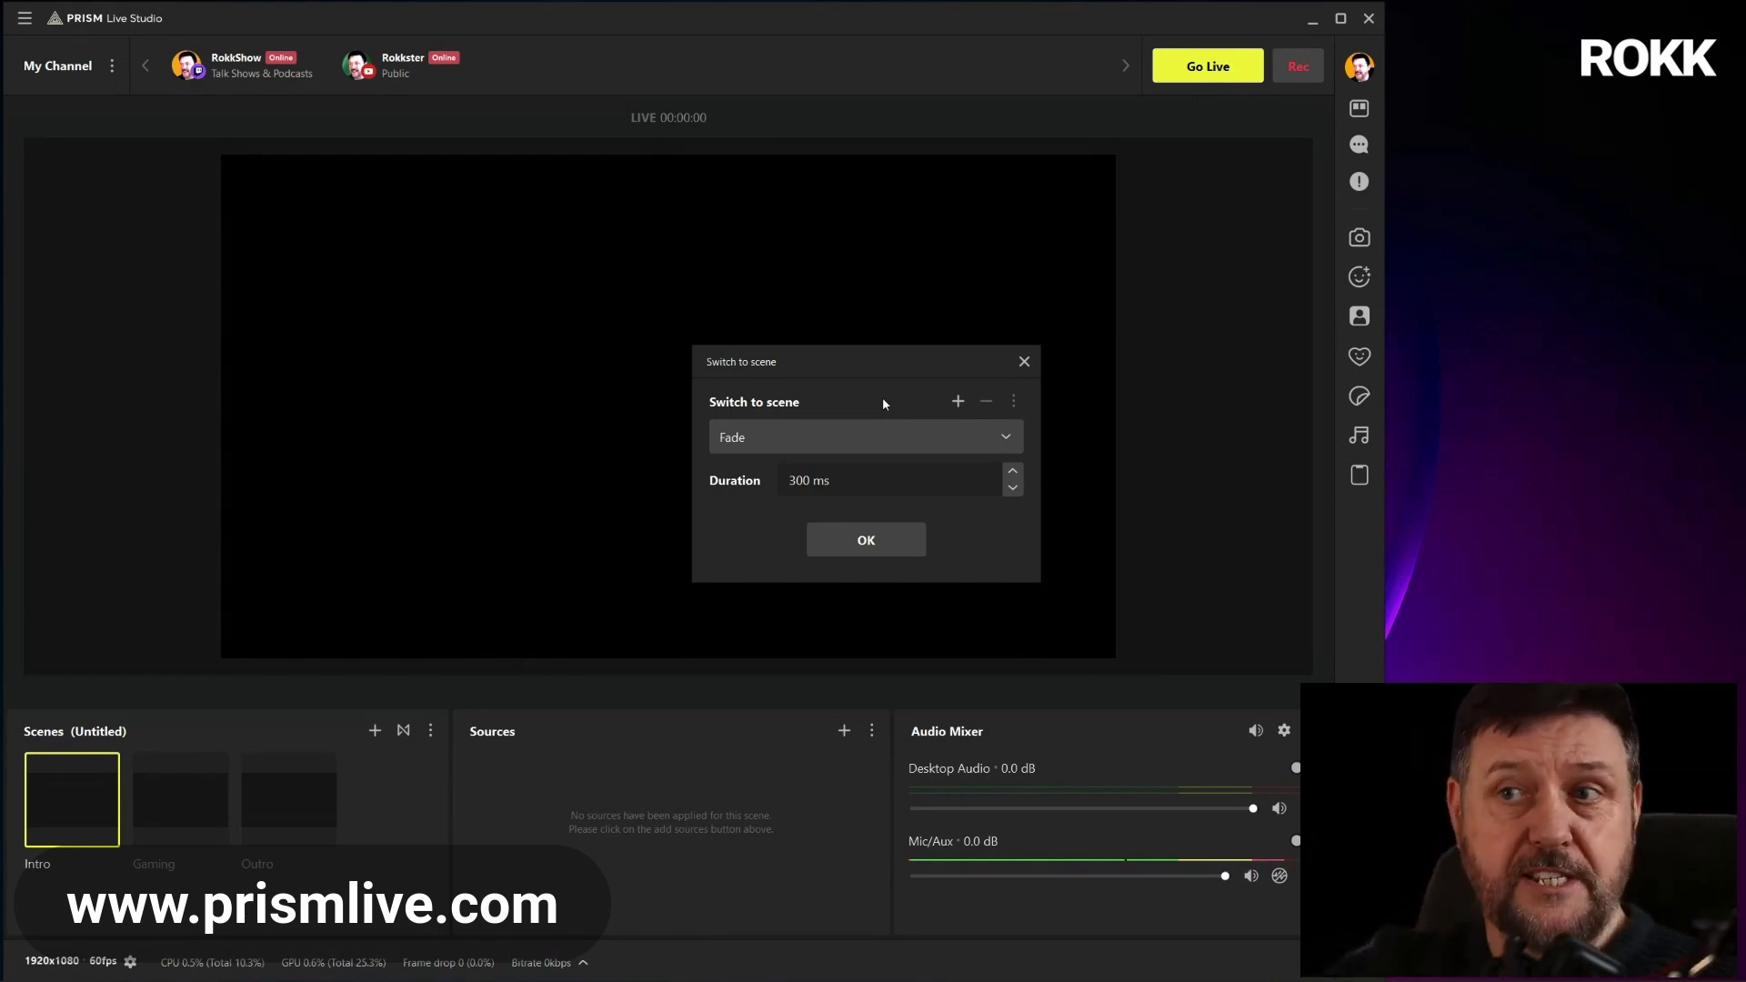
{"action": "left_click", "coordinate": [801, 437]}
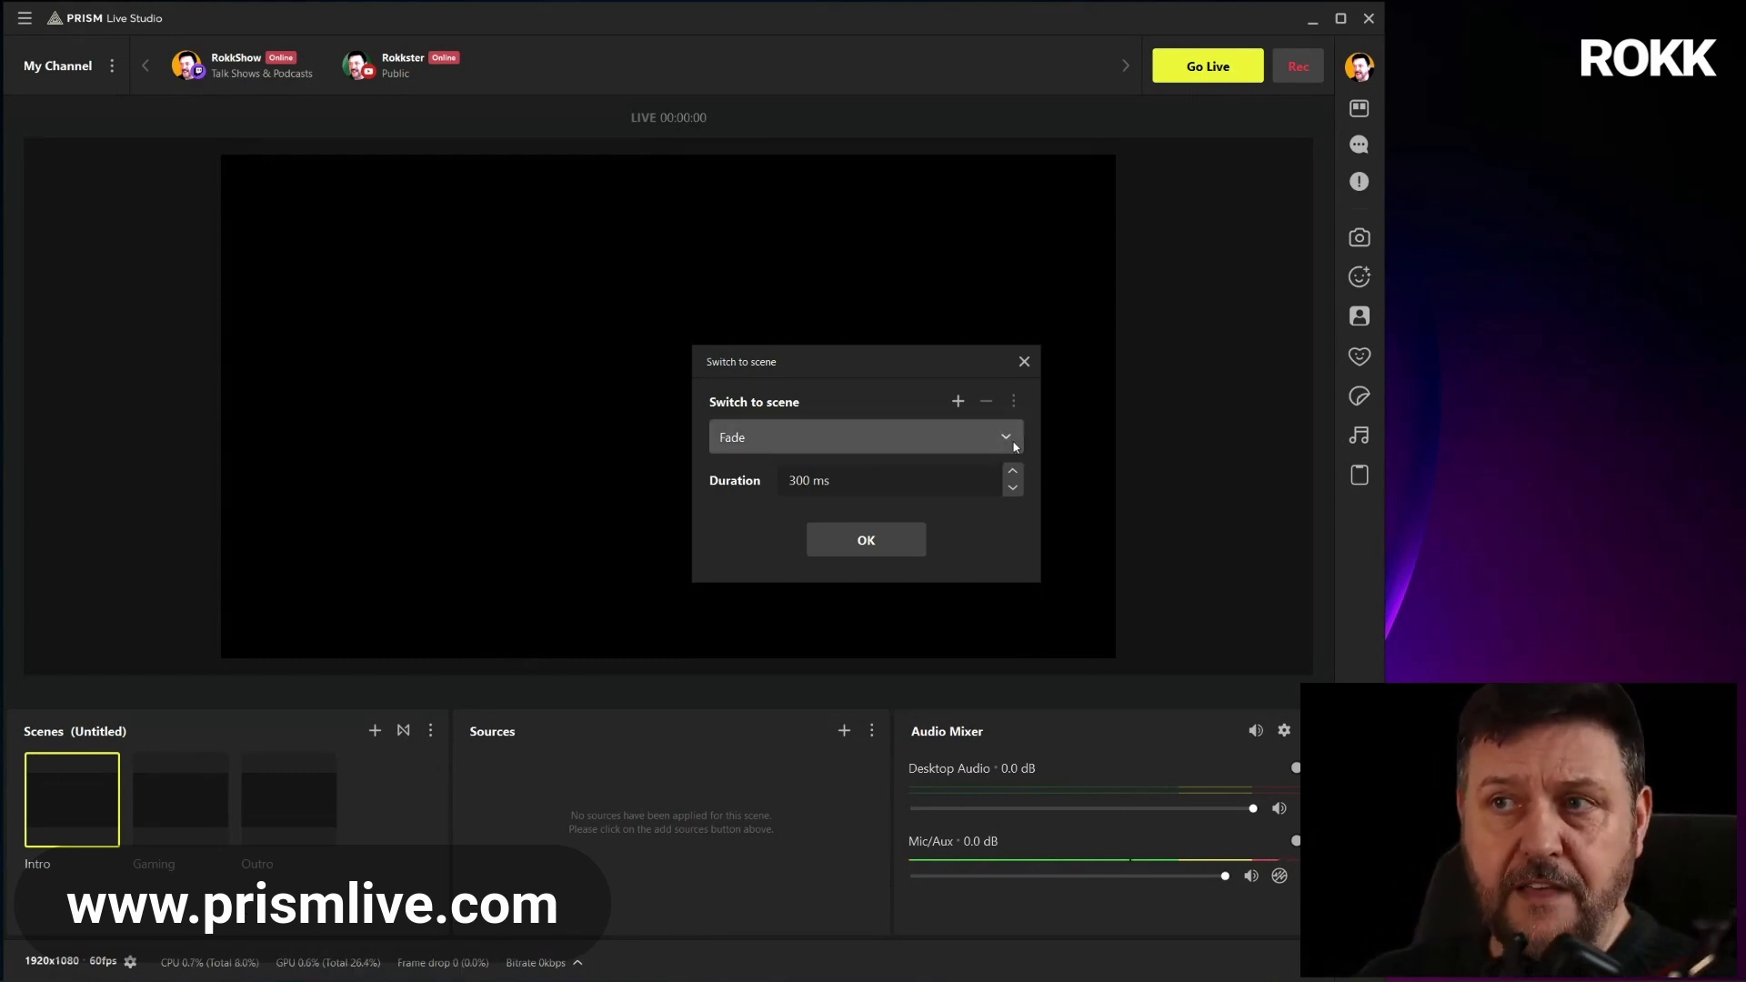
{"action": "left_click", "coordinate": [882, 471]}
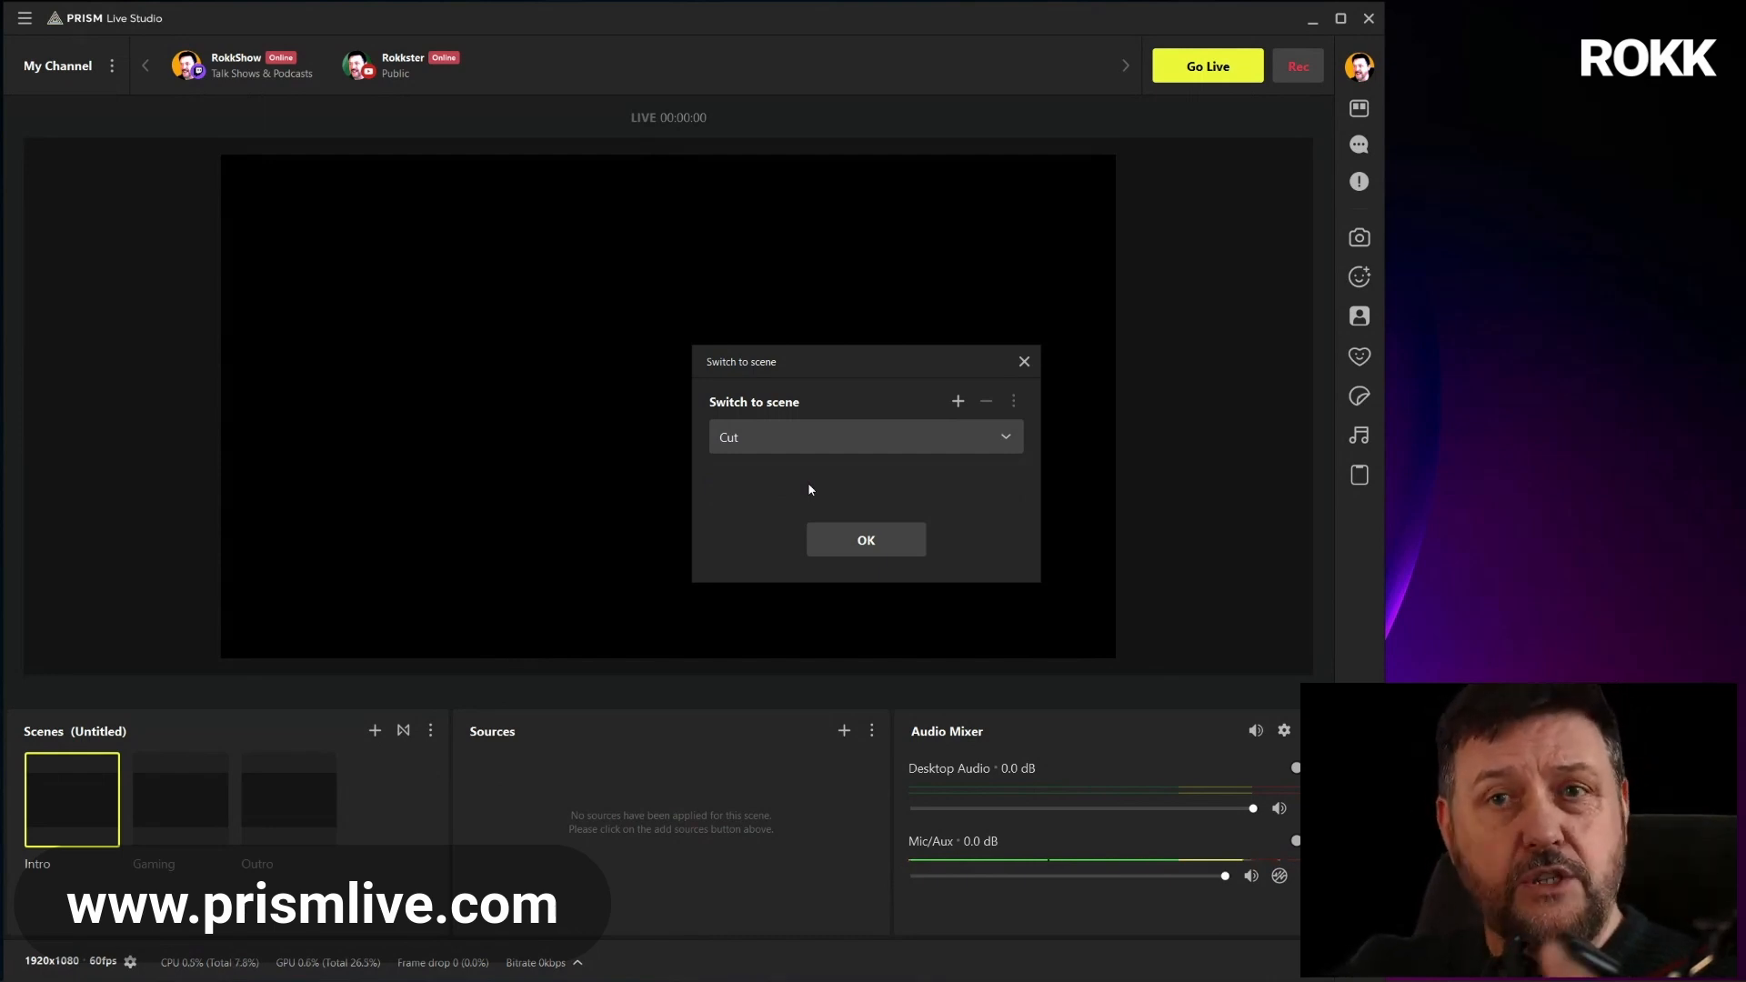
{"action": "left_click", "coordinate": [968, 436]}
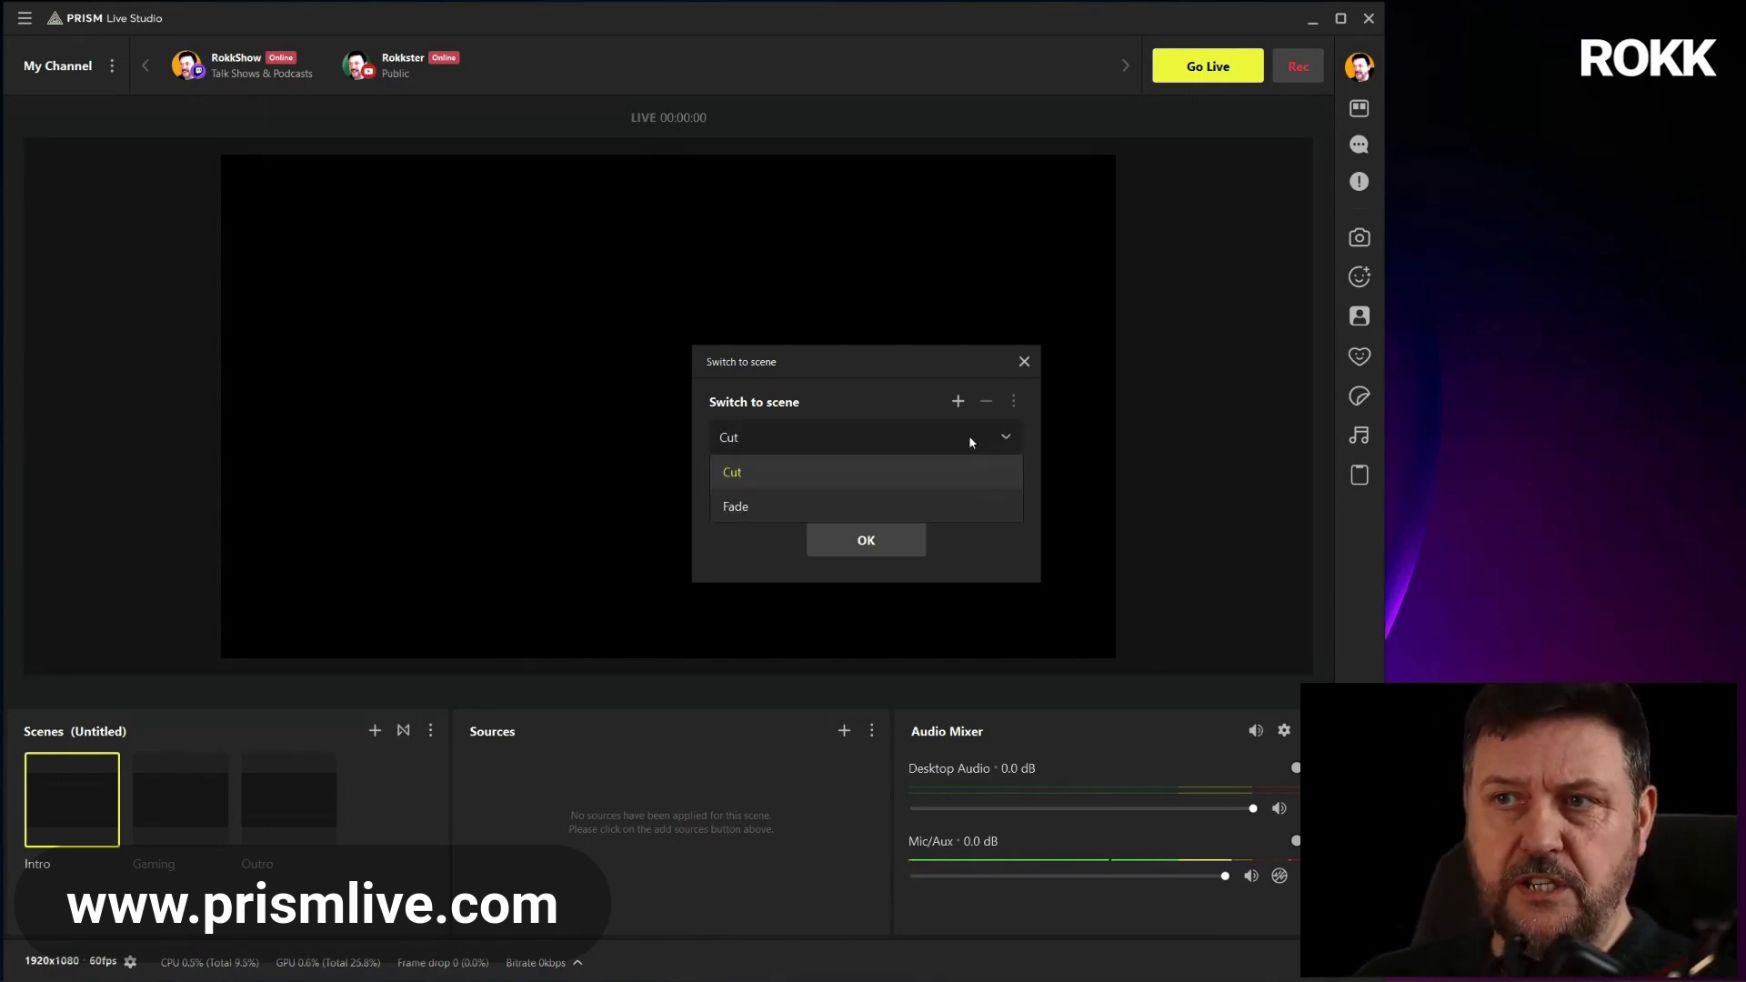
{"action": "left_click", "coordinate": [754, 506]}
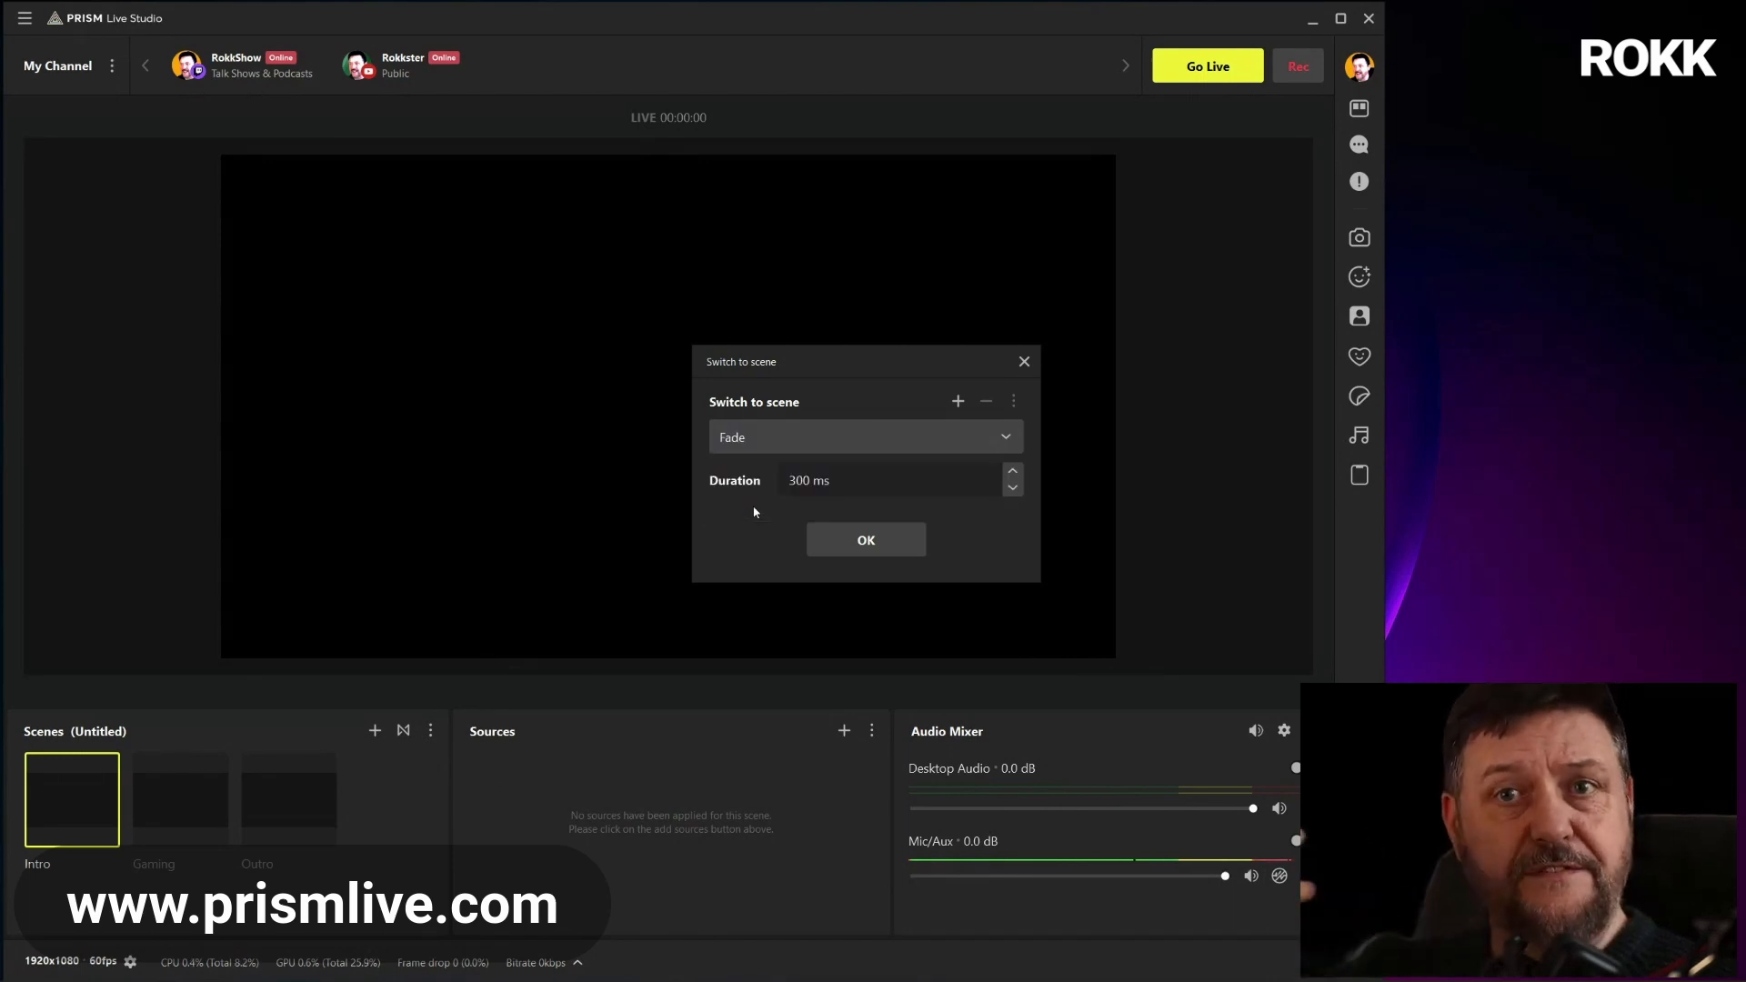
View the additional scene transition types without adding any and close the transition settings
{"action": "left_click", "coordinate": [958, 402]}
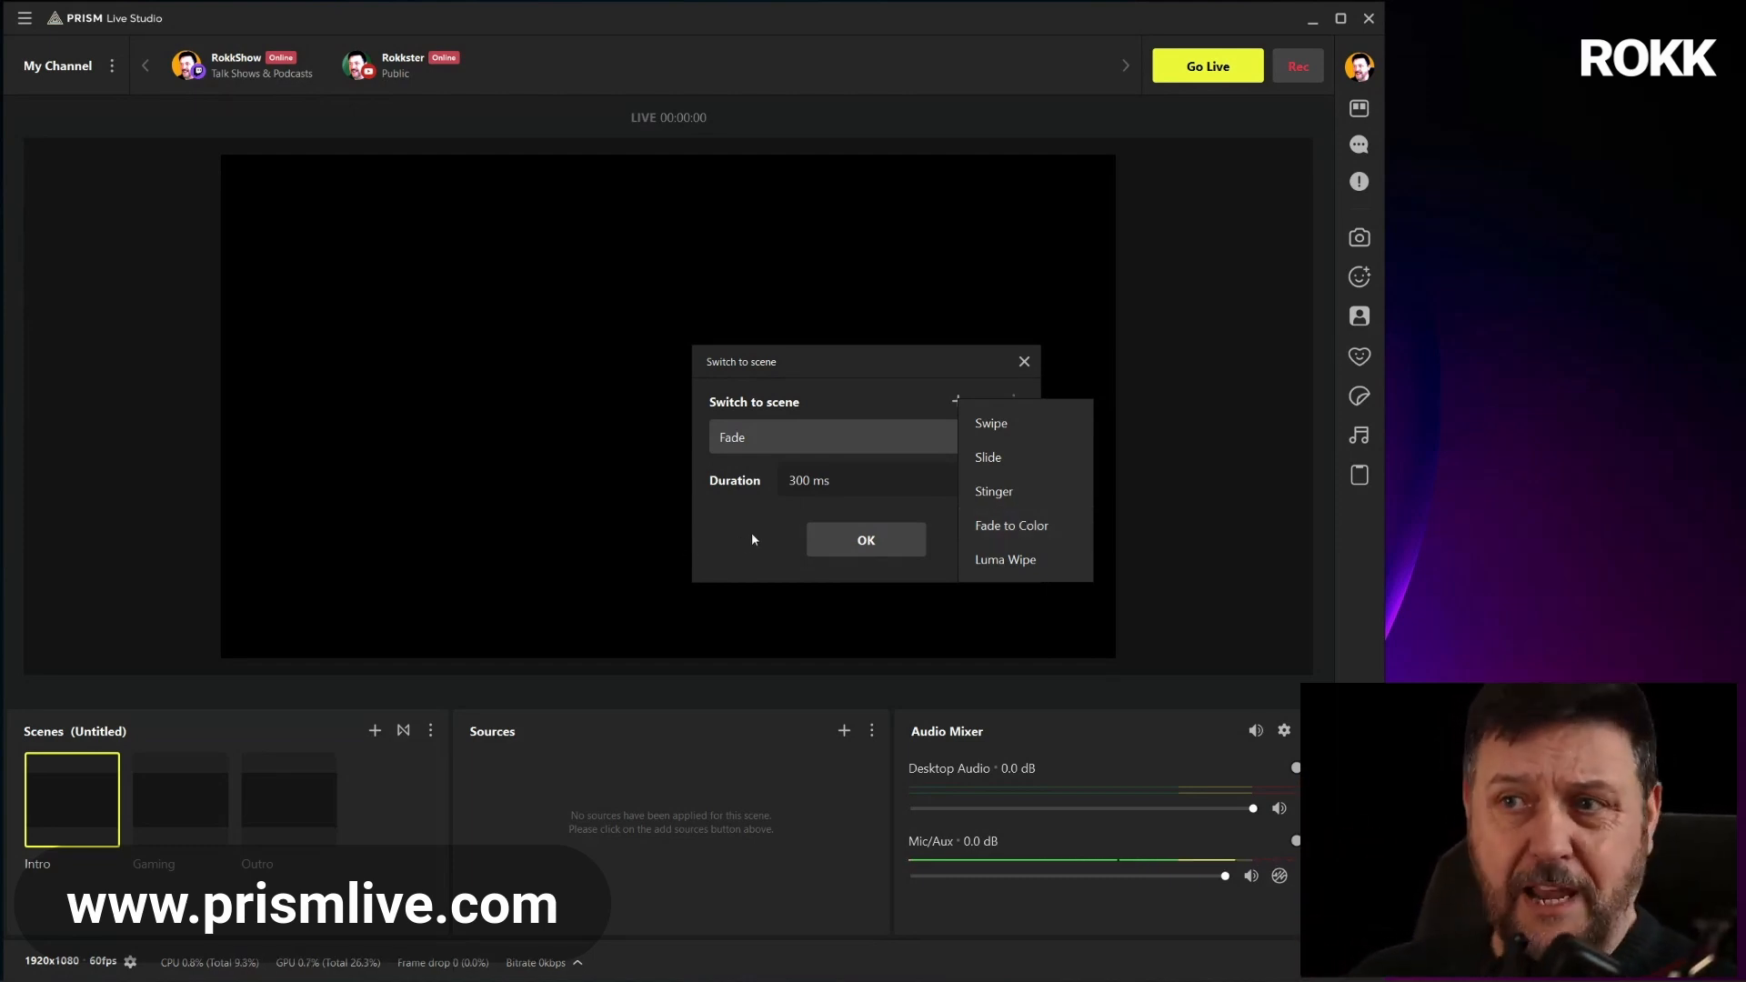
{"action": "left_click", "coordinate": [787, 542]}
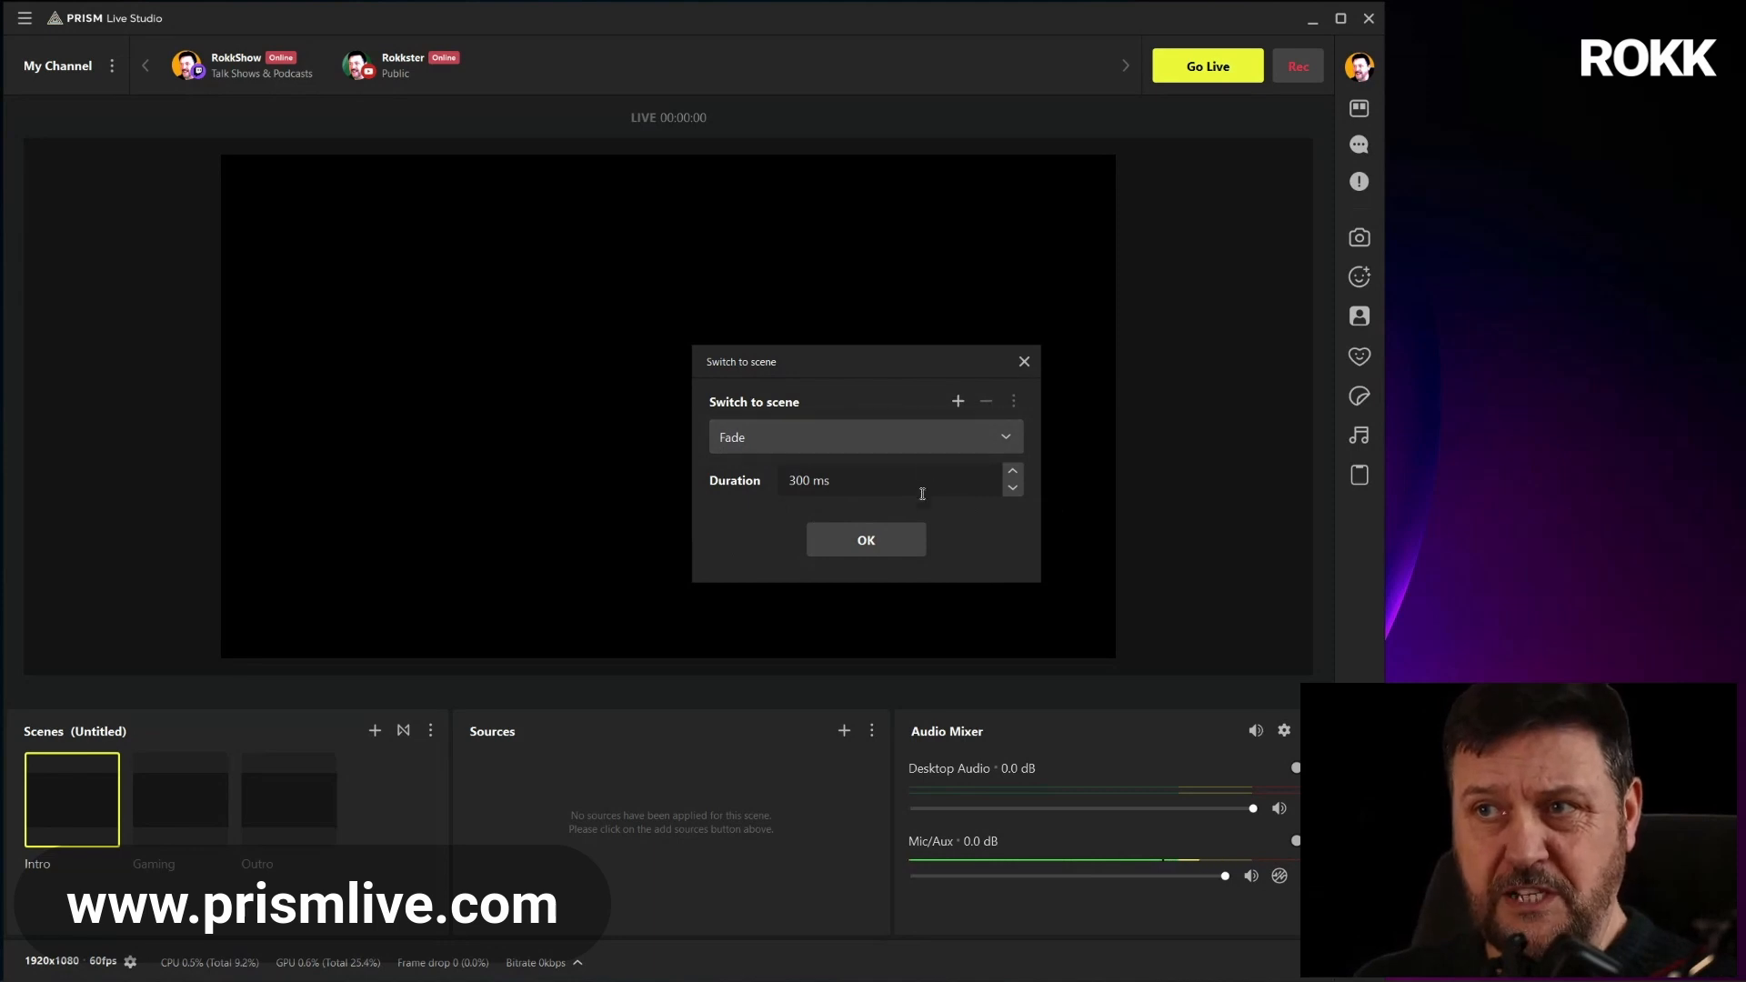
{"action": "left_click", "coordinate": [867, 540]}
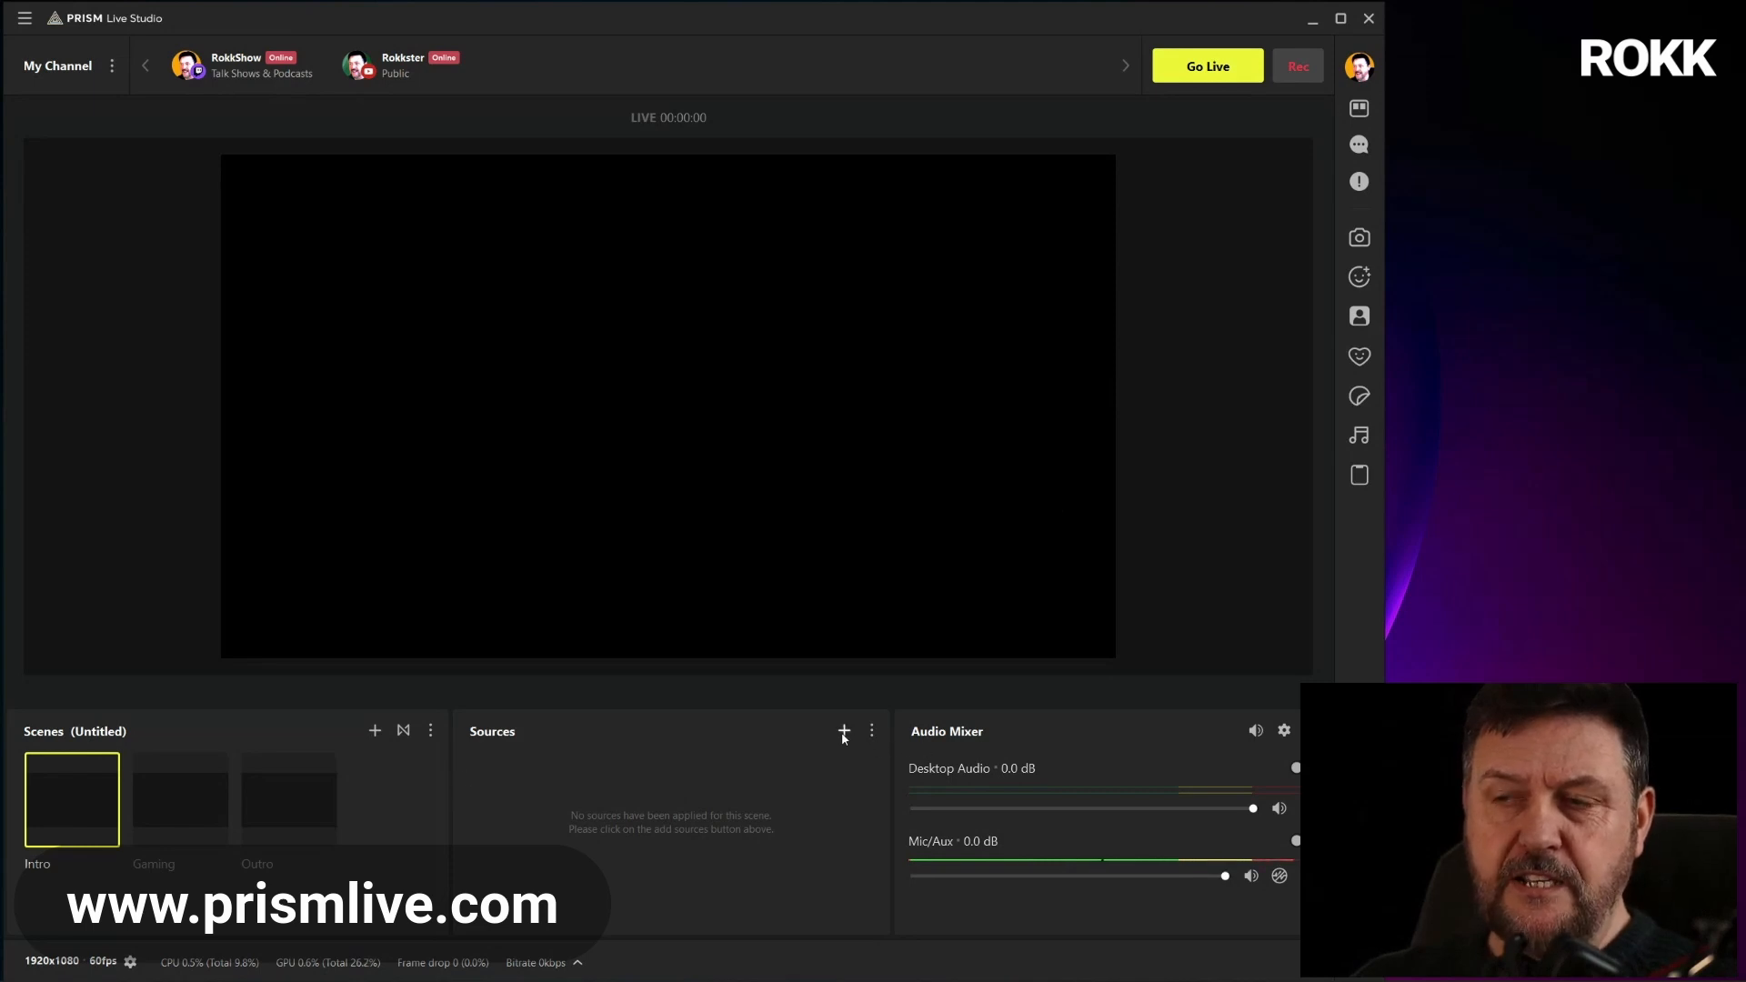
{"action": "right_click", "coordinate": [503, 806]}
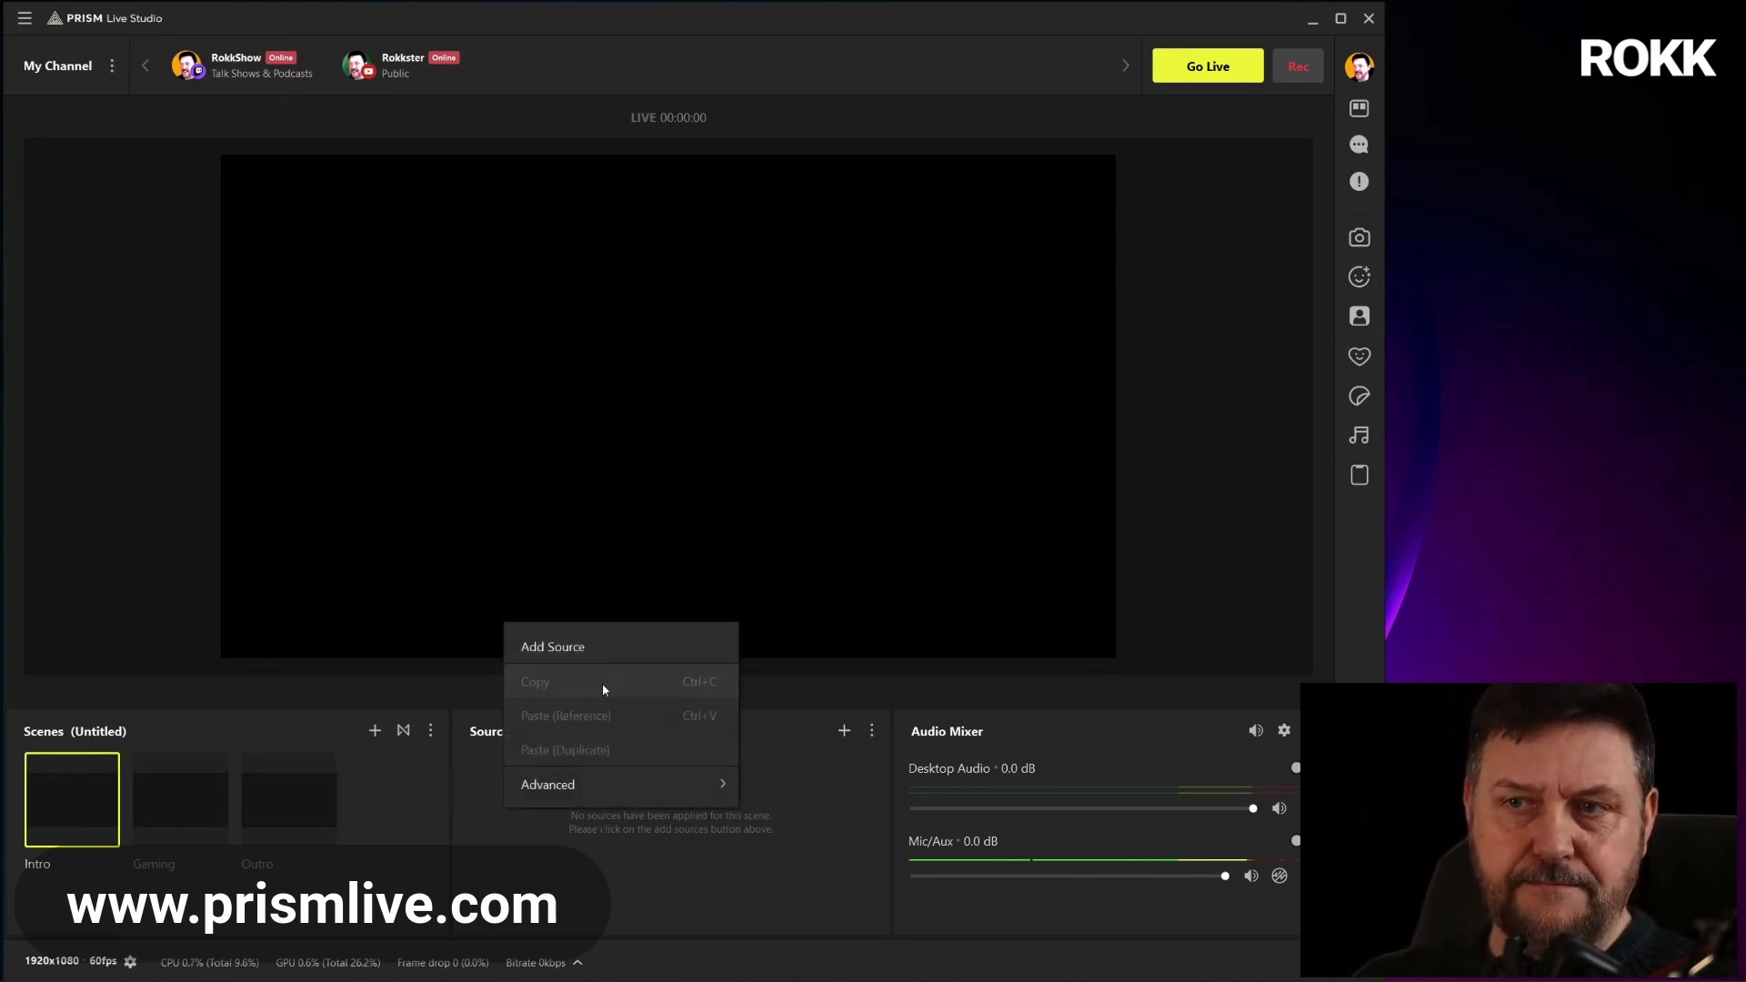
{"action": "mouse_move", "coordinate": [702, 783]}
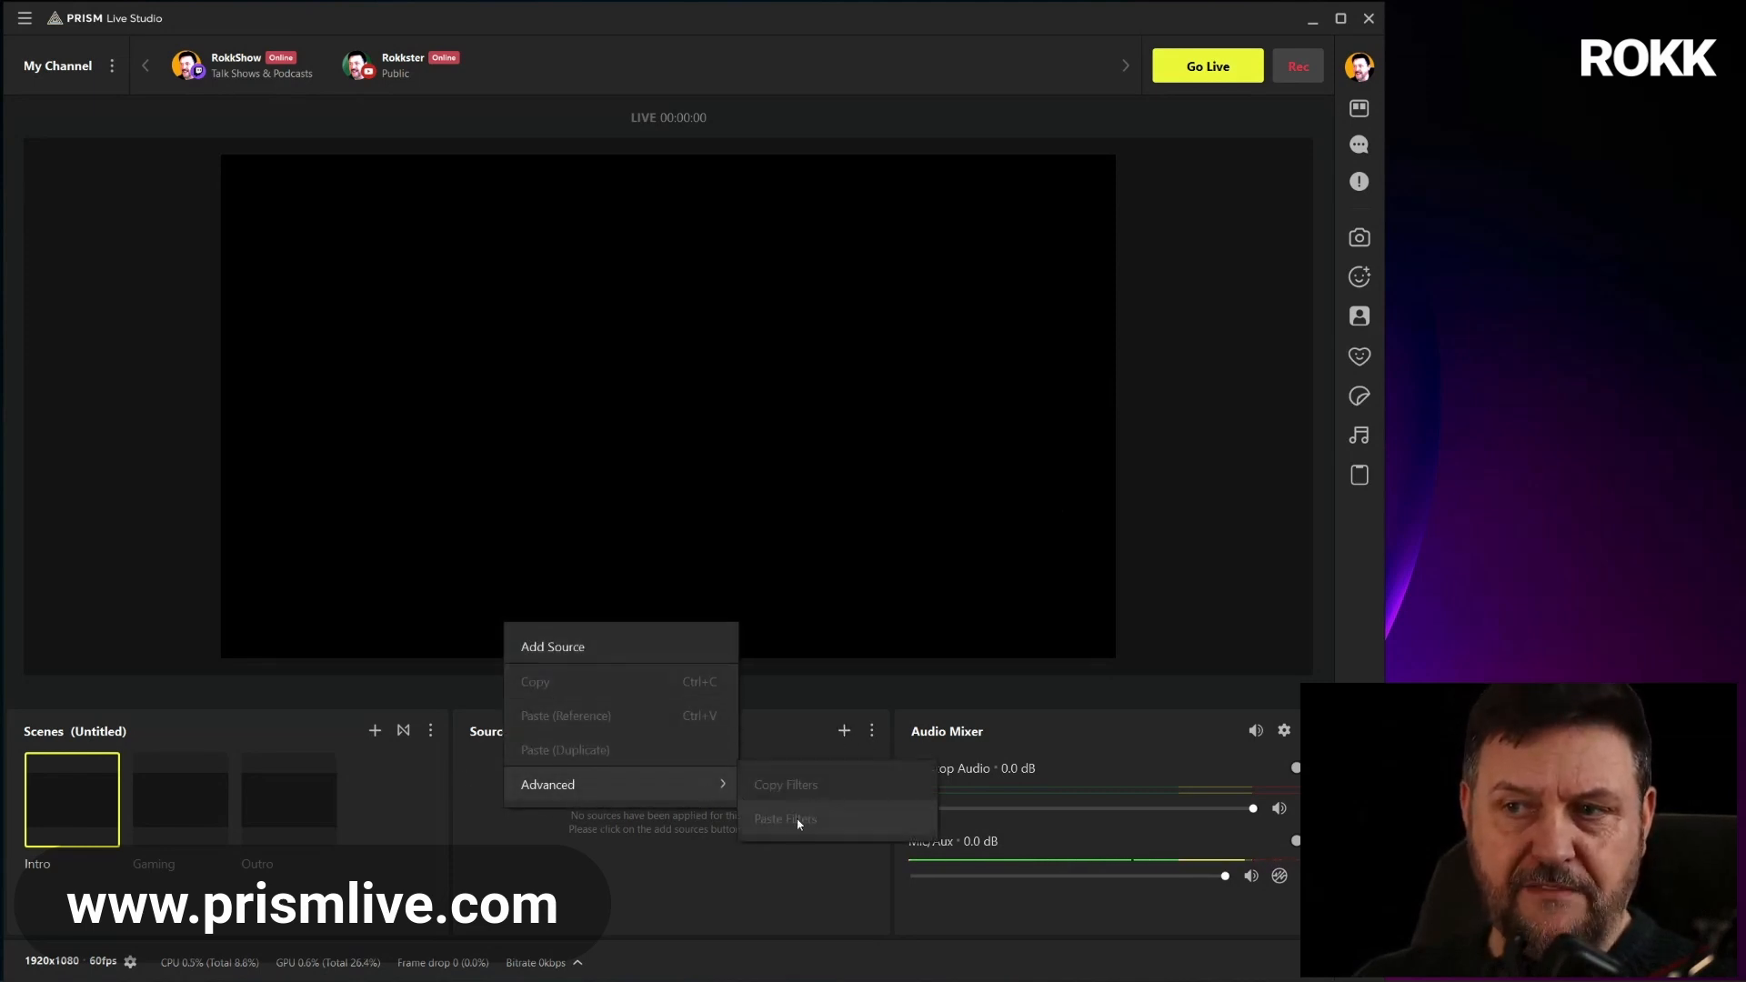
{"action": "left_click", "coordinate": [771, 817]}
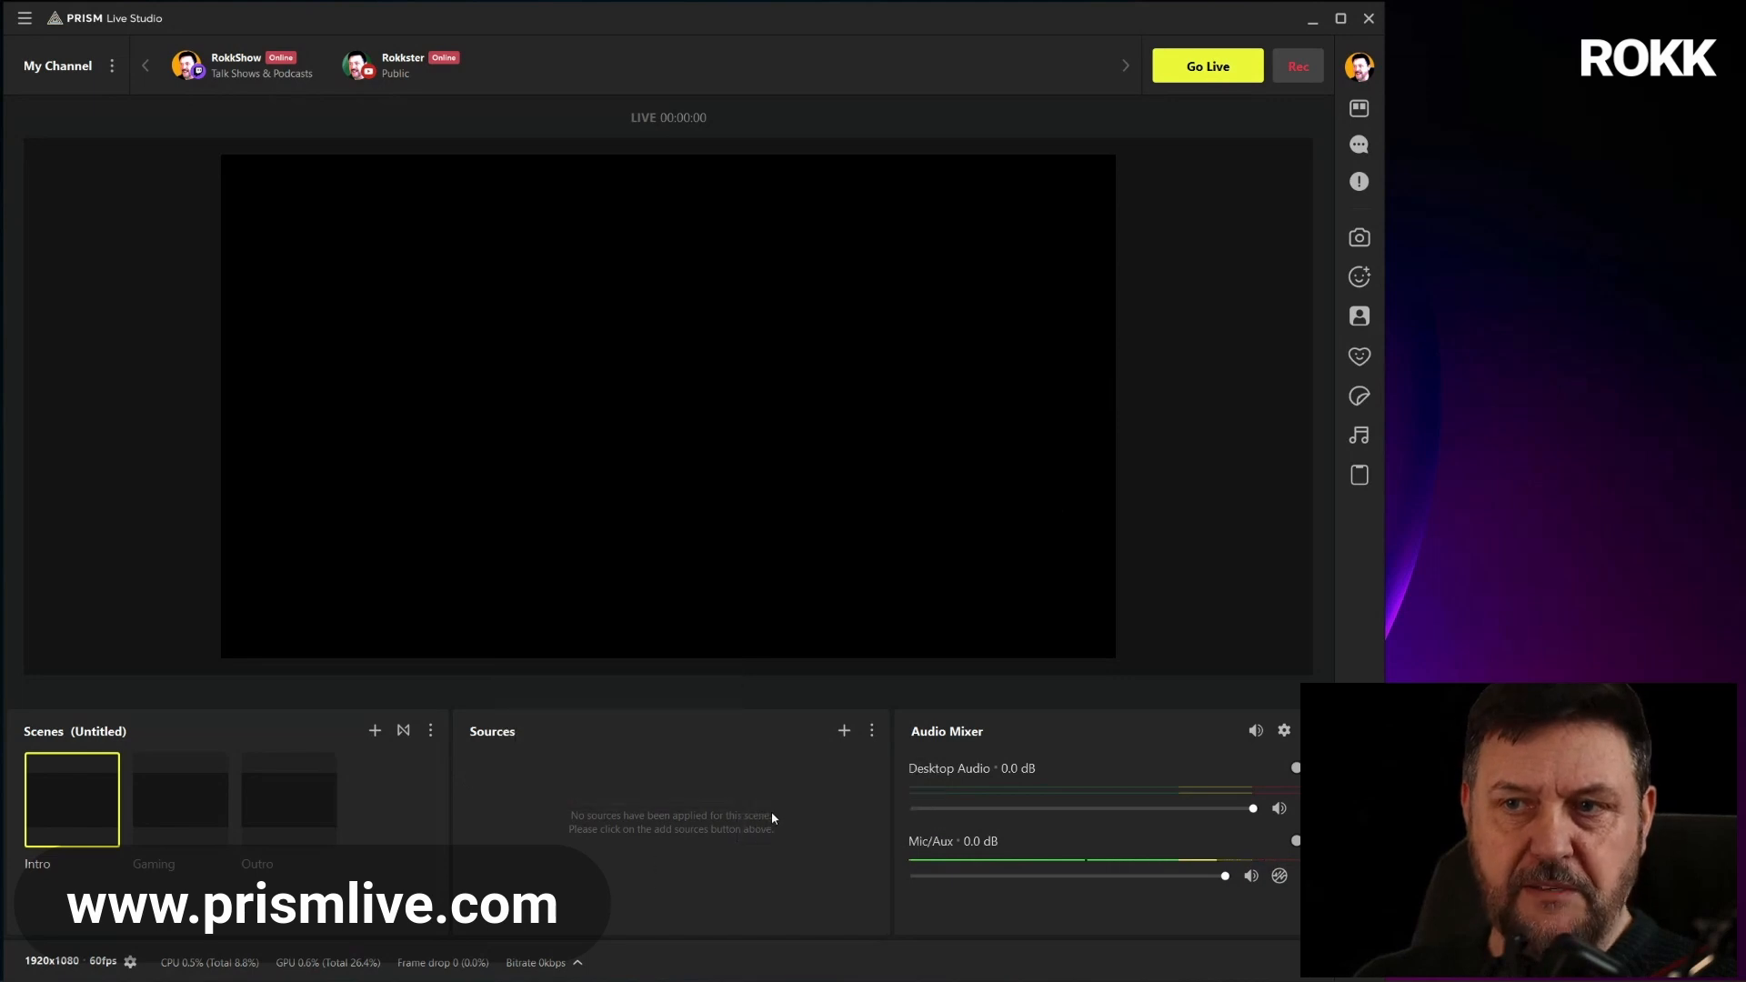
Examine the list of default source types that can be added to the Intro scene
{"action": "left_click", "coordinate": [844, 731]}
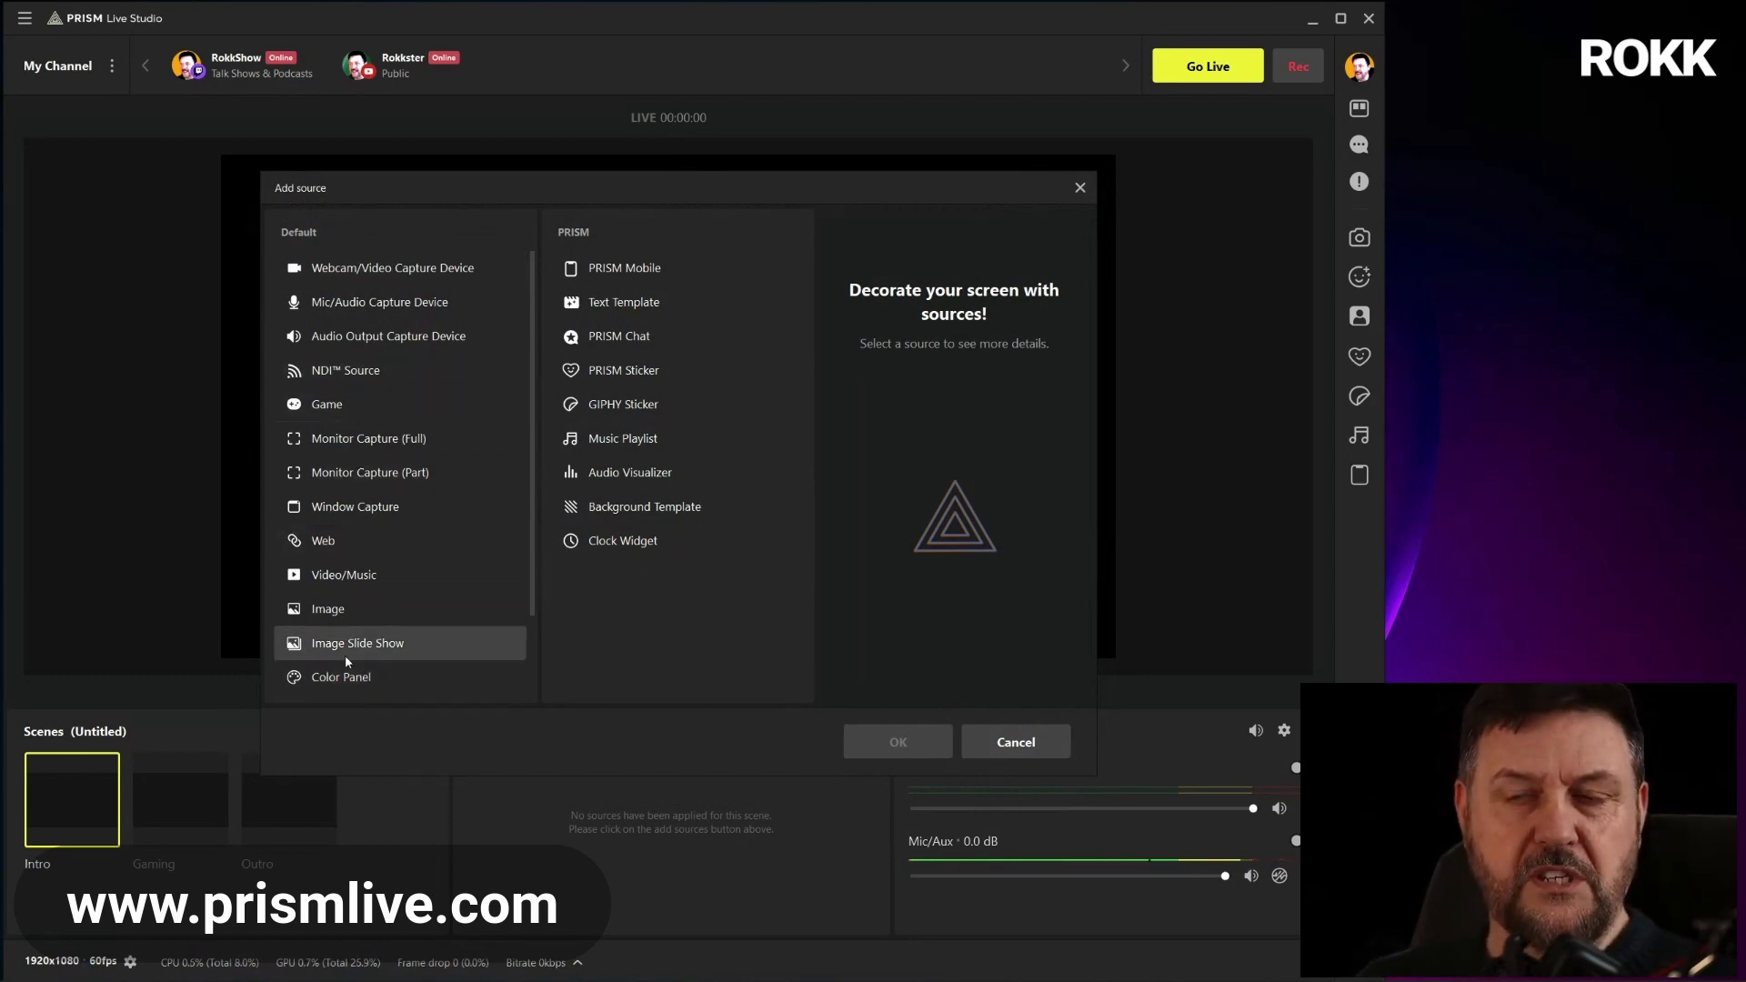
{"action": "scroll", "coordinate": [363, 501], "scroll_direction": "down", "scroll_amount": 3}
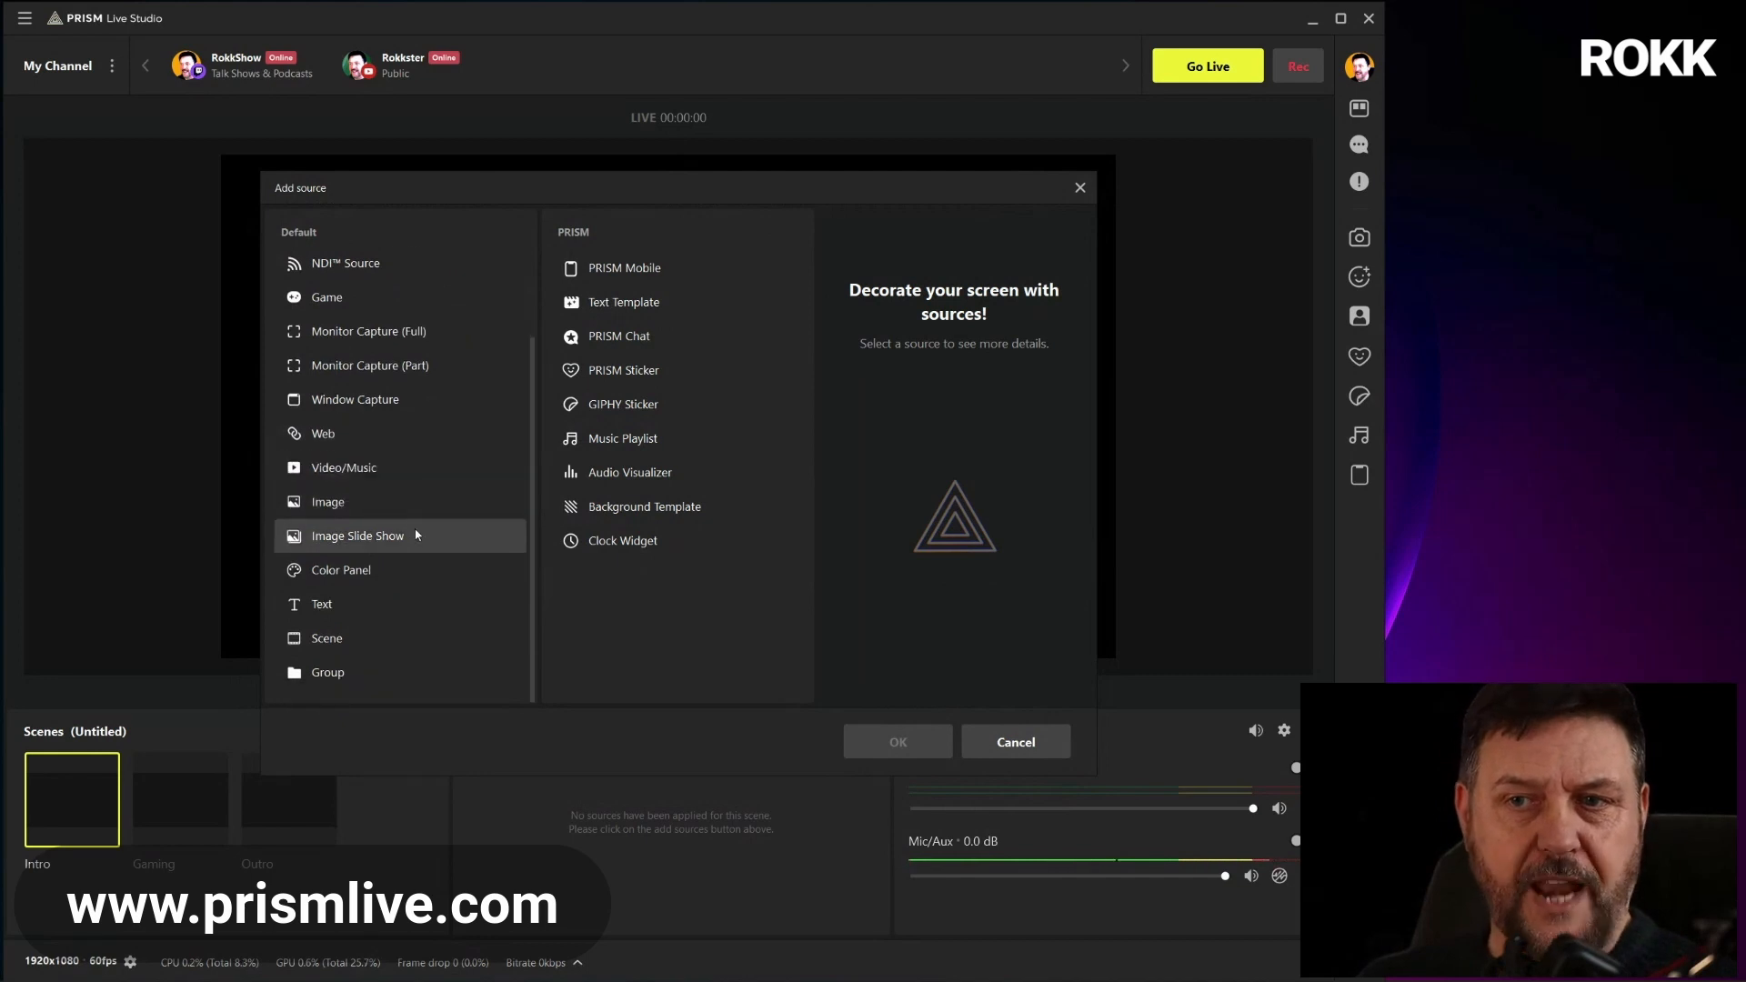
{"action": "scroll", "coordinate": [410, 656], "scroll_direction": "up", "scroll_amount": 3}
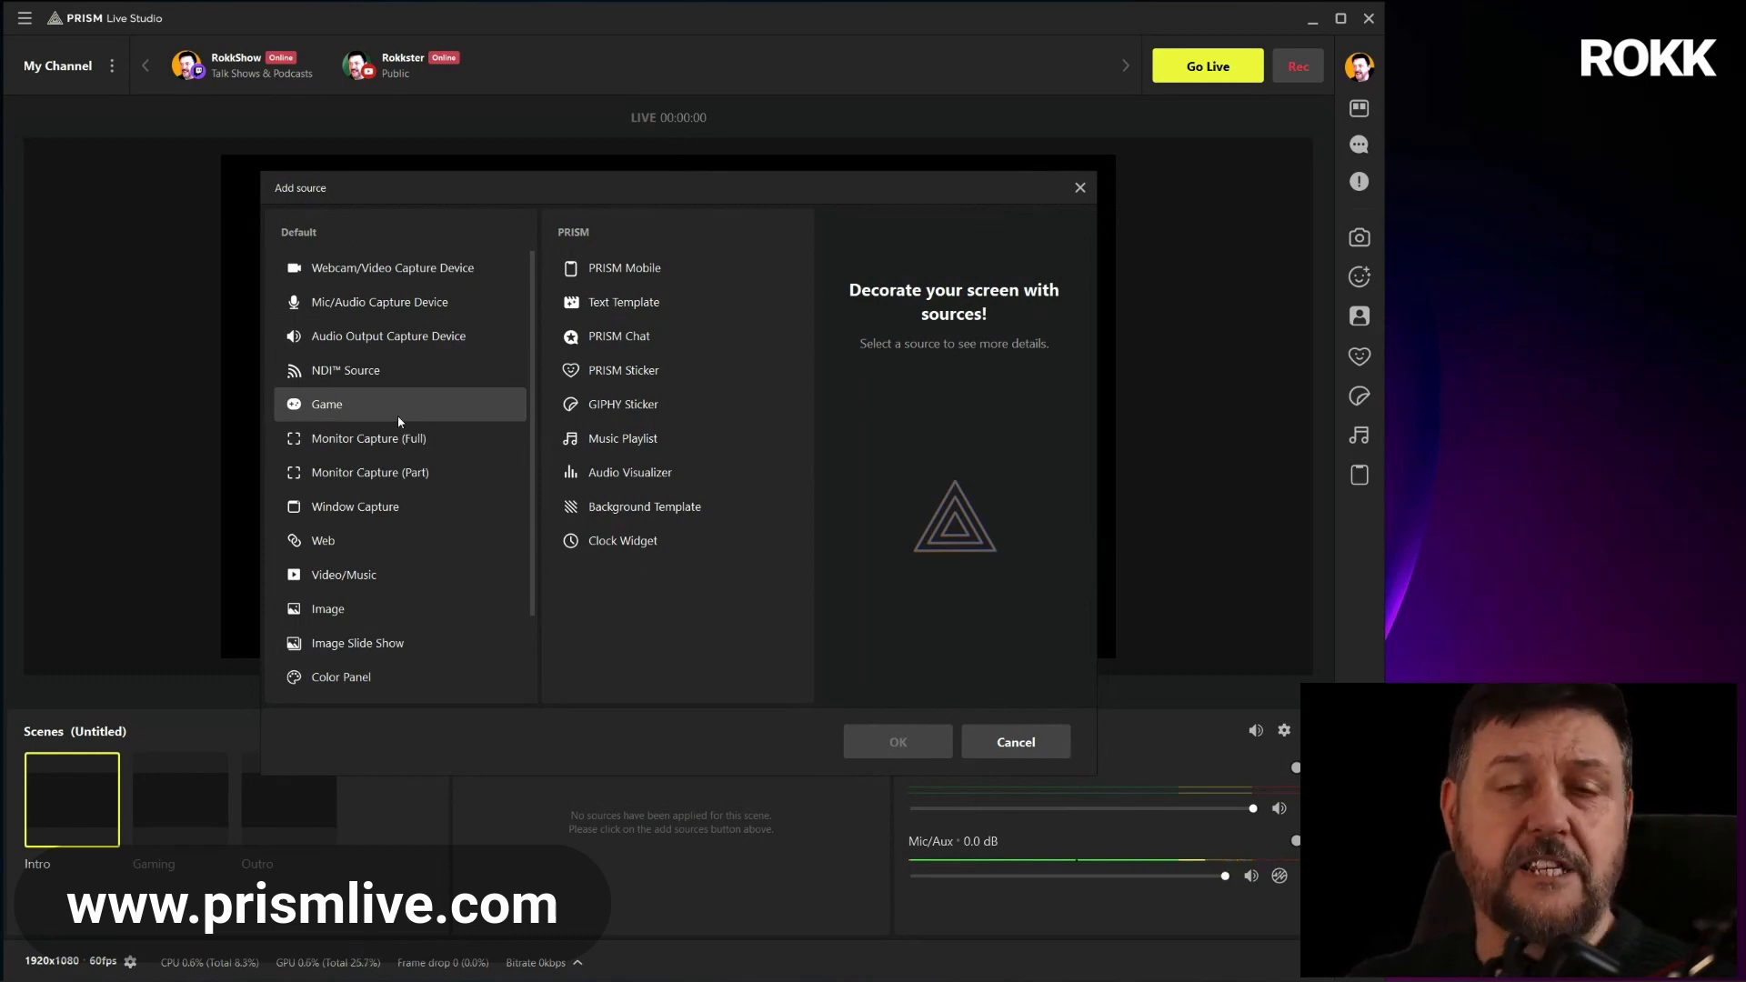
{"action": "scroll", "coordinate": [397, 416], "scroll_direction": "down", "scroll_amount": 1}
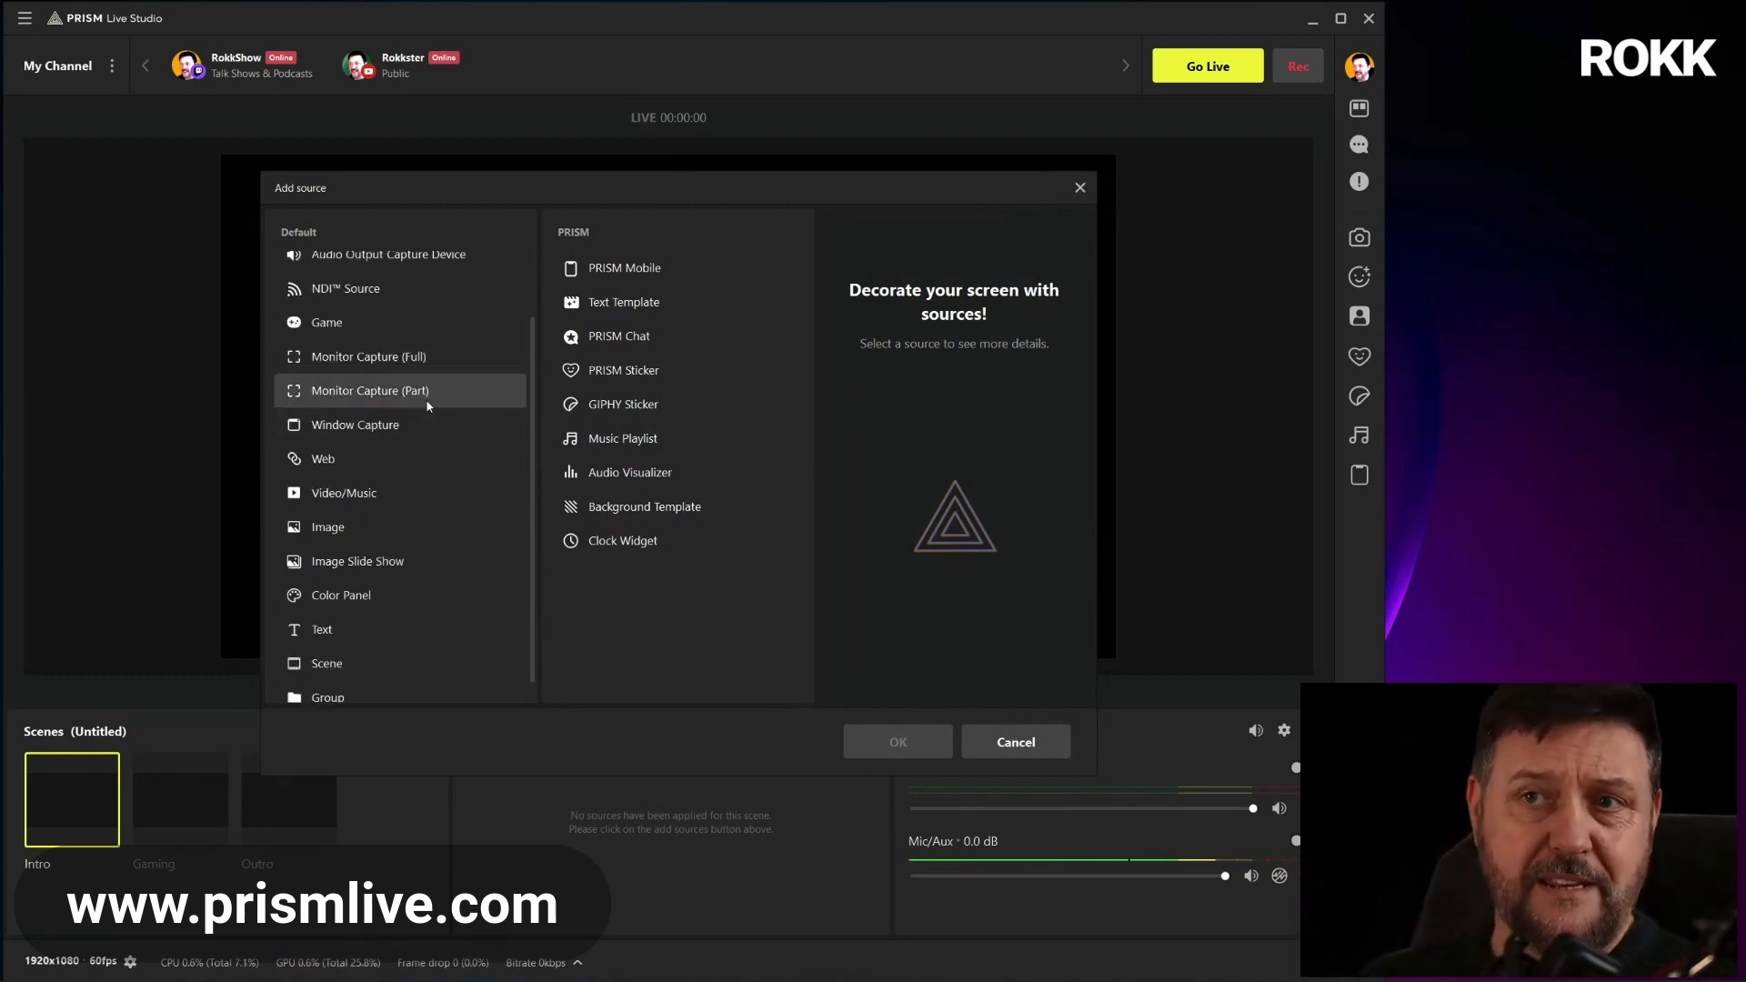
{"action": "scroll", "coordinate": [428, 455], "scroll_direction": "down", "scroll_amount": 1}
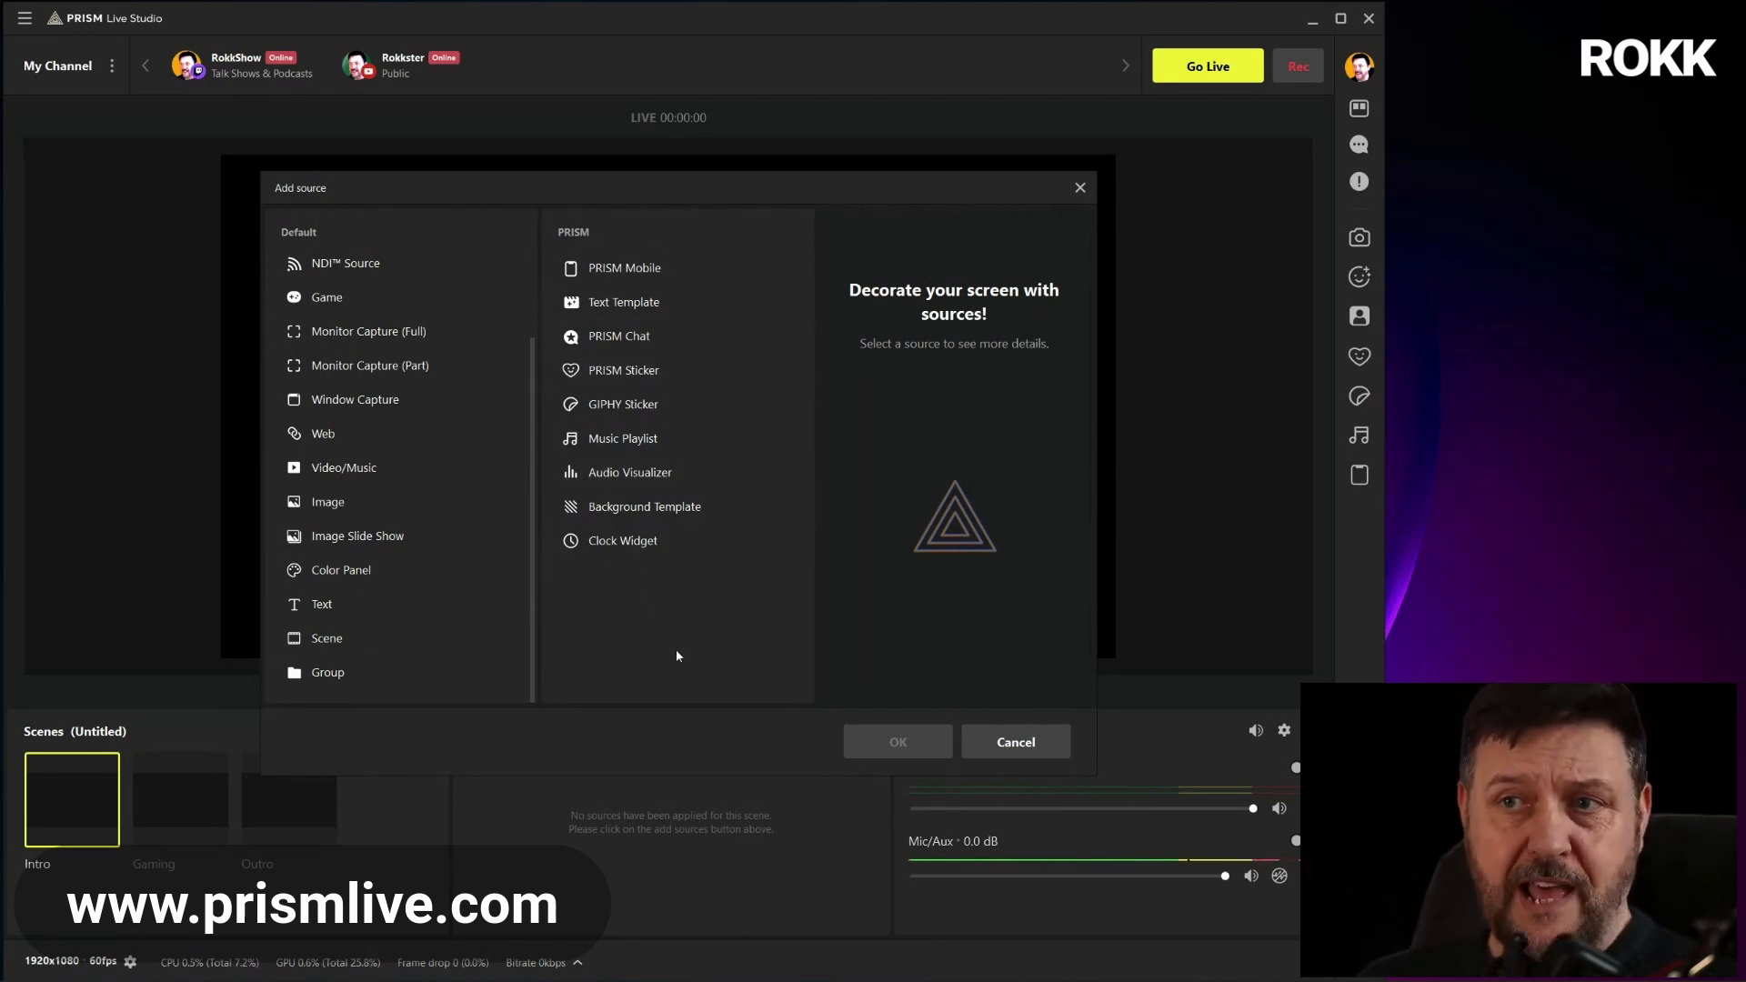
Examine the descriptions of the PRISM source types one by one, from PRISM Mobile through Clock Widget
{"action": "left_click", "coordinate": [598, 278]}
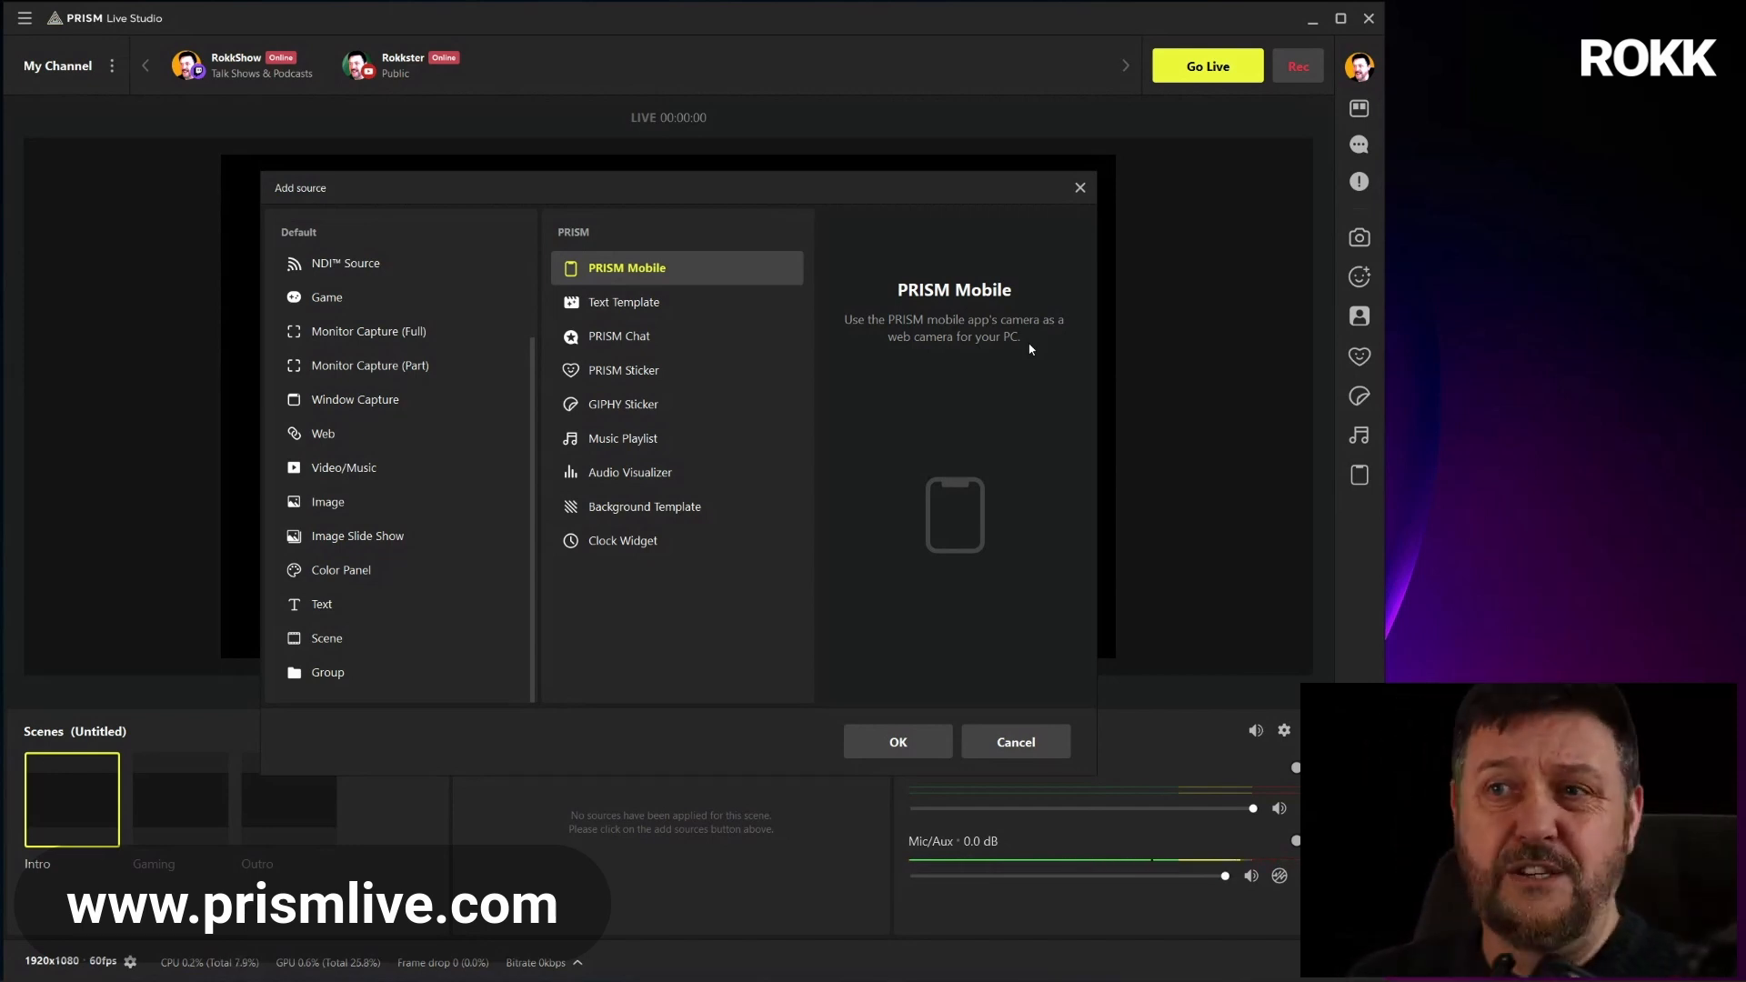
{"action": "left_click", "coordinate": [689, 303]}
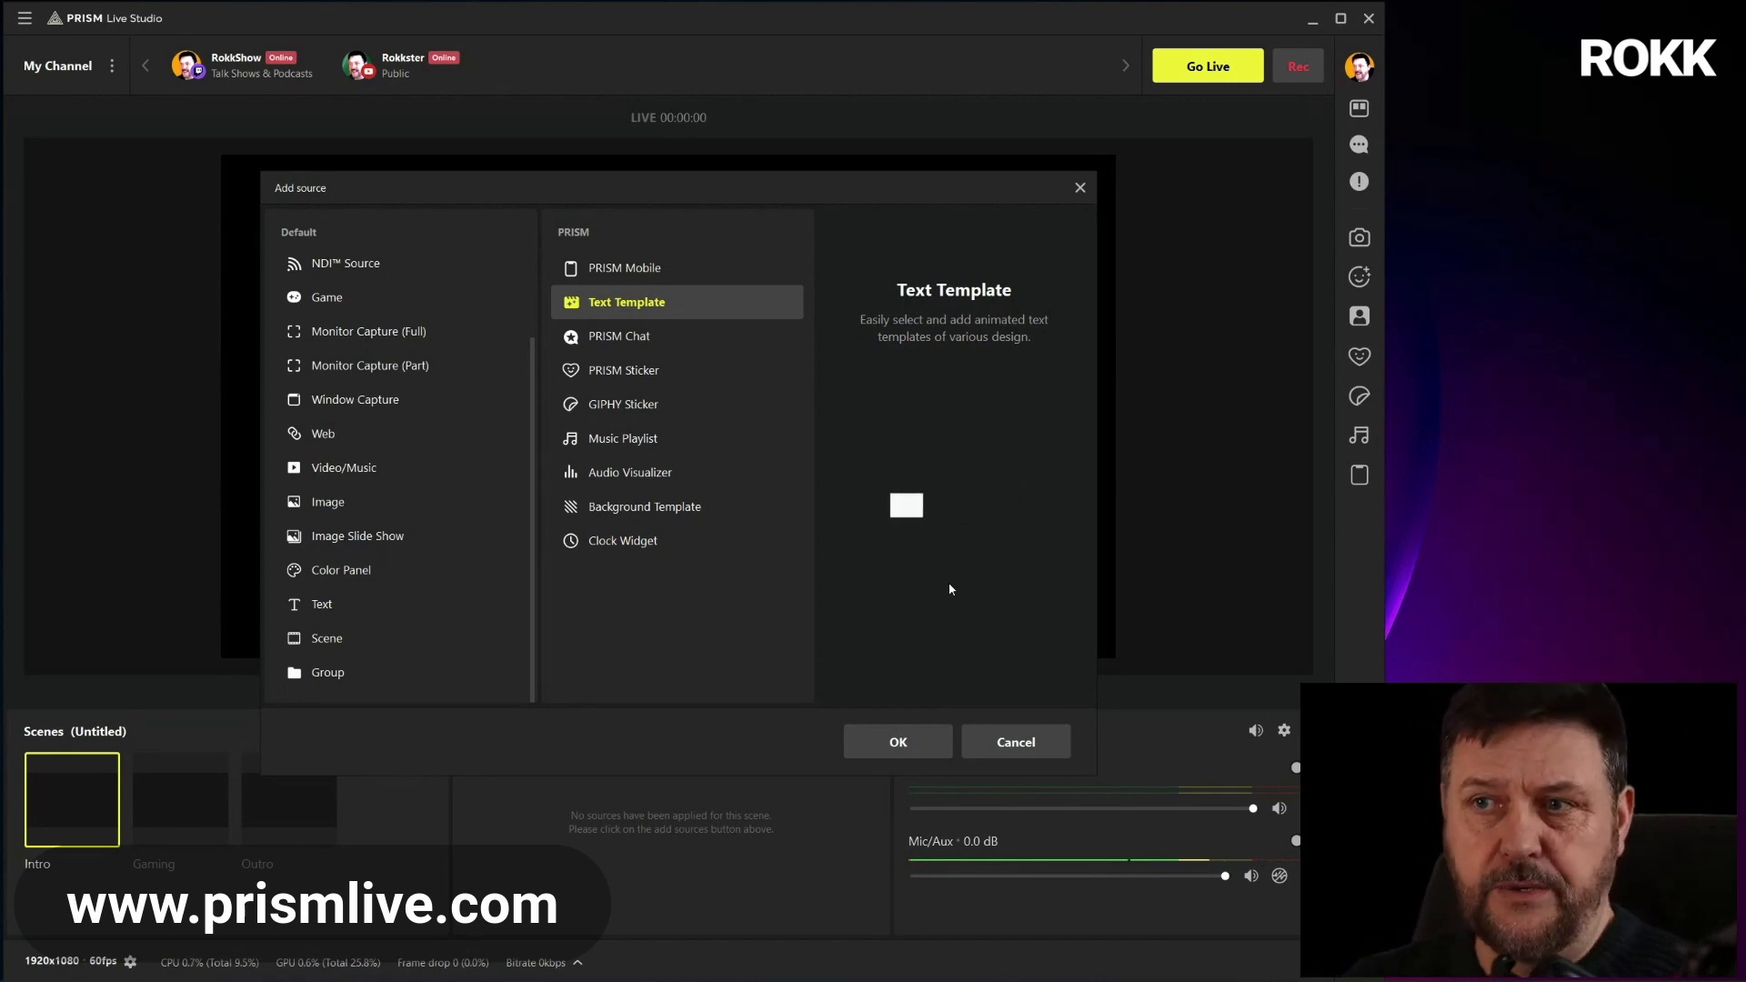
{"action": "left_click", "coordinate": [600, 337]}
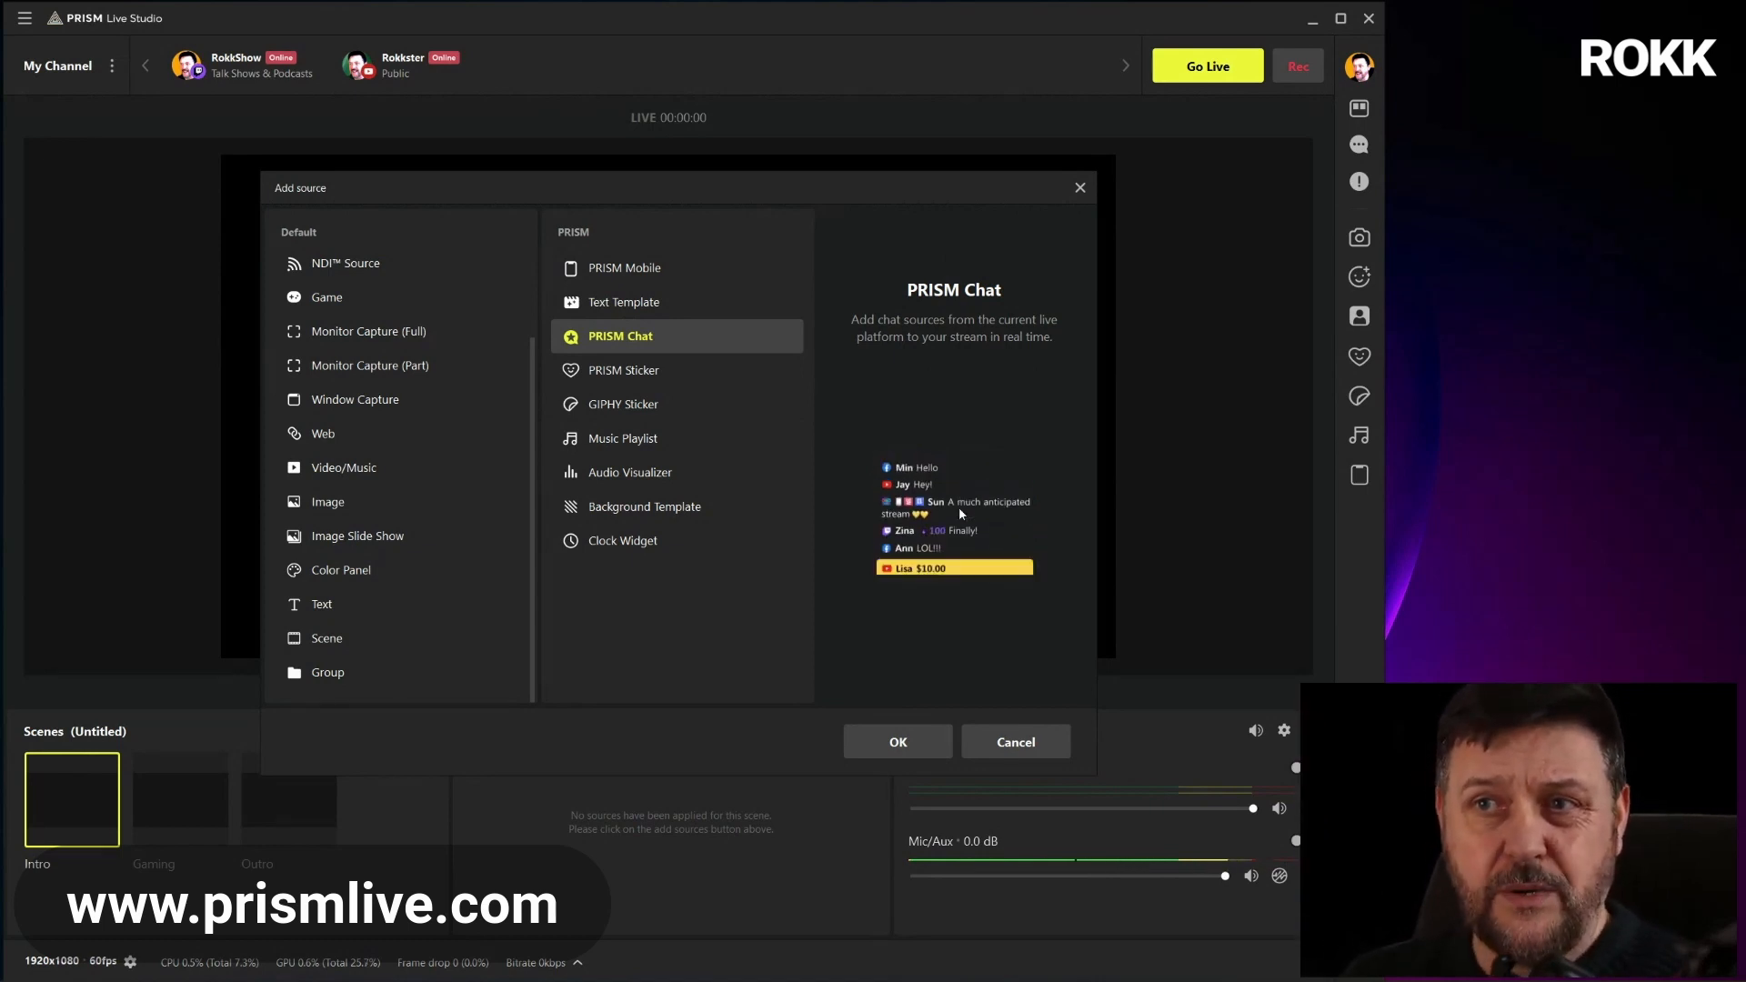
{"action": "left_click", "coordinate": [694, 379]}
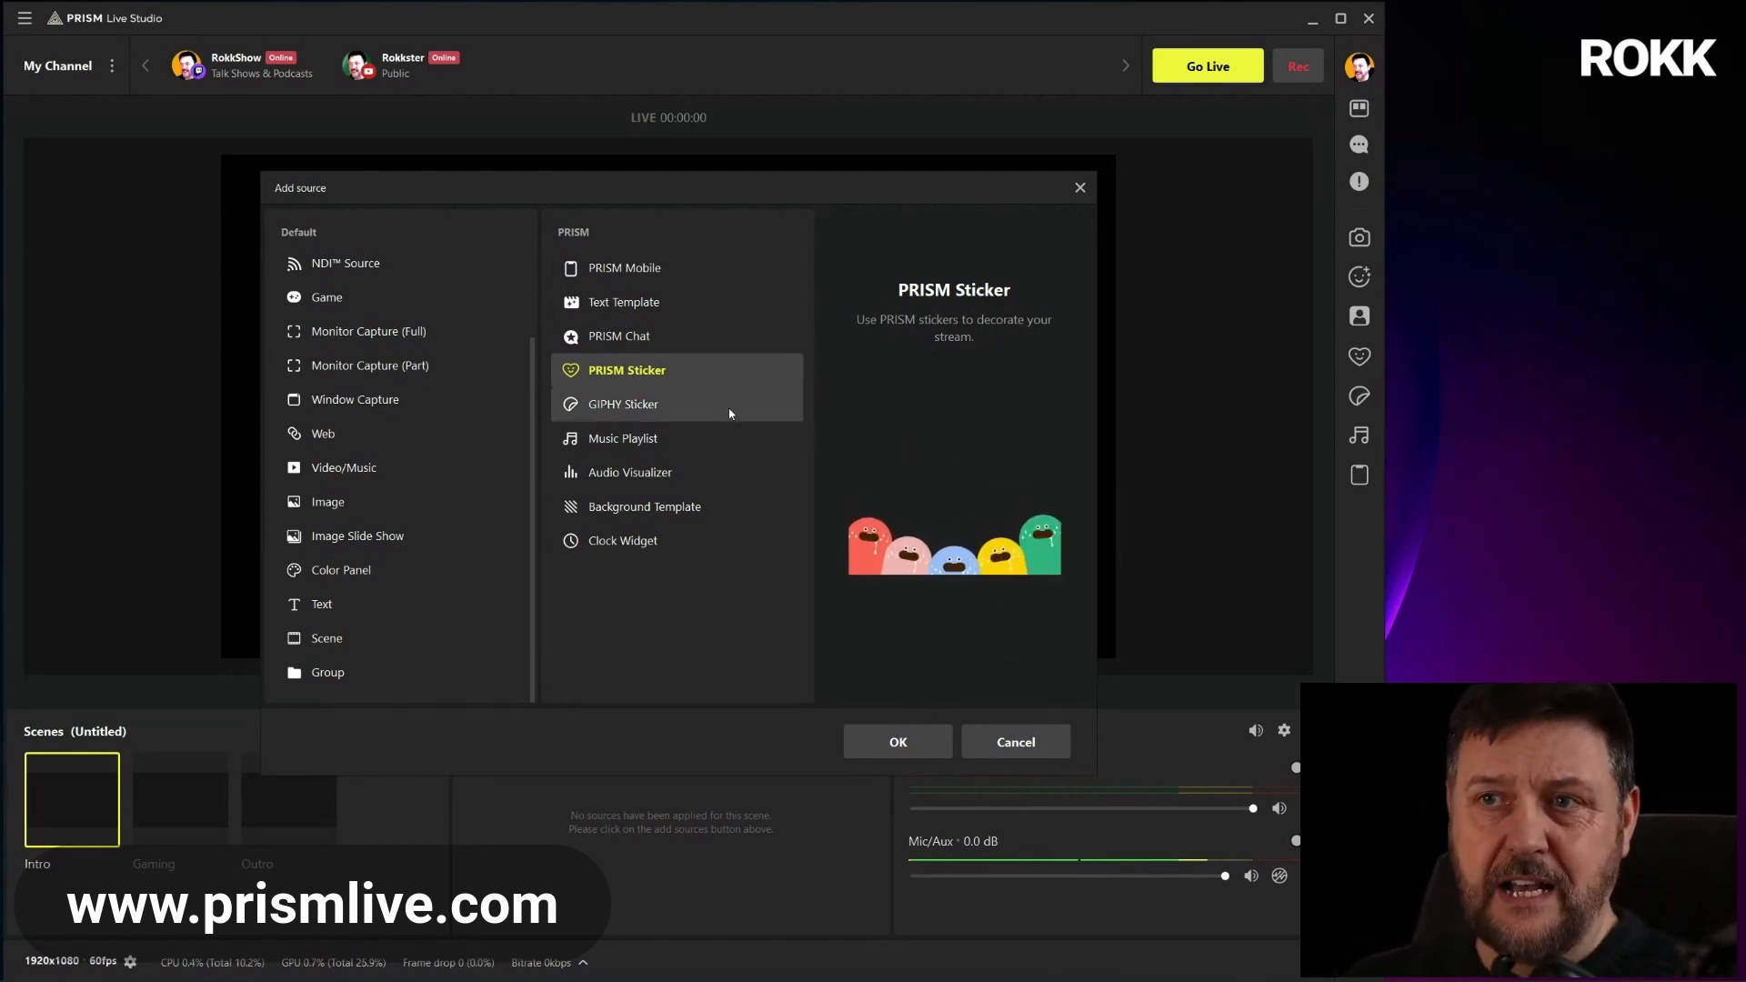
{"action": "left_click", "coordinate": [686, 405]}
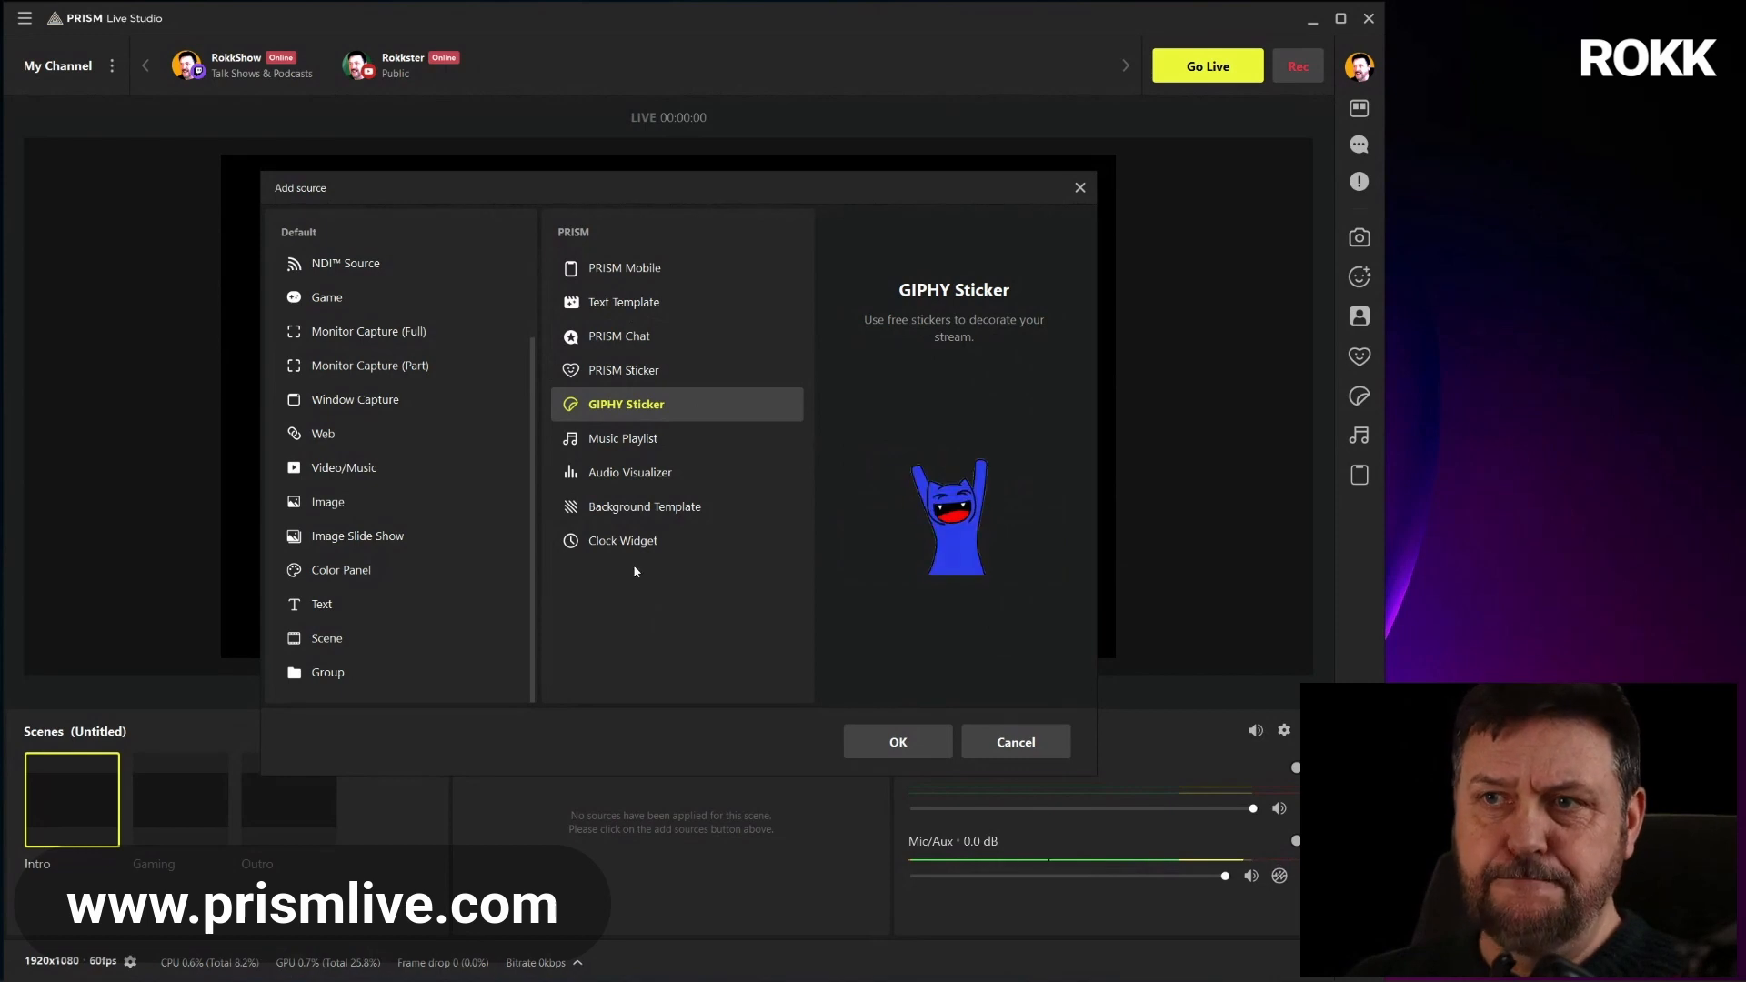
{"action": "left_click", "coordinate": [625, 440]}
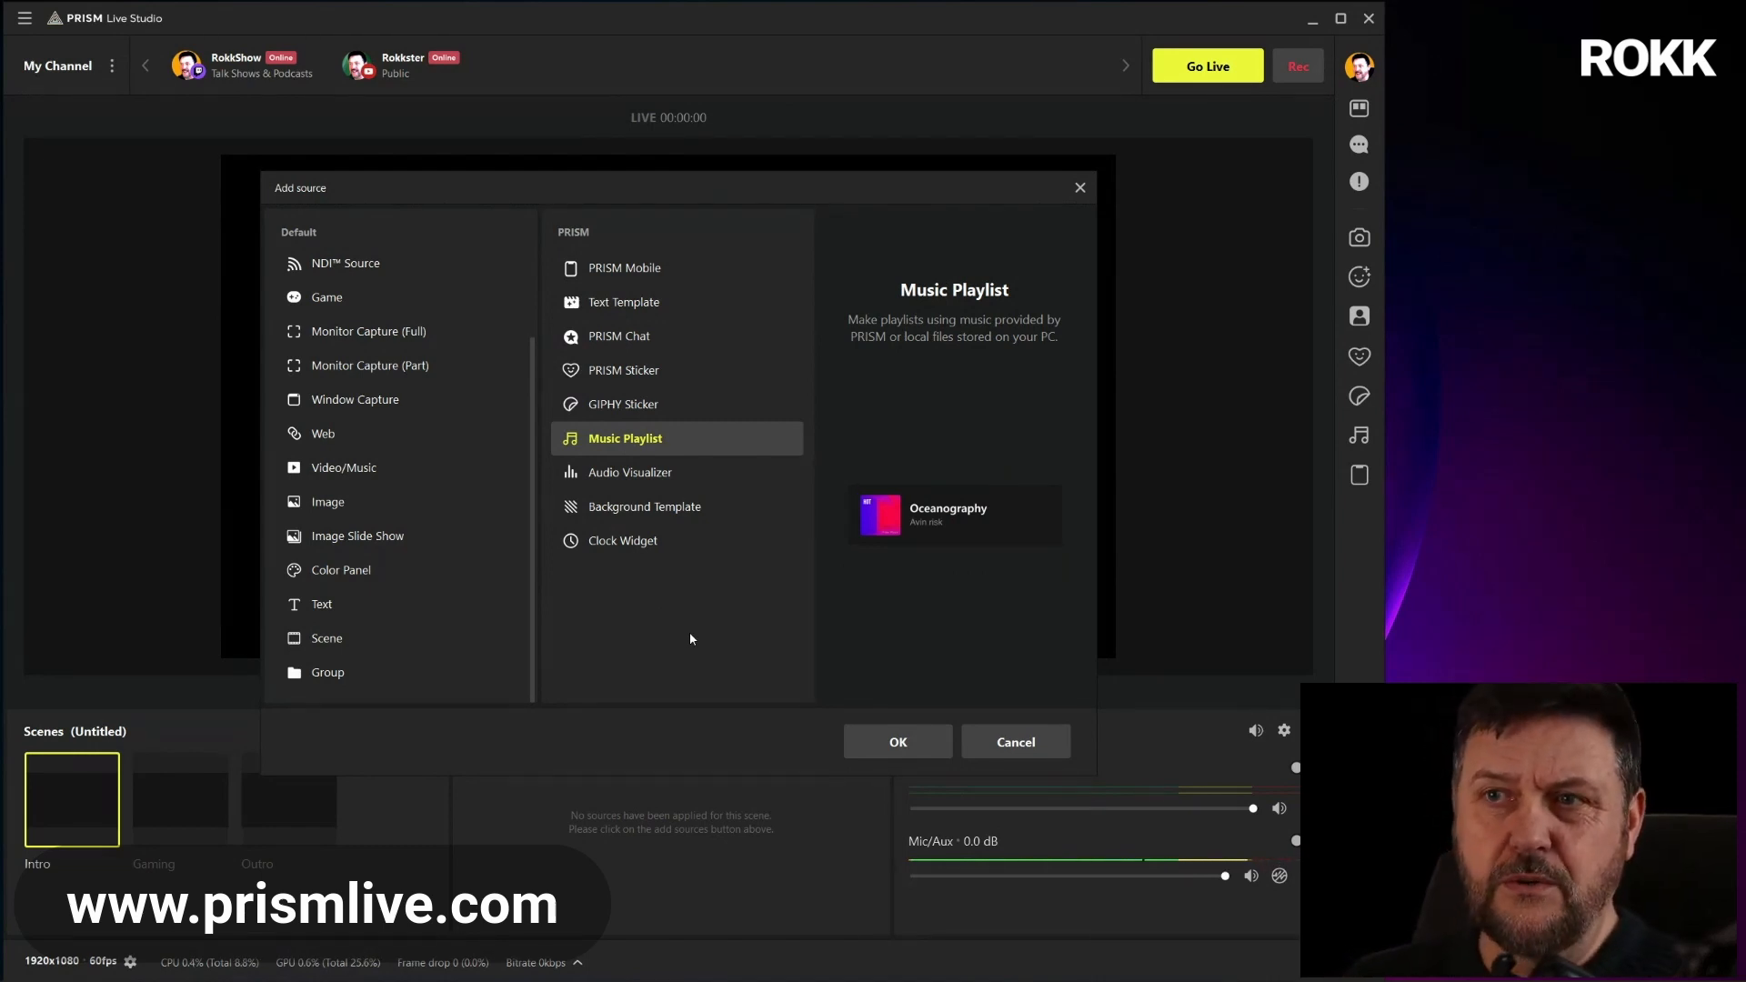
{"action": "left_click", "coordinate": [631, 472]}
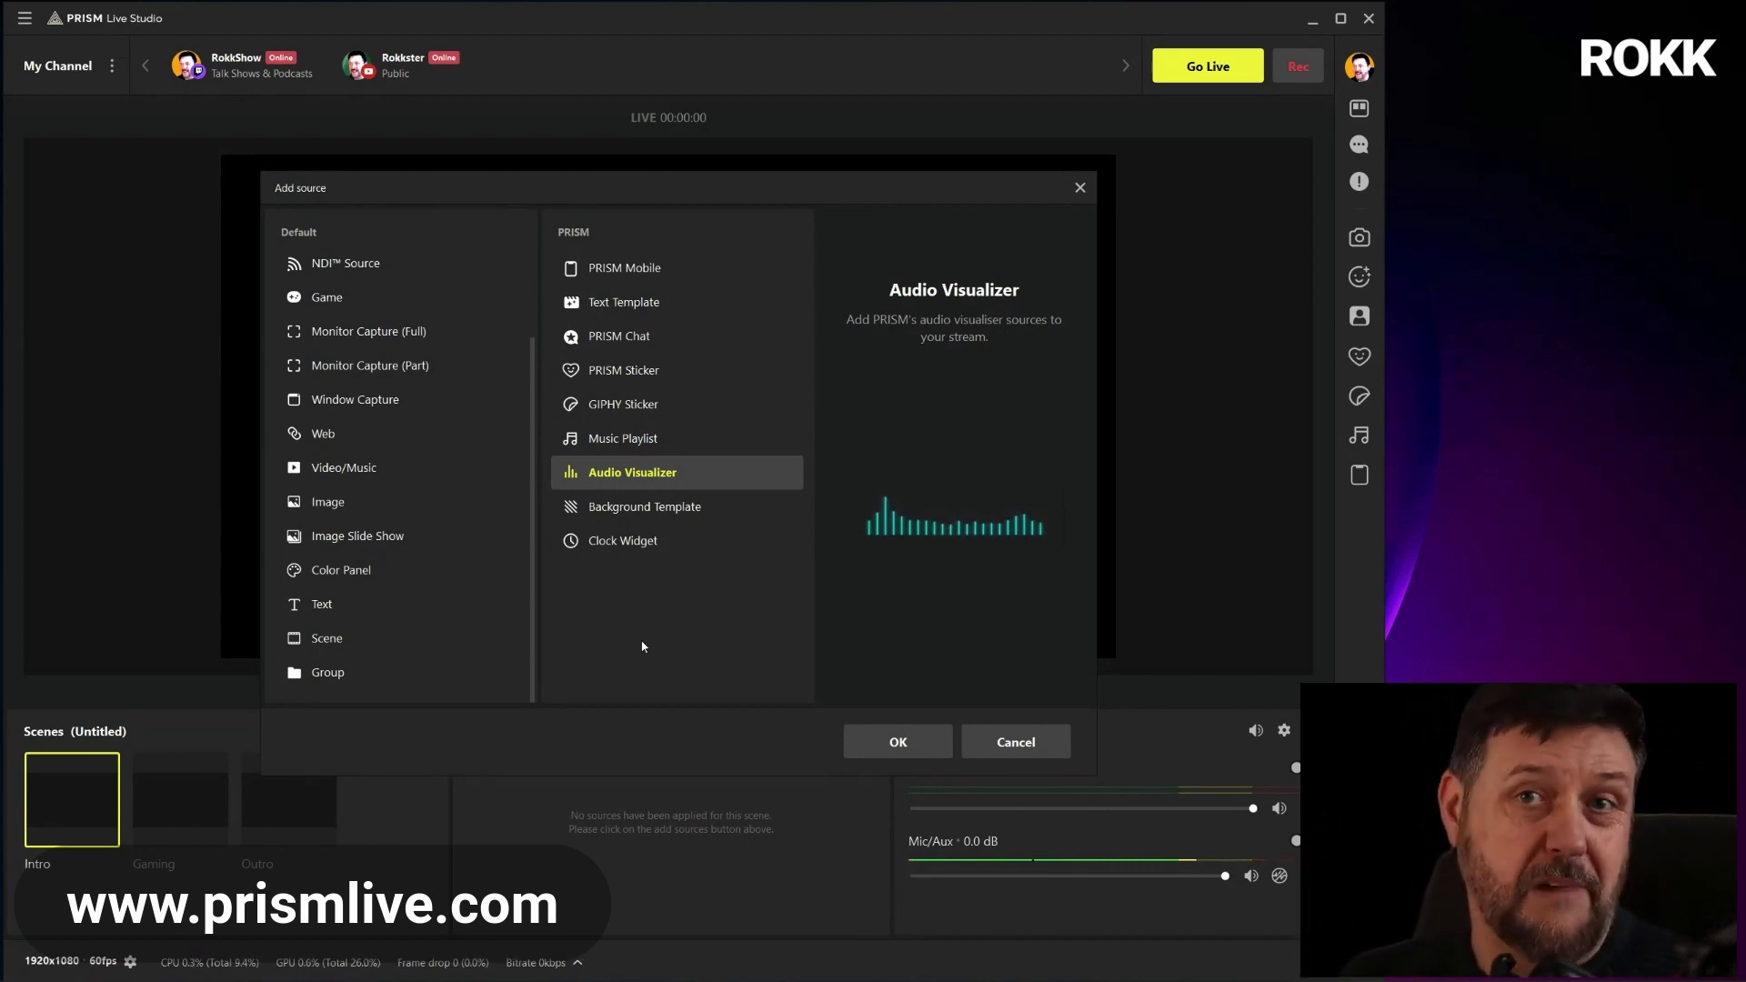
{"action": "left_click", "coordinate": [647, 506]}
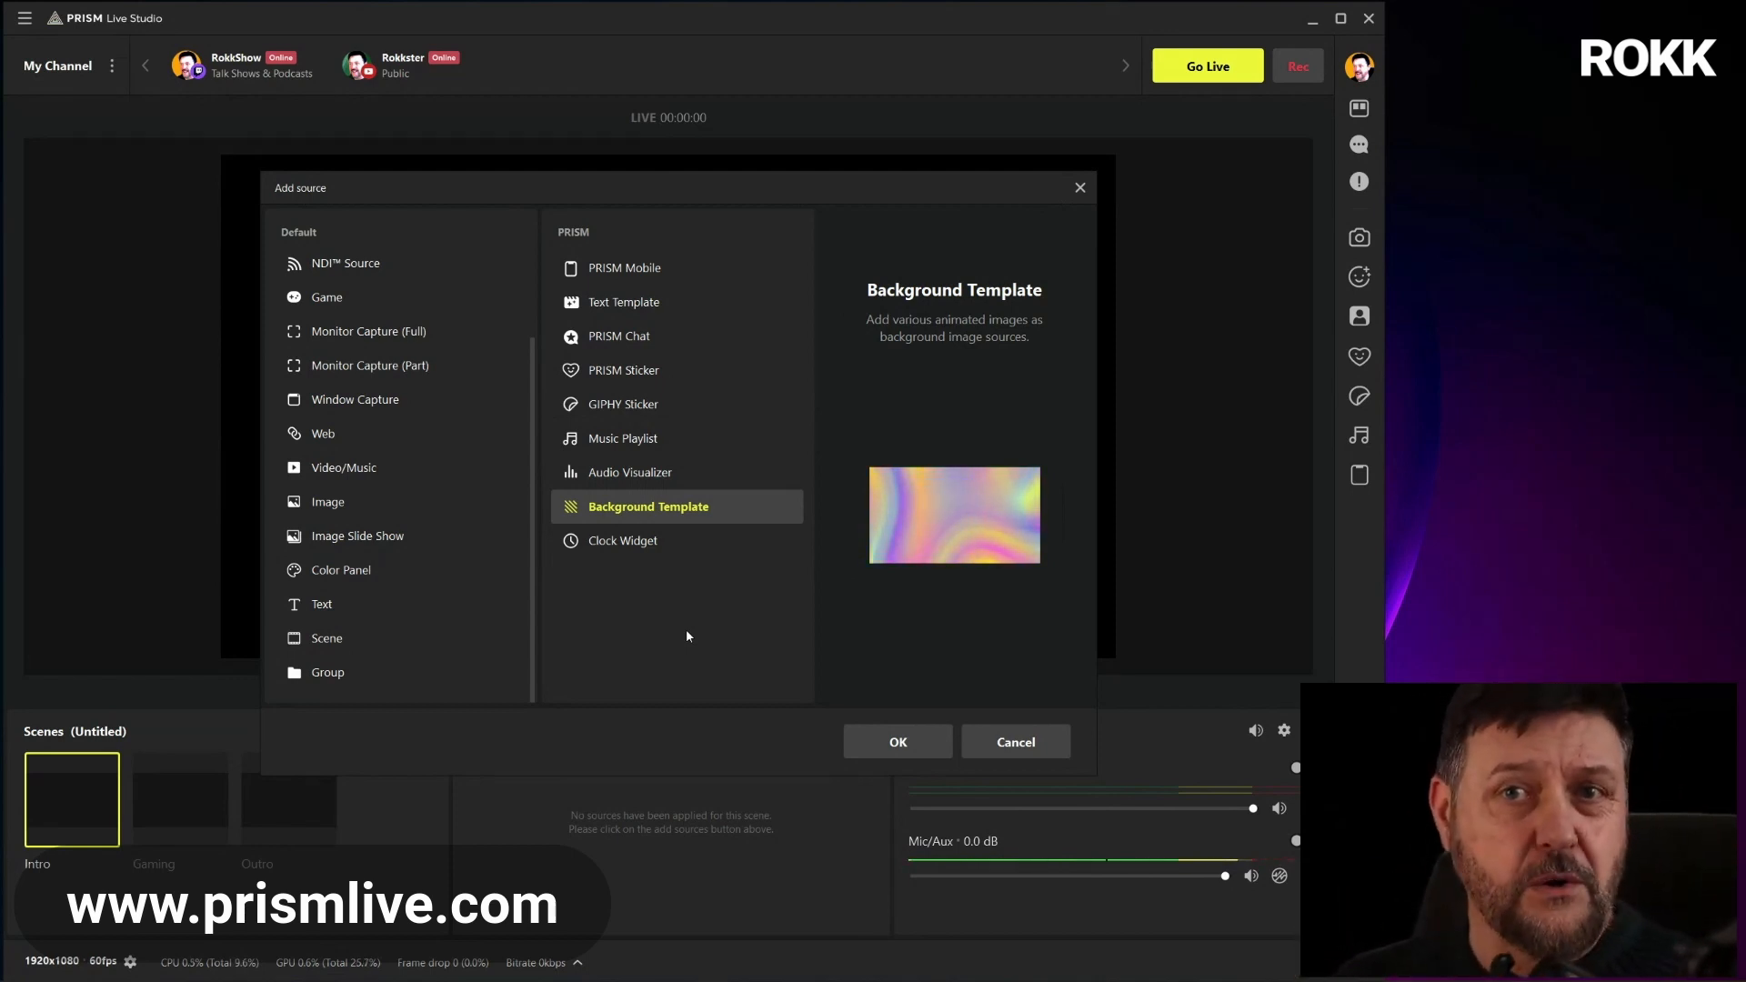
{"action": "left_click", "coordinate": [672, 545]}
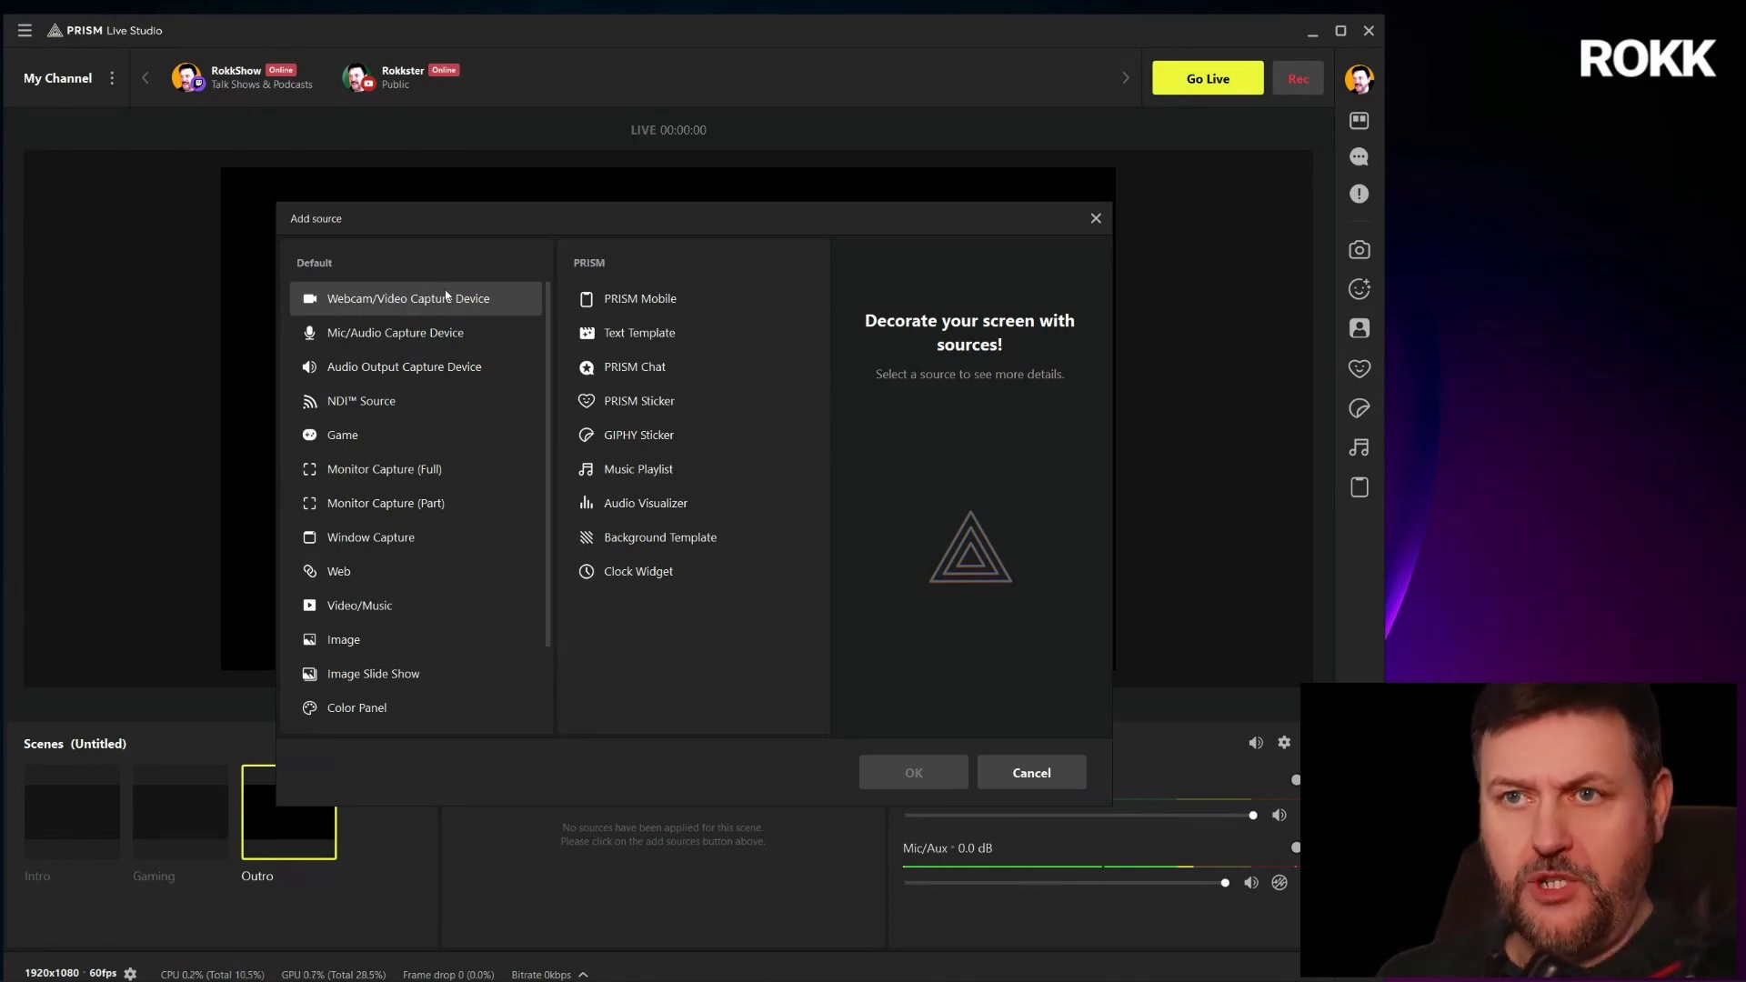
Add a webcam capture source named "Rokk Camera" to the Outro scene with Snap Camera as its device
{"action": "left_click", "coordinate": [445, 298]}
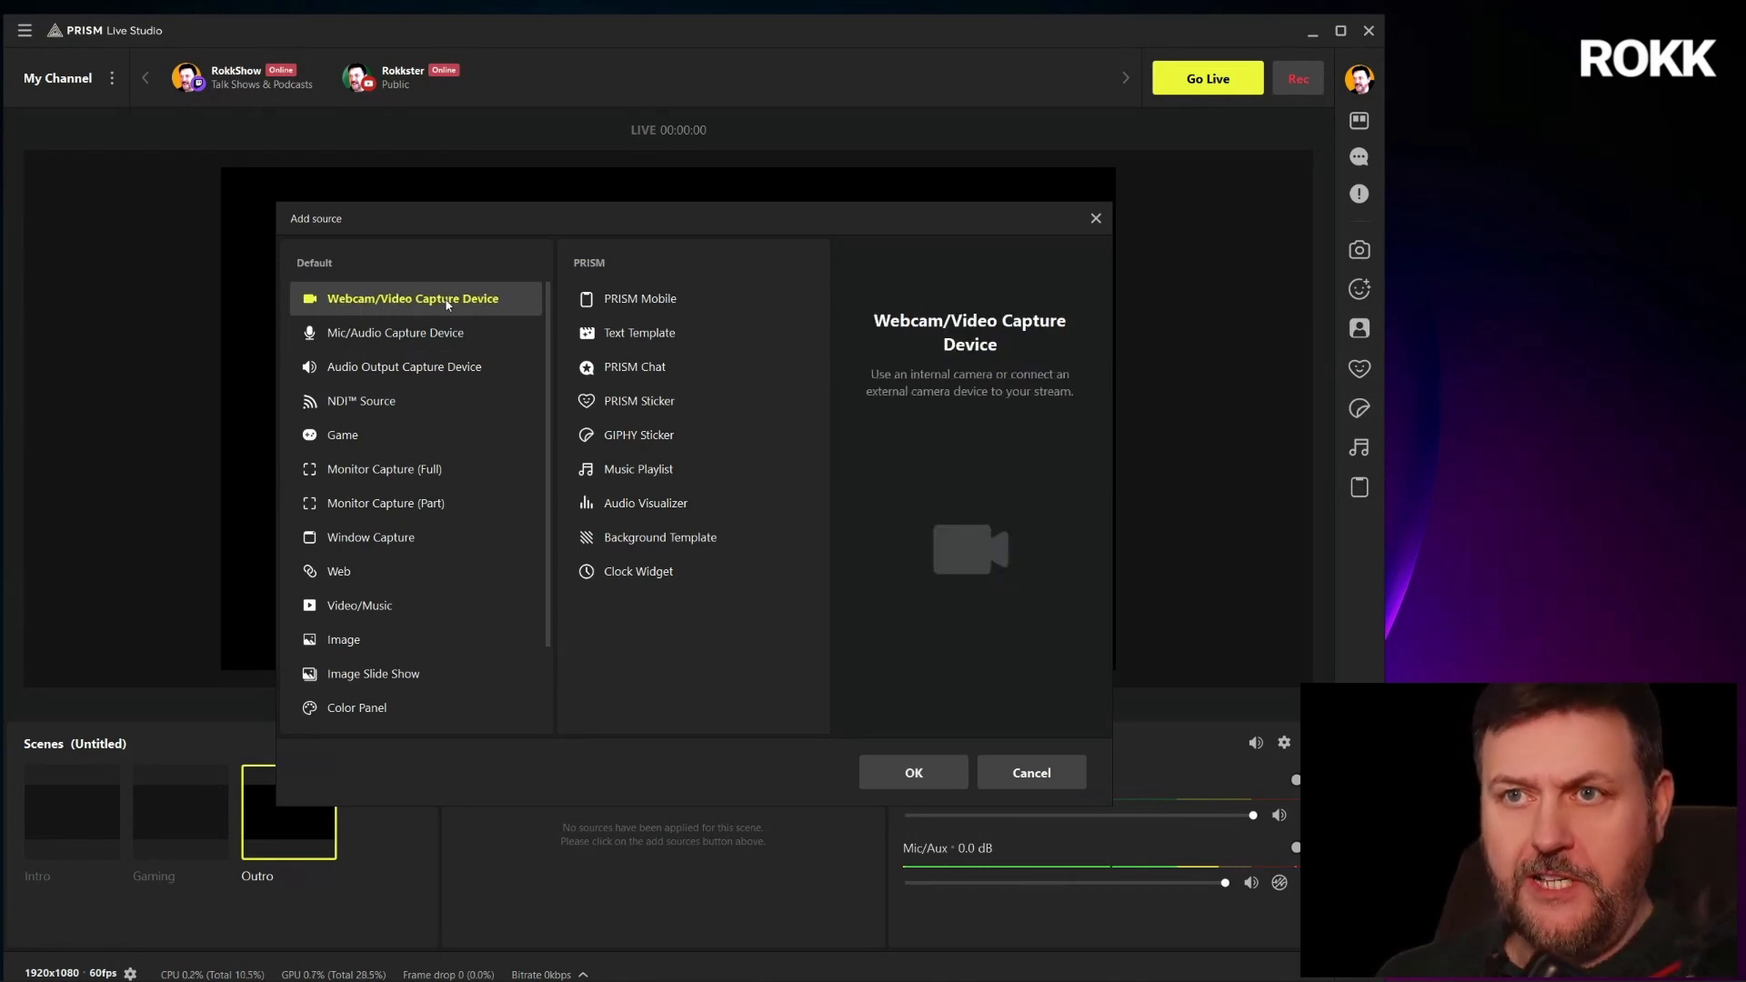
{"action": "left_click", "coordinate": [914, 772]}
{"action": "type", "text": "Rokk Camera"}
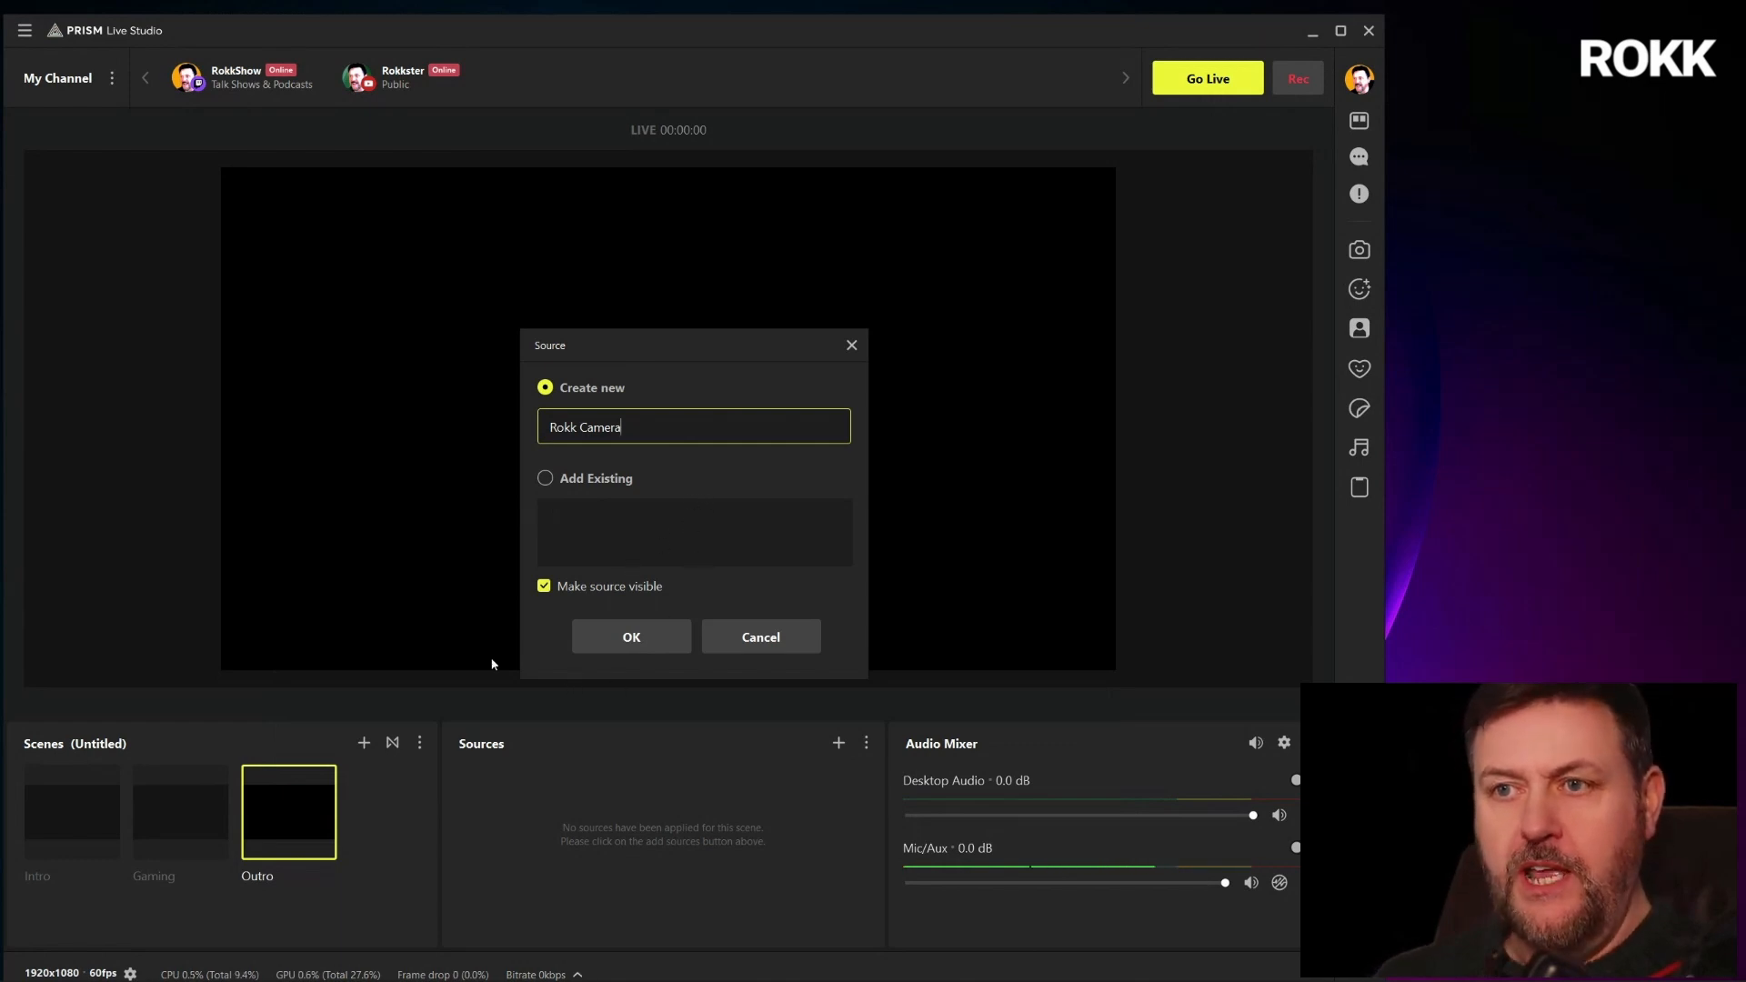
{"action": "left_click", "coordinate": [615, 638]}
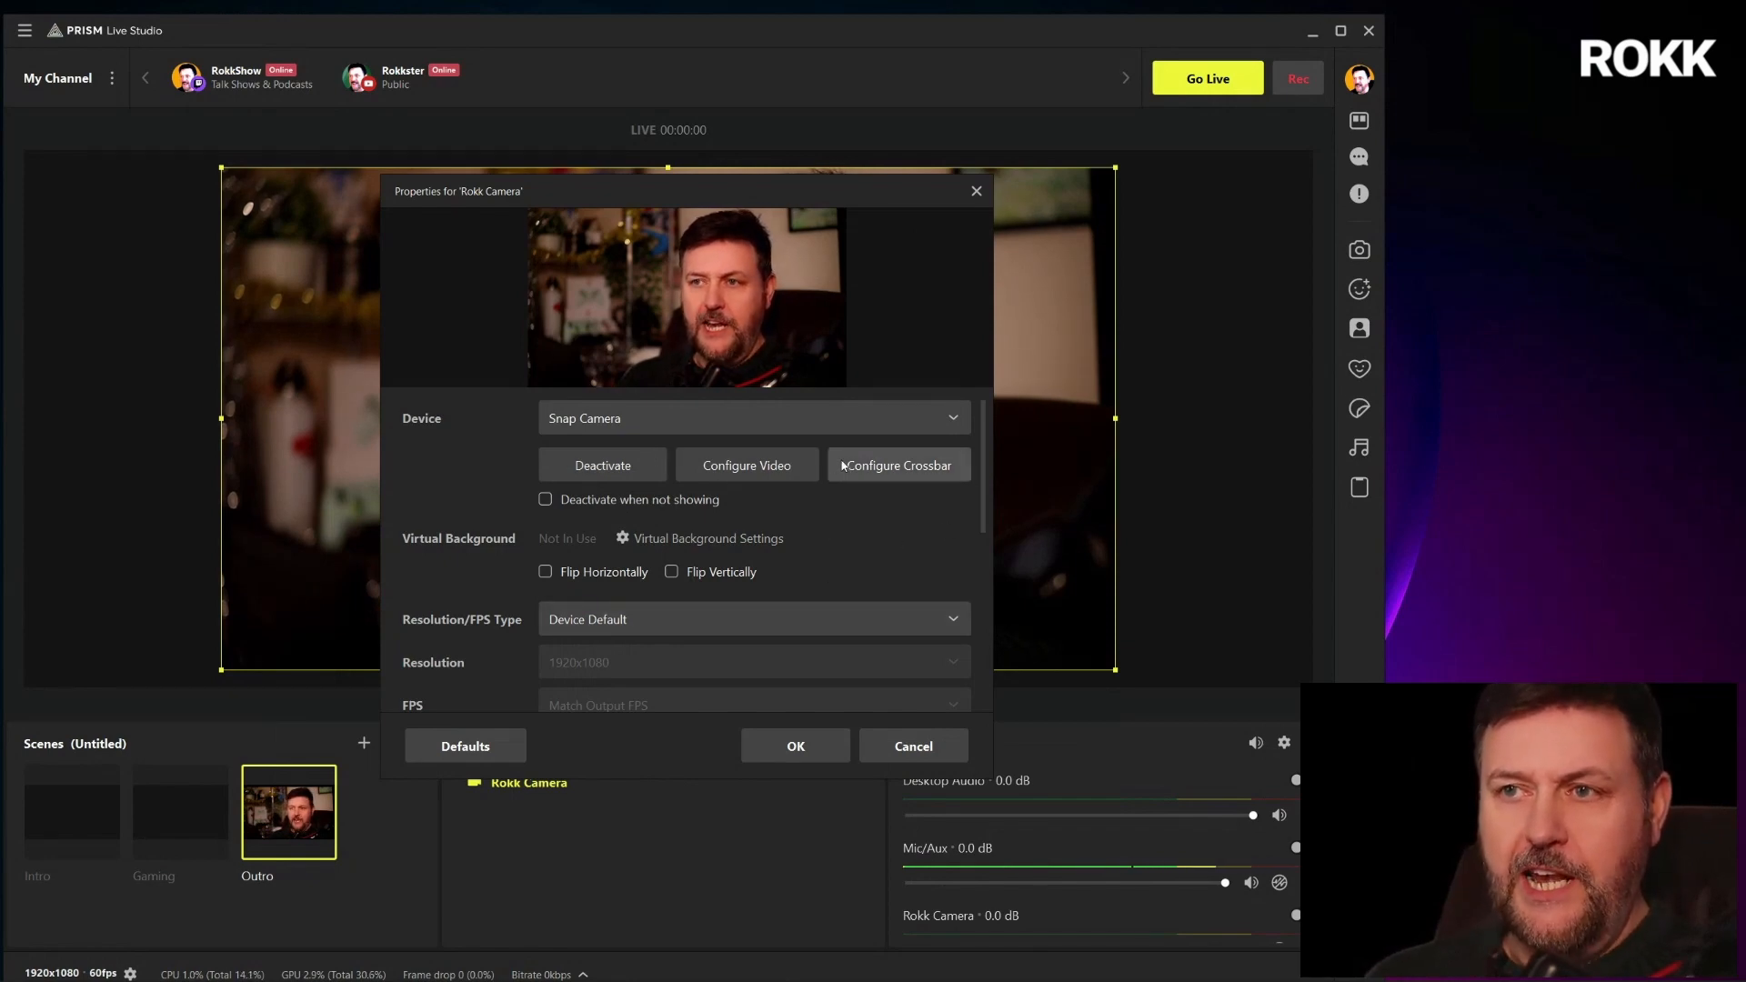
{"action": "left_click", "coordinate": [796, 748]}
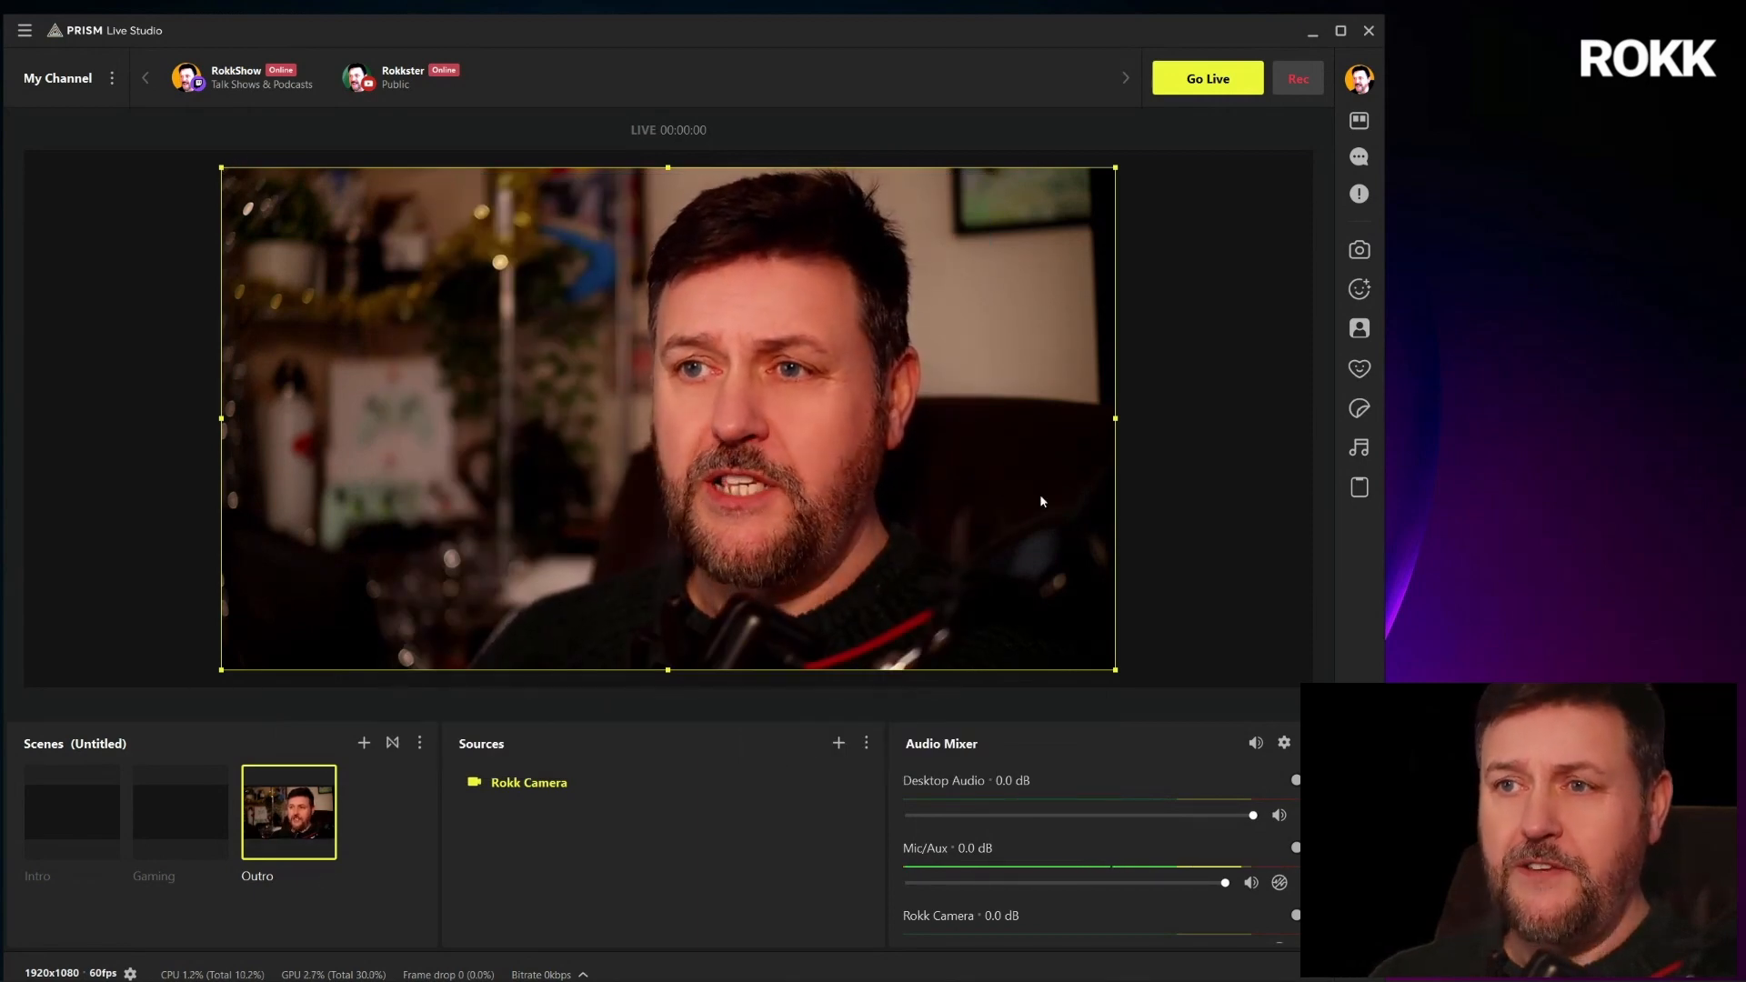
{"action": "left_click", "coordinate": [1235, 253]}
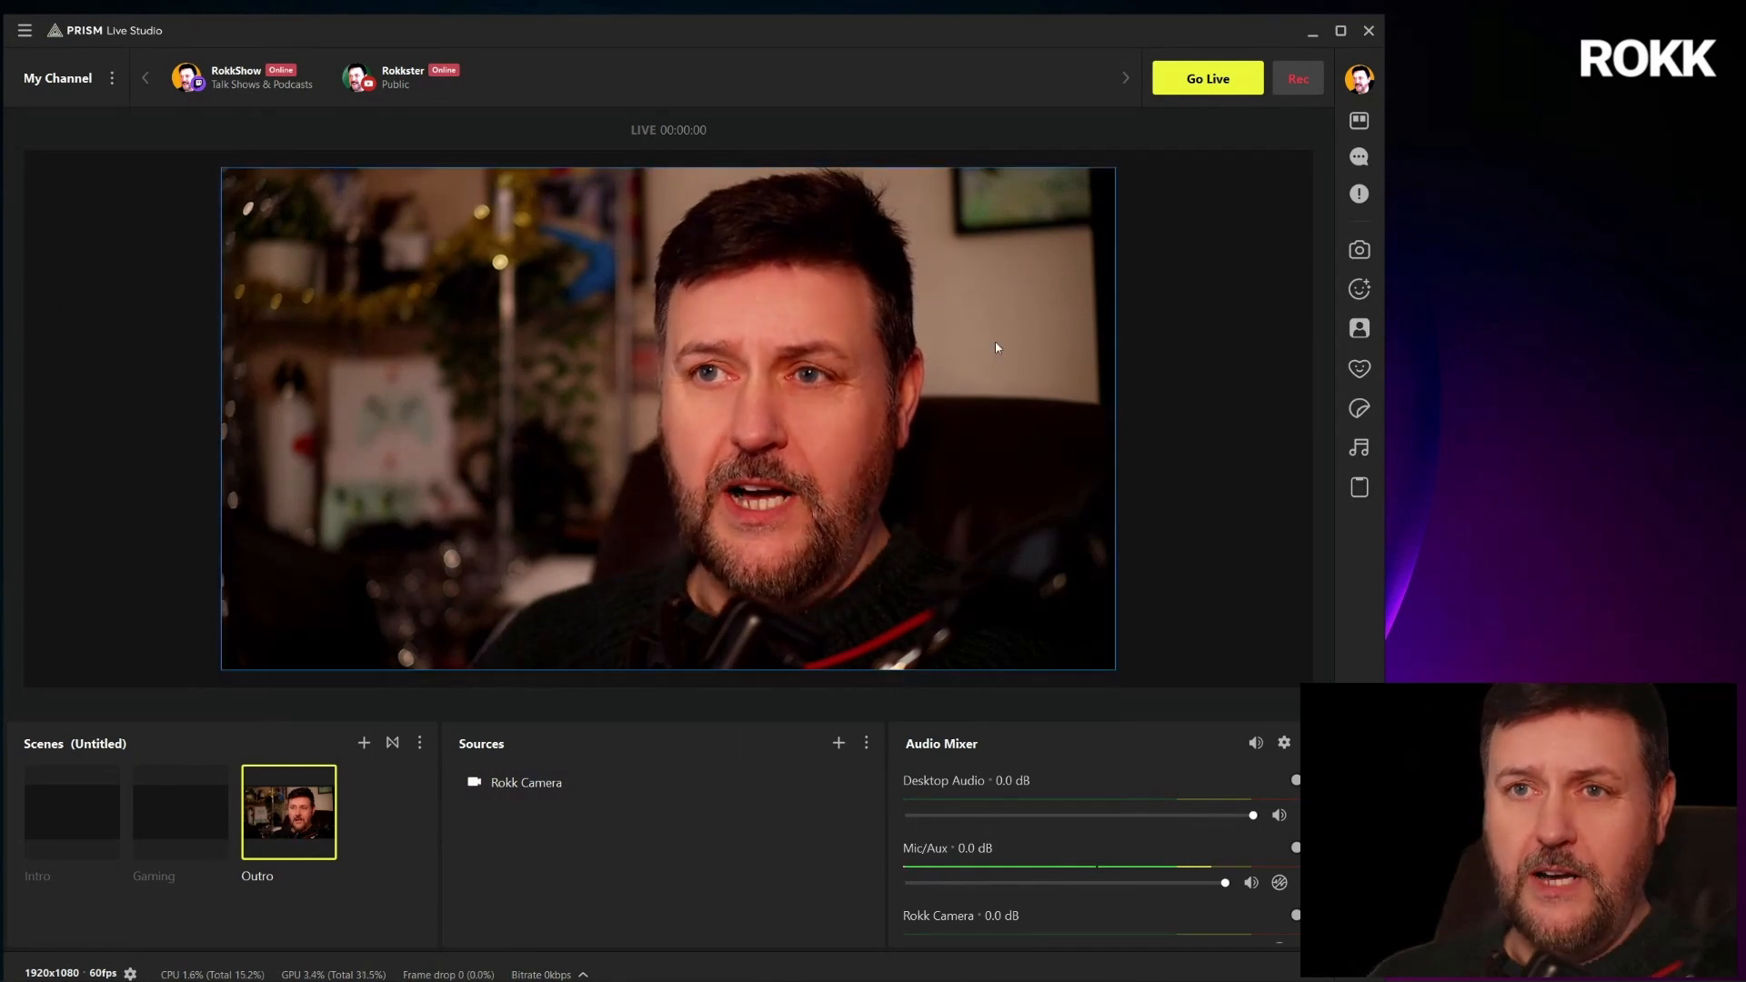
Crop both sides of the Rokk Camera image in the preview to frame the presenter more narrowly
{"action": "left_click", "coordinate": [542, 309]}
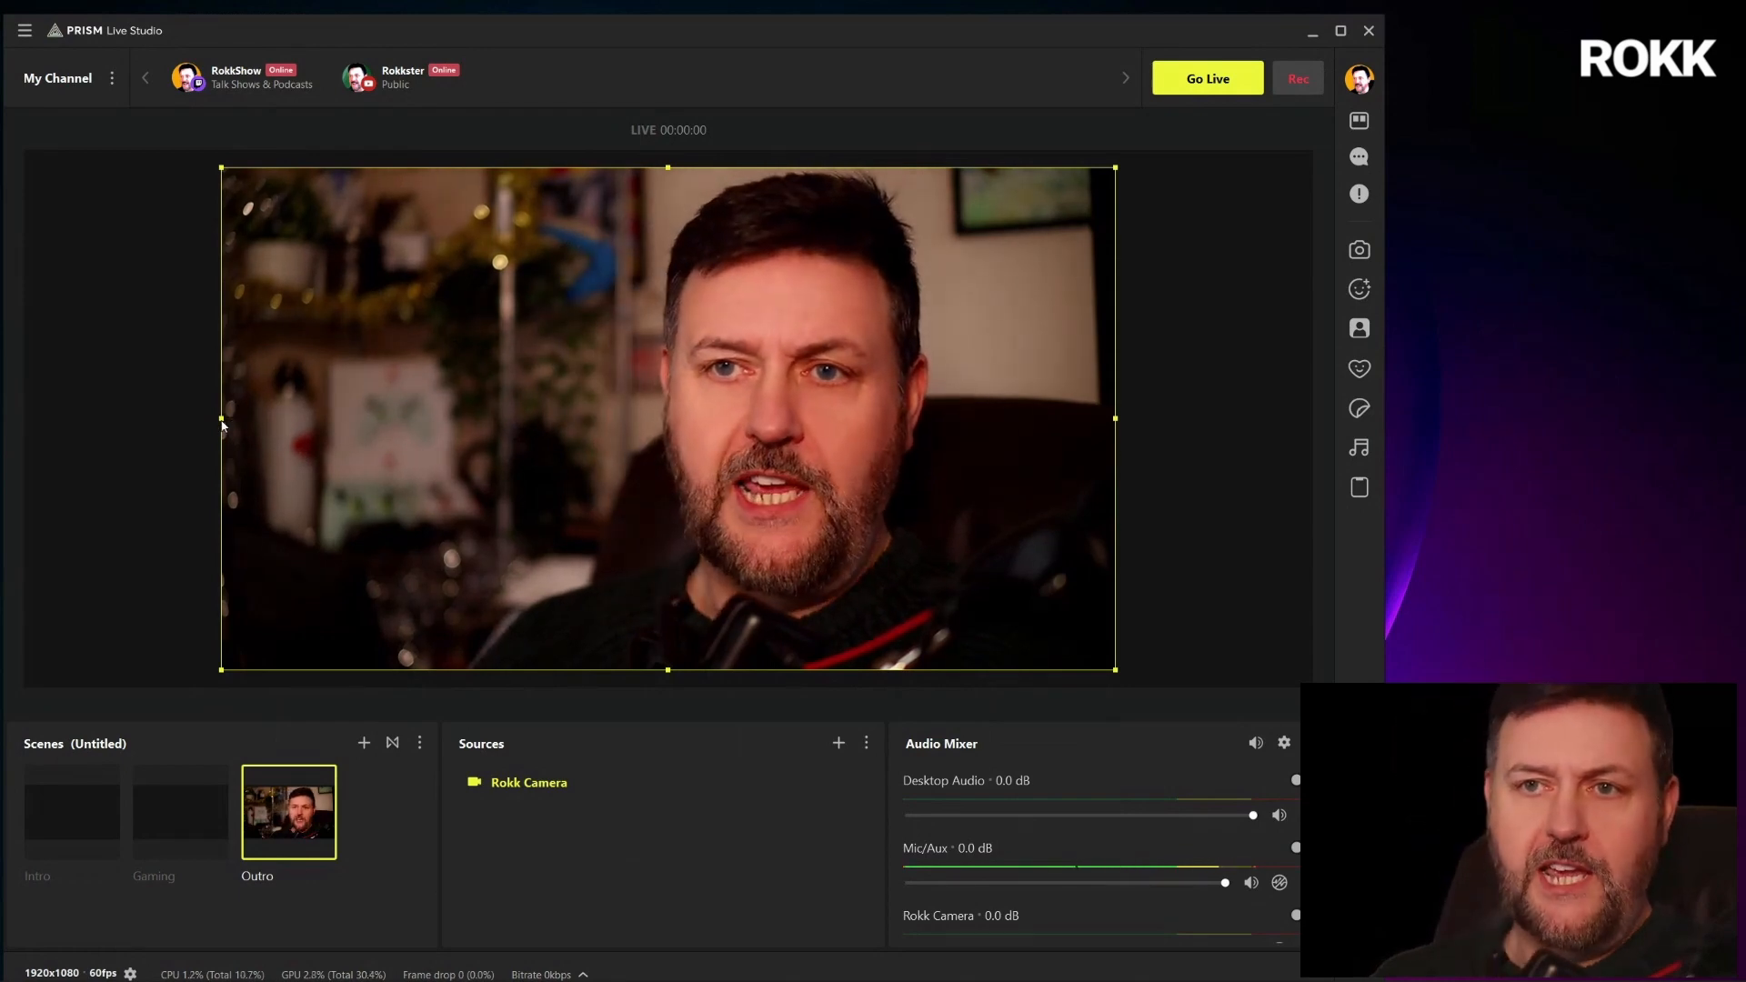
{"action": "left_click_drag", "start_coordinate": [222, 420], "coordinate": [505, 426]}
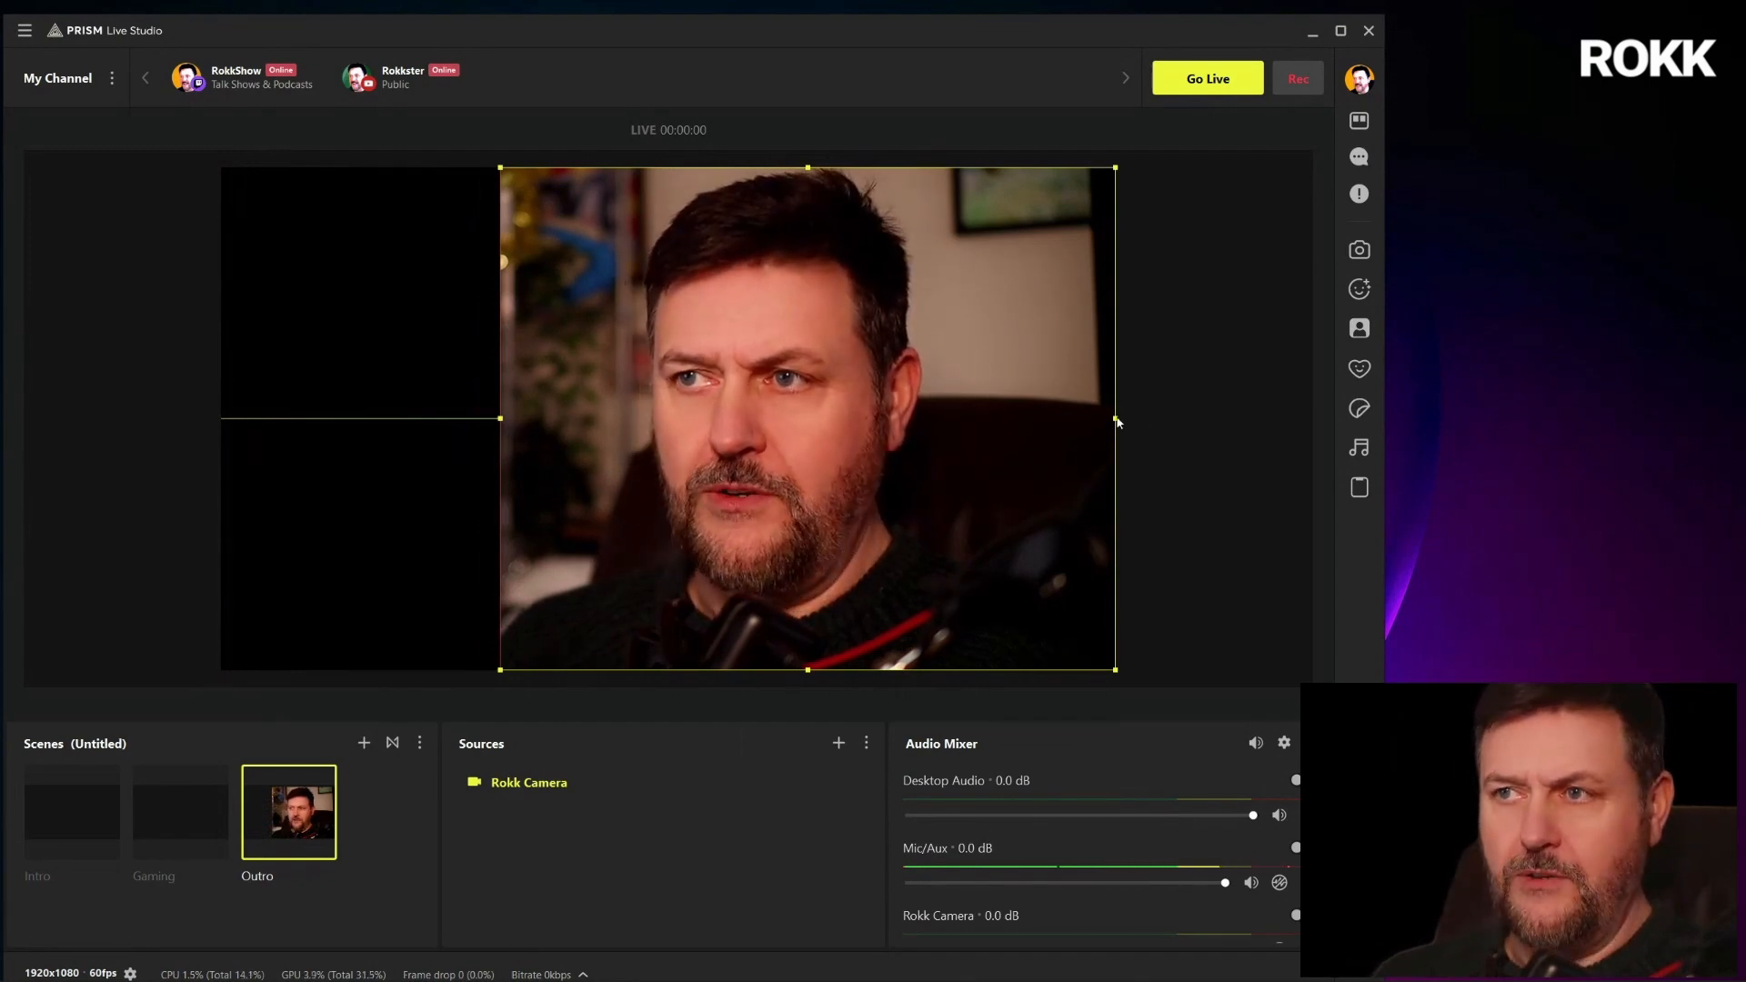
{"action": "left_click_drag", "start_coordinate": [1117, 421], "coordinate": [967, 419]}
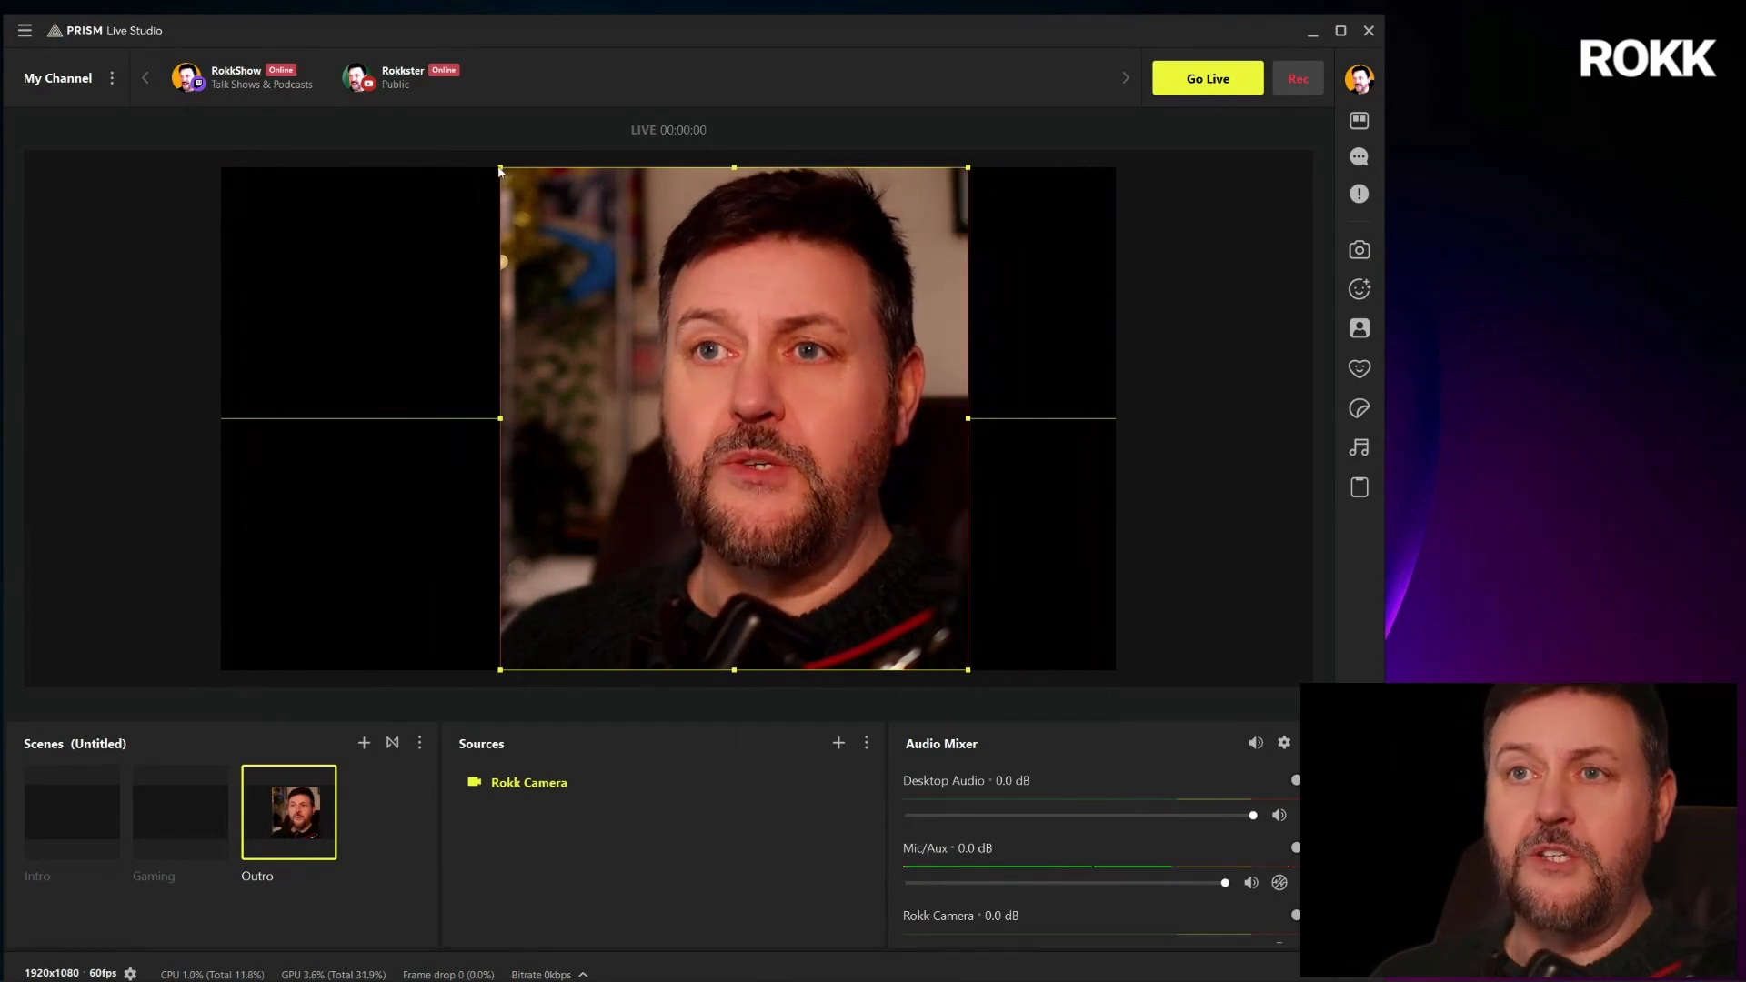
Scale down the cropped camera image and place it in the right half of the canvas
{"action": "left_click_drag", "start_coordinate": [499, 169], "coordinate": [635, 368]}
{"action": "left_click_drag", "start_coordinate": [853, 457], "coordinate": [917, 398]}
{"action": "left_click", "coordinate": [1197, 285]}
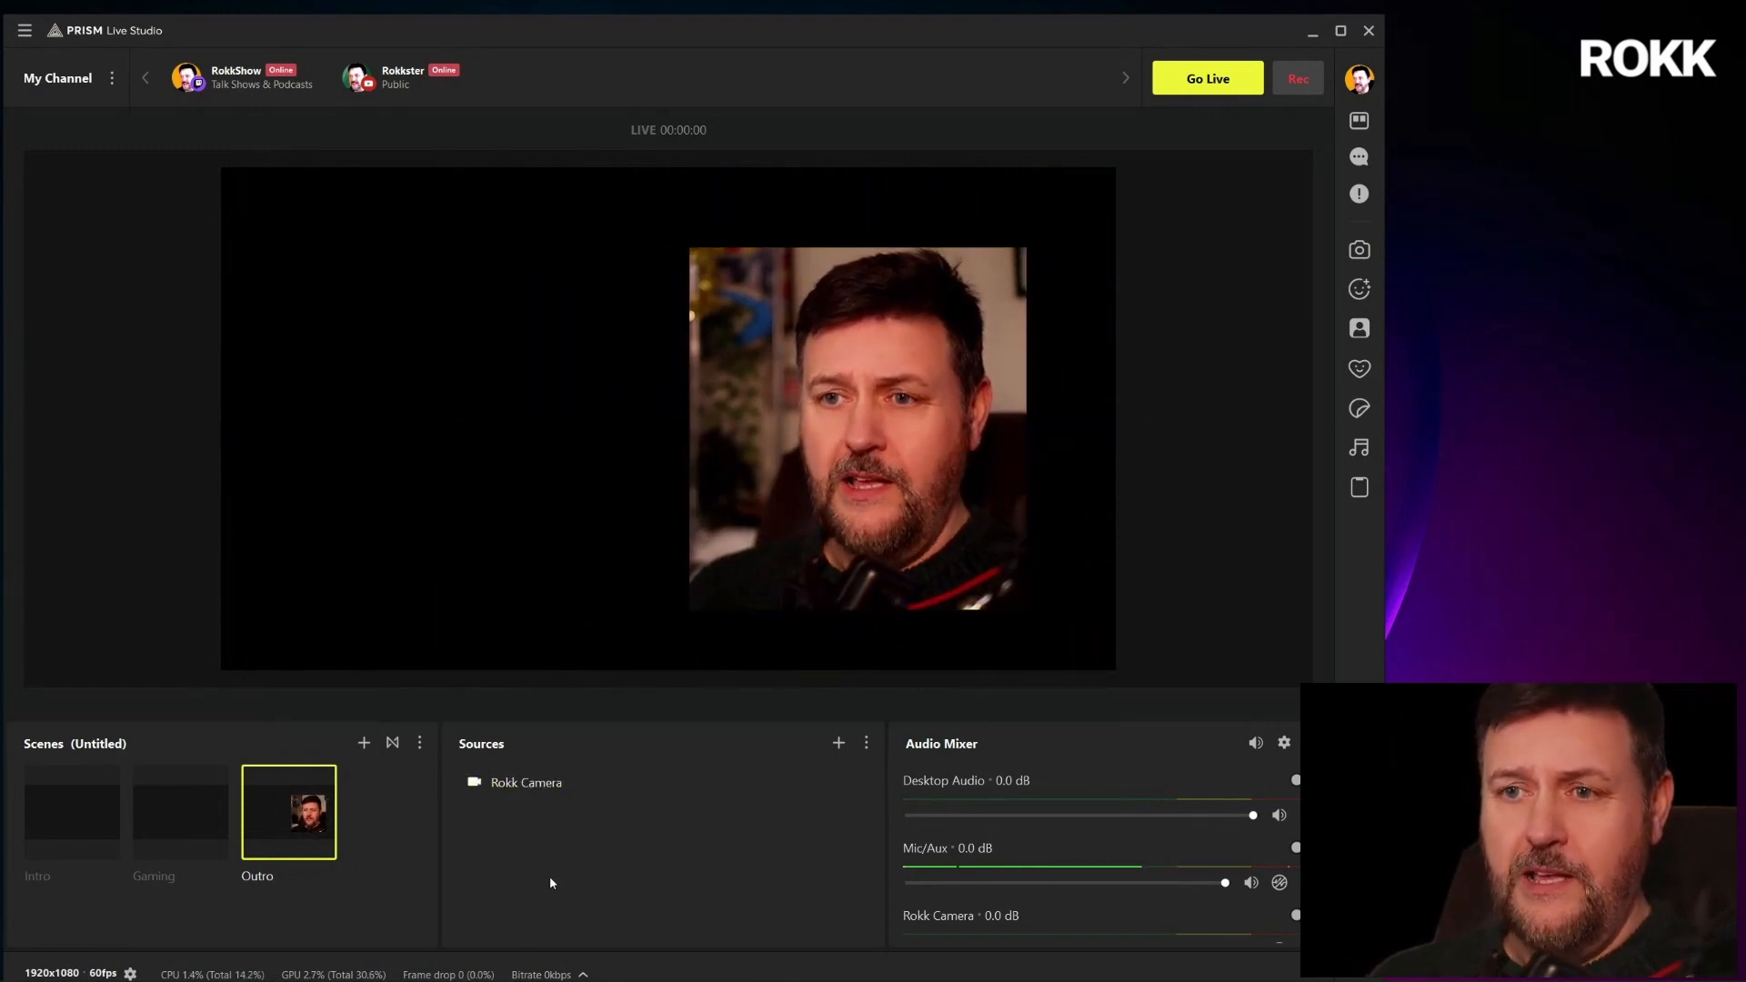
Add a PRISM Background Template source to the Outro scene under its default name
{"action": "left_click", "coordinate": [840, 744]}
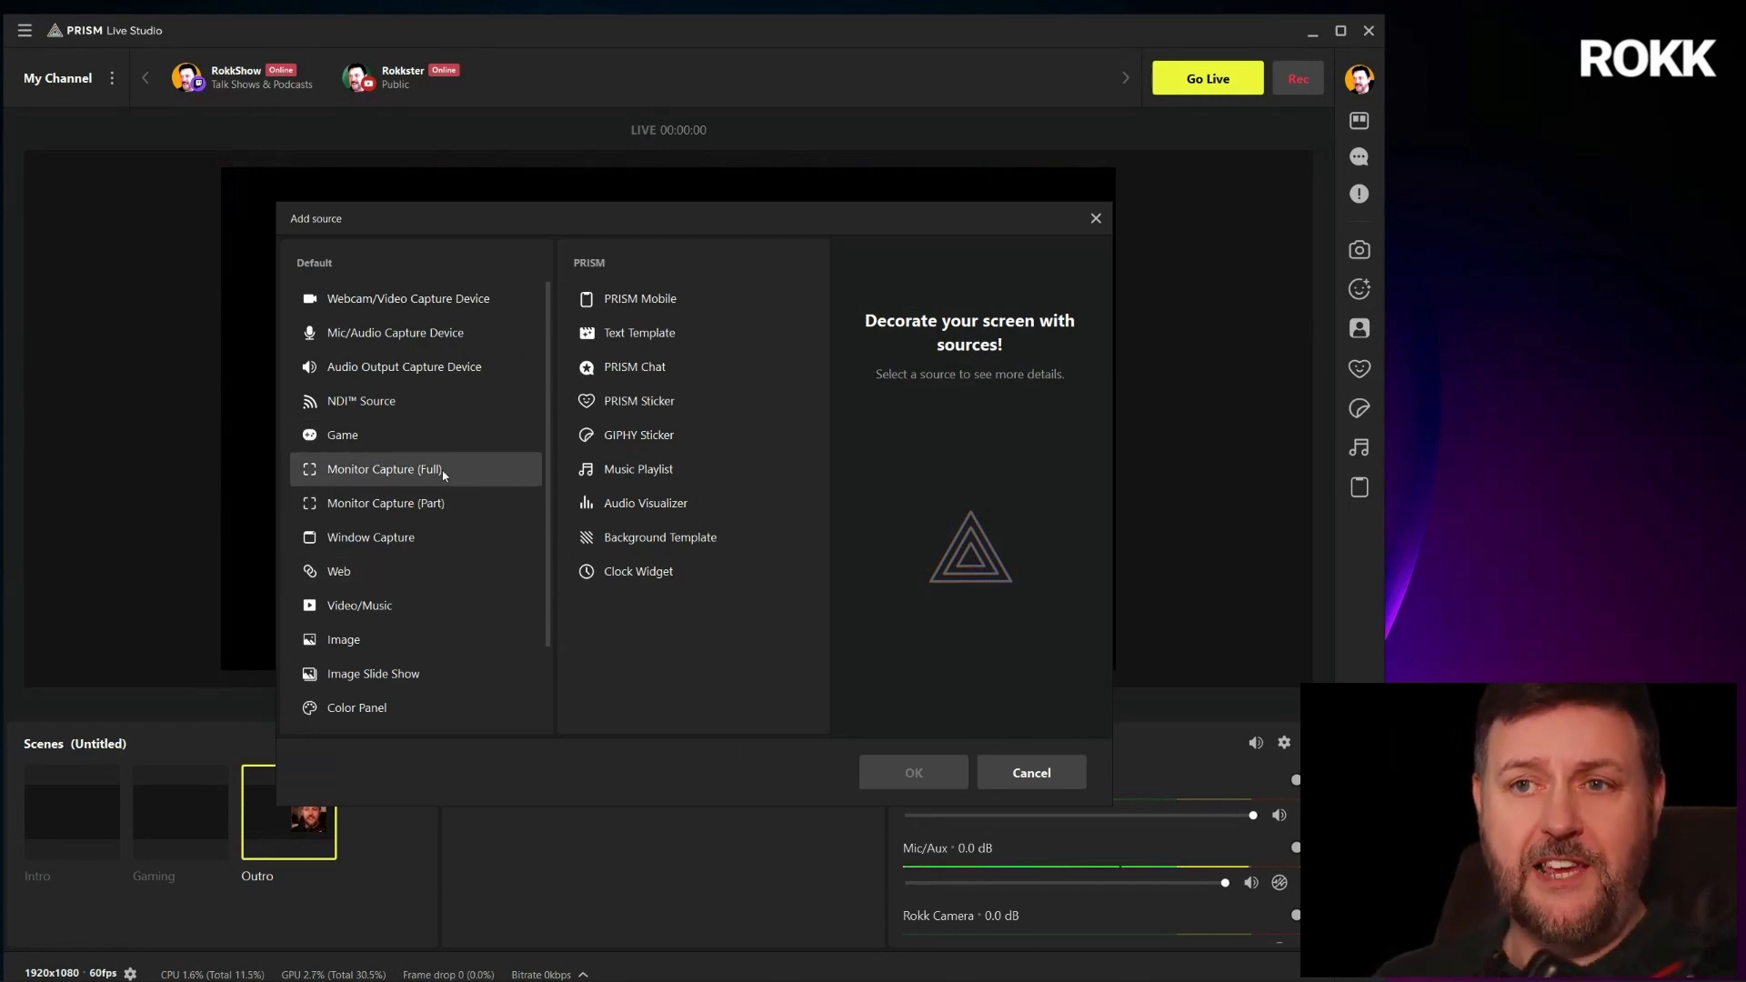
{"action": "scroll", "coordinate": [413, 511], "scroll_direction": "down", "scroll_amount": 1}
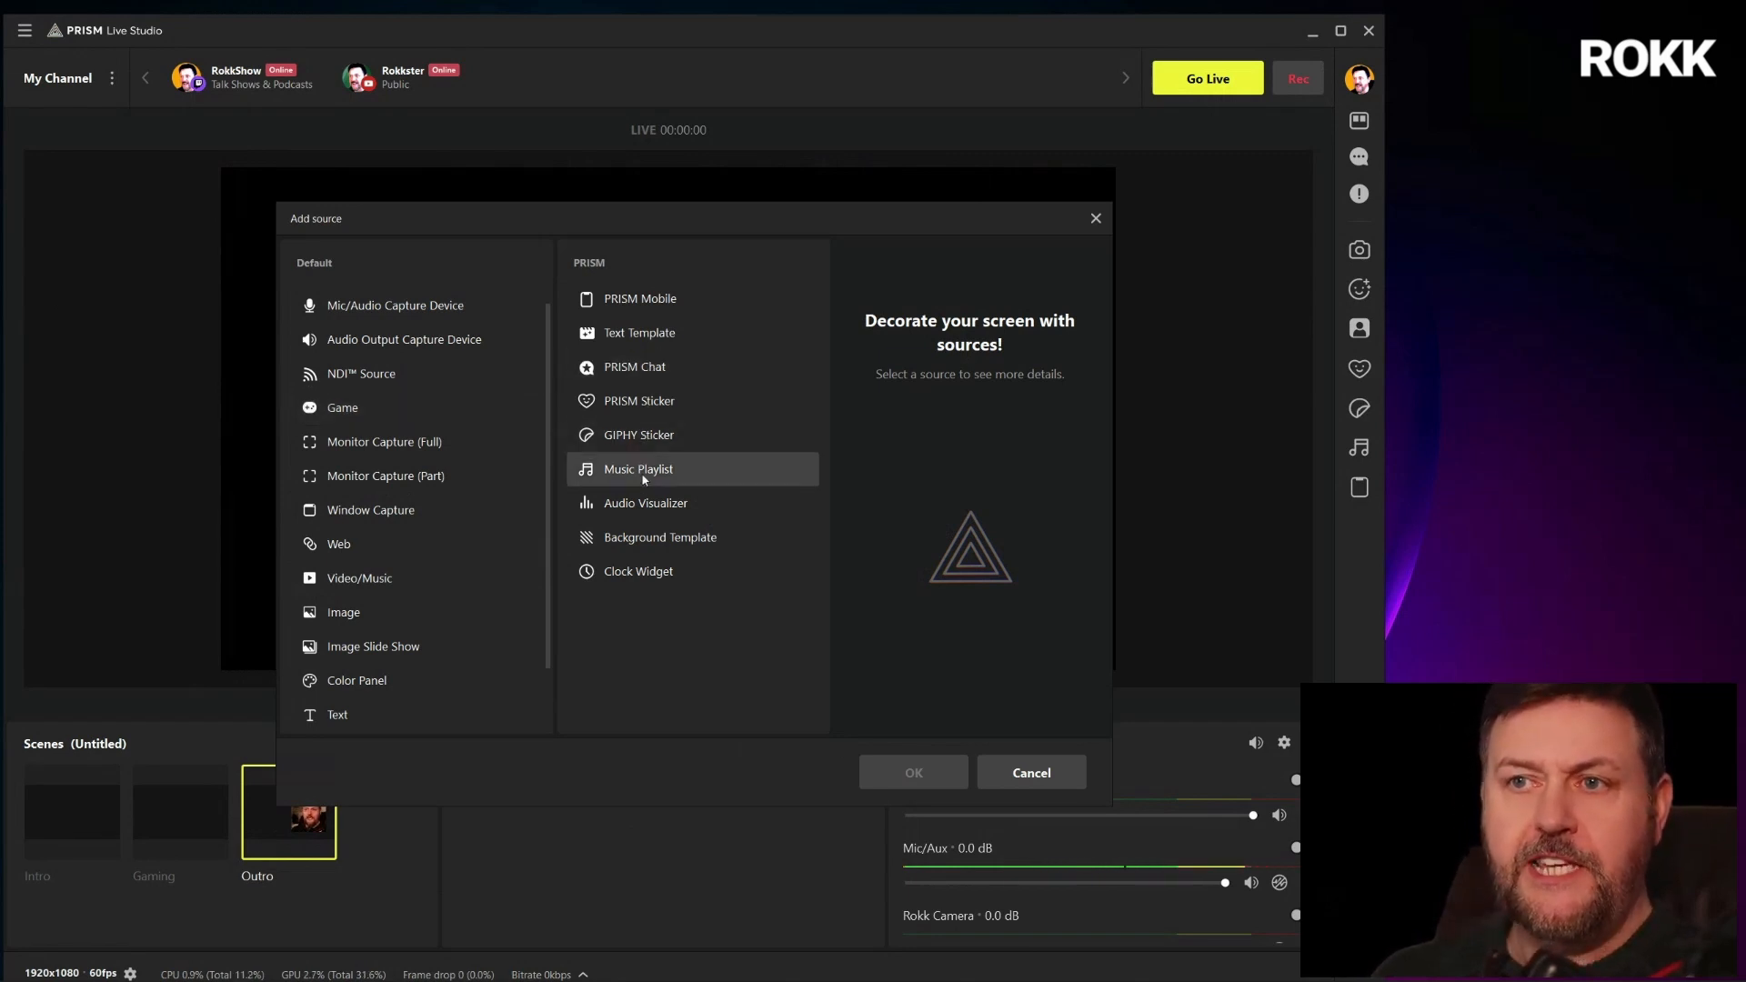
{"action": "left_click", "coordinate": [655, 538]}
{"action": "left_click", "coordinate": [913, 773]}
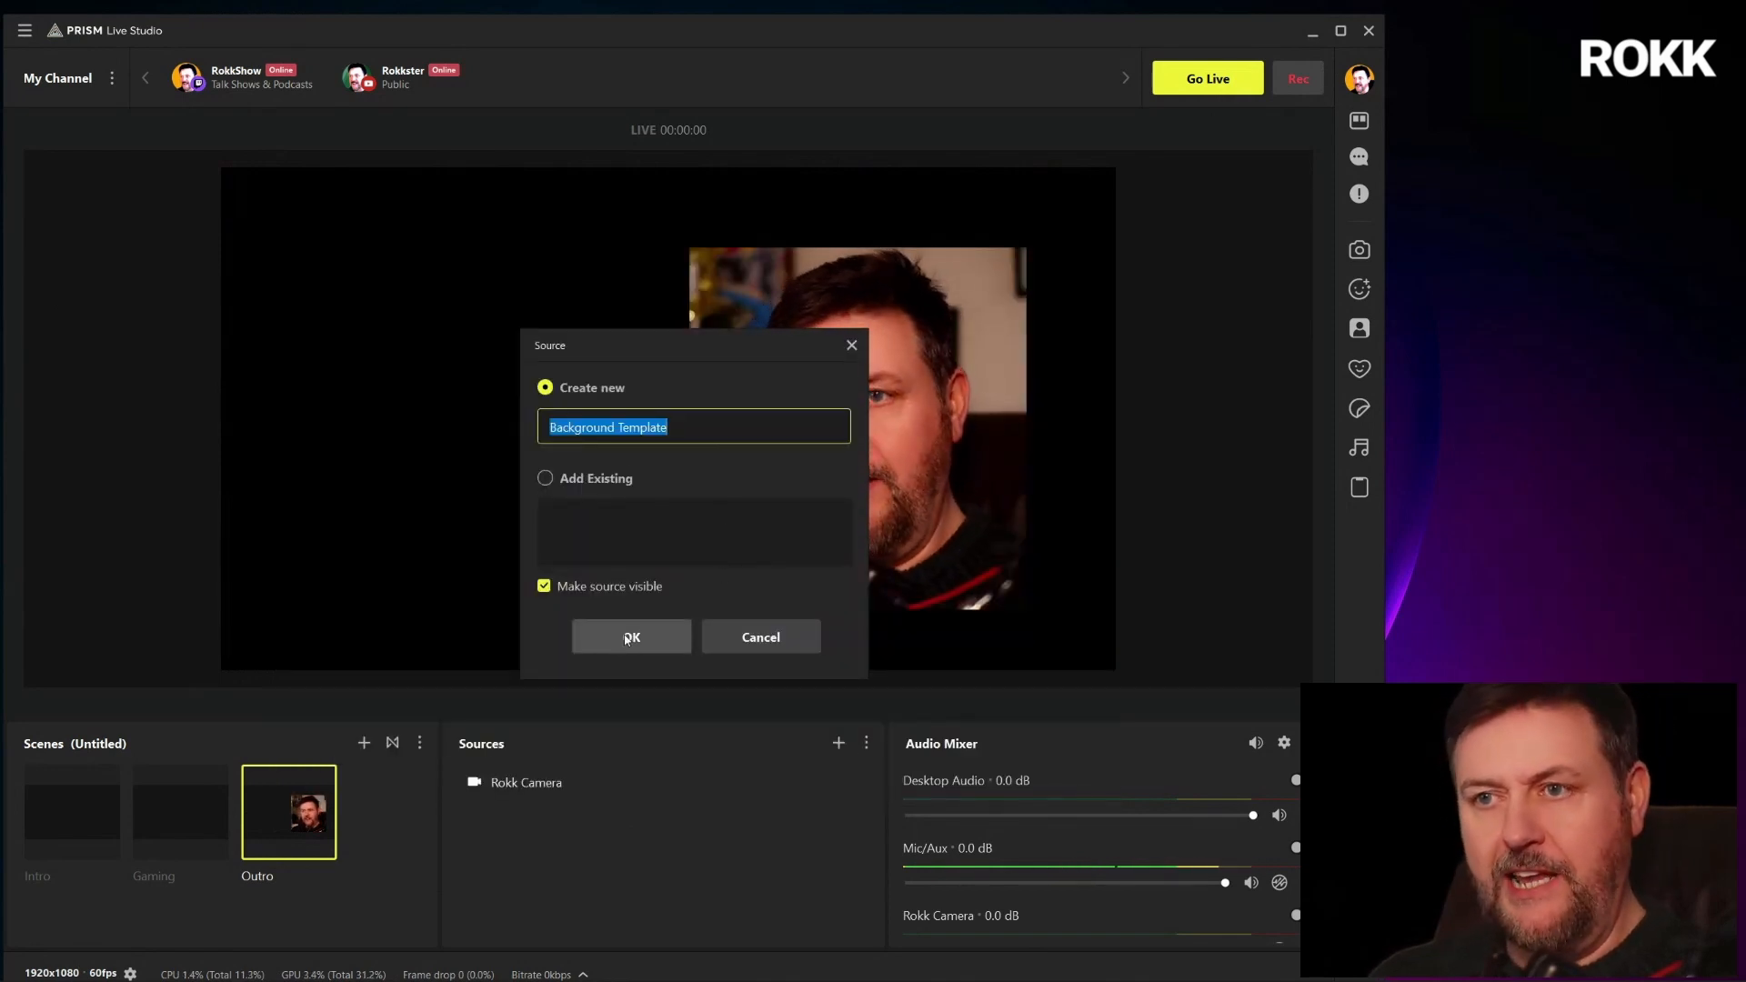
{"action": "left_click", "coordinate": [677, 636]}
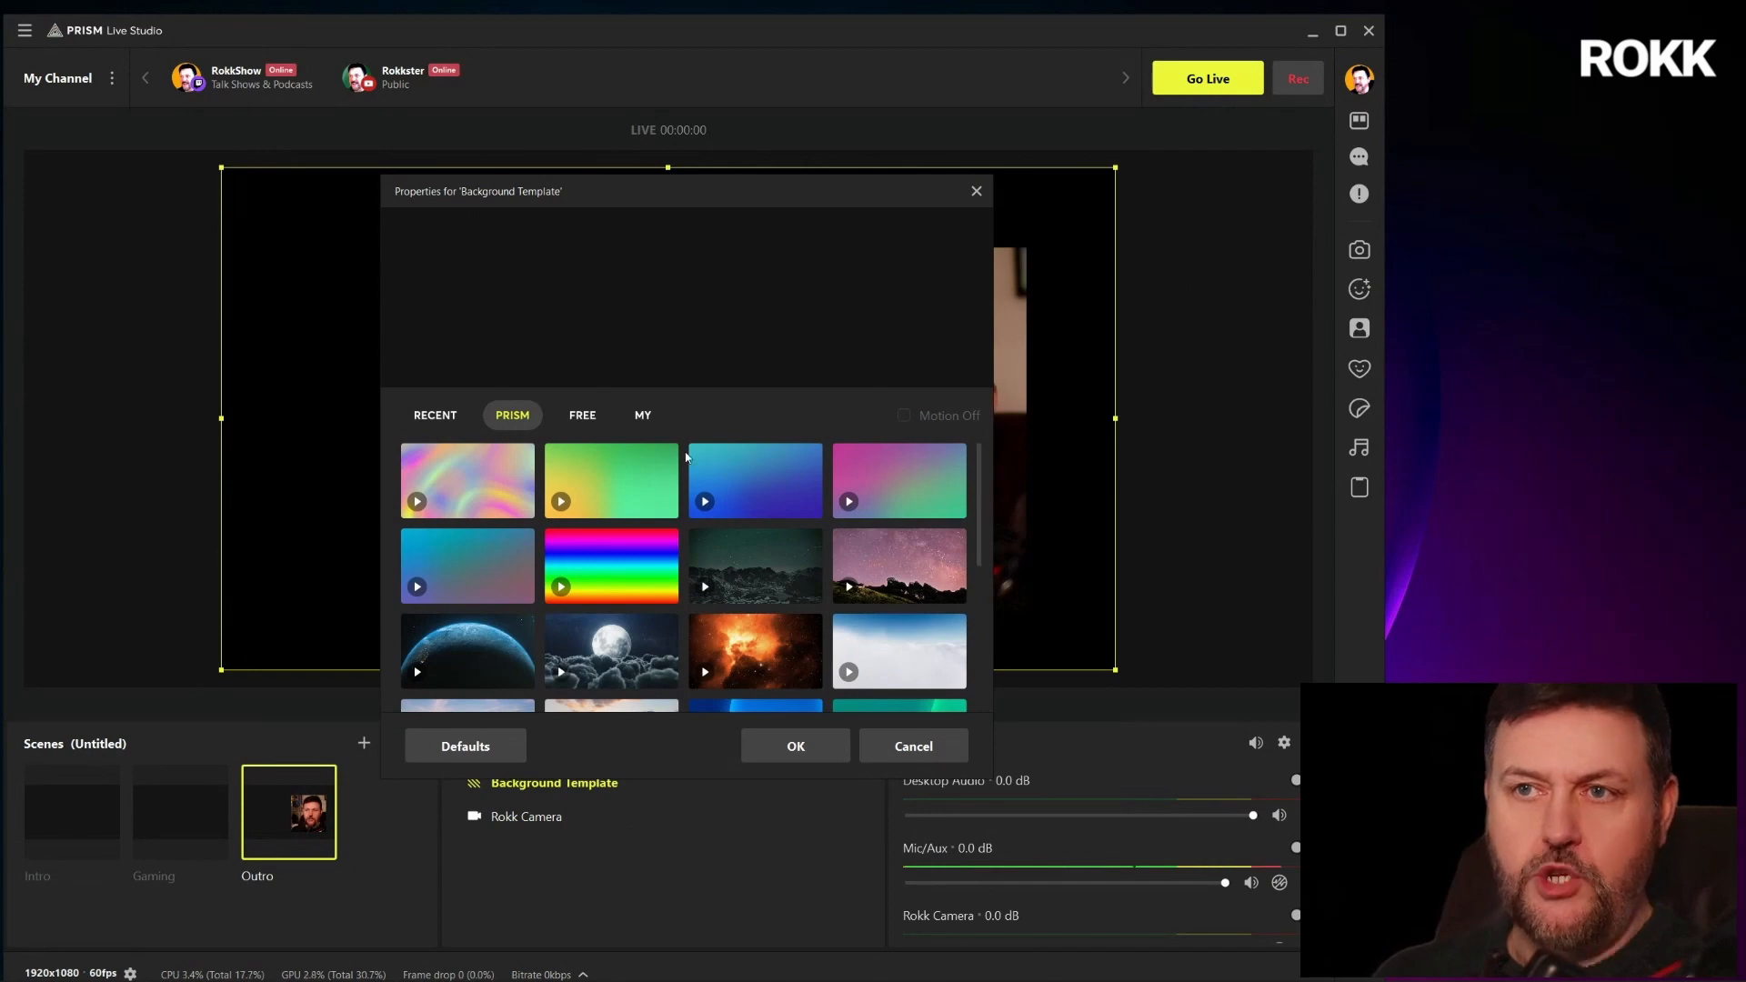
Examine the background choices in the MY, FREE and PRISM collections for the Background Template source
{"action": "left_click", "coordinate": [641, 415]}
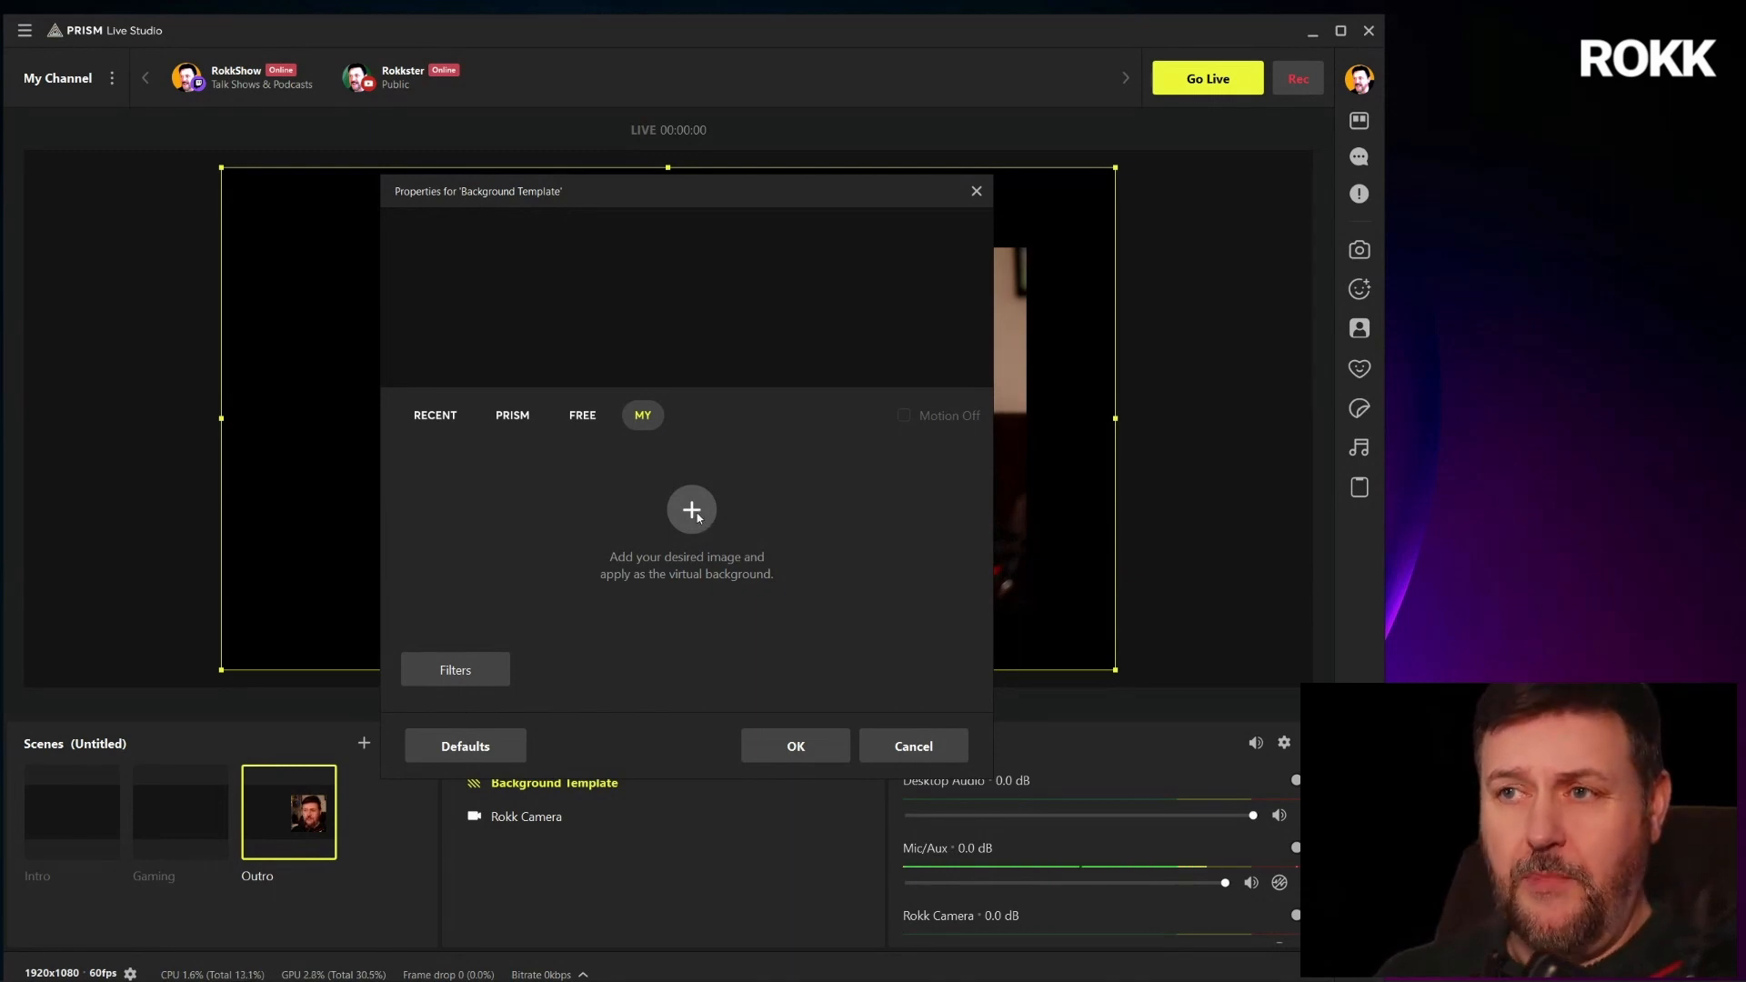
{"action": "left_click", "coordinate": [578, 417]}
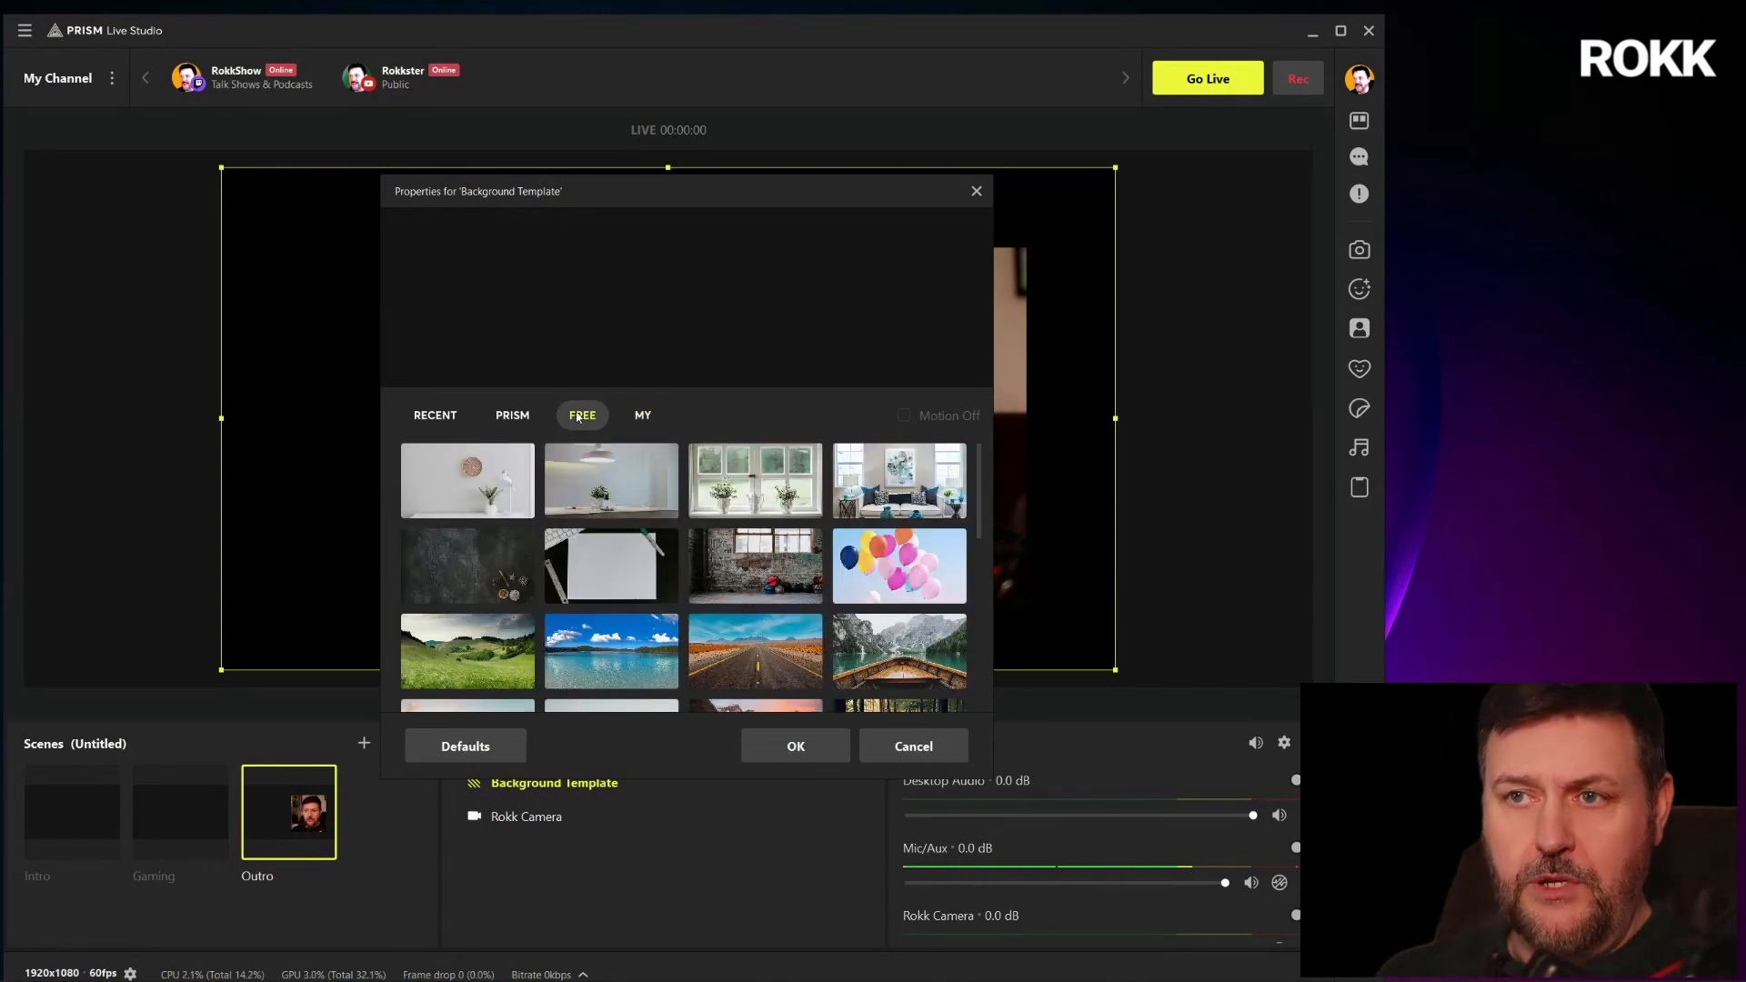
{"action": "scroll", "coordinate": [873, 628], "scroll_direction": "down", "scroll_amount": 6}
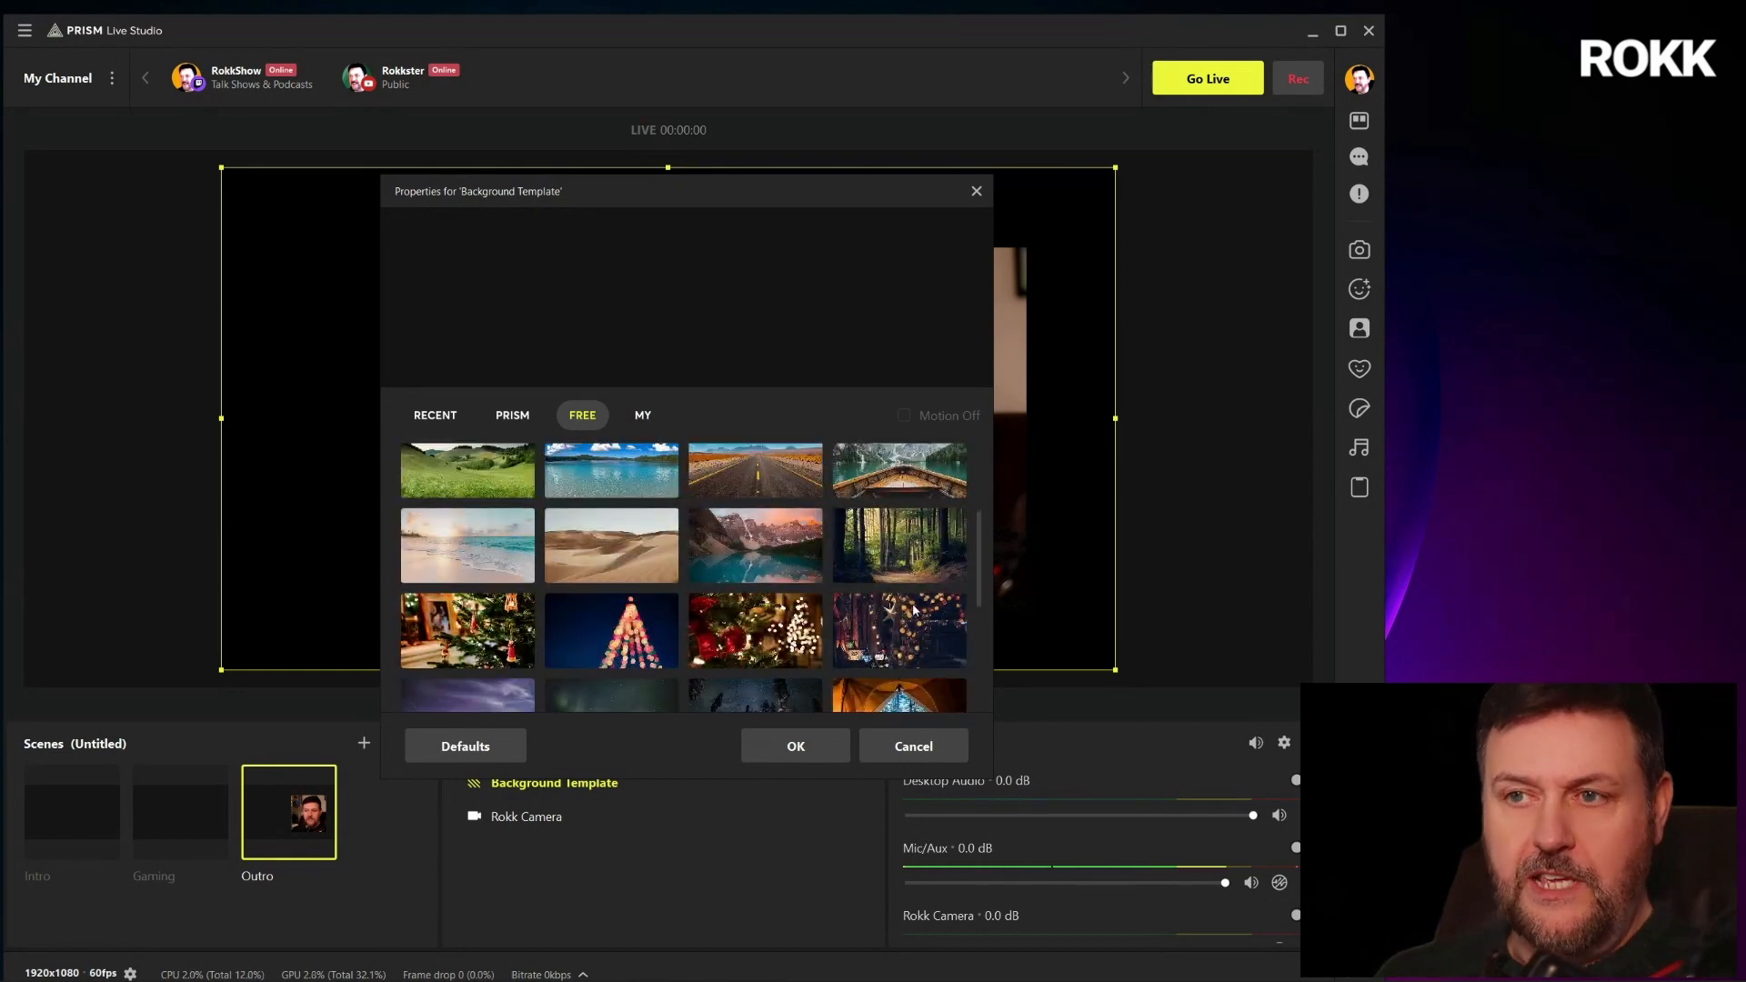
{"action": "scroll", "coordinate": [932, 621], "scroll_direction": "down", "scroll_amount": 2}
{"action": "scroll", "coordinate": [933, 621], "scroll_direction": "up", "scroll_amount": 8}
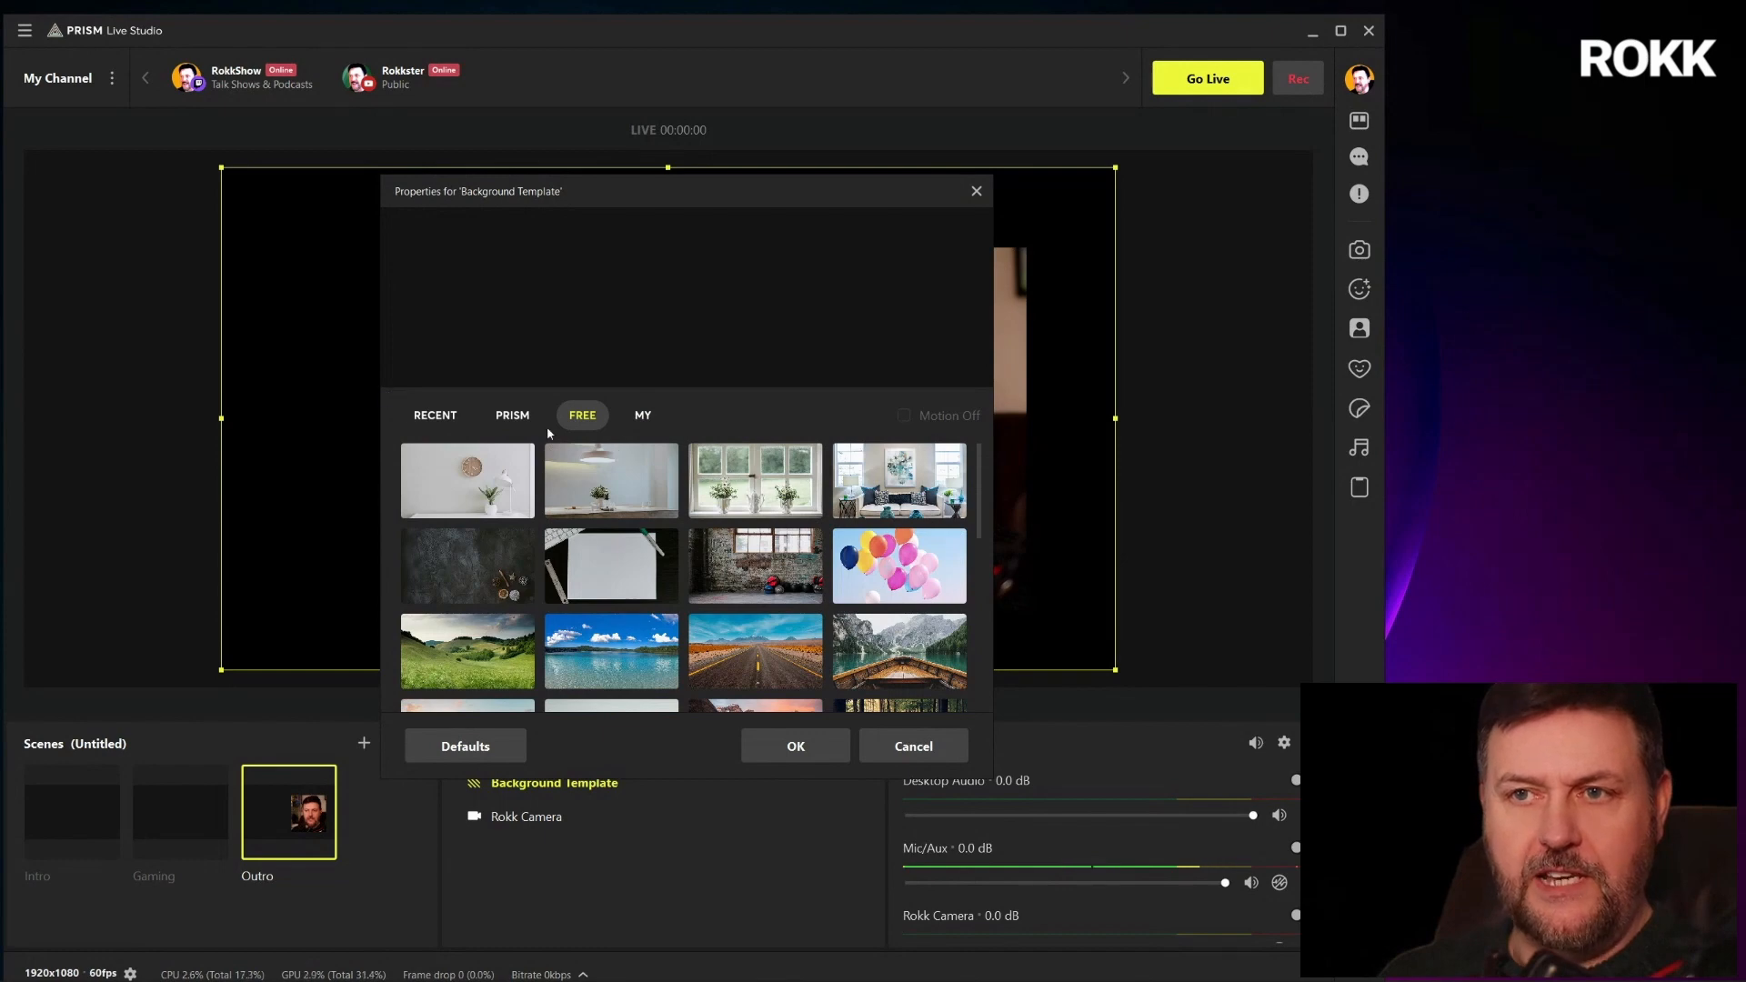
{"action": "left_click", "coordinate": [503, 421]}
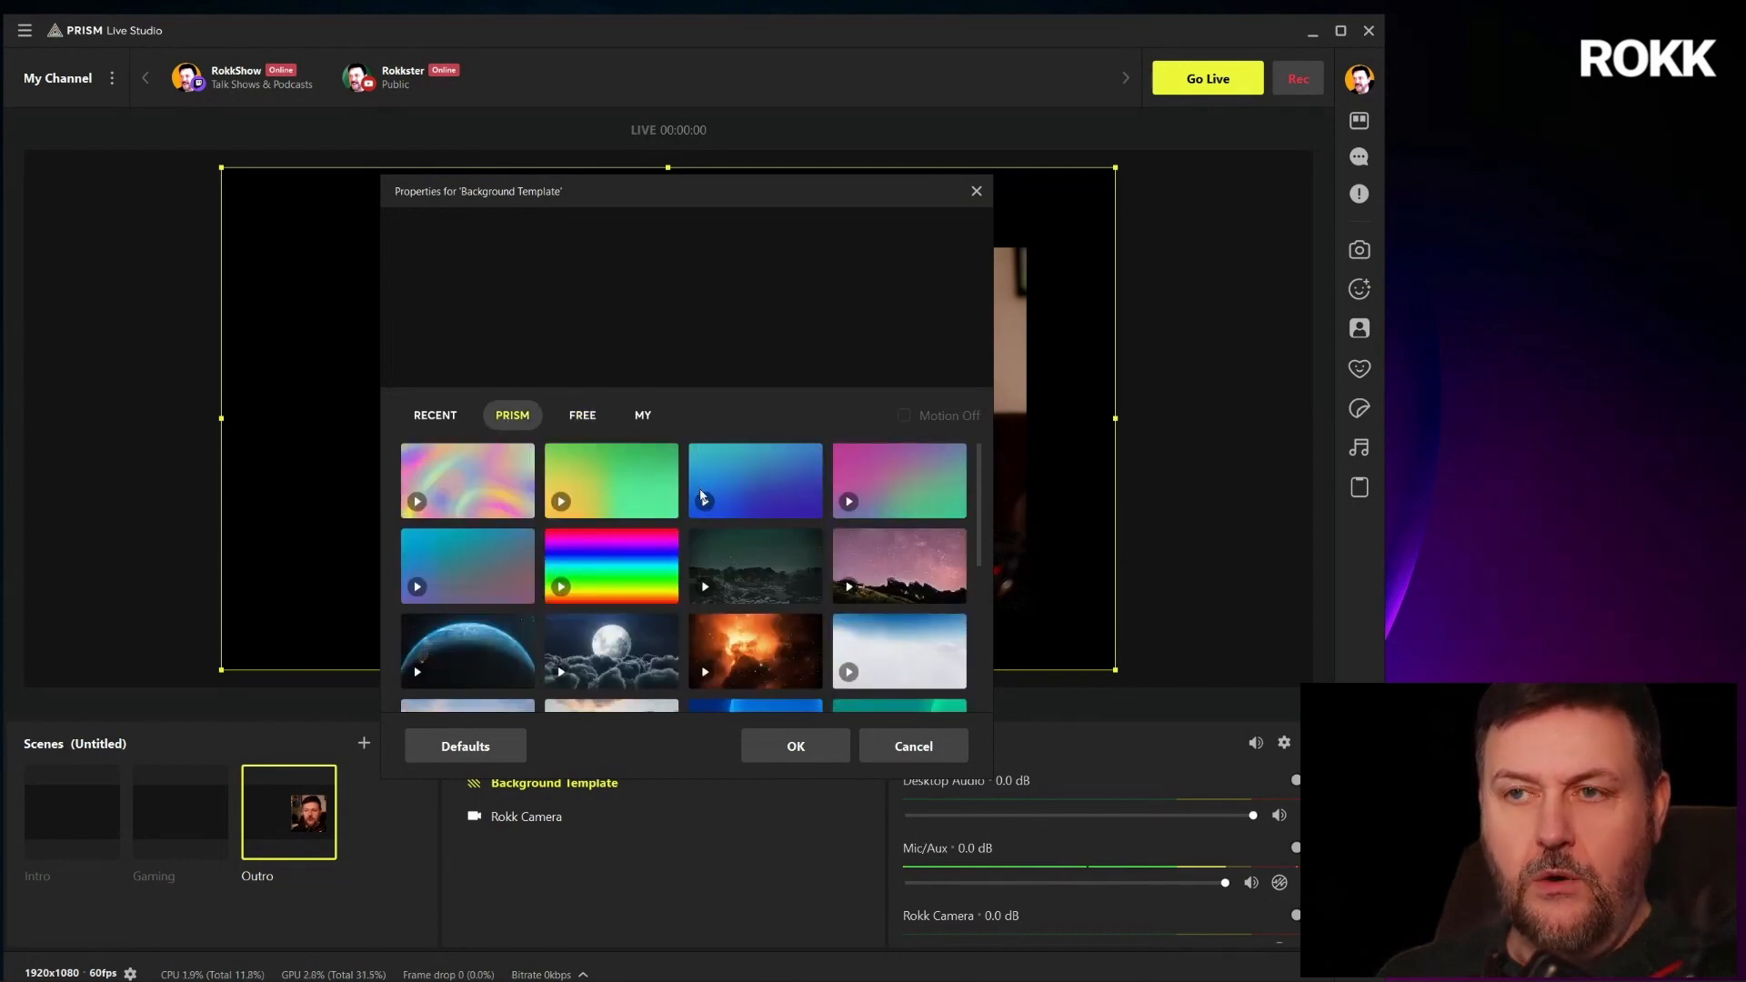
{"action": "scroll", "coordinate": [897, 496], "scroll_direction": "down", "scroll_amount": 4}
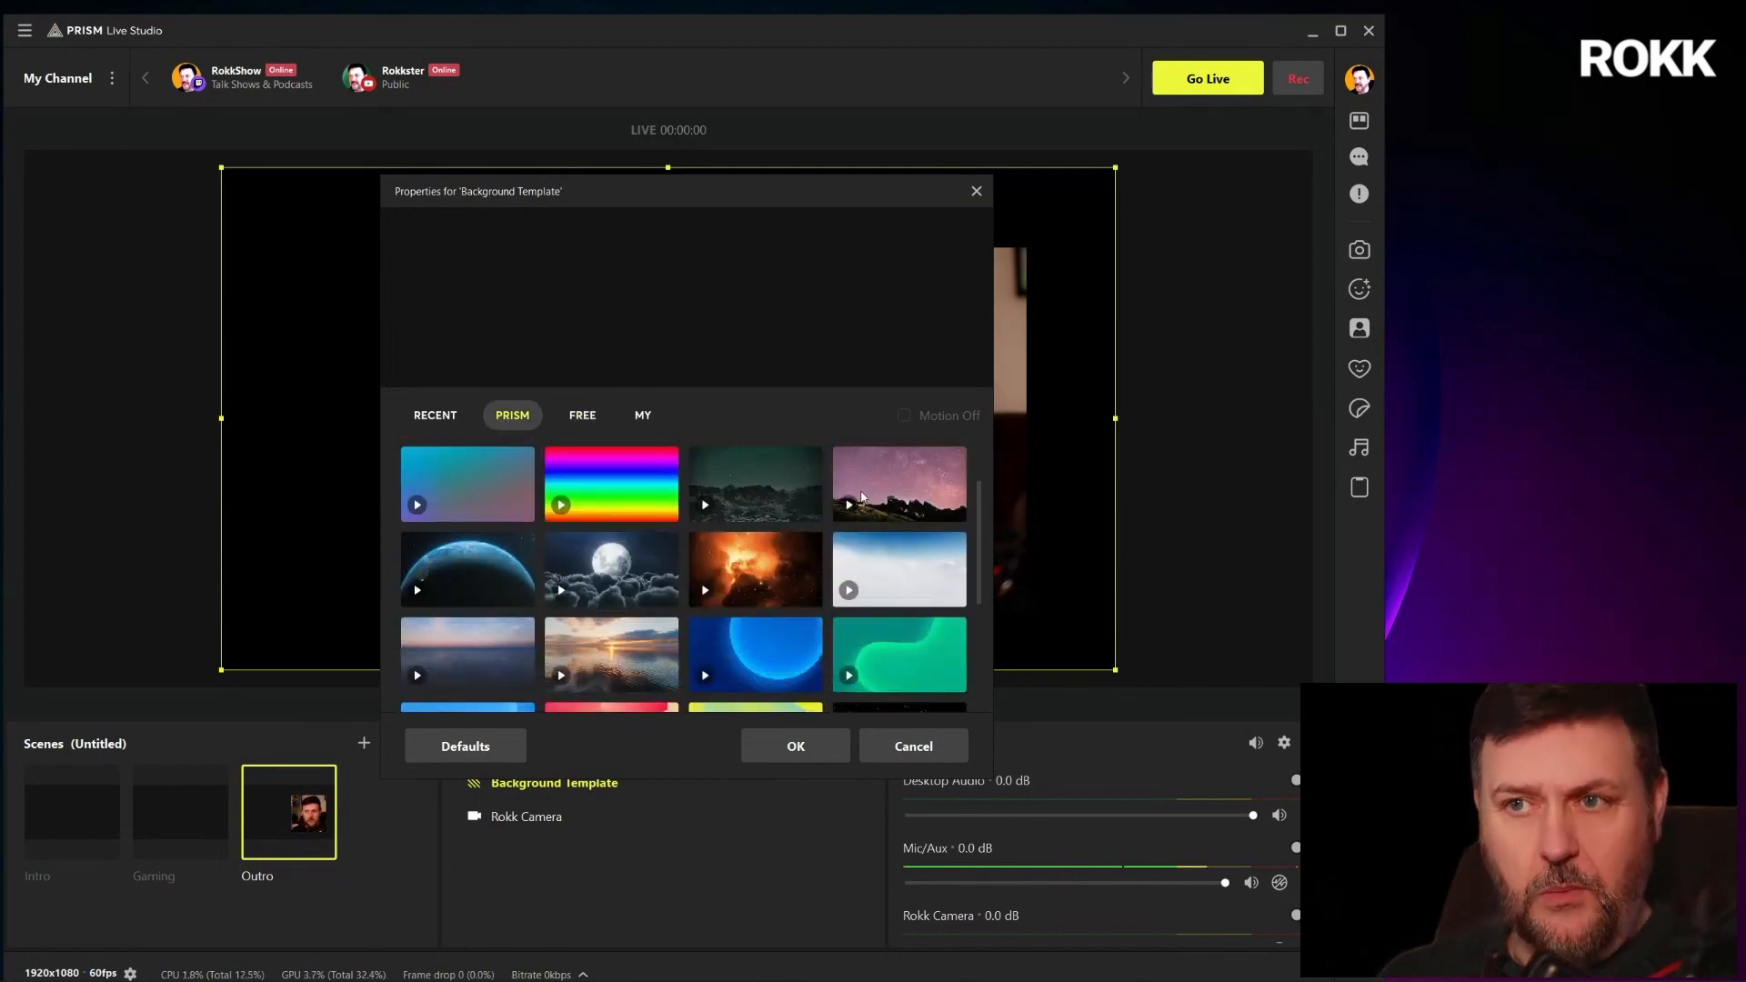
{"action": "scroll", "coordinate": [876, 508], "scroll_direction": "down", "scroll_amount": 2}
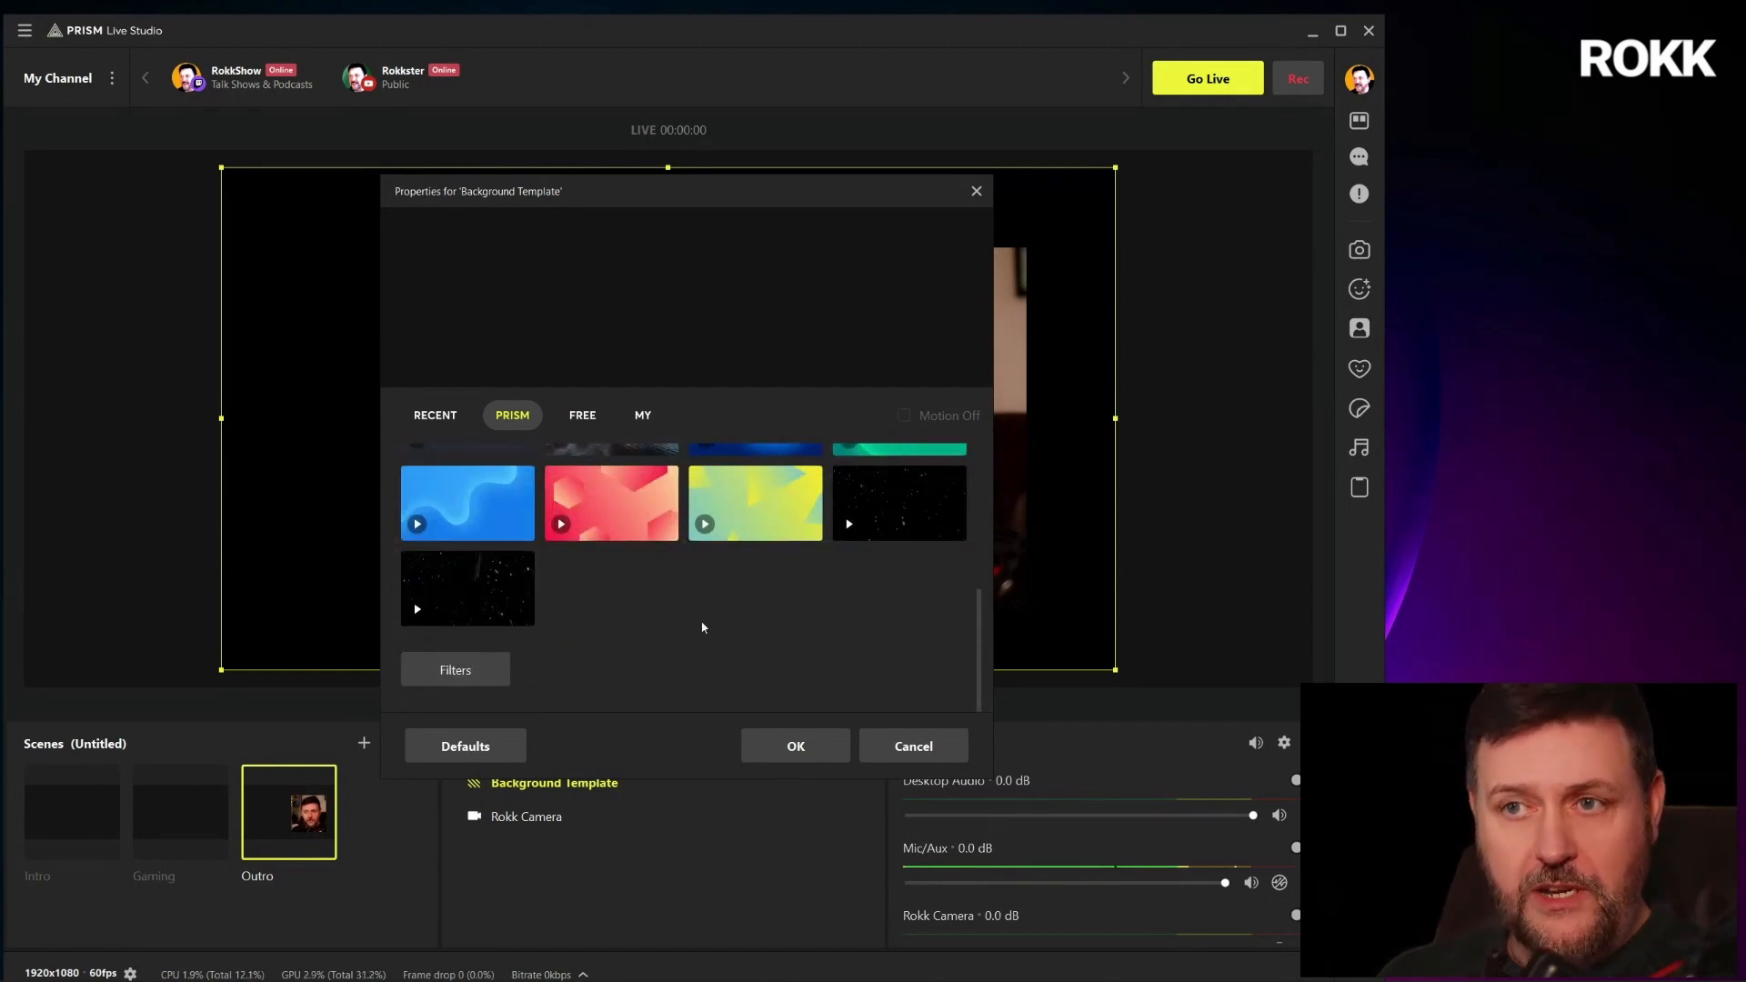
{"action": "scroll", "coordinate": [741, 614], "scroll_direction": "up", "scroll_amount": 2}
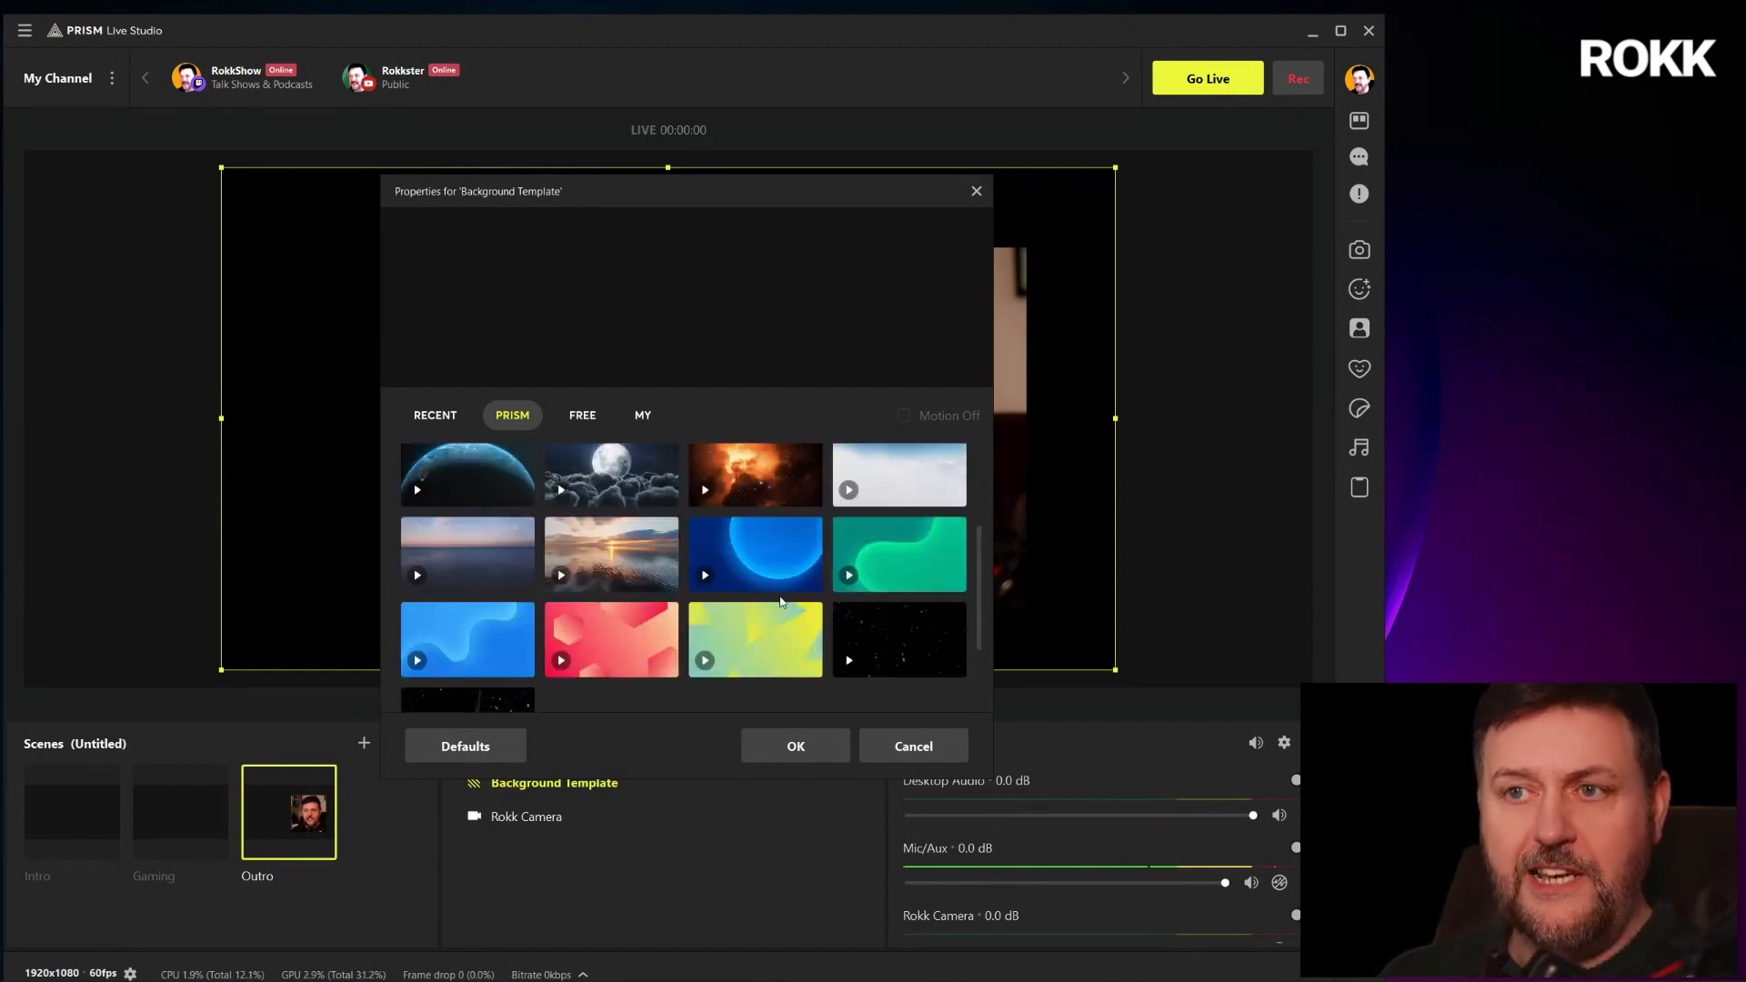
Try the animated PRISM backgrounds on the scene: sunset, Earth, moon, orange nebula, calm sea, blue circle and the two particle effects
{"action": "left_click", "coordinate": [619, 557]}
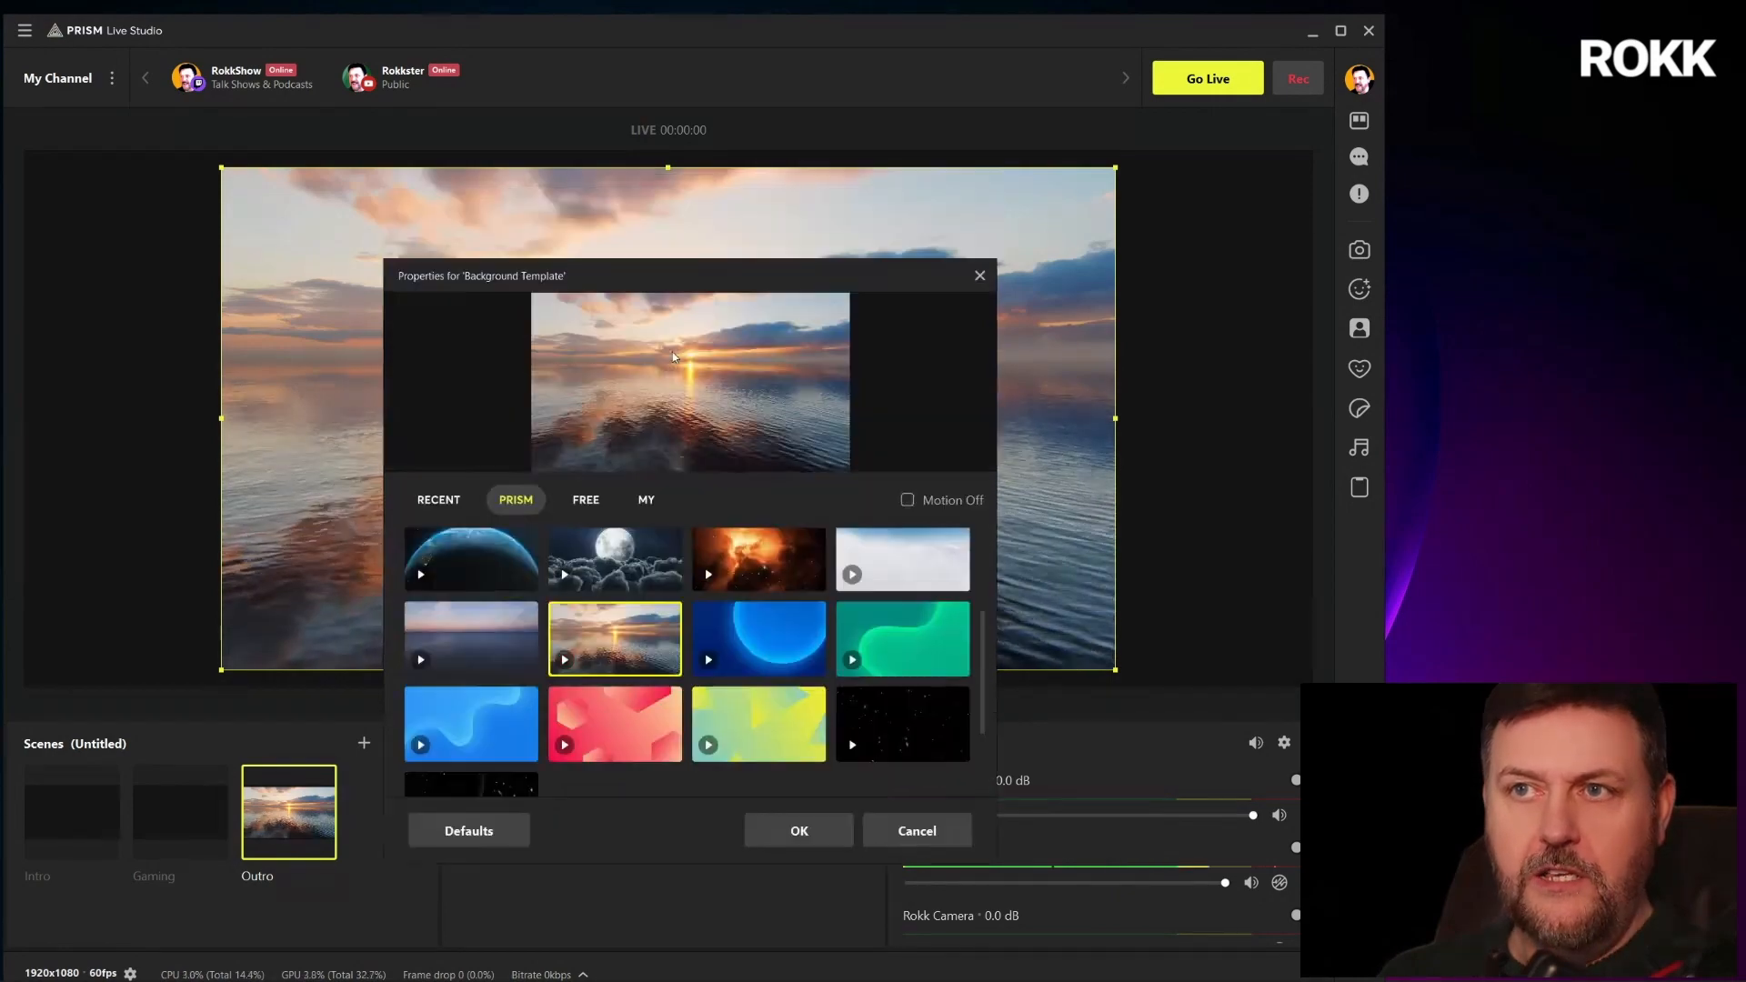
{"action": "left_click_drag", "start_coordinate": [673, 356], "coordinate": [1168, 103]}
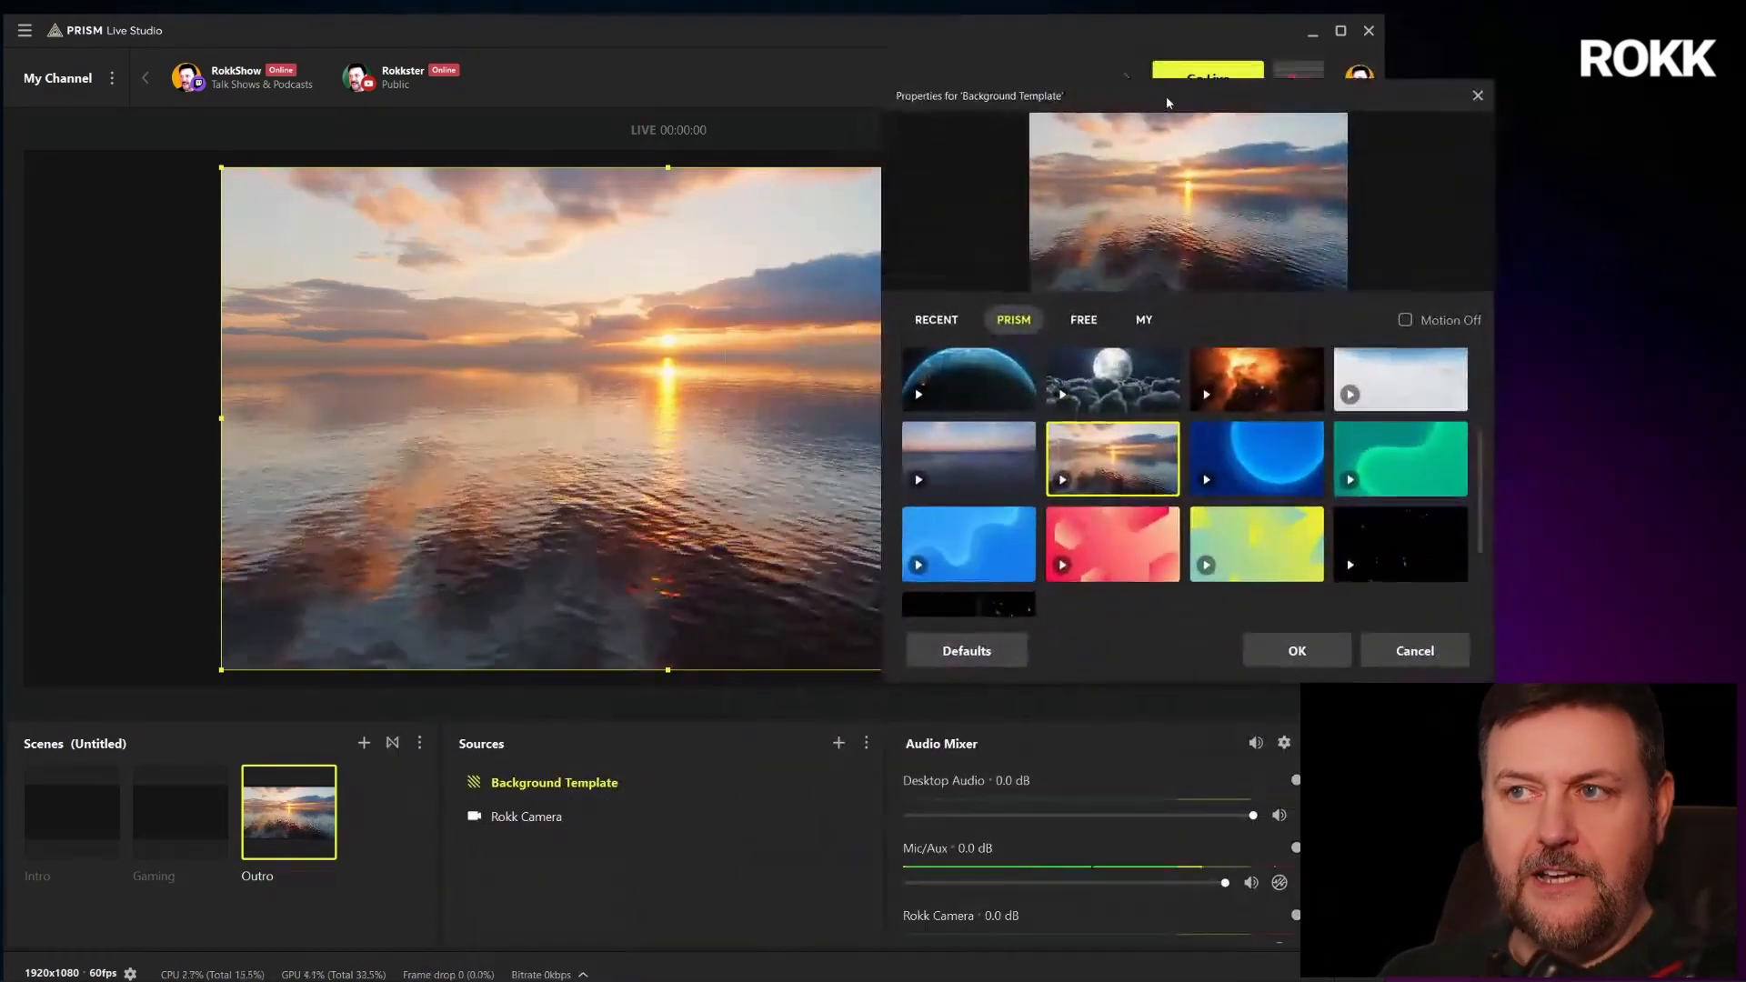
{"action": "left_click", "coordinate": [968, 377]}
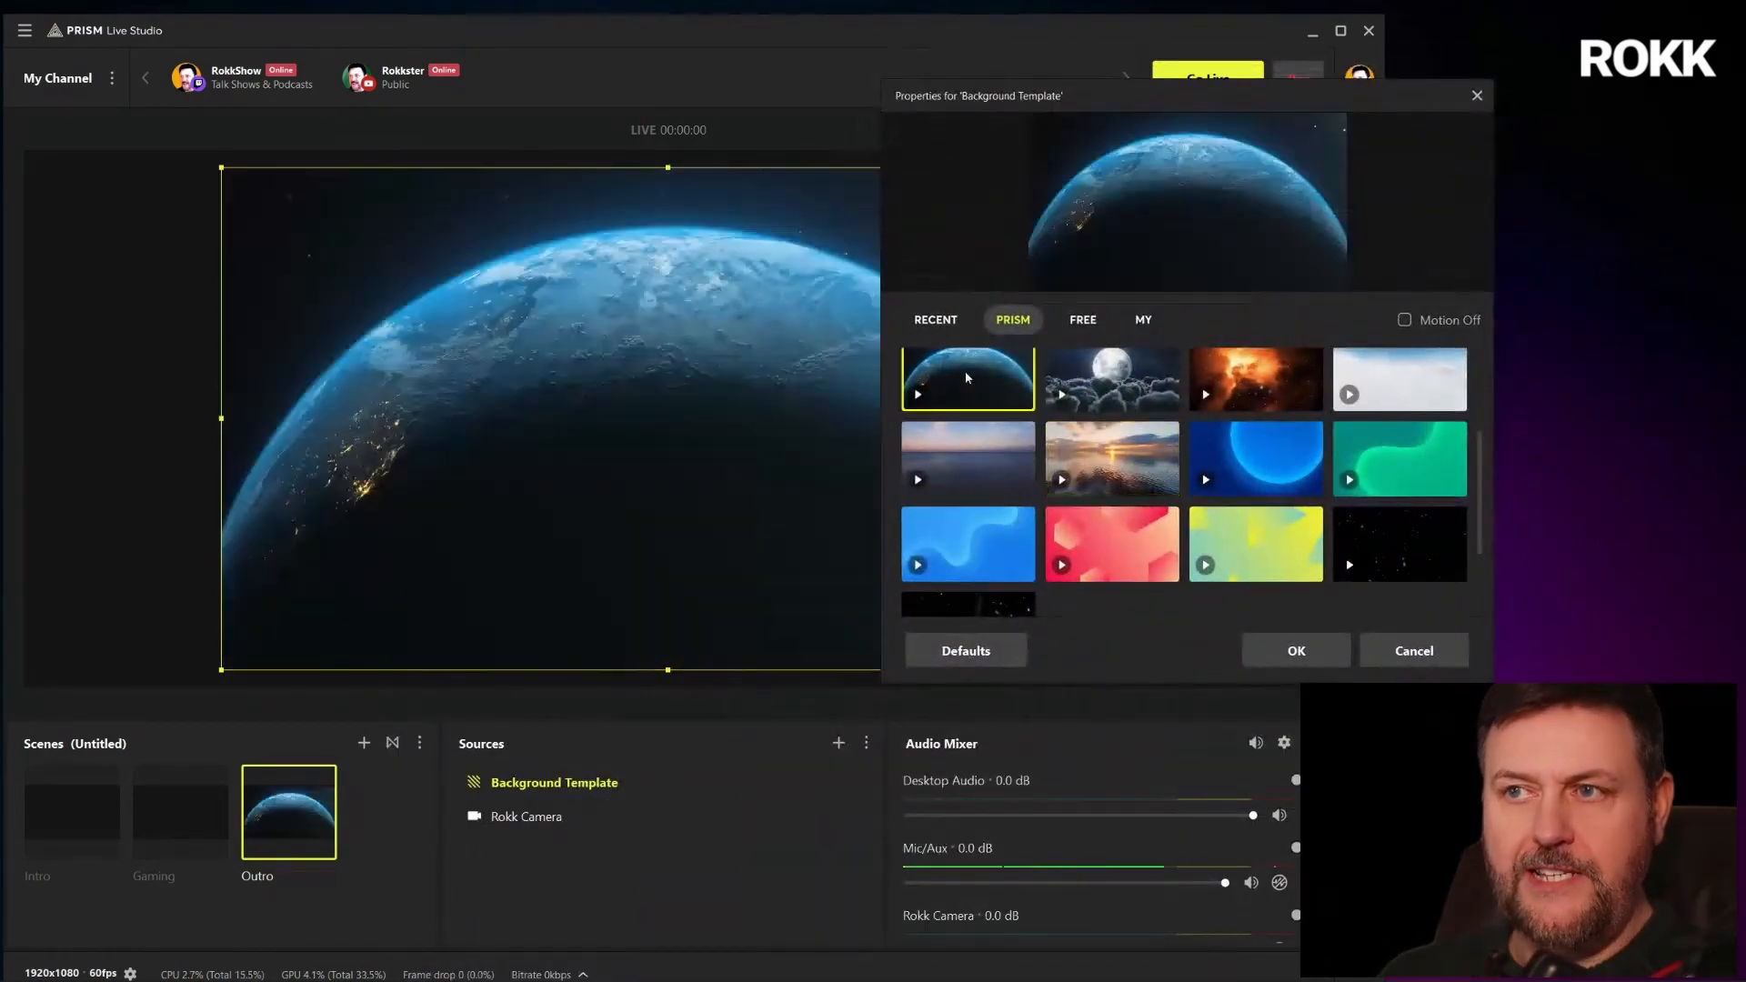
{"action": "left_click", "coordinate": [1125, 397]}
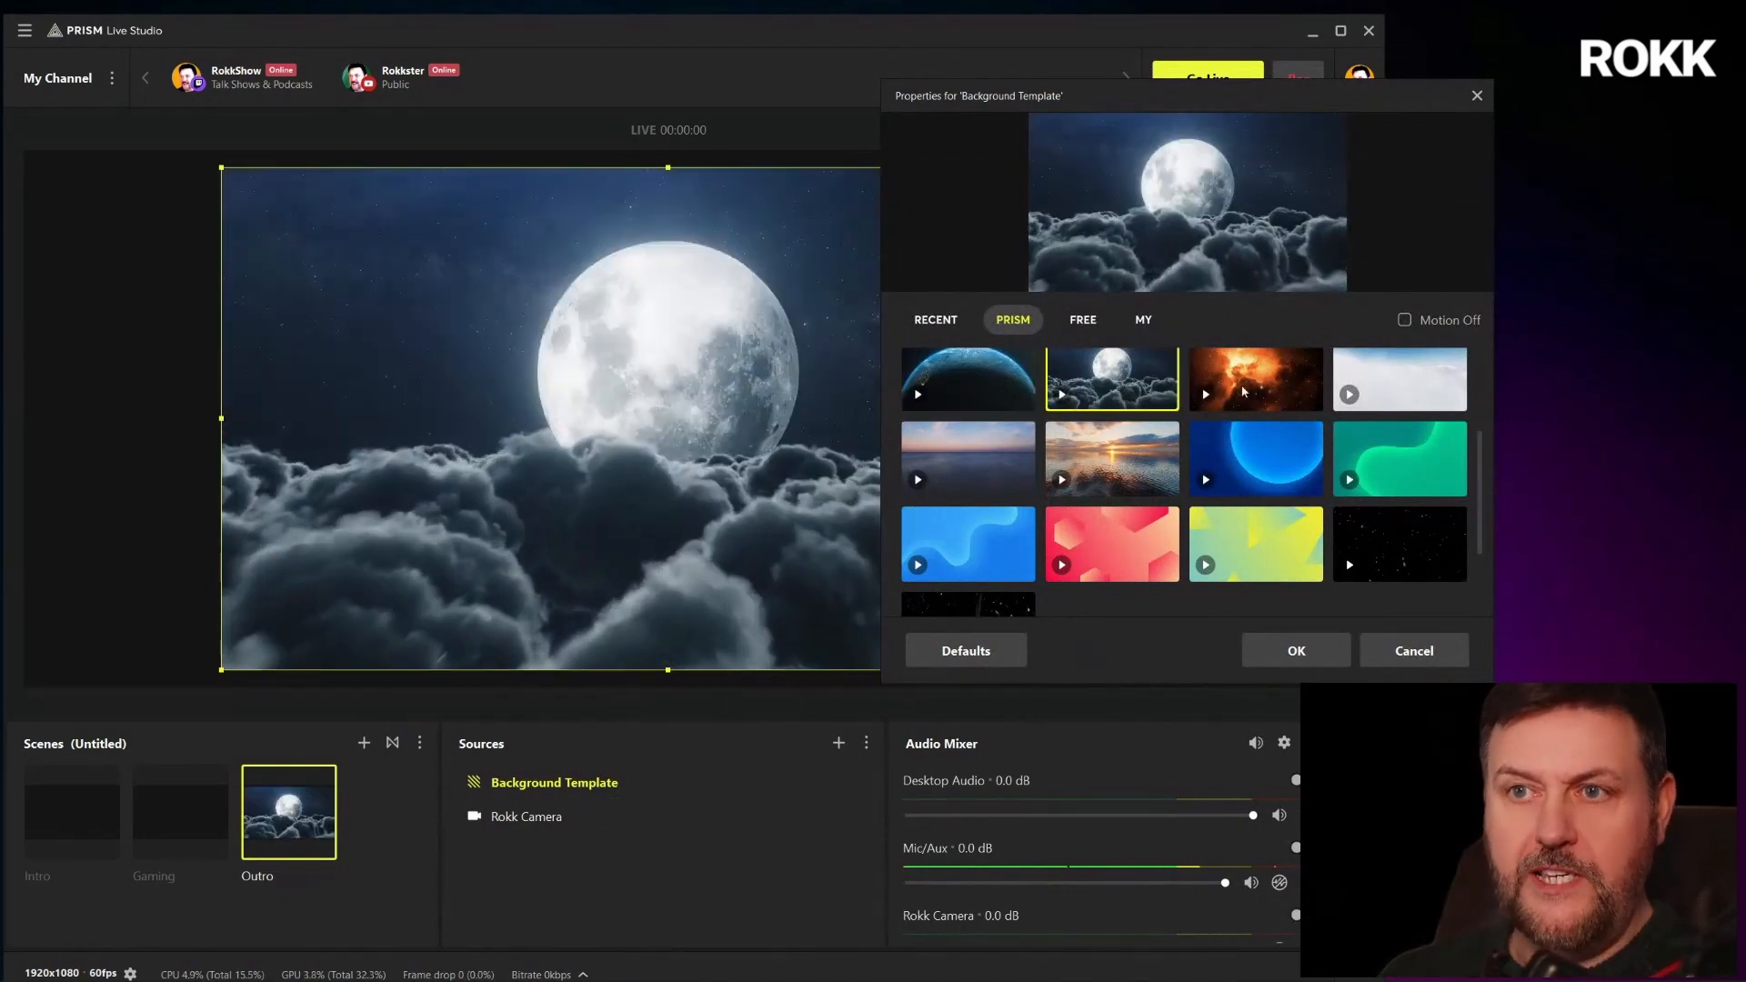
{"action": "left_click", "coordinate": [1243, 391]}
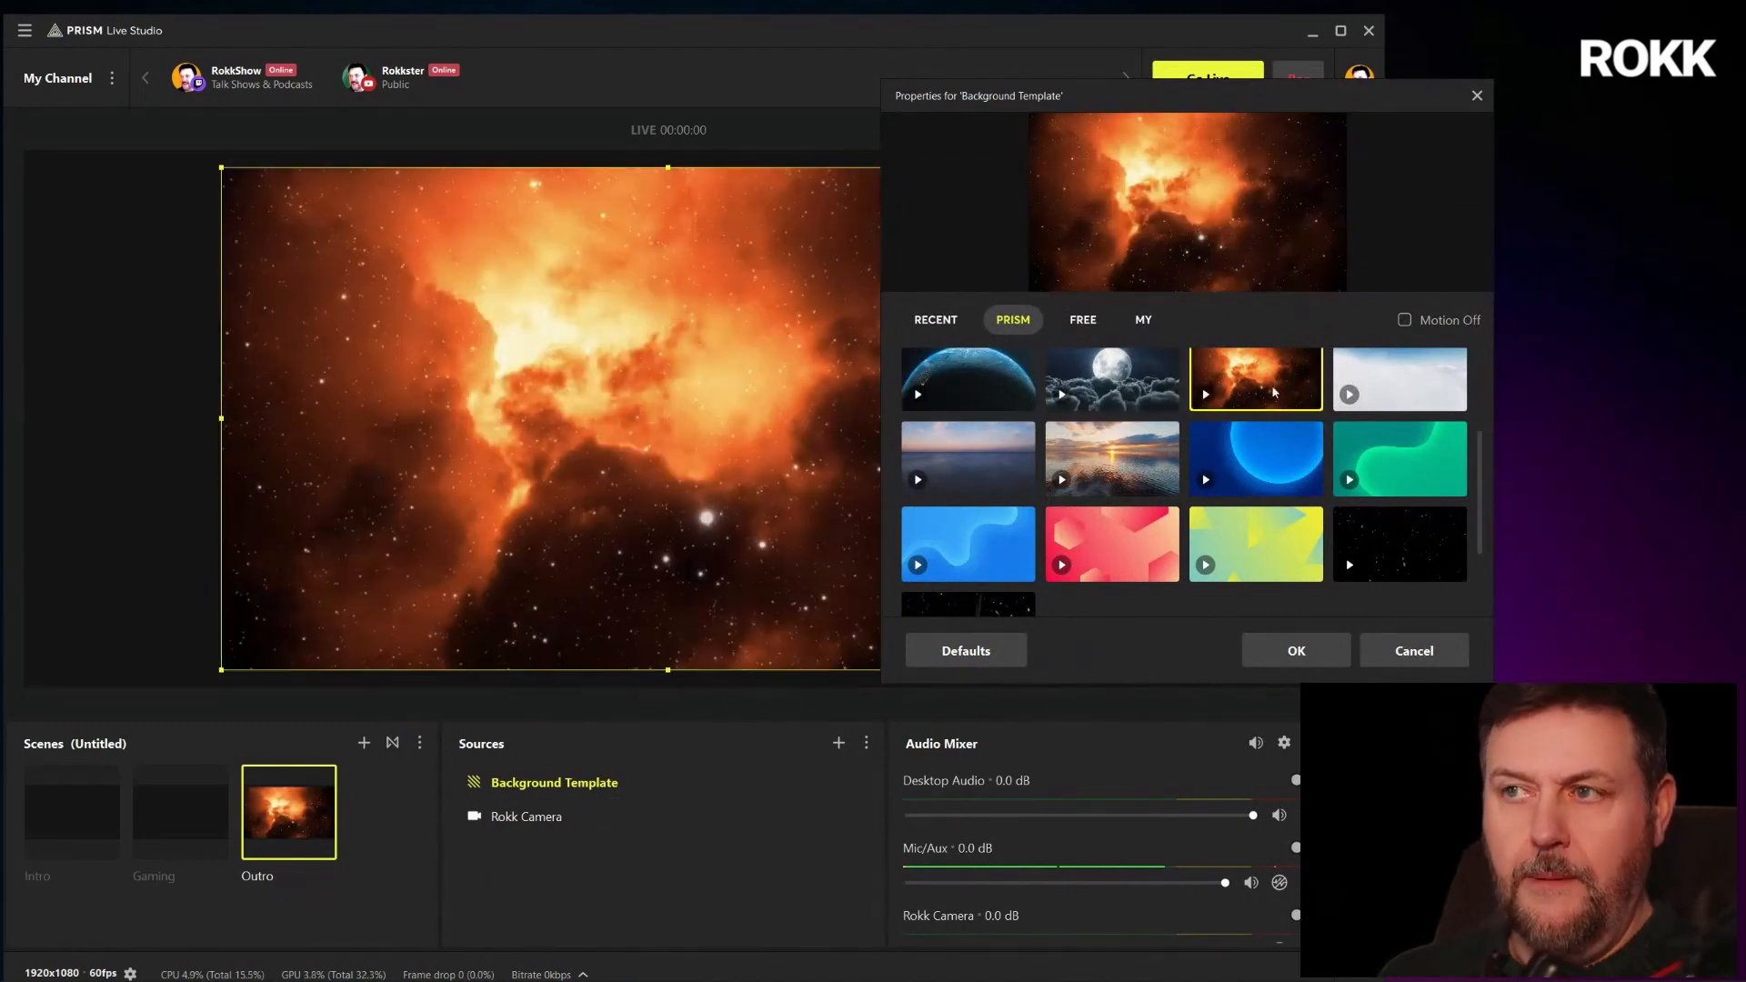
{"action": "left_click", "coordinate": [1007, 475]}
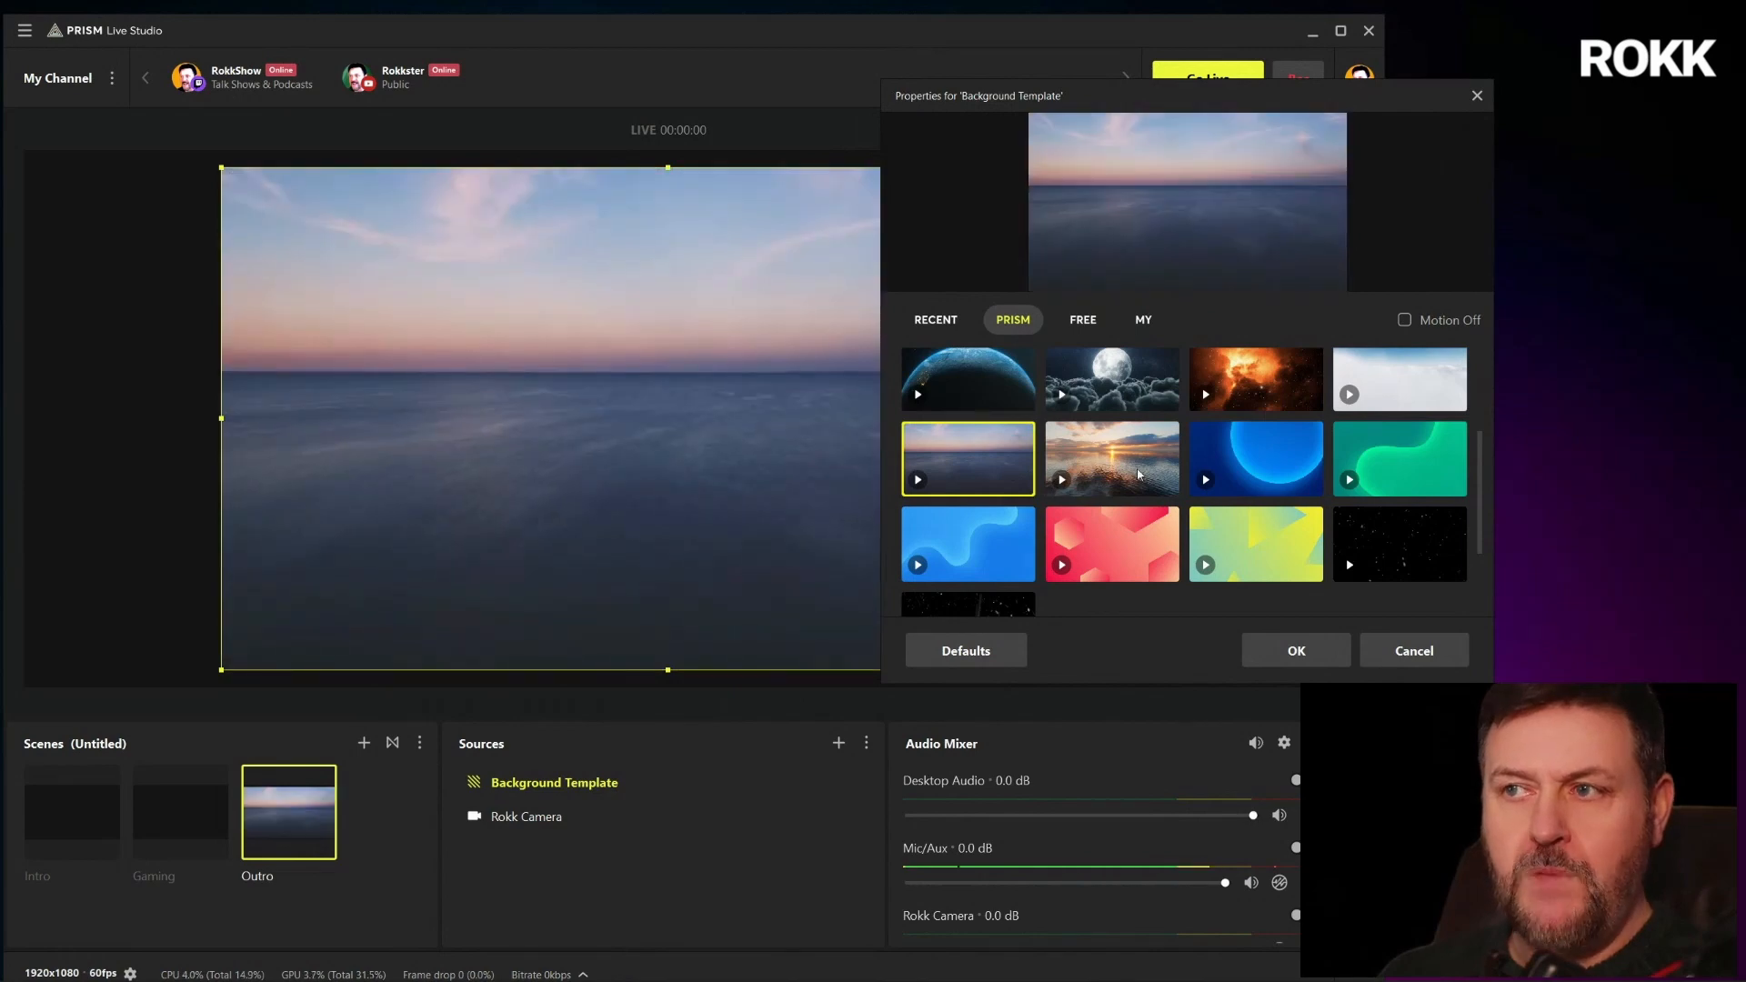
{"action": "left_click", "coordinate": [1300, 456]}
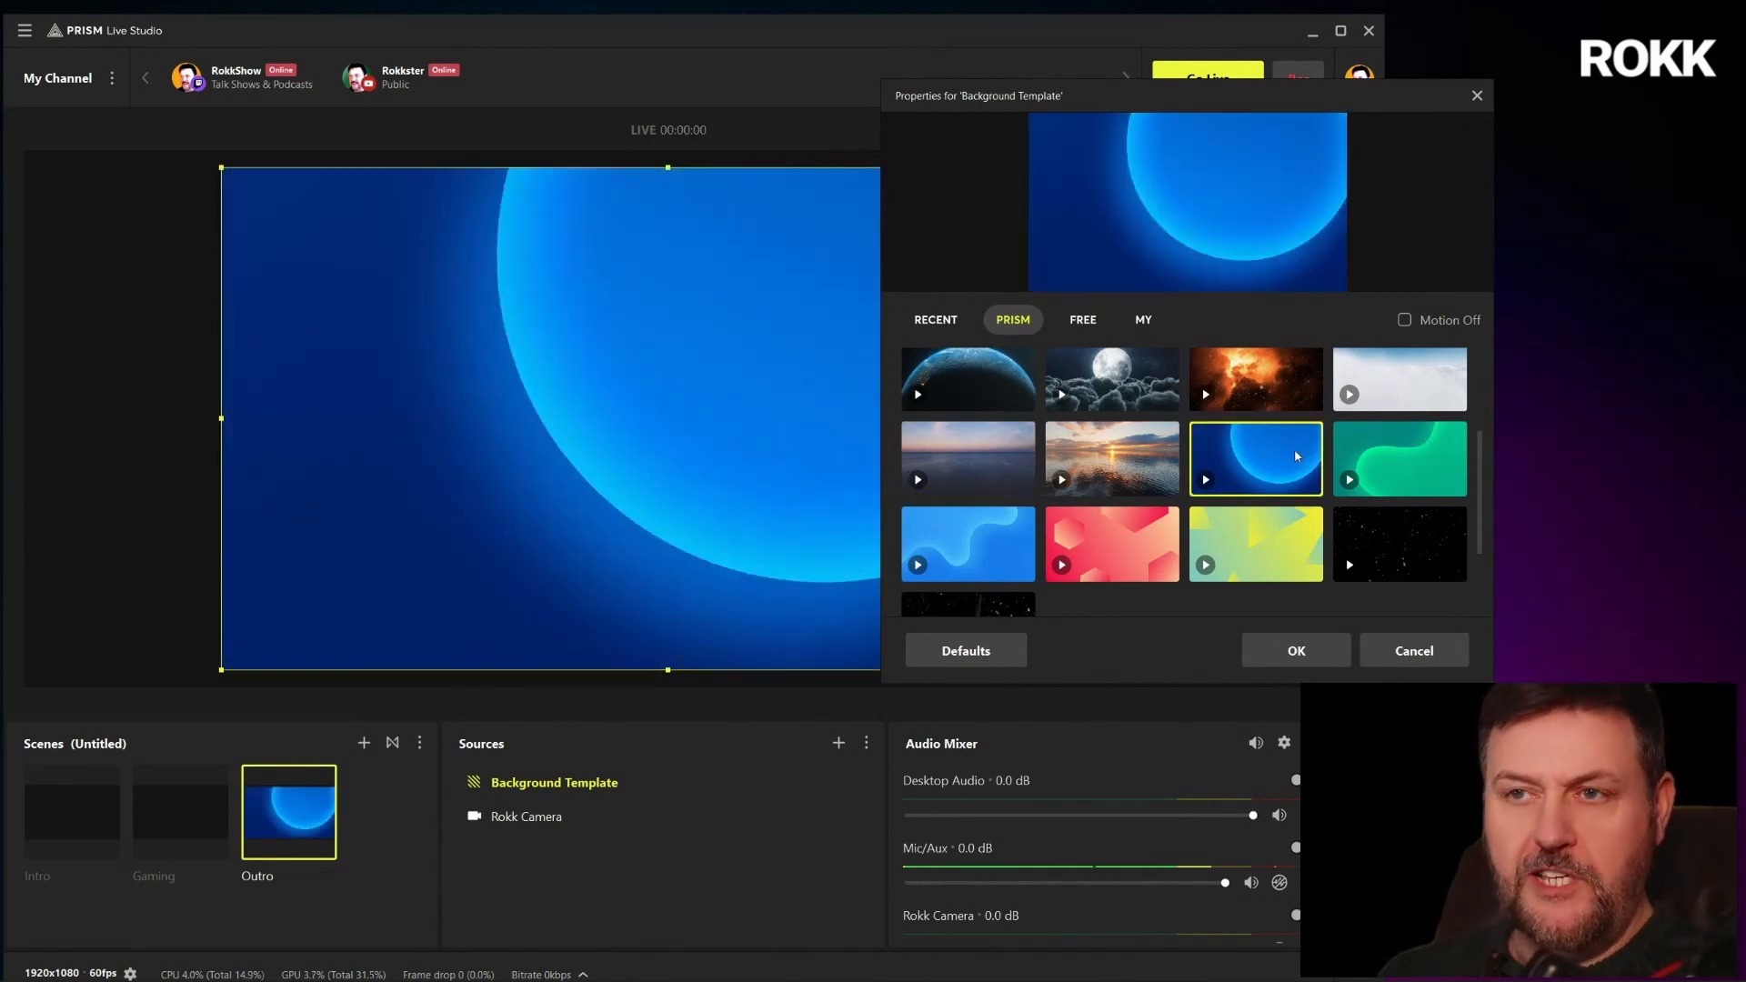
{"action": "left_click", "coordinate": [1398, 542]}
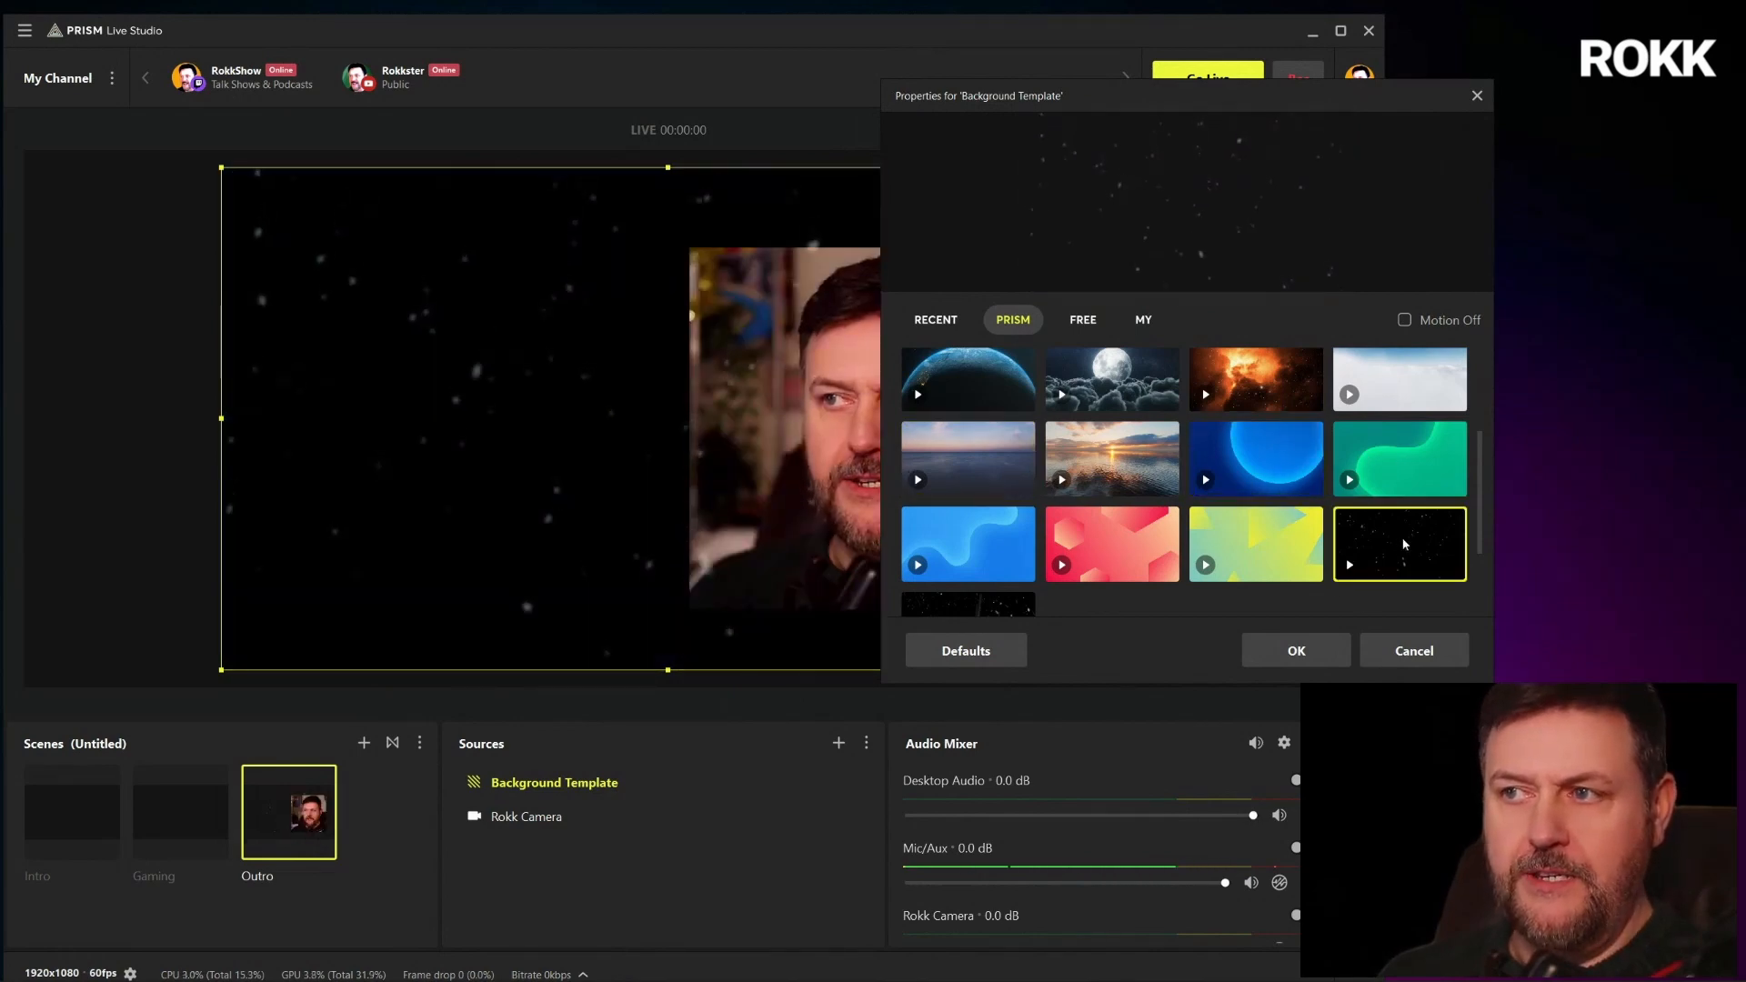
{"action": "left_click", "coordinate": [974, 595]}
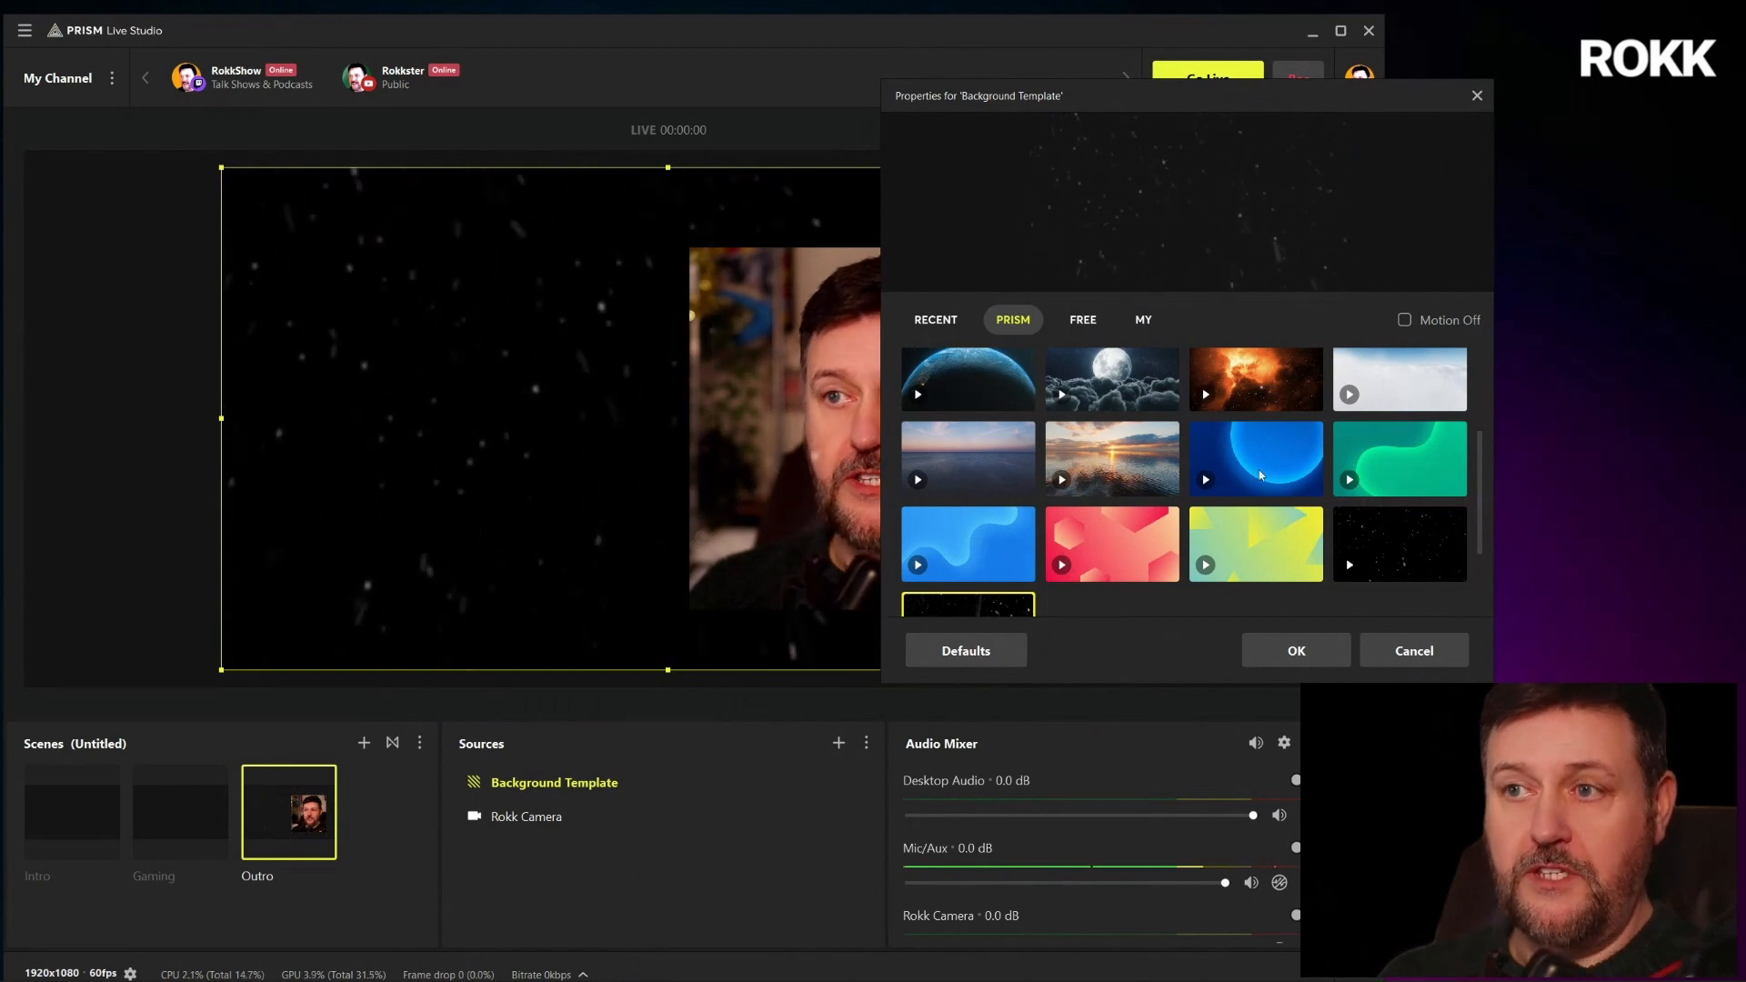
Try more animated PRISM backgrounds: pink starry sky, green night mountains, rainbow stripes, iridescent swirls and the magenta-green gradient
{"action": "scroll", "coordinate": [1346, 502], "scroll_direction": "up", "scroll_amount": 3}
{"action": "left_click", "coordinate": [1382, 436]}
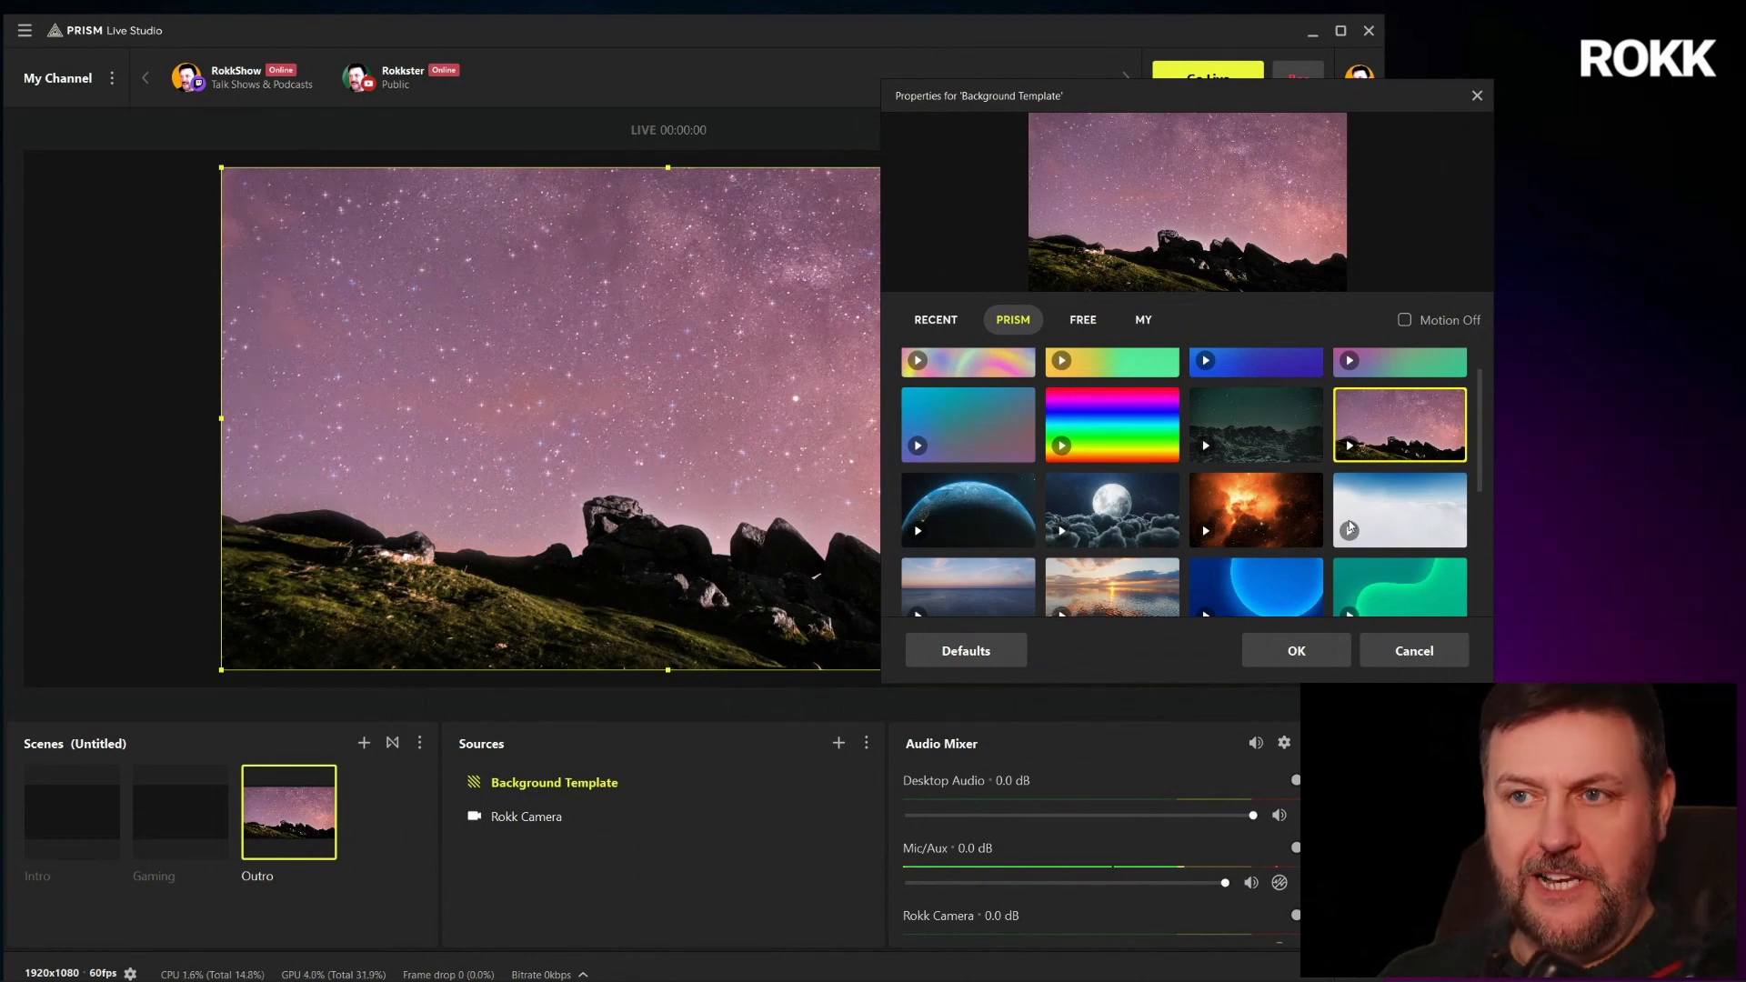
{"action": "left_click", "coordinate": [1242, 421]}
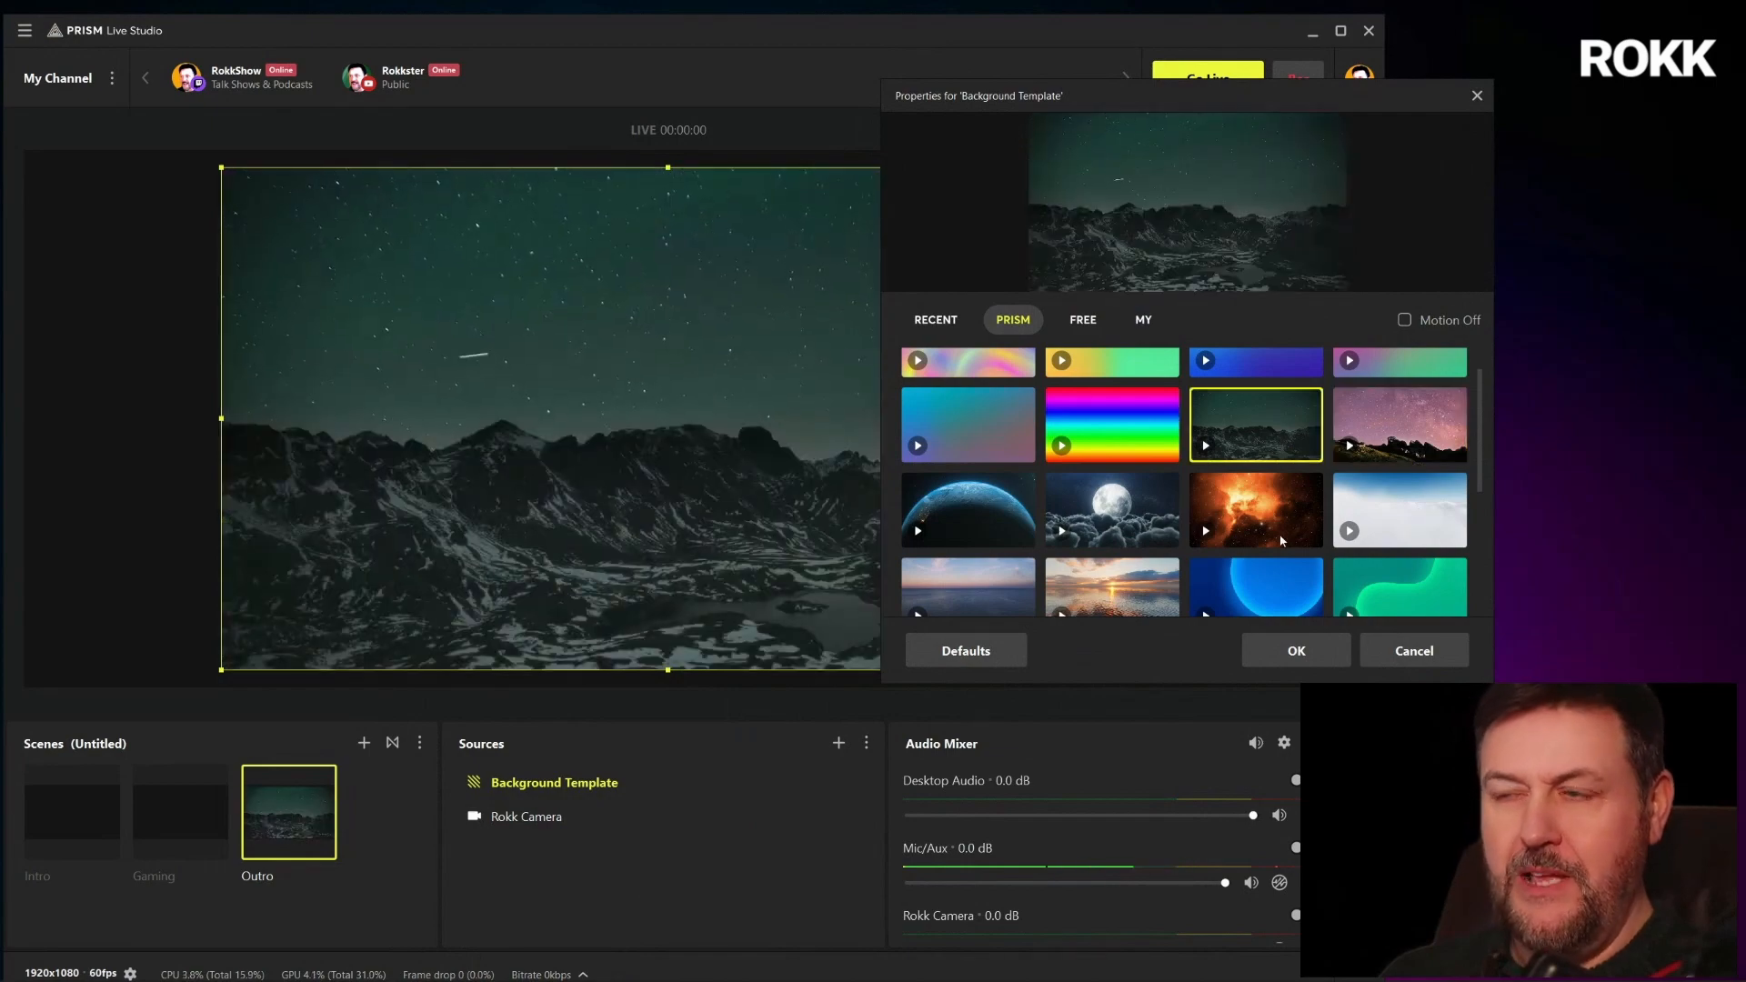
{"action": "left_click", "coordinate": [1416, 413]}
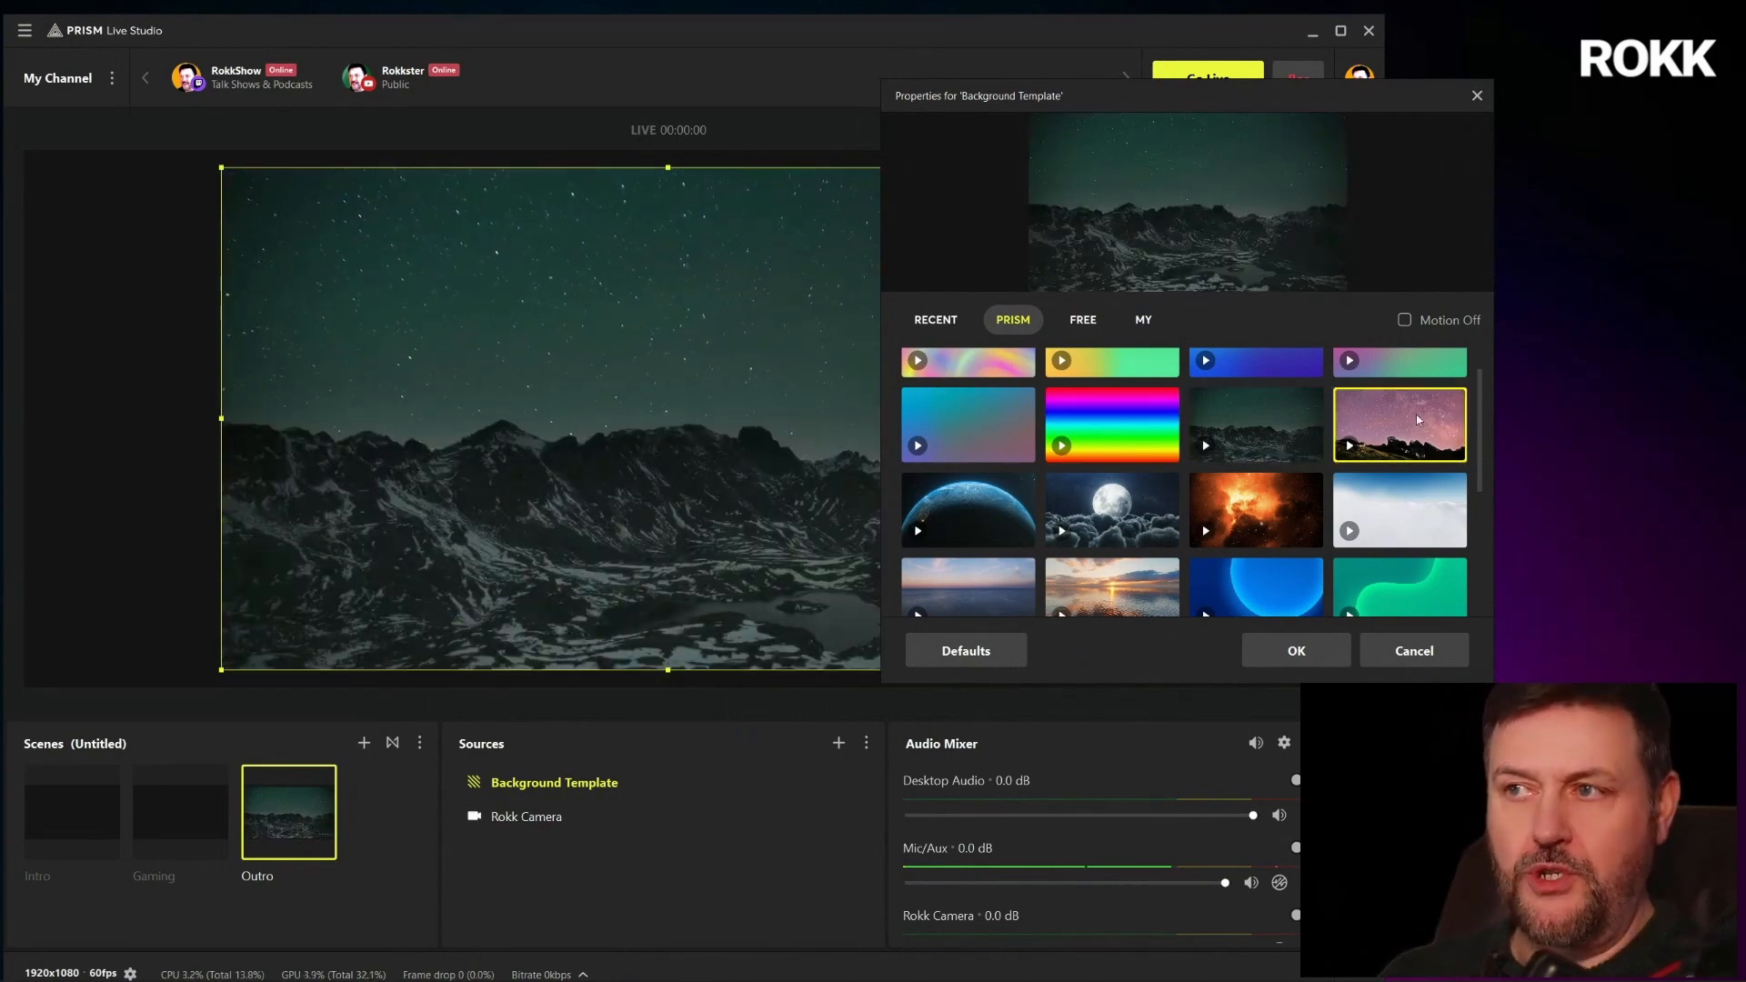
{"action": "left_click", "coordinate": [1267, 422]}
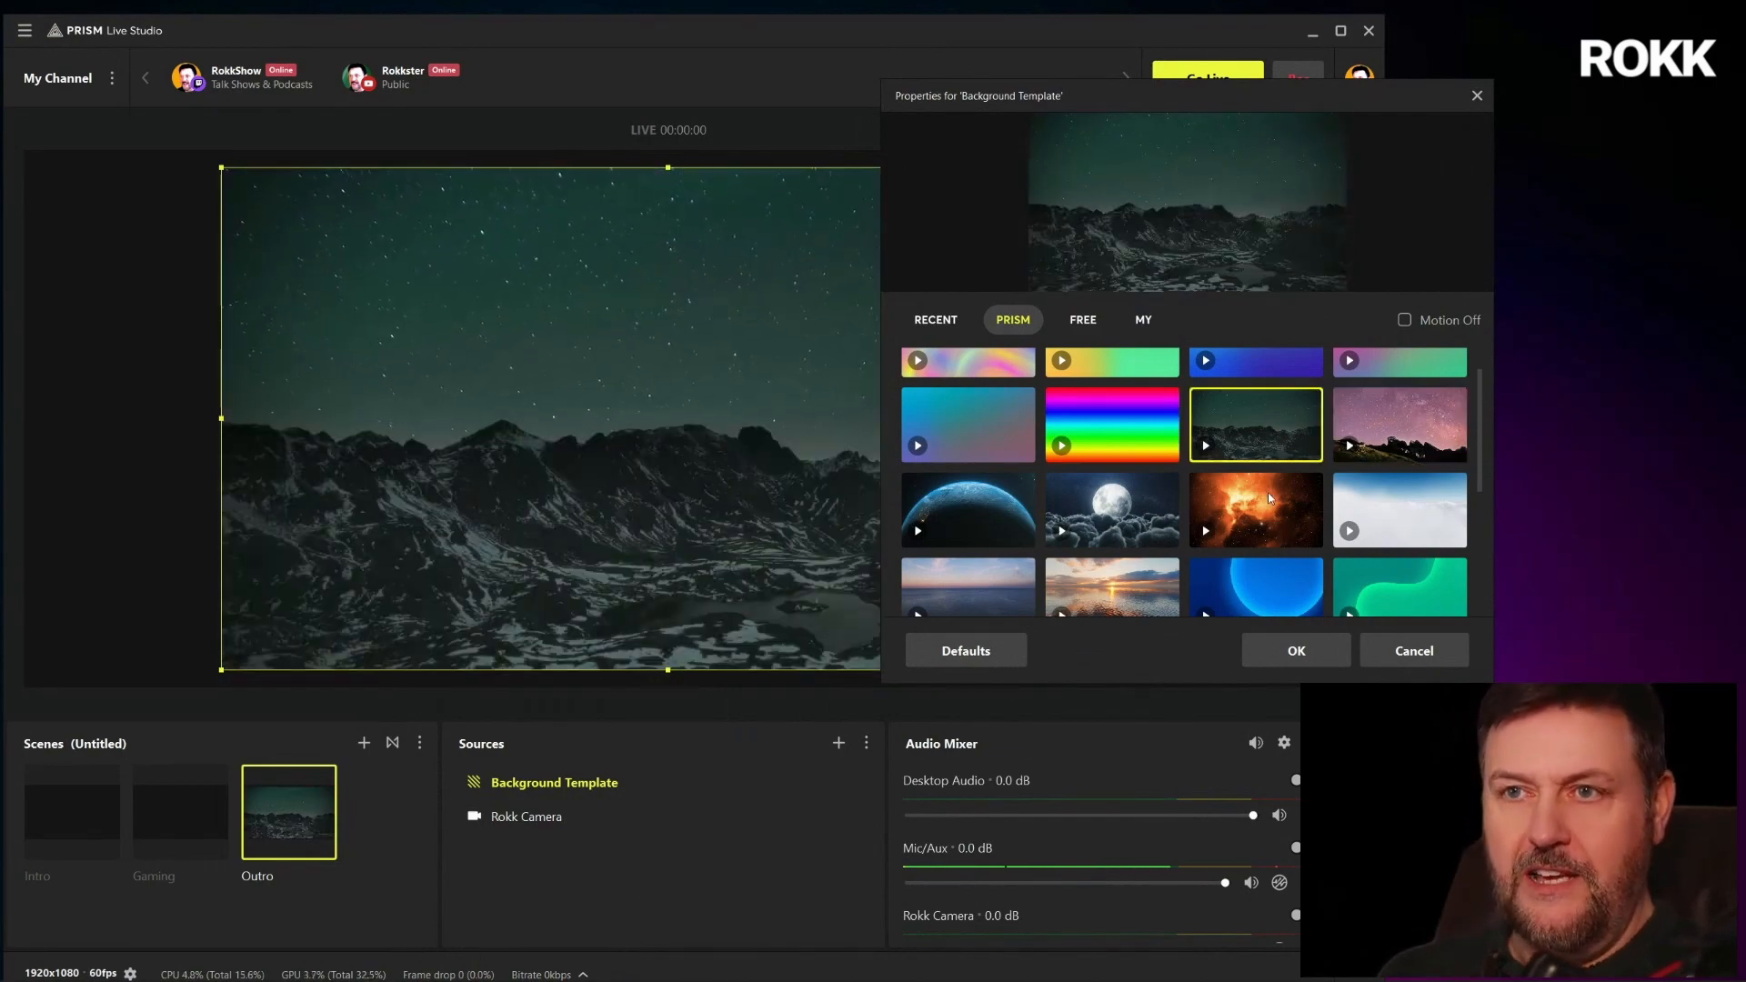
{"action": "scroll", "coordinate": [1183, 523], "scroll_direction": "up", "scroll_amount": 1}
{"action": "left_click", "coordinate": [1146, 482]}
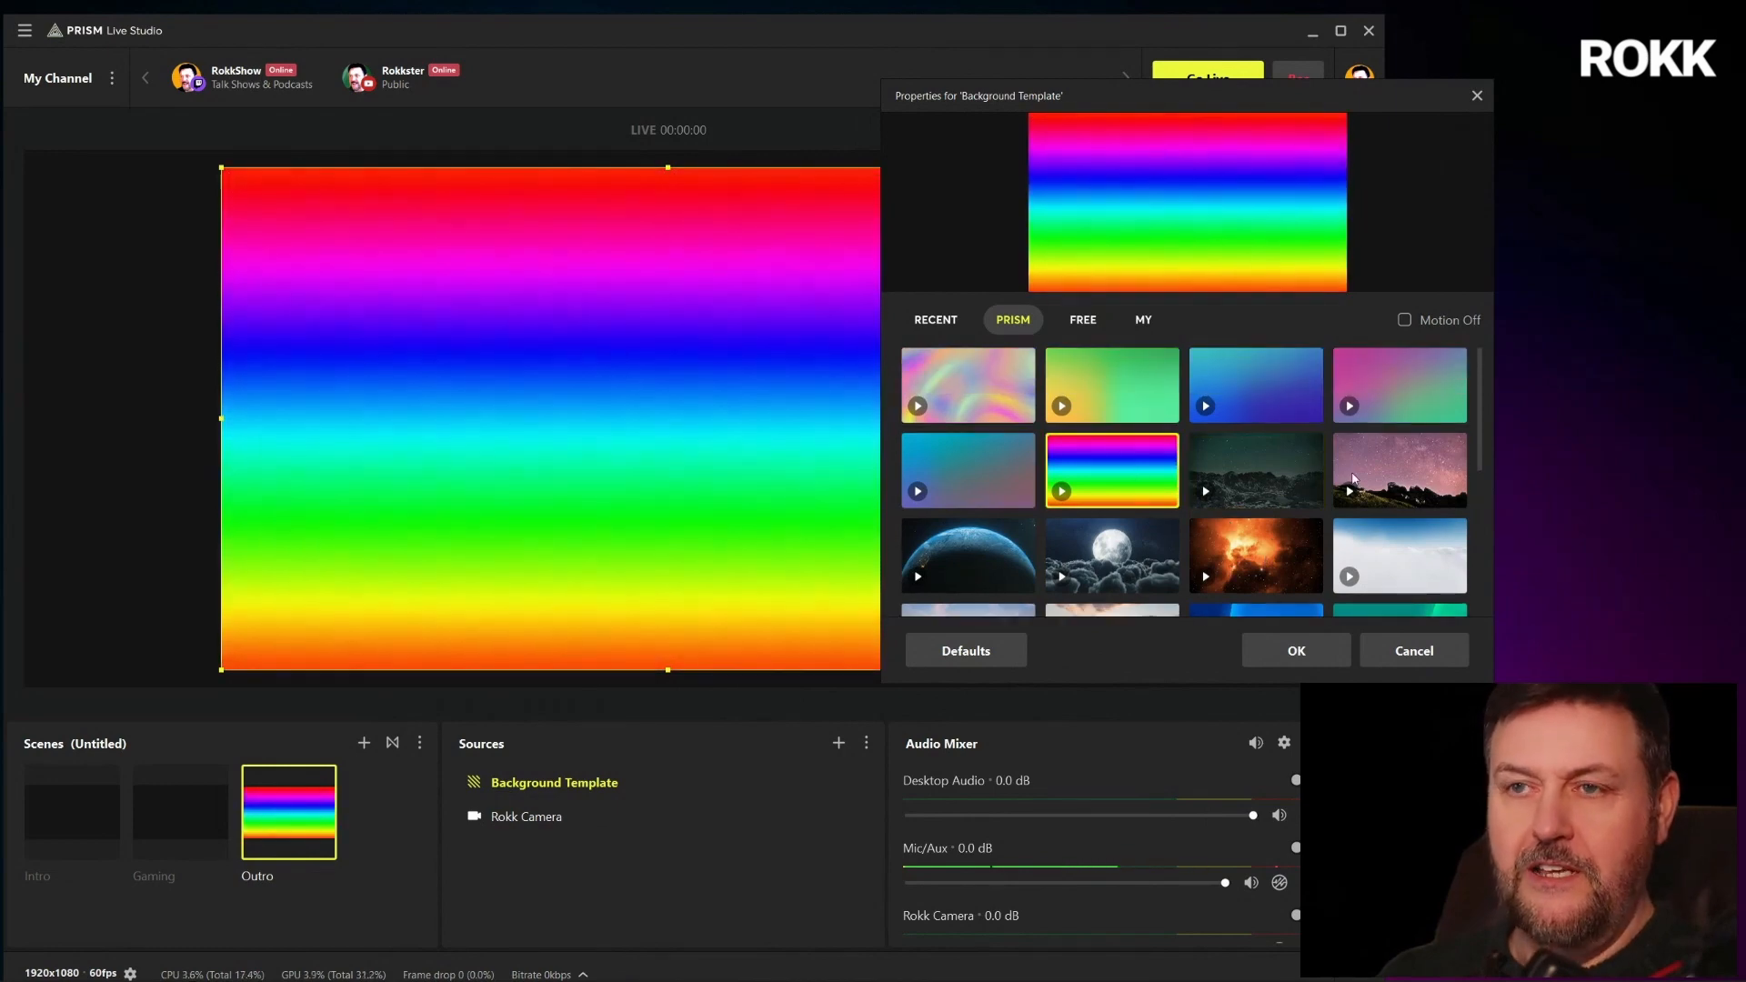
{"action": "left_click", "coordinate": [968, 385]}
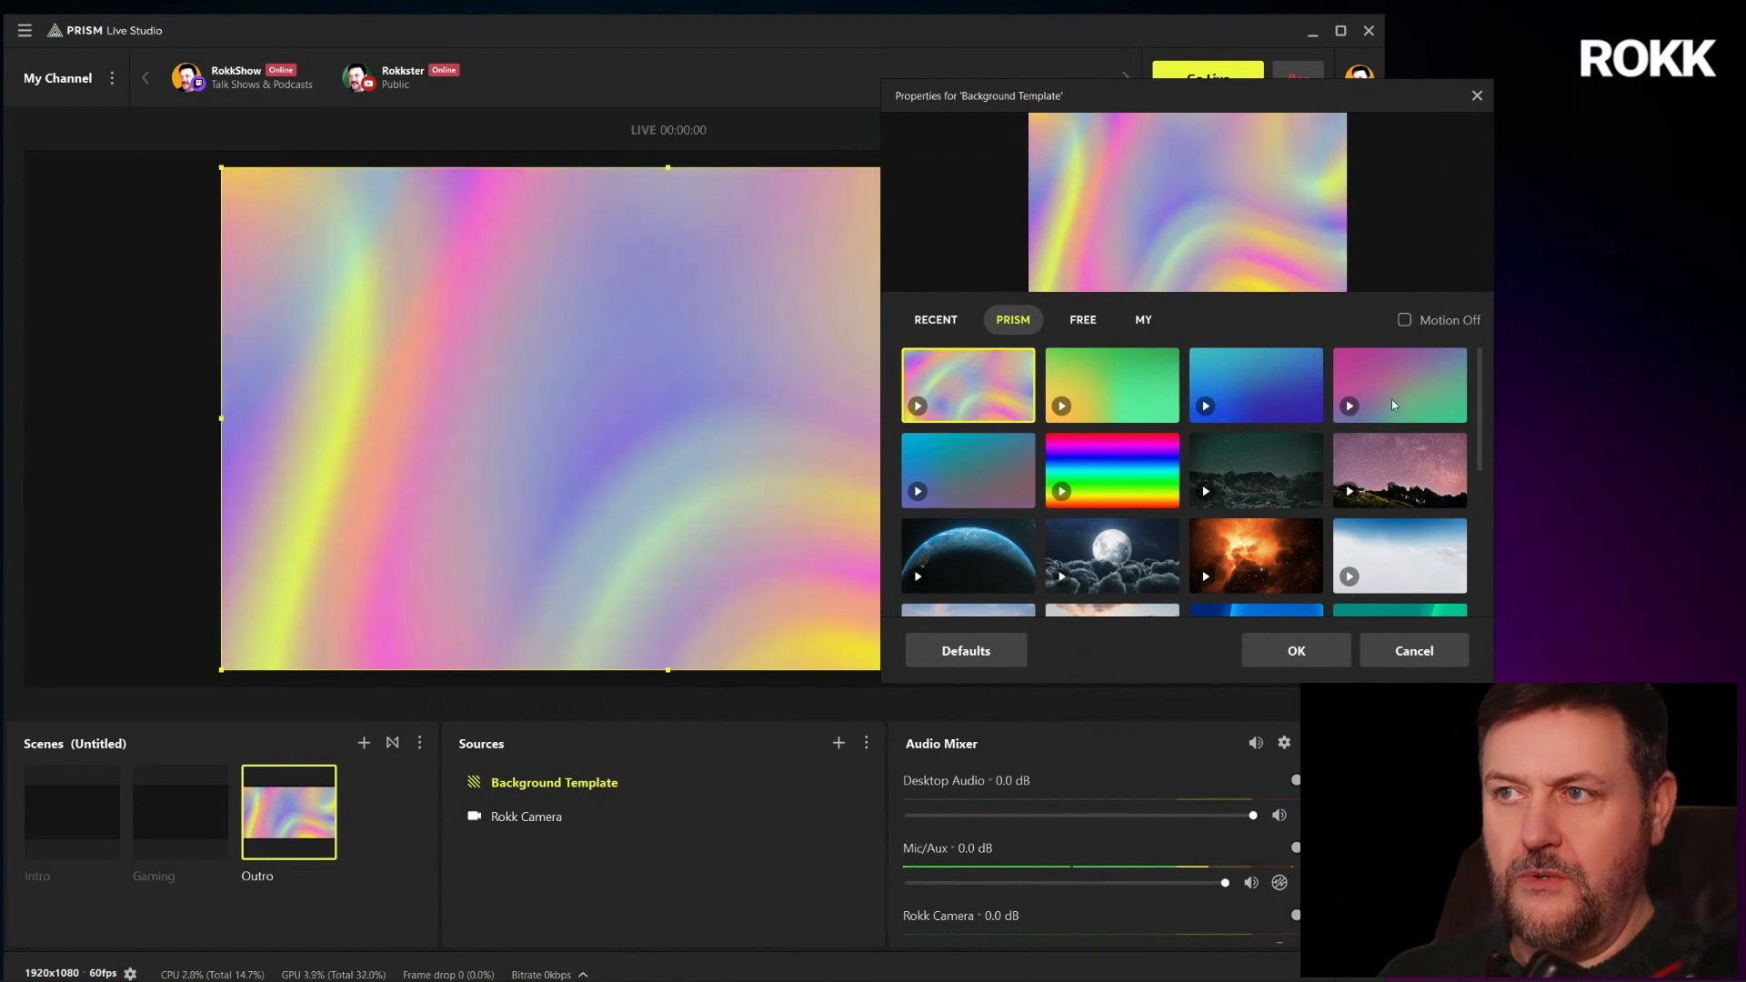
{"action": "left_click", "coordinate": [1344, 380]}
Try the Motion Off option on the magenta-green gradient and the moon-over-clouds background
{"action": "left_click", "coordinate": [1405, 321]}
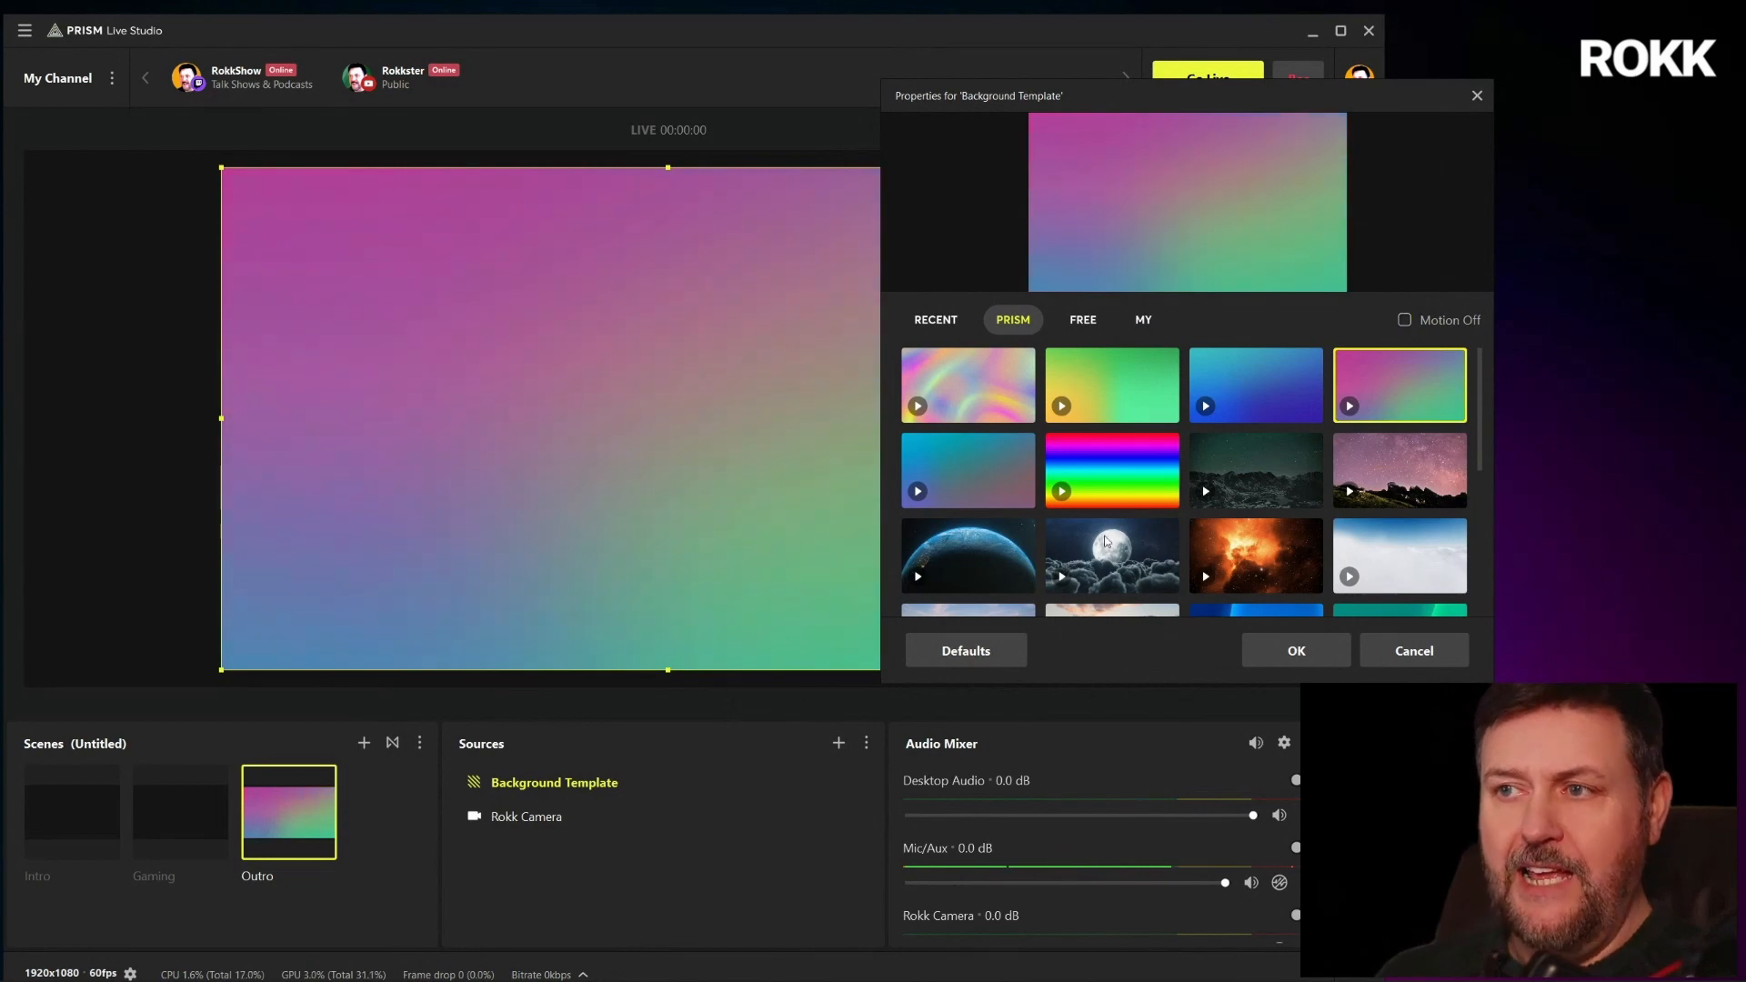
{"action": "left_click", "coordinate": [1107, 542]}
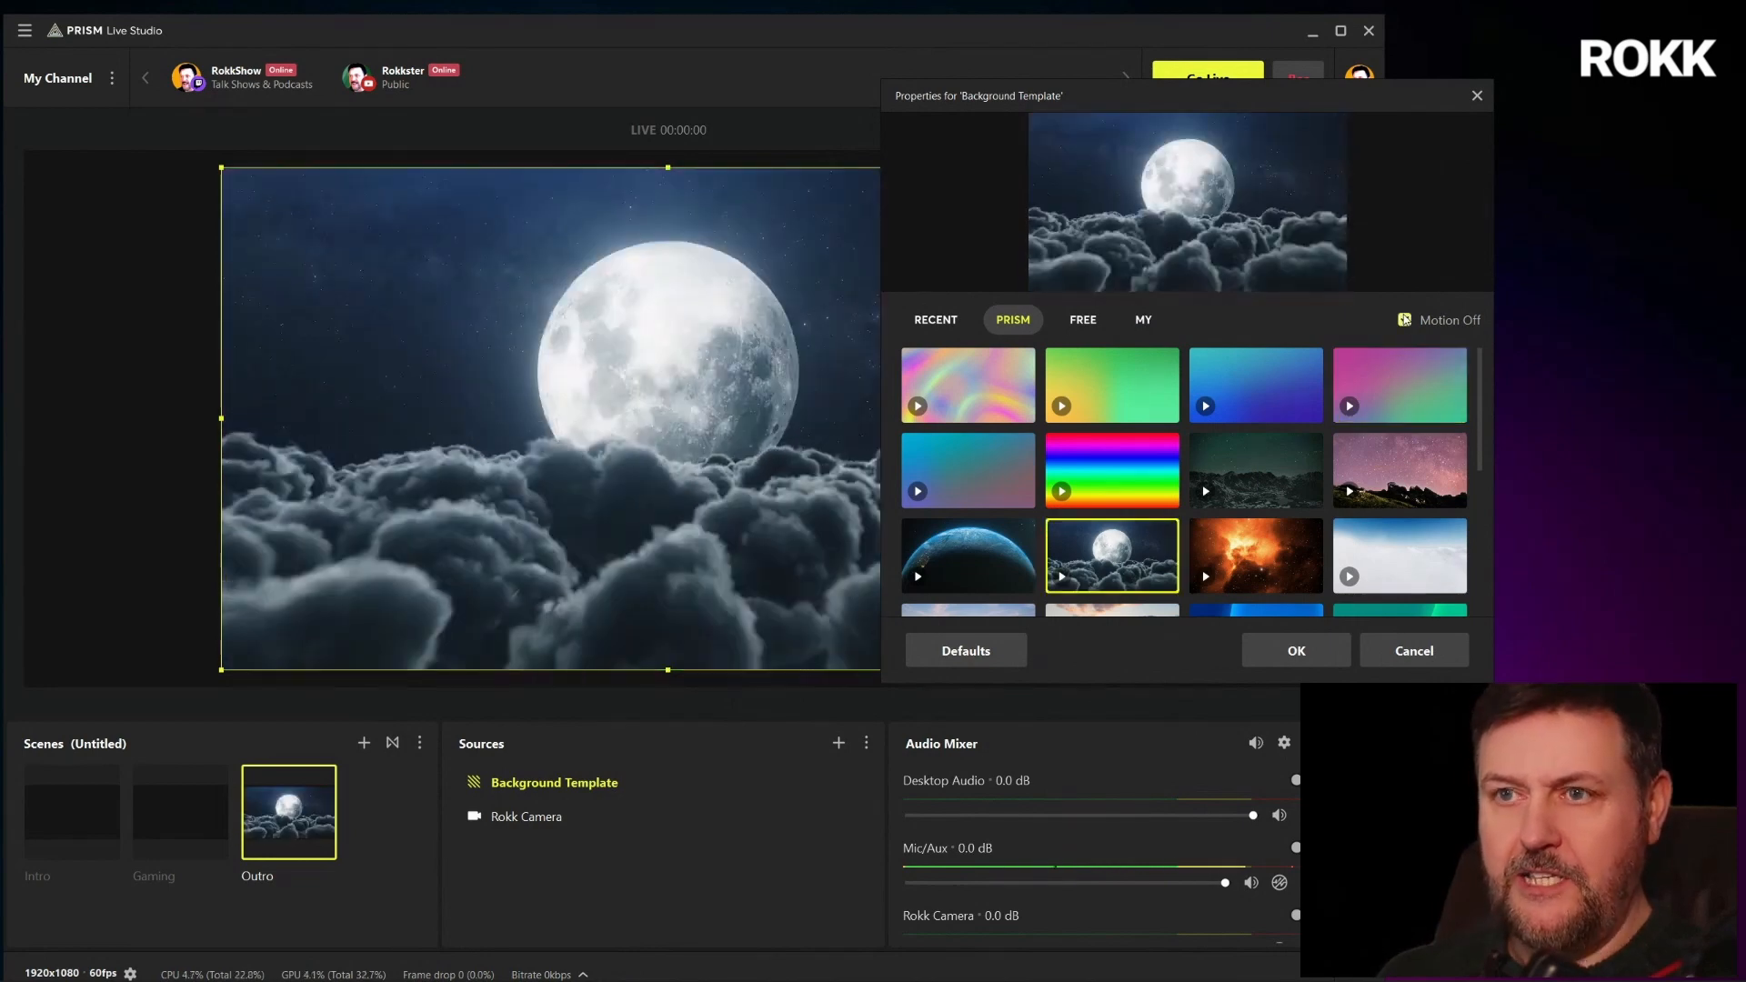
{"action": "left_click", "coordinate": [1406, 320]}
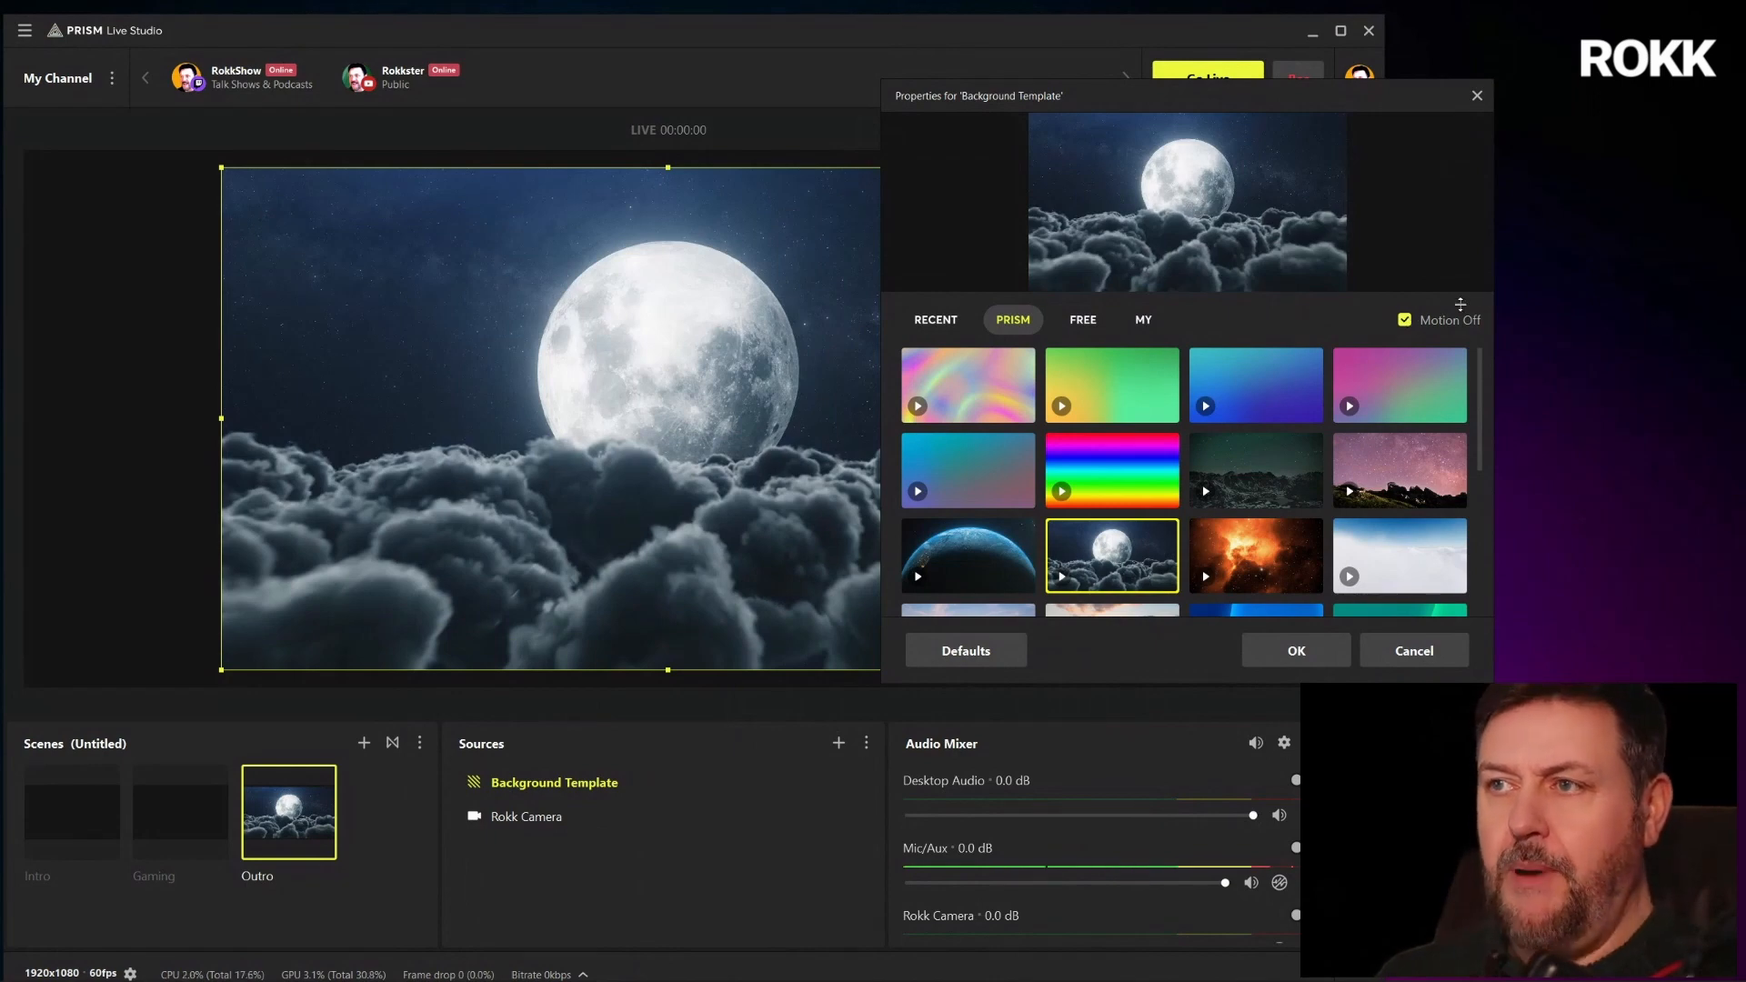
Apply the animated orange nebula background and move the Background Template source below Rokk Camera in the source order
{"action": "left_click", "coordinate": [1244, 520]}
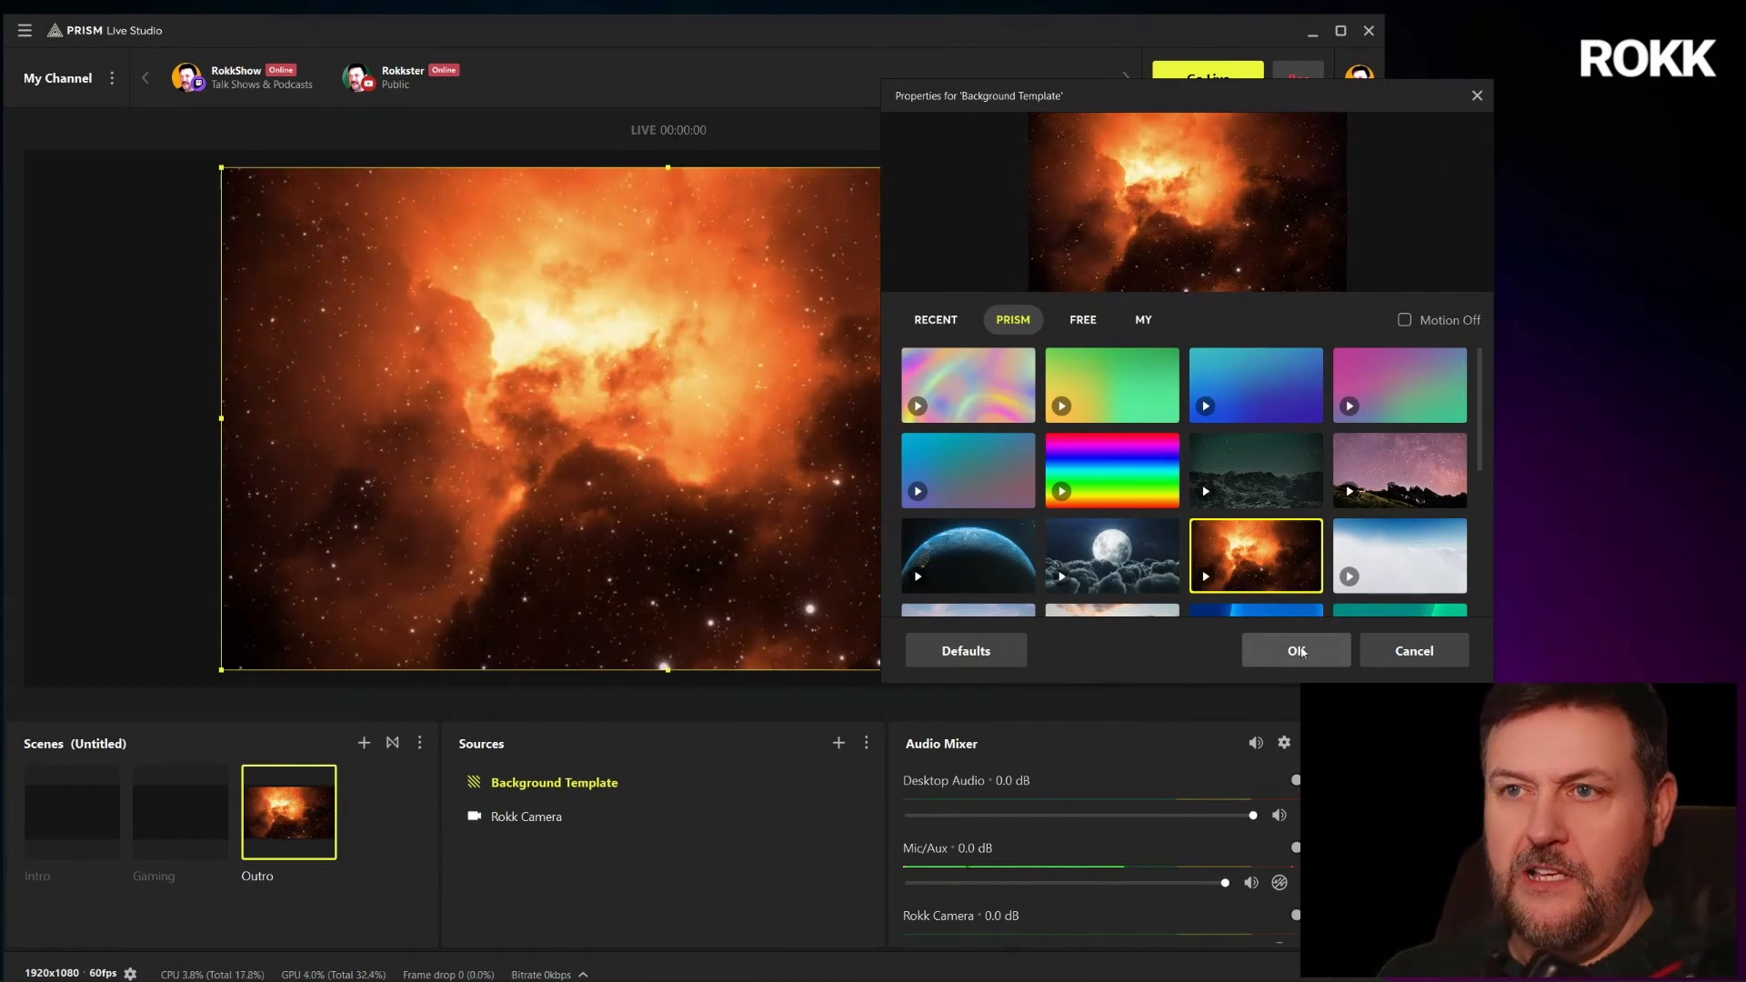
{"action": "left_click", "coordinate": [1299, 651]}
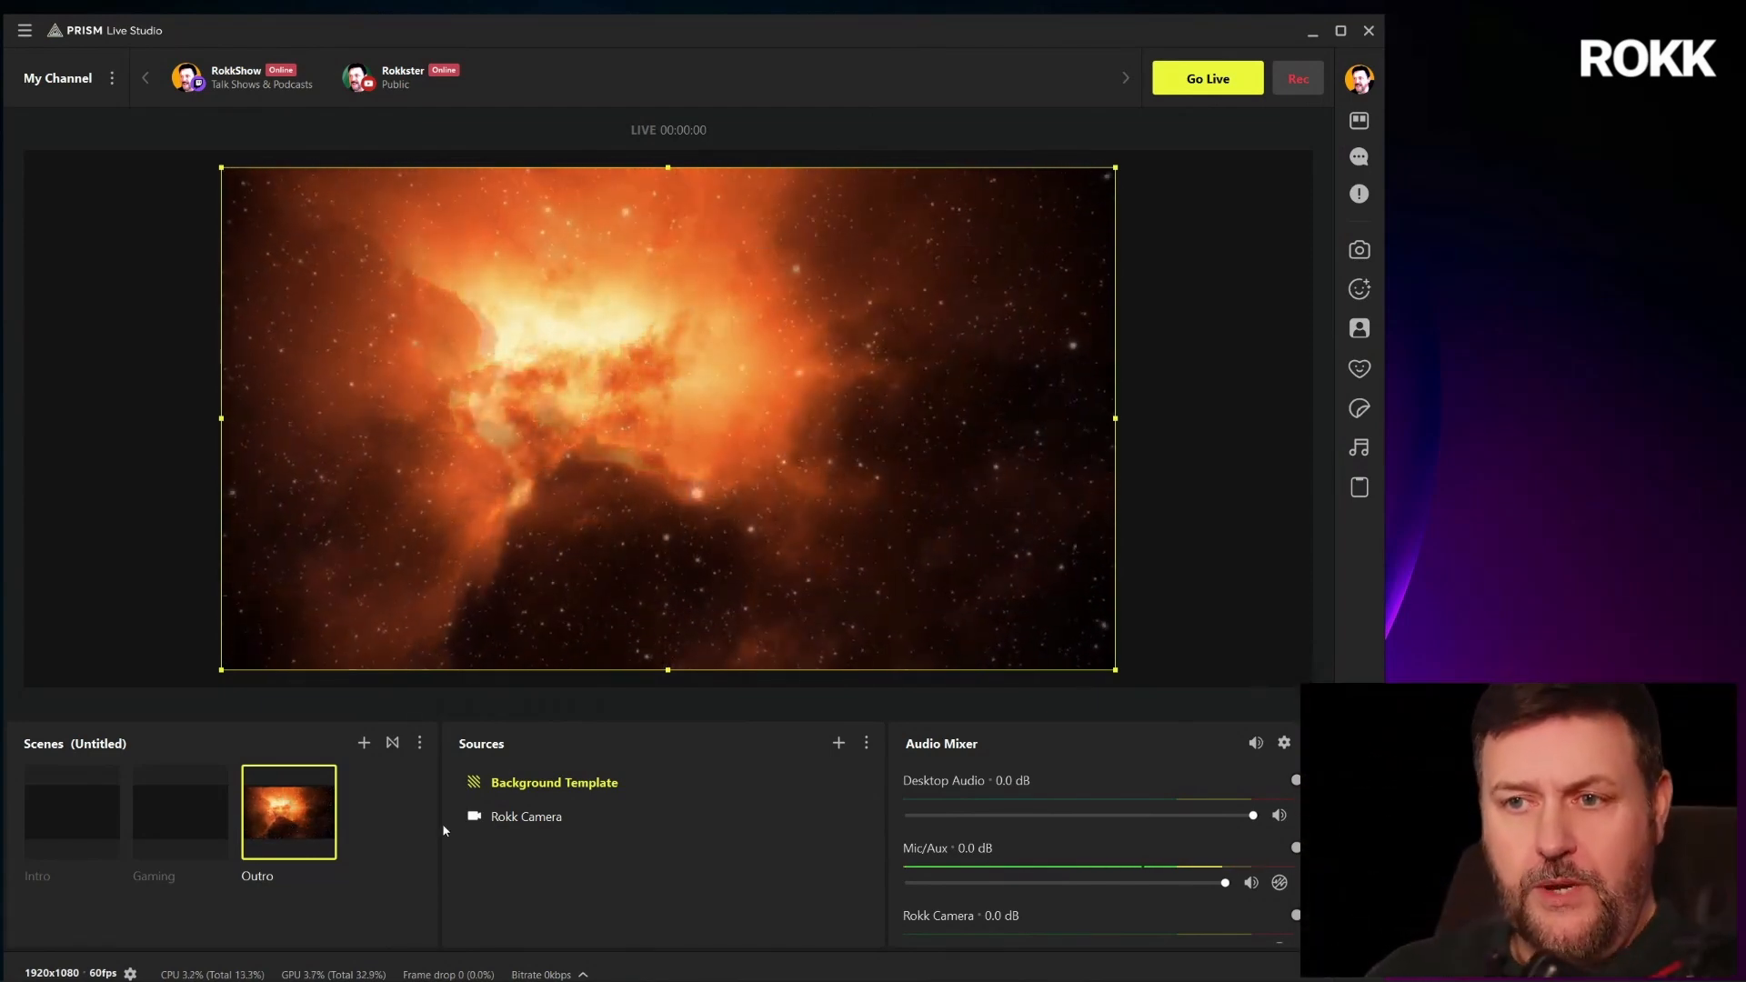
{"action": "left_click", "coordinate": [597, 787]}
{"action": "left_click_drag", "start_coordinate": [598, 789], "coordinate": [580, 836]}
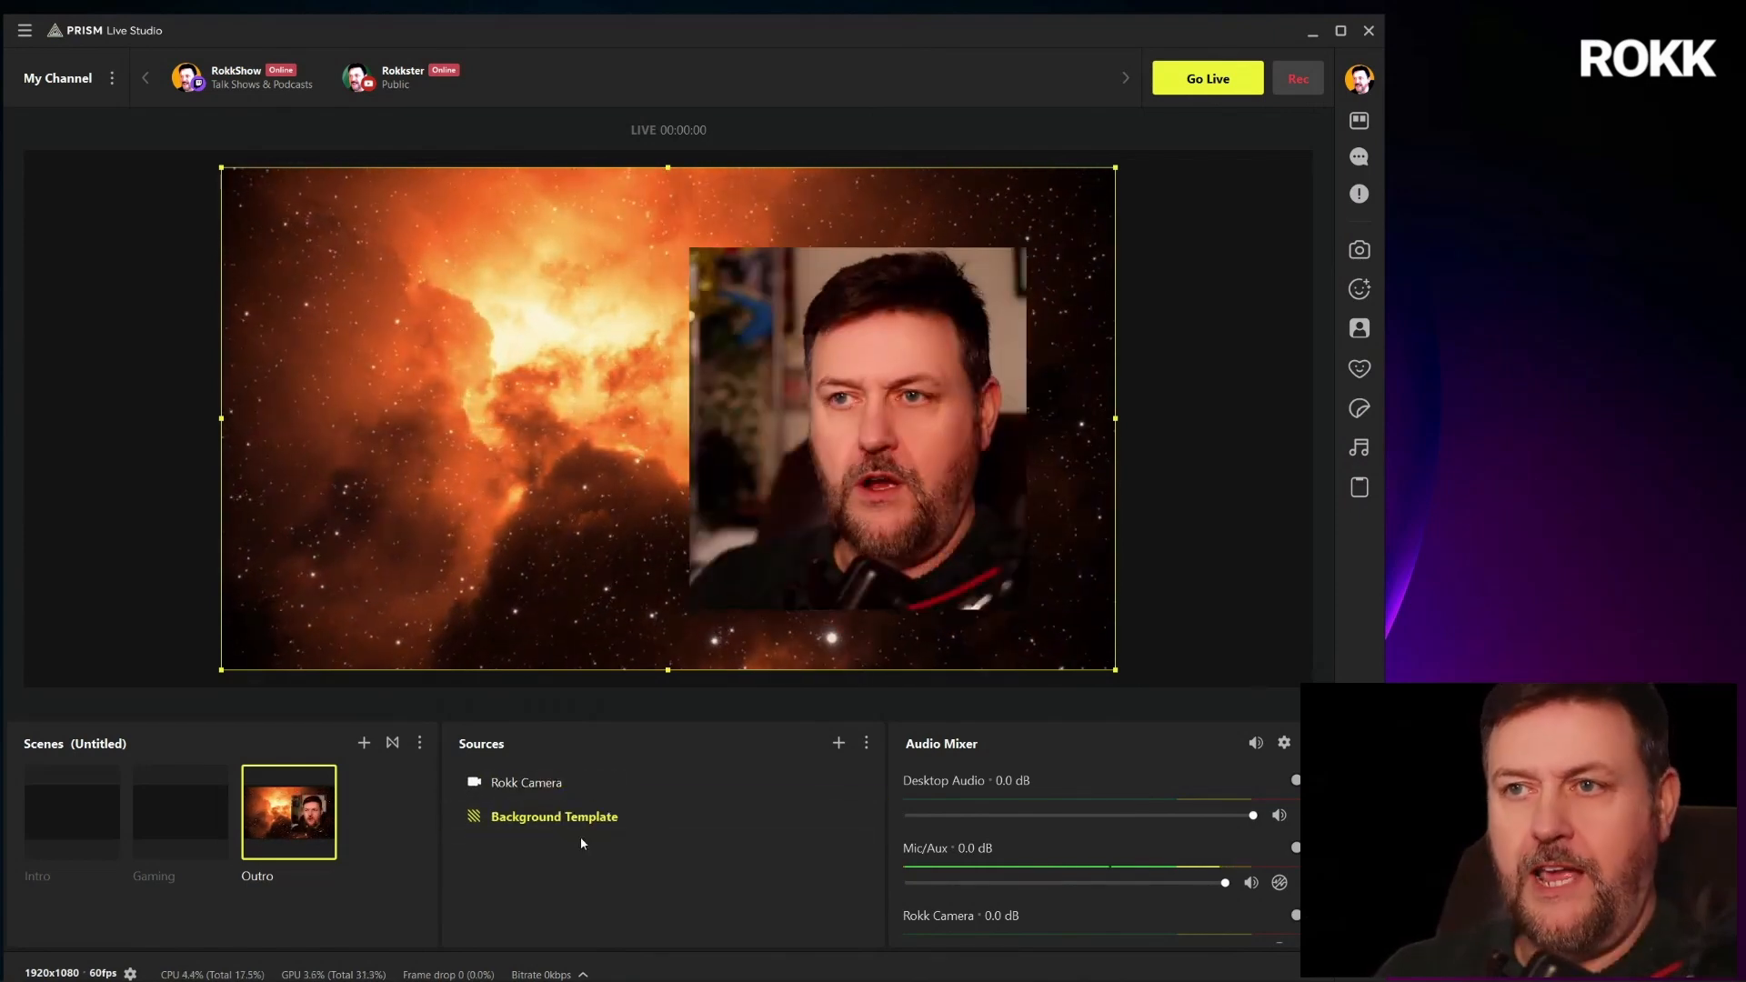
{"action": "left_click", "coordinate": [817, 444]}
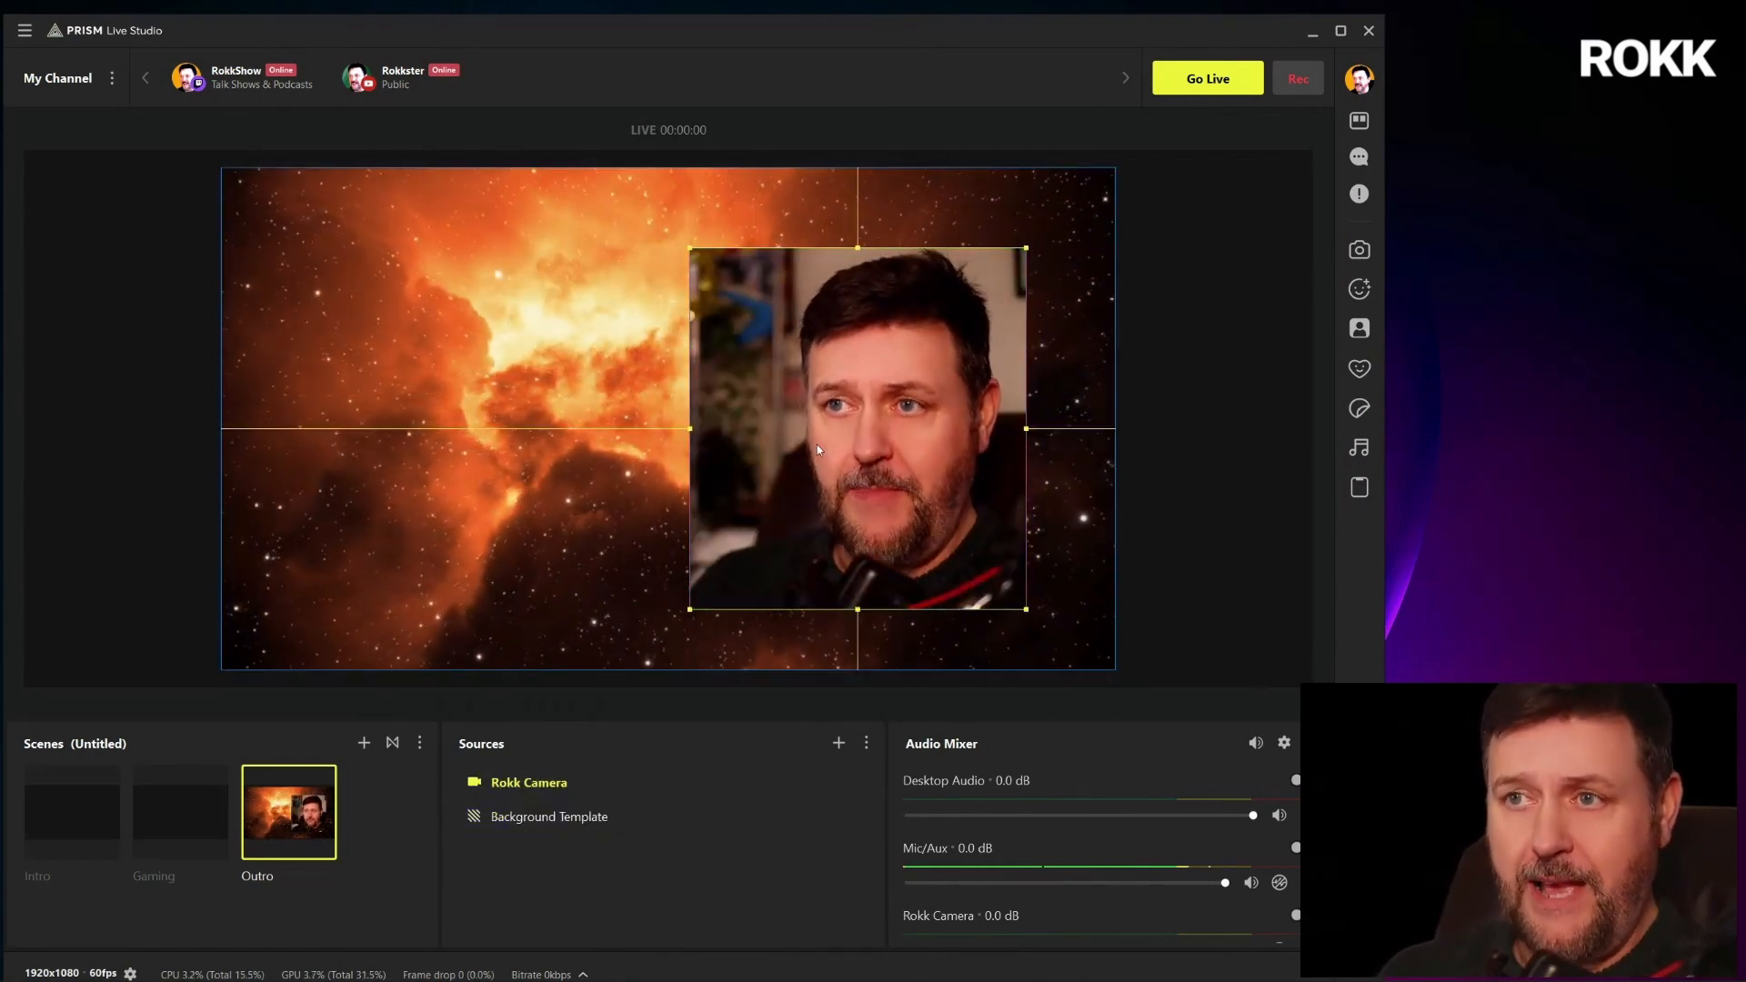
{"action": "left_click", "coordinate": [542, 861]}
Add a Text source named "Goodbye" to the Outro scene
{"action": "left_click", "coordinate": [836, 745]}
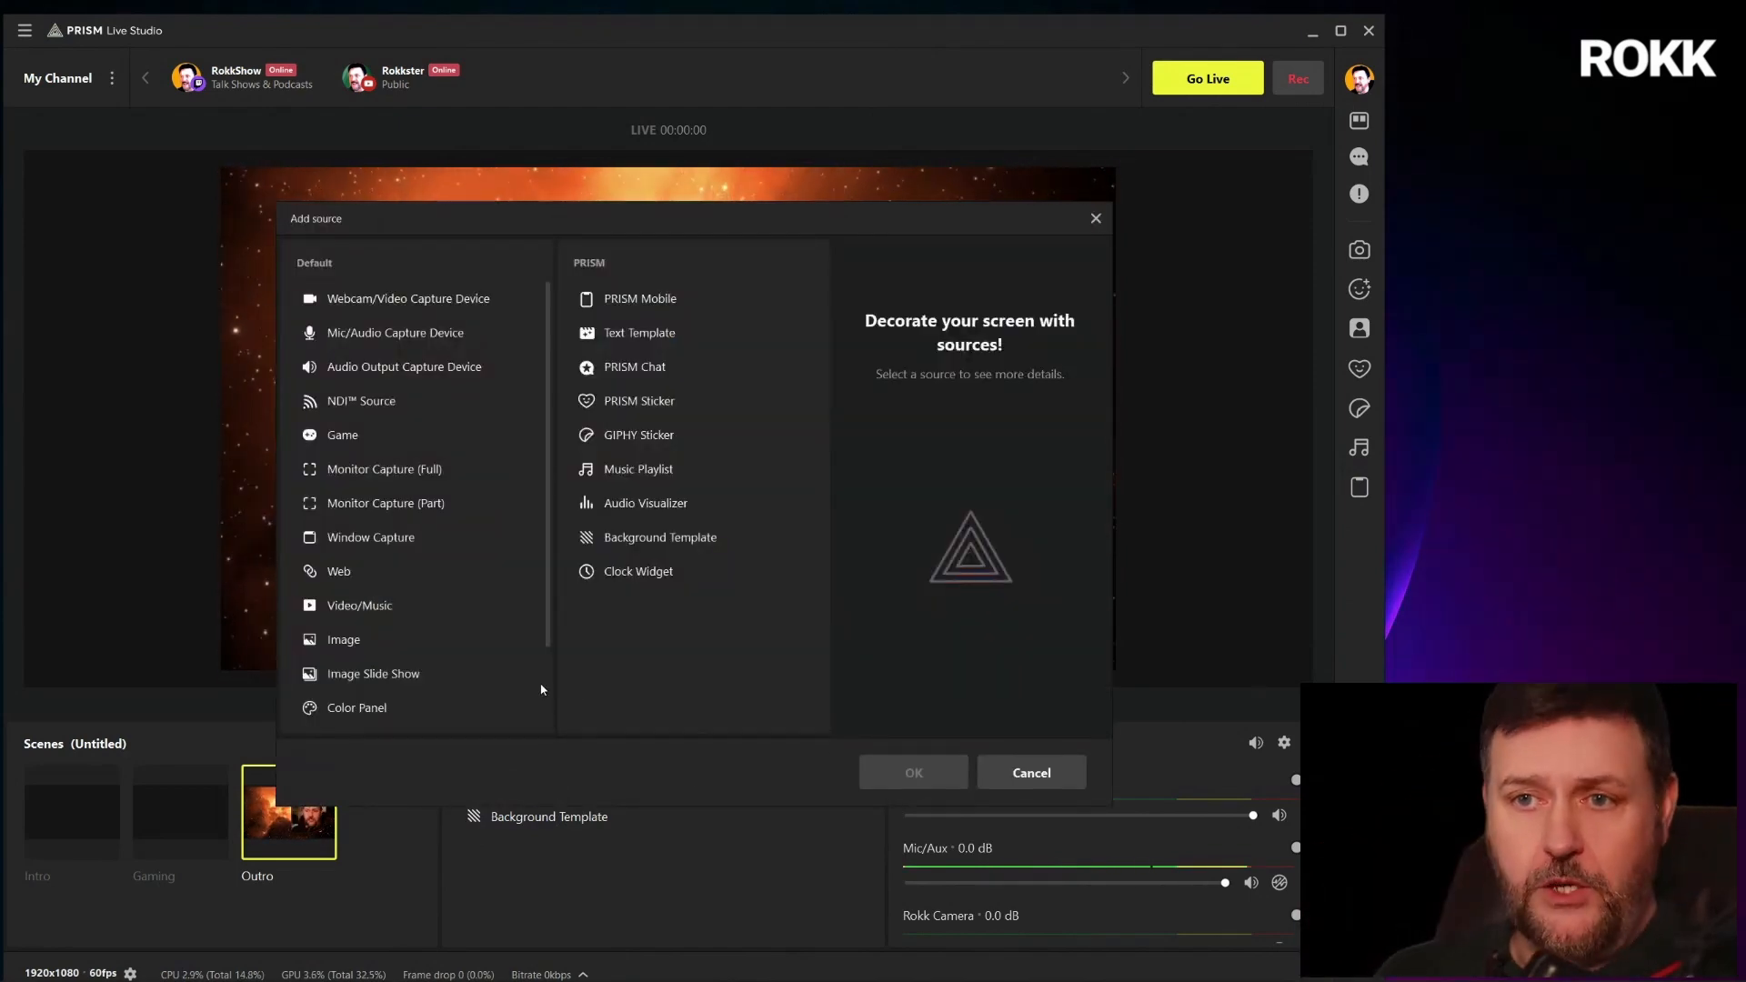
{"action": "scroll", "coordinate": [409, 591], "scroll_direction": "down", "scroll_amount": 2}
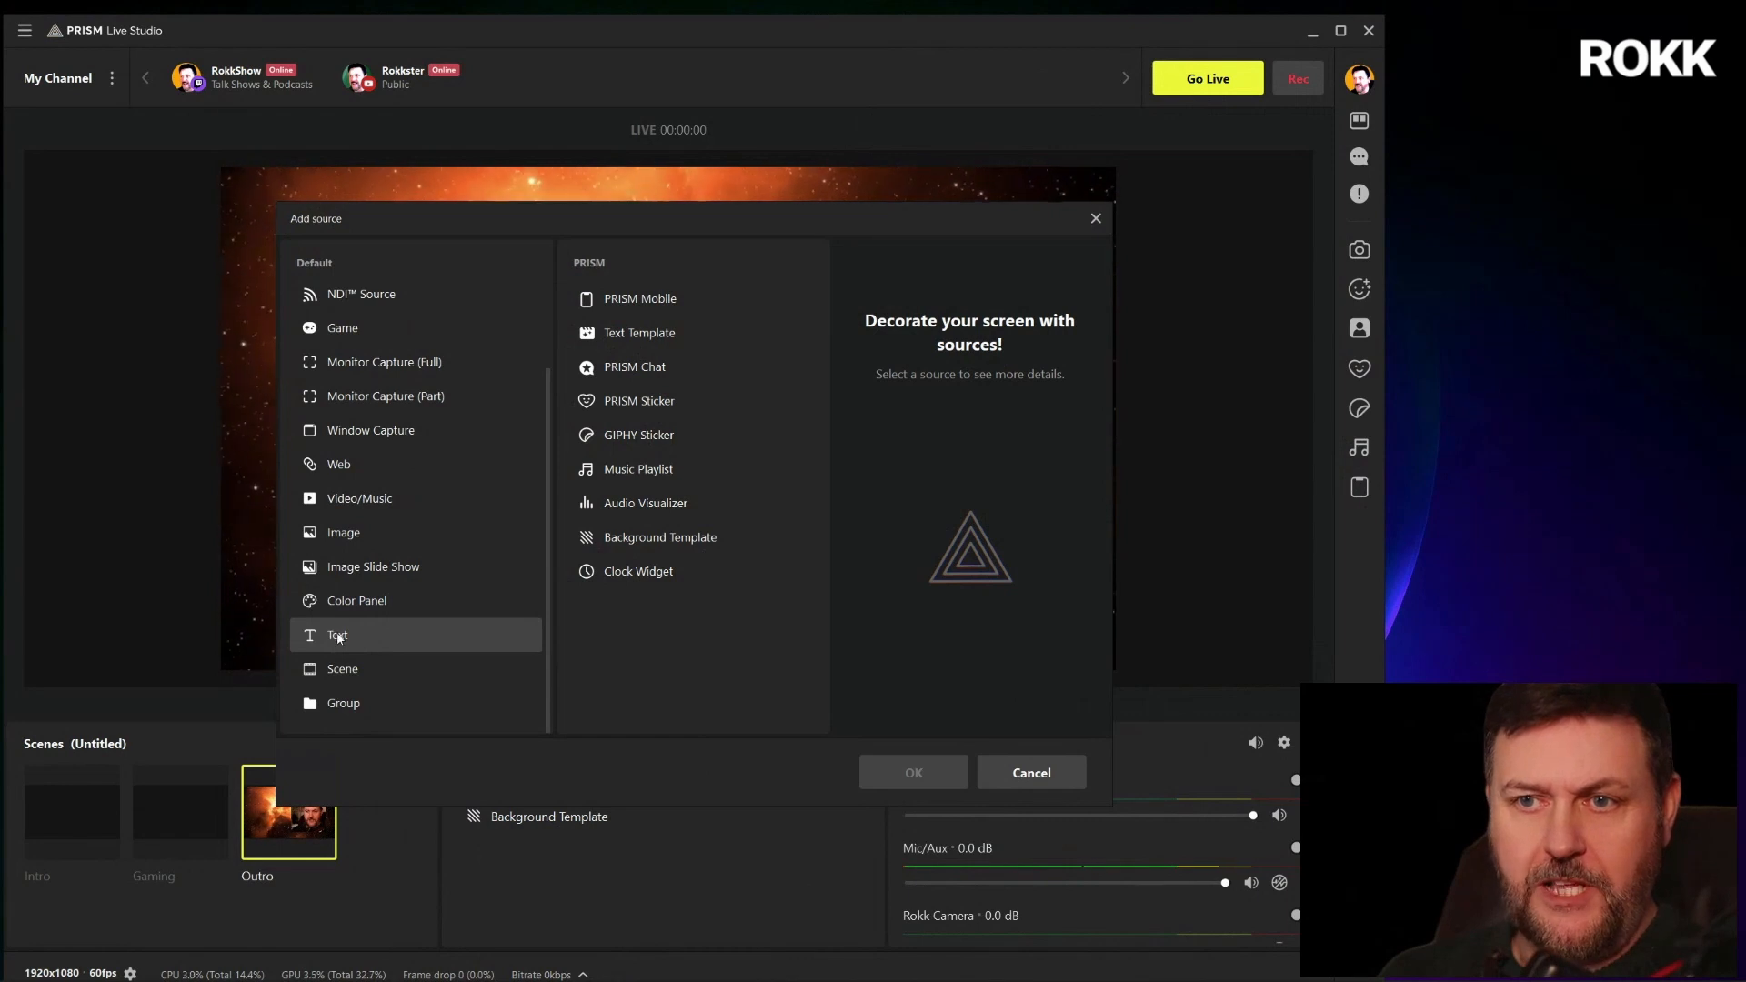
{"action": "left_click", "coordinate": [934, 769]}
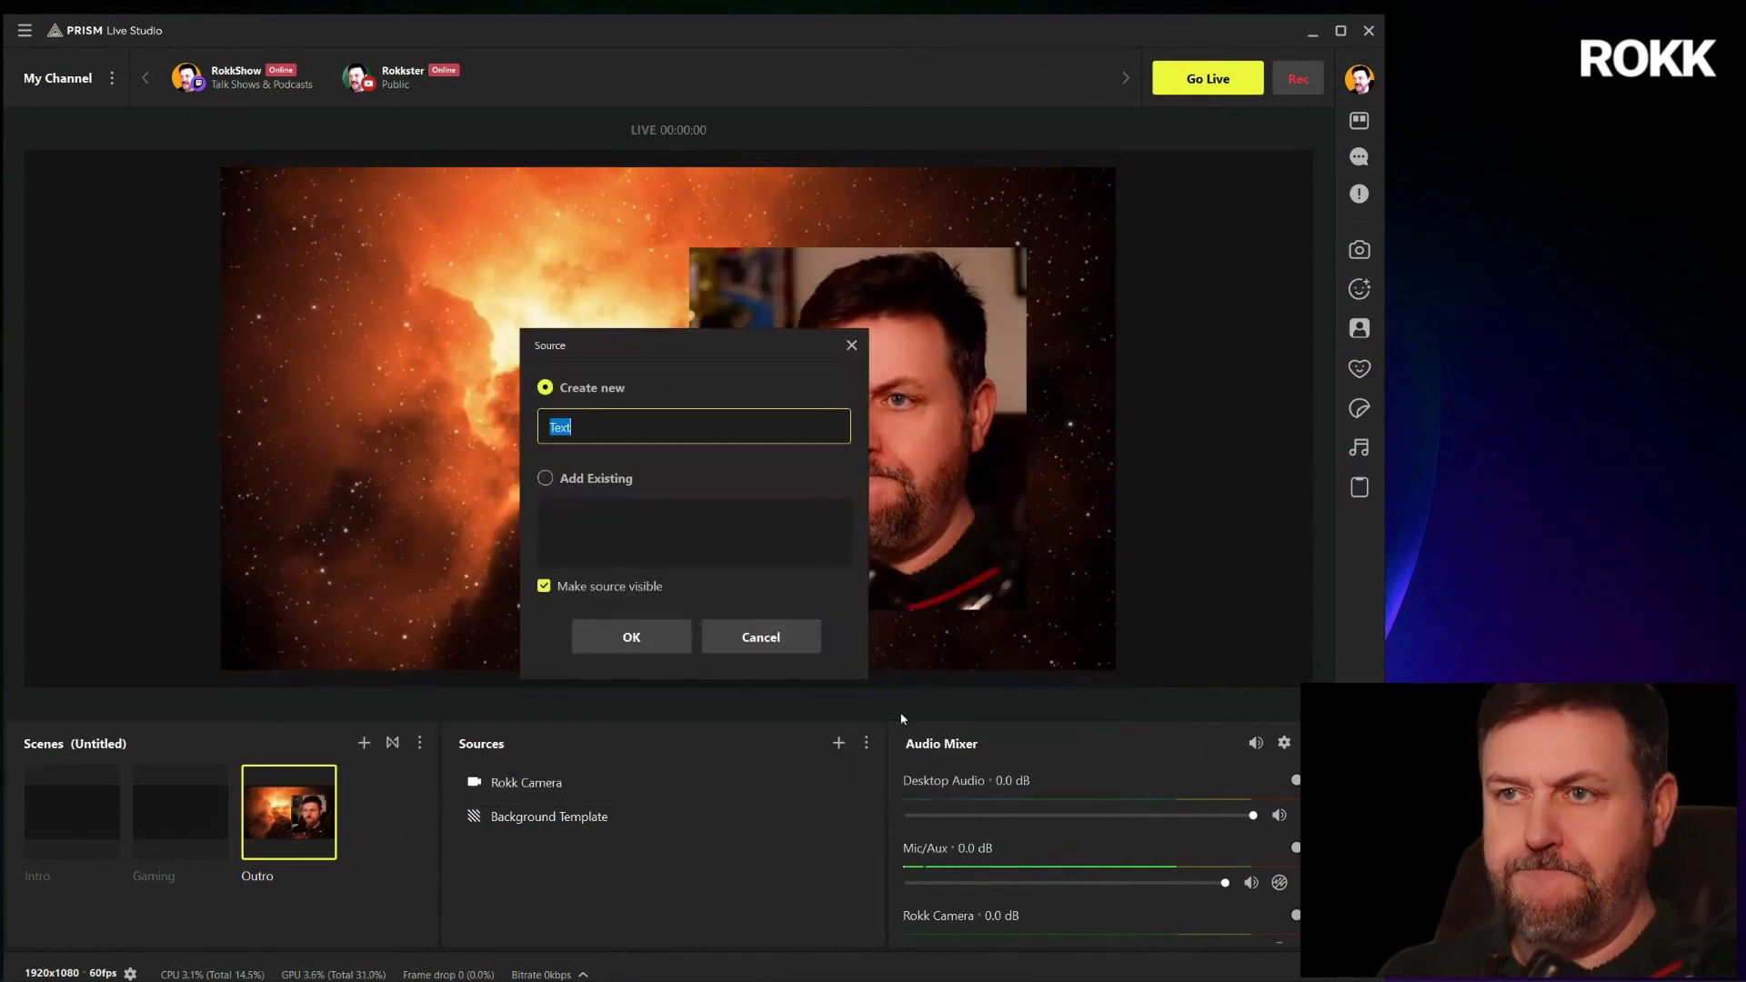
{"action": "type", "text": "Goodbye"}
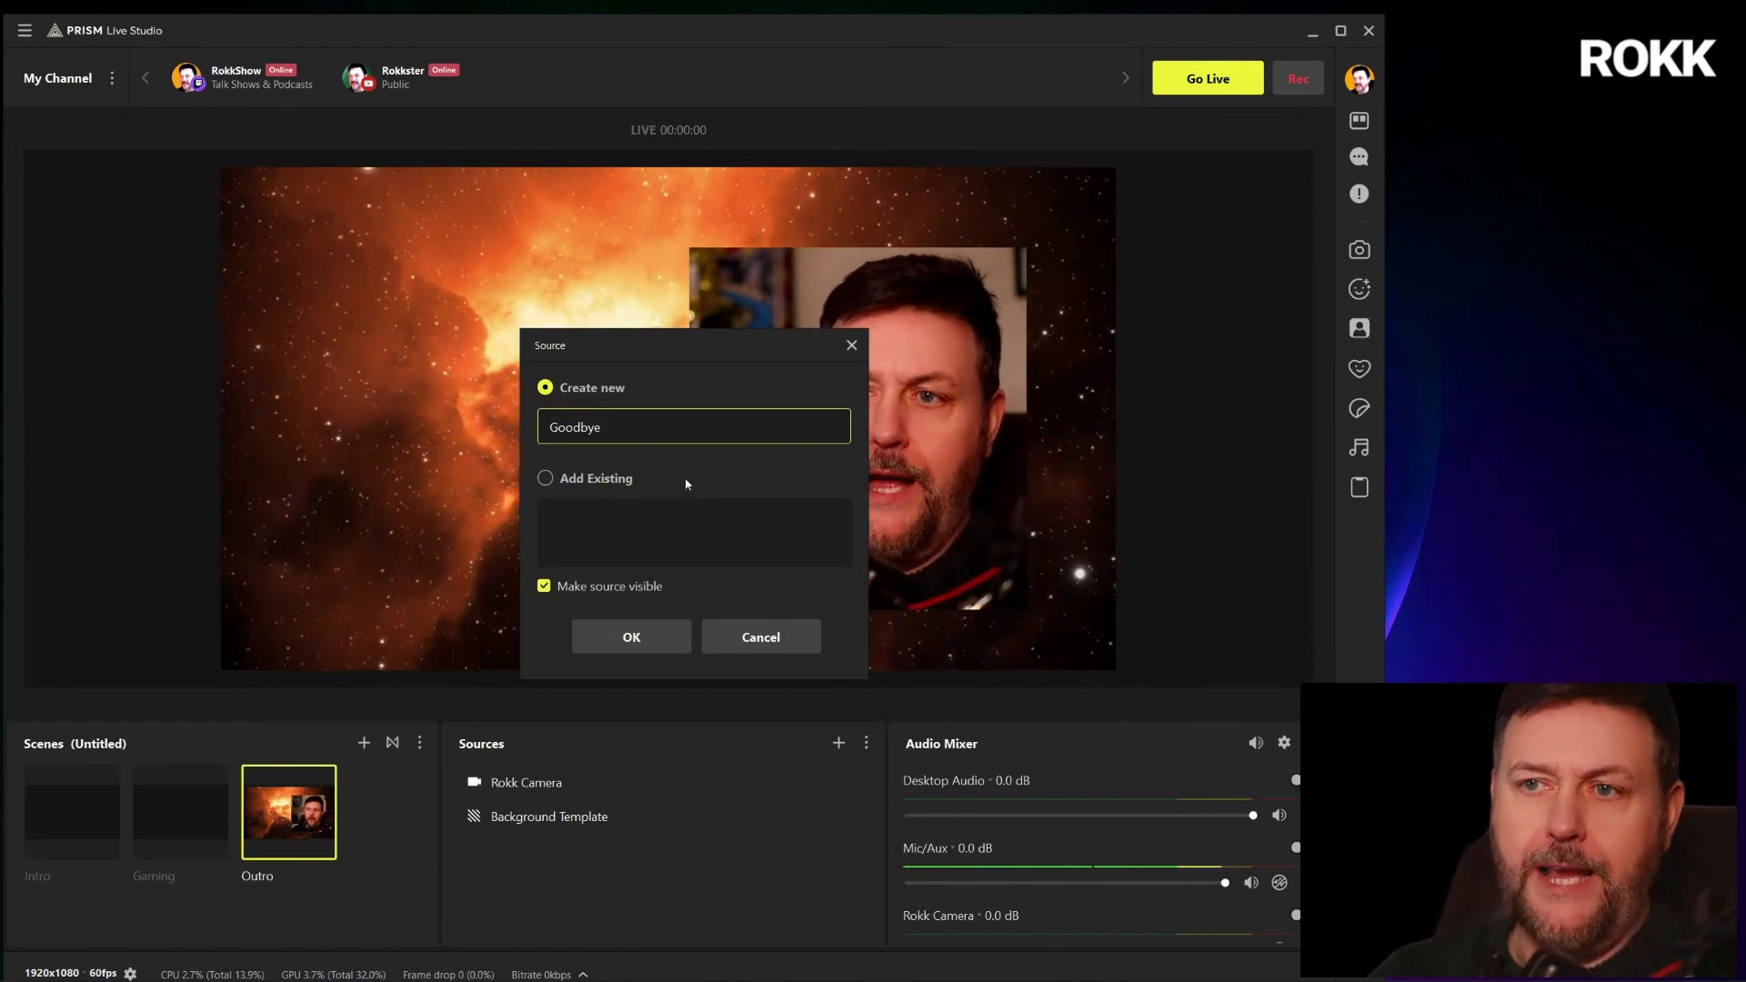
{"action": "left_click", "coordinate": [627, 639]}
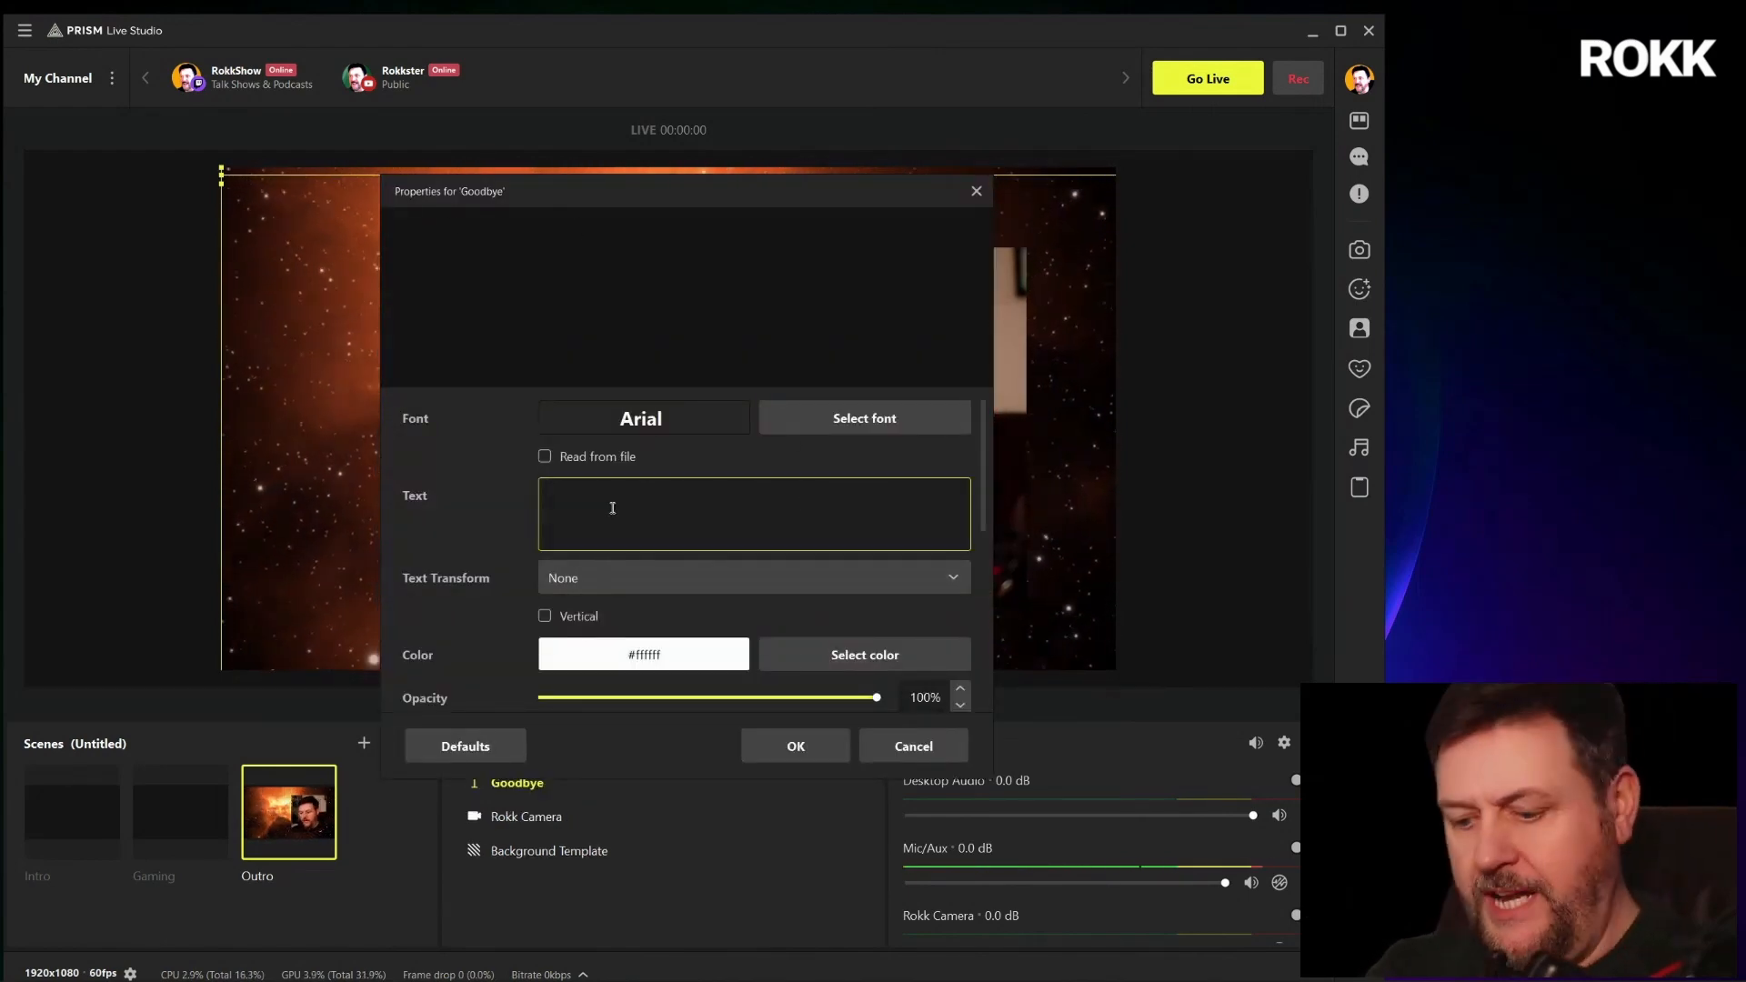
Enter "Thanks for watching" as the text of the Goodbye source
{"action": "type", "text": "Goo"}
{"action": "key", "text": "BackSpace"}
{"action": "key", "text": "BackSpace"}
{"action": "key", "text": "BackSpace"}
{"action": "type", "text": "T"}
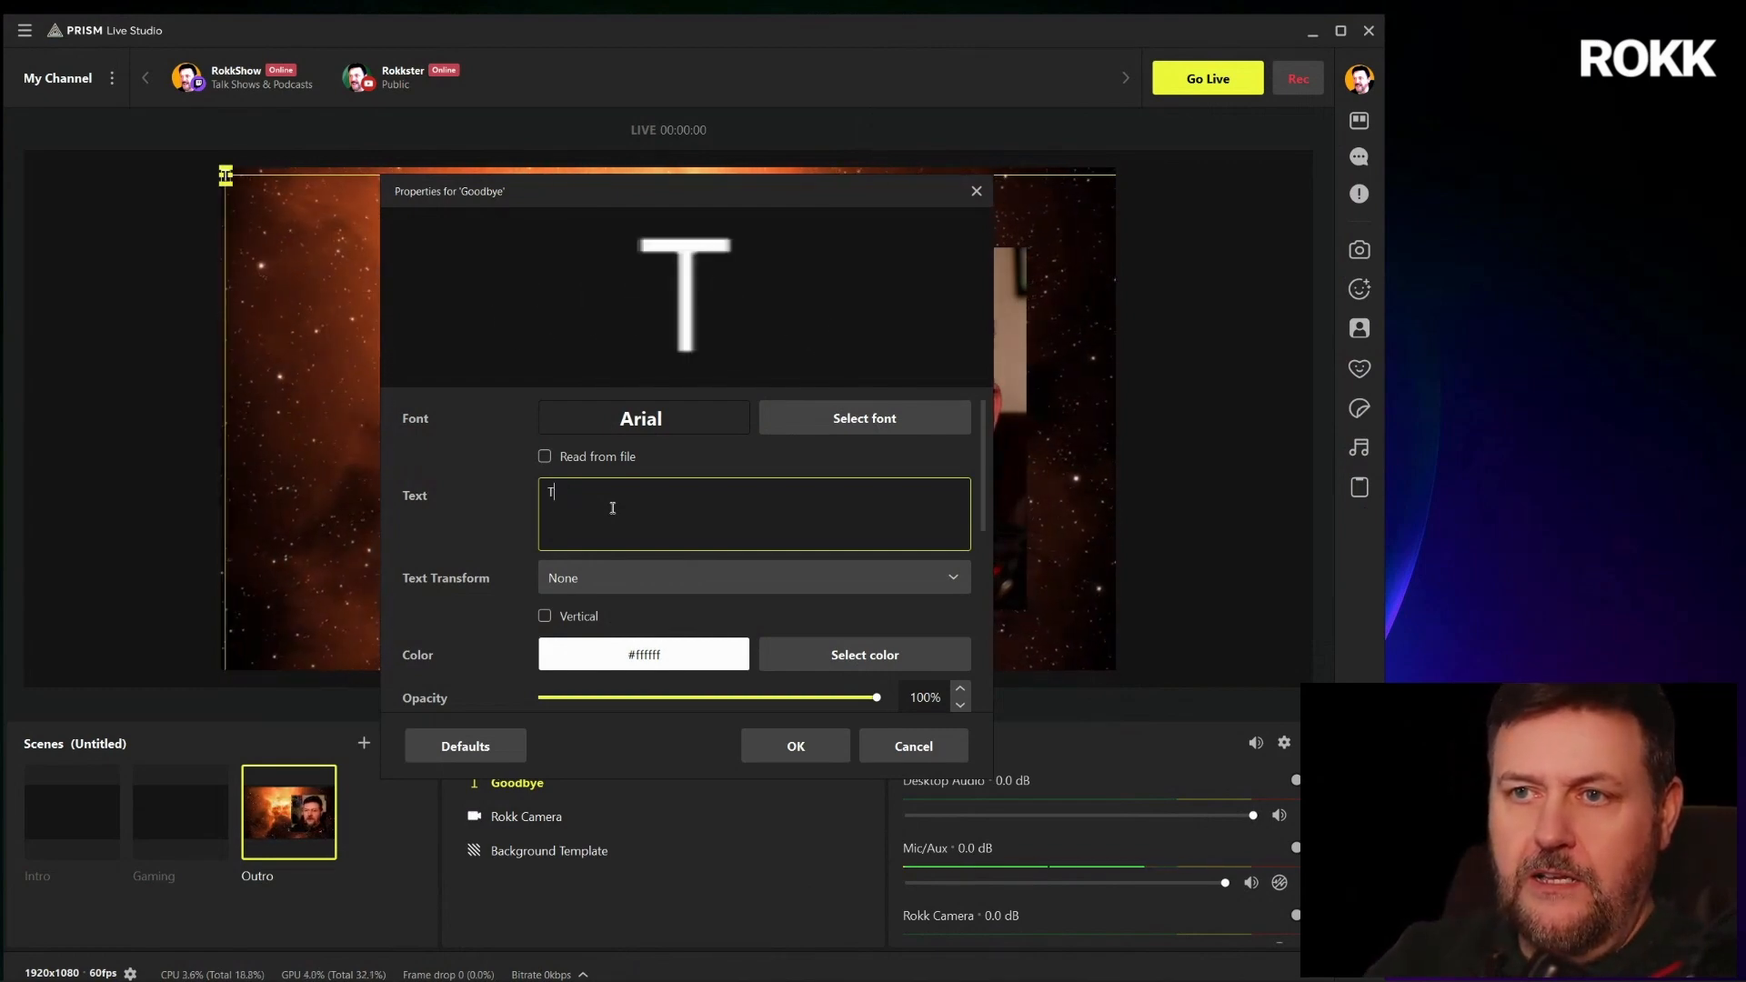
{"action": "type", "text": "hanks for watching"}
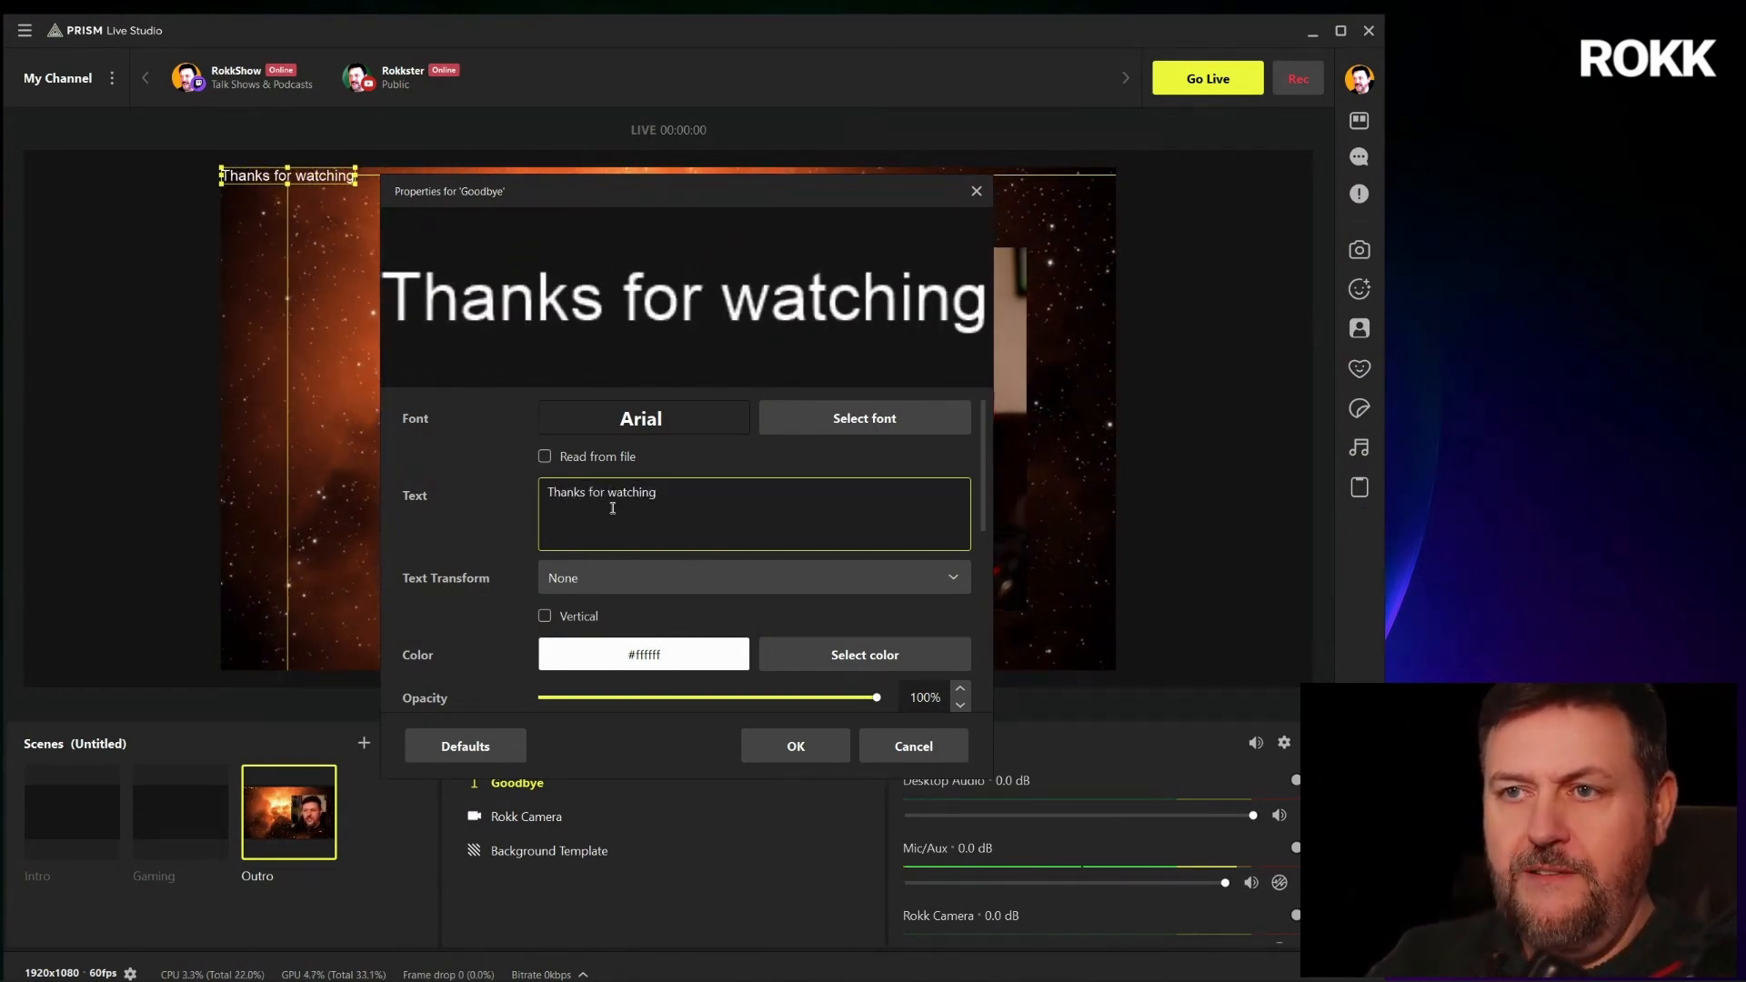
Change the Goodbye text's font to Roboto Medium in the Regular style
{"action": "left_click", "coordinate": [864, 418]}
{"action": "scroll", "coordinate": [644, 442], "scroll_direction": "down", "scroll_amount": 2}
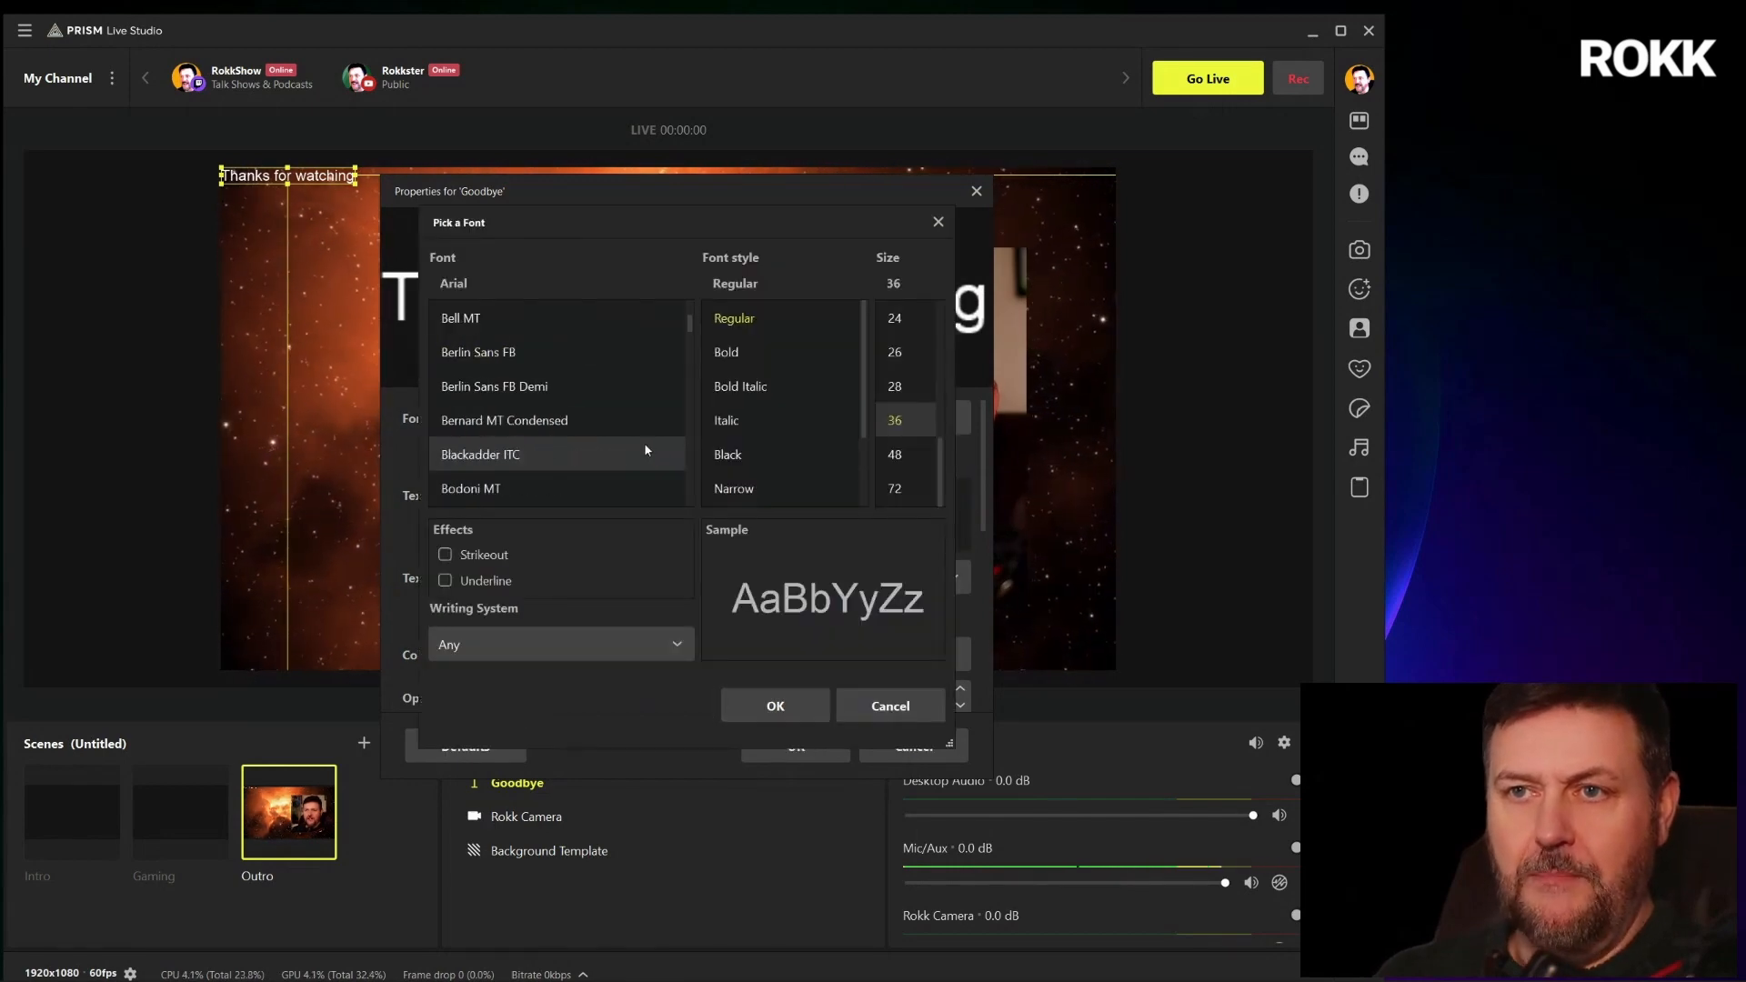
{"action": "scroll", "coordinate": [645, 441], "scroll_direction": "down", "scroll_amount": 20}
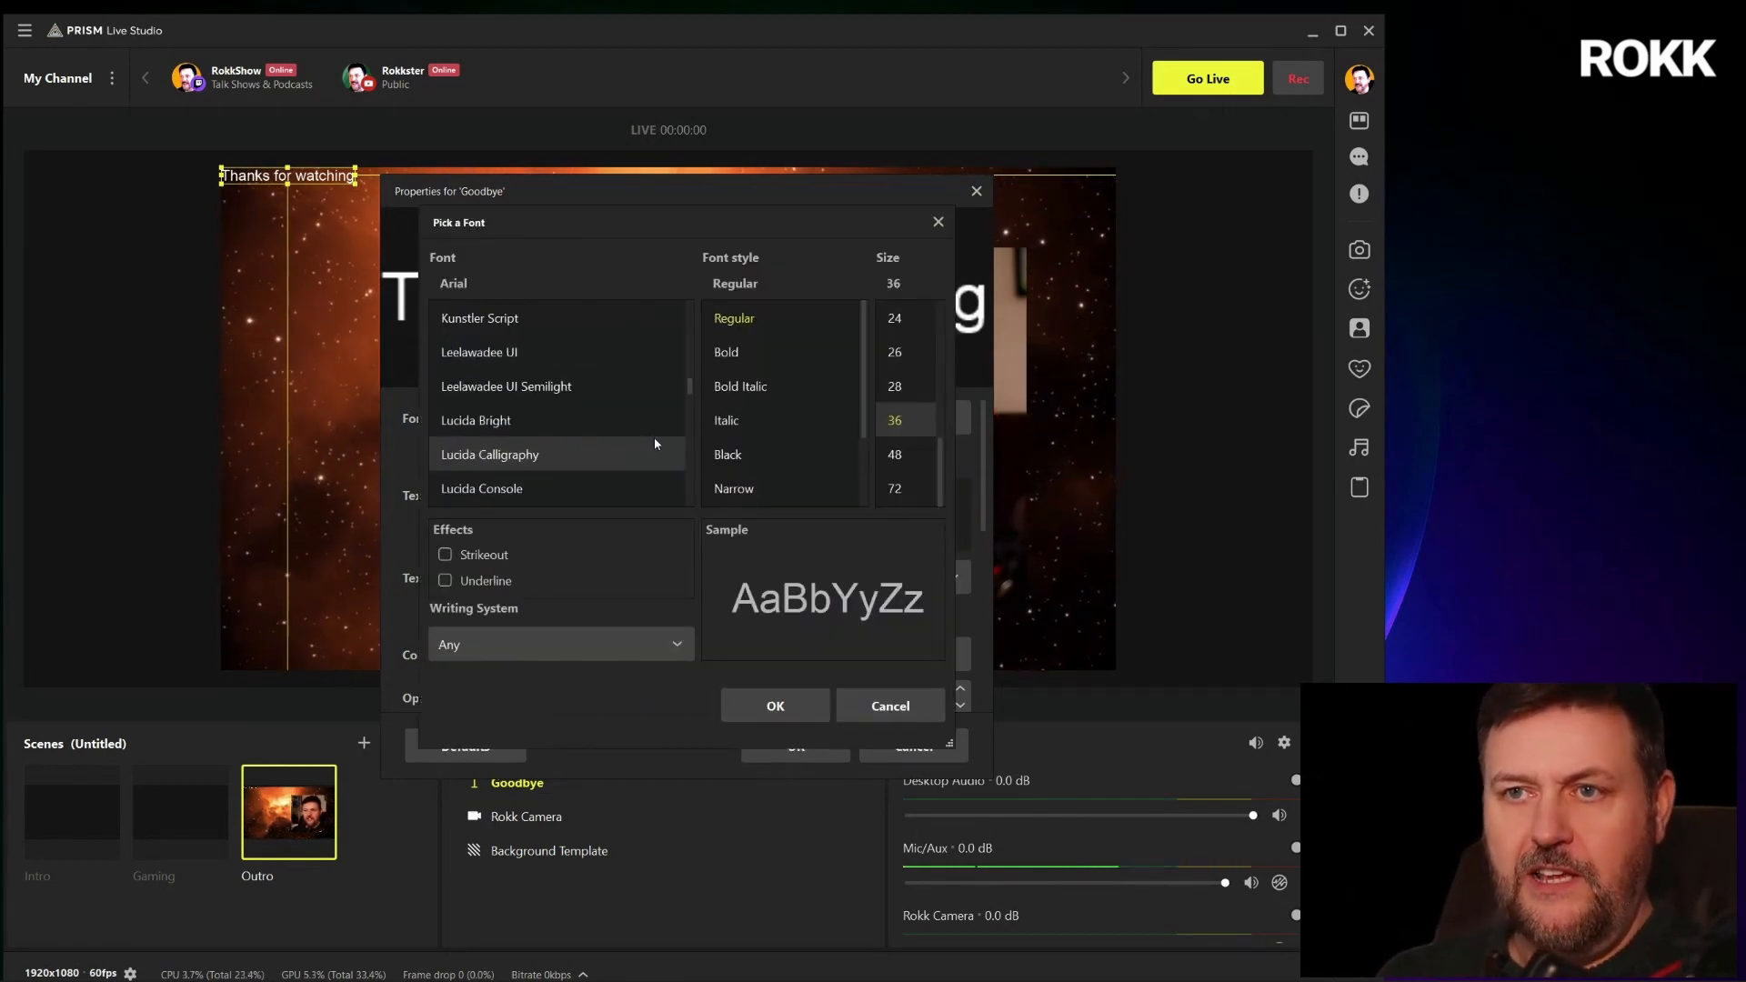
{"action": "scroll", "coordinate": [654, 442], "scroll_direction": "down", "scroll_amount": 20}
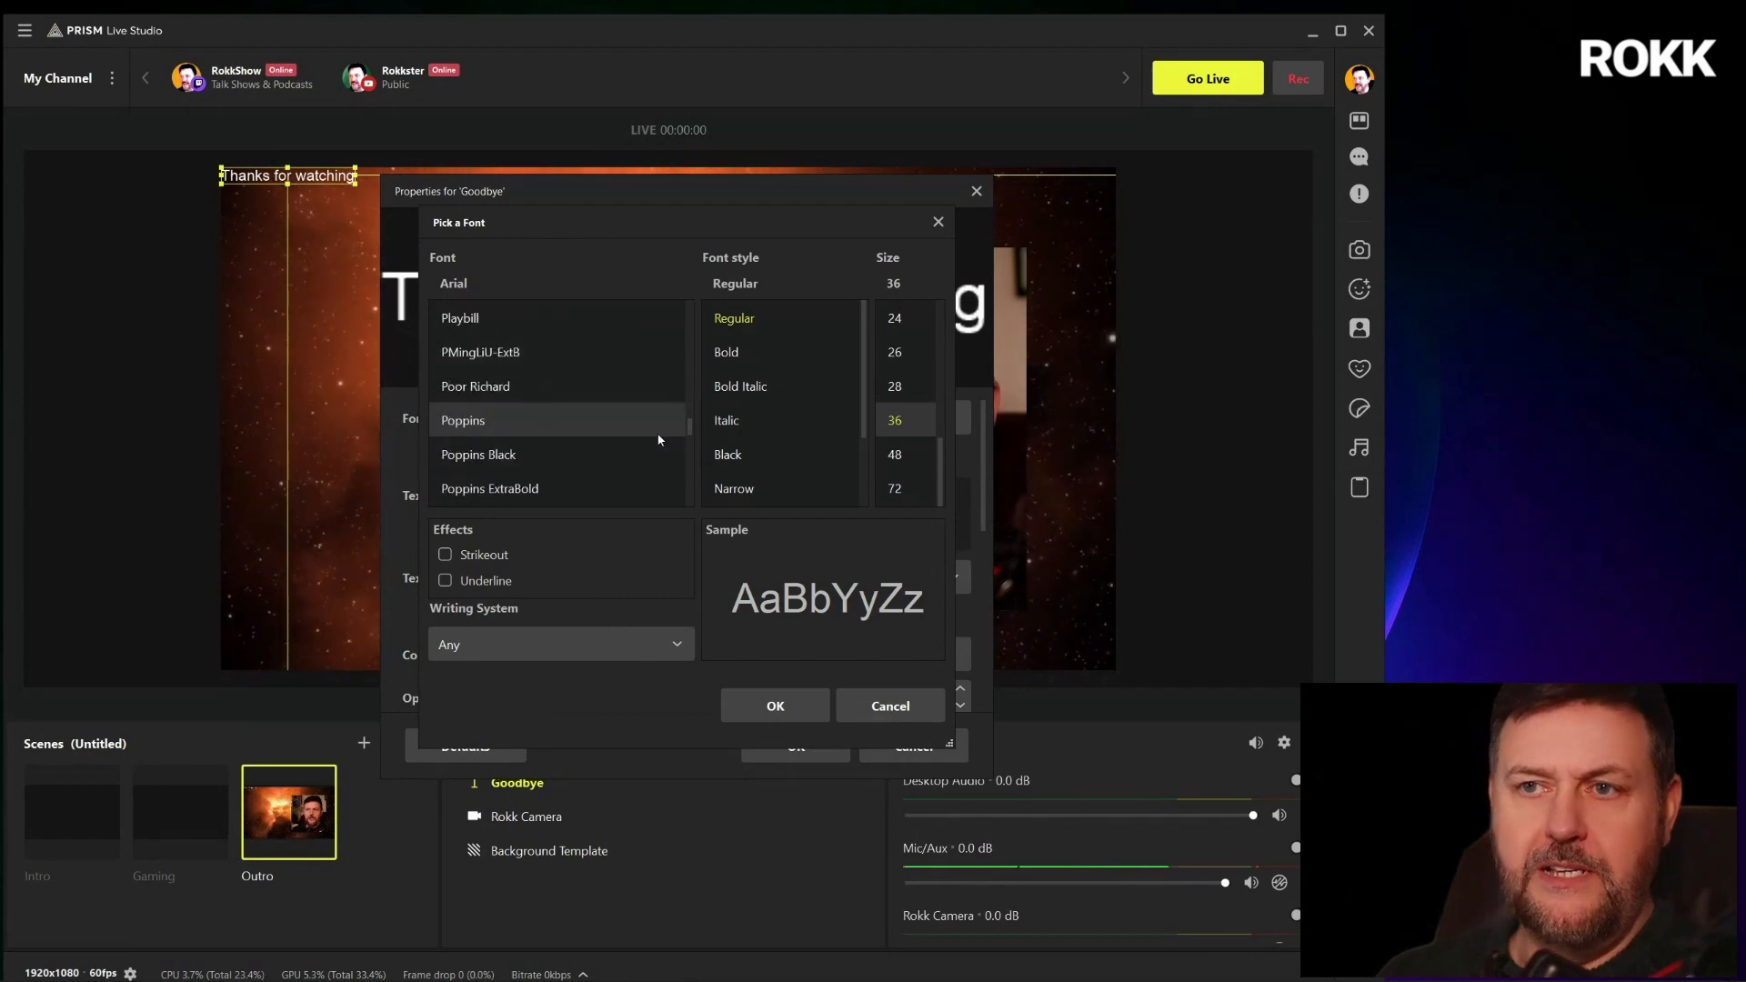
{"action": "scroll", "coordinate": [650, 443], "scroll_direction": "down", "scroll_amount": 12}
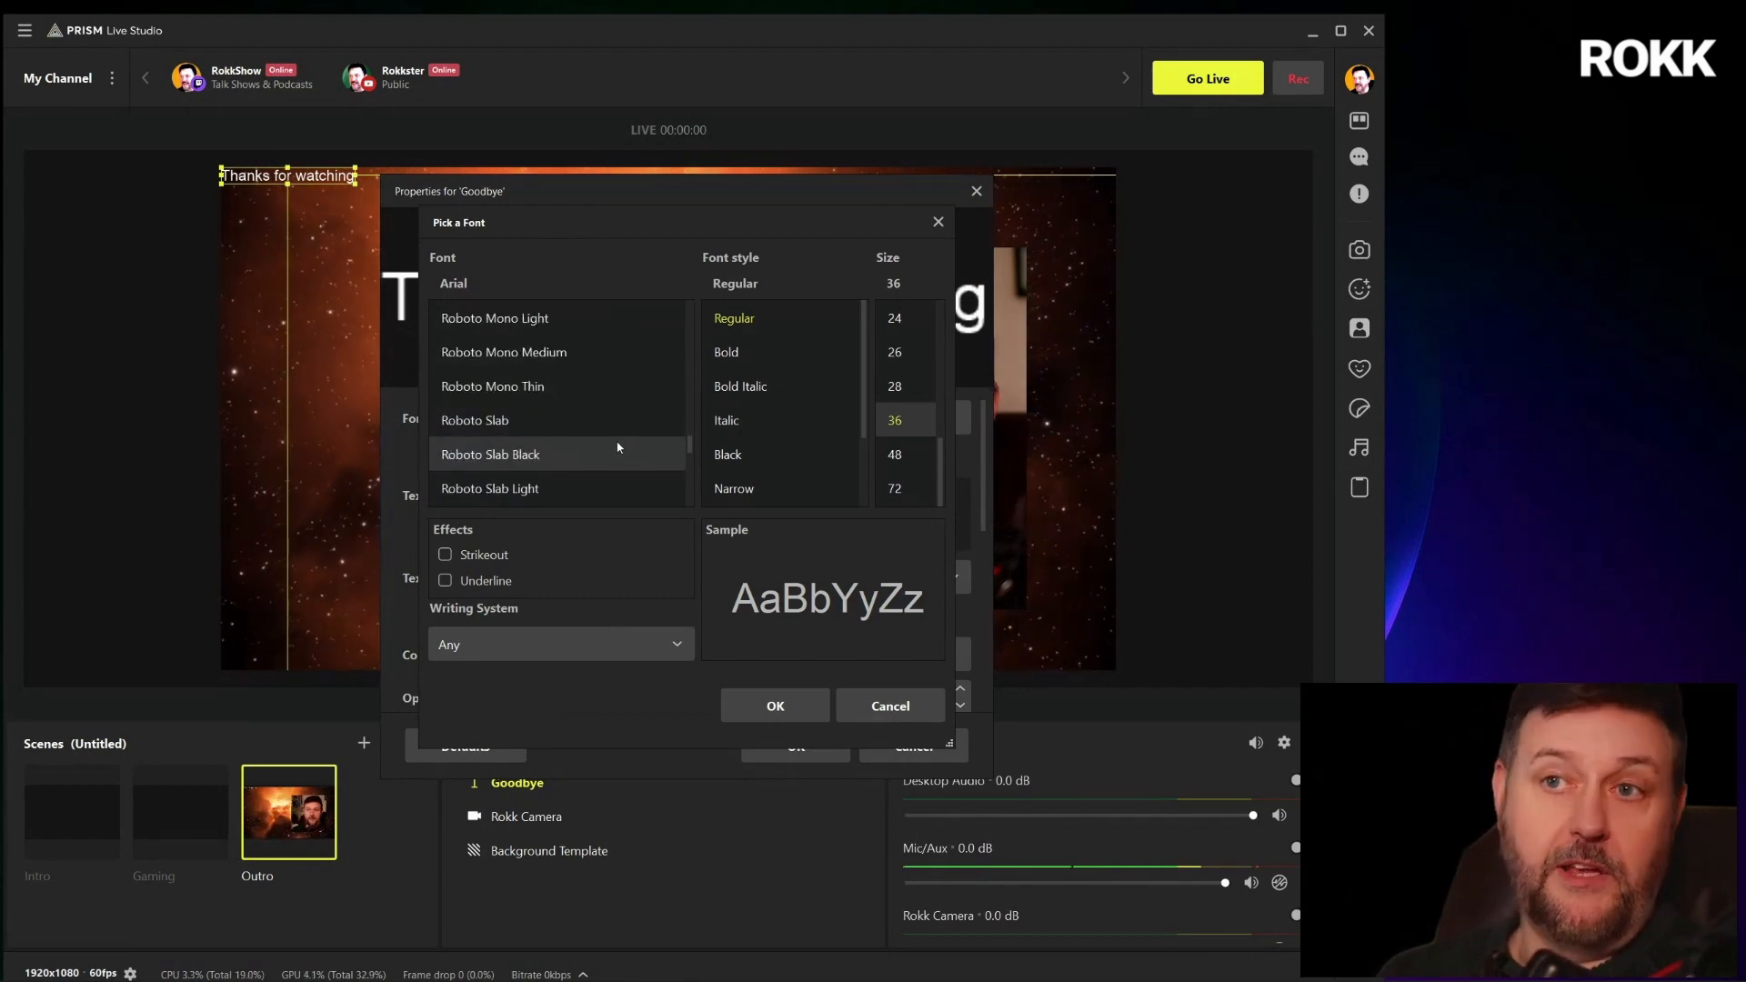
{"action": "scroll", "coordinate": [619, 446], "scroll_direction": "up", "scroll_amount": 1}
{"action": "left_click", "coordinate": [483, 320]}
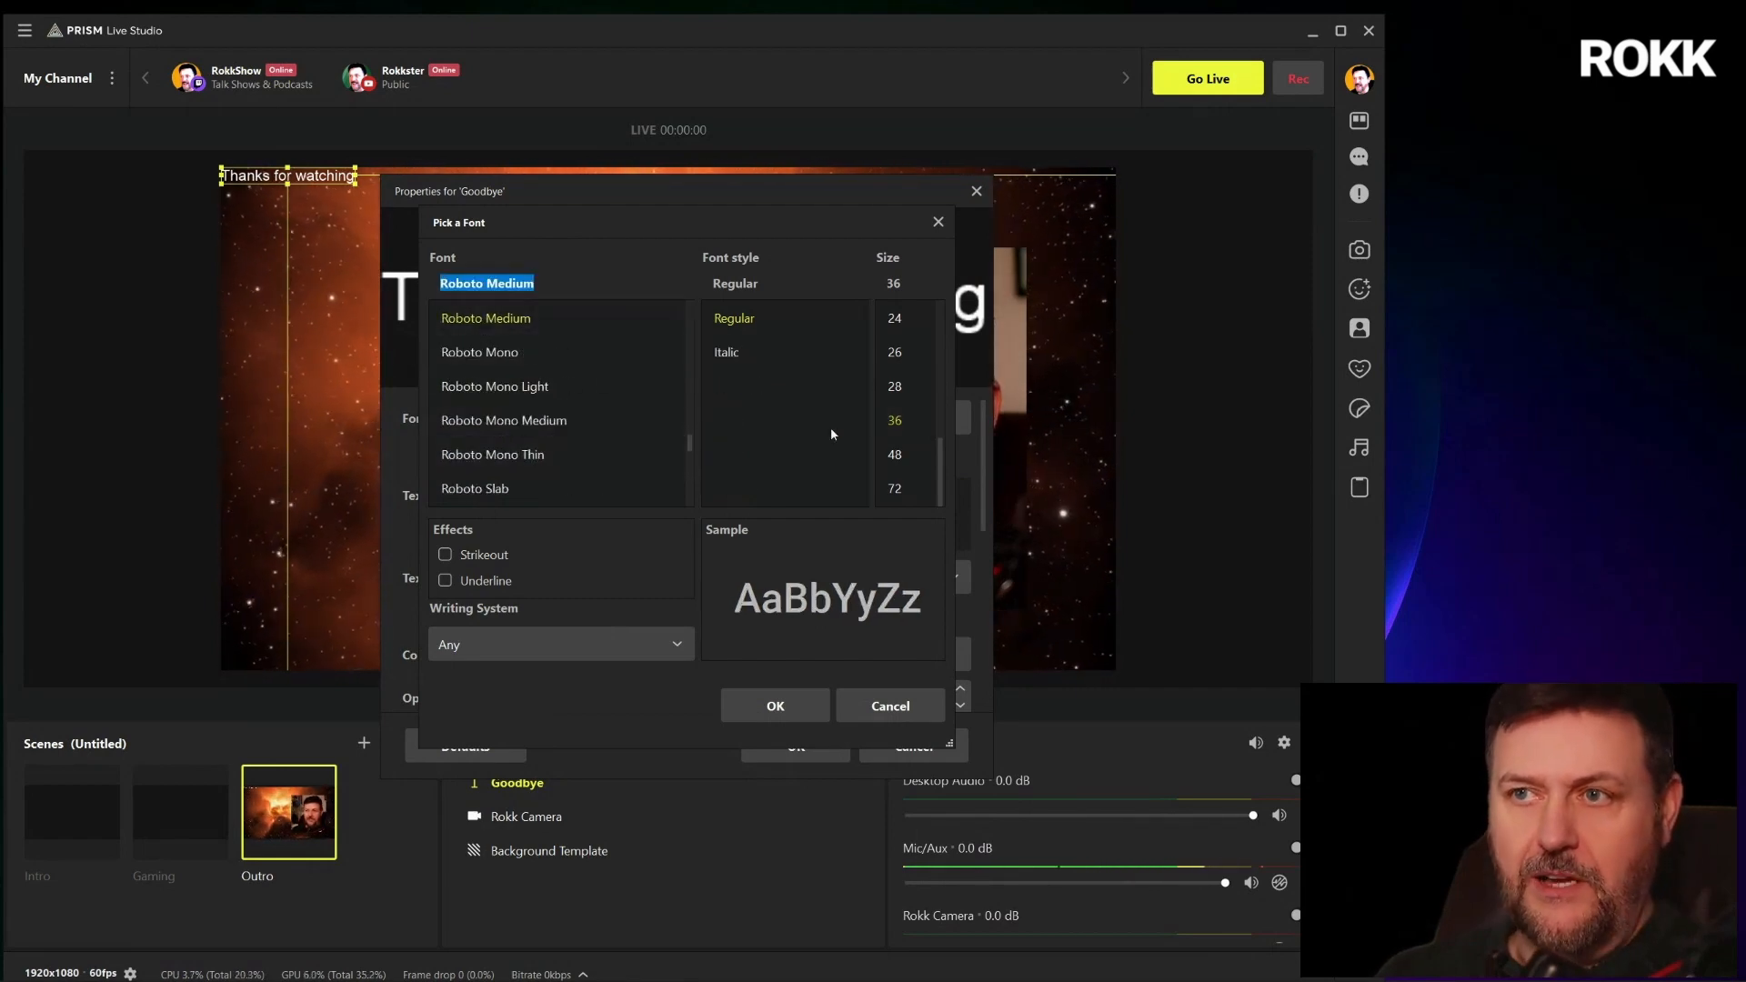
{"action": "left_click", "coordinate": [771, 706]}
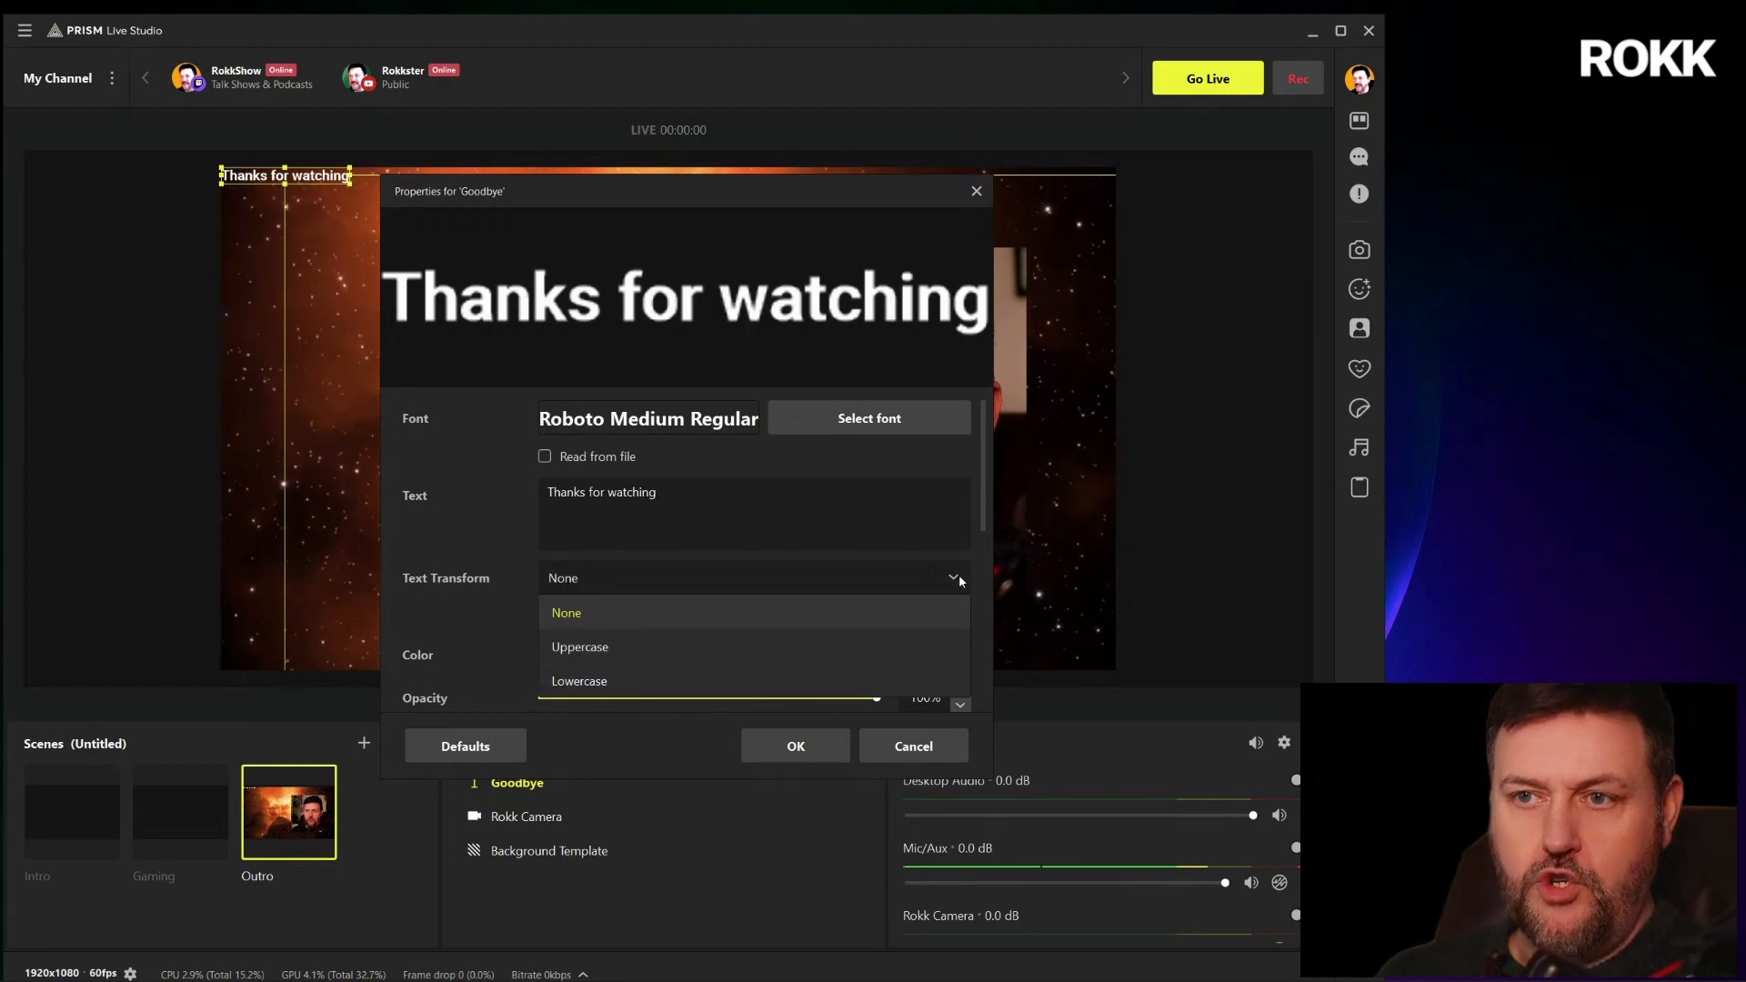
Set the Goodbye text's font size to 144, keeping the text transform at None
{"action": "left_click", "coordinate": [498, 510]}
{"action": "scroll", "coordinate": [731, 532], "scroll_direction": "down", "scroll_amount": 1}
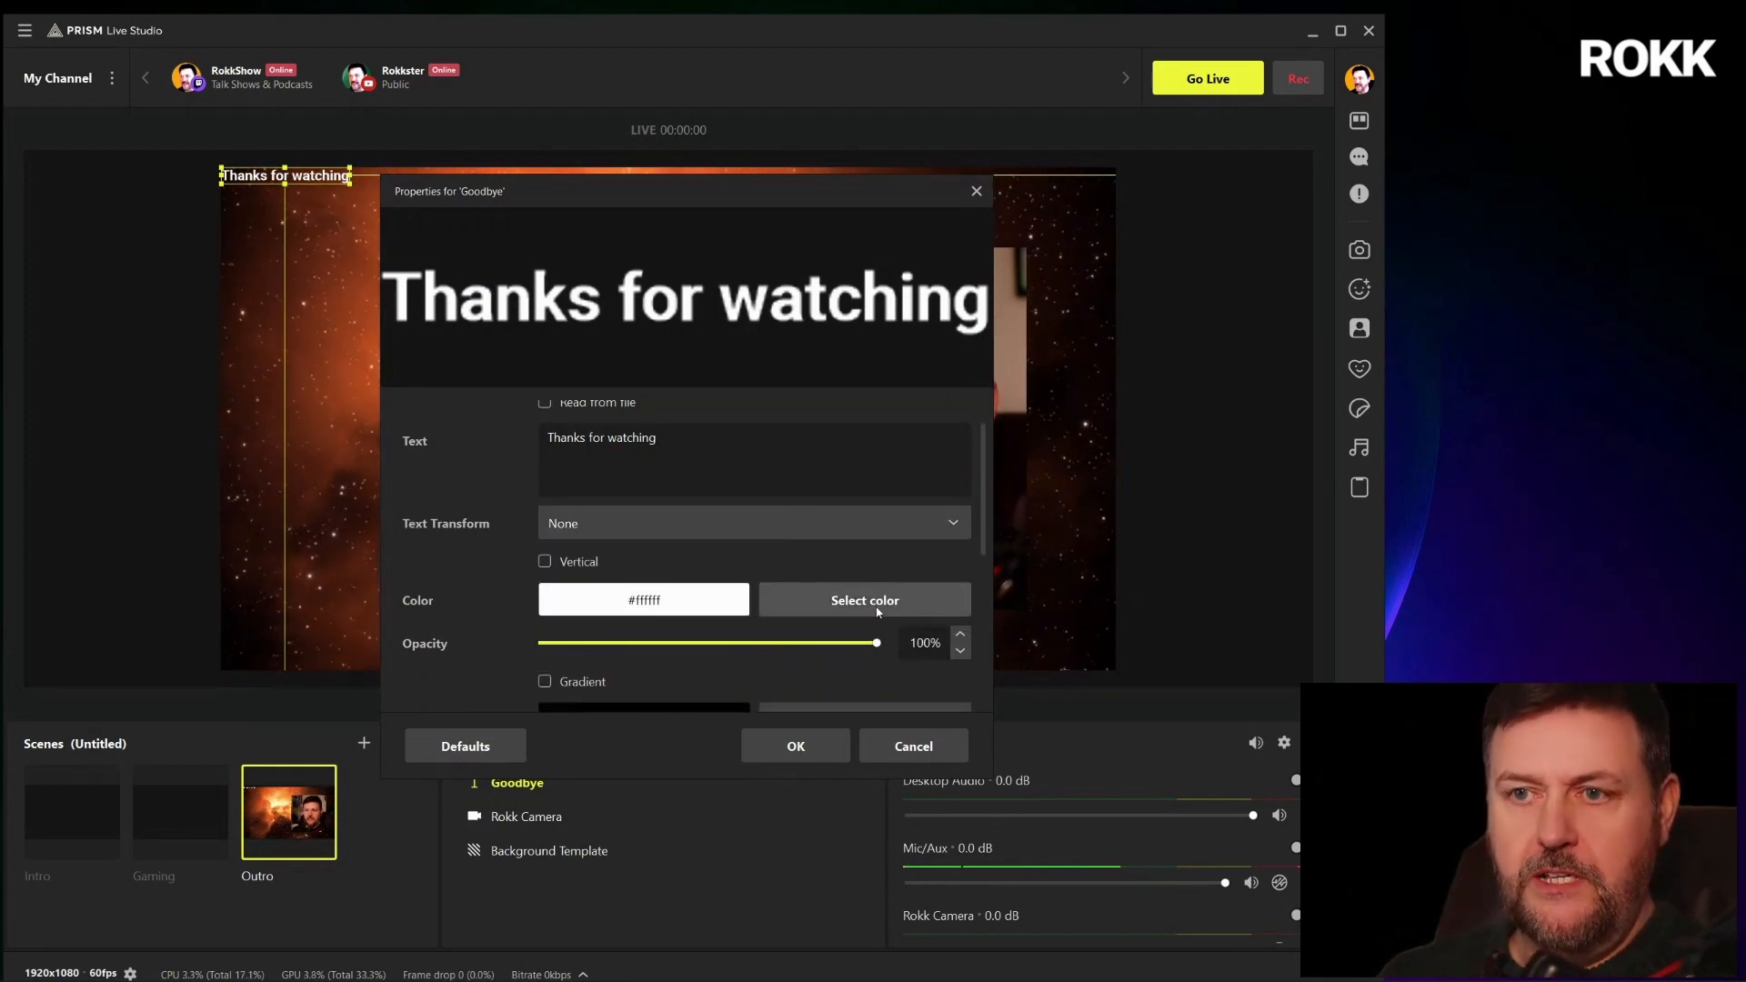
{"action": "left_click_drag", "start_coordinate": [712, 200], "coordinate": [758, 208]}
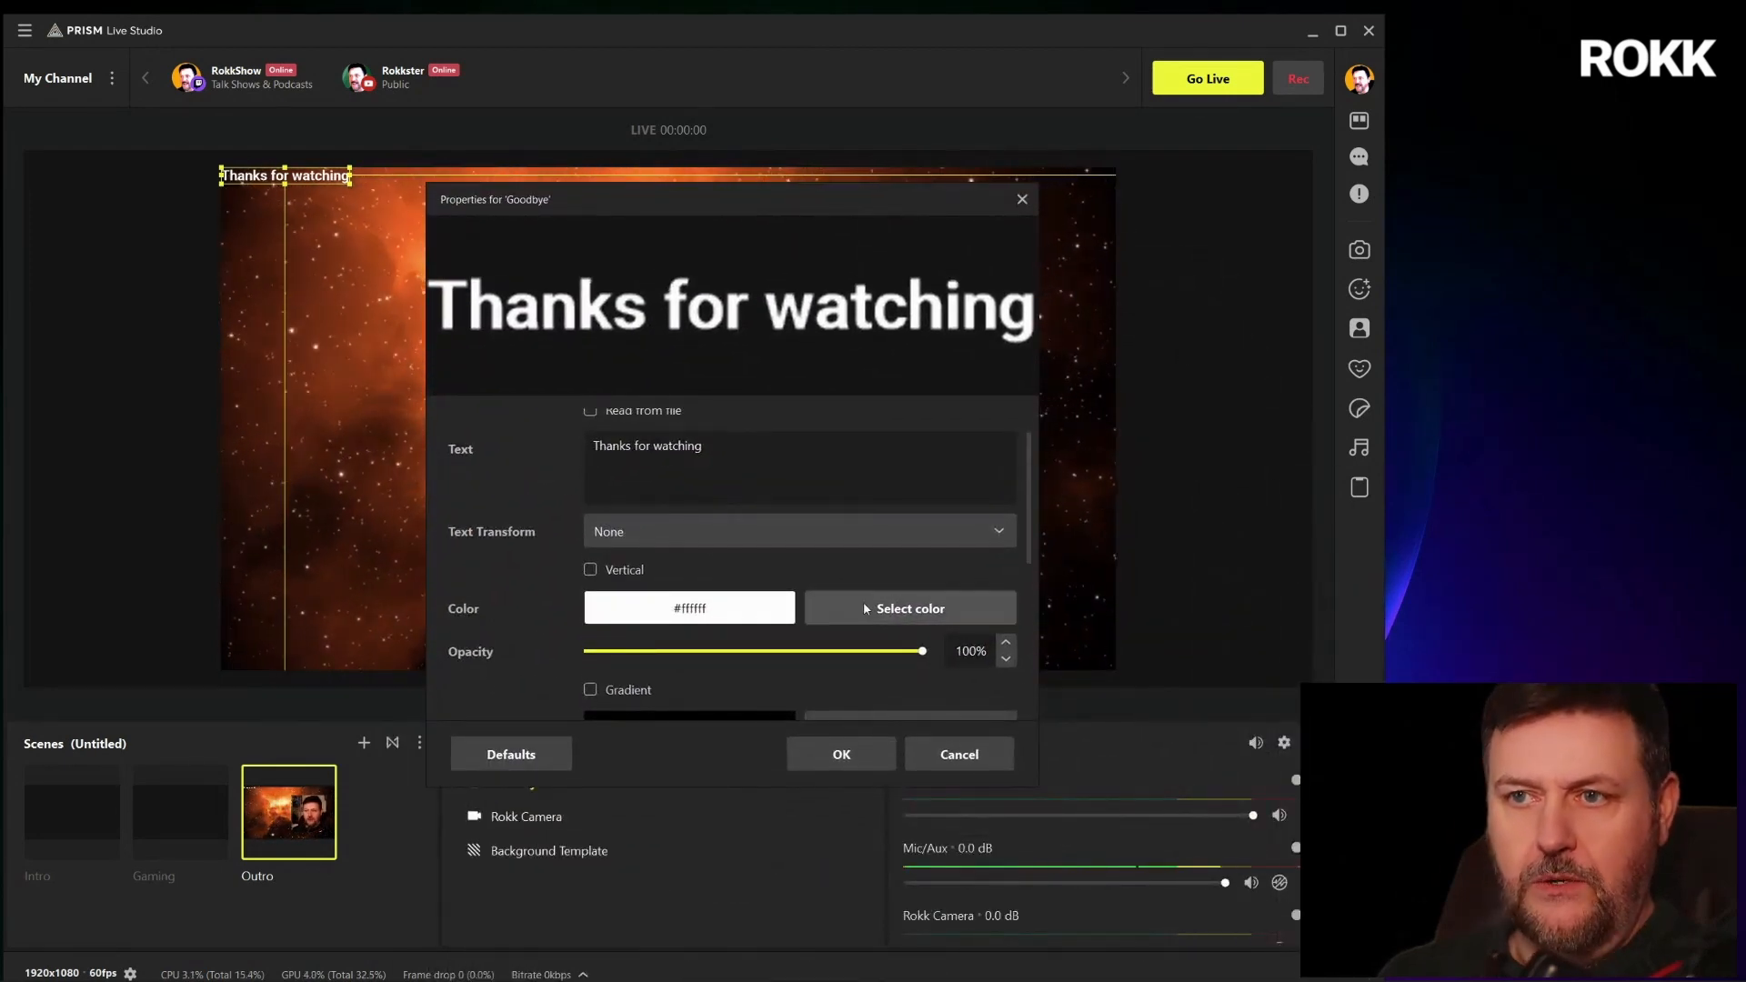
{"action": "scroll", "coordinate": [864, 602], "scroll_direction": "up", "scroll_amount": 2}
{"action": "left_click", "coordinate": [910, 424]}
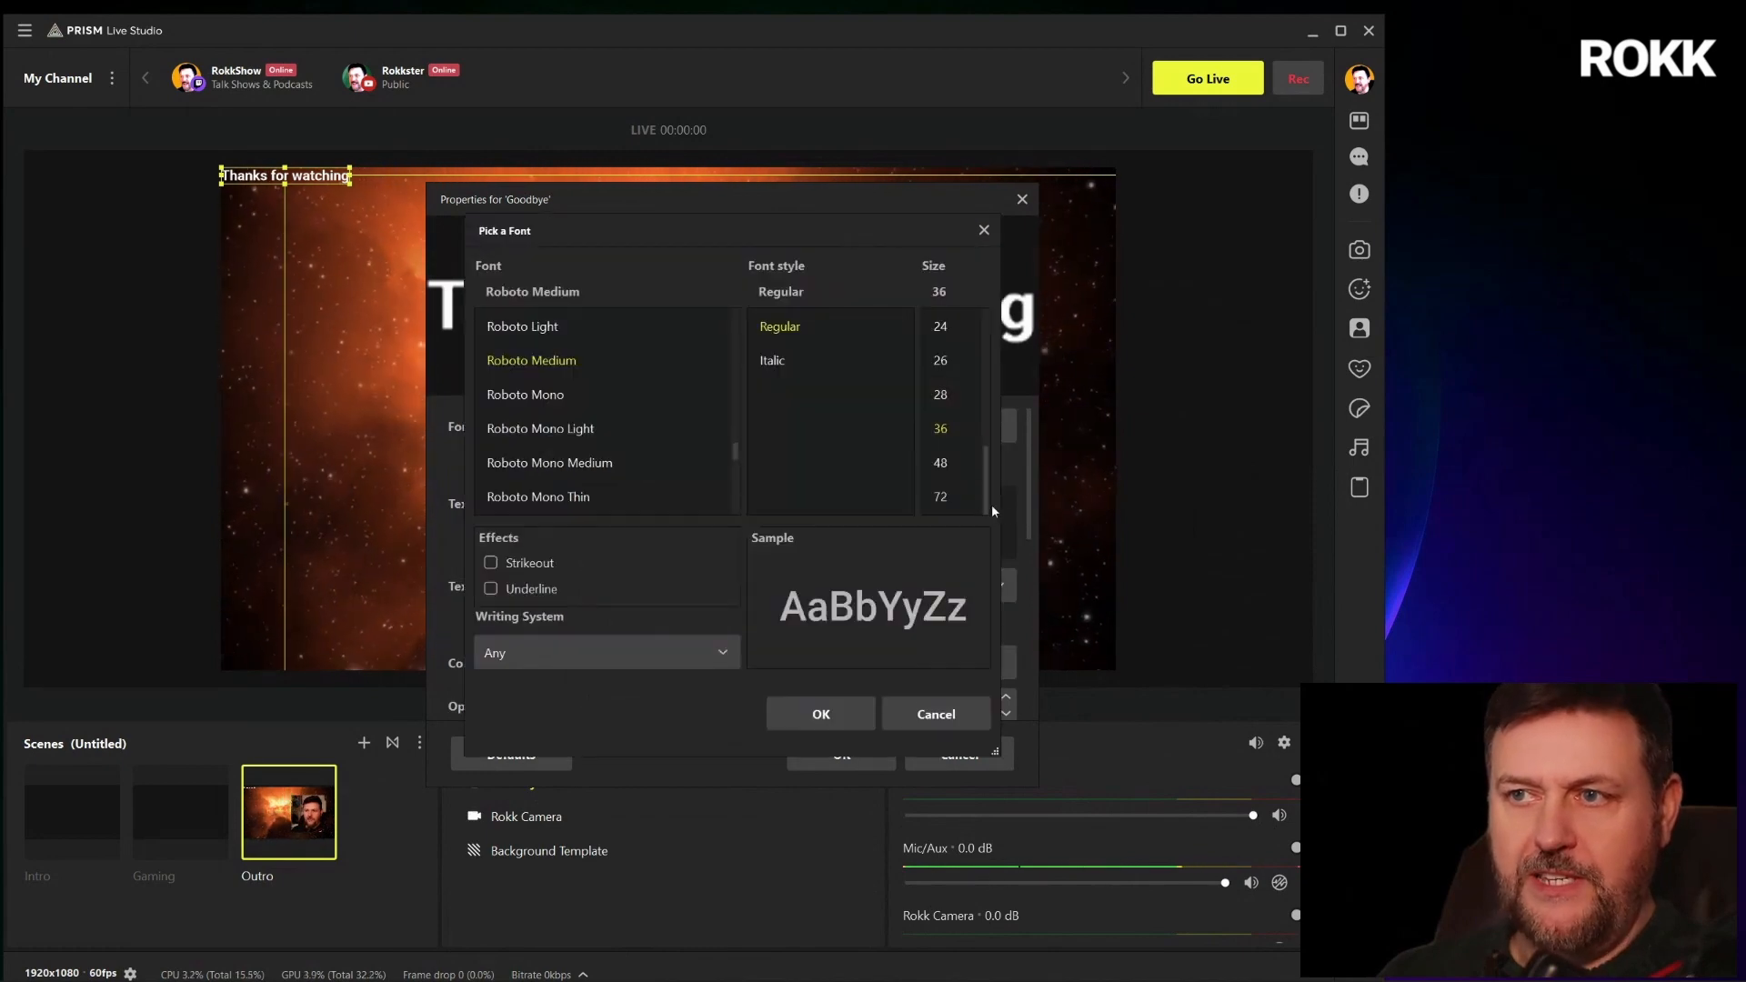
{"action": "left_click", "coordinate": [946, 497]}
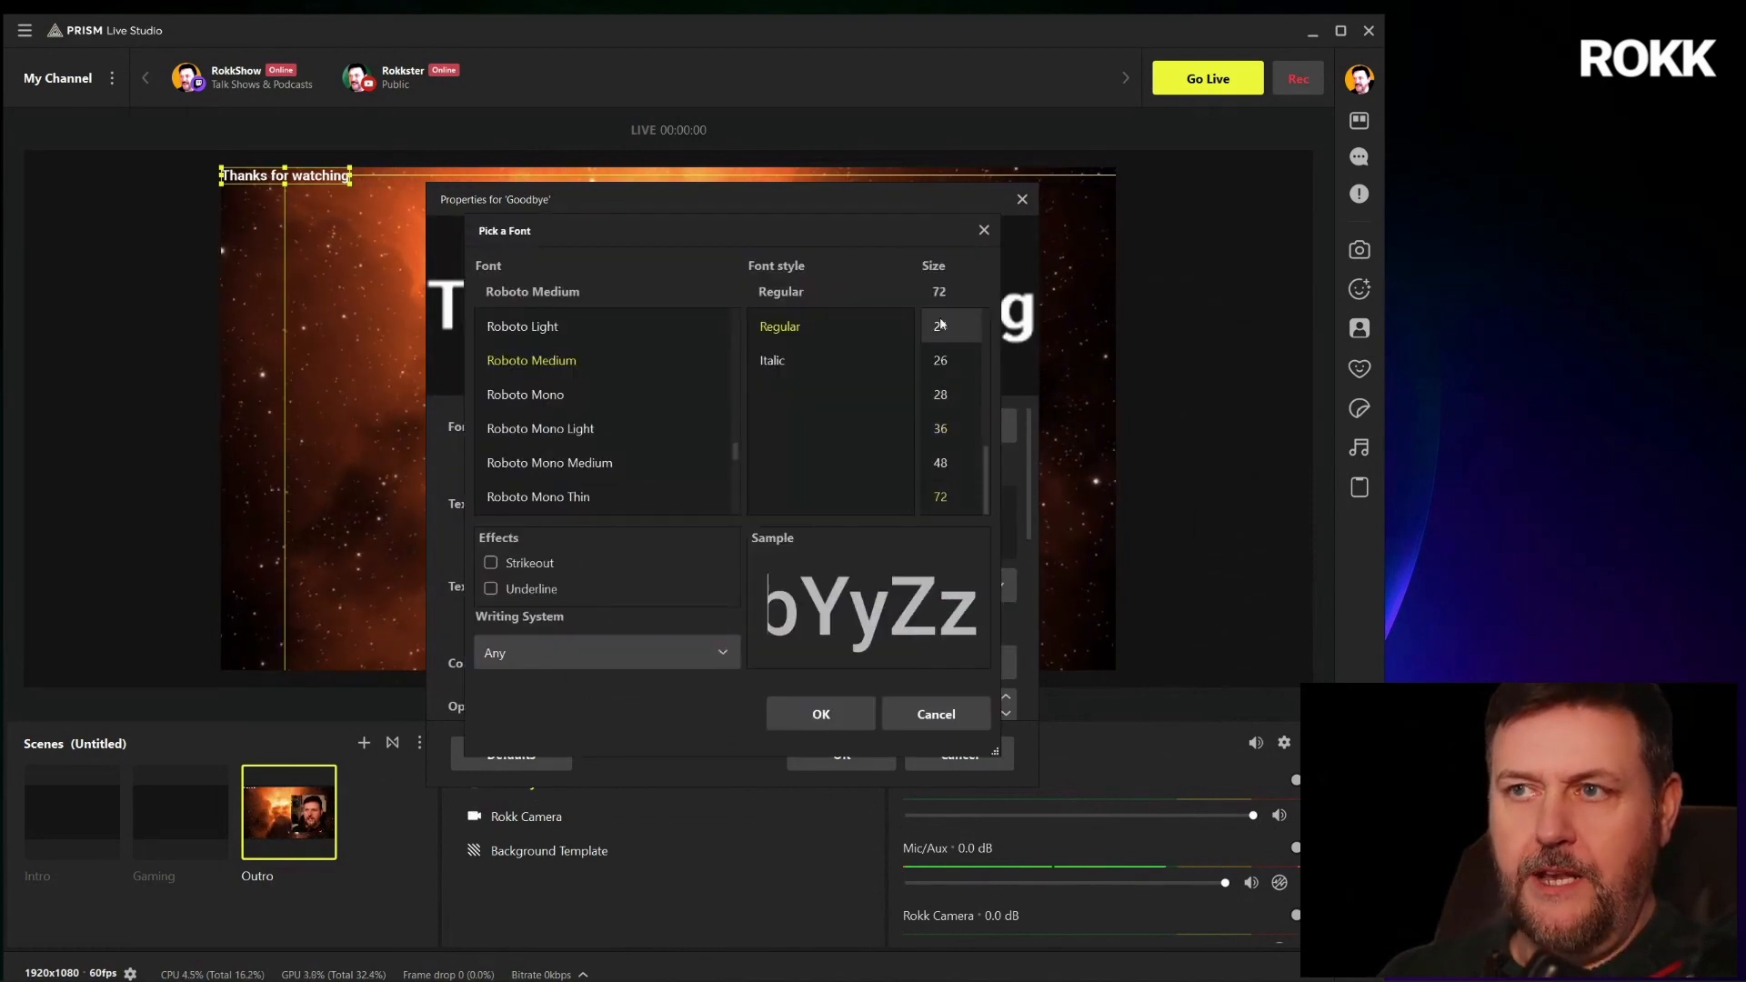
{"action": "double_click", "coordinate": [941, 290]}
{"action": "type", "text": "144"}
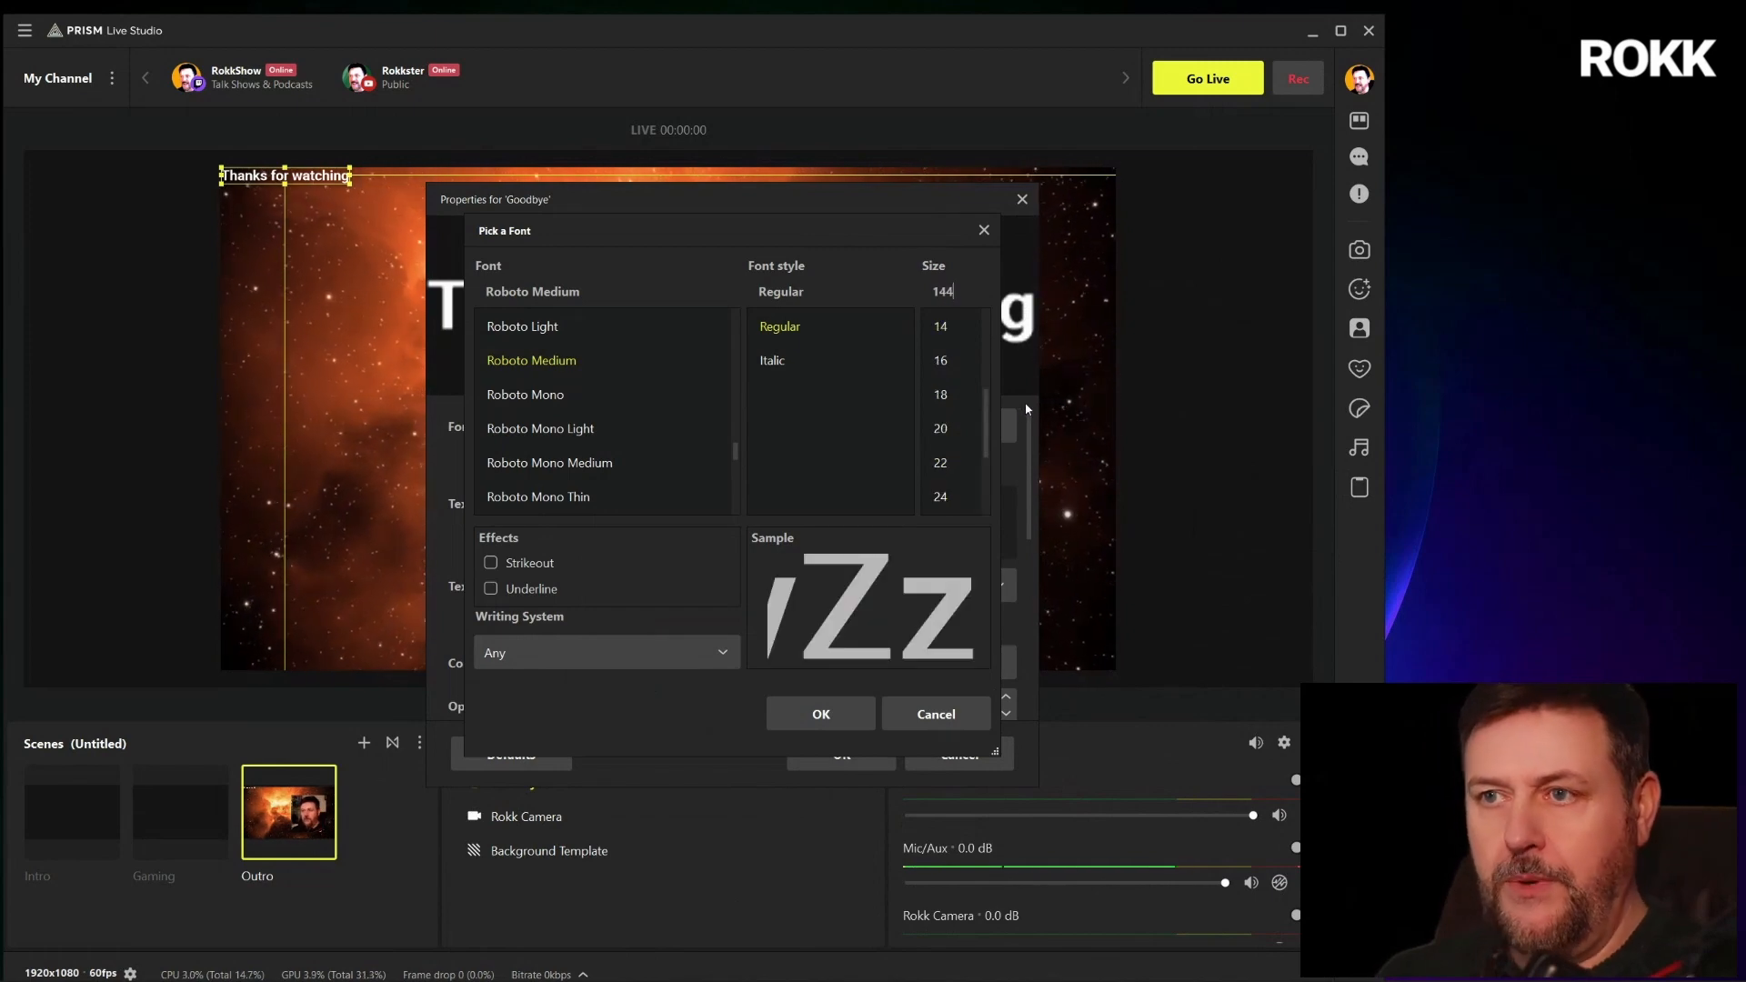
{"action": "left_click", "coordinate": [820, 714]}
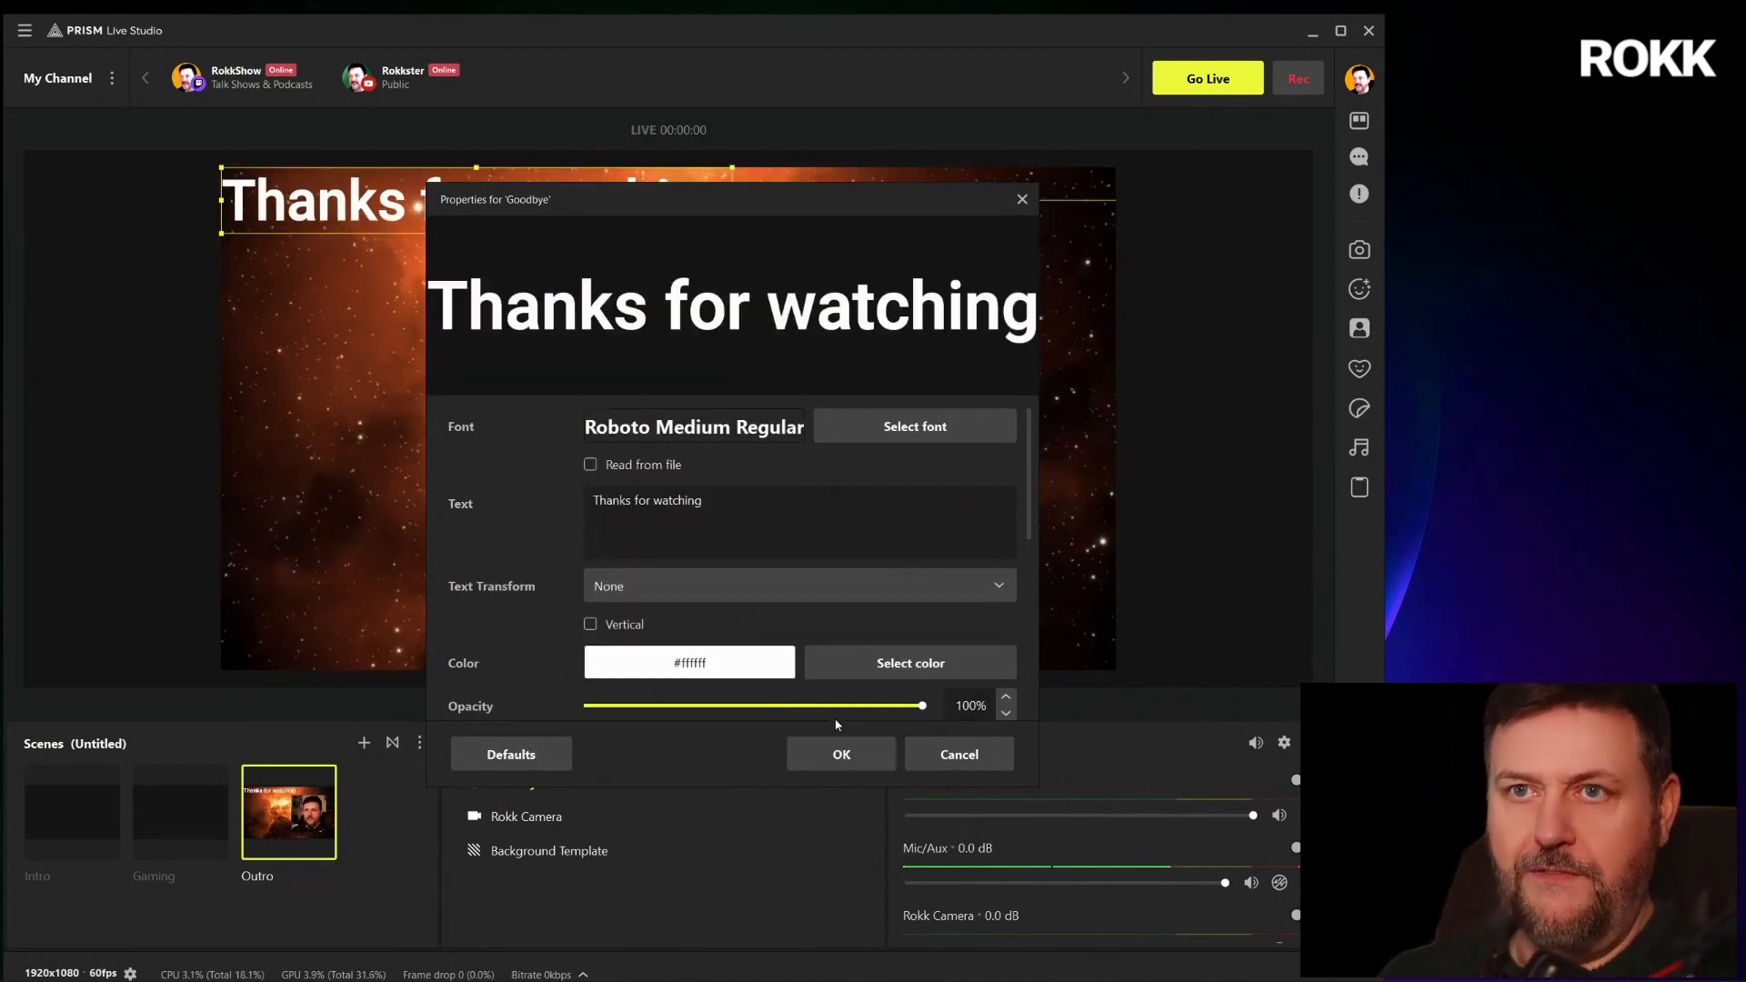
Try Center as the horizontal alignment of the Goodbye text and return it to Left
{"action": "scroll", "coordinate": [897, 622], "scroll_direction": "down", "scroll_amount": 1}
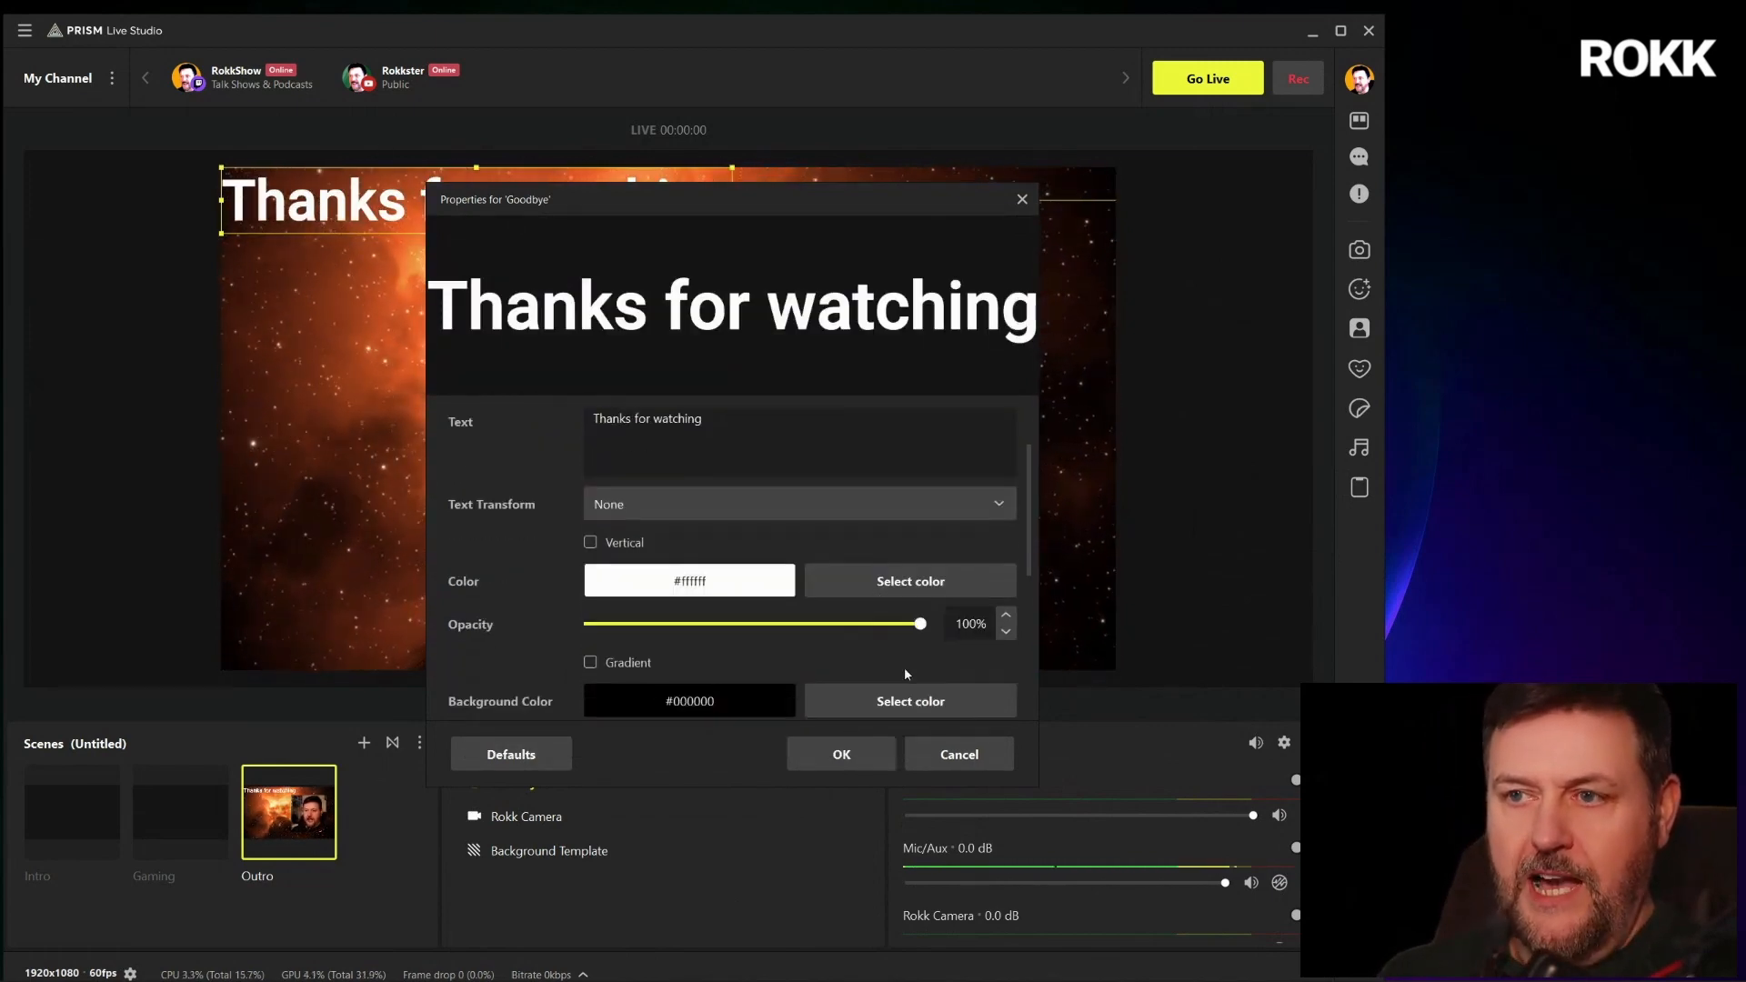
{"action": "left_click_drag", "start_coordinate": [890, 630], "coordinate": [965, 600]}
{"action": "scroll", "coordinate": [965, 600], "scroll_direction": "down", "scroll_amount": 1}
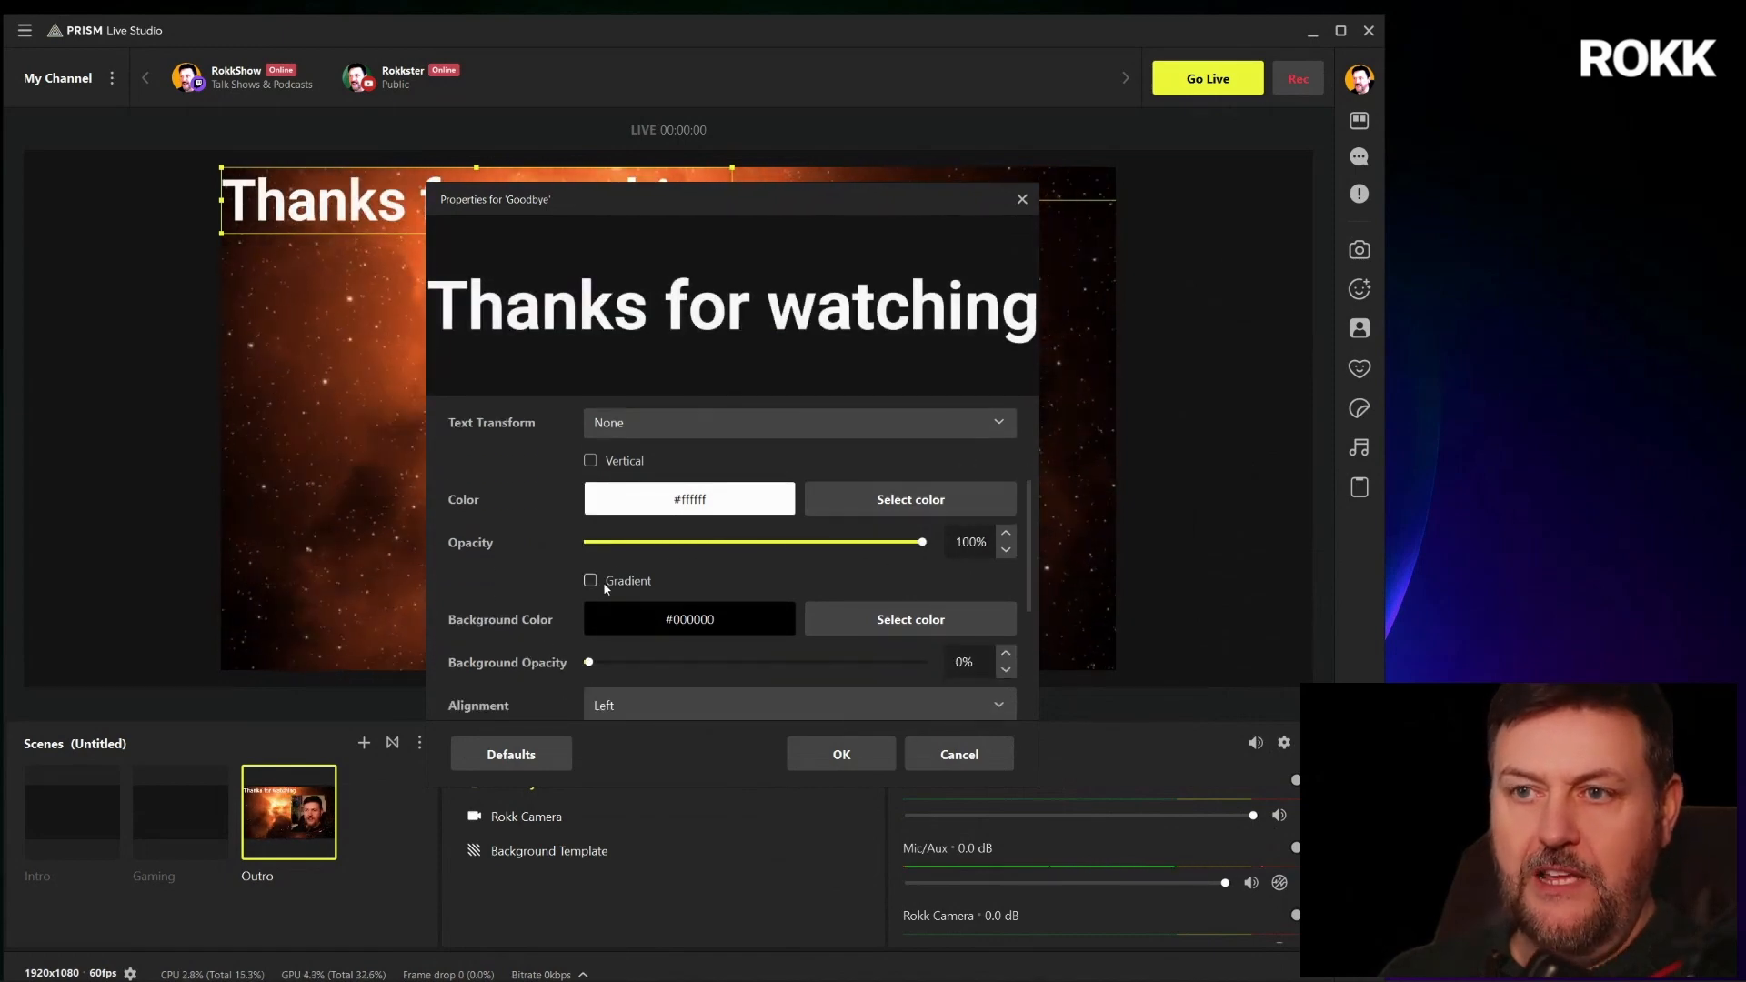
{"action": "scroll", "coordinate": [916, 551], "scroll_direction": "down", "scroll_amount": 1}
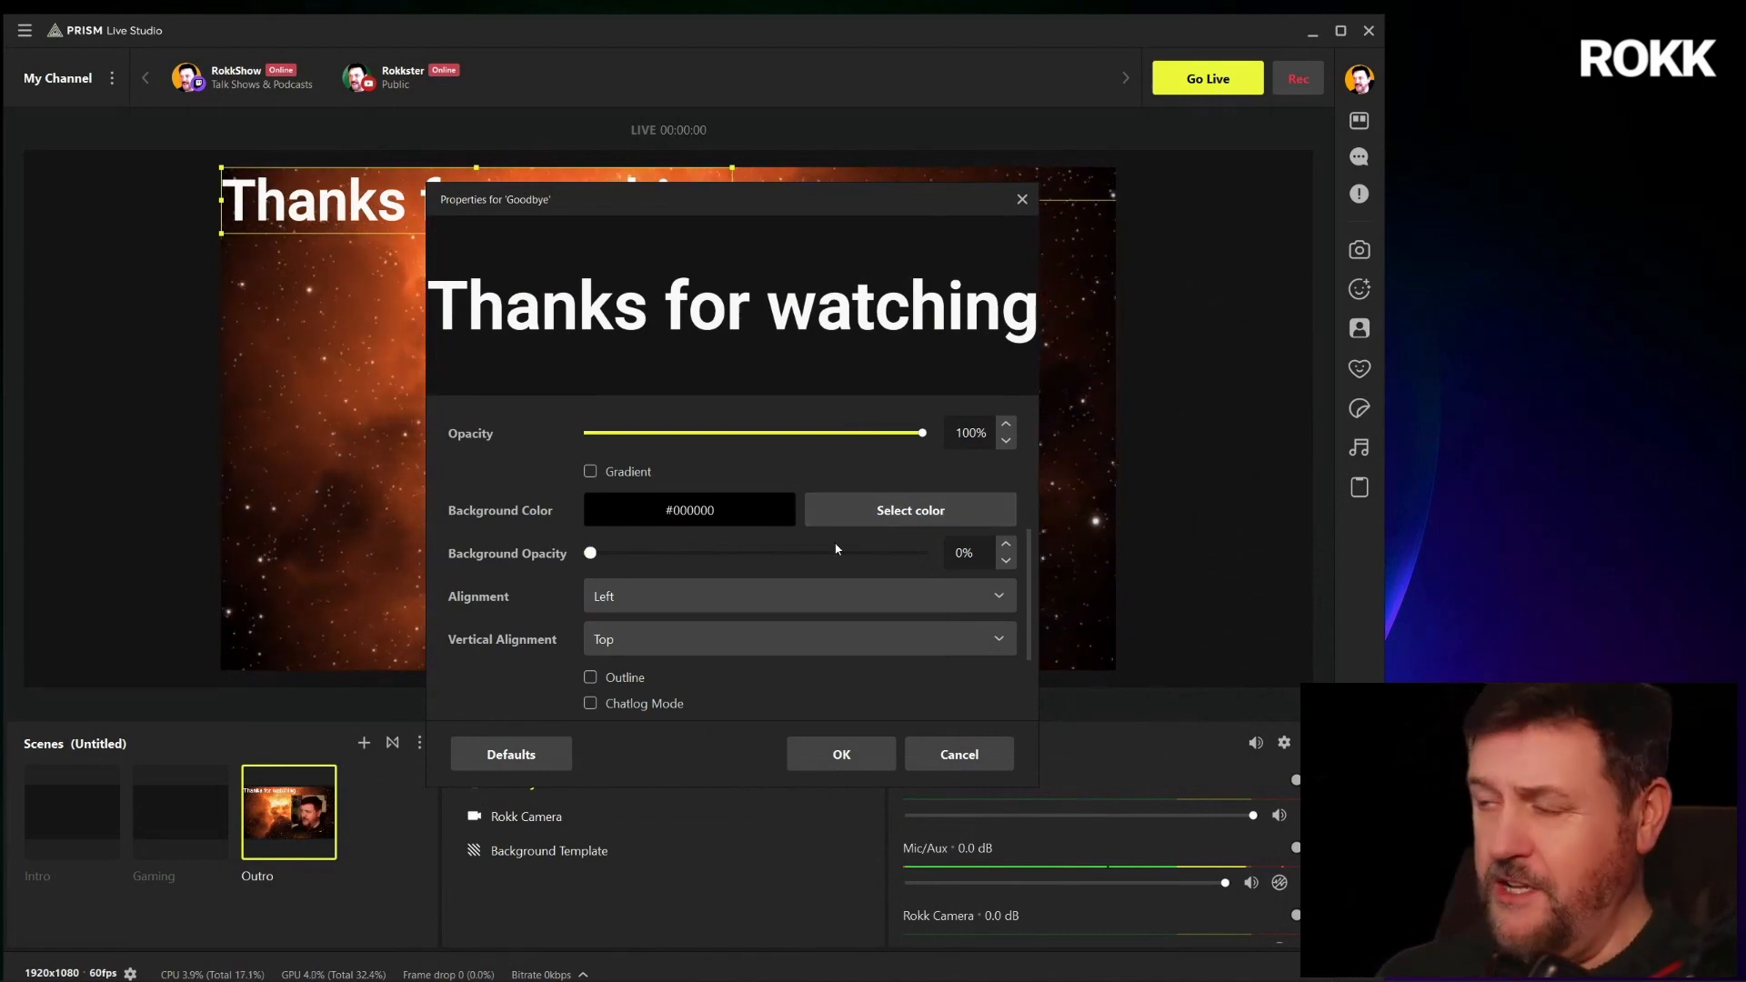
{"action": "scroll", "coordinate": [748, 564], "scroll_direction": "down", "scroll_amount": 1}
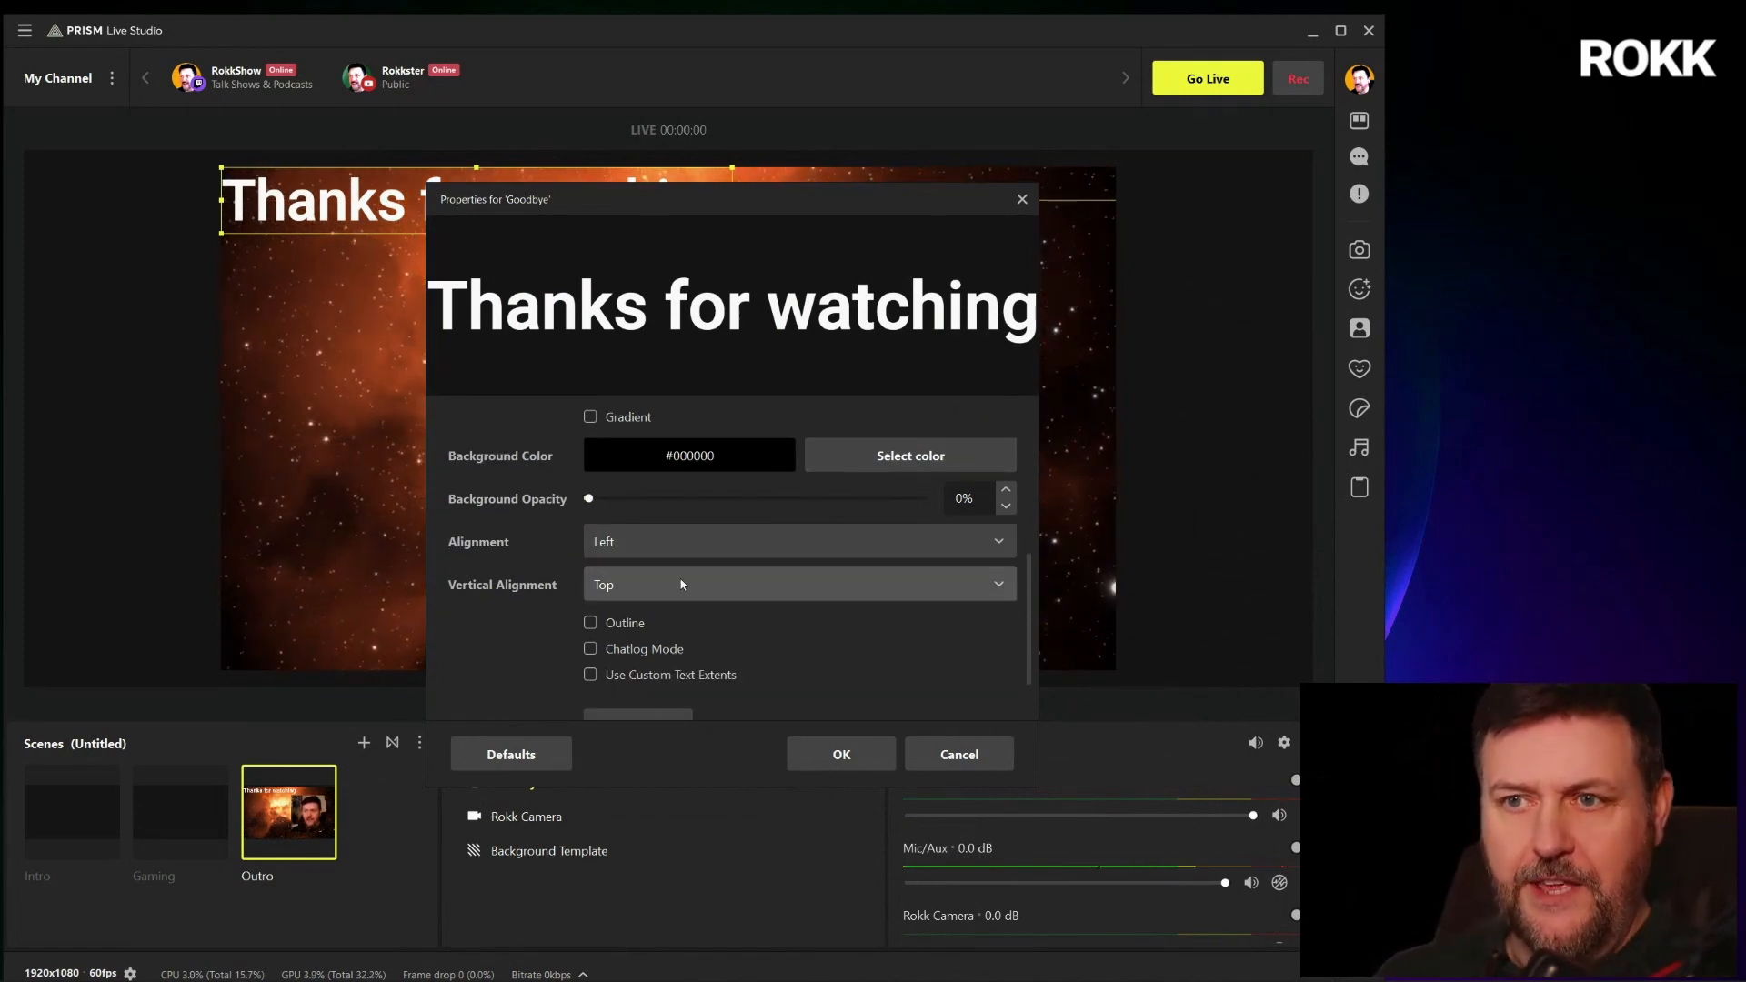
{"action": "left_click", "coordinate": [845, 543]}
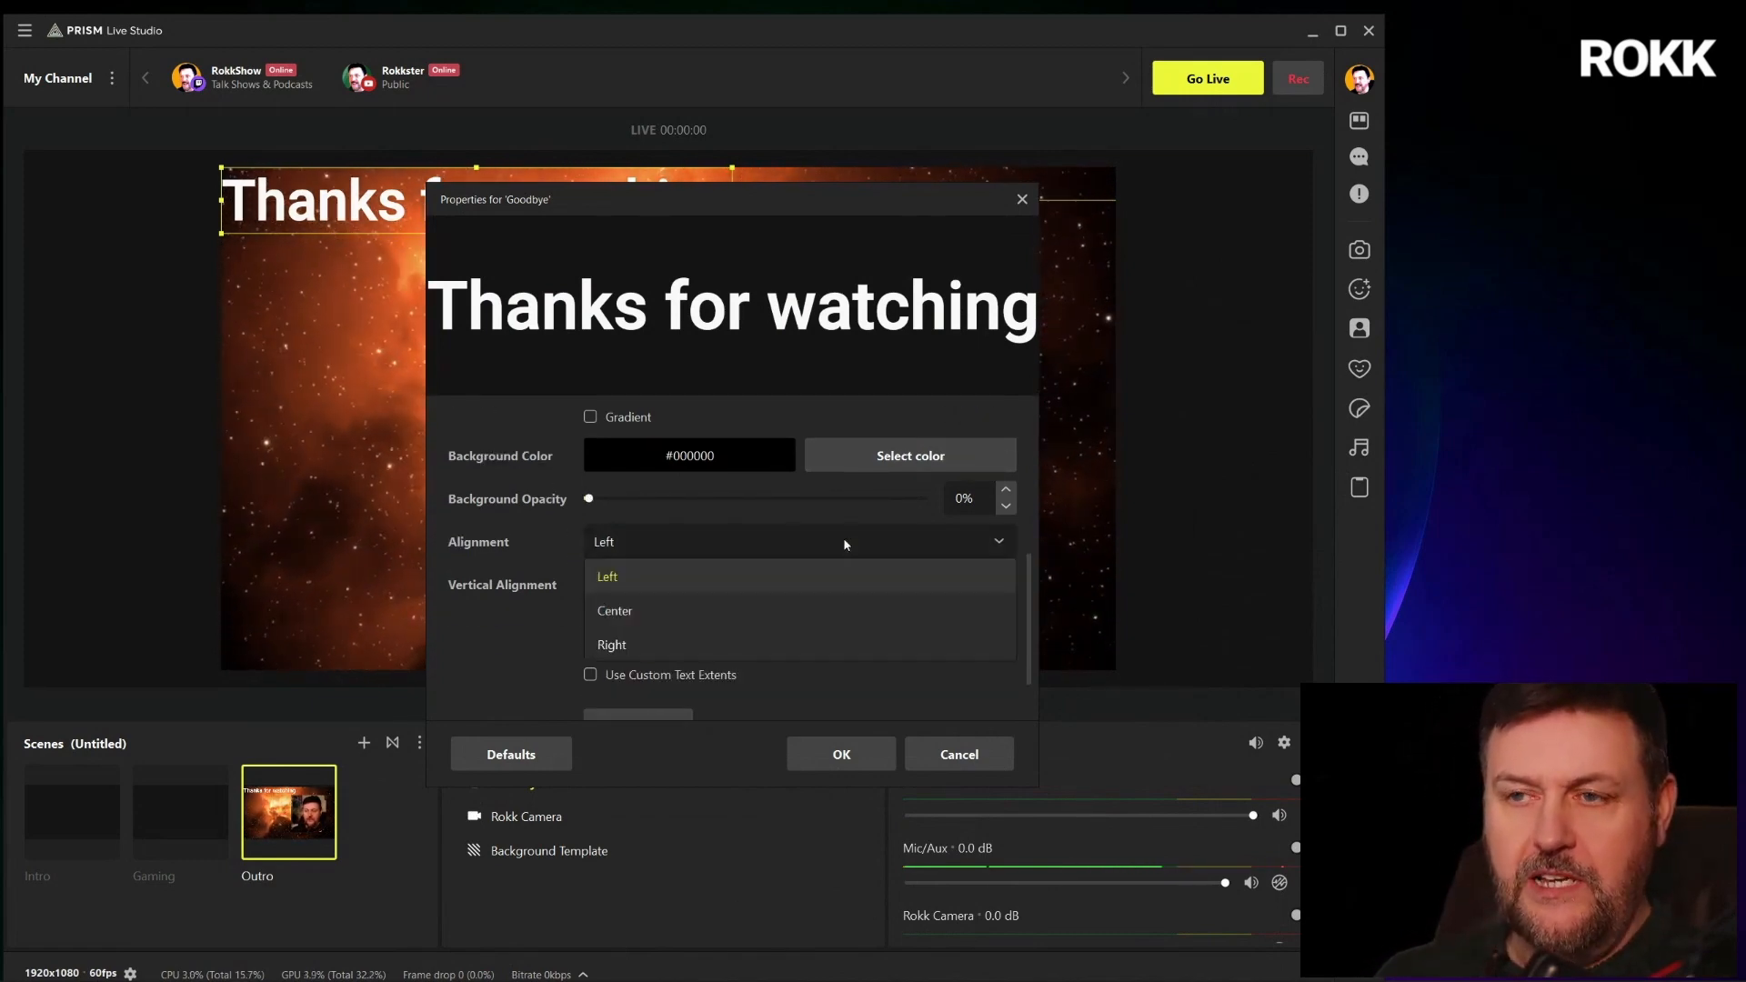
{"action": "left_click", "coordinate": [738, 607]}
{"action": "left_click", "coordinate": [643, 546]}
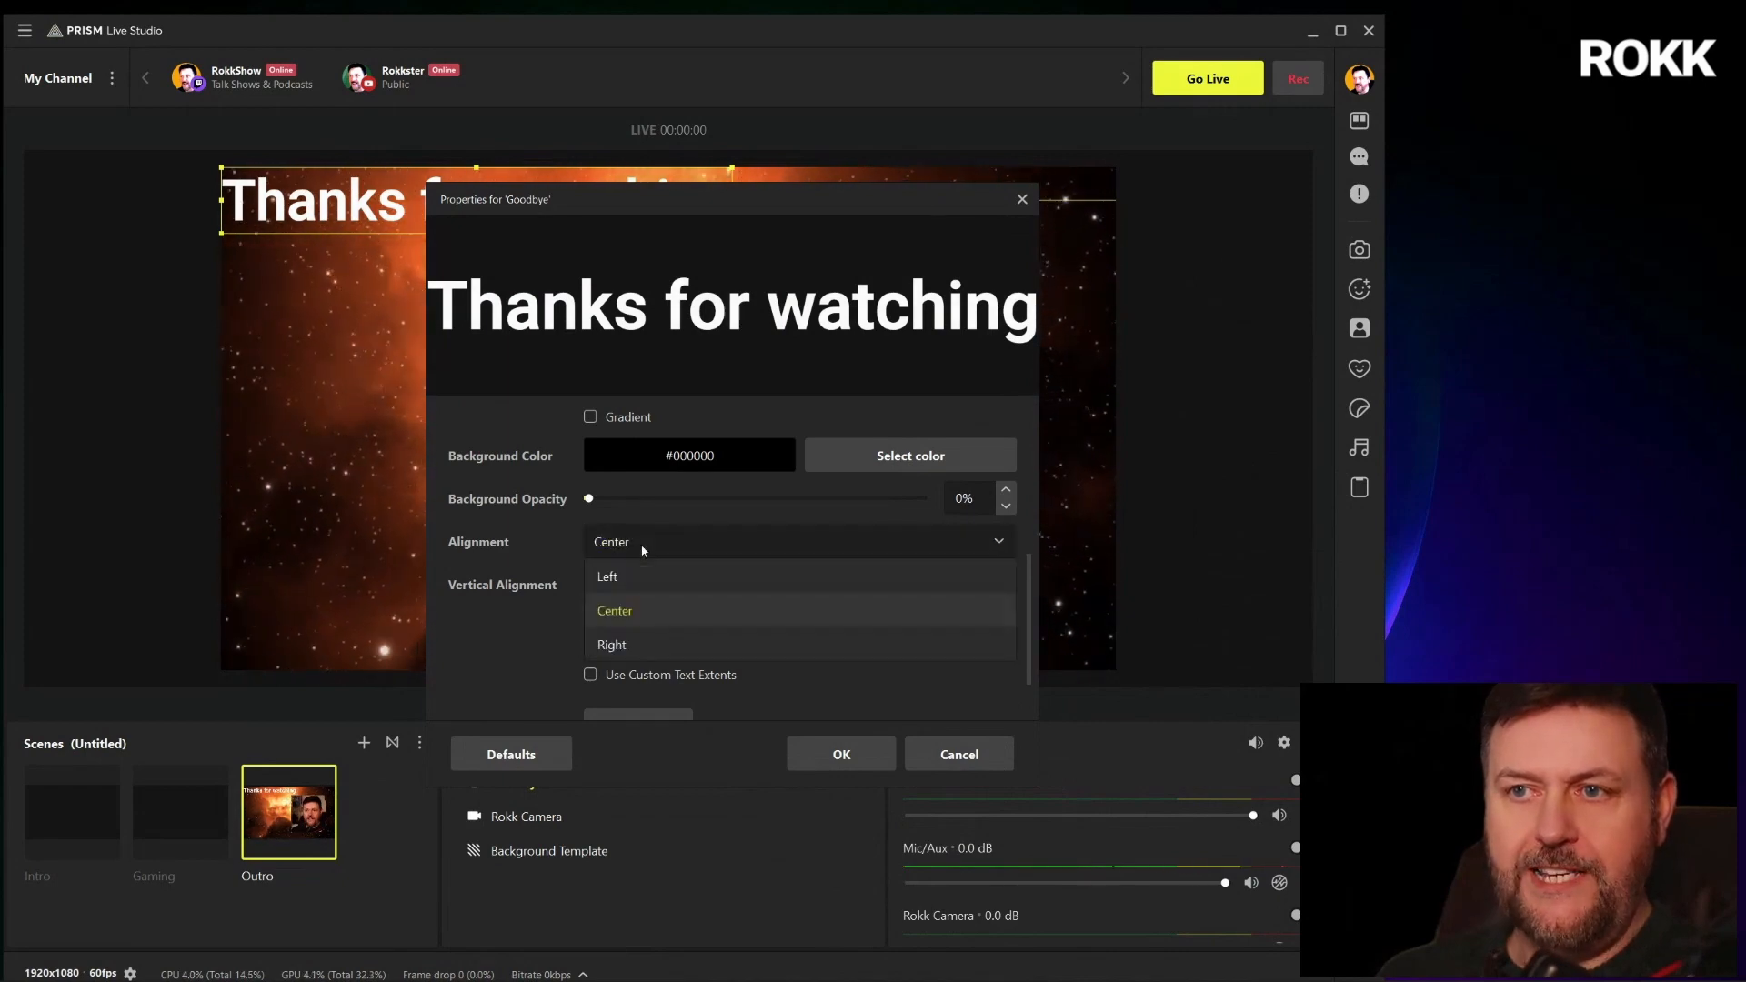
{"action": "left_click", "coordinate": [622, 580]}
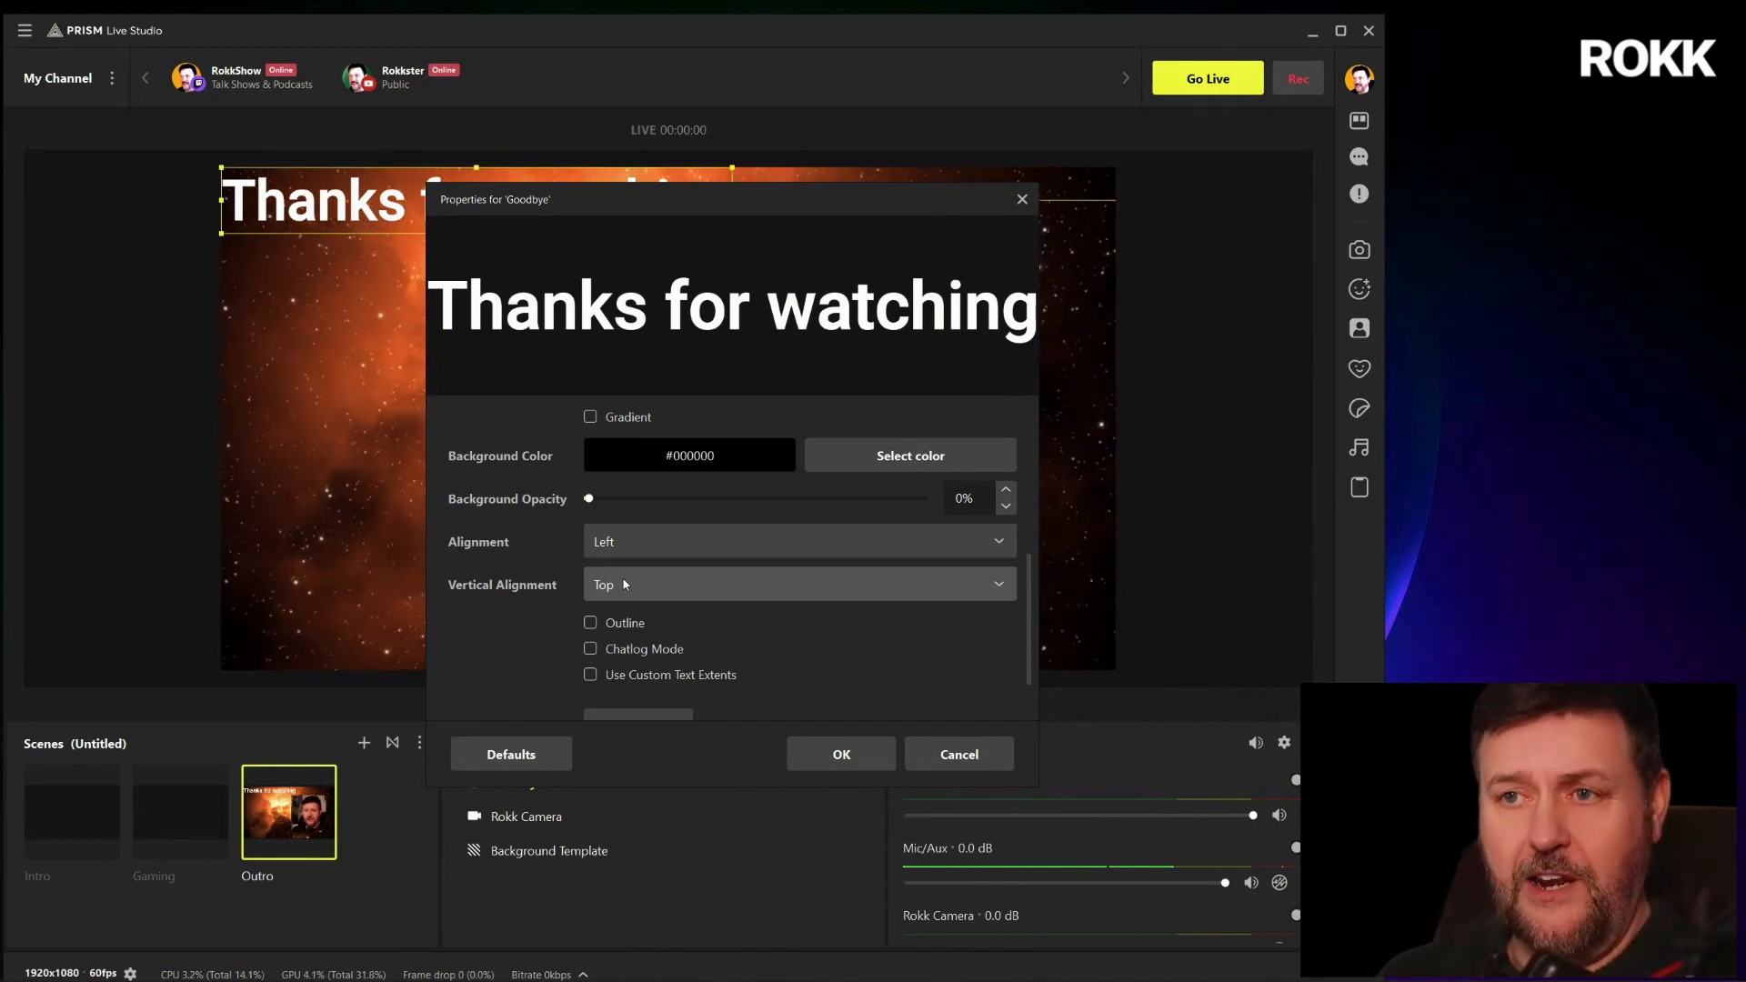
Set the Goodbye text's vertical alignment to Center and apply the source properties
{"action": "left_click", "coordinate": [617, 583]}
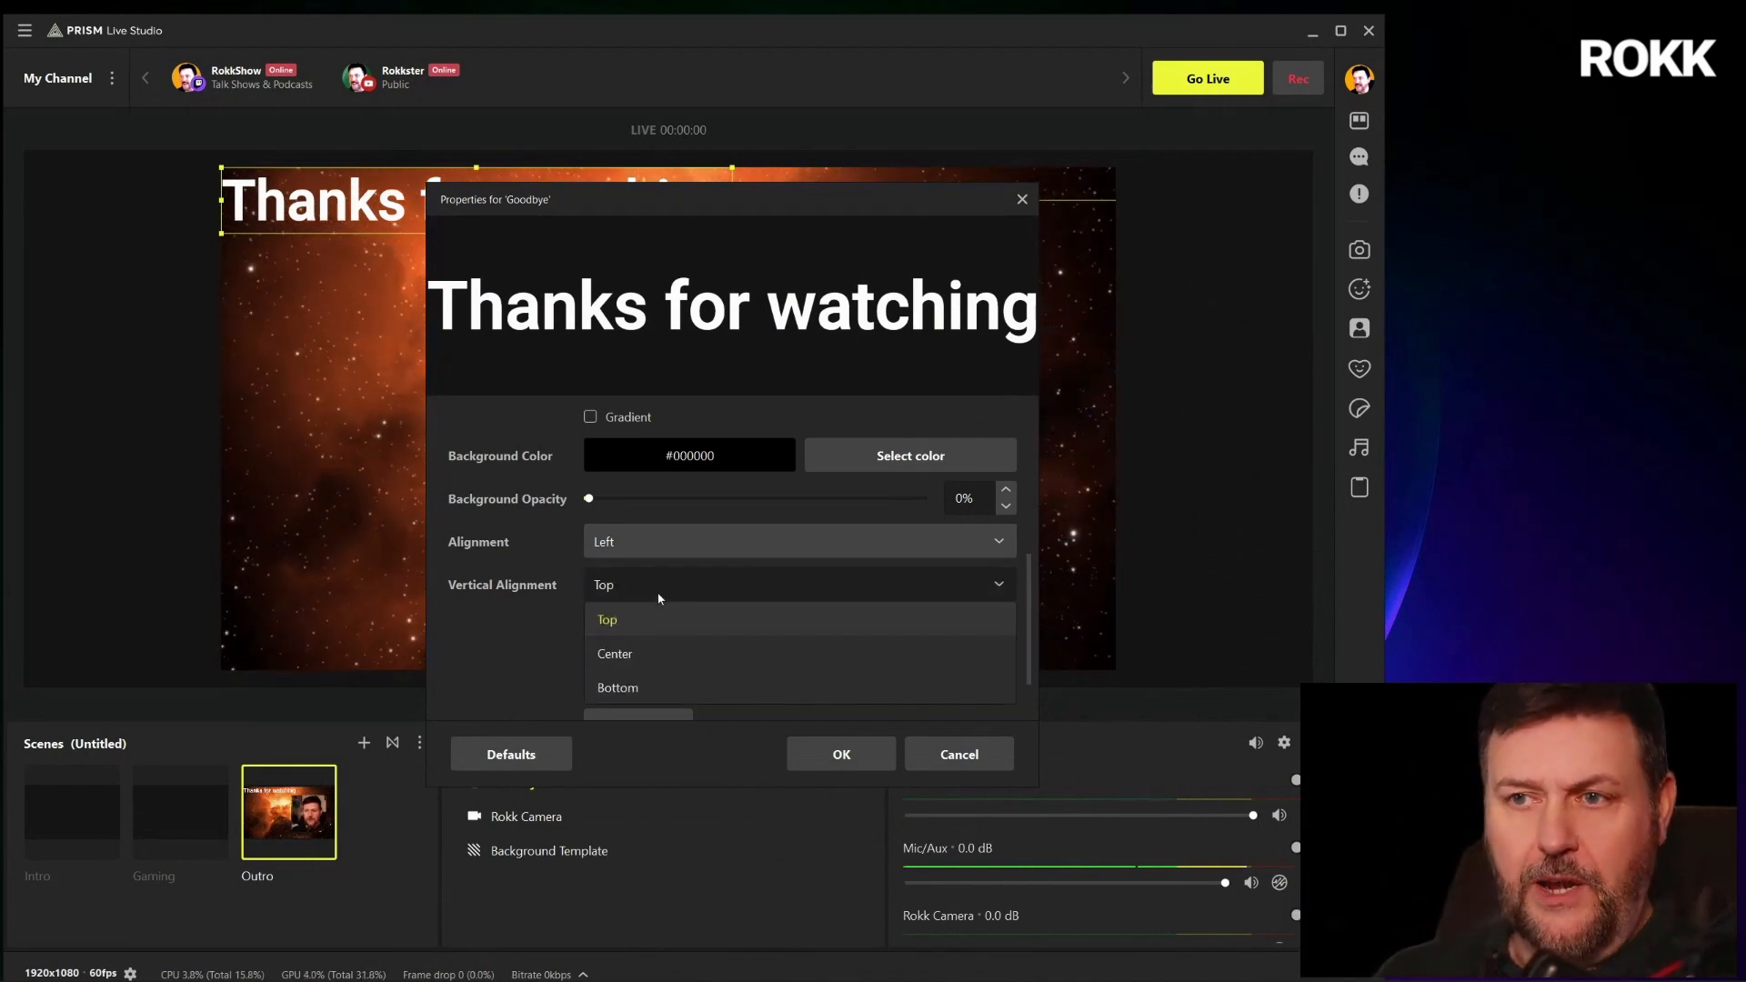
{"action": "left_click", "coordinate": [645, 664]}
{"action": "left_click", "coordinate": [653, 592]}
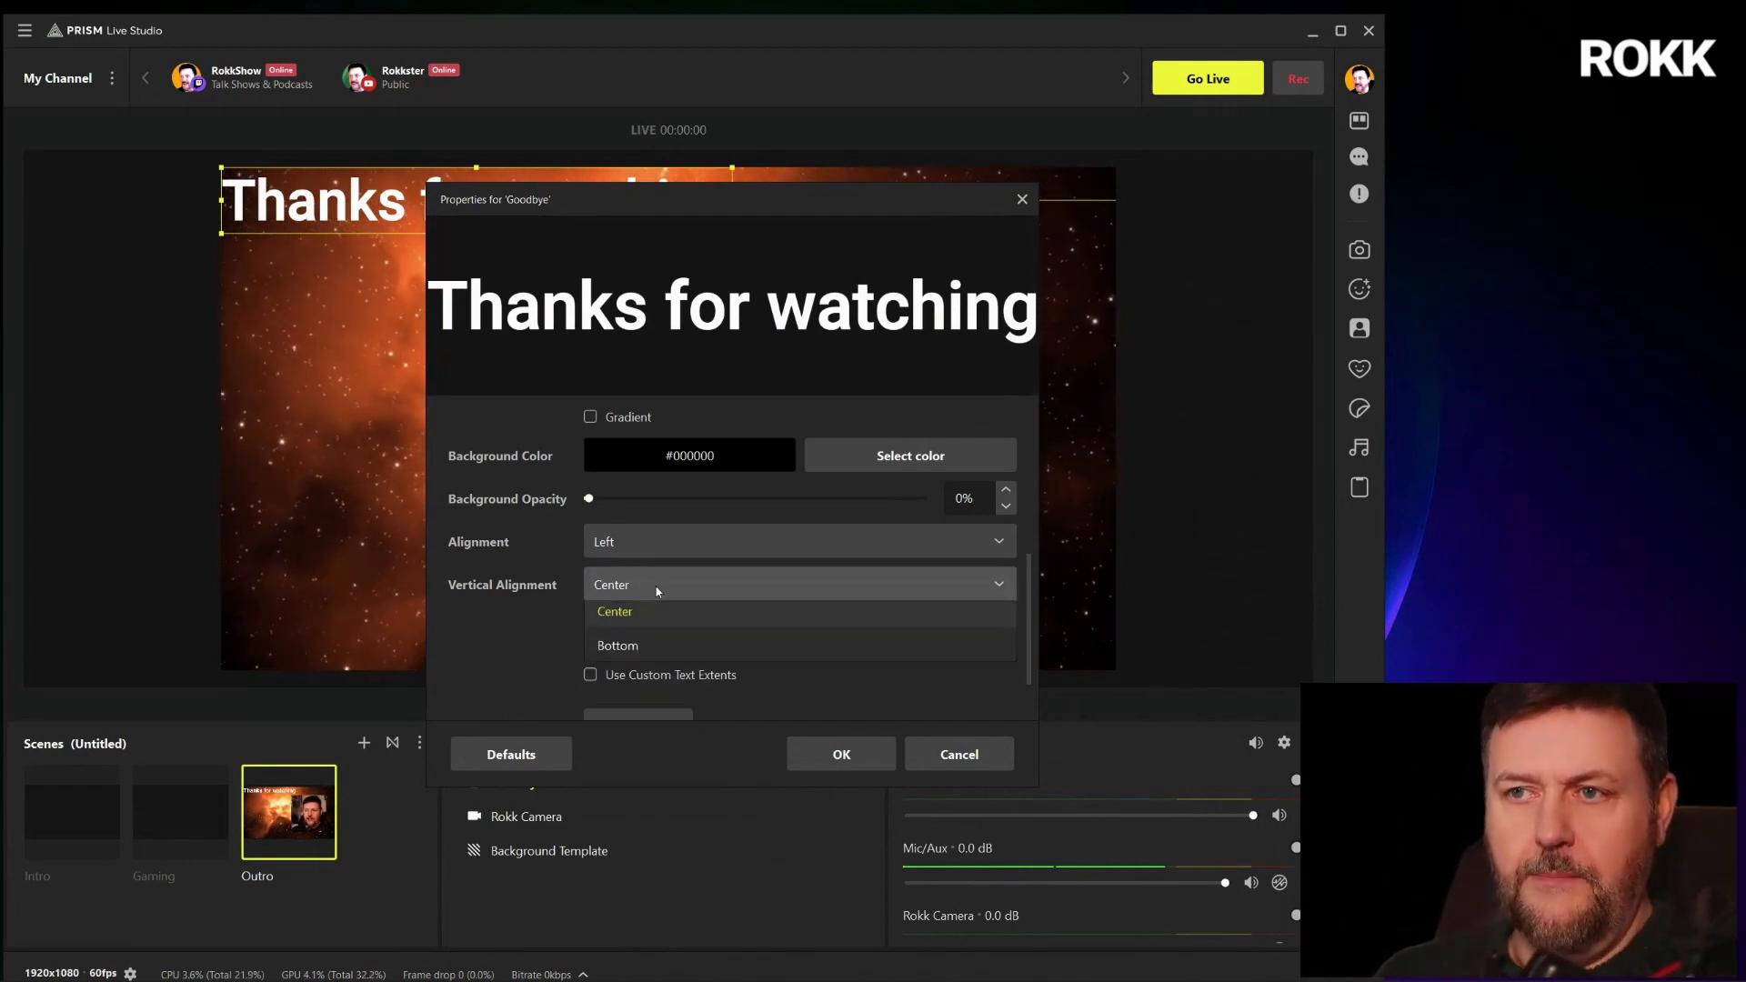
{"action": "left_click", "coordinate": [647, 615]}
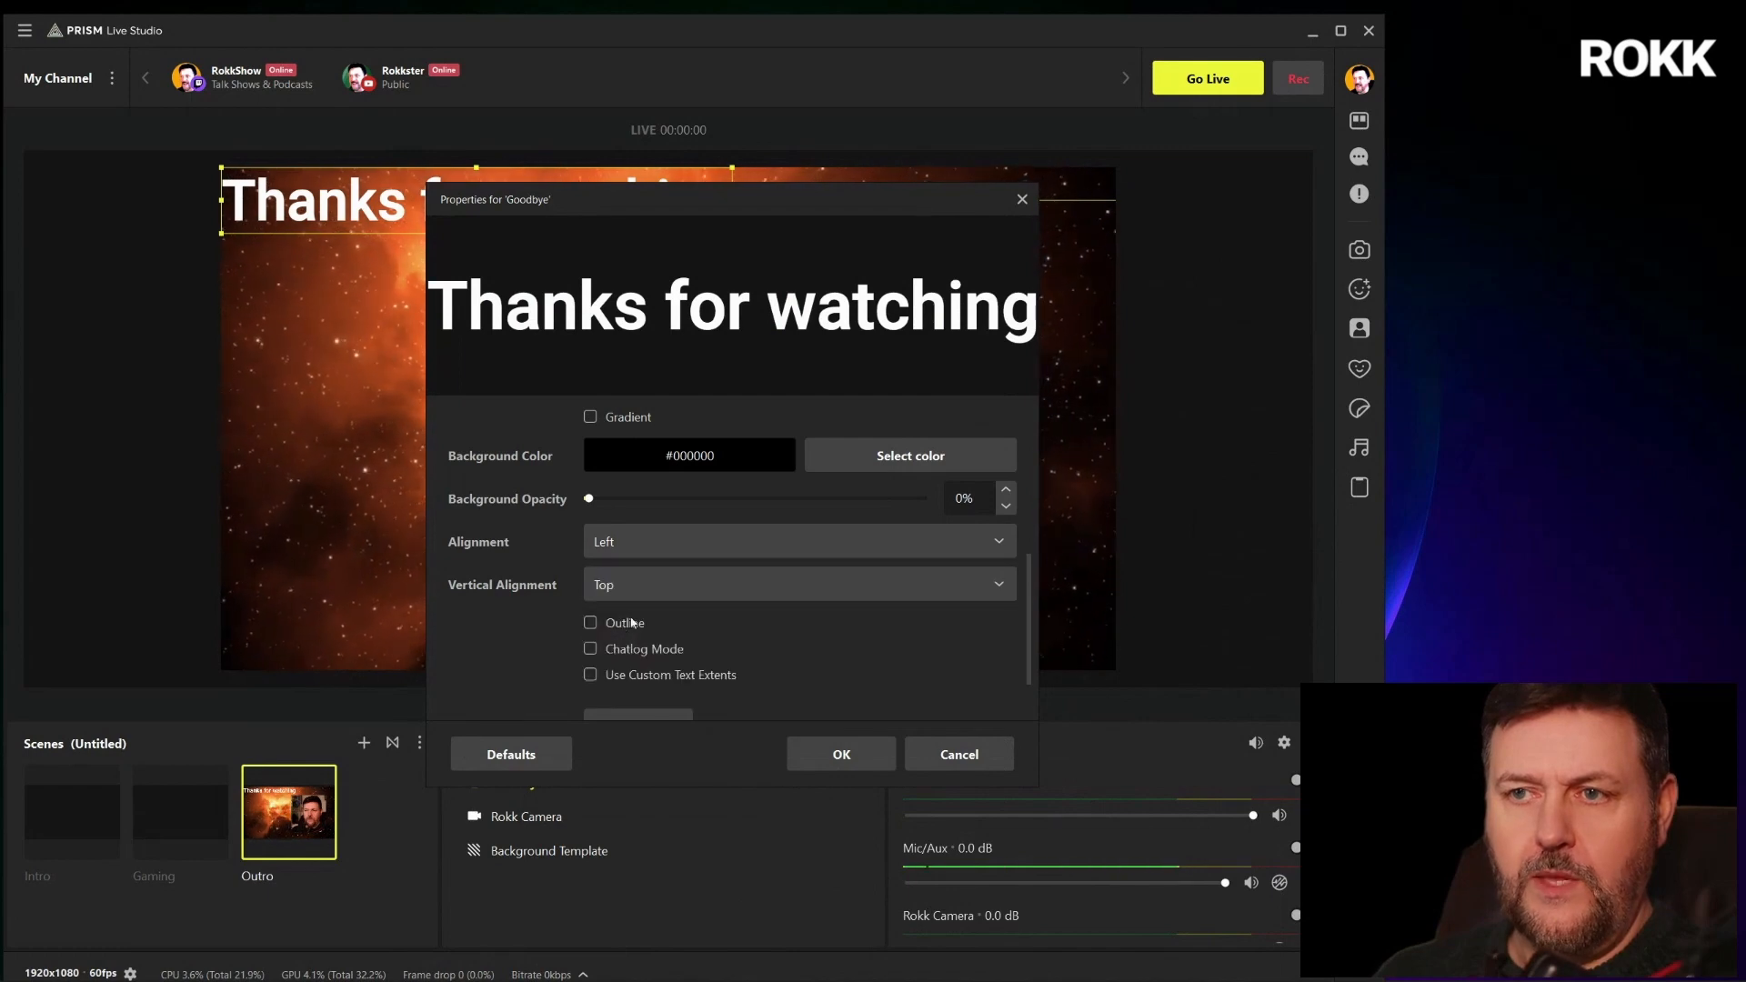
{"action": "left_click", "coordinate": [680, 580]}
{"action": "left_click", "coordinate": [673, 651]}
{"action": "scroll", "coordinate": [954, 602], "scroll_direction": "down", "scroll_amount": 1}
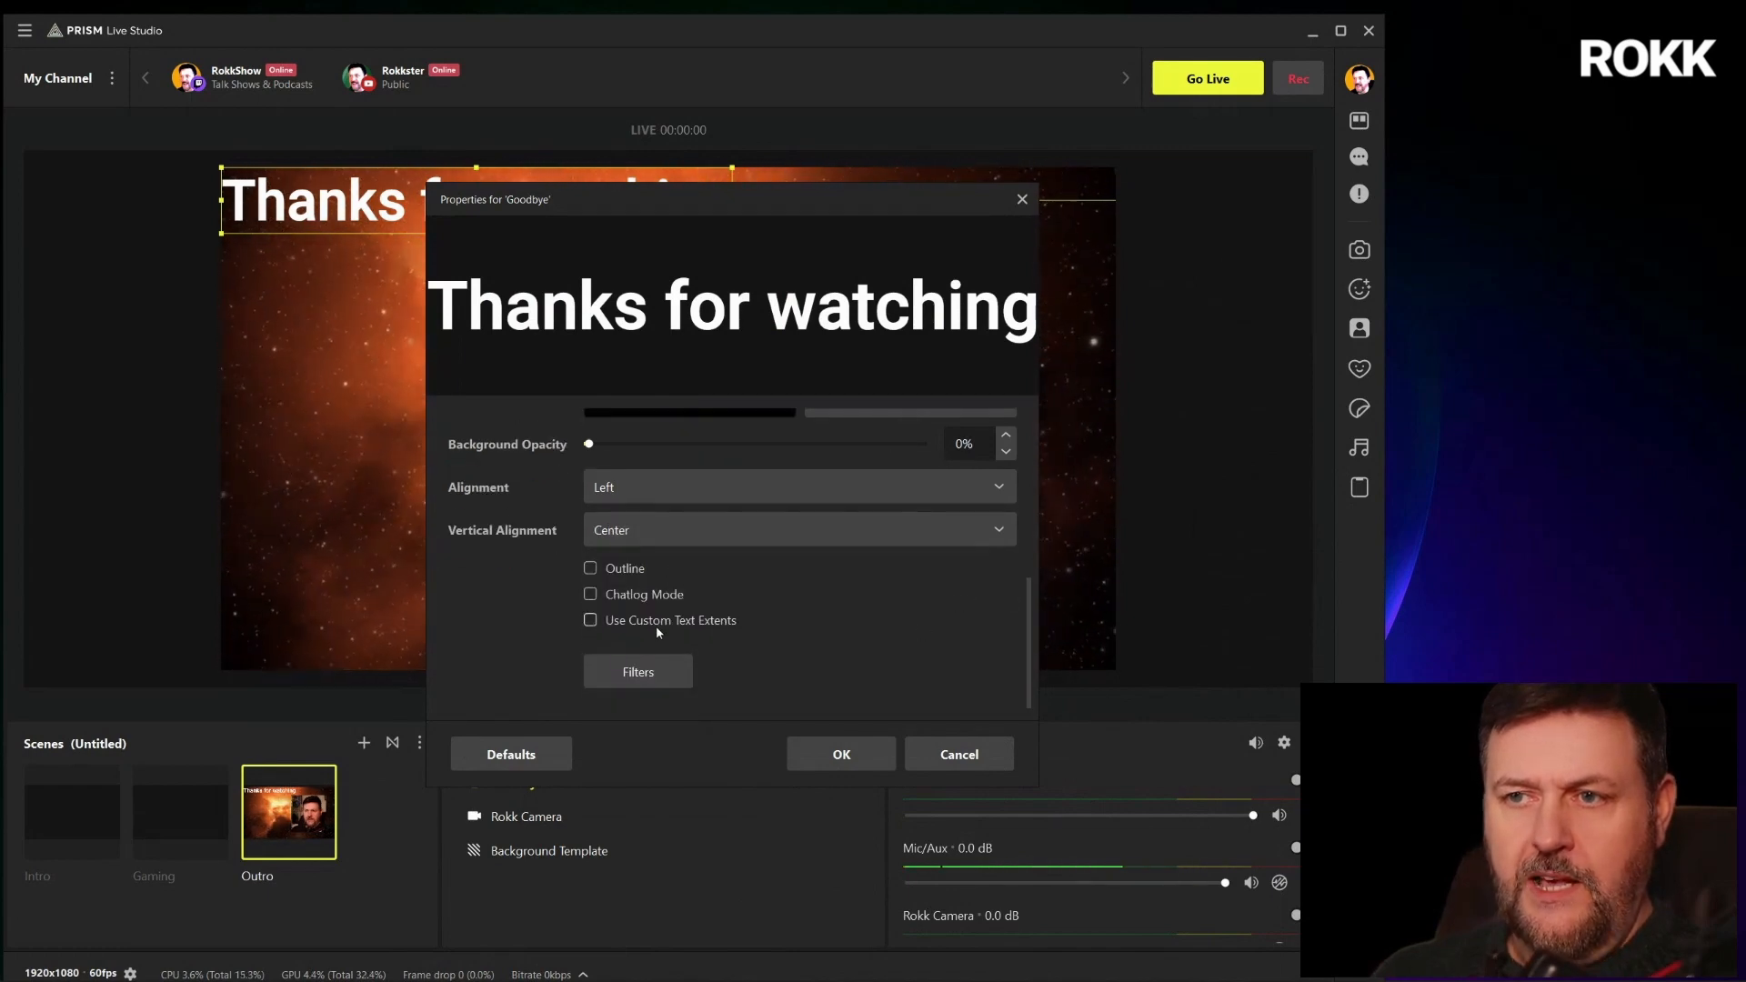
{"action": "scroll", "coordinate": [657, 626], "scroll_direction": "down", "scroll_amount": 1}
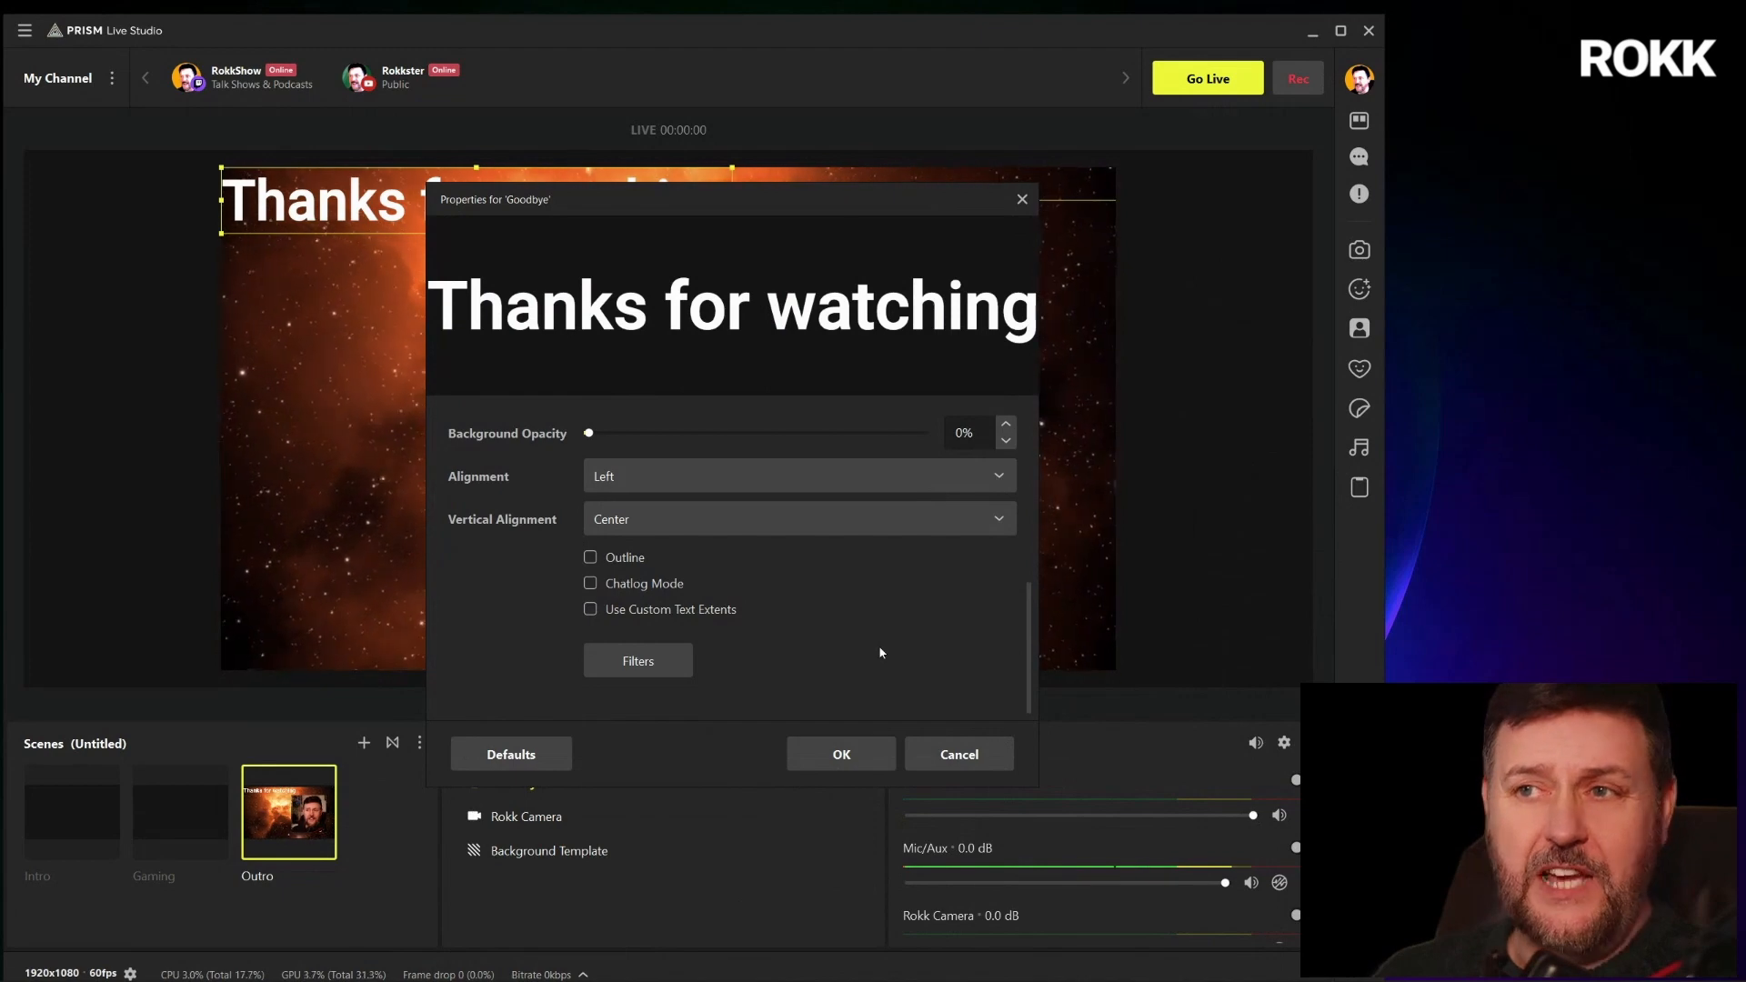
{"action": "scroll", "coordinate": [880, 653], "scroll_direction": "up", "scroll_amount": 5}
{"action": "left_click", "coordinate": [841, 754]}
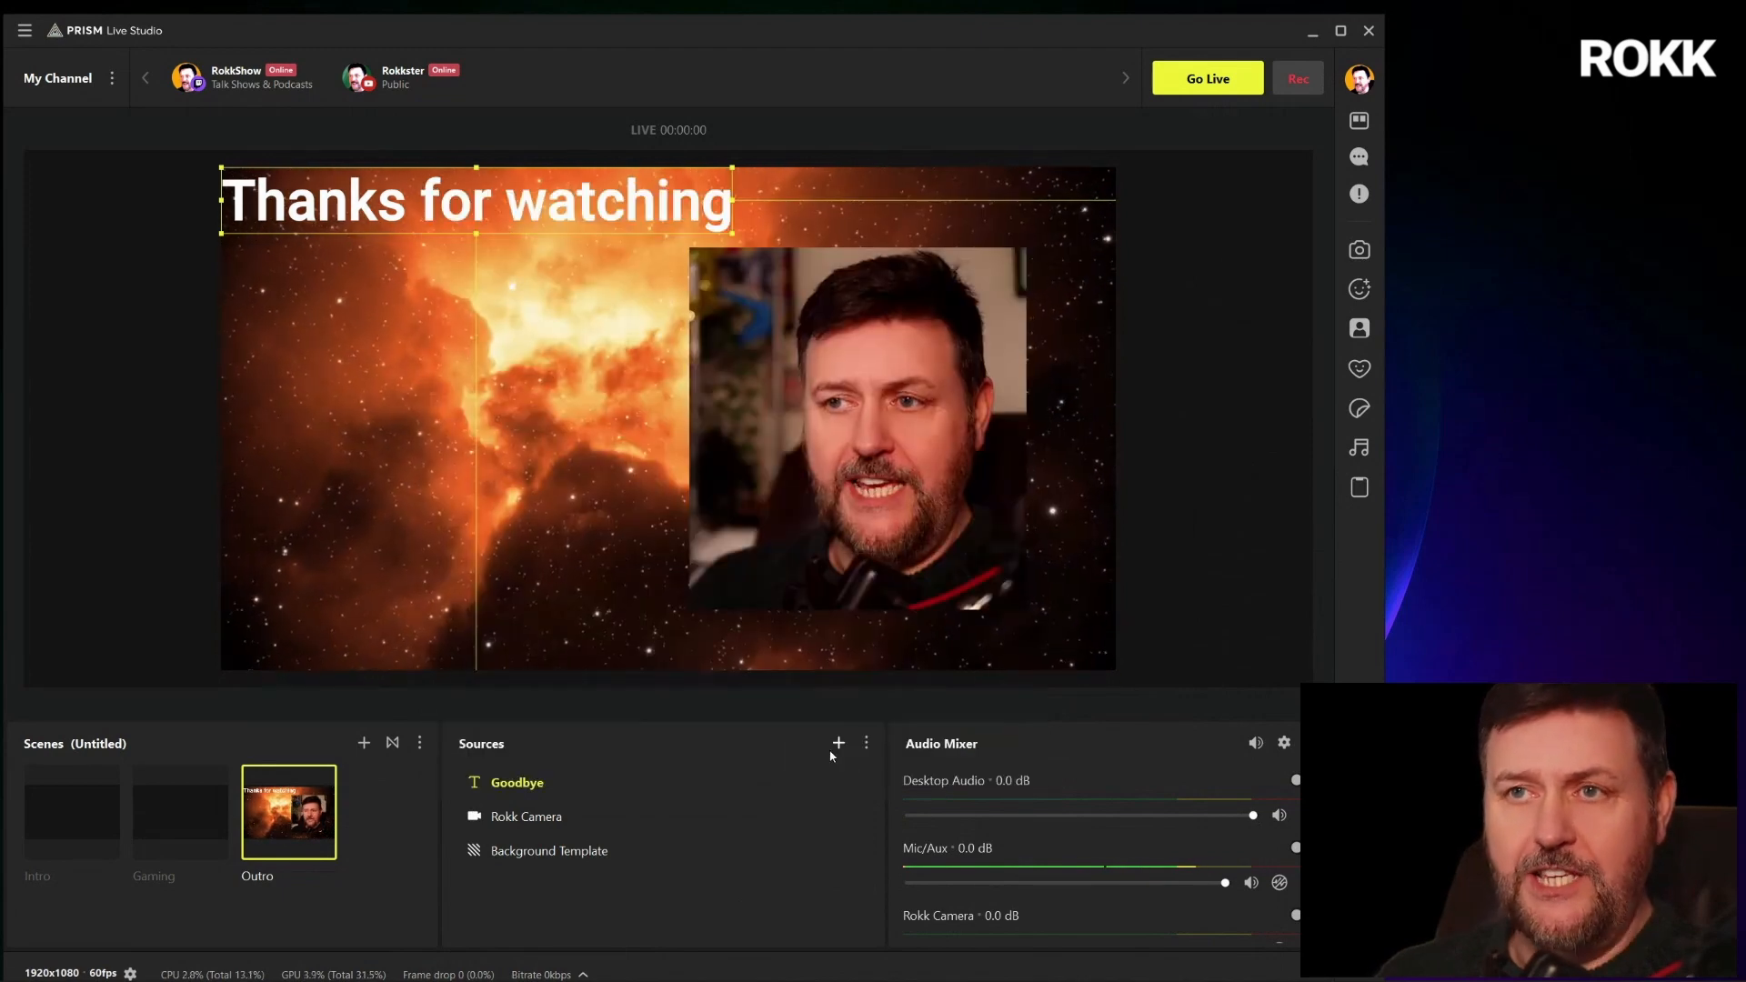
Move the Goodbye text inward from the canvas's upper-left corner, to just above the camera image, and deselect it
{"action": "left_click_drag", "start_coordinate": [515, 176], "coordinate": [580, 241]}
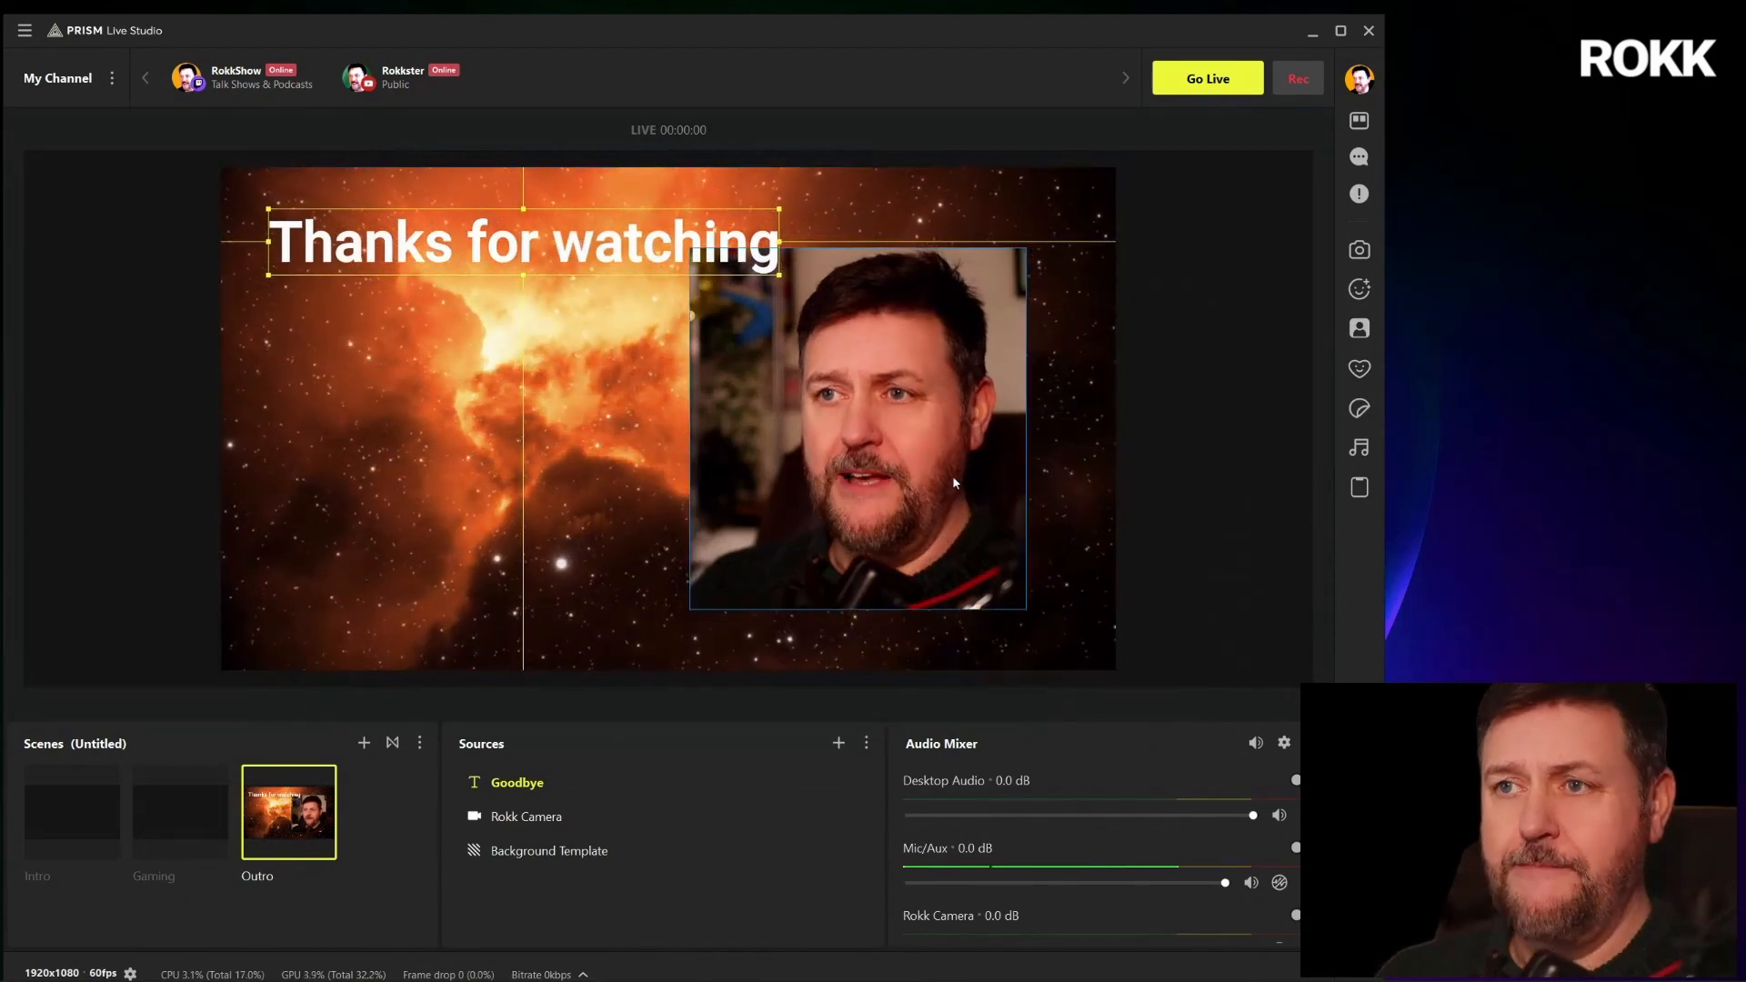
{"action": "left_click", "coordinate": [714, 924]}
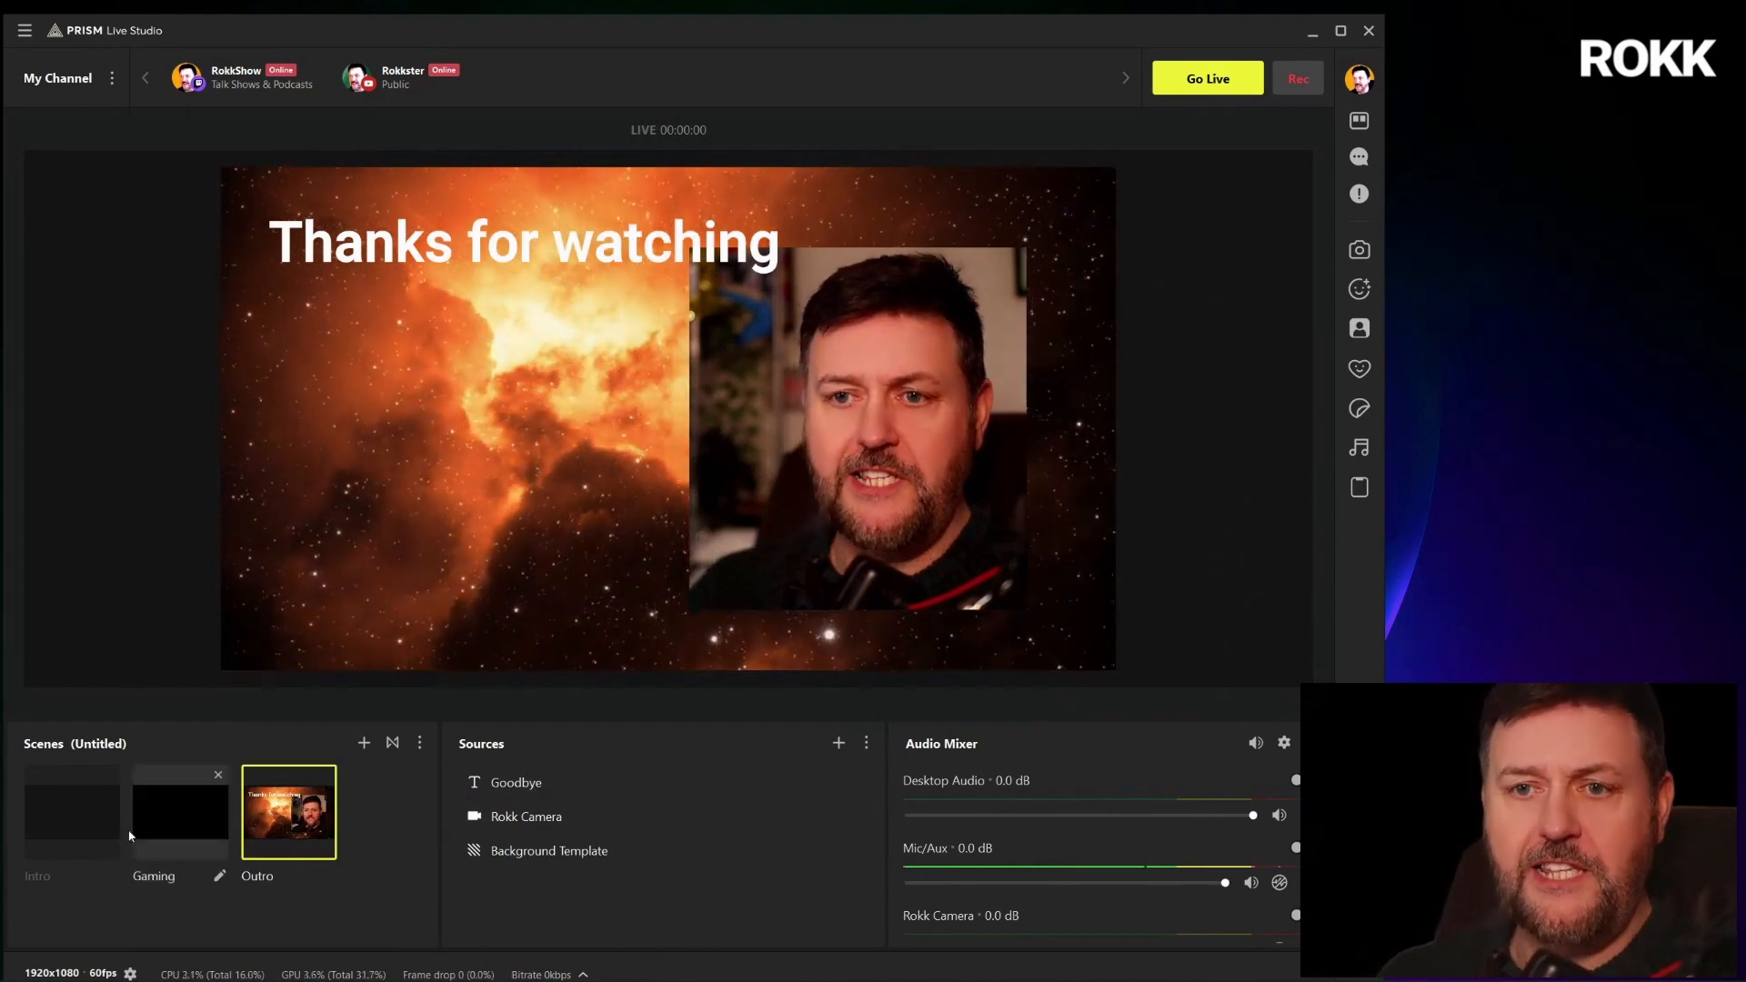
Add the existing Rokk Camera source to the Intro scene as a visible webcam source
{"action": "left_click", "coordinate": [84, 812]}
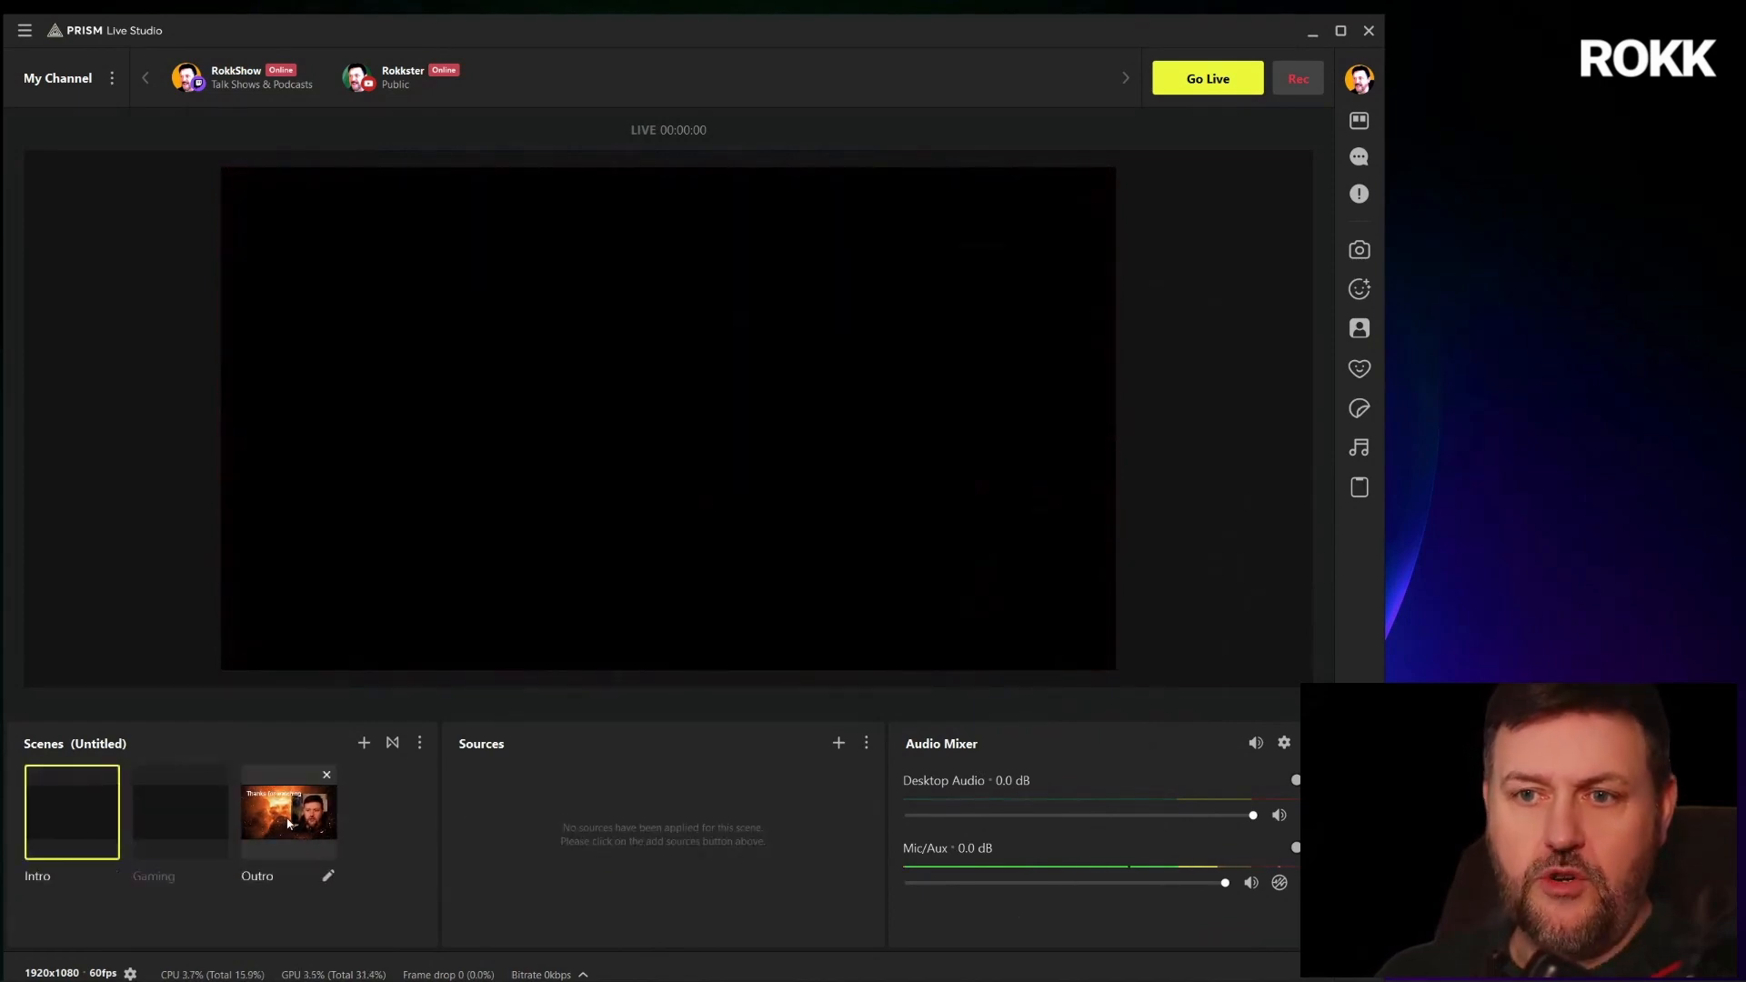
{"action": "left_click", "coordinate": [287, 823]}
{"action": "left_click", "coordinate": [73, 816]}
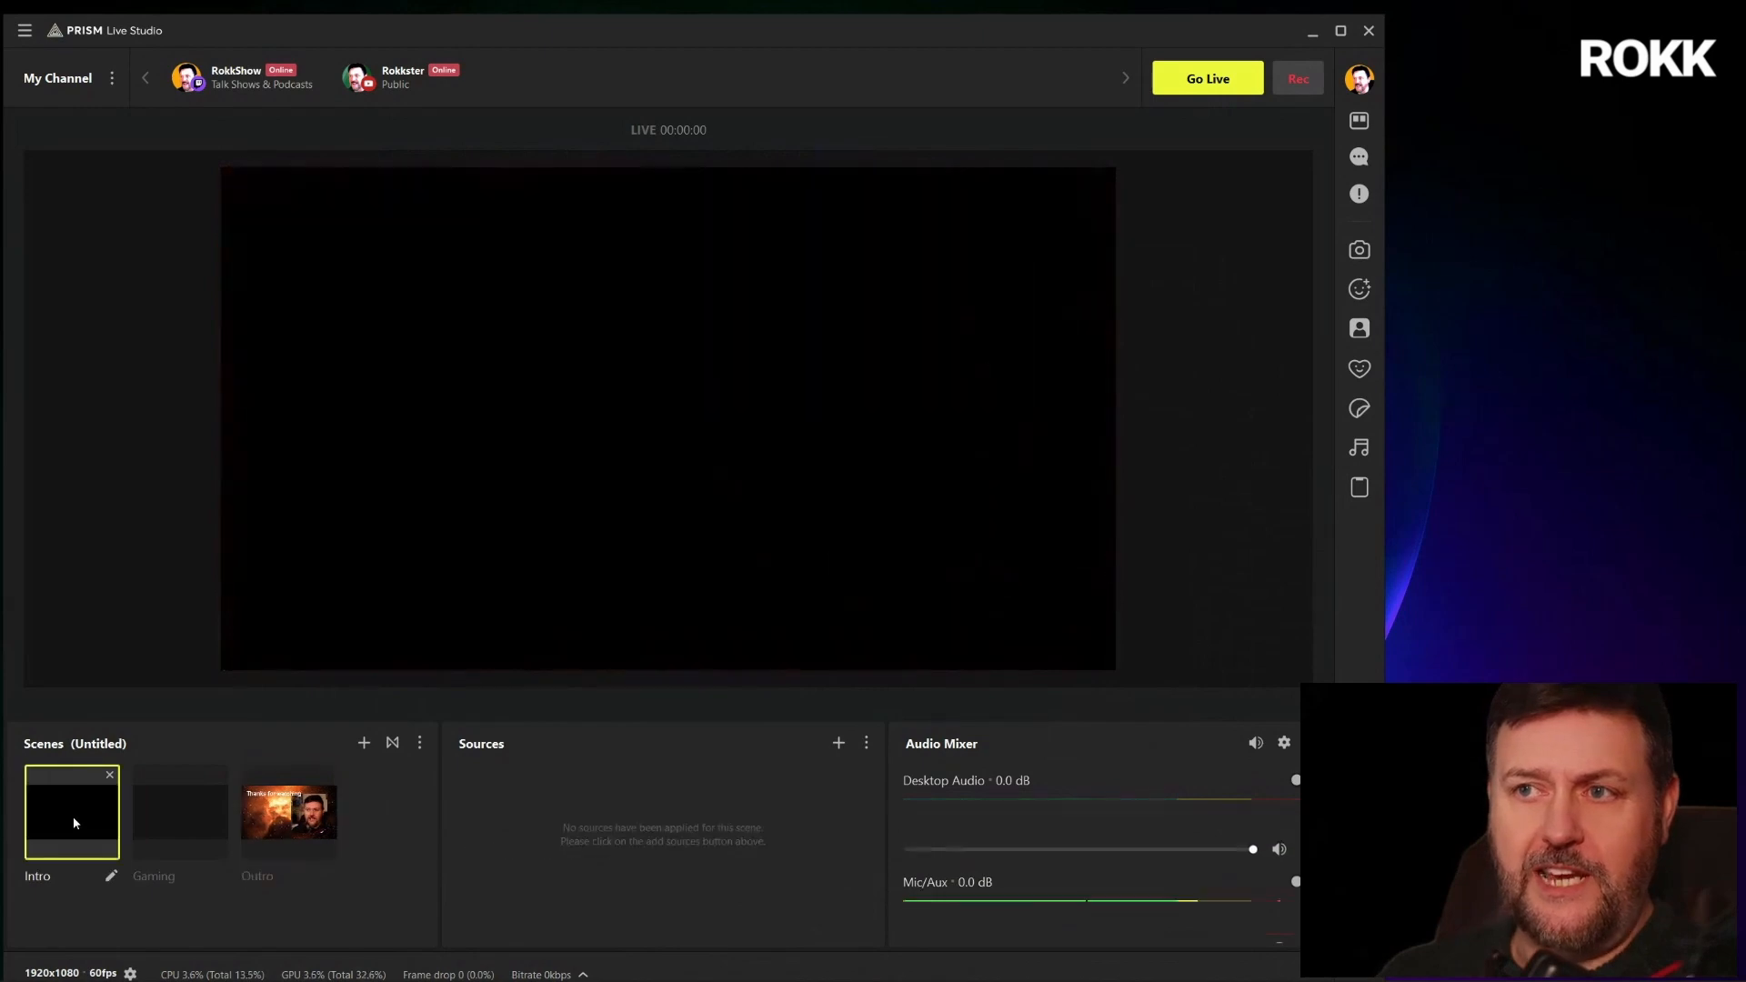
{"action": "left_click", "coordinate": [839, 744]}
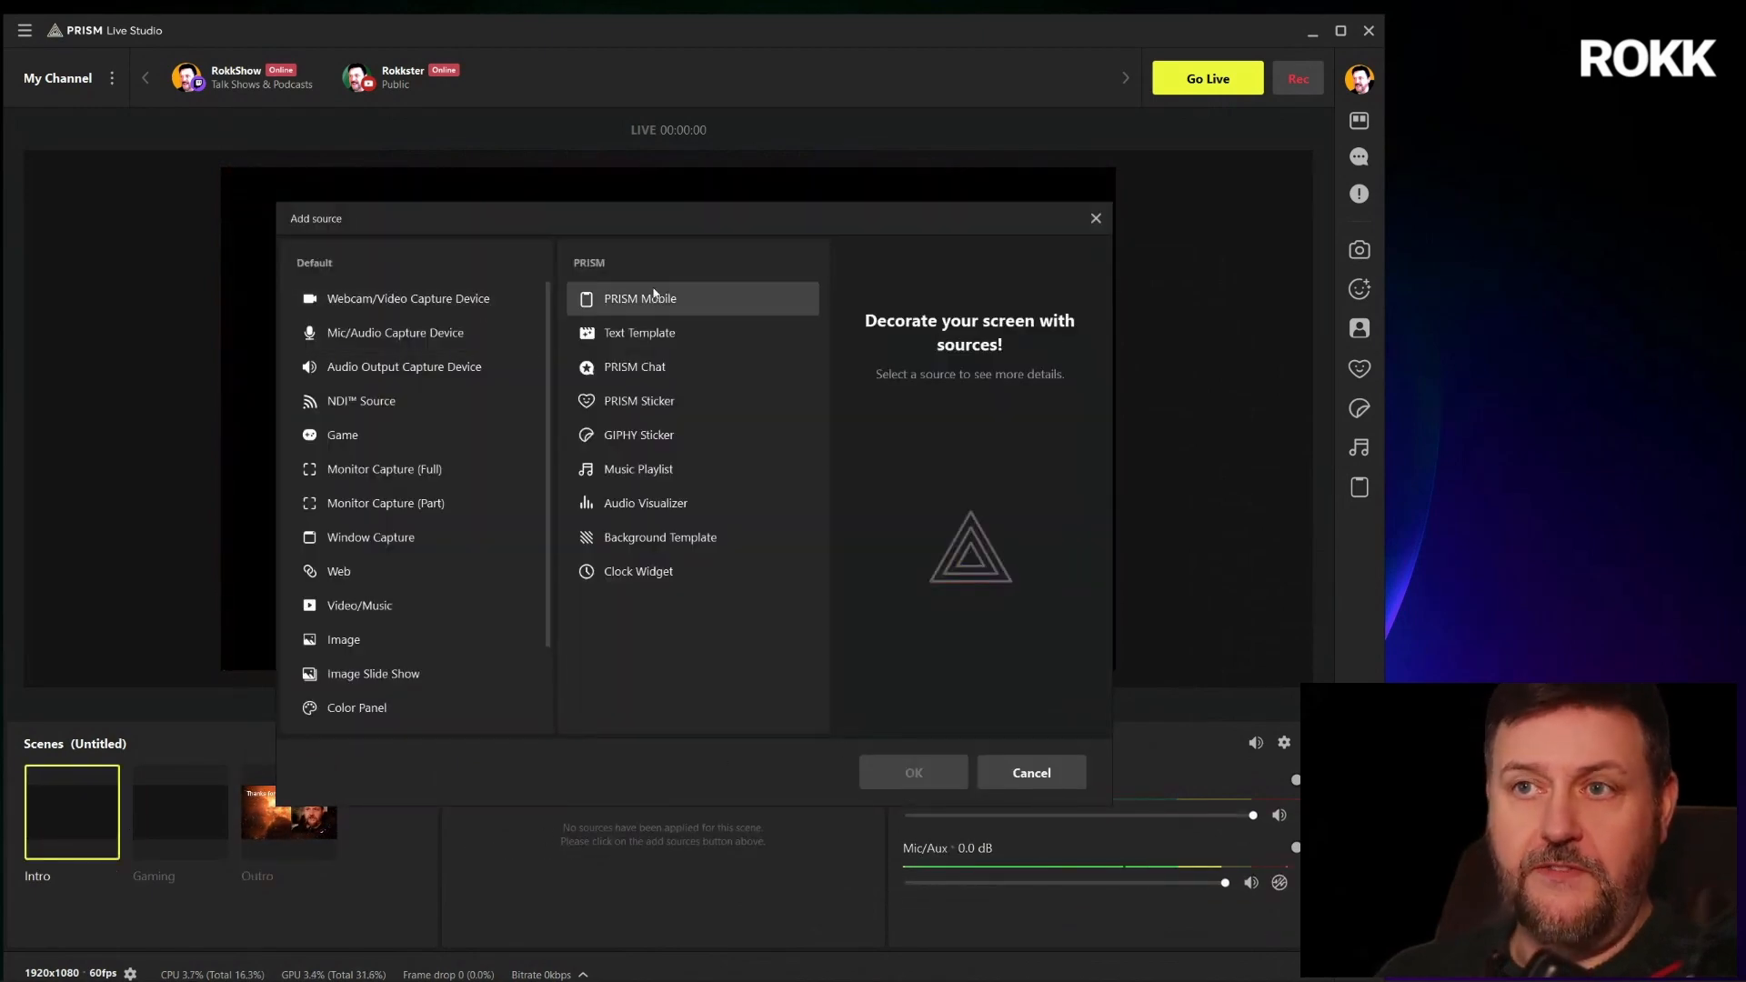
{"action": "left_click", "coordinate": [369, 301]}
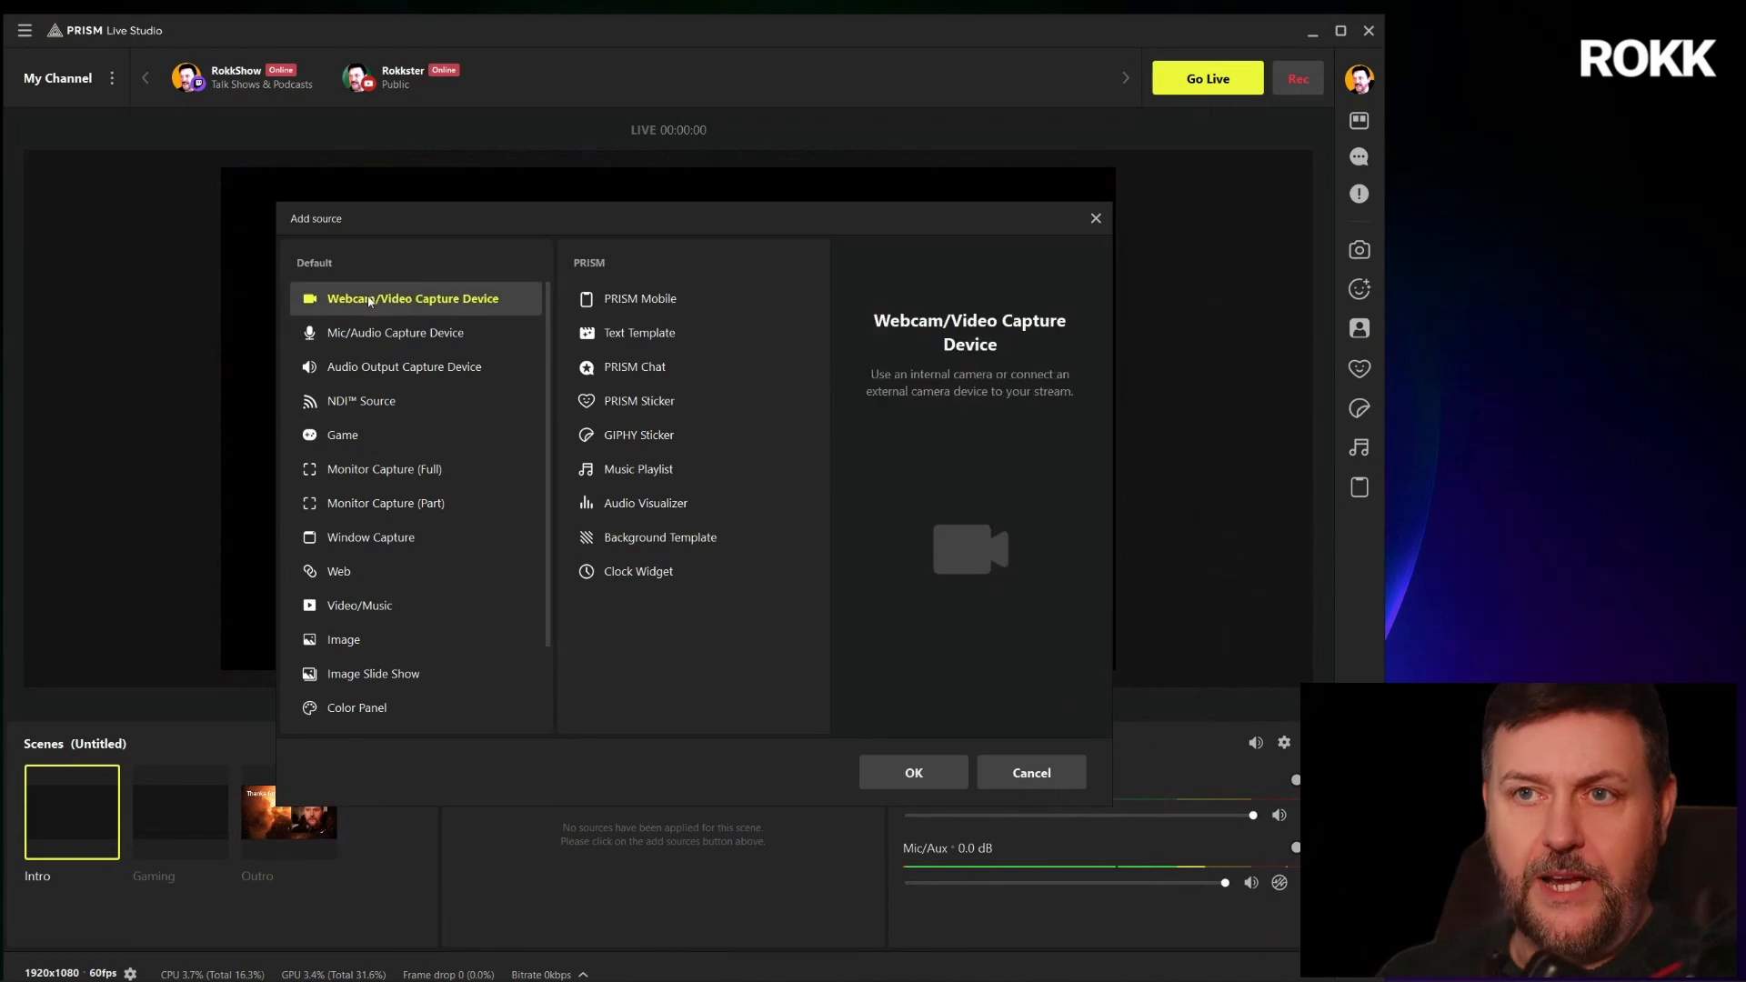
{"action": "left_click", "coordinate": [873, 769]}
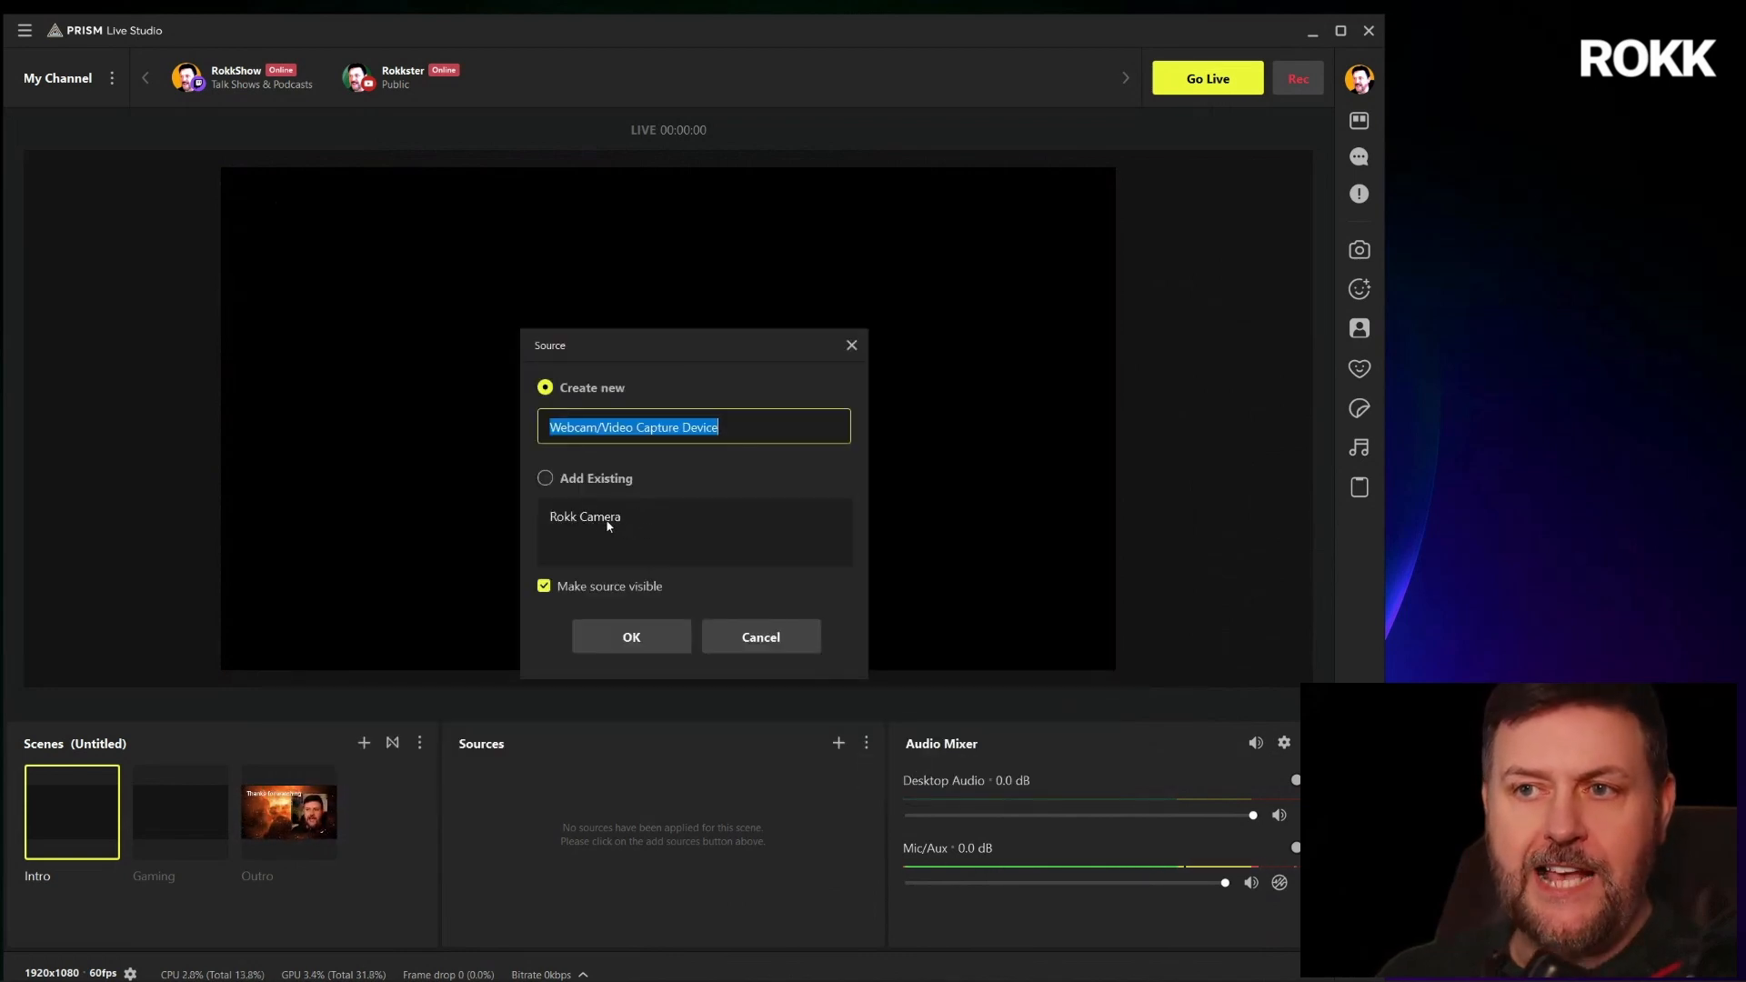
{"action": "left_click", "coordinate": [546, 479]}
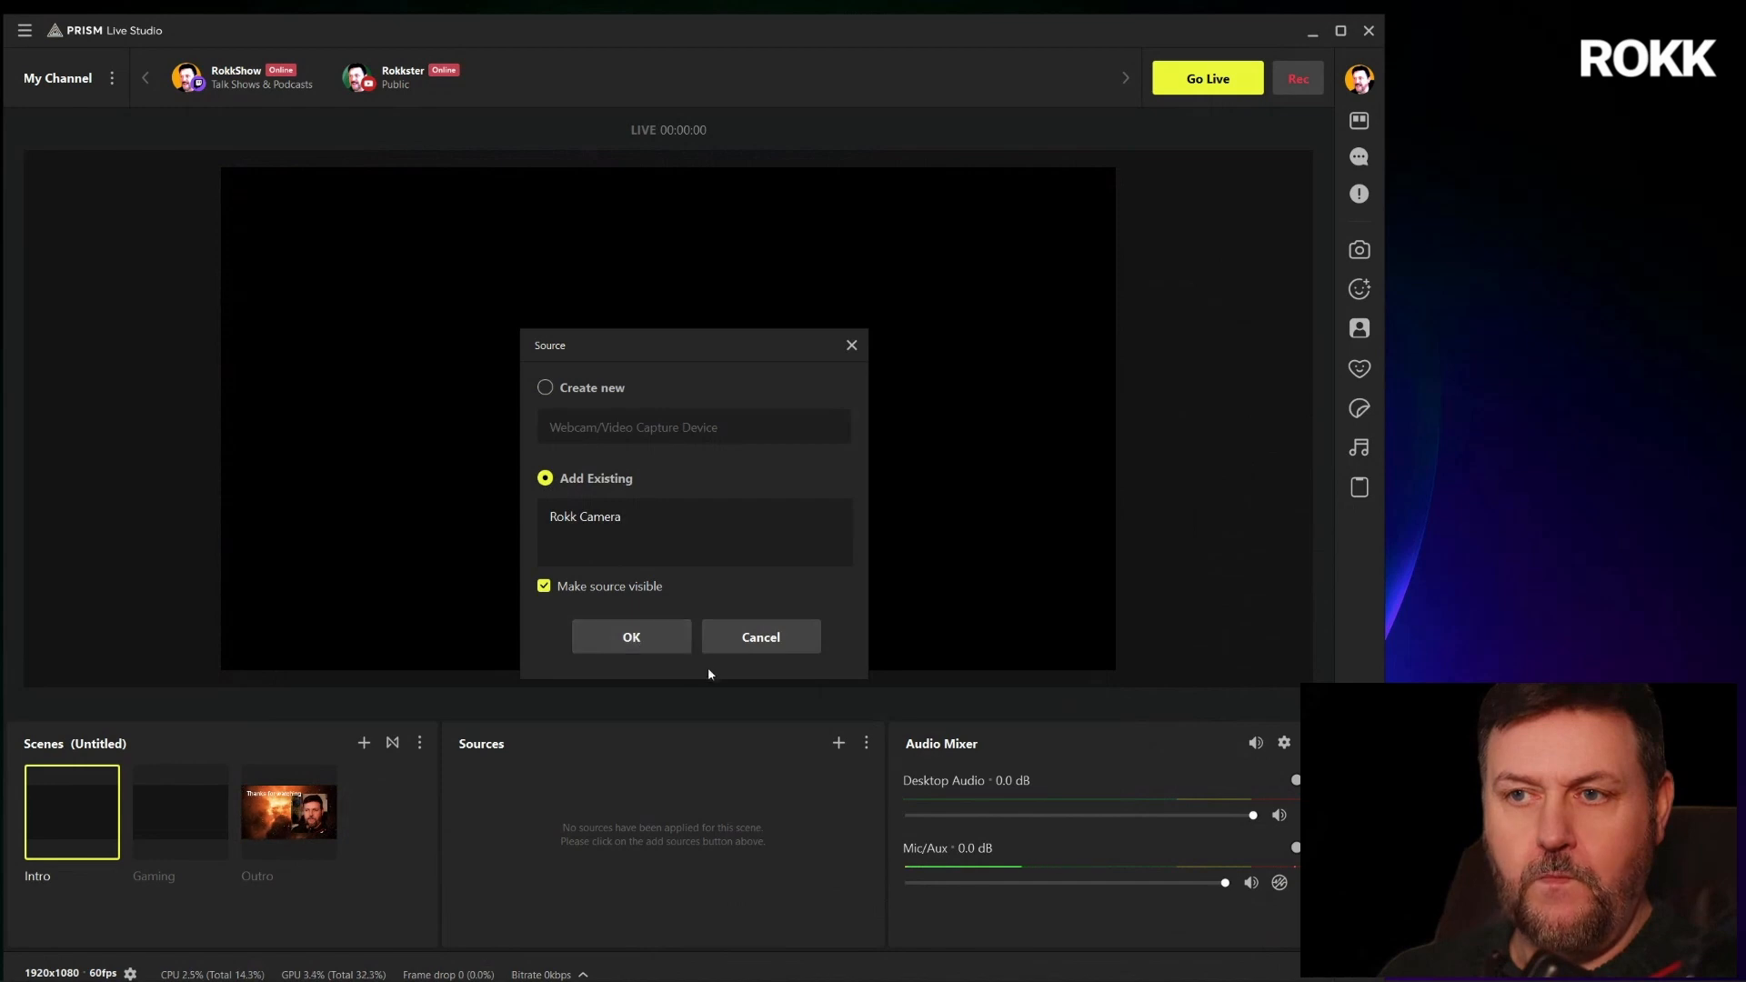
{"action": "left_click_drag", "start_coordinate": [699, 347], "coordinate": [1177, 181]}
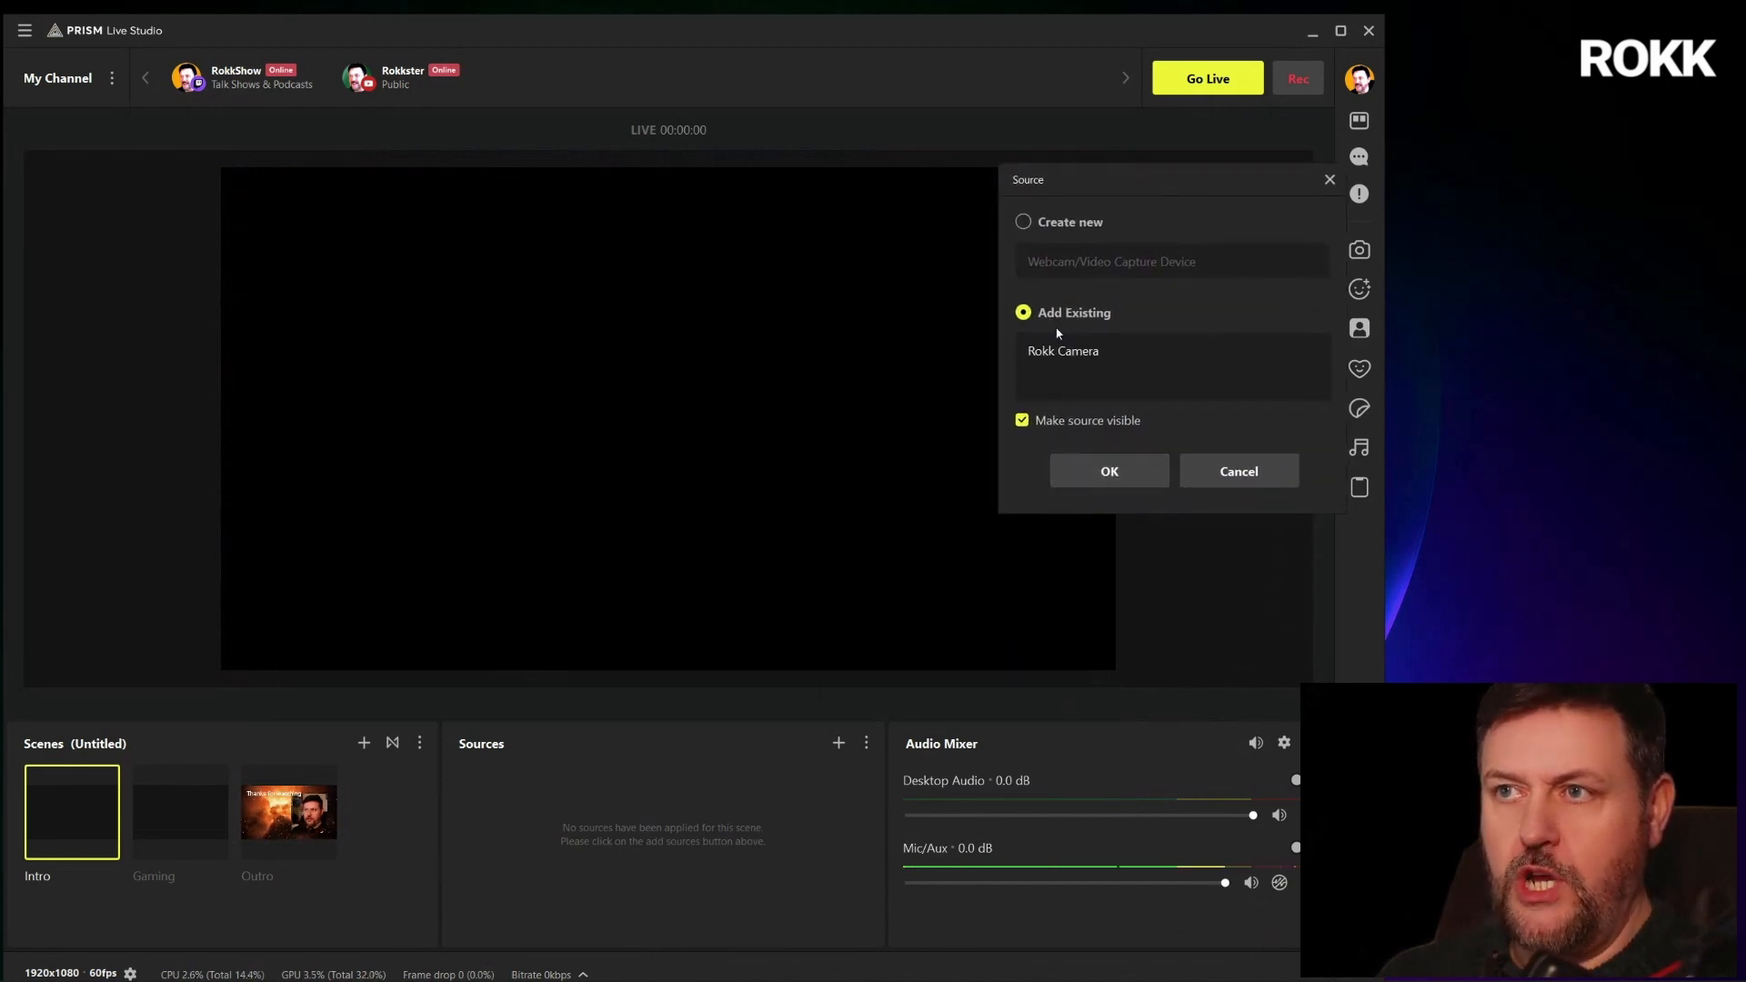
{"action": "left_click", "coordinate": [1080, 355]}
{"action": "left_click", "coordinate": [1103, 473]}
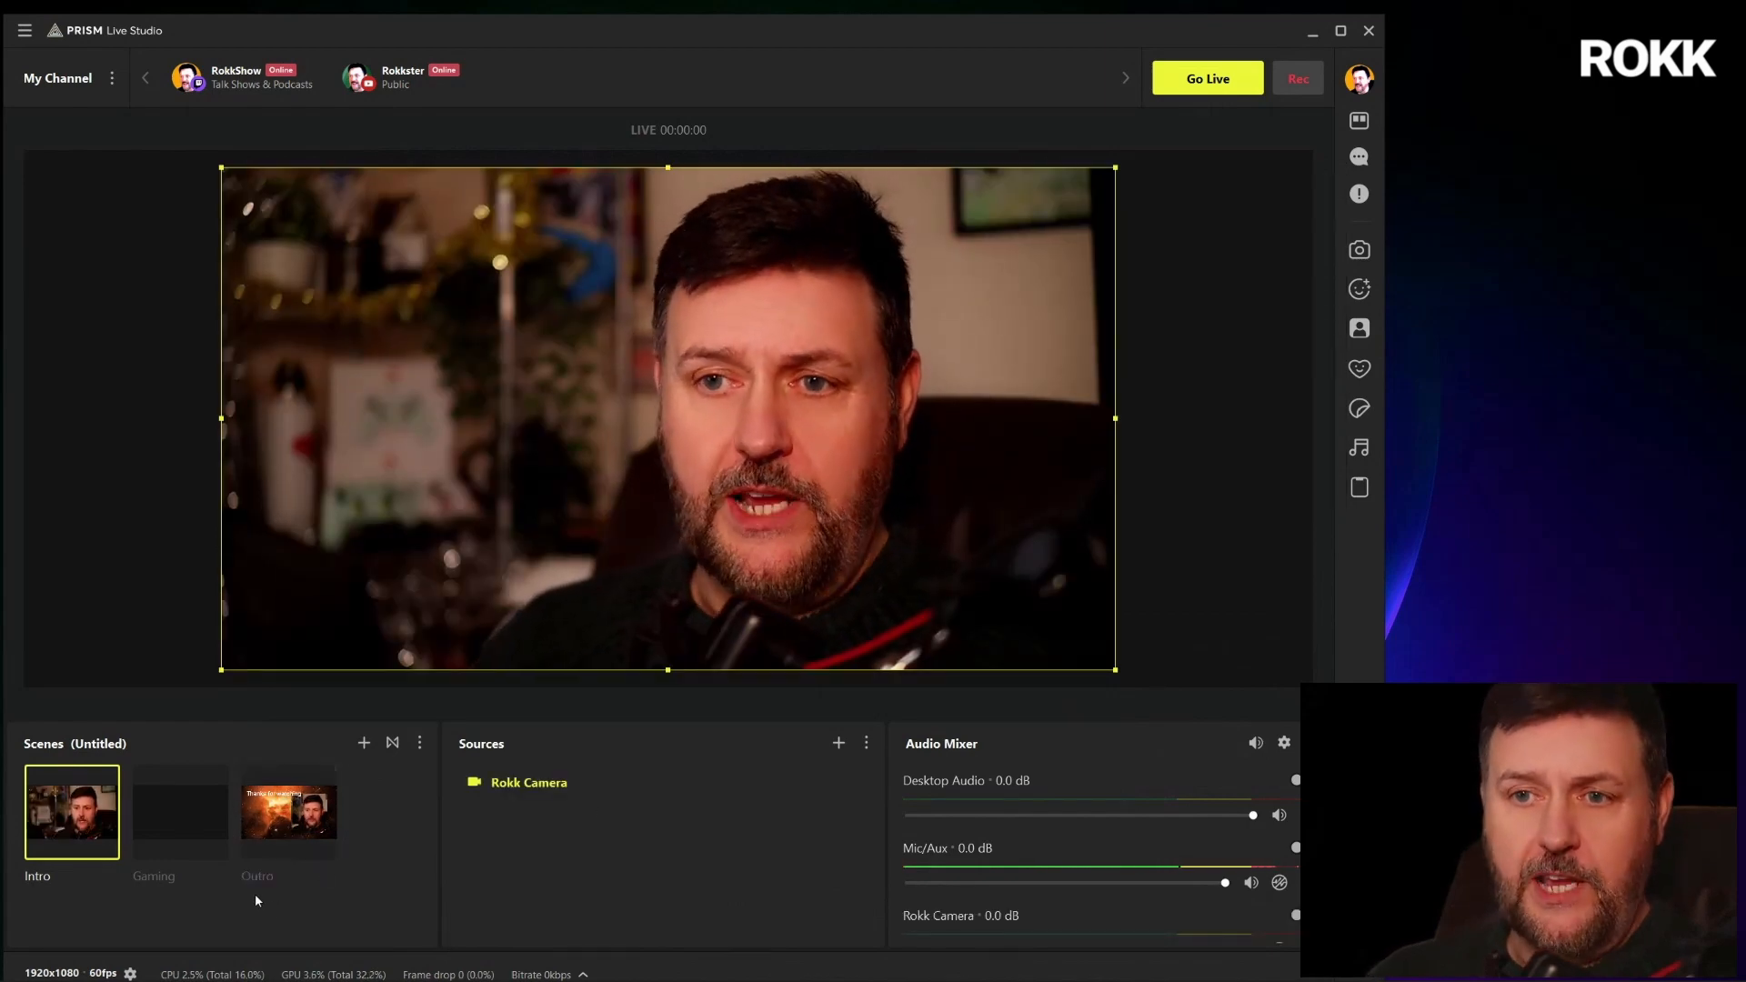
Switch between the Outro and Intro scenes to compare how the shared camera source is framed in each
{"action": "left_click", "coordinate": [279, 821]}
{"action": "left_click", "coordinate": [73, 816]}
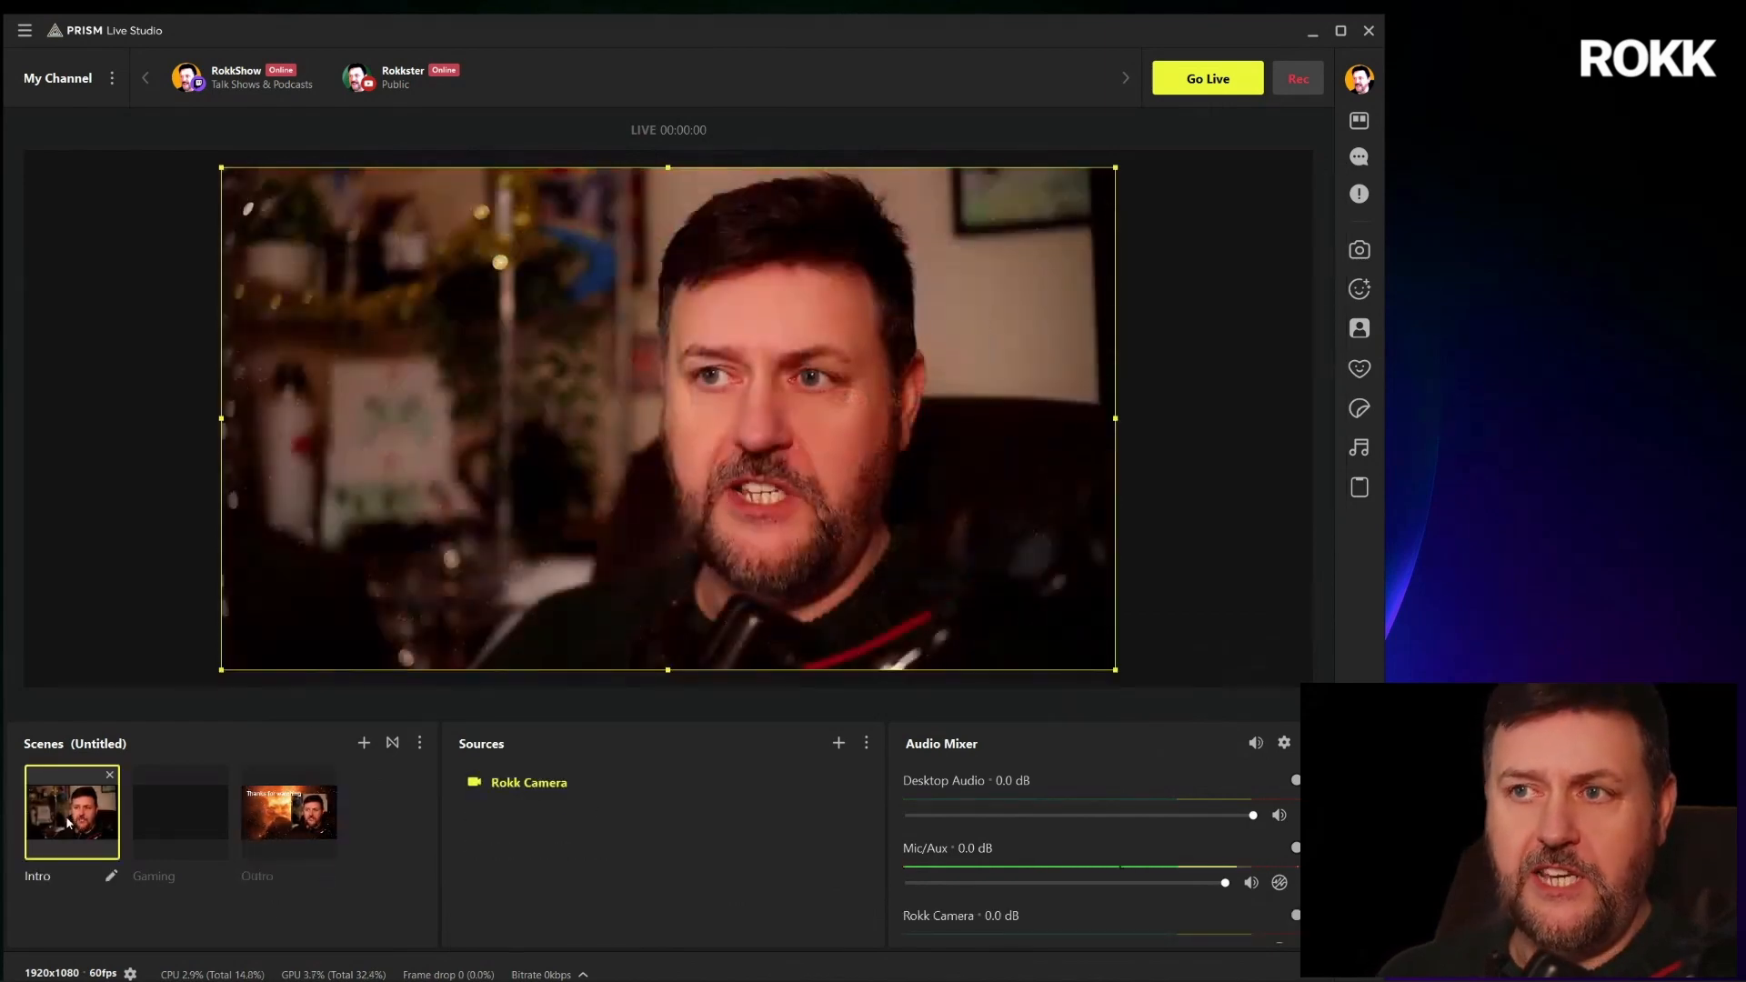
{"action": "left_click", "coordinate": [299, 824]}
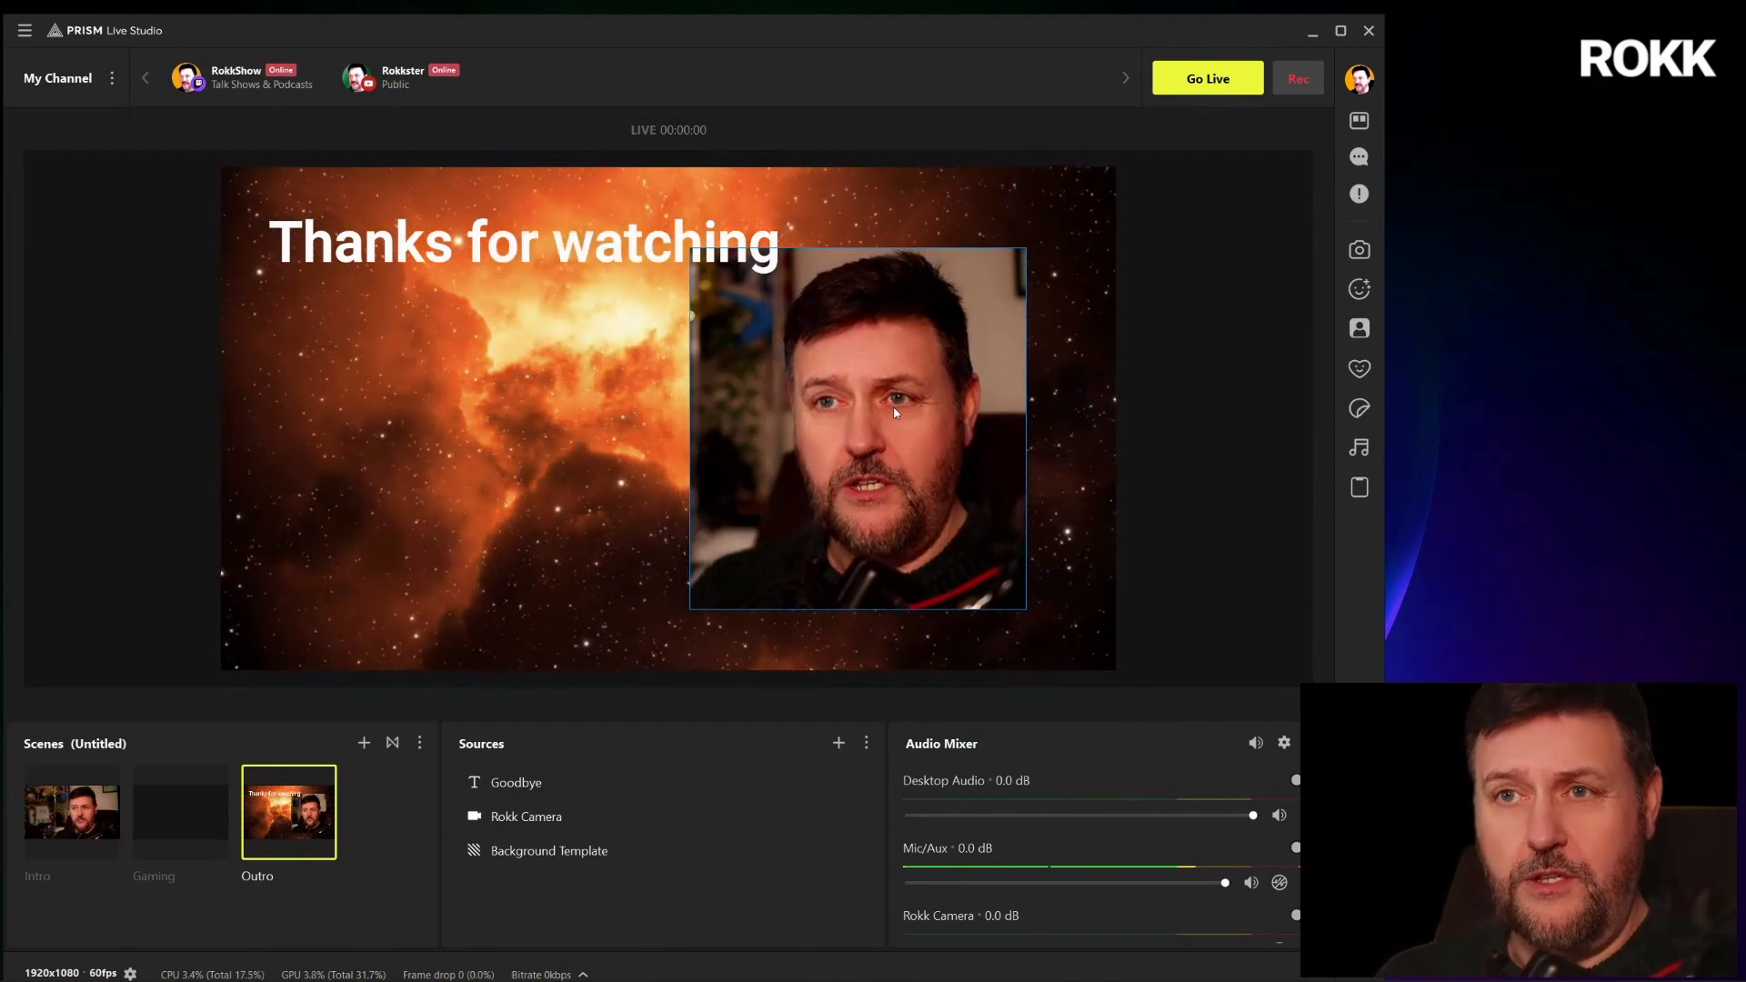
{"action": "left_click", "coordinate": [76, 817]}
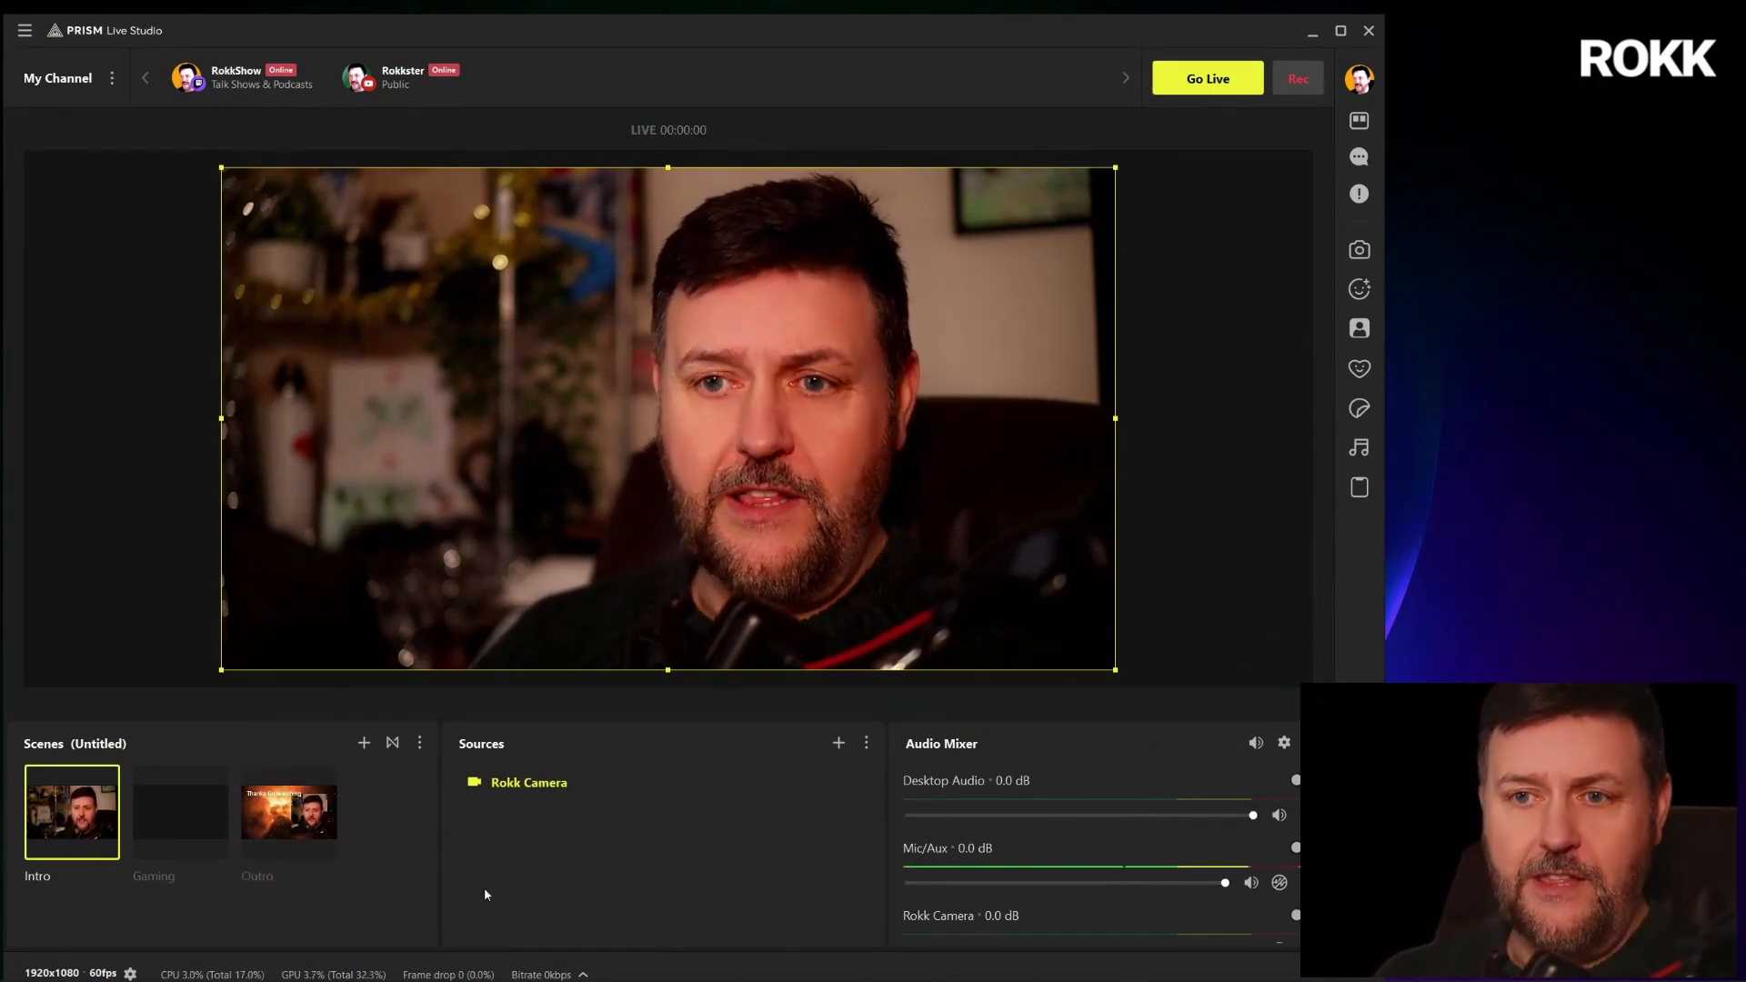
{"action": "left_click", "coordinate": [577, 865]}
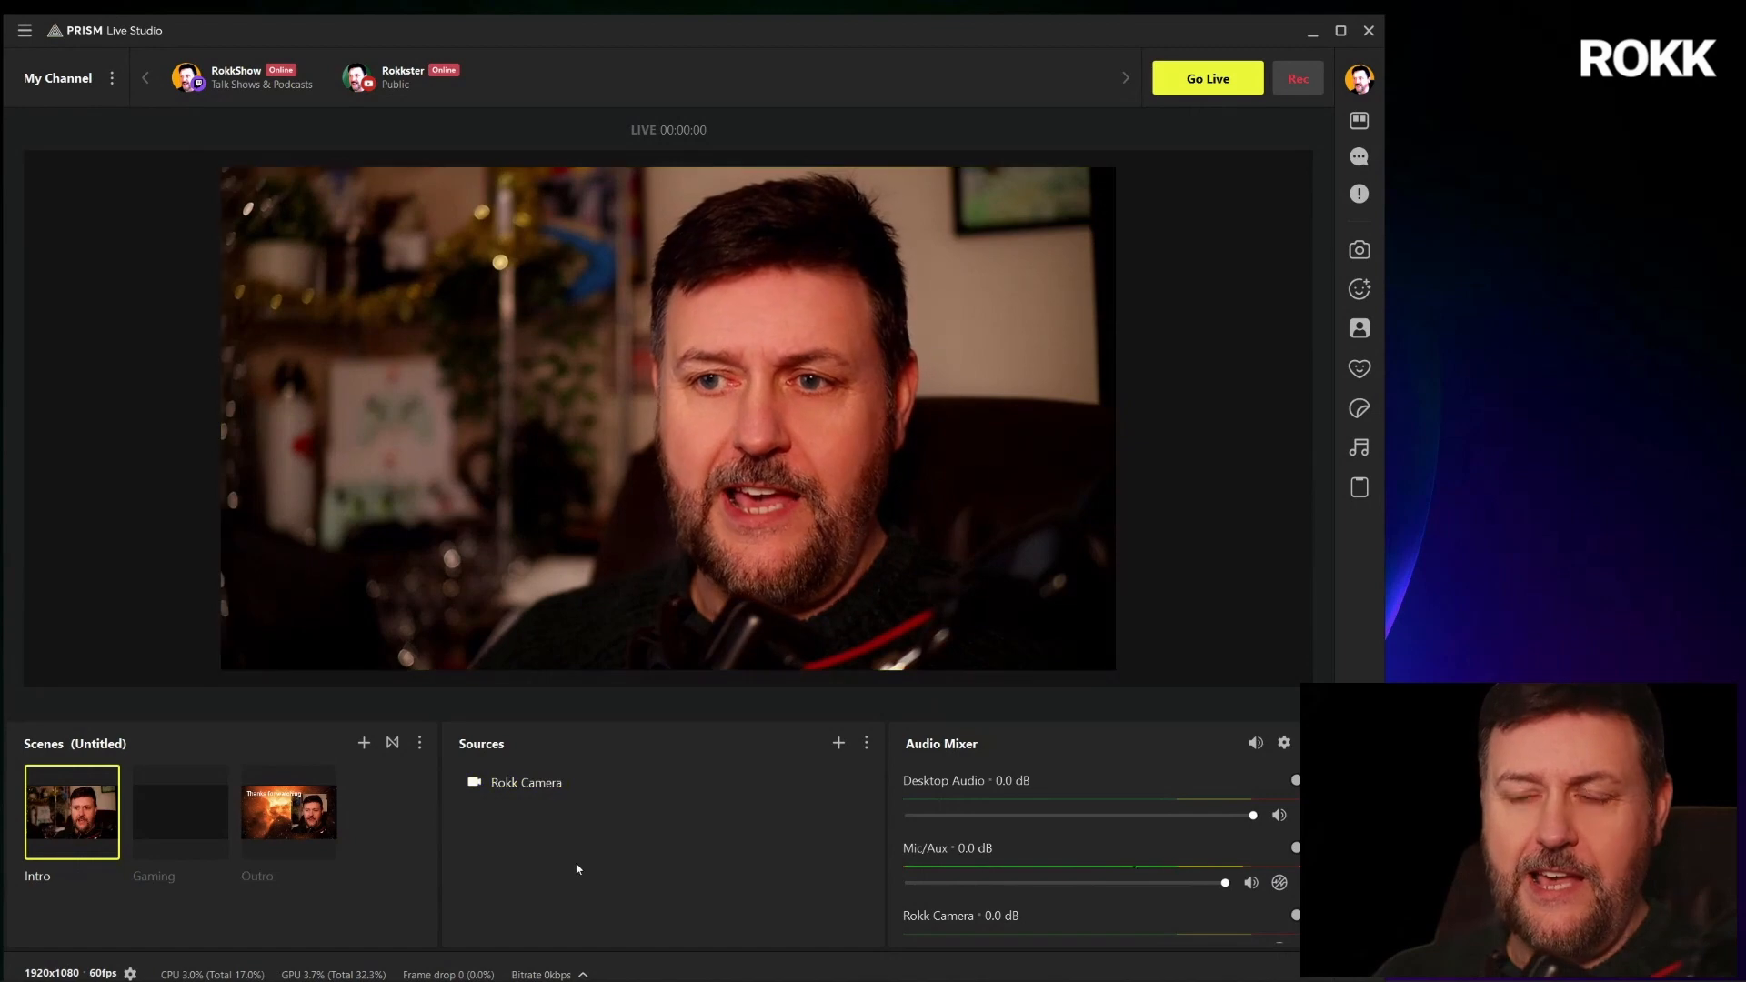
Add a new Text Template source named "Lower Third" to the Intro scene
{"action": "left_click", "coordinate": [839, 743]}
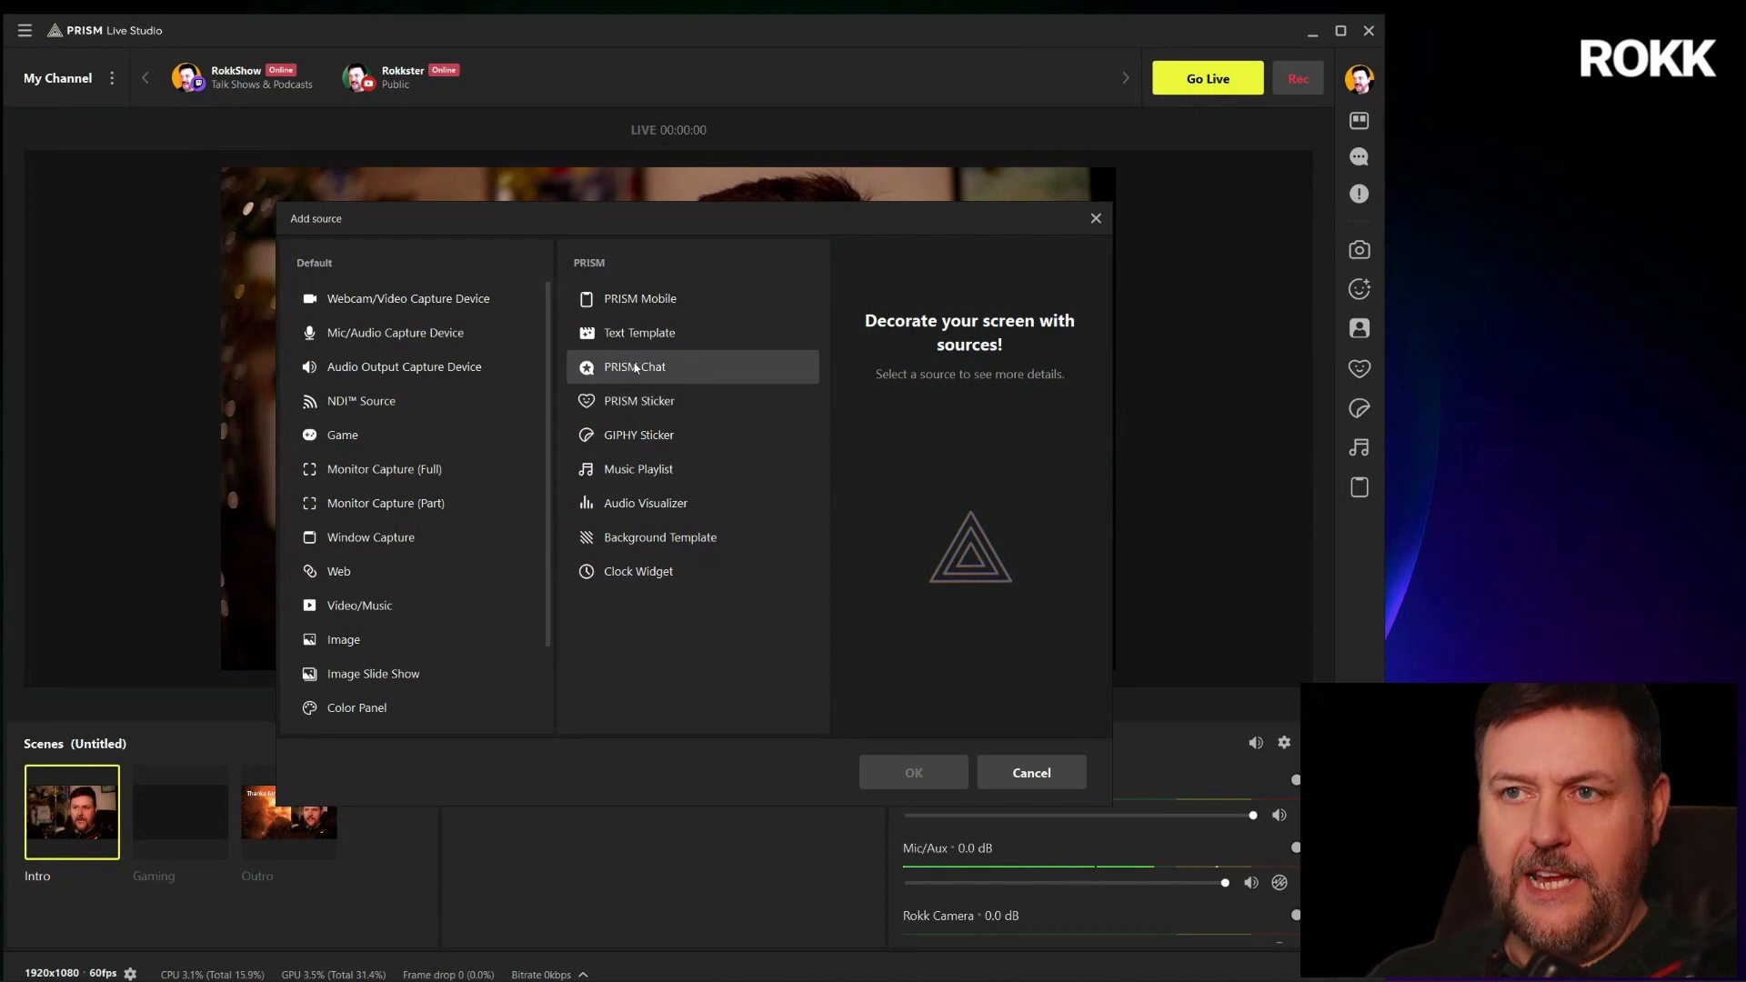
{"action": "left_click", "coordinate": [637, 333]}
{"action": "left_click", "coordinate": [912, 772]}
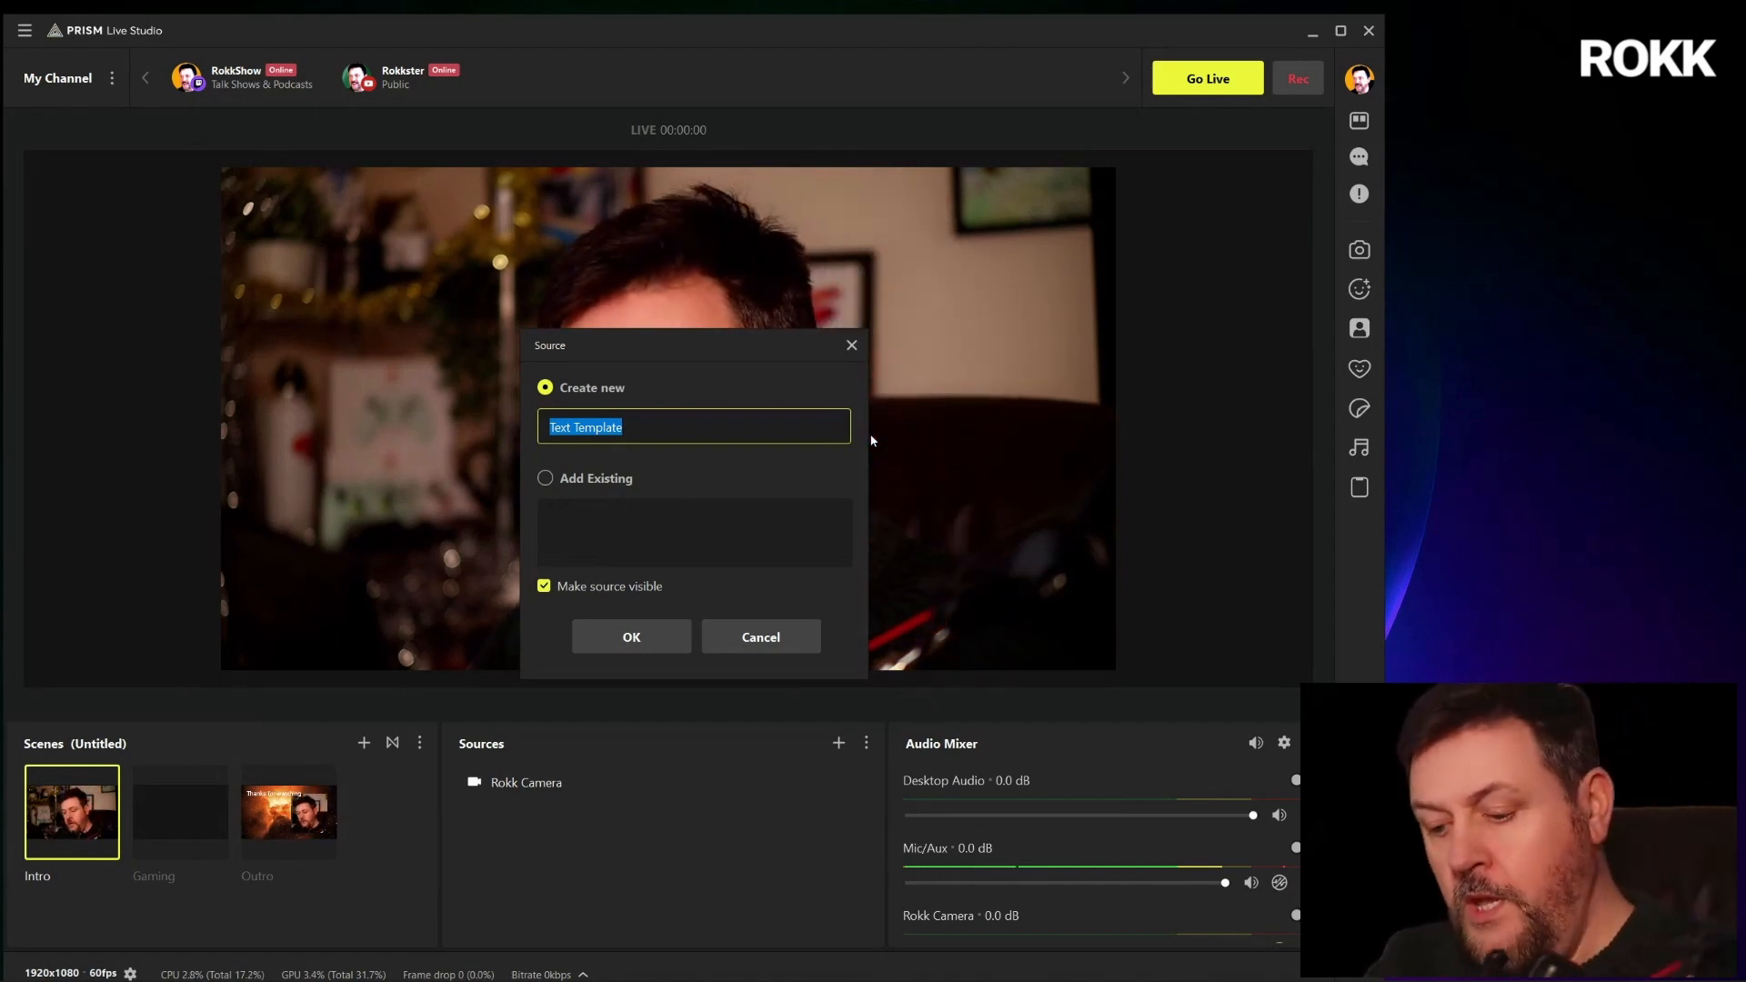
{"action": "type", "text": "Lower Third"}
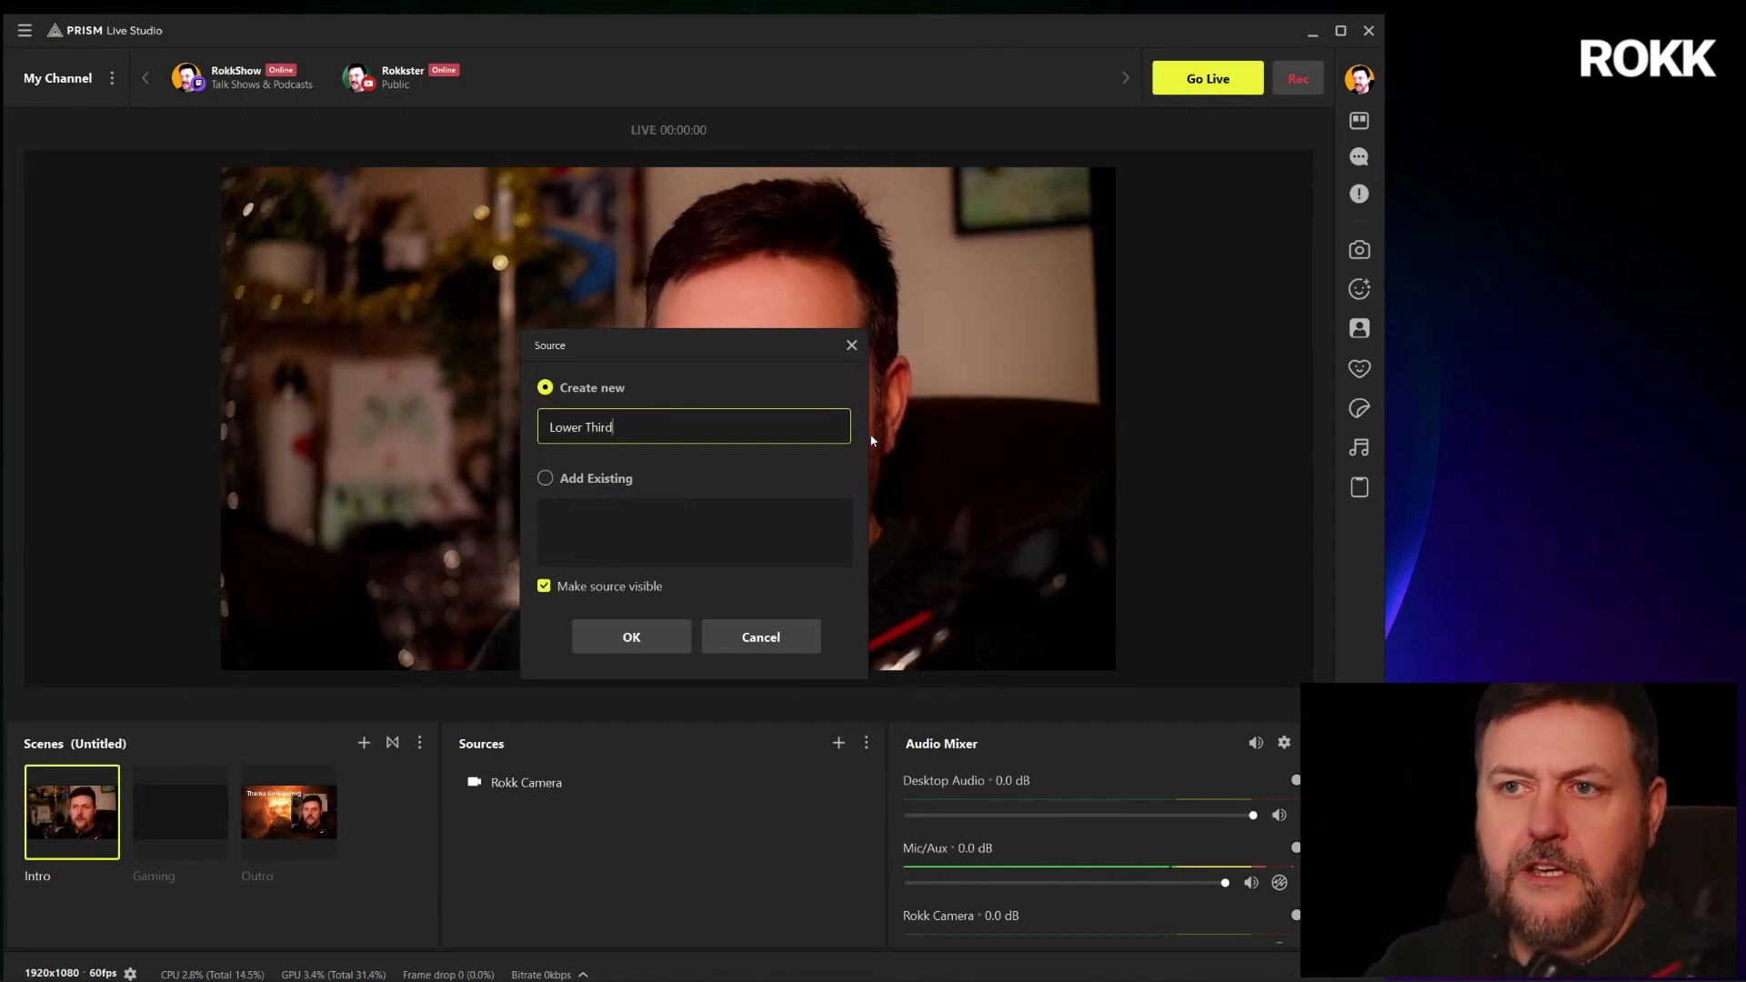
{"action": "left_click", "coordinate": [647, 638]}
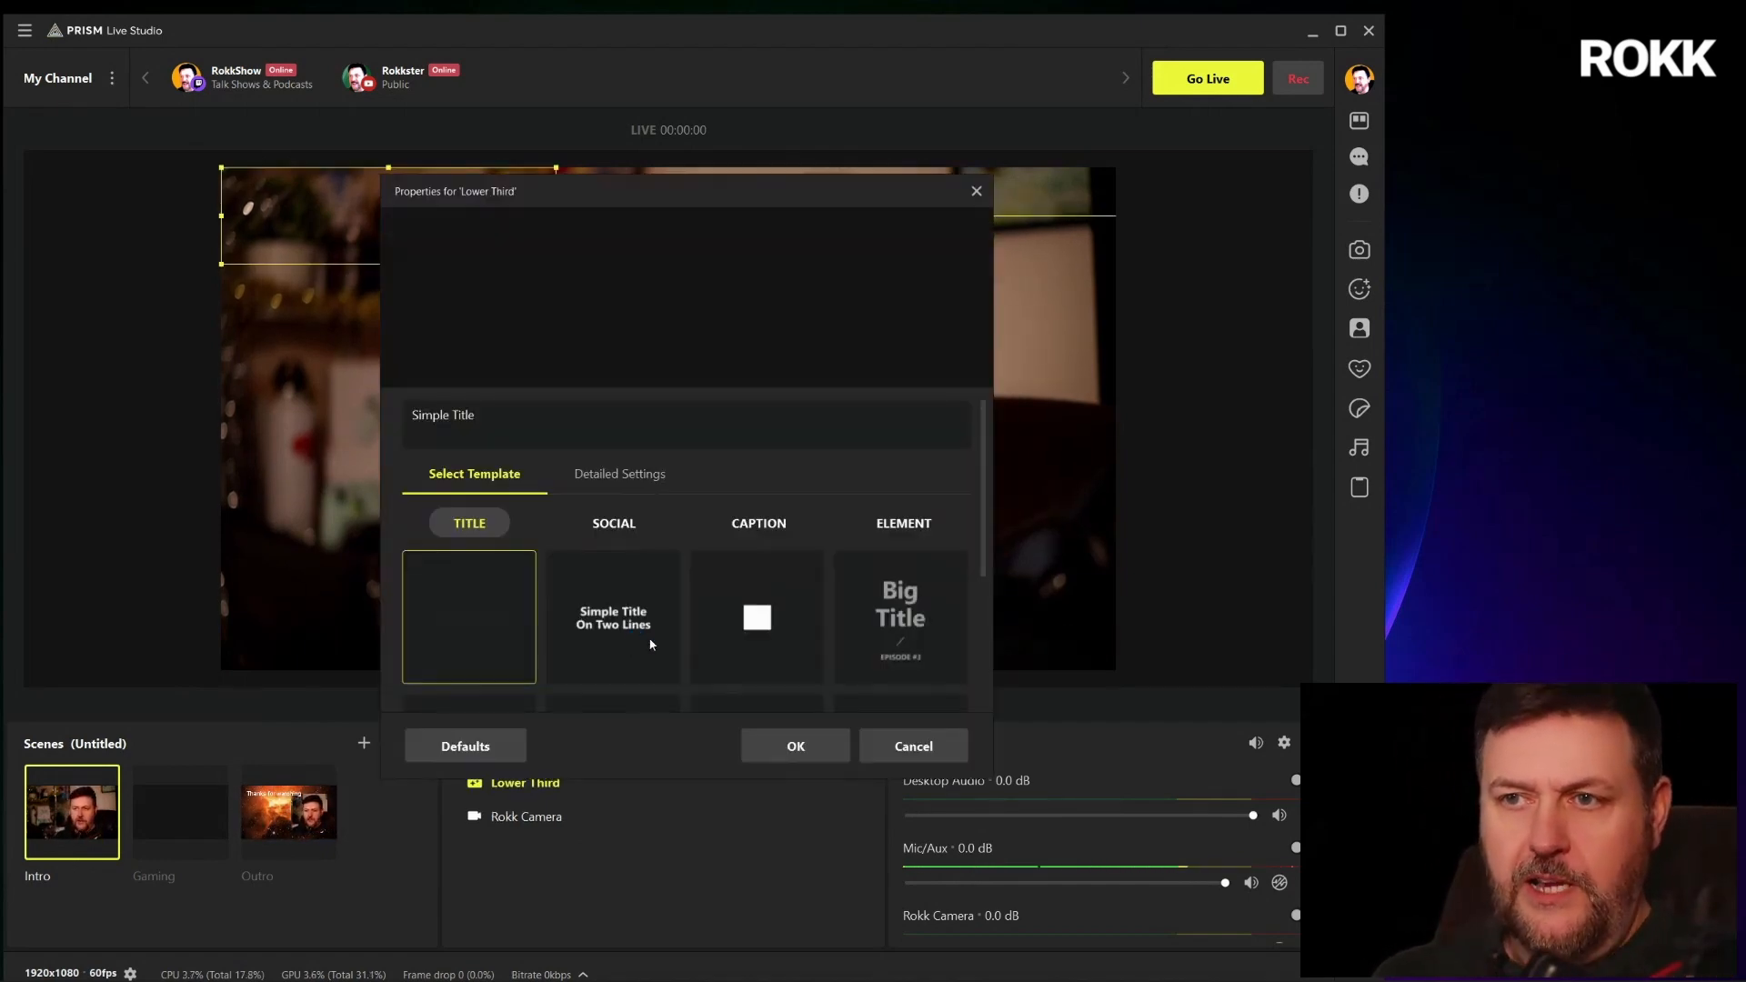
Browse the Title, Social, Caption and Element text template categories and look at the Detailed Settings
{"action": "scroll", "coordinate": [773, 523], "scroll_direction": "down", "scroll_amount": 2}
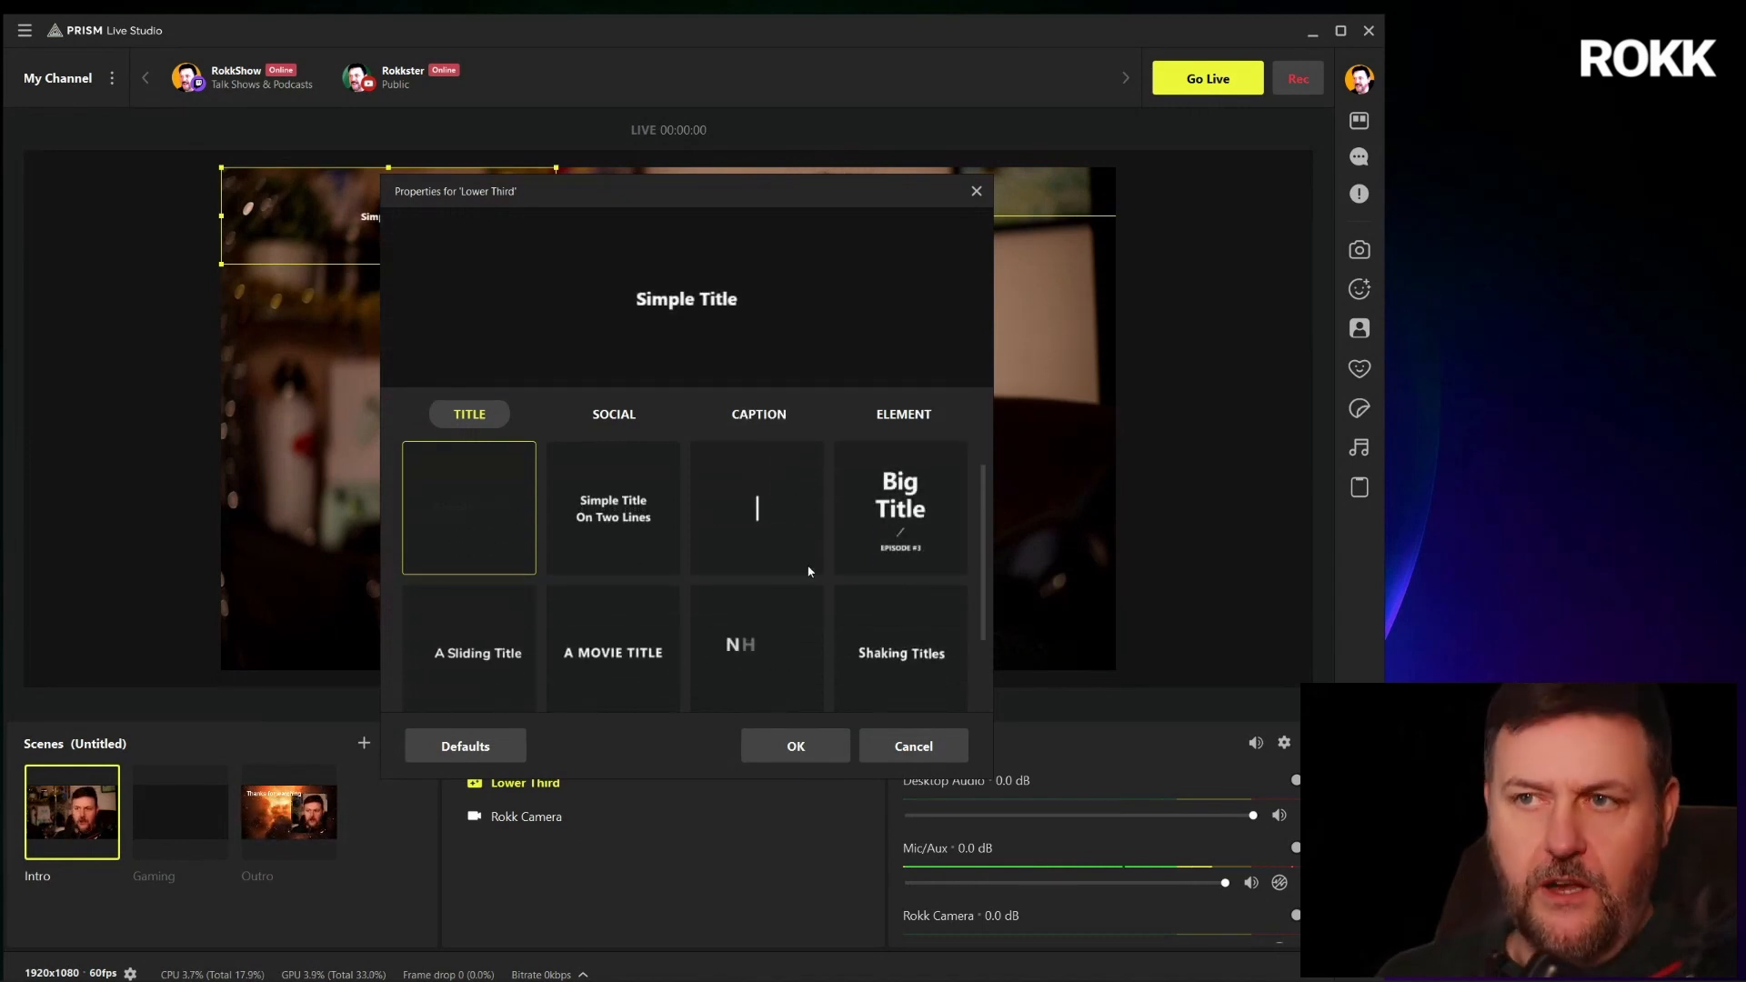
{"action": "left_click", "coordinate": [602, 416]}
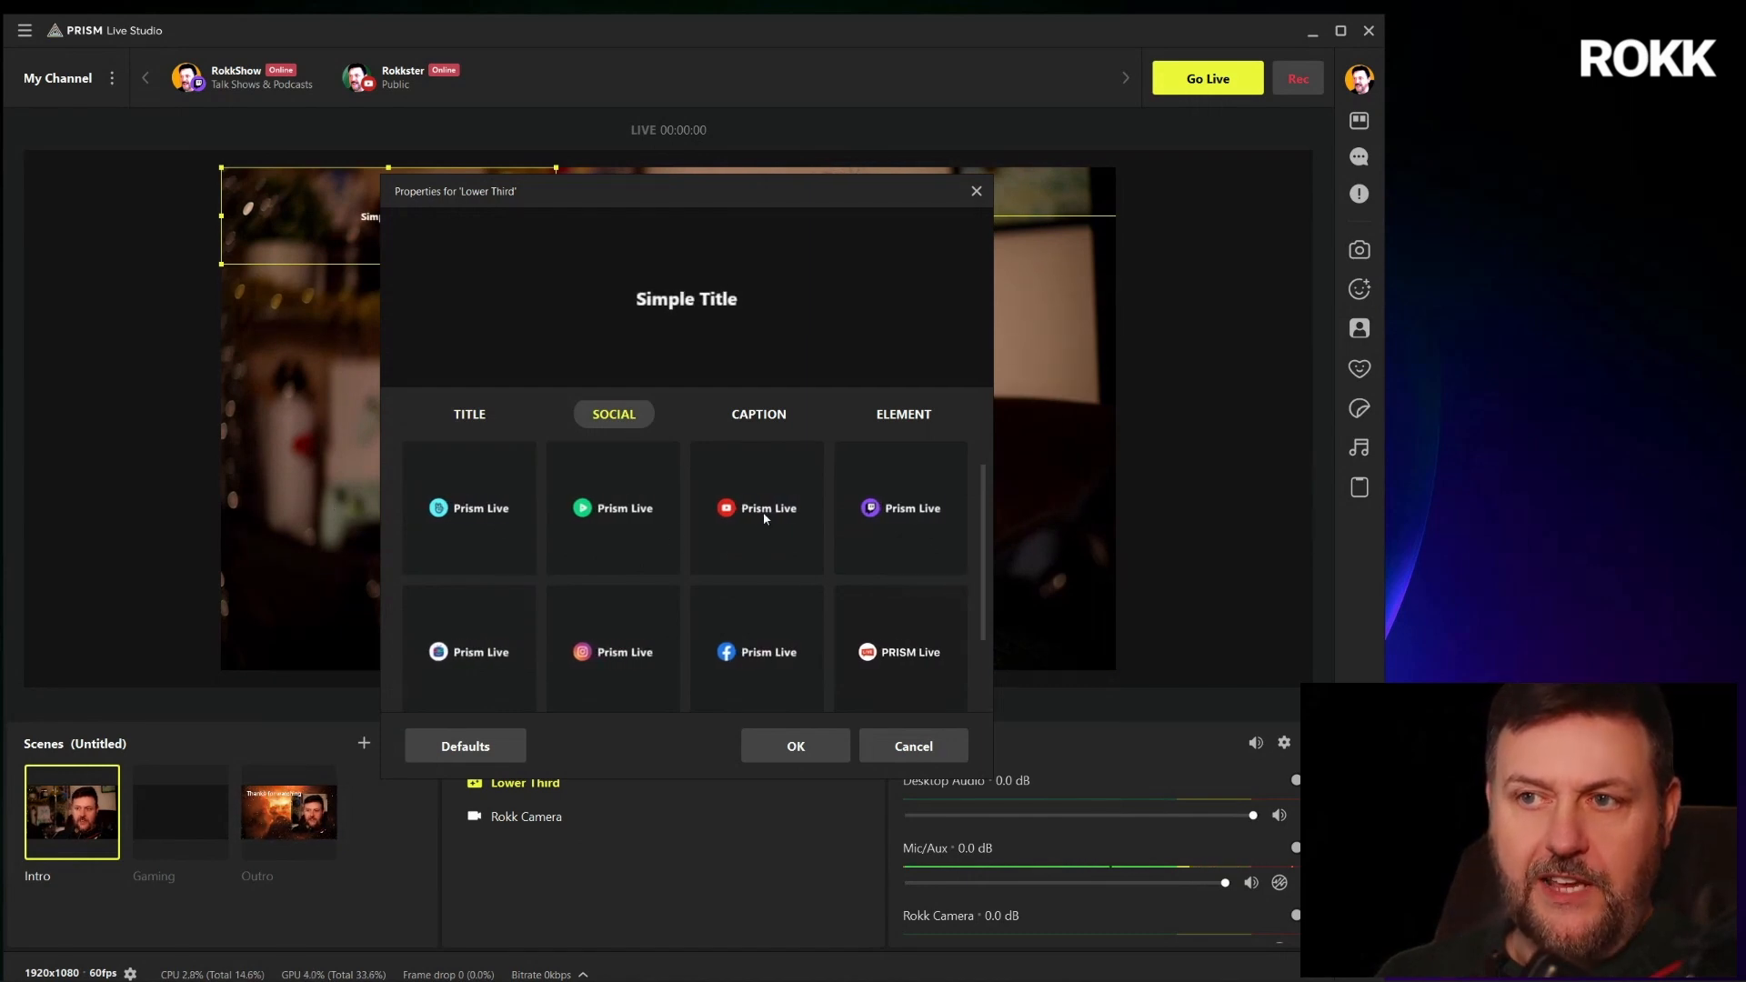
{"action": "scroll", "coordinate": [865, 448], "scroll_direction": "down", "scroll_amount": 3}
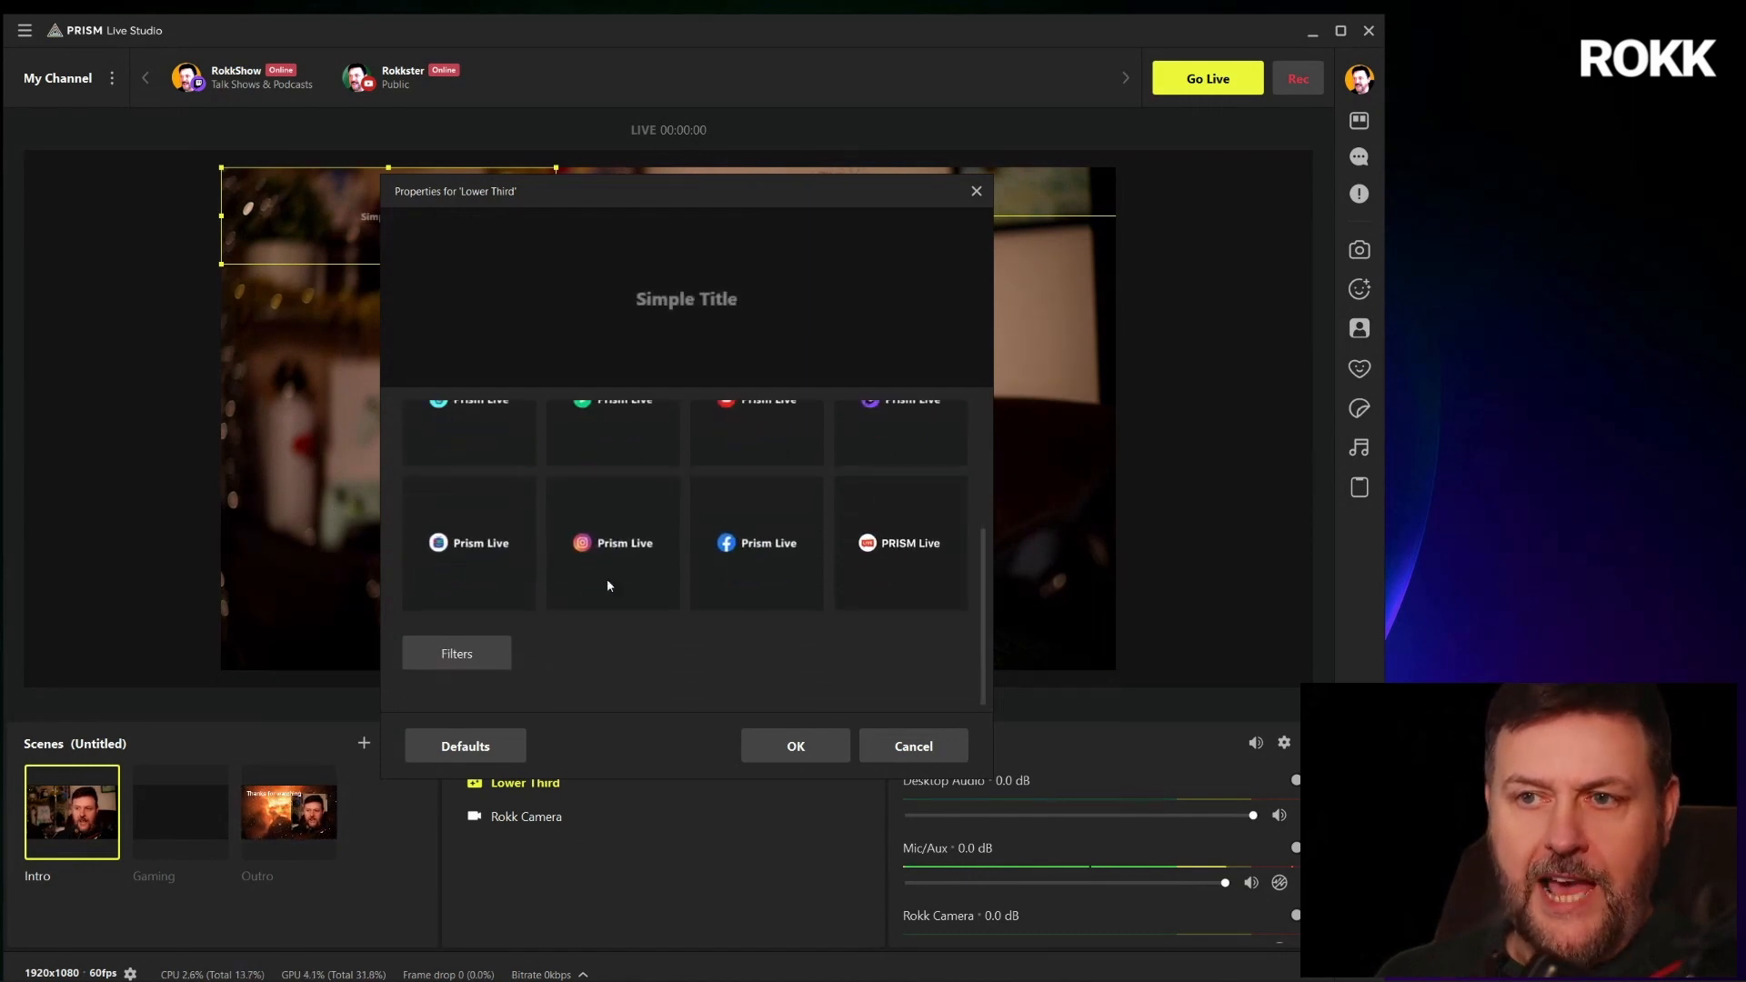
{"action": "scroll", "coordinate": [803, 584], "scroll_direction": "up", "scroll_amount": 3}
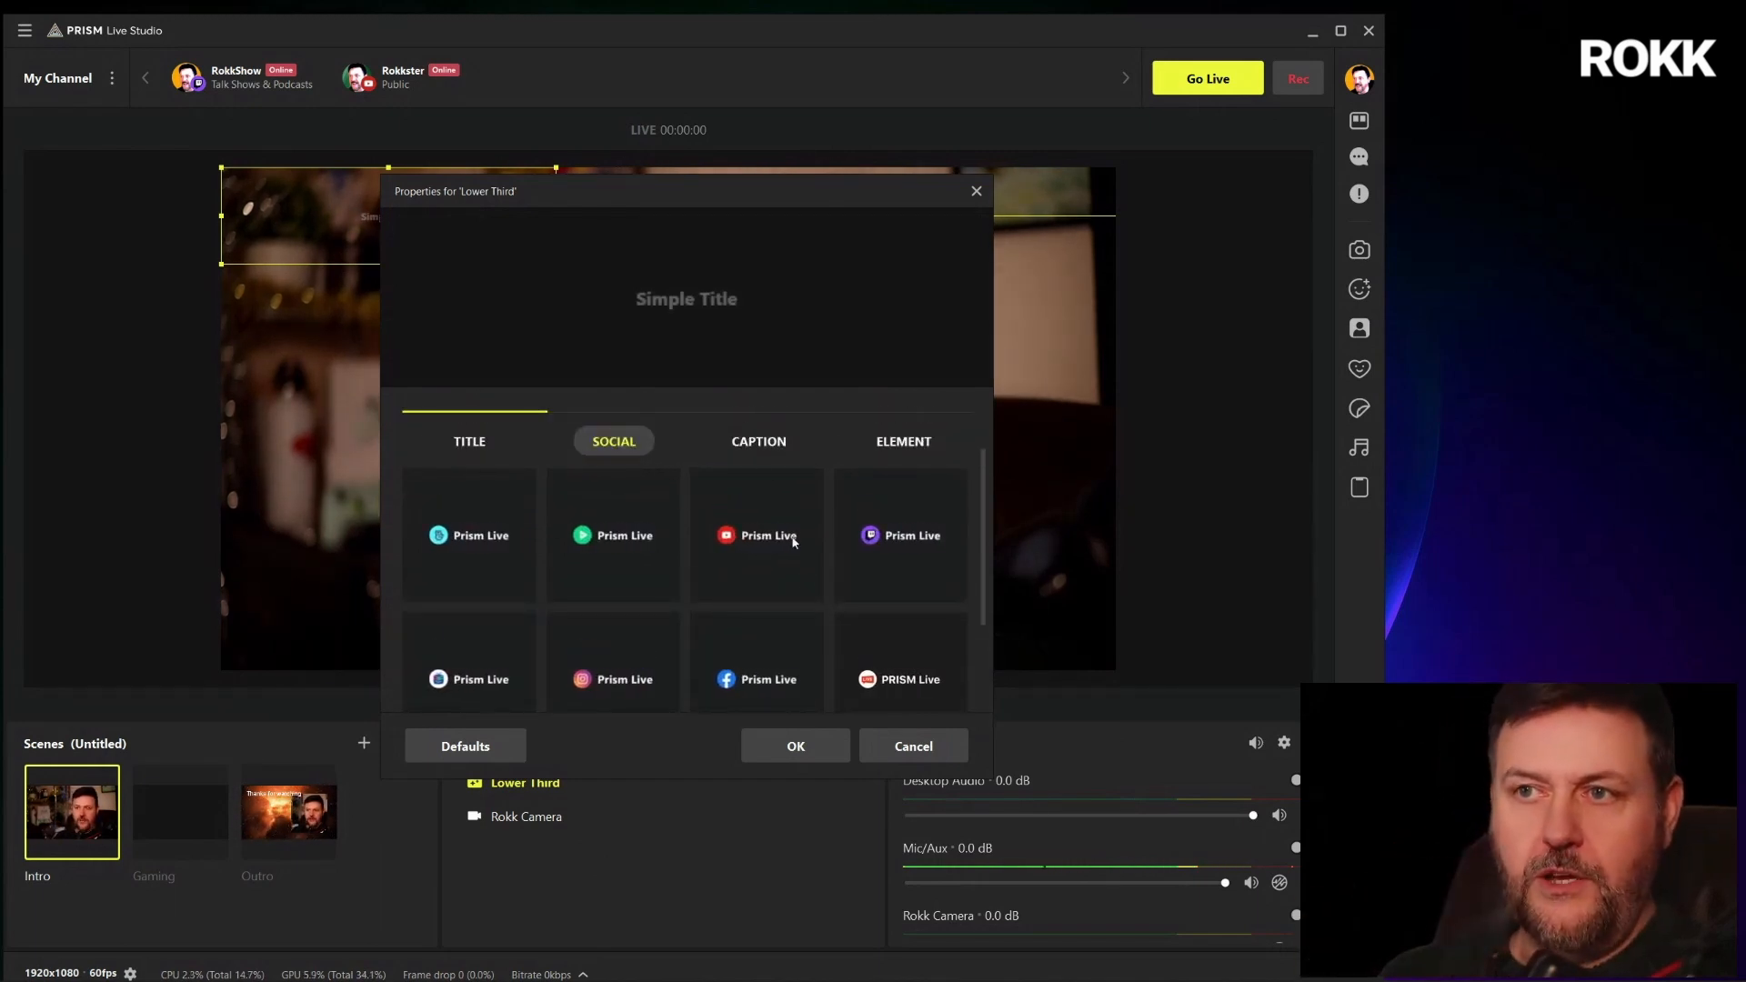
{"action": "left_click", "coordinate": [762, 443]}
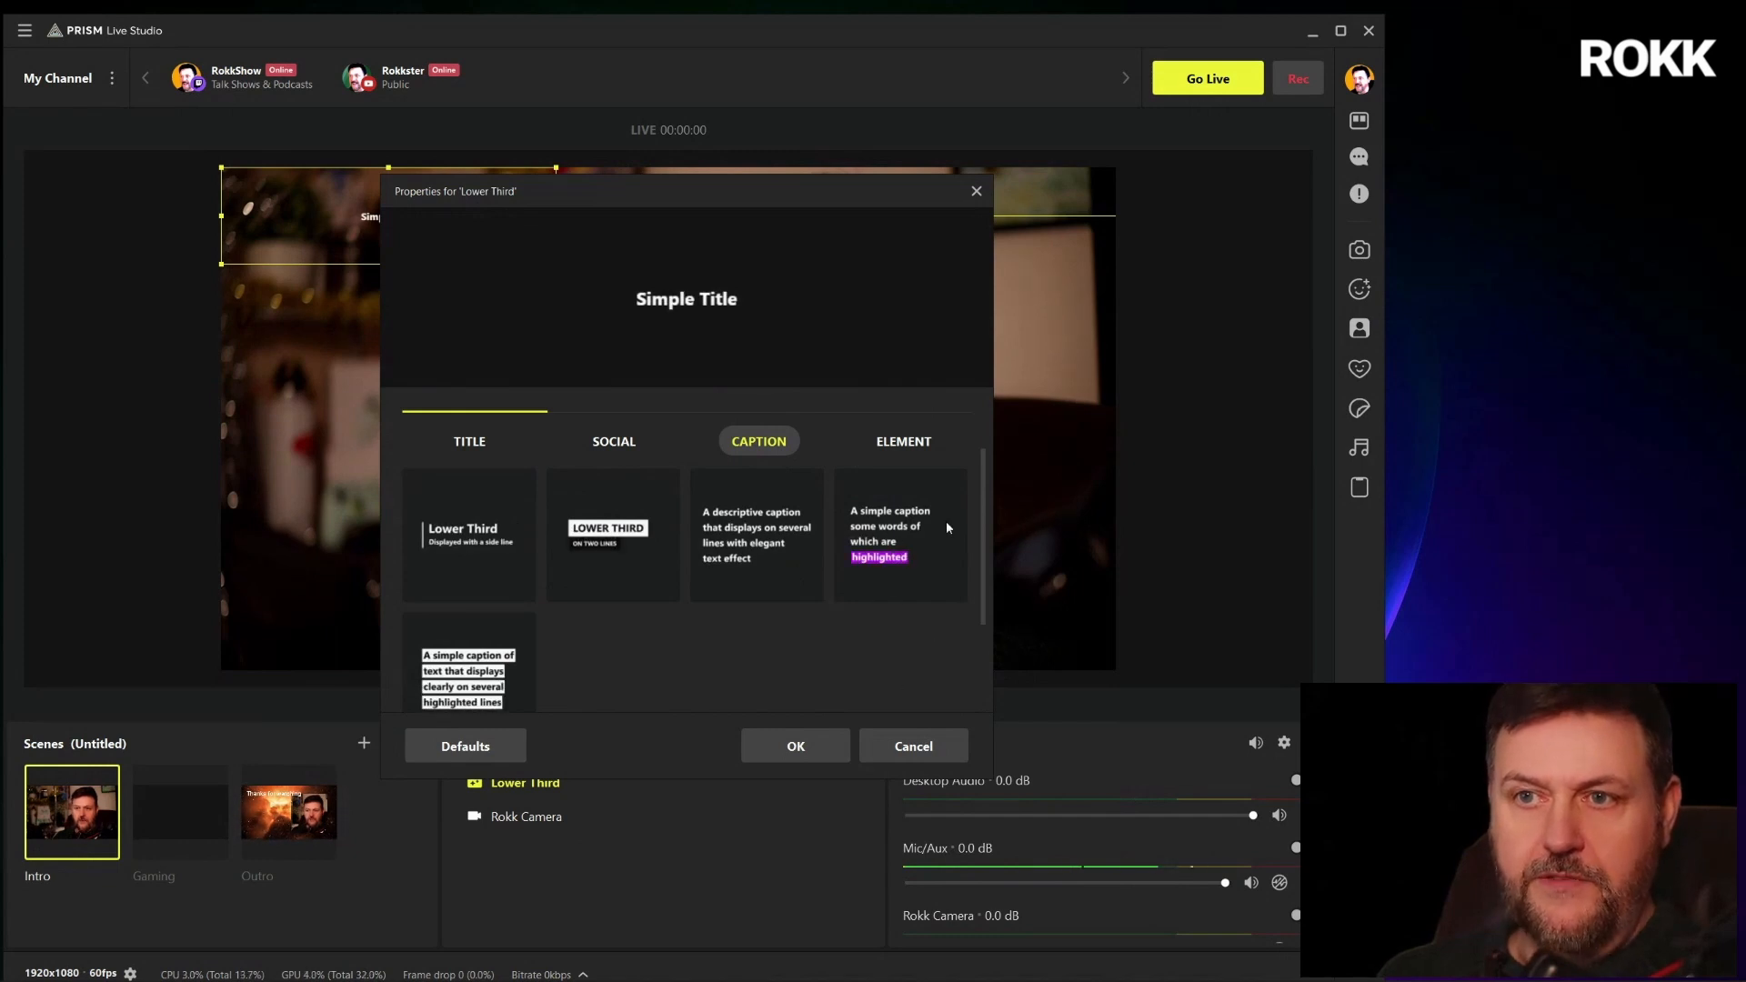
{"action": "left_click", "coordinate": [904, 442]}
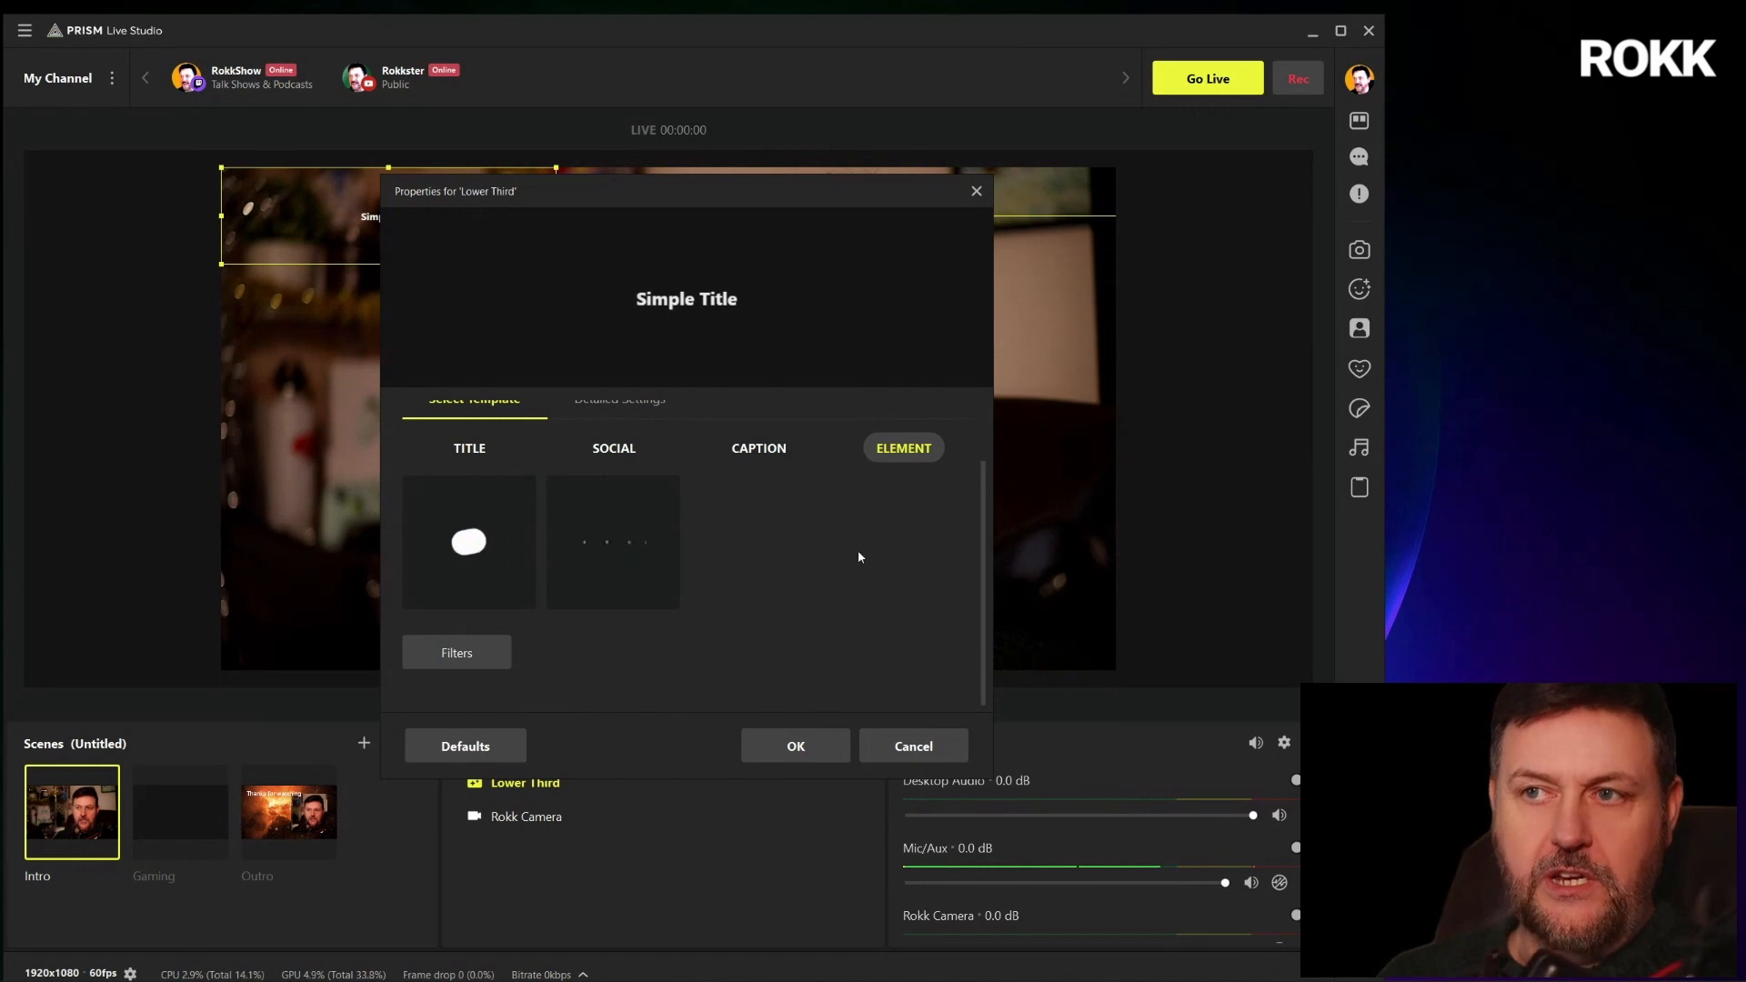
{"action": "scroll", "coordinate": [779, 542], "scroll_direction": "up", "scroll_amount": 1}
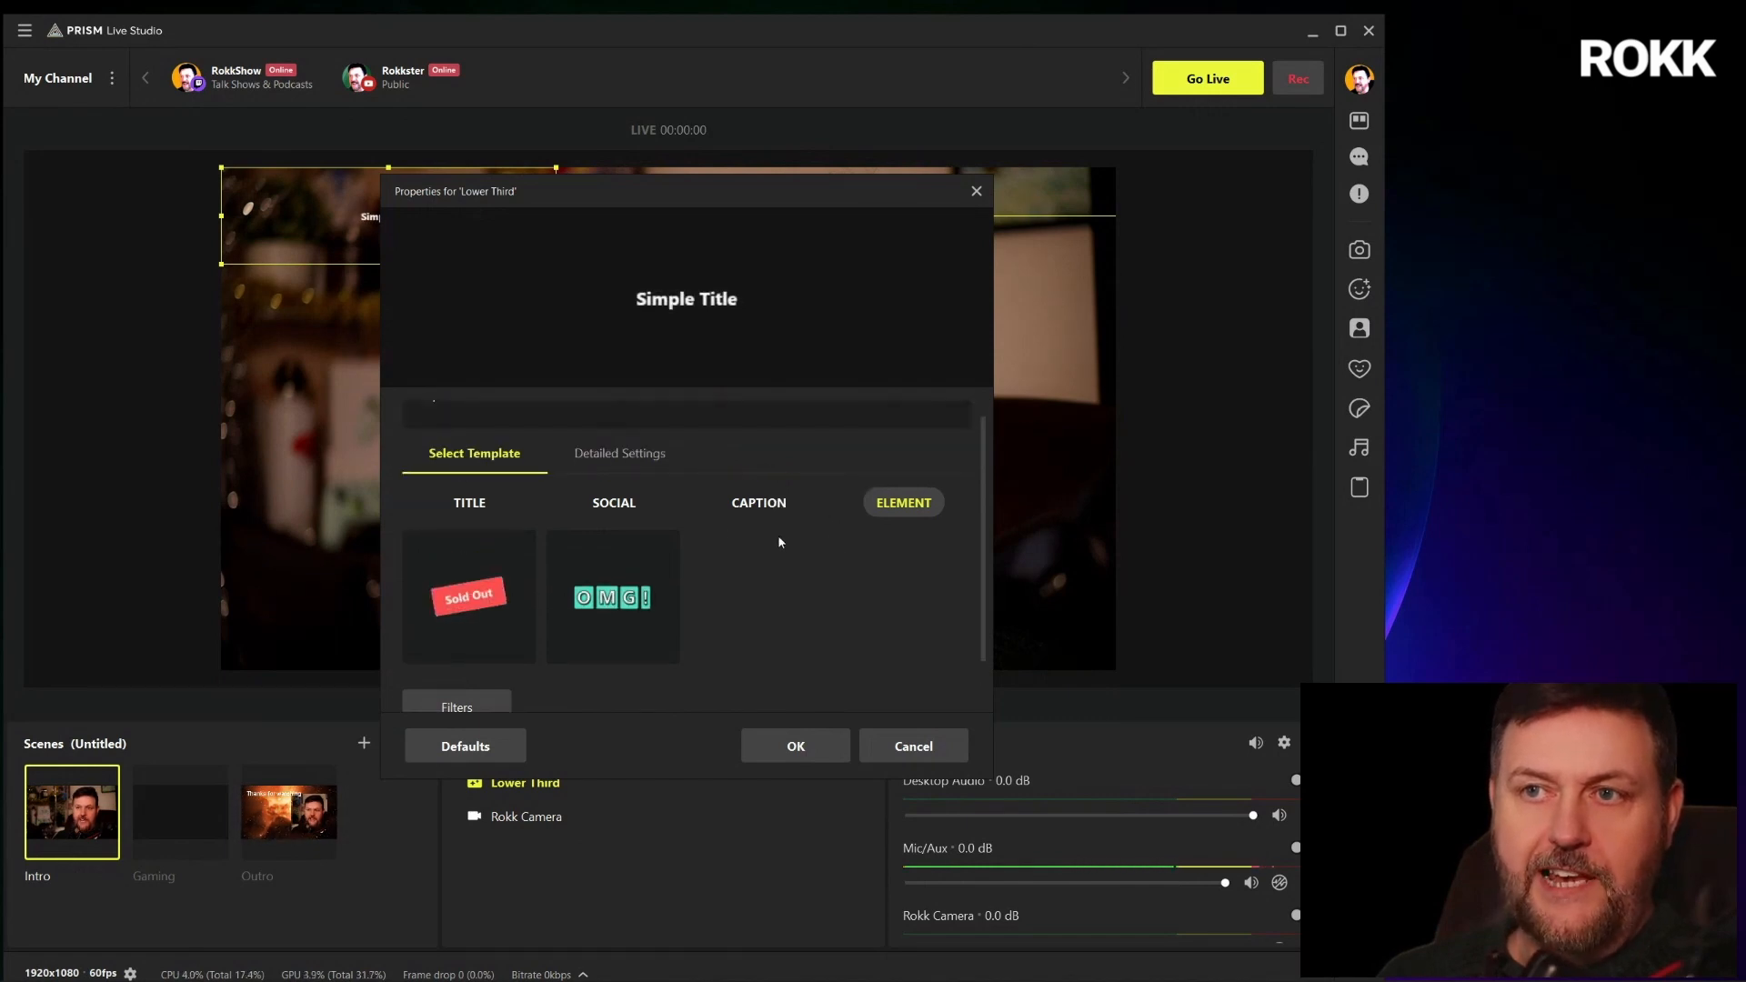
{"action": "left_click", "coordinate": [607, 456]}
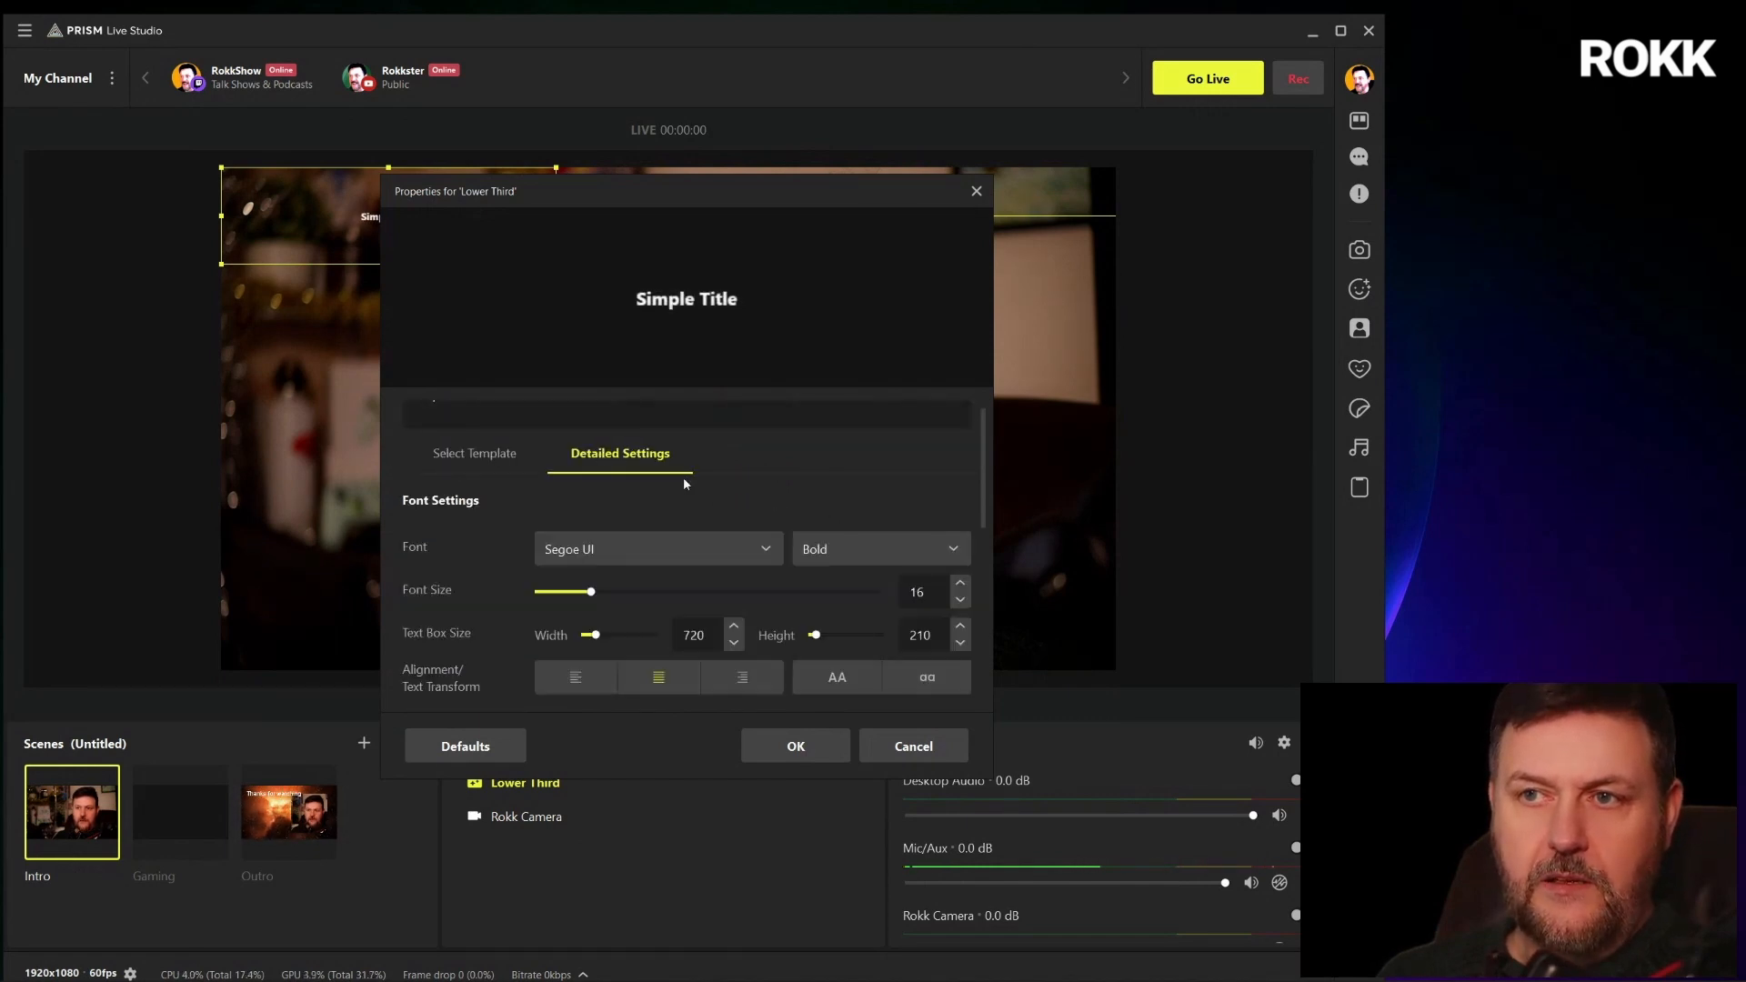
{"action": "left_click", "coordinate": [475, 458]}
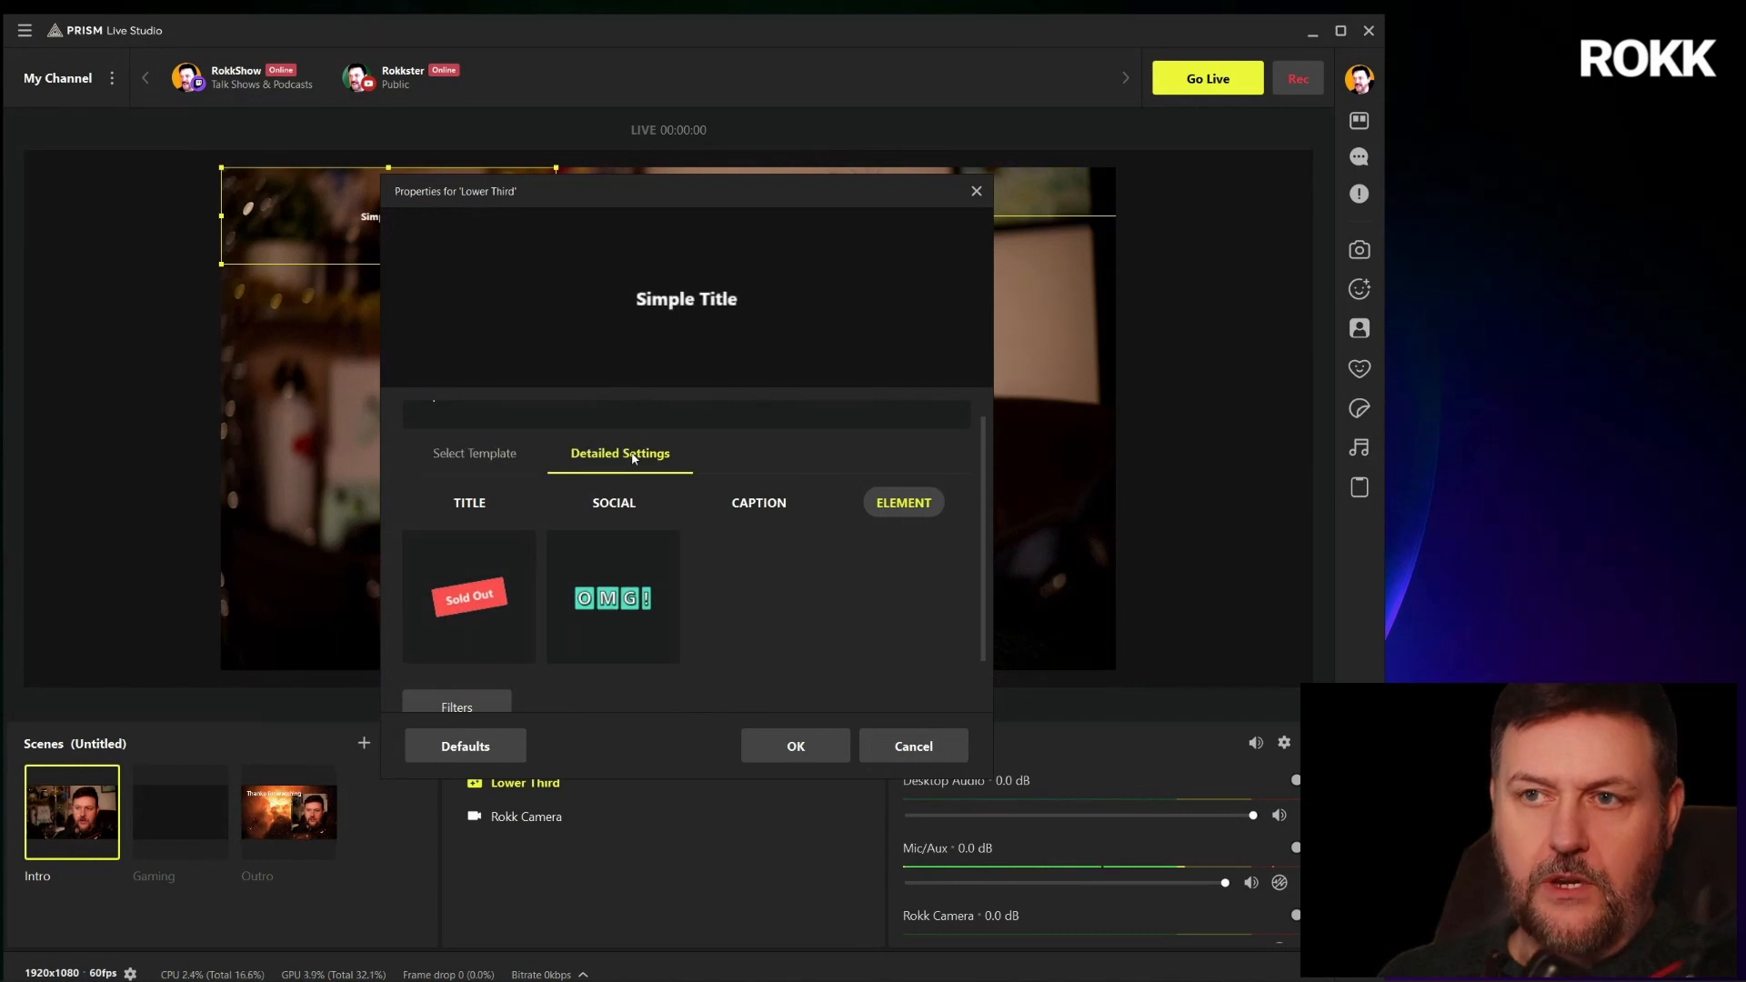
{"action": "left_click", "coordinate": [634, 458]}
{"action": "left_click", "coordinate": [479, 457]}
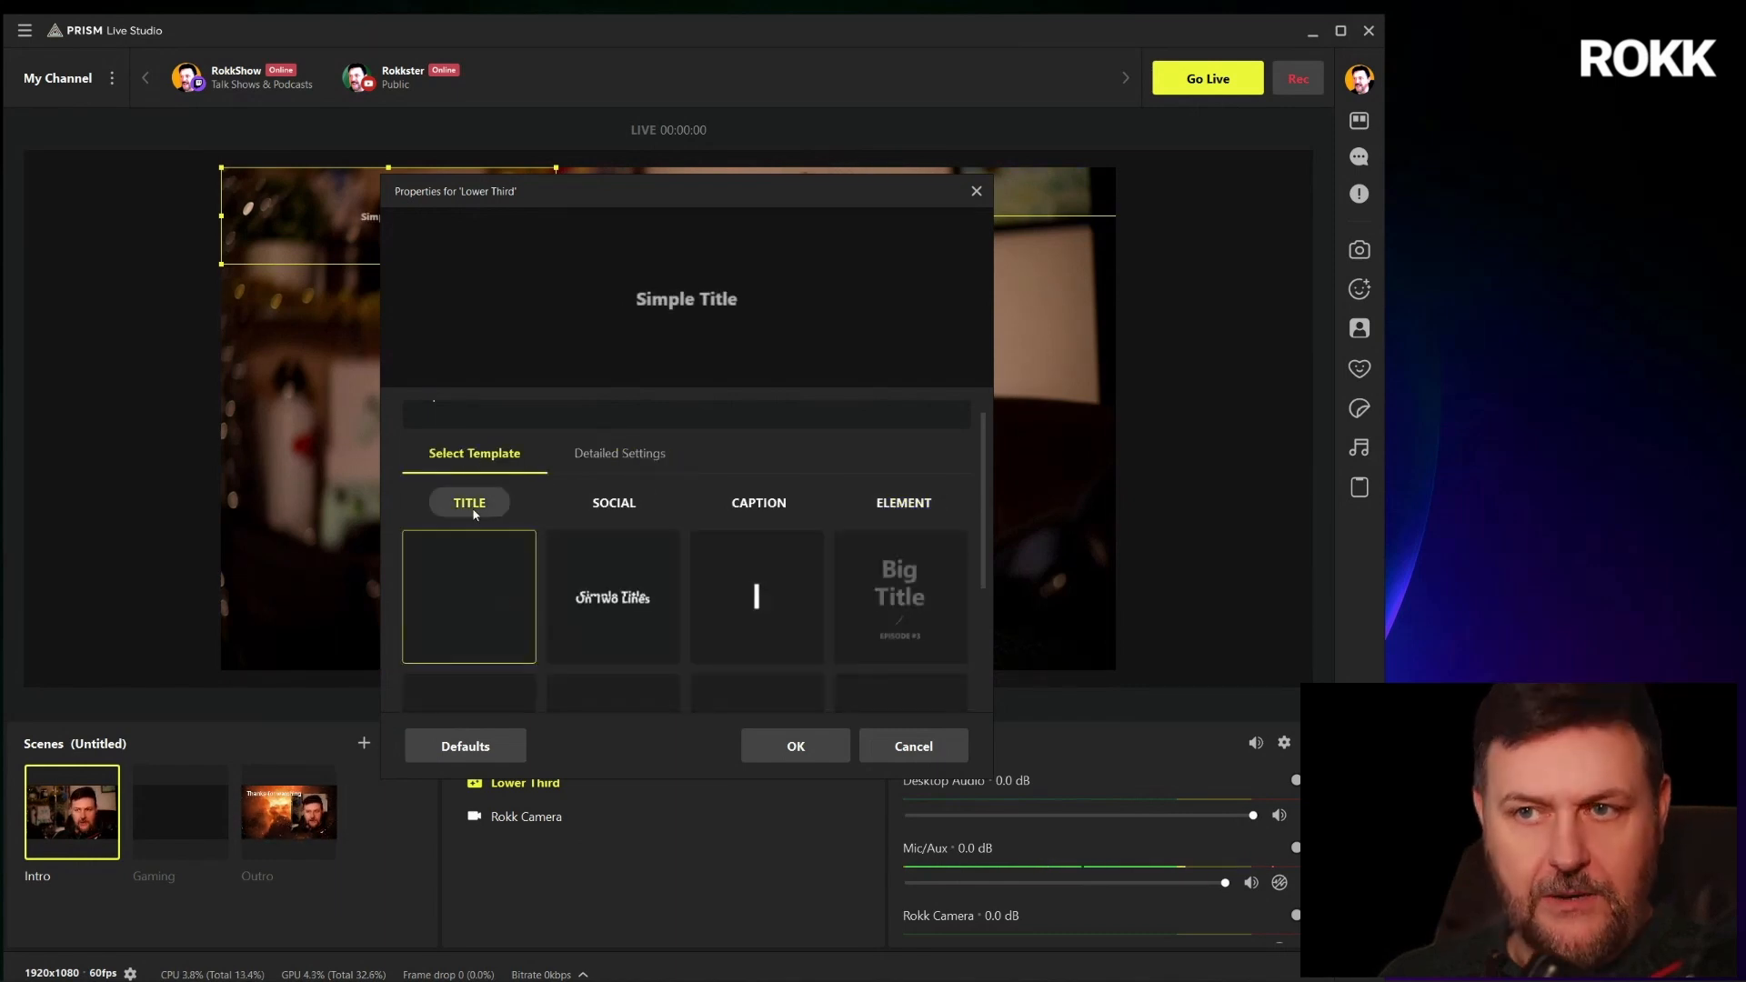
Choose the two-line "LOWER THIRD / ON TWO LINES" caption template for the Lower Third source
{"action": "scroll", "coordinate": [770, 531], "scroll_direction": "down", "scroll_amount": 1}
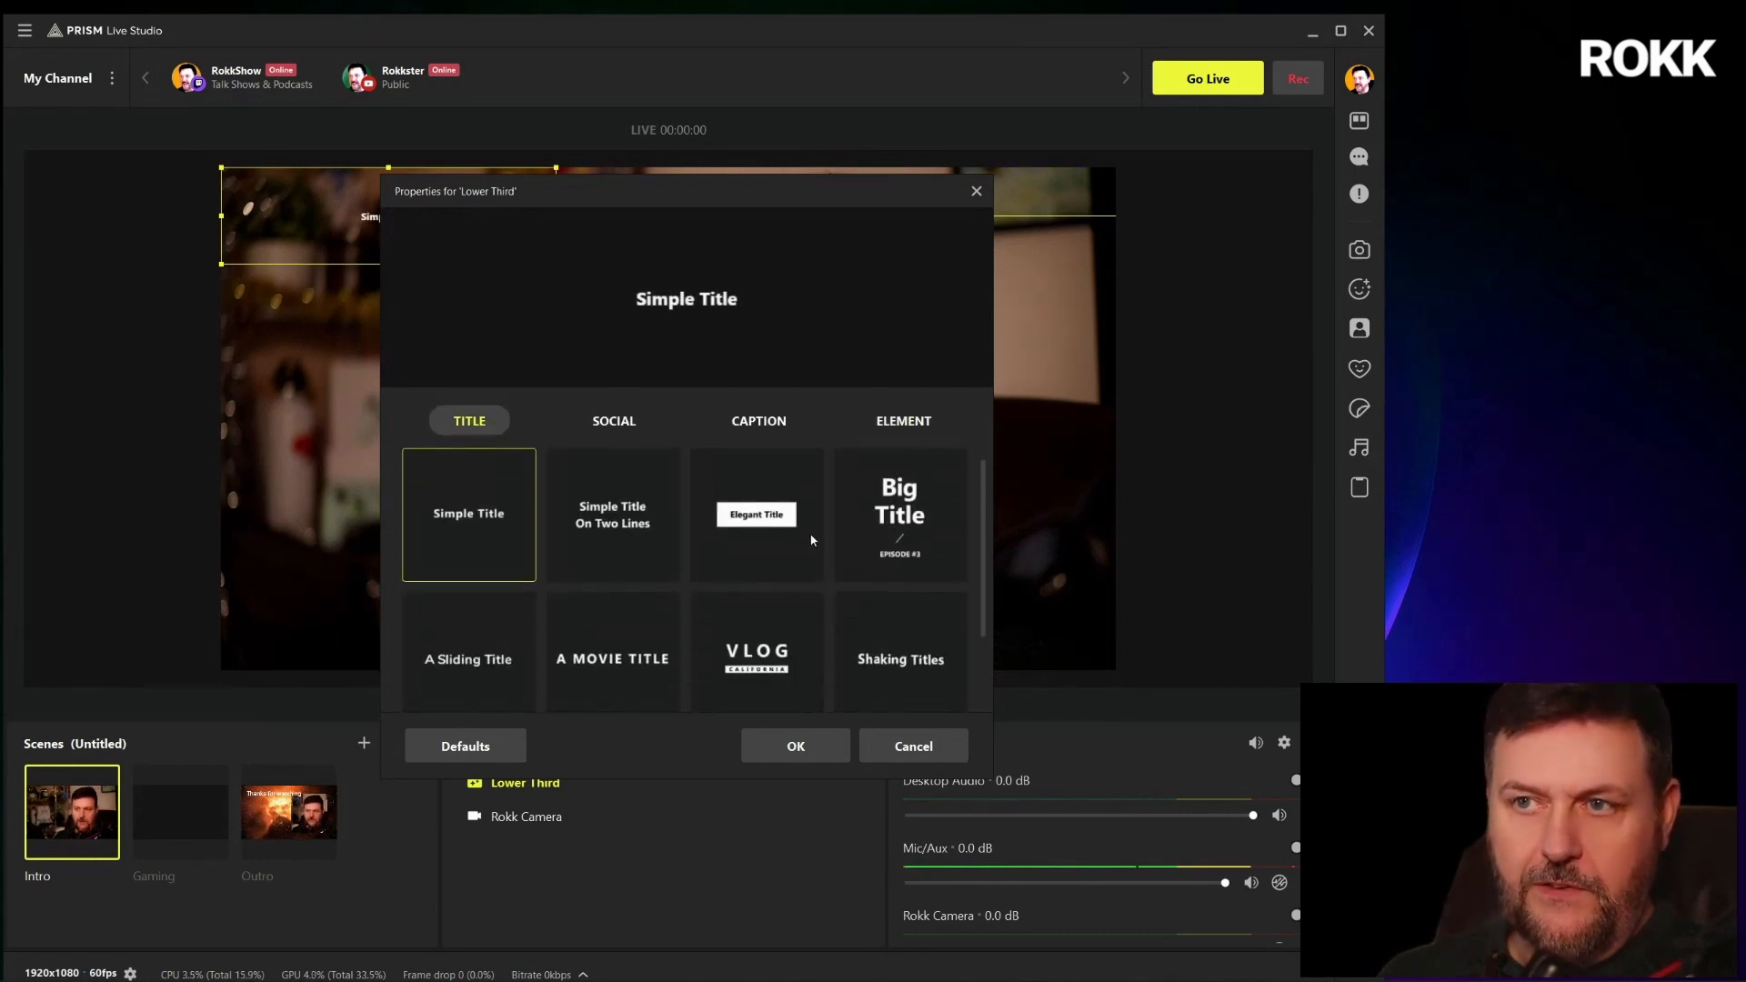
{"action": "scroll", "coordinate": [812, 536], "scroll_direction": "up", "scroll_amount": 1}
{"action": "left_click", "coordinate": [768, 524]}
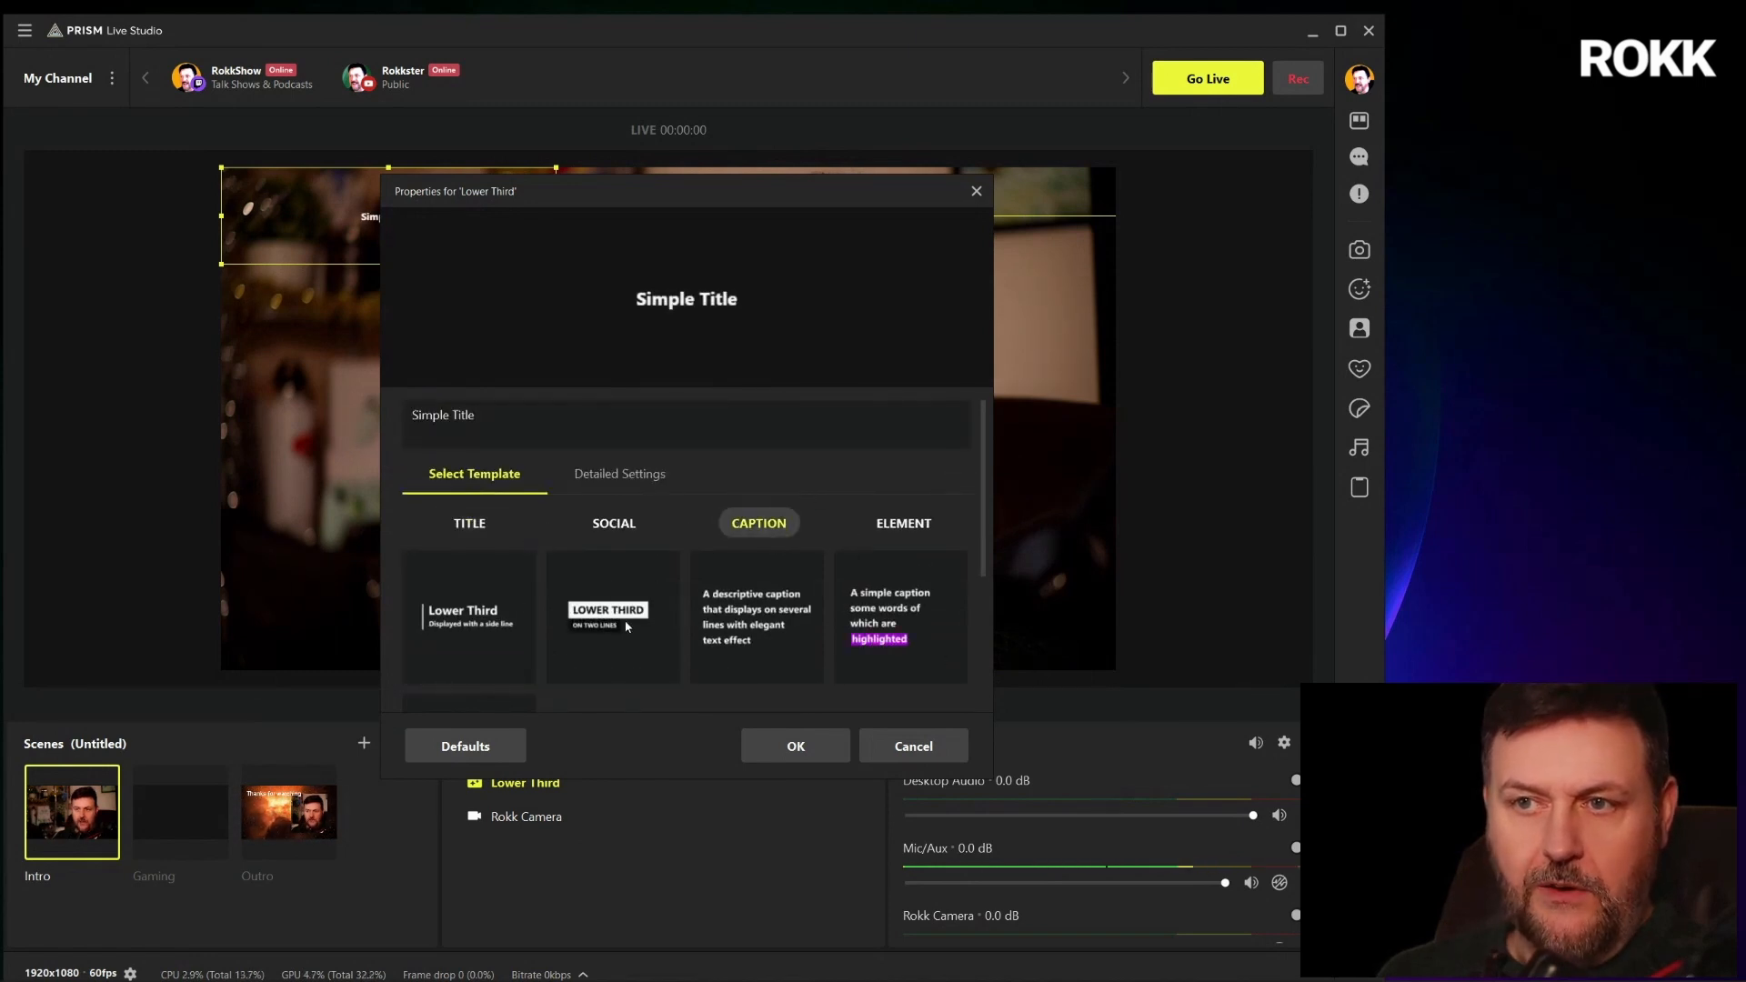
{"action": "left_click", "coordinate": [625, 624]}
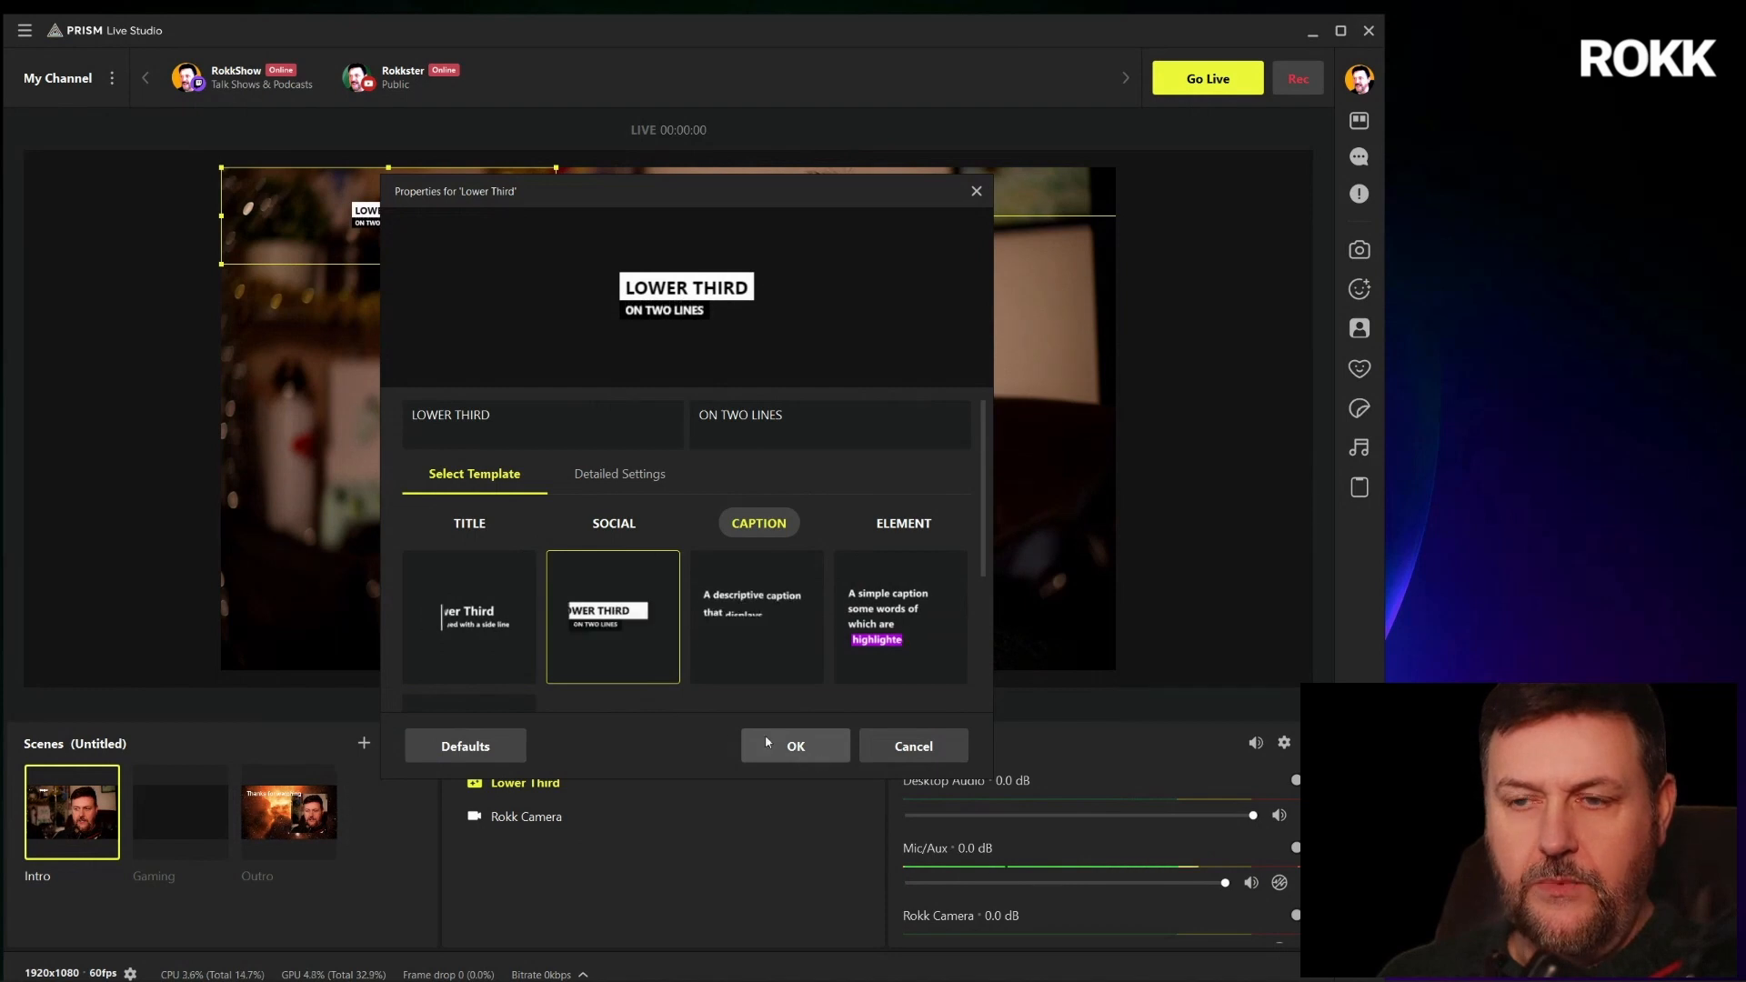
{"action": "left_click_drag", "start_coordinate": [498, 409], "coordinate": [159, 389]}
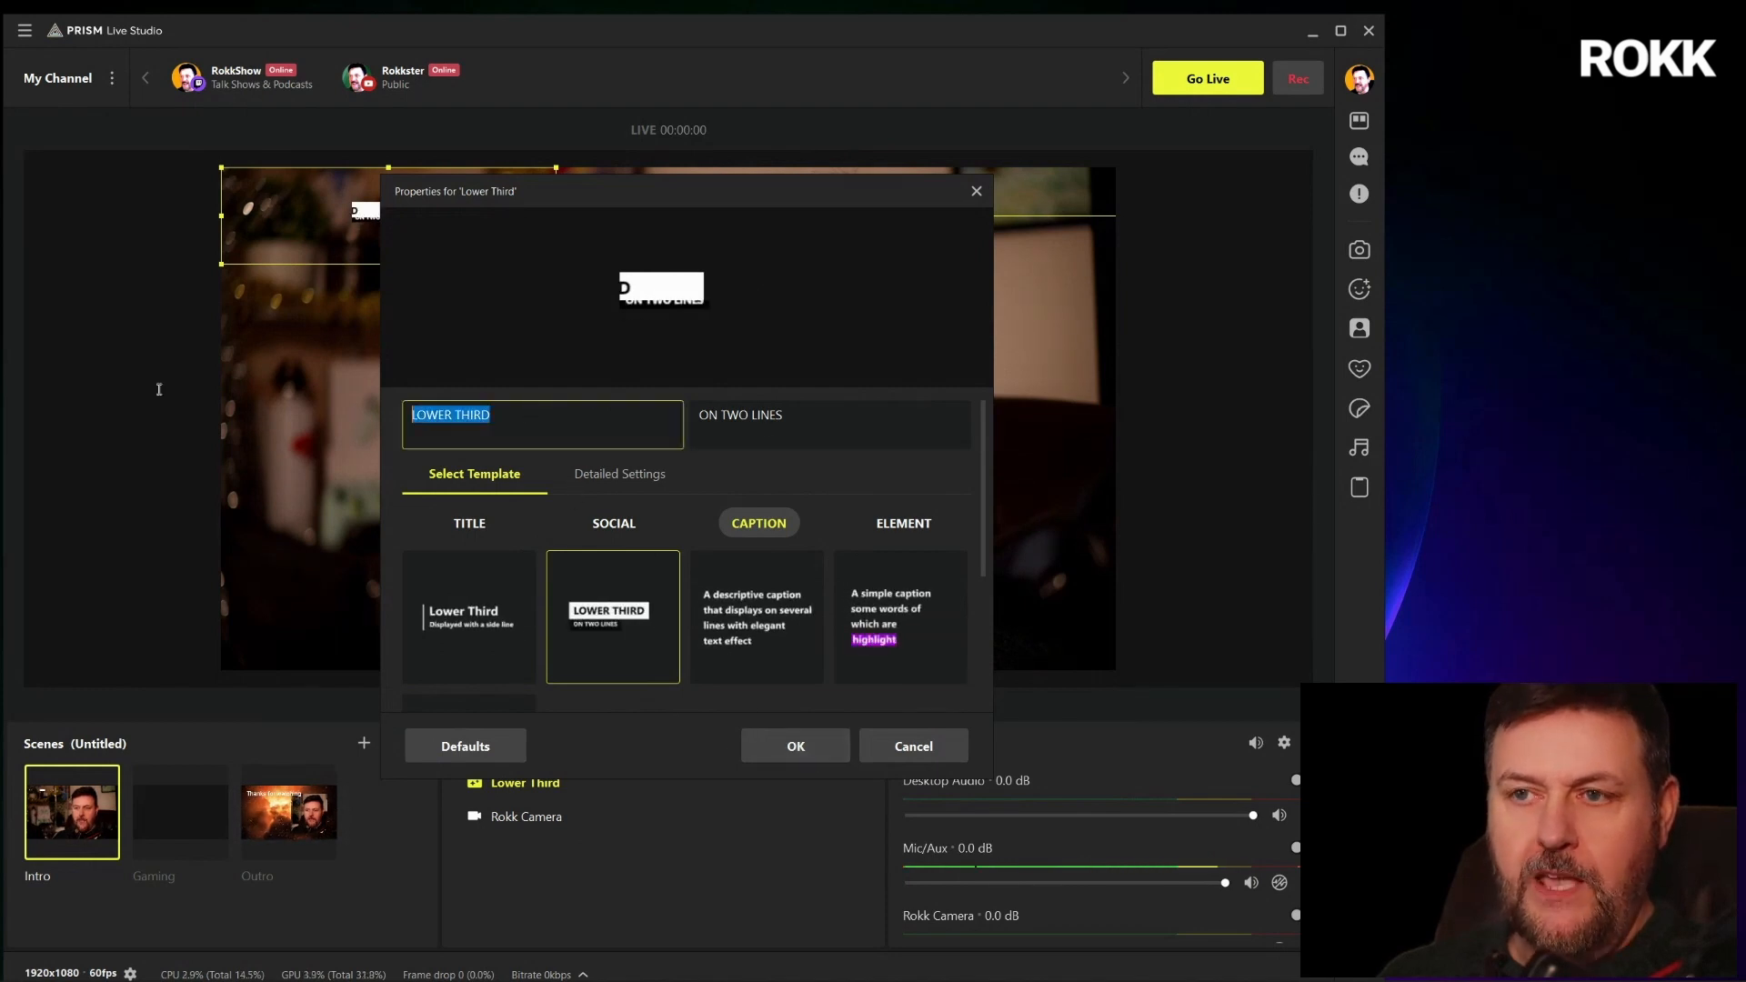
{"action": "type", "text": "Rokk"}
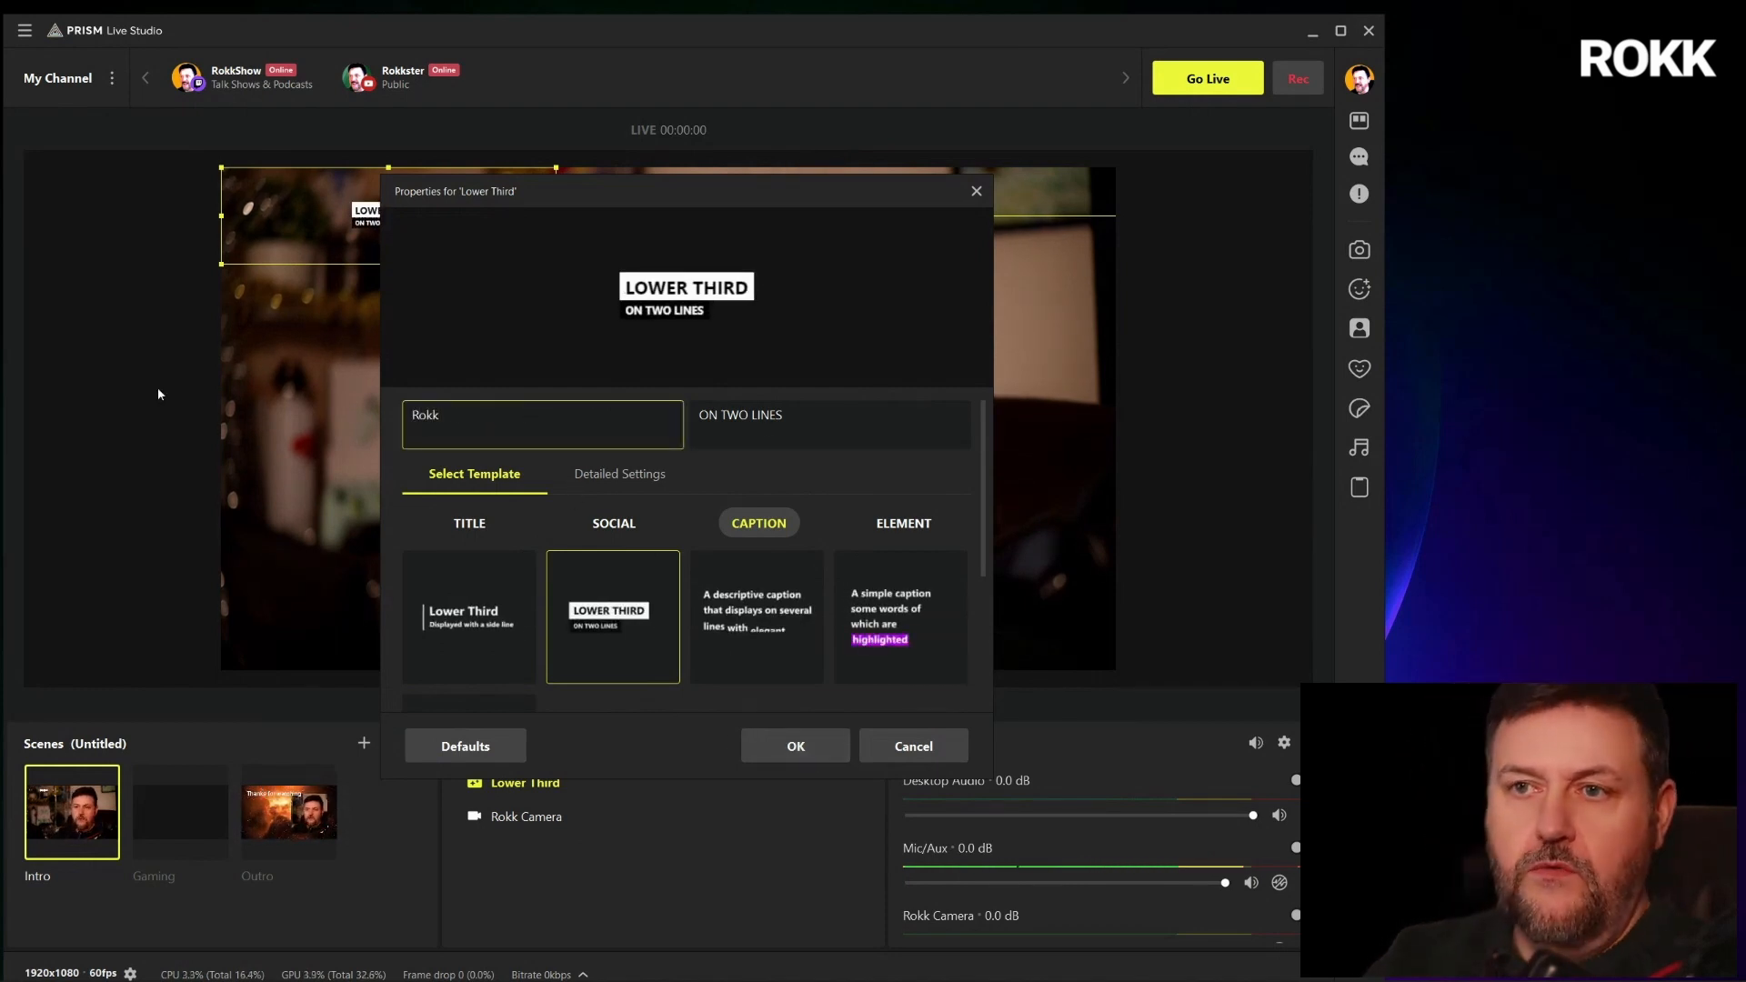
{"action": "left_click", "coordinate": [756, 404]}
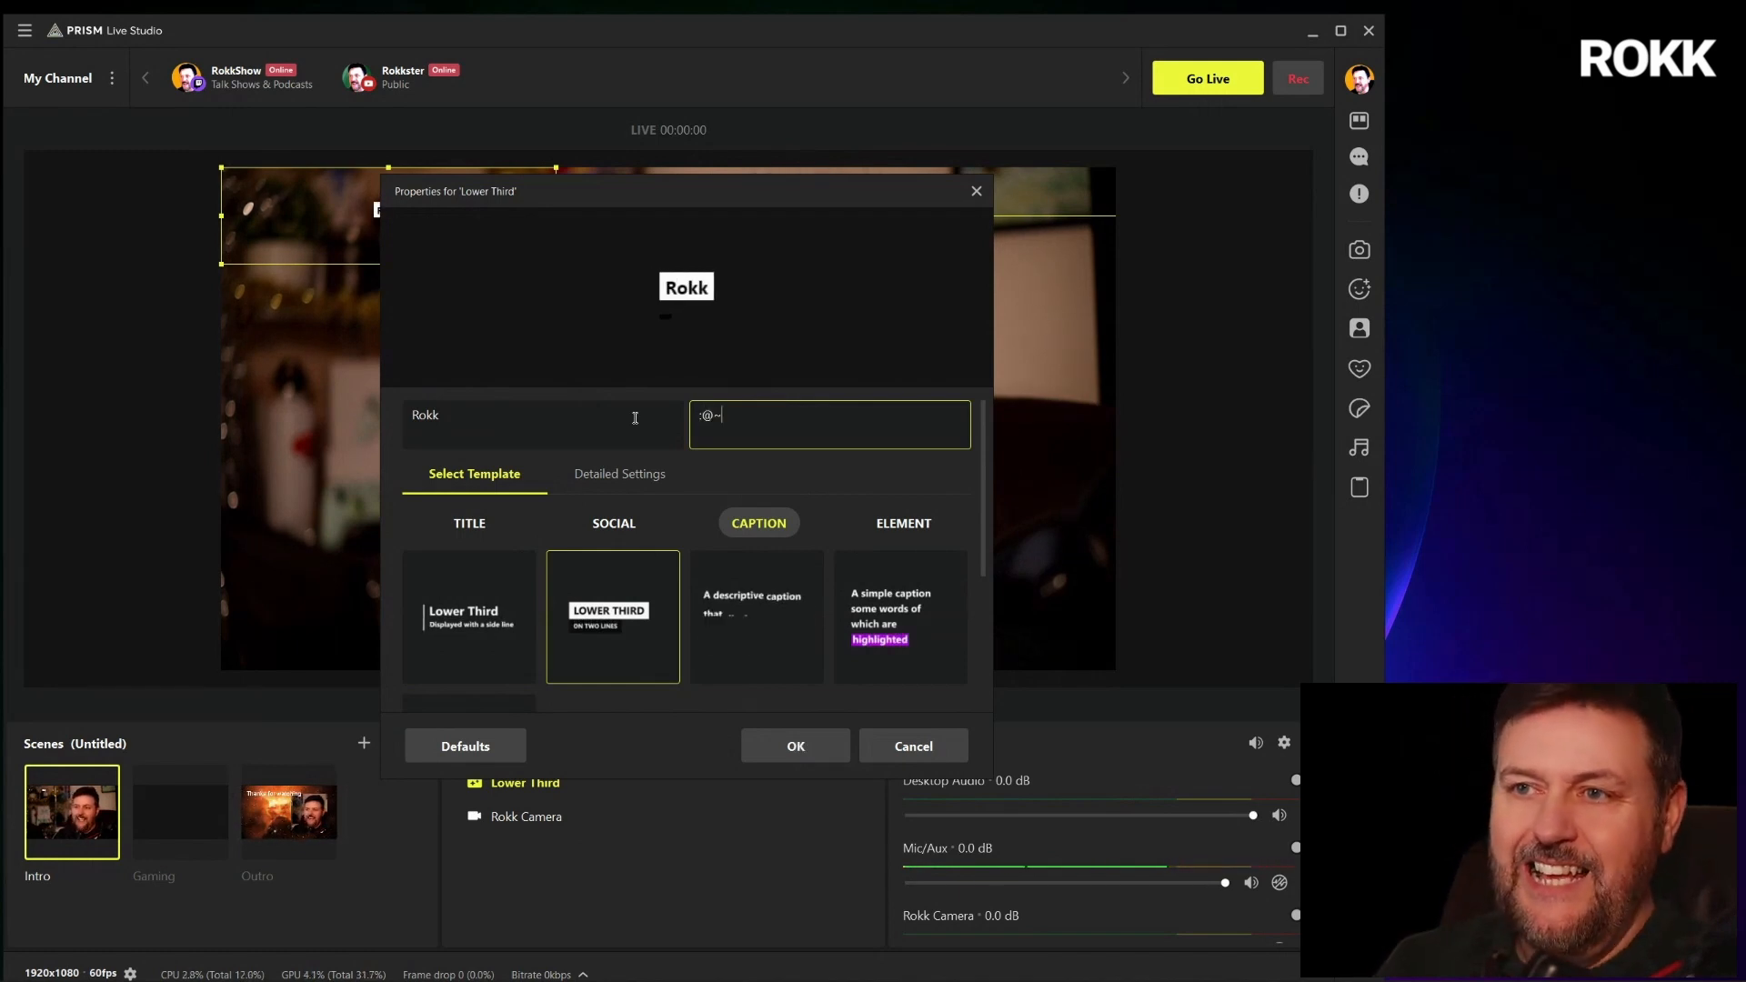
{"action": "key", "text": "BackSpace"}
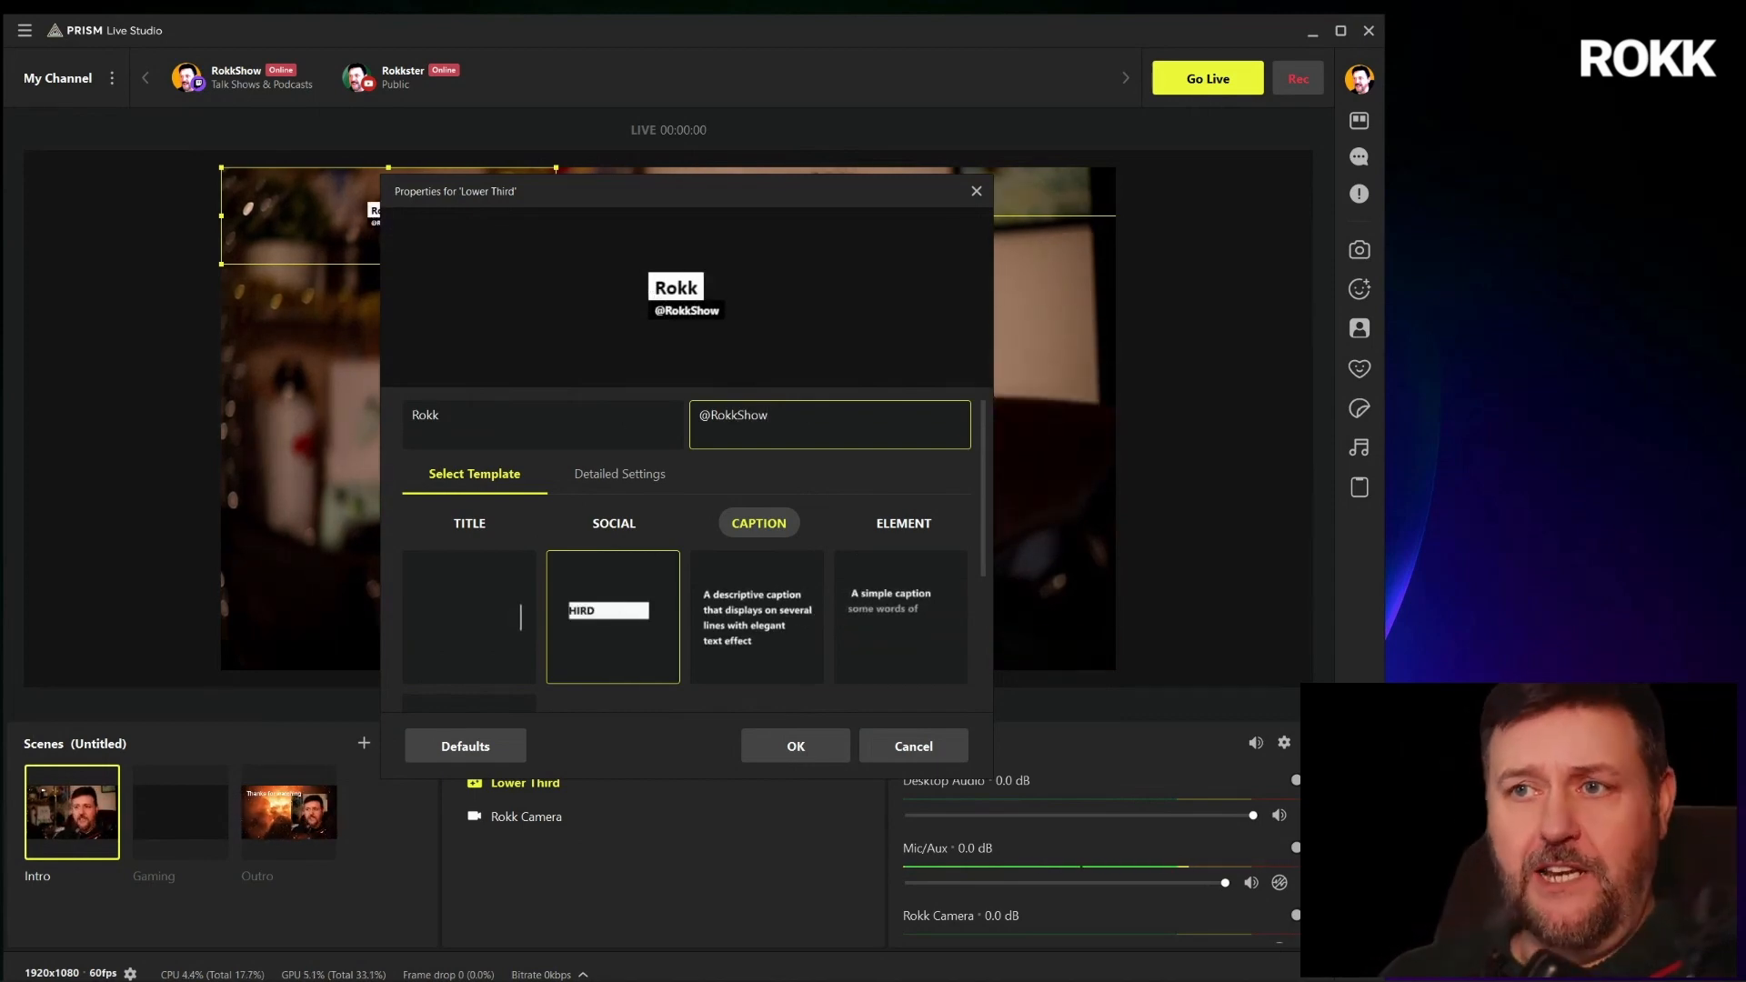
Review the lower third's detailed font, text box, colour and motion settings
{"action": "left_click", "coordinate": [619, 473]}
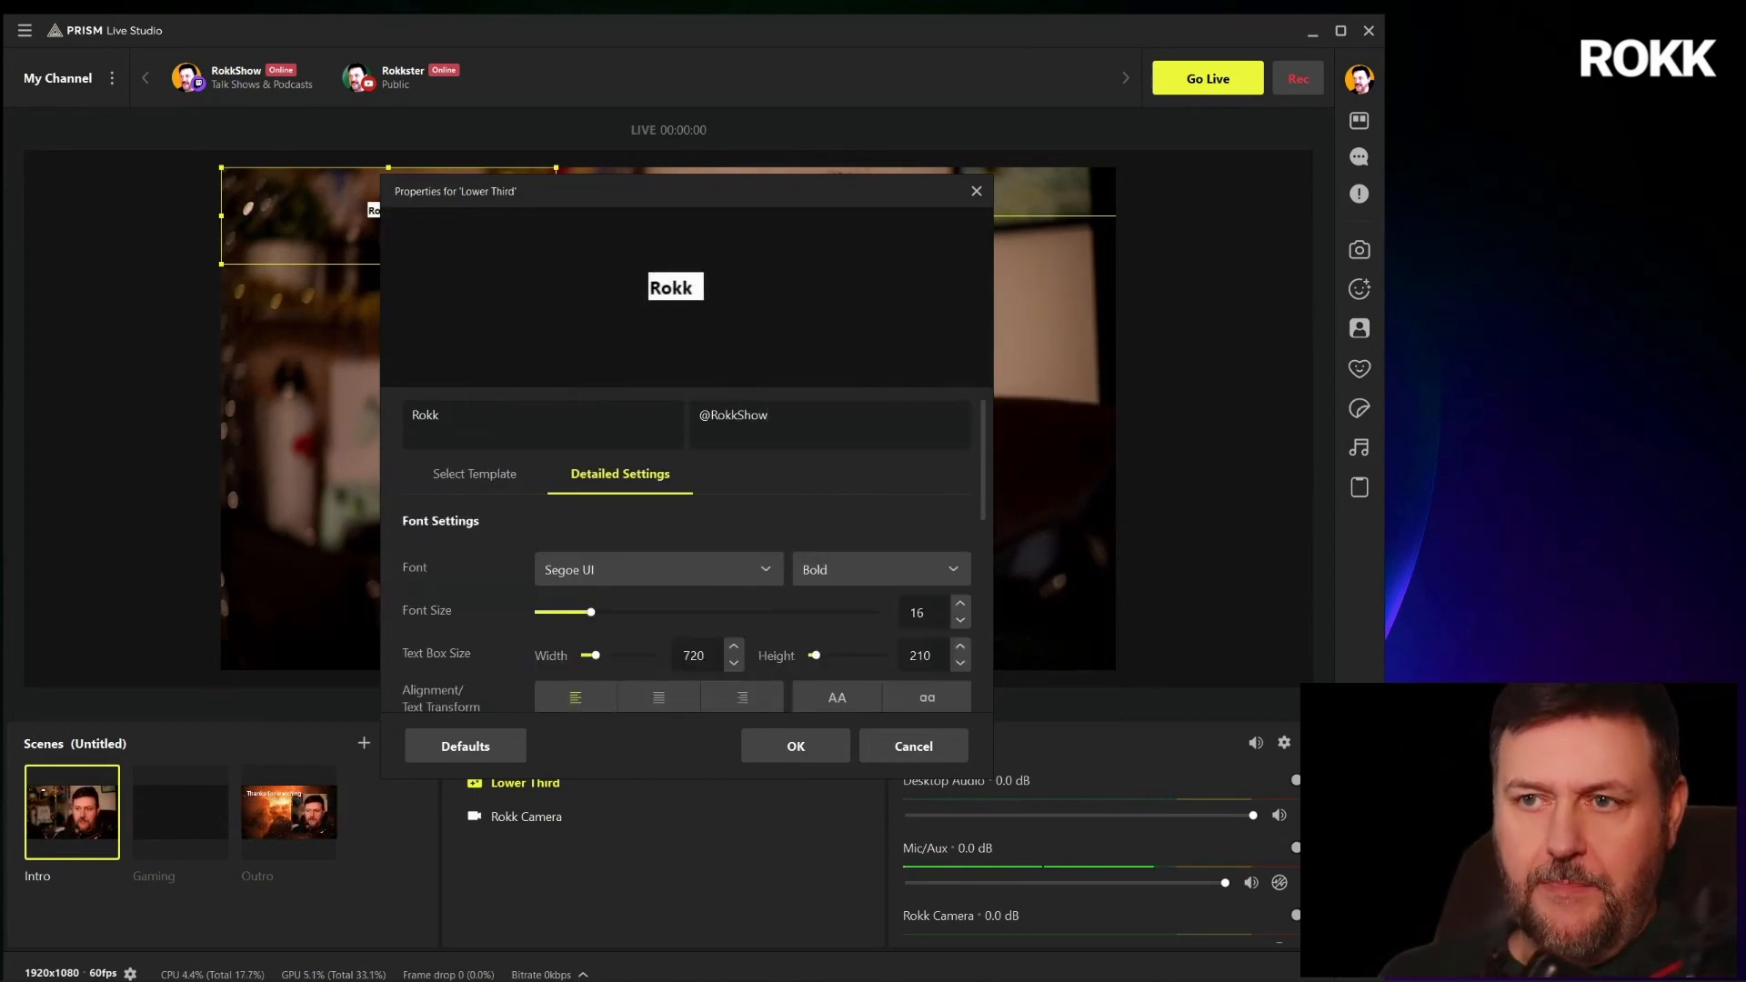
{"action": "scroll", "coordinate": [650, 609], "scroll_direction": "down", "scroll_amount": 5}
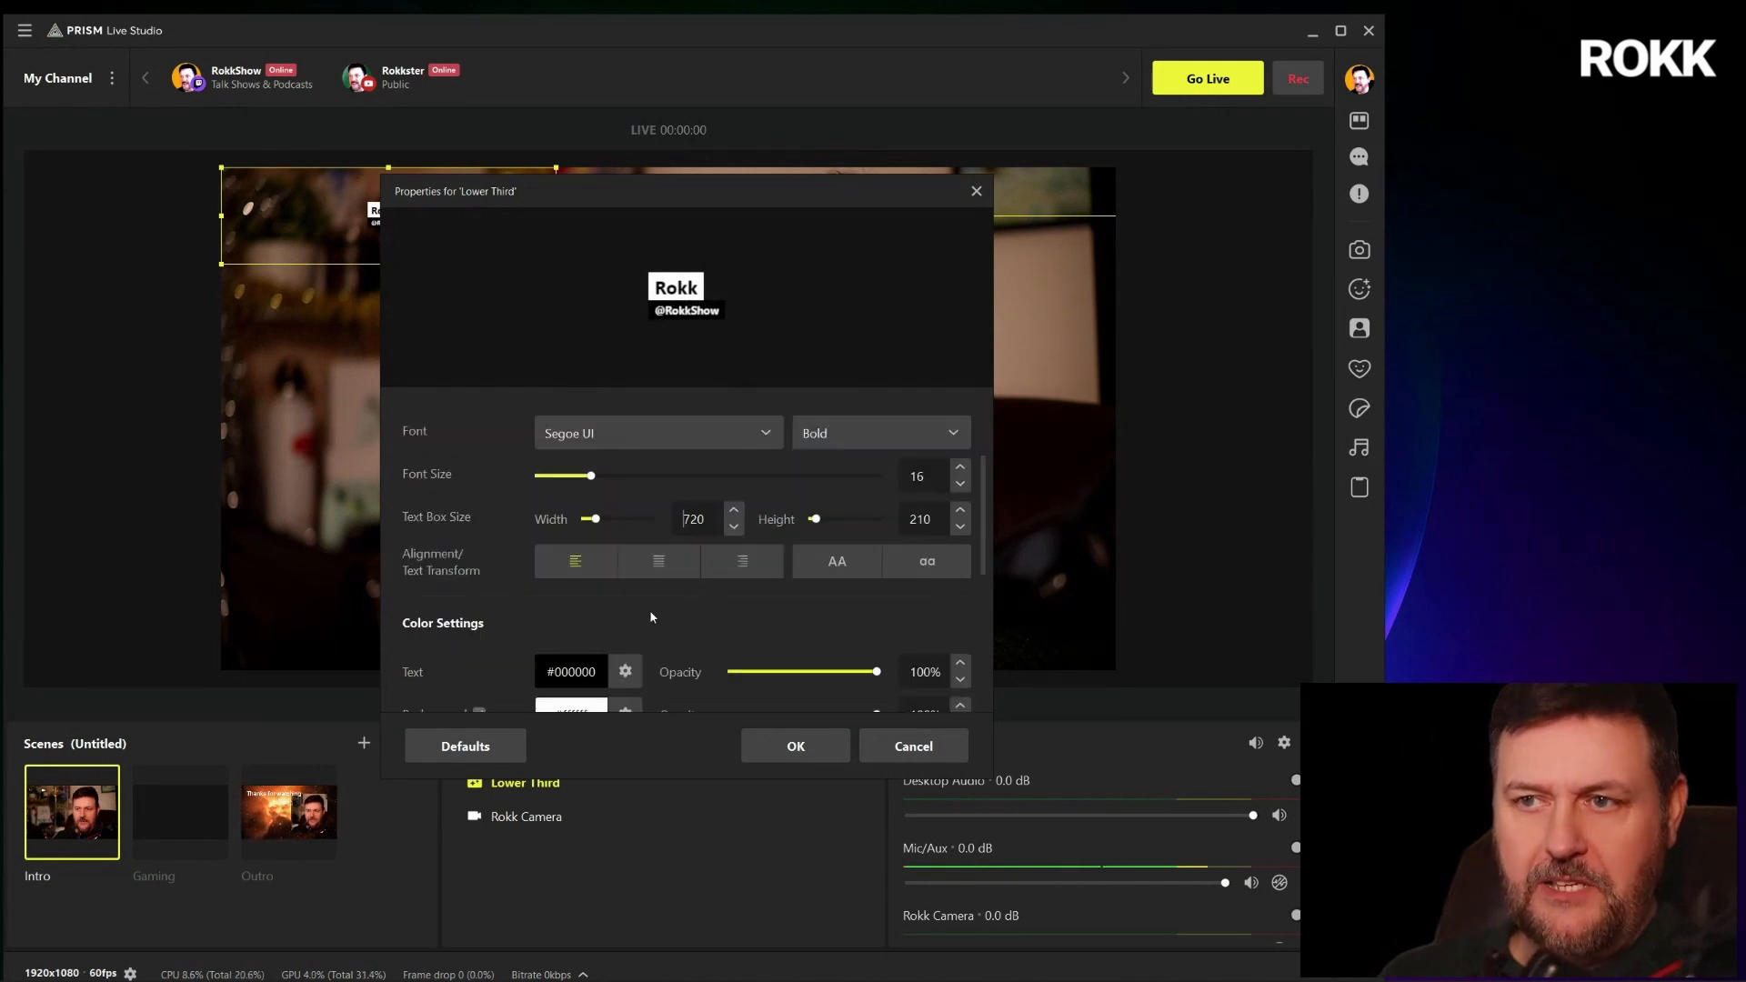
{"action": "scroll", "coordinate": [714, 612], "scroll_direction": "down", "scroll_amount": 2}
{"action": "scroll", "coordinate": [704, 648], "scroll_direction": "down", "scroll_amount": 2}
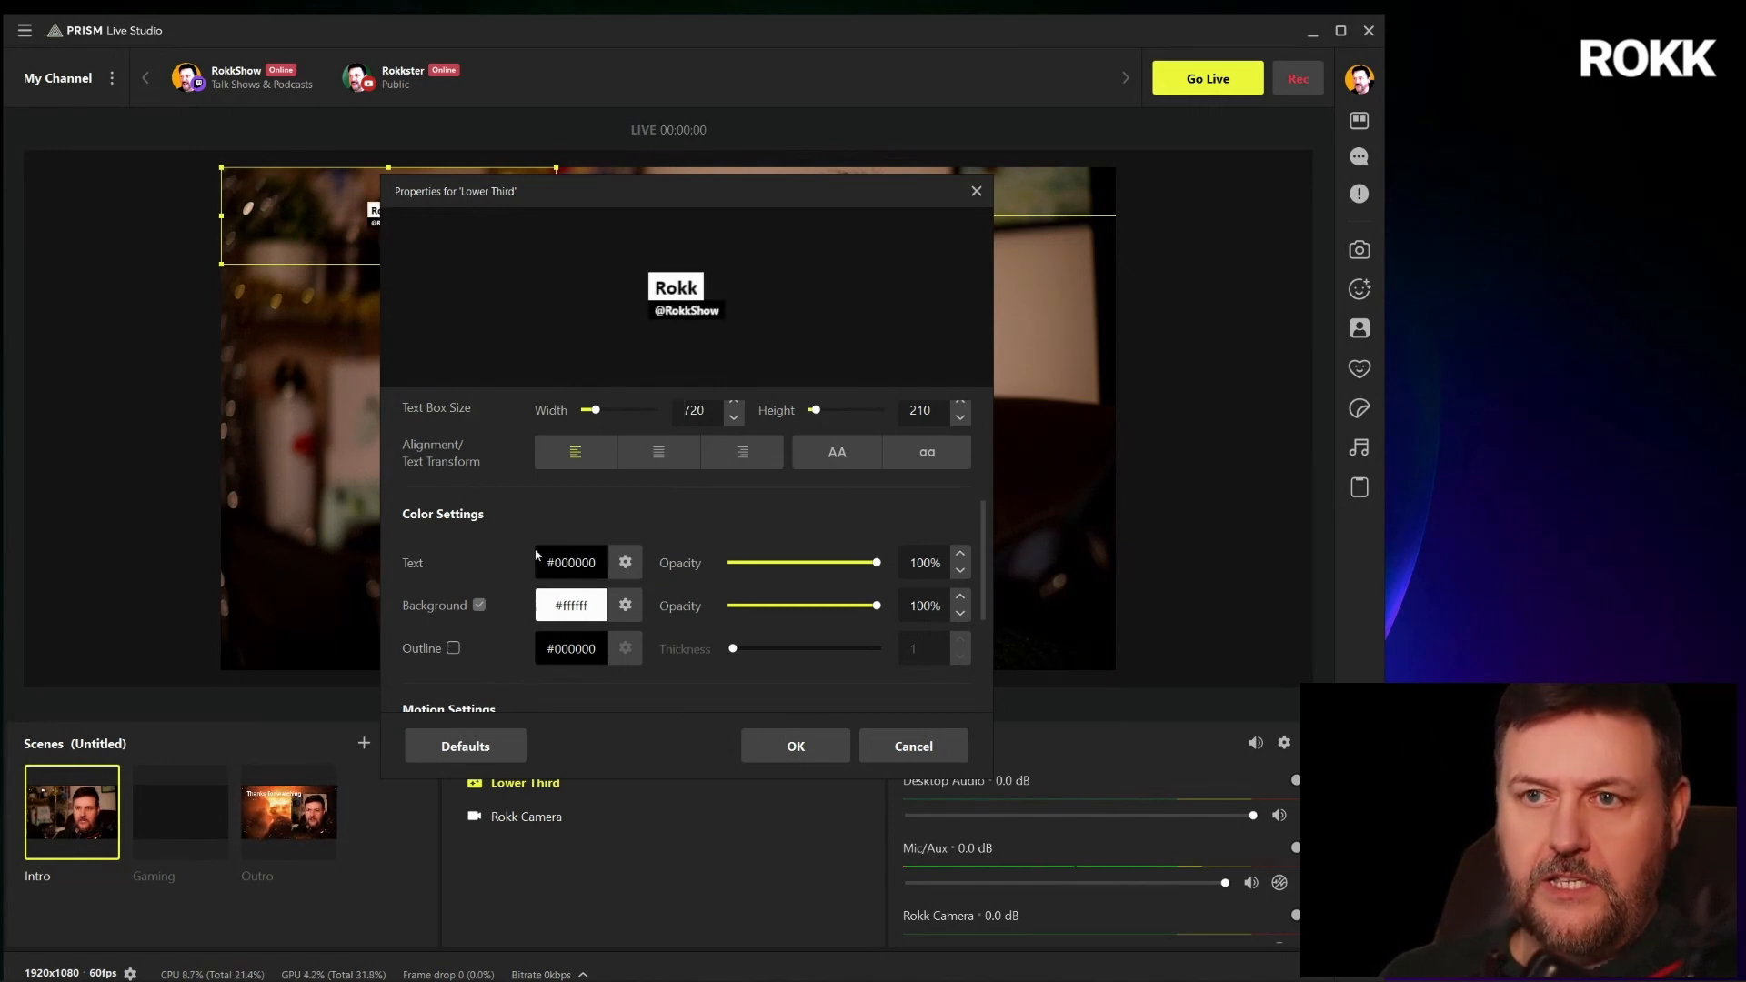
{"action": "scroll", "coordinate": [664, 437], "scroll_direction": "down", "scroll_amount": 1}
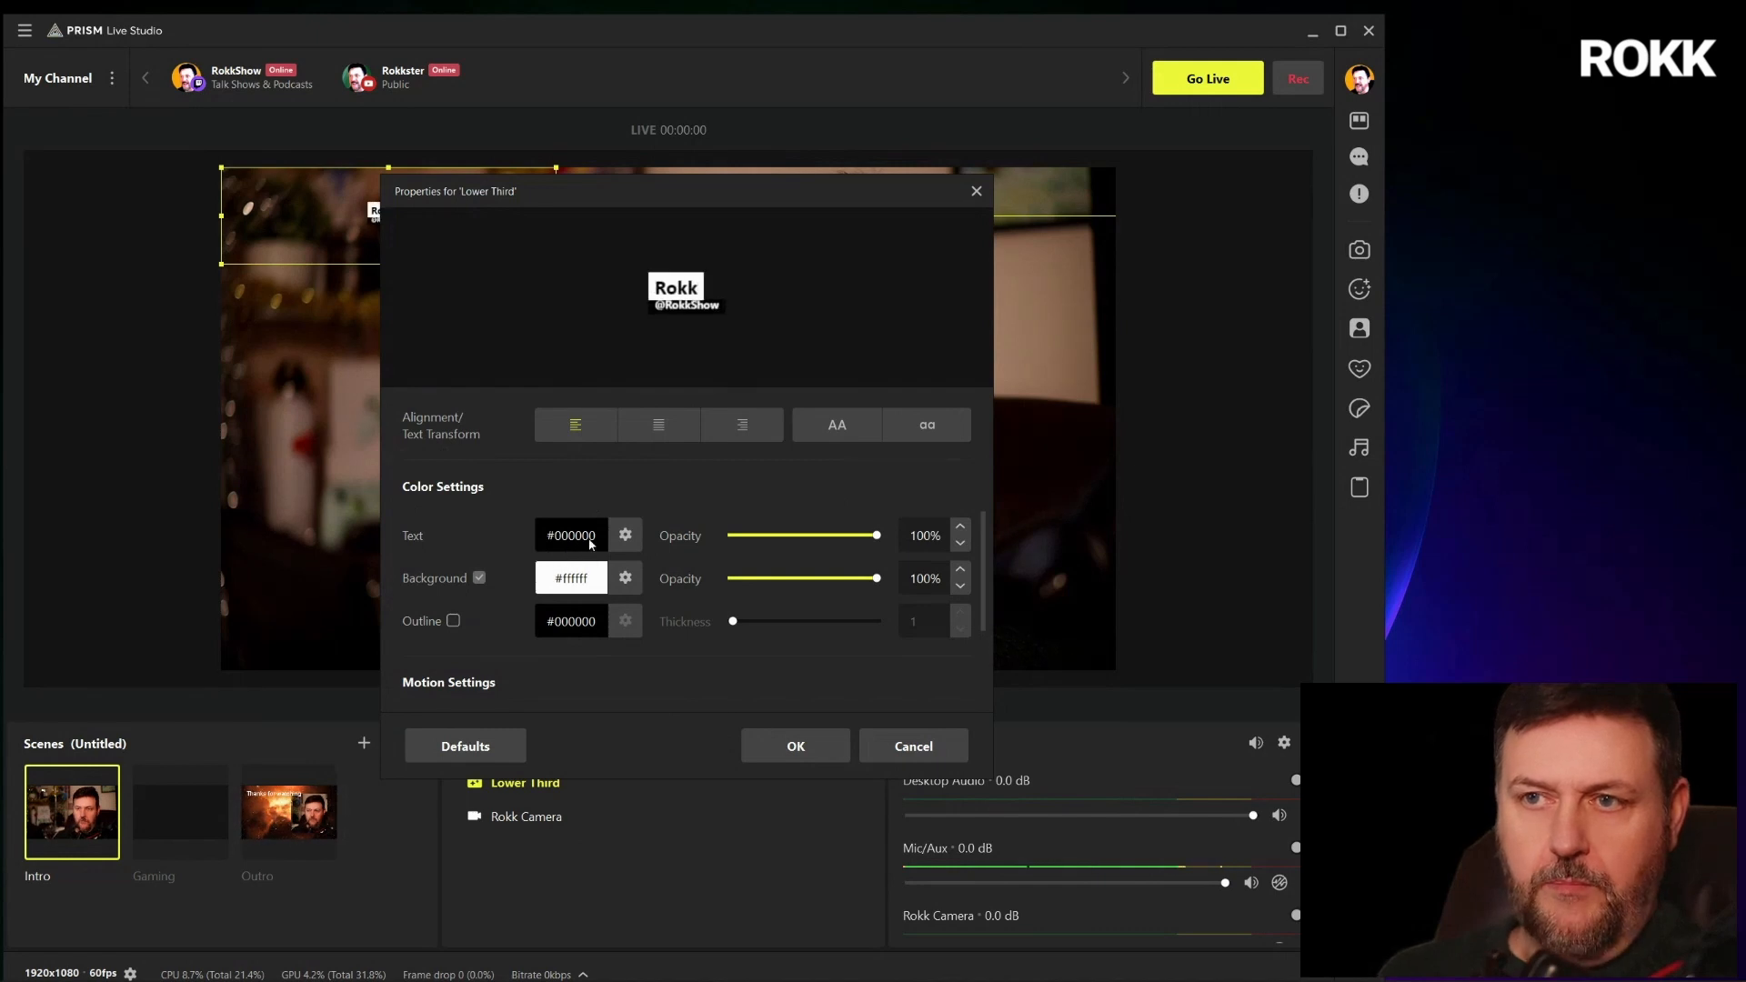
{"action": "scroll", "coordinate": [589, 564], "scroll_direction": "down", "scroll_amount": 1}
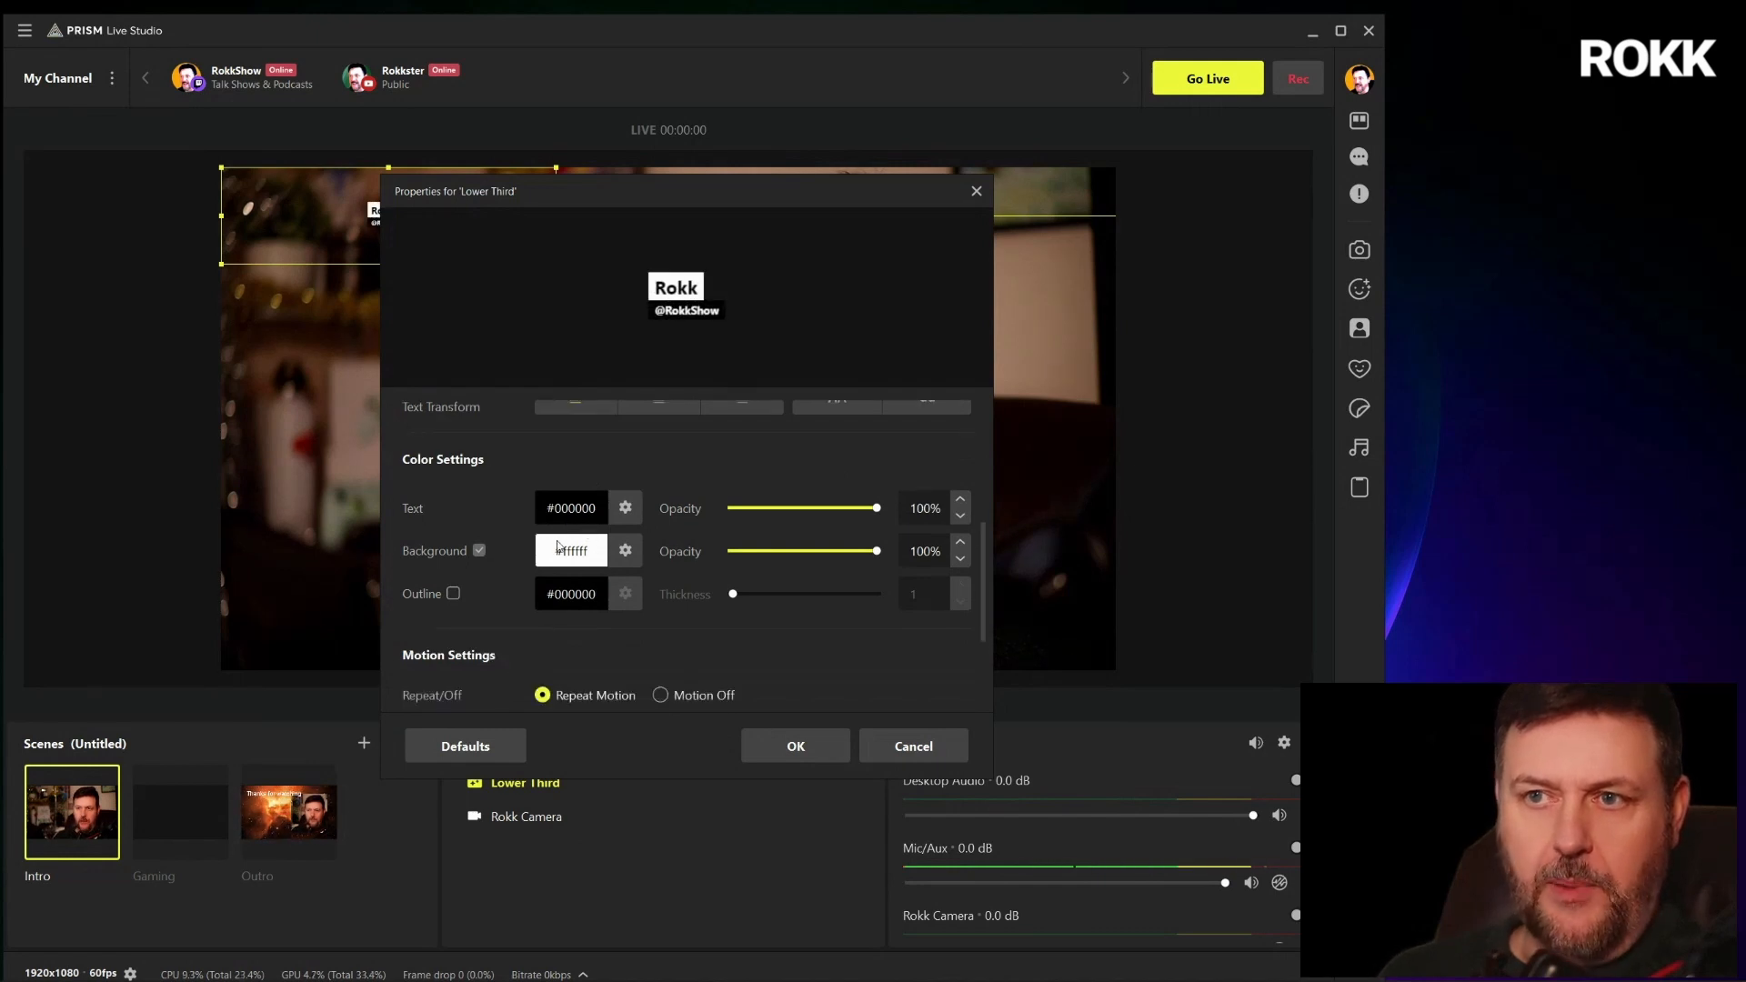
{"action": "scroll", "coordinate": [552, 558], "scroll_direction": "down", "scroll_amount": 1}
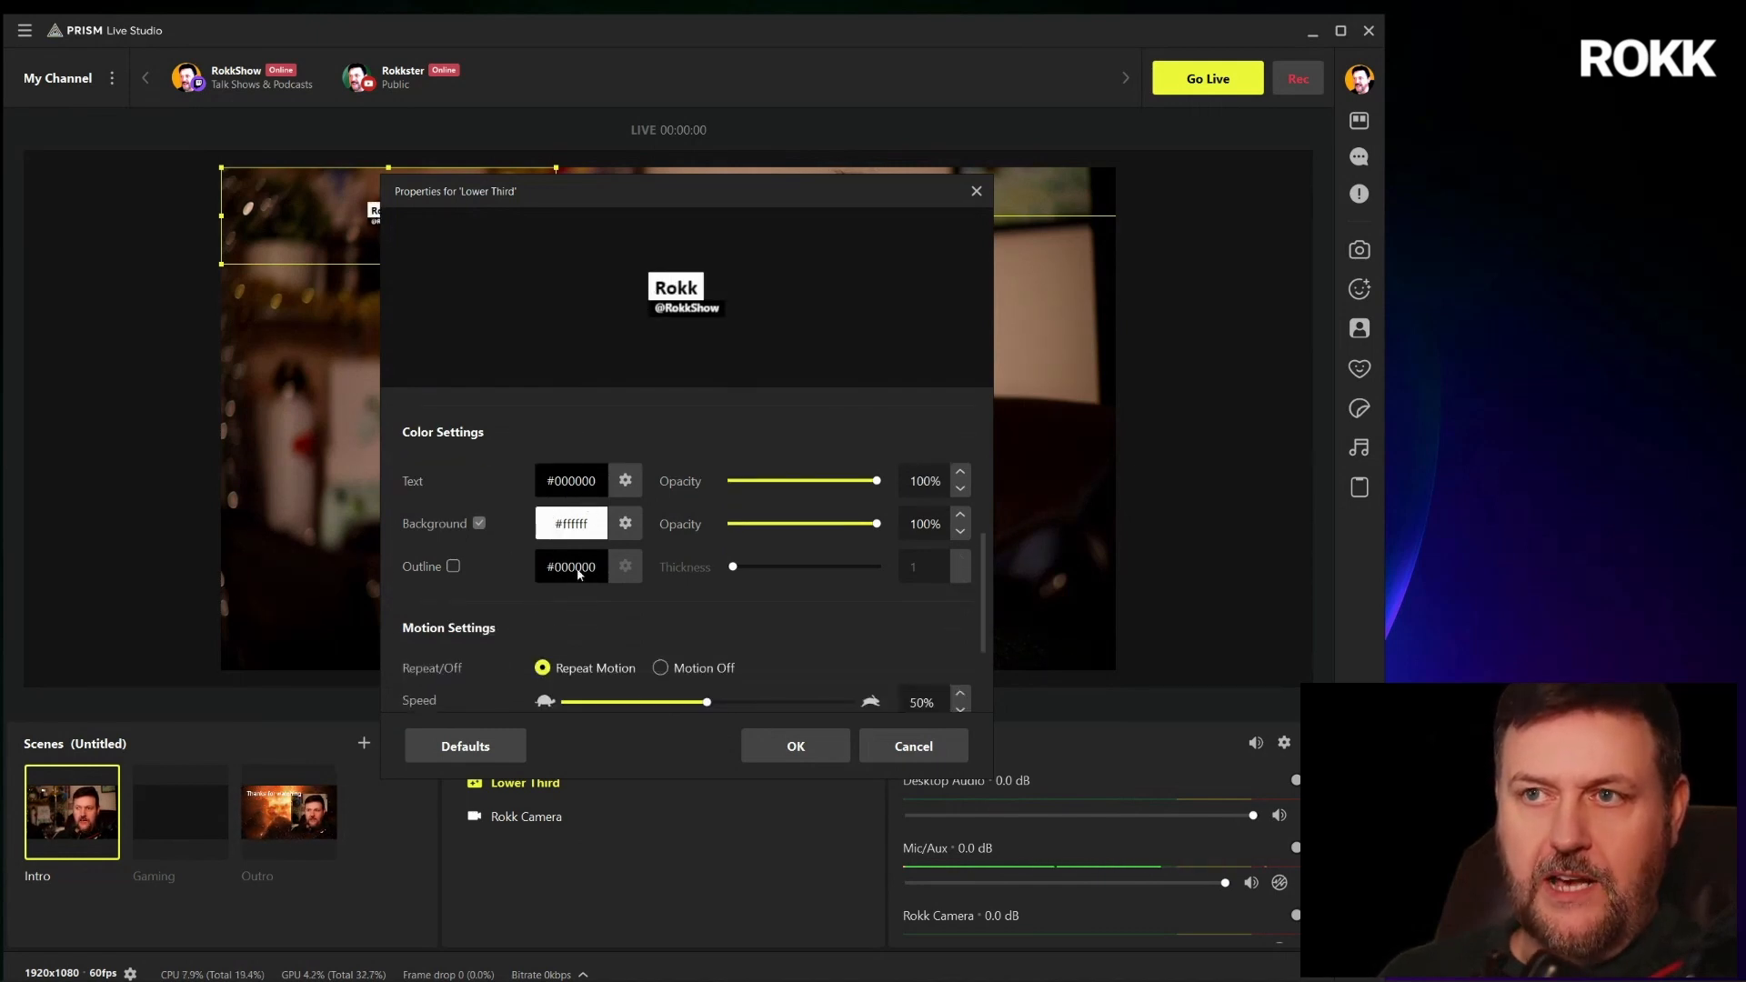
{"action": "scroll", "coordinate": [762, 586], "scroll_direction": "down", "scroll_amount": 5}
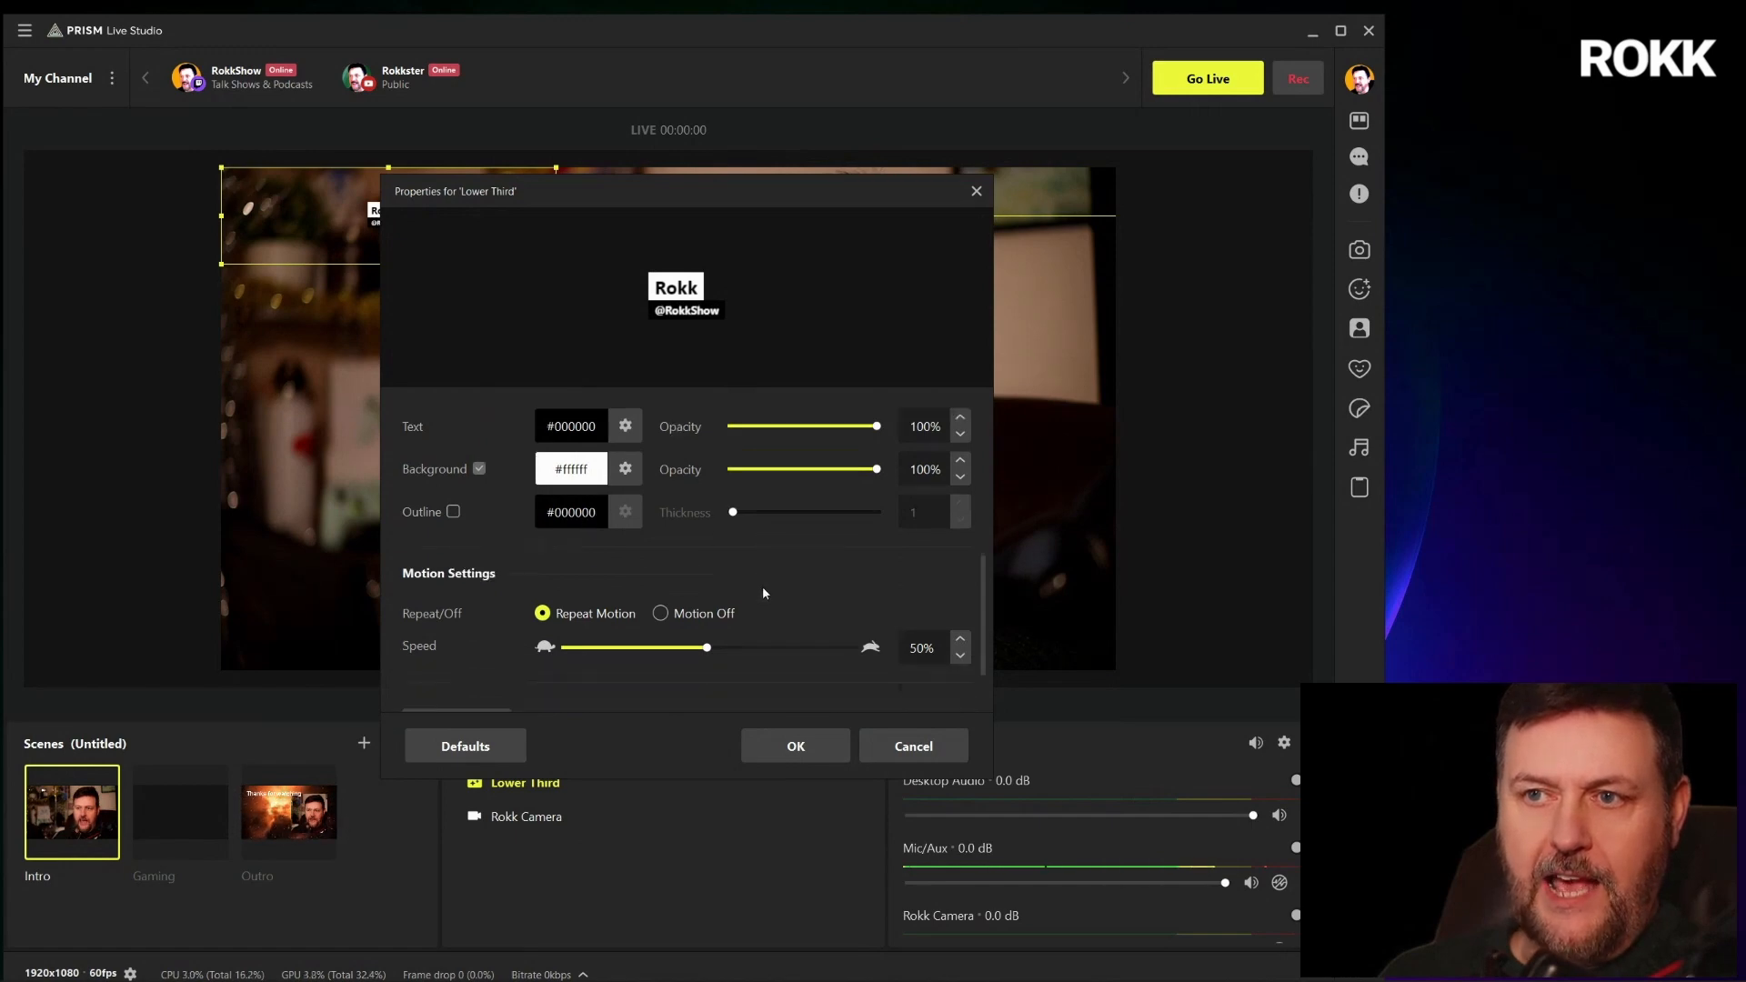
{"action": "scroll", "coordinate": [765, 612], "scroll_direction": "up", "scroll_amount": 5}
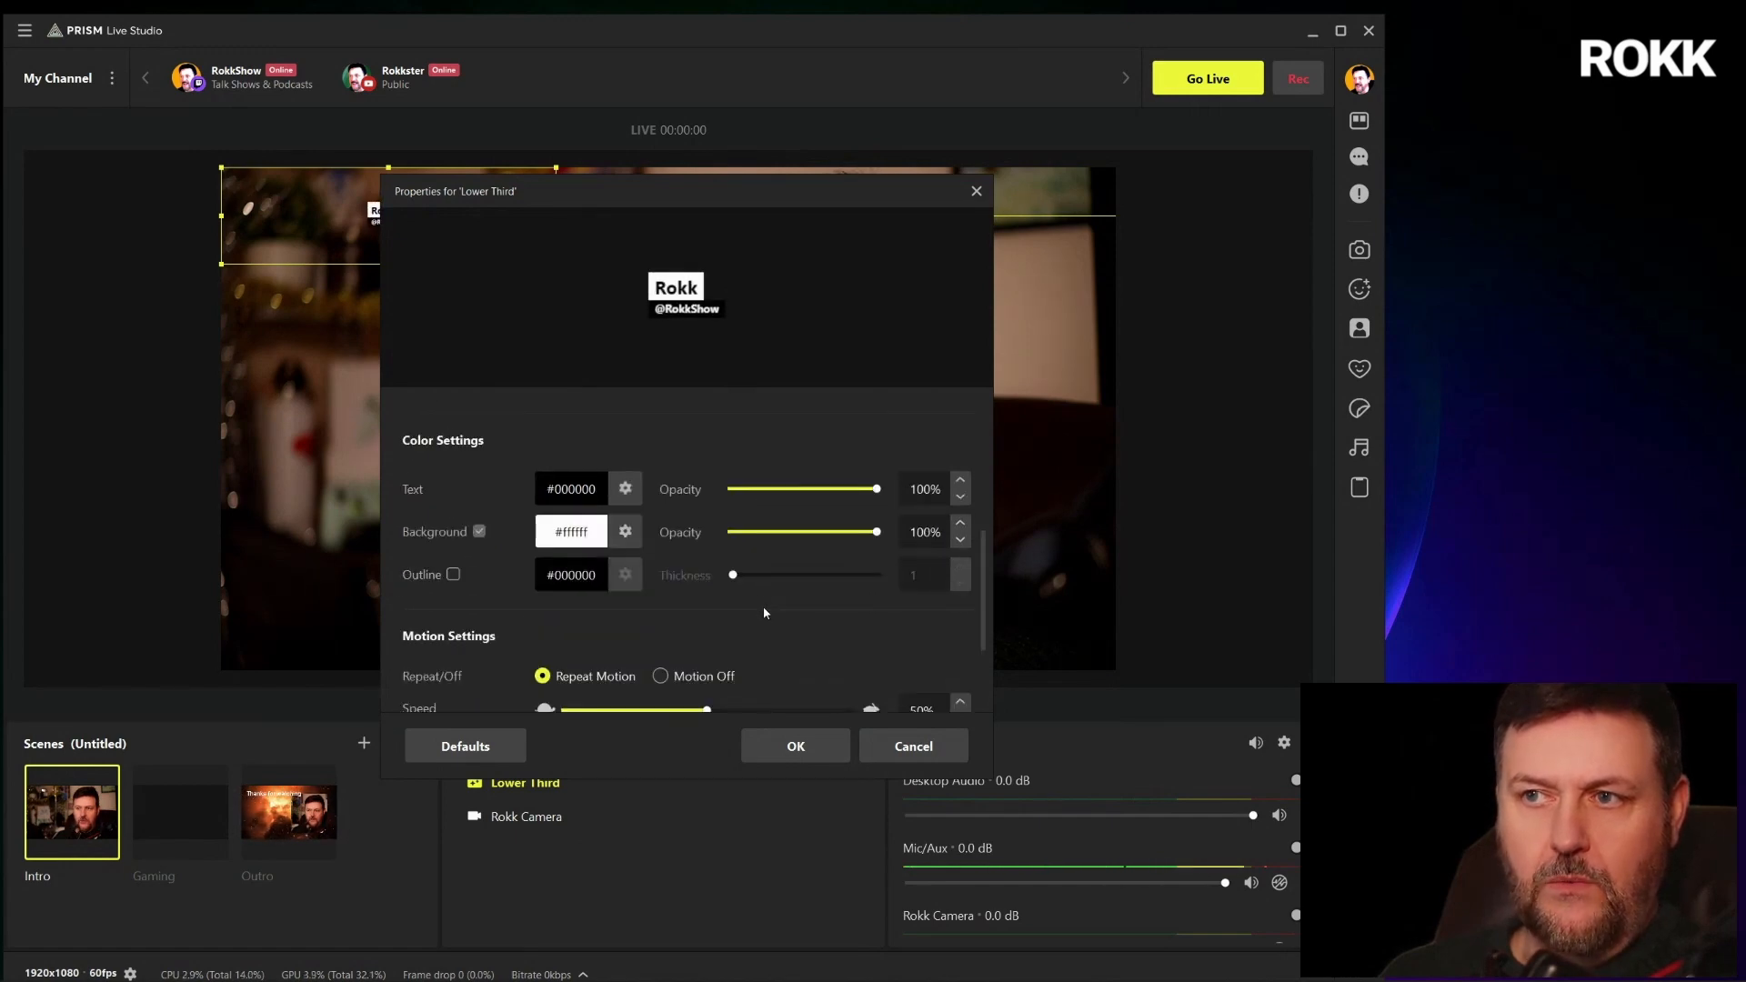
Style the lower third with white #ffffff text on a red background and 20% motion speed, and accept the properties
{"action": "left_click", "coordinate": [624, 532]}
{"action": "mouse_move", "coordinate": [697, 289]}
{"action": "left_mouse_down"}
{"action": "mouse_move", "coordinate": [881, 274]}
{"action": "mouse_move", "coordinate": [900, 256]}
{"action": "left_mouse_up"}
{"action": "left_click", "coordinate": [803, 722]}
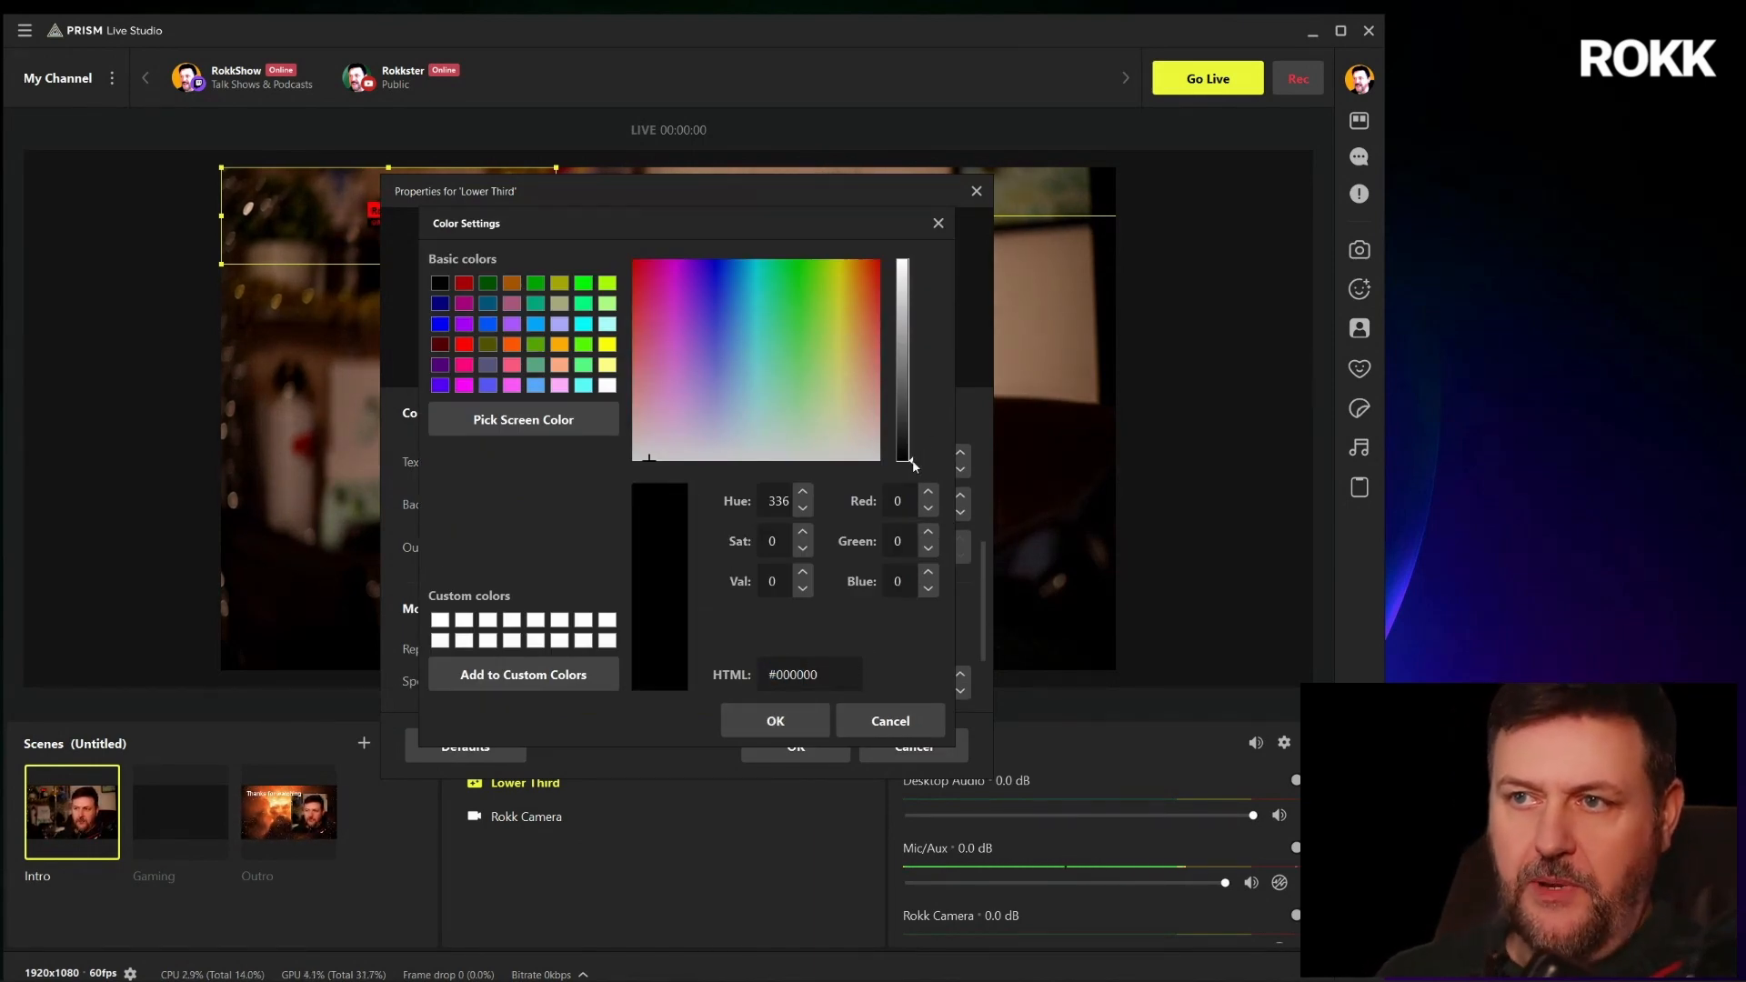
{"action": "left_click_drag", "start_coordinate": [911, 460], "coordinate": [911, 260]}
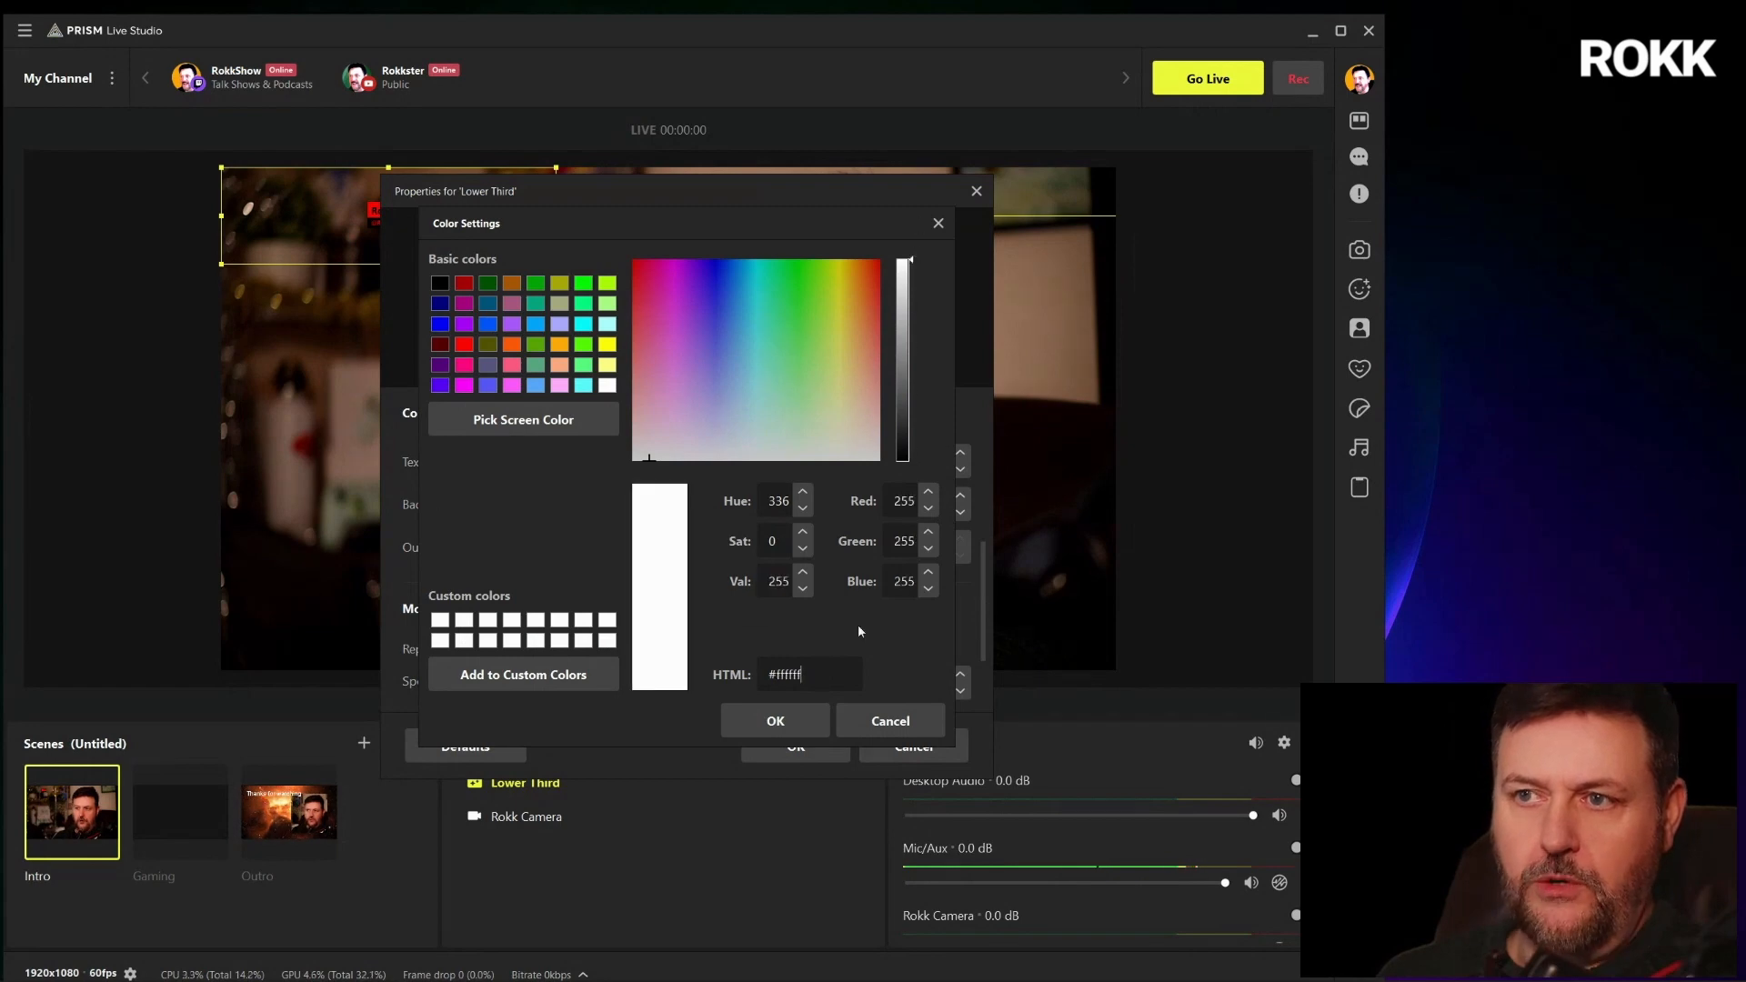
{"action": "left_click", "coordinate": [783, 727]}
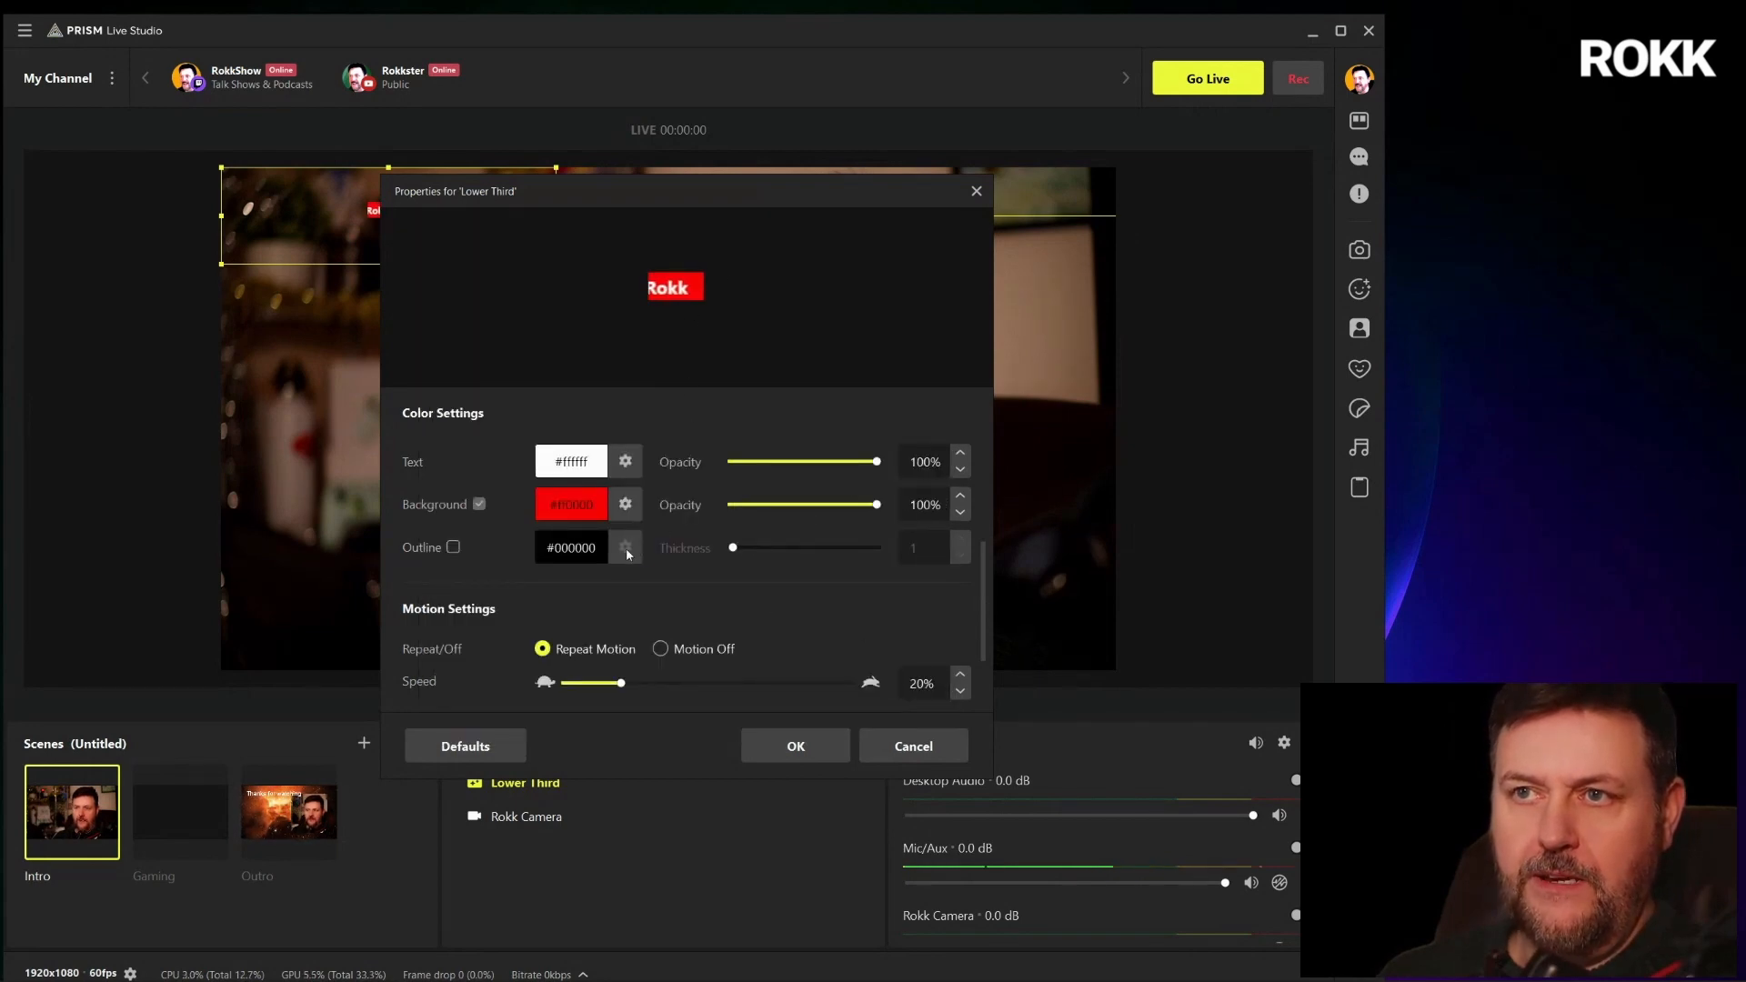
{"action": "left_click", "coordinate": [804, 748]}
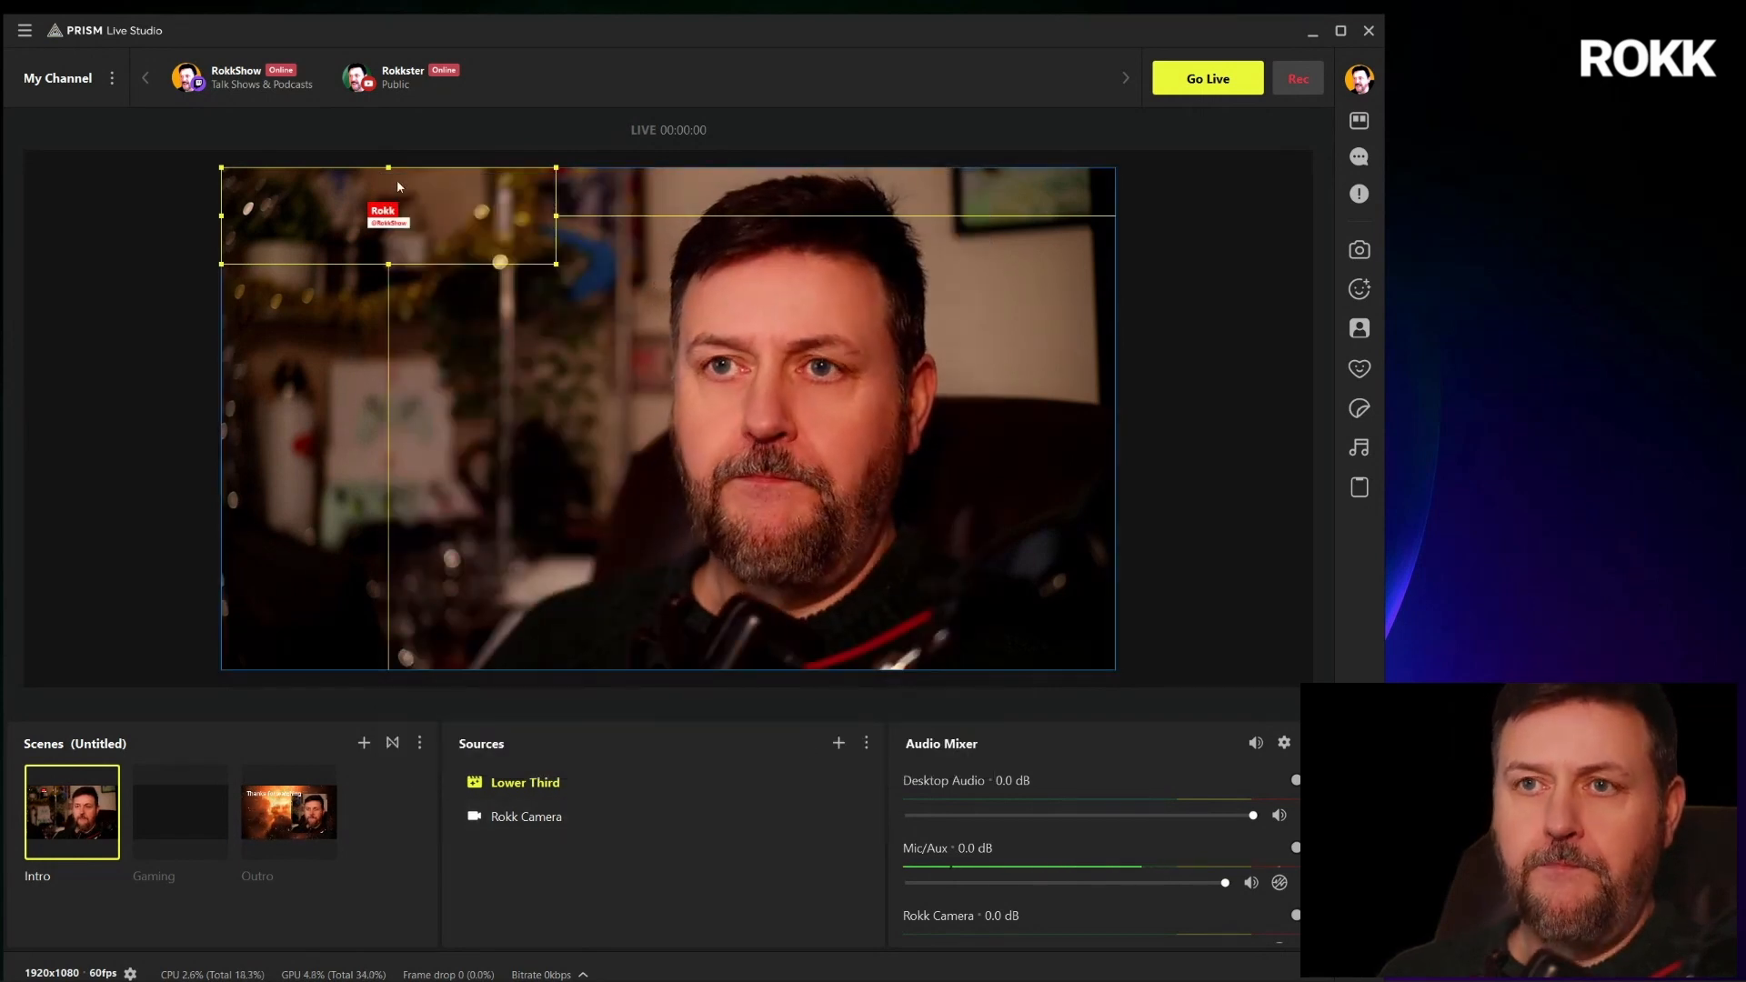
Enlarge the Lower Third source and place its visible text in the canvas's lower-left corner over the camera image
{"action": "left_click_drag", "start_coordinate": [446, 519], "coordinate": [444, 624]}
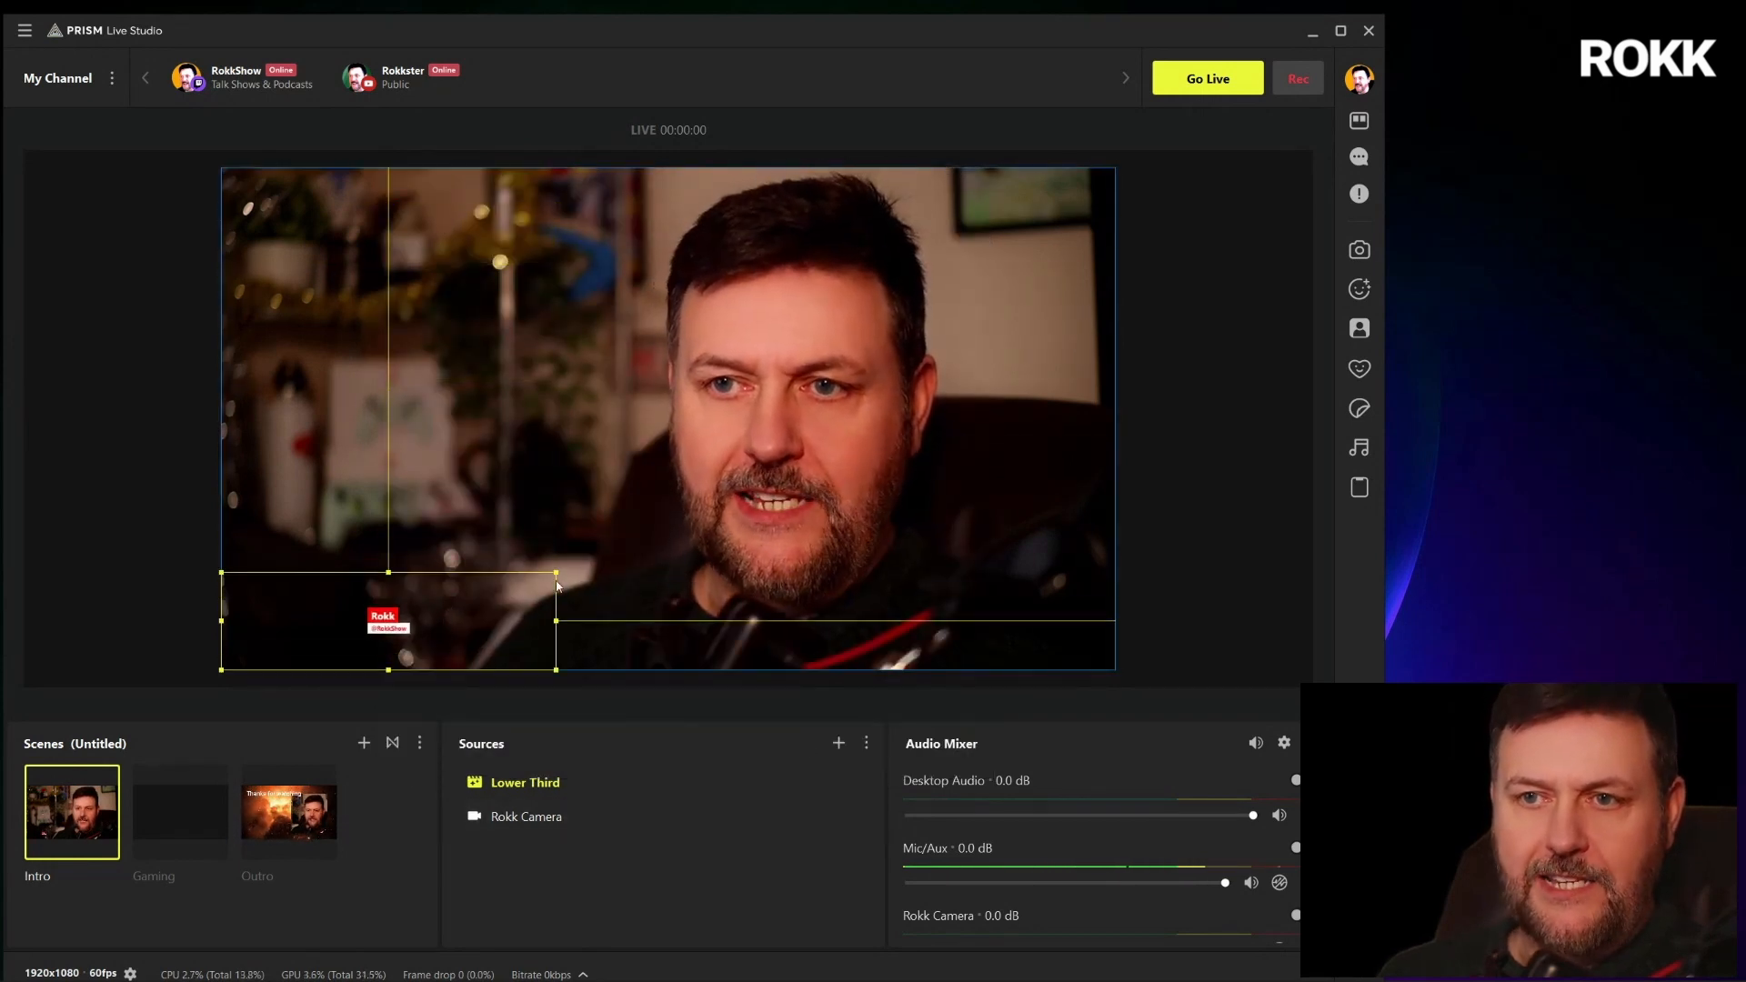
{"action": "mouse_move", "coordinate": [555, 571]}
{"action": "left_mouse_down"}
{"action": "mouse_move", "coordinate": [806, 437]}
{"action": "mouse_move", "coordinate": [559, 577]}
{"action": "left_mouse_up"}
{"action": "left_click", "coordinate": [465, 629]}
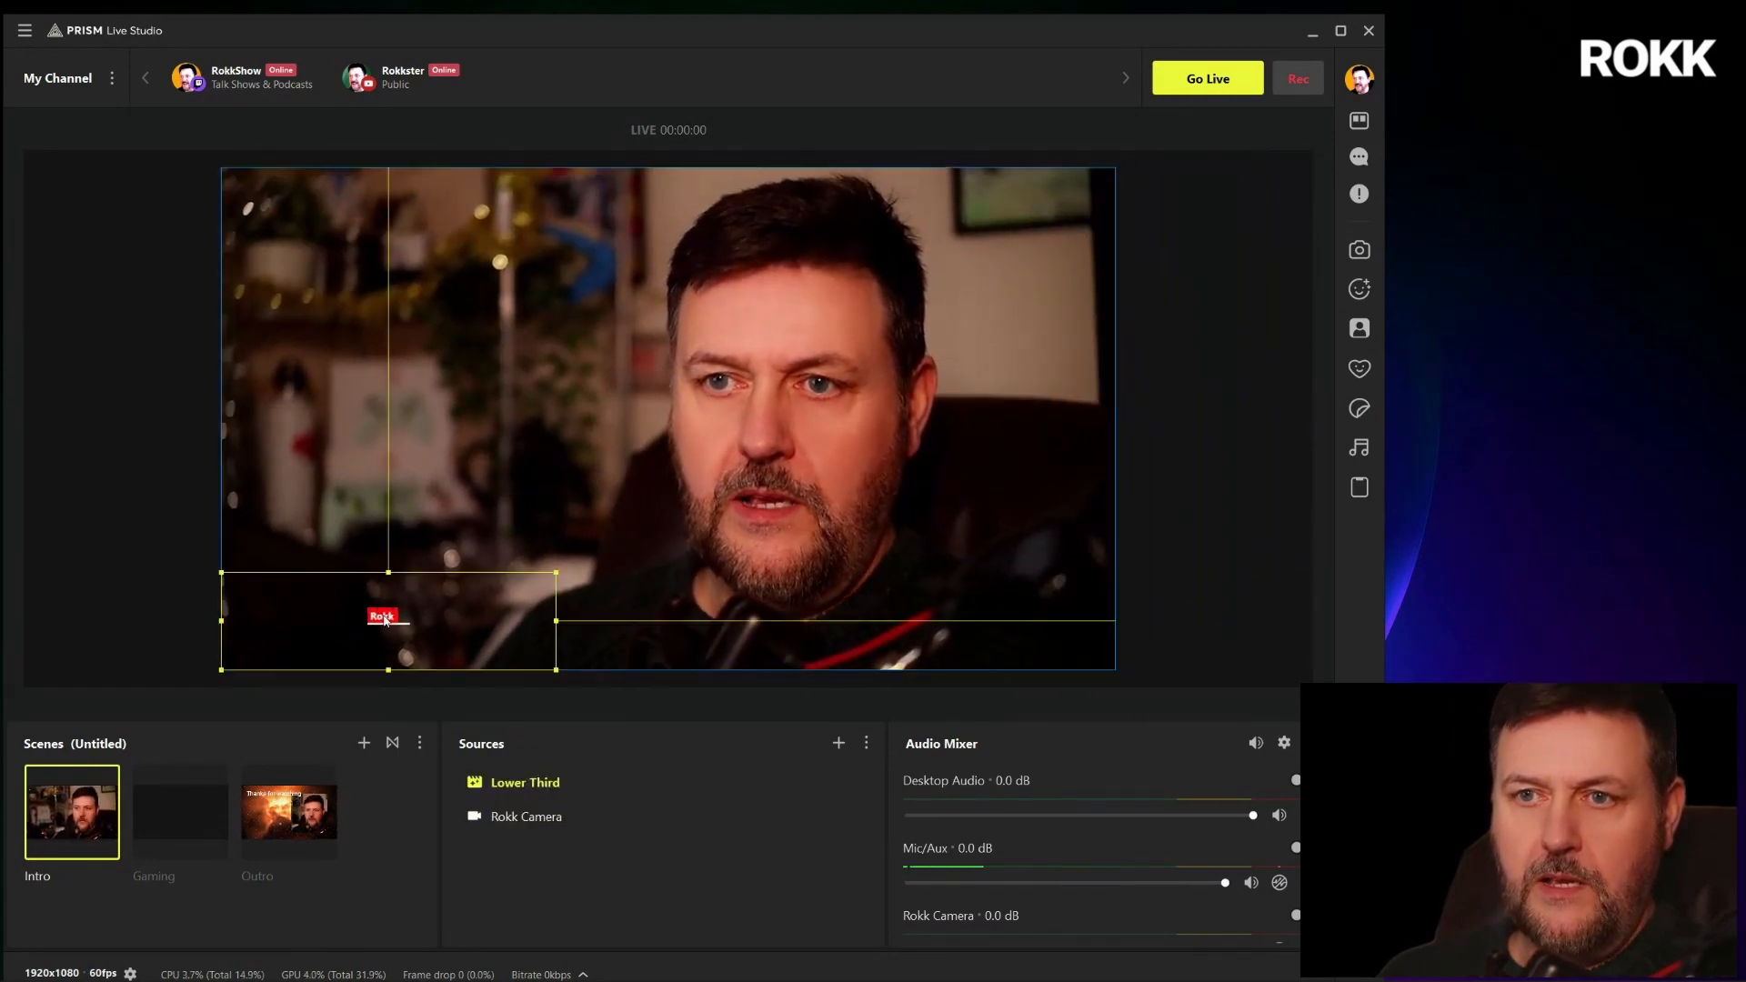
{"action": "left_click_drag", "start_coordinate": [557, 577], "coordinate": [950, 296]}
{"action": "left_click_drag", "start_coordinate": [814, 524], "coordinate": [274, 645]}
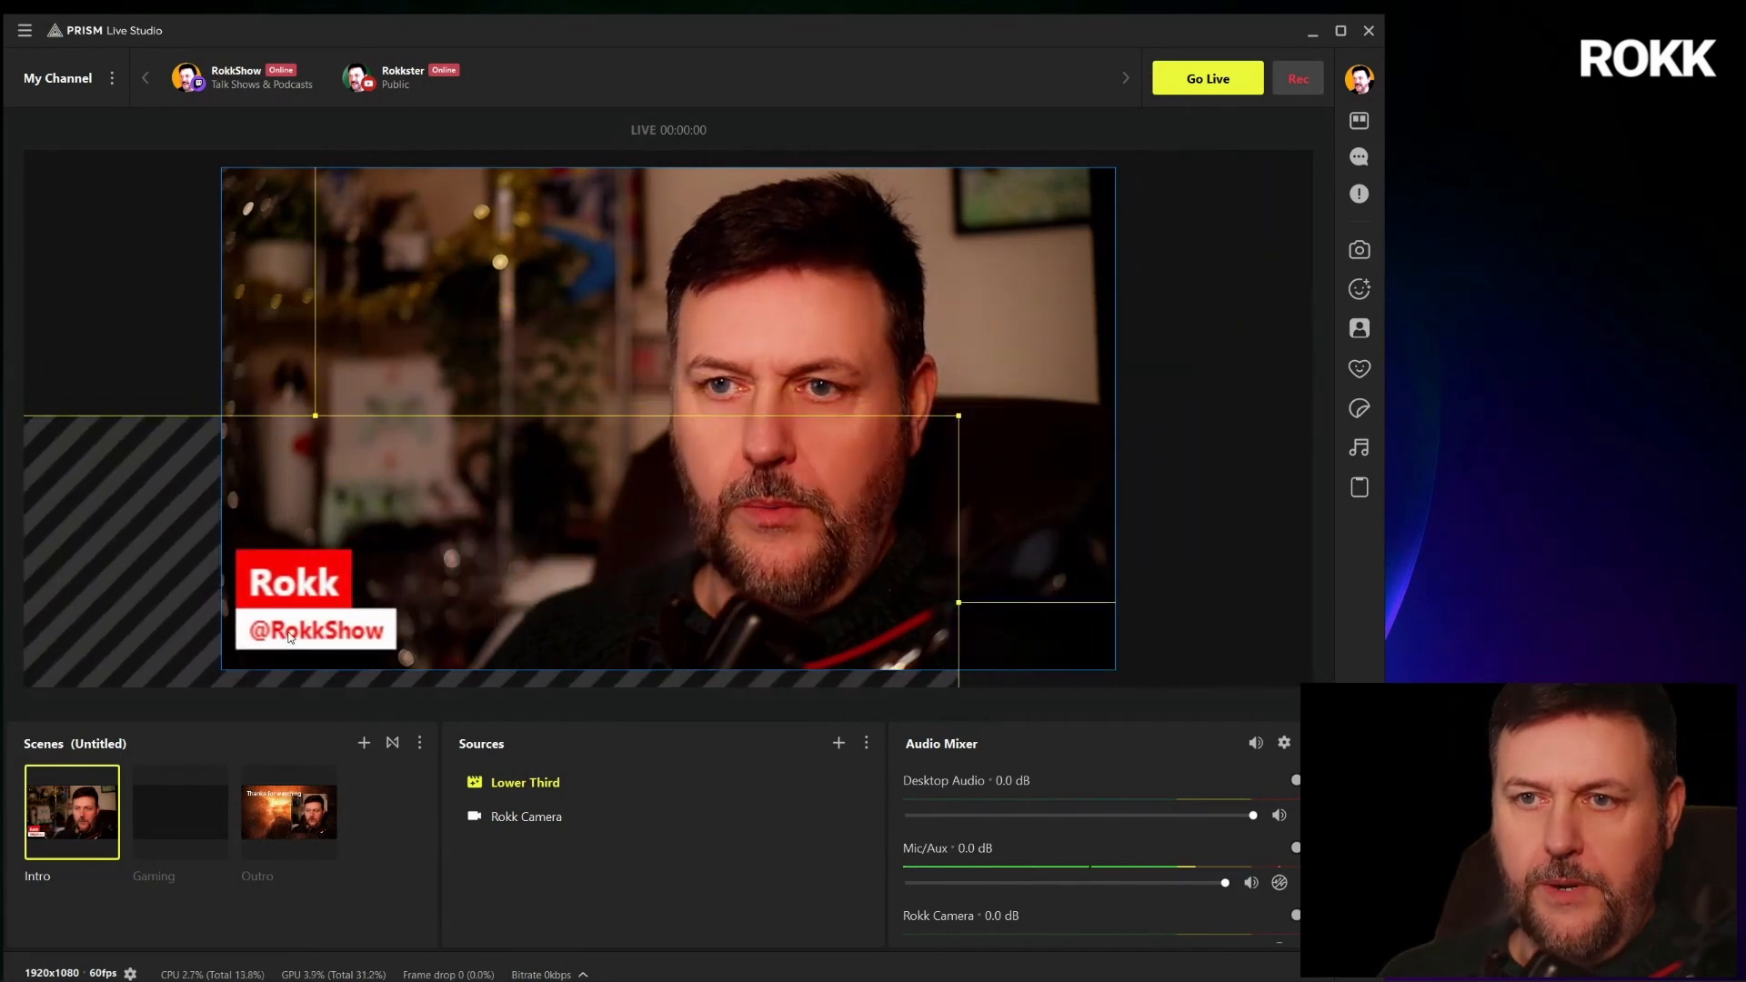
Reopen the Lower Third properties, set the font size to 60 and accept the change
{"action": "double_click", "coordinate": [518, 784]}
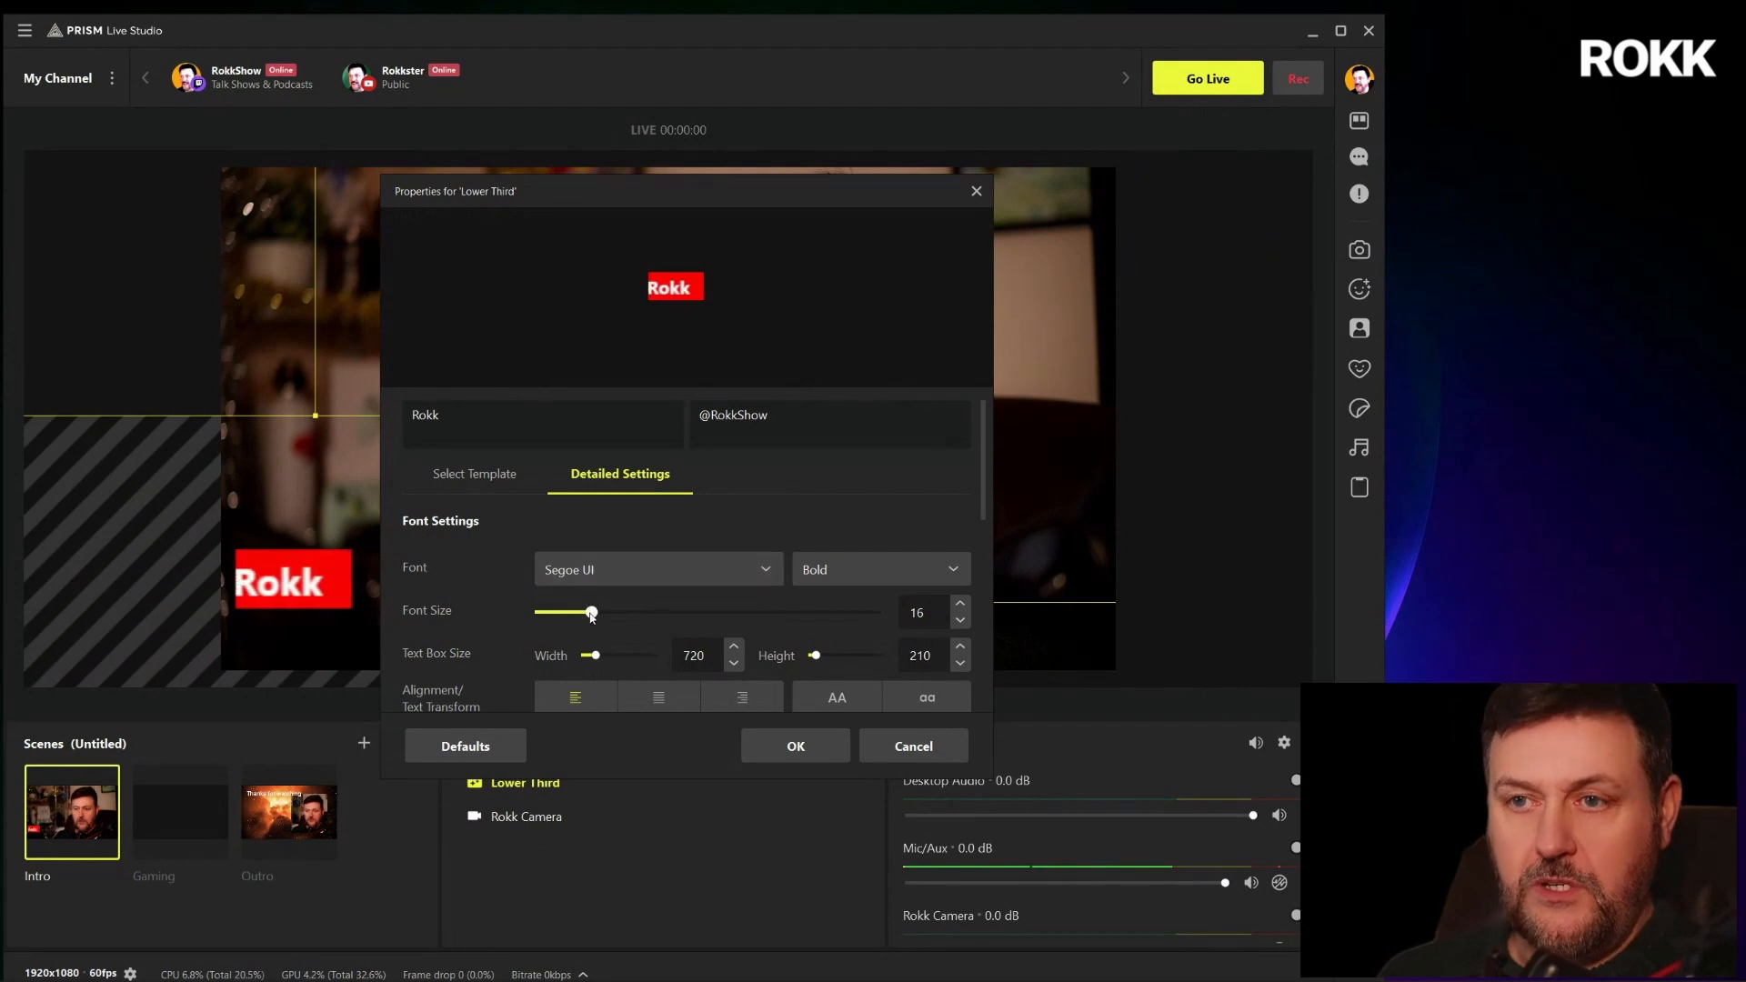
{"action": "left_click_drag", "start_coordinate": [591, 612], "coordinate": [818, 611]}
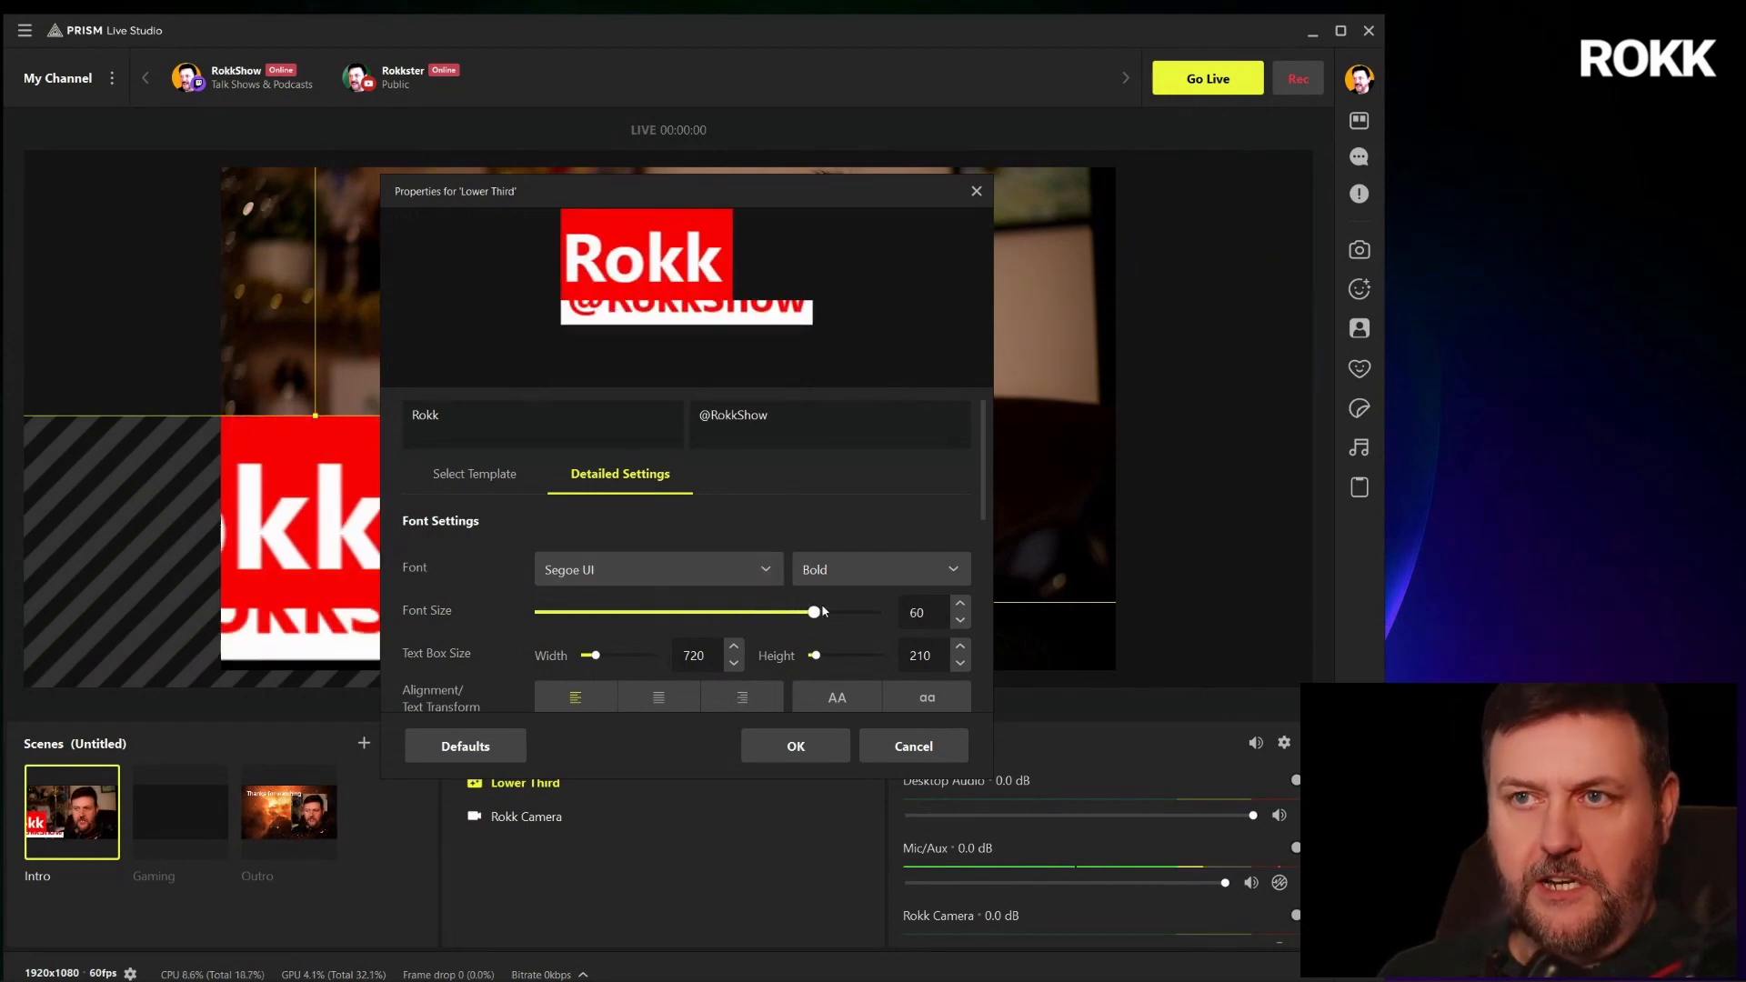
{"action": "left_click", "coordinate": [820, 749]}
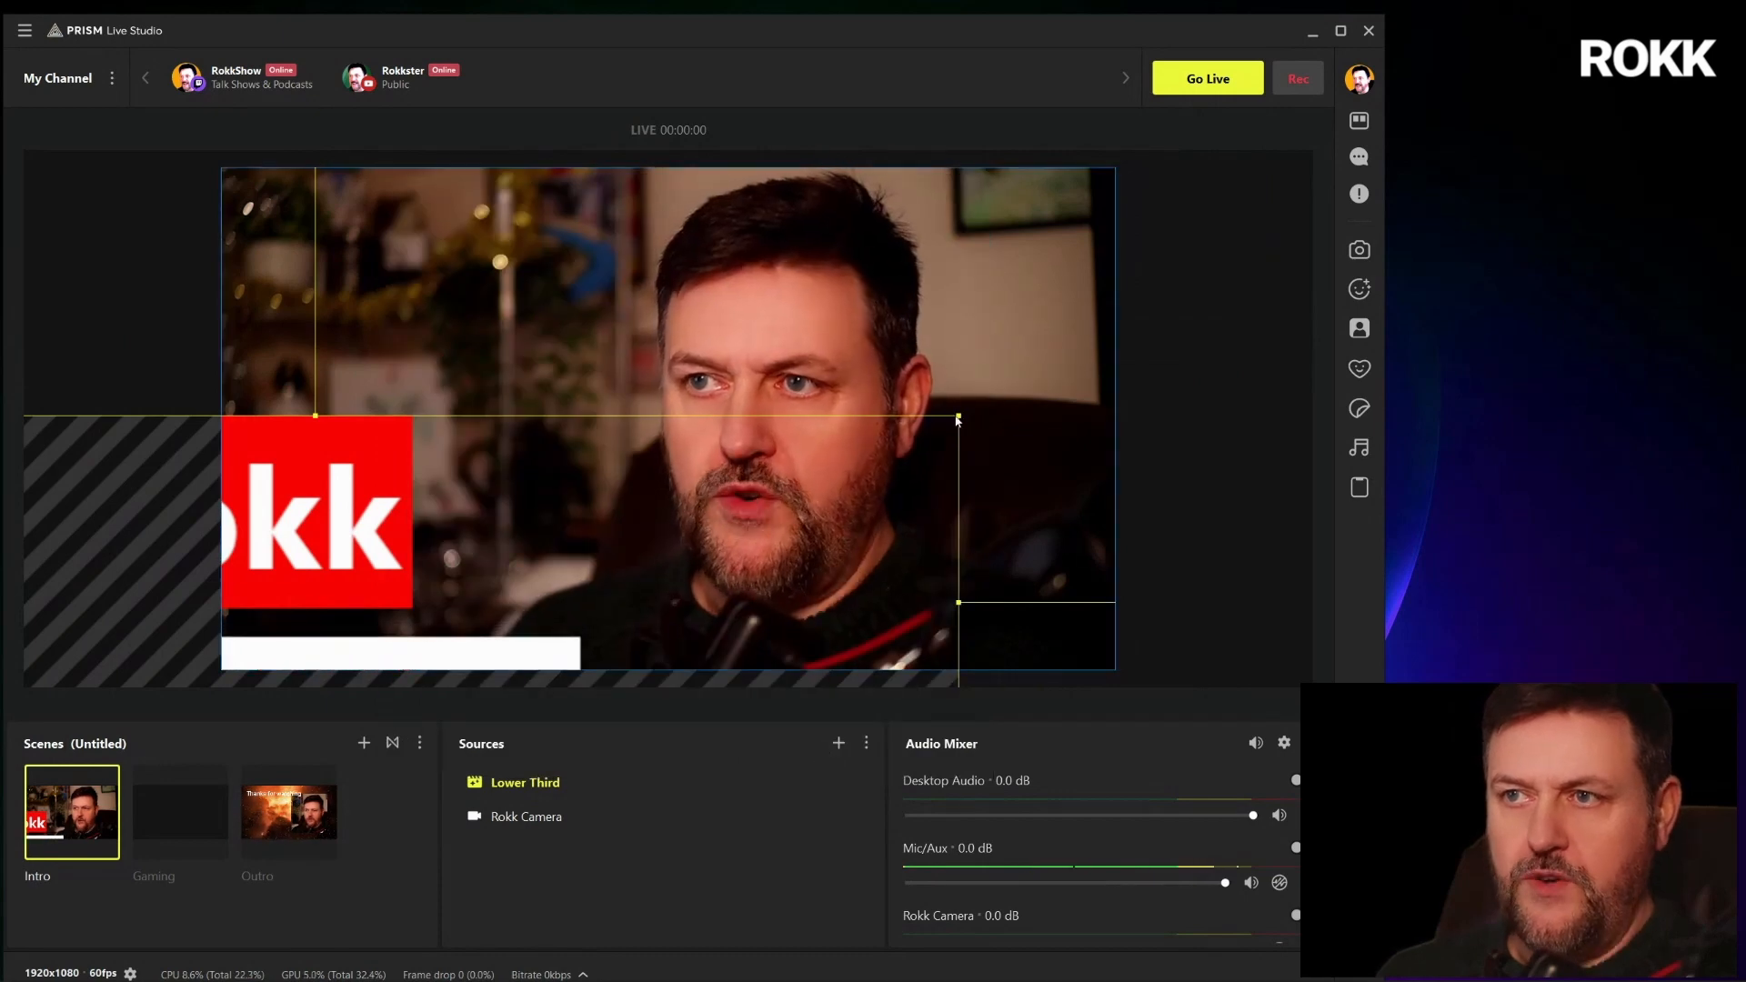
Shrink the Lower Third source and settle it in the canvas's lower-left corner over the camera image
{"action": "left_click_drag", "start_coordinate": [958, 417], "coordinate": [483, 560]}
{"action": "mouse_move", "coordinate": [403, 628]}
{"action": "left_mouse_down"}
{"action": "mouse_move", "coordinate": [424, 660]}
{"action": "mouse_move", "coordinate": [398, 628]}
{"action": "left_mouse_up"}
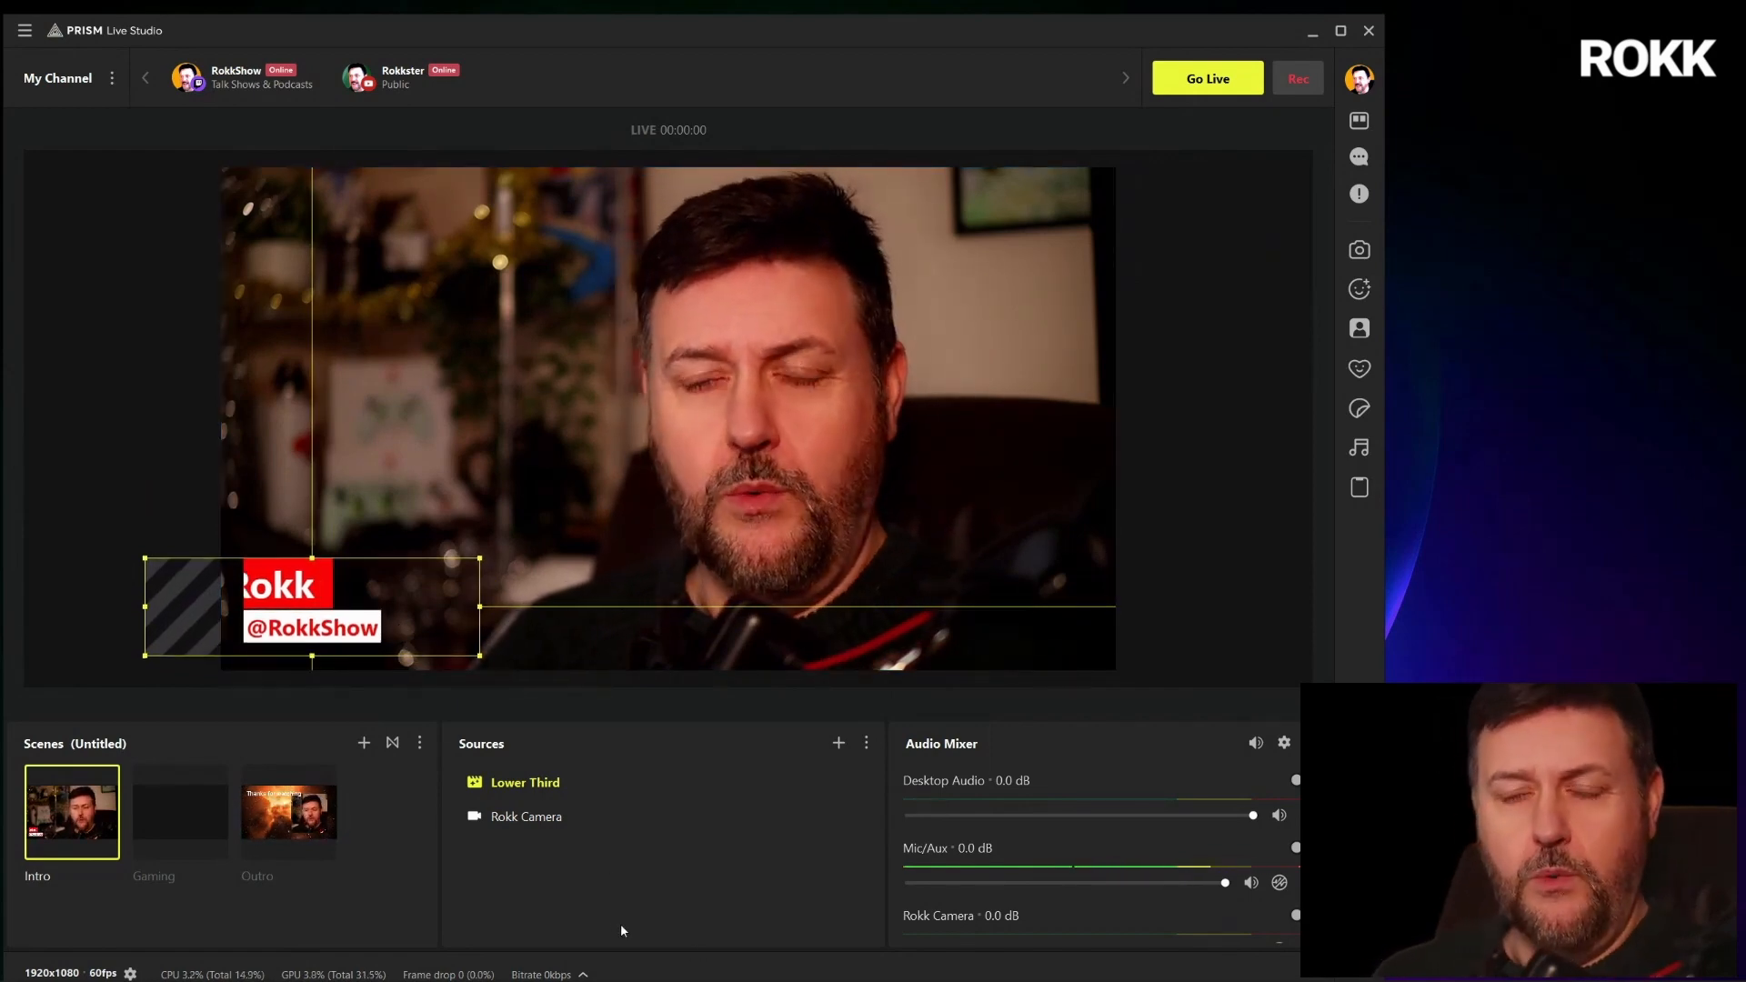
{"action": "left_click", "coordinate": [601, 902]}
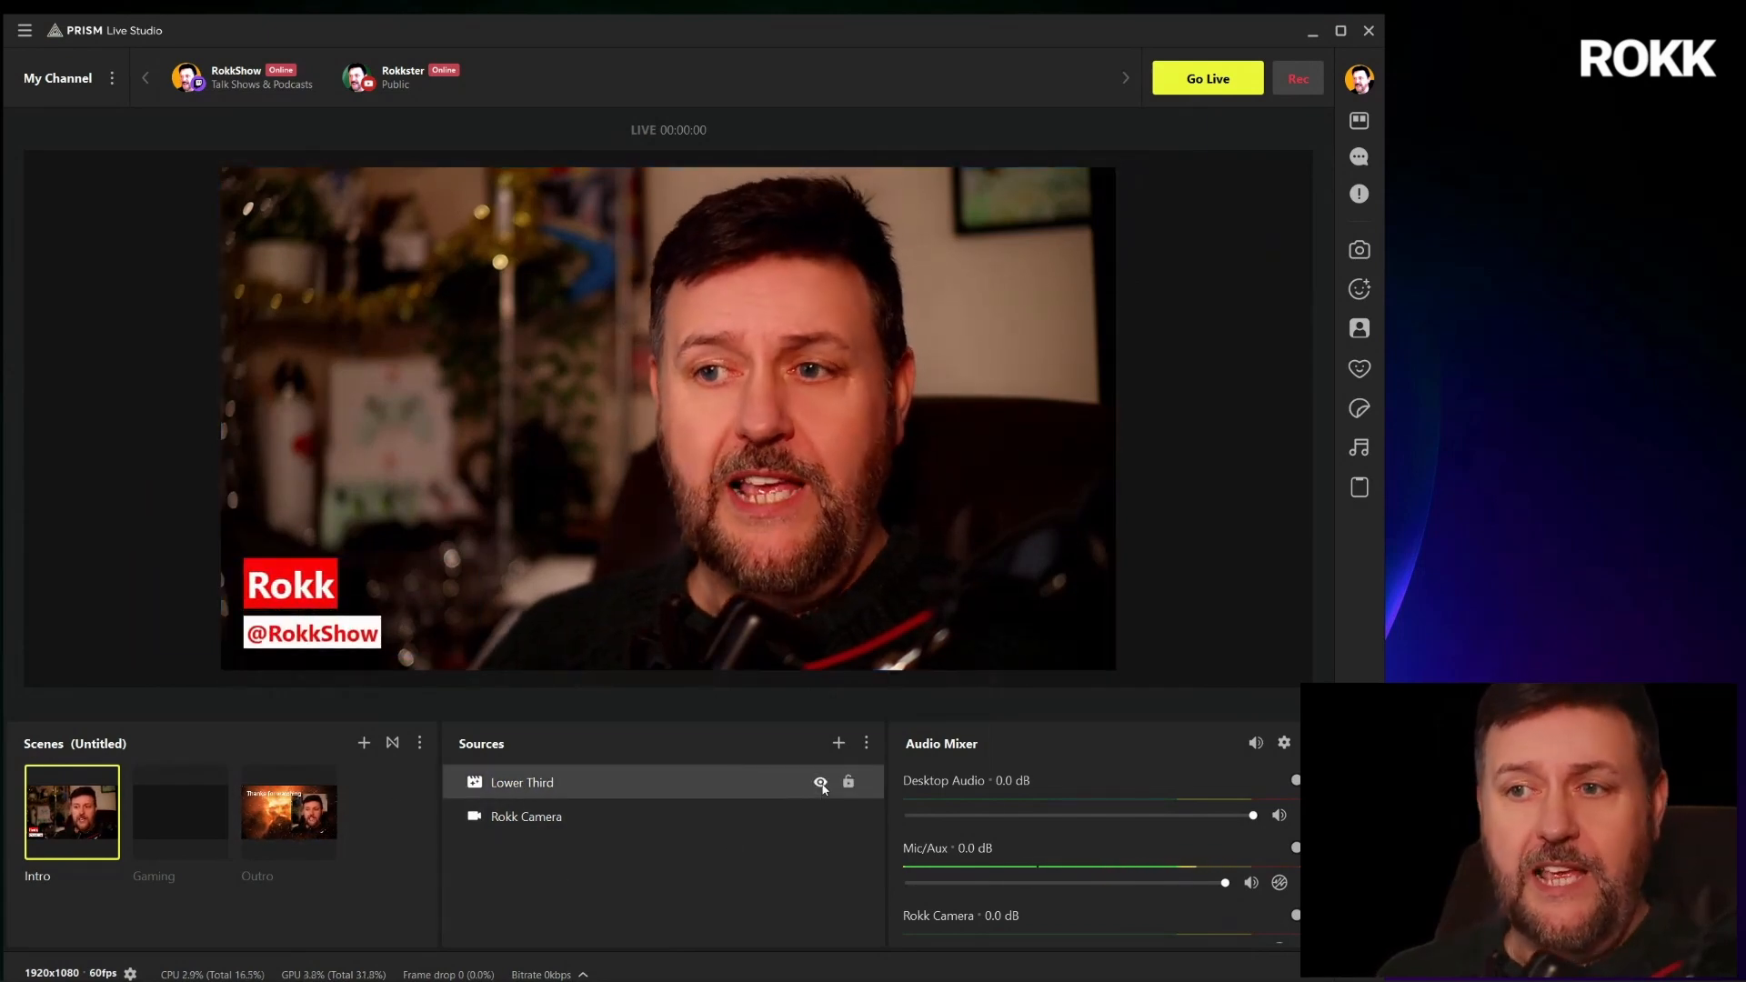
Hide and show the Lower Third source repeatedly to preview its entrance animation
{"action": "left_click", "coordinate": [821, 784]}
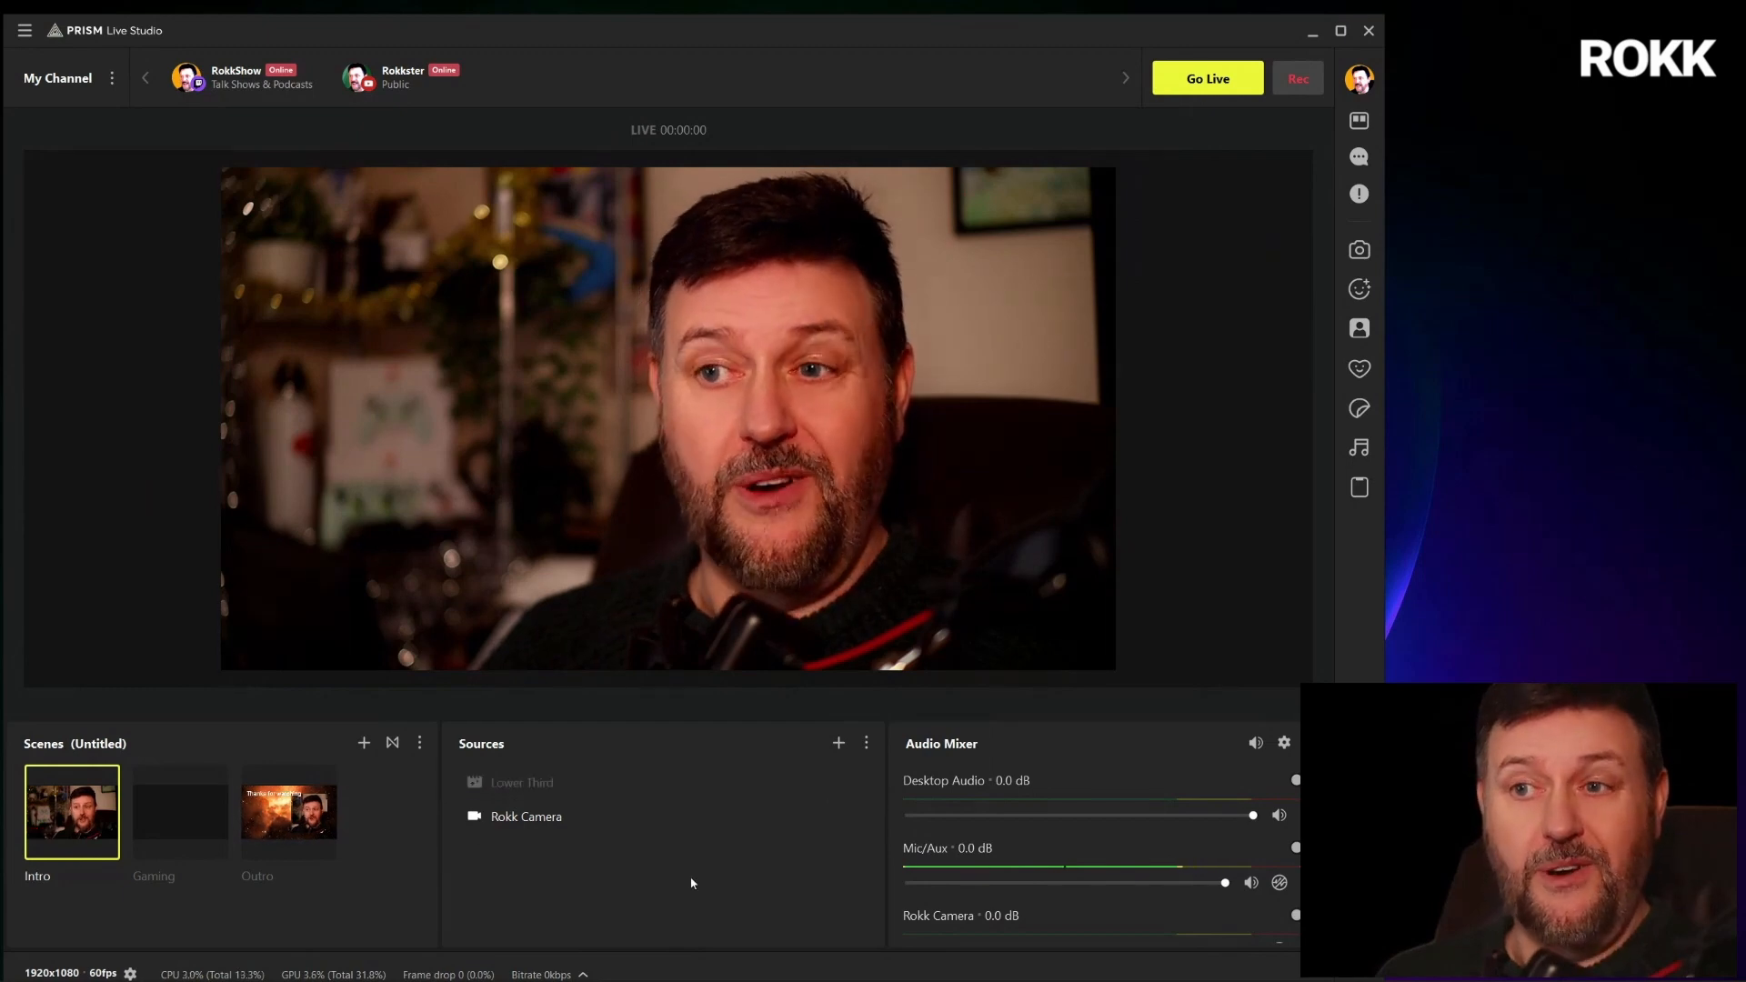
{"action": "left_click", "coordinate": [820, 784]}
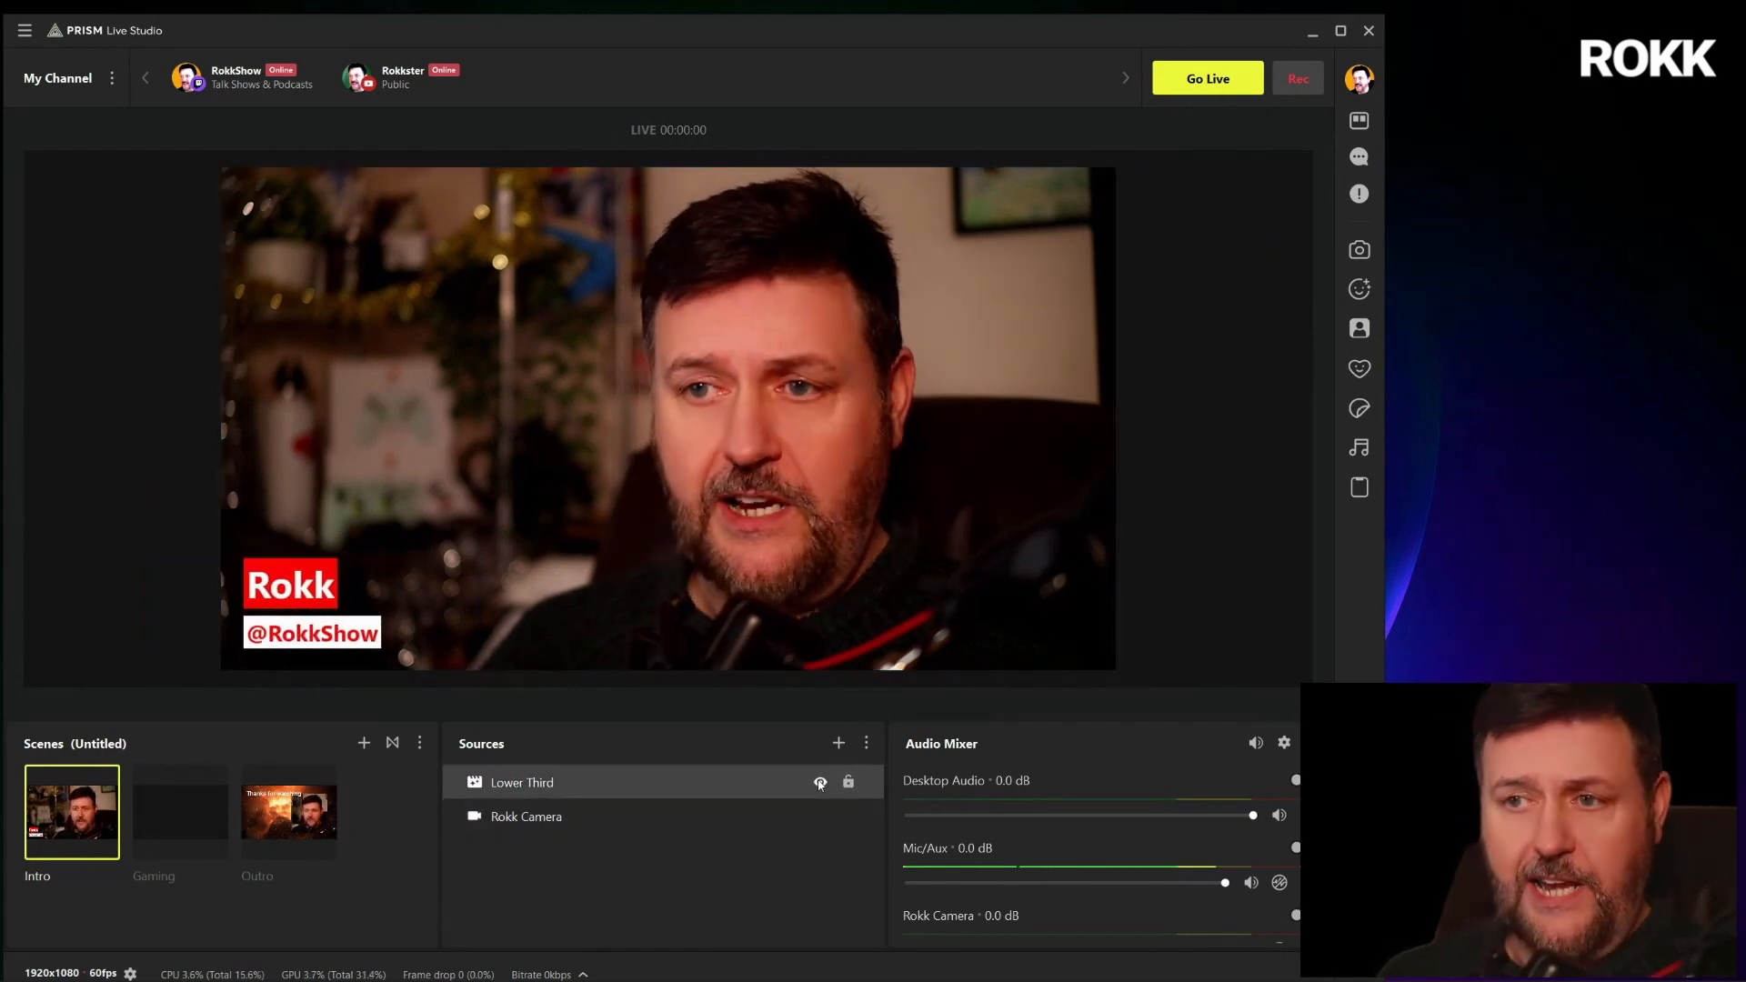
{"action": "left_click", "coordinate": [821, 784]}
{"action": "left_click", "coordinate": [820, 782]}
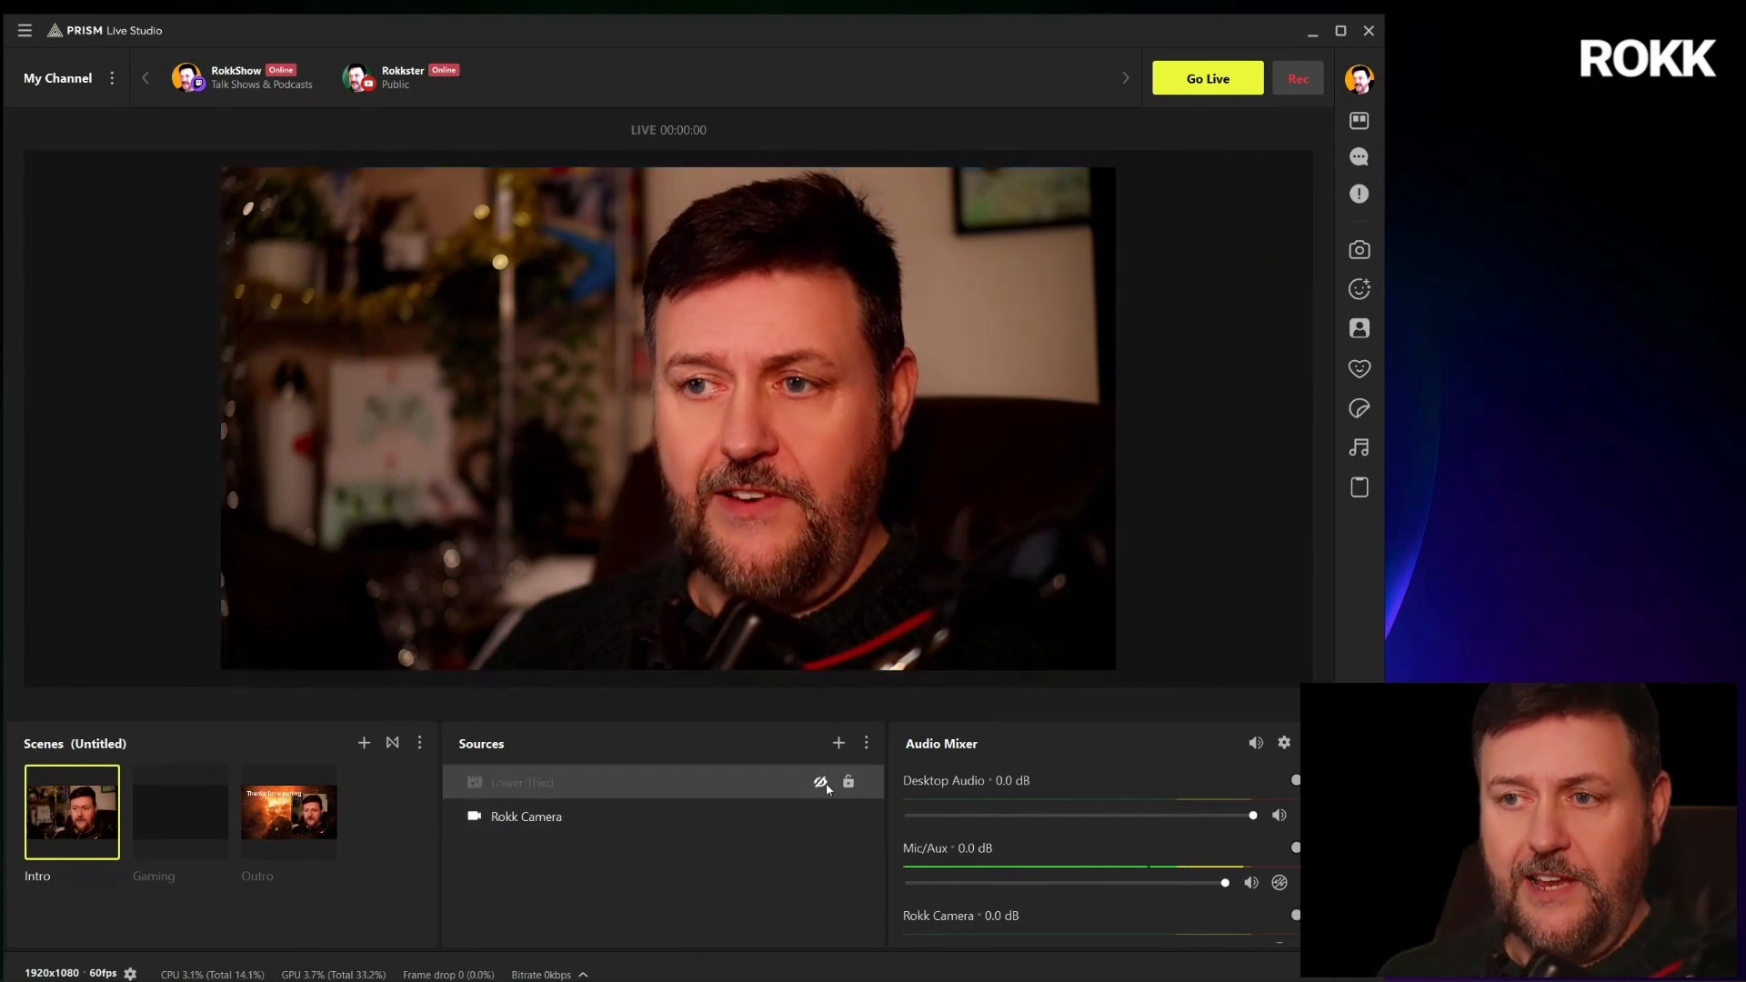
Reopen the Lower Third properties, set the motion to Motion Off and accept the change
{"action": "double_click", "coordinate": [635, 782]}
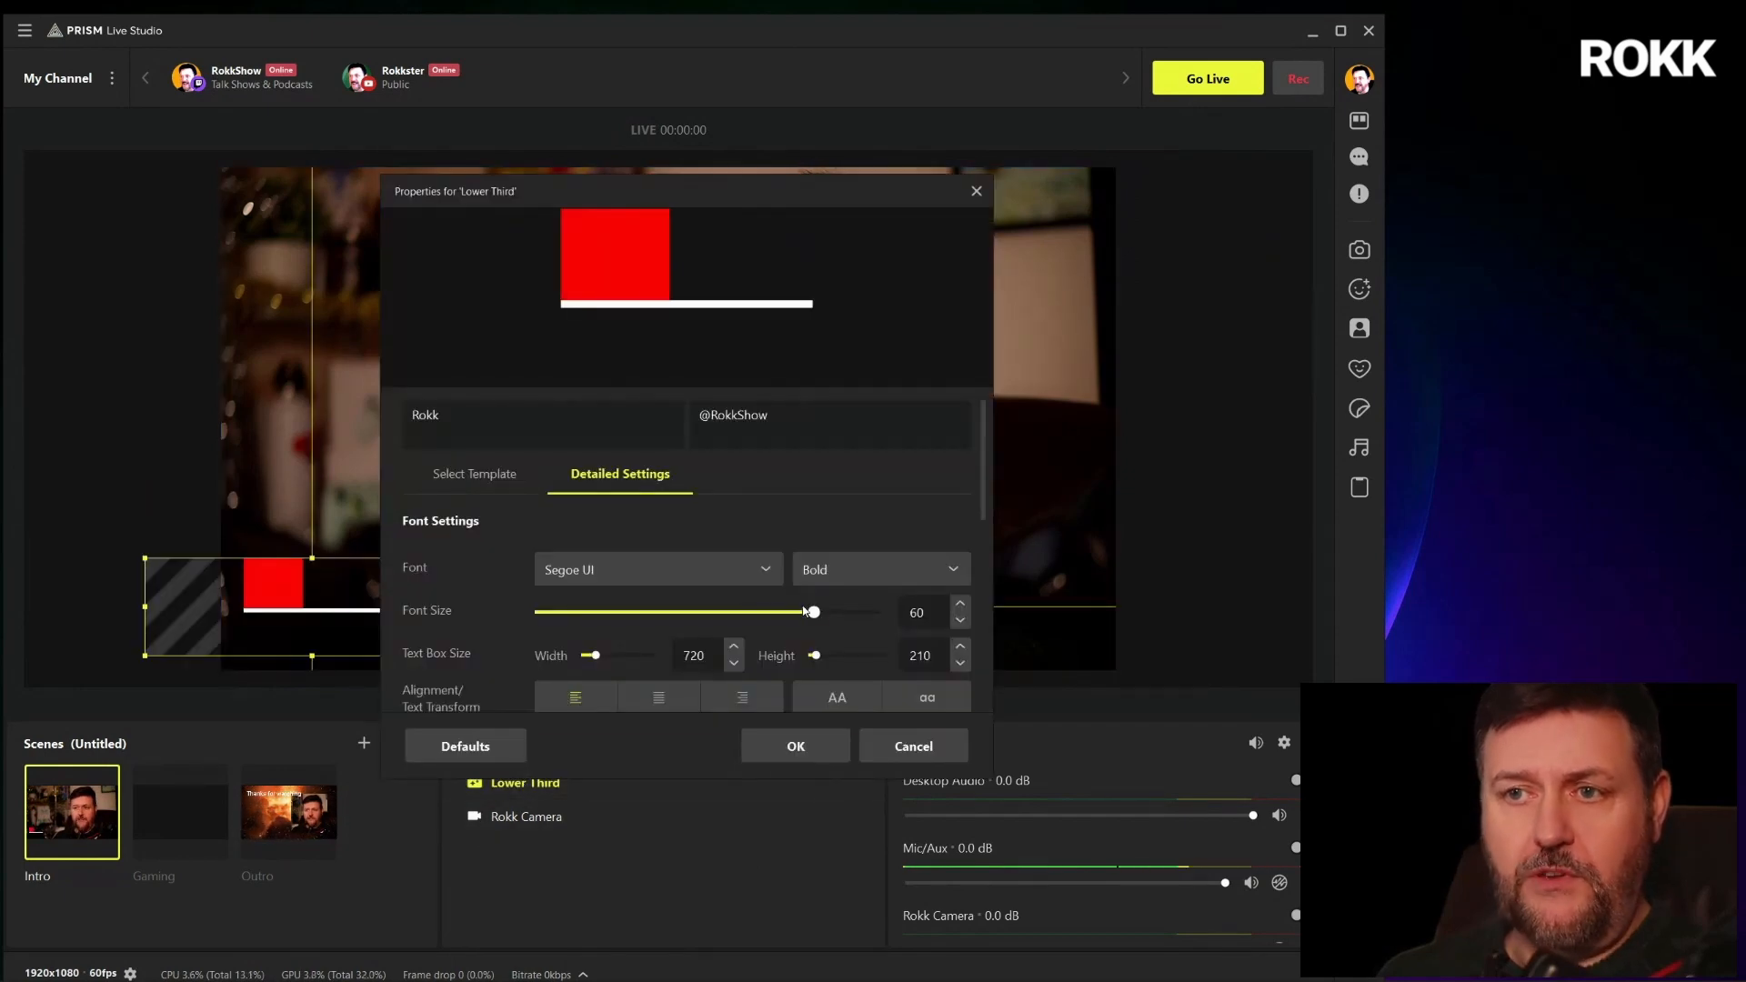
{"action": "scroll", "coordinate": [855, 527], "scroll_direction": "down", "scroll_amount": 6}
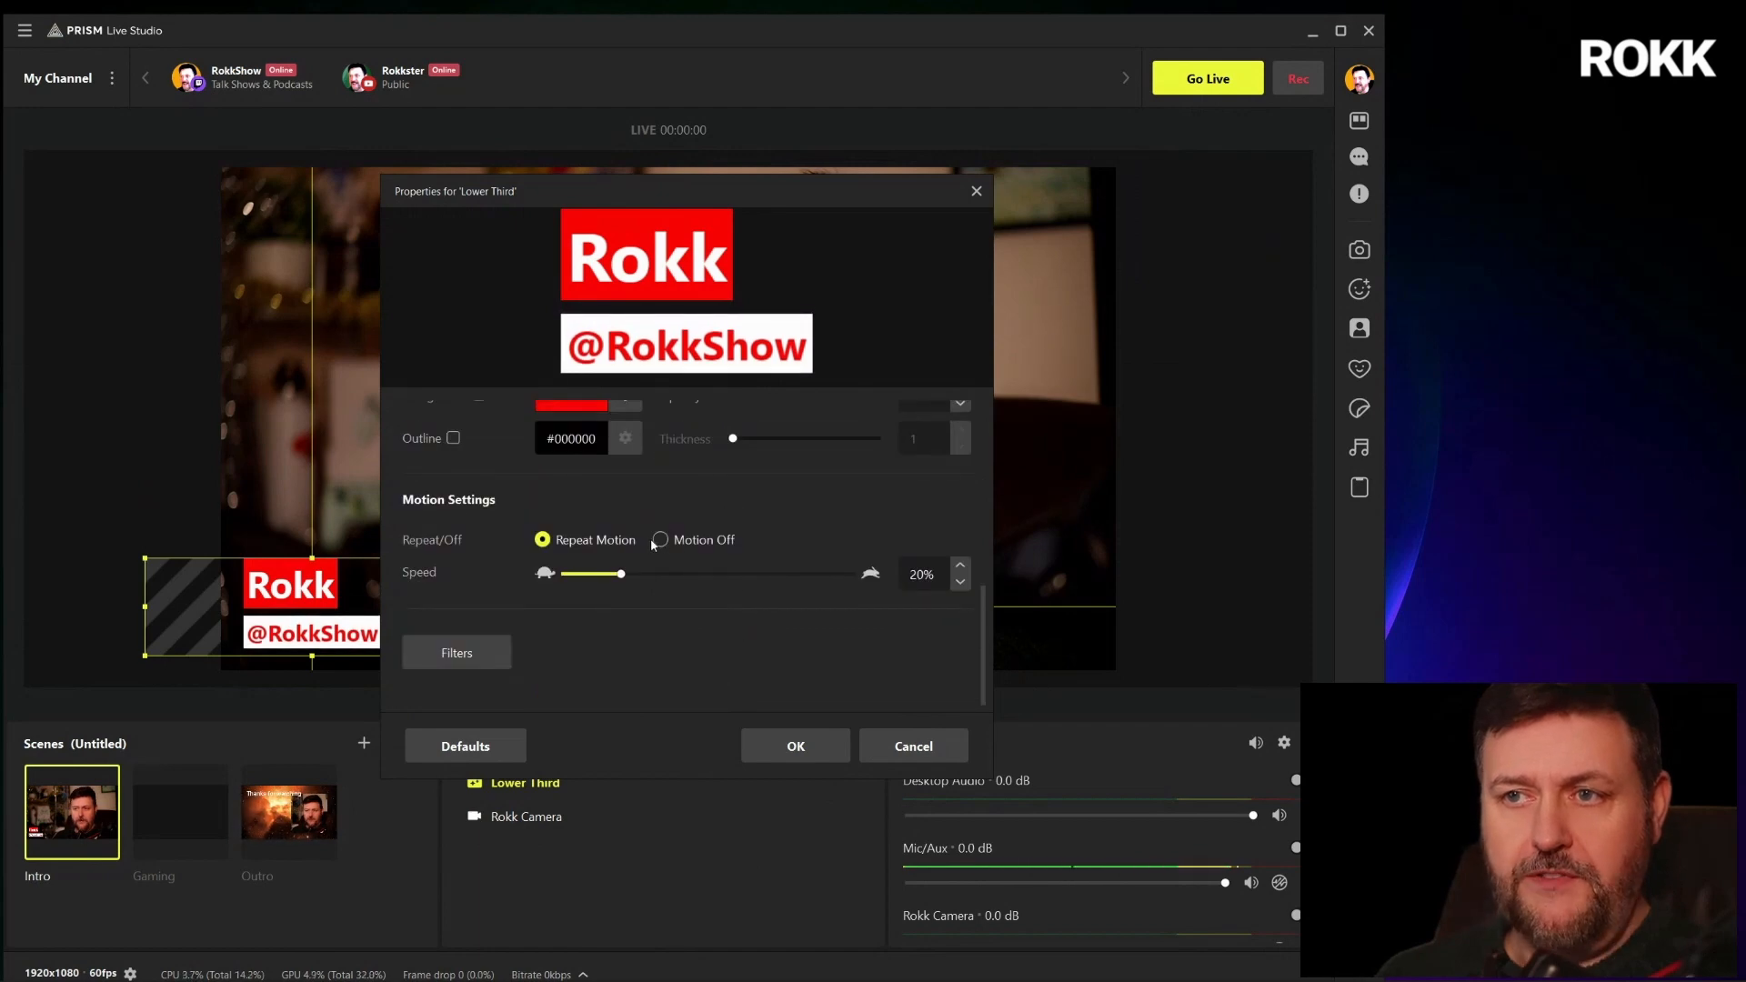
{"action": "left_click", "coordinate": [657, 541]}
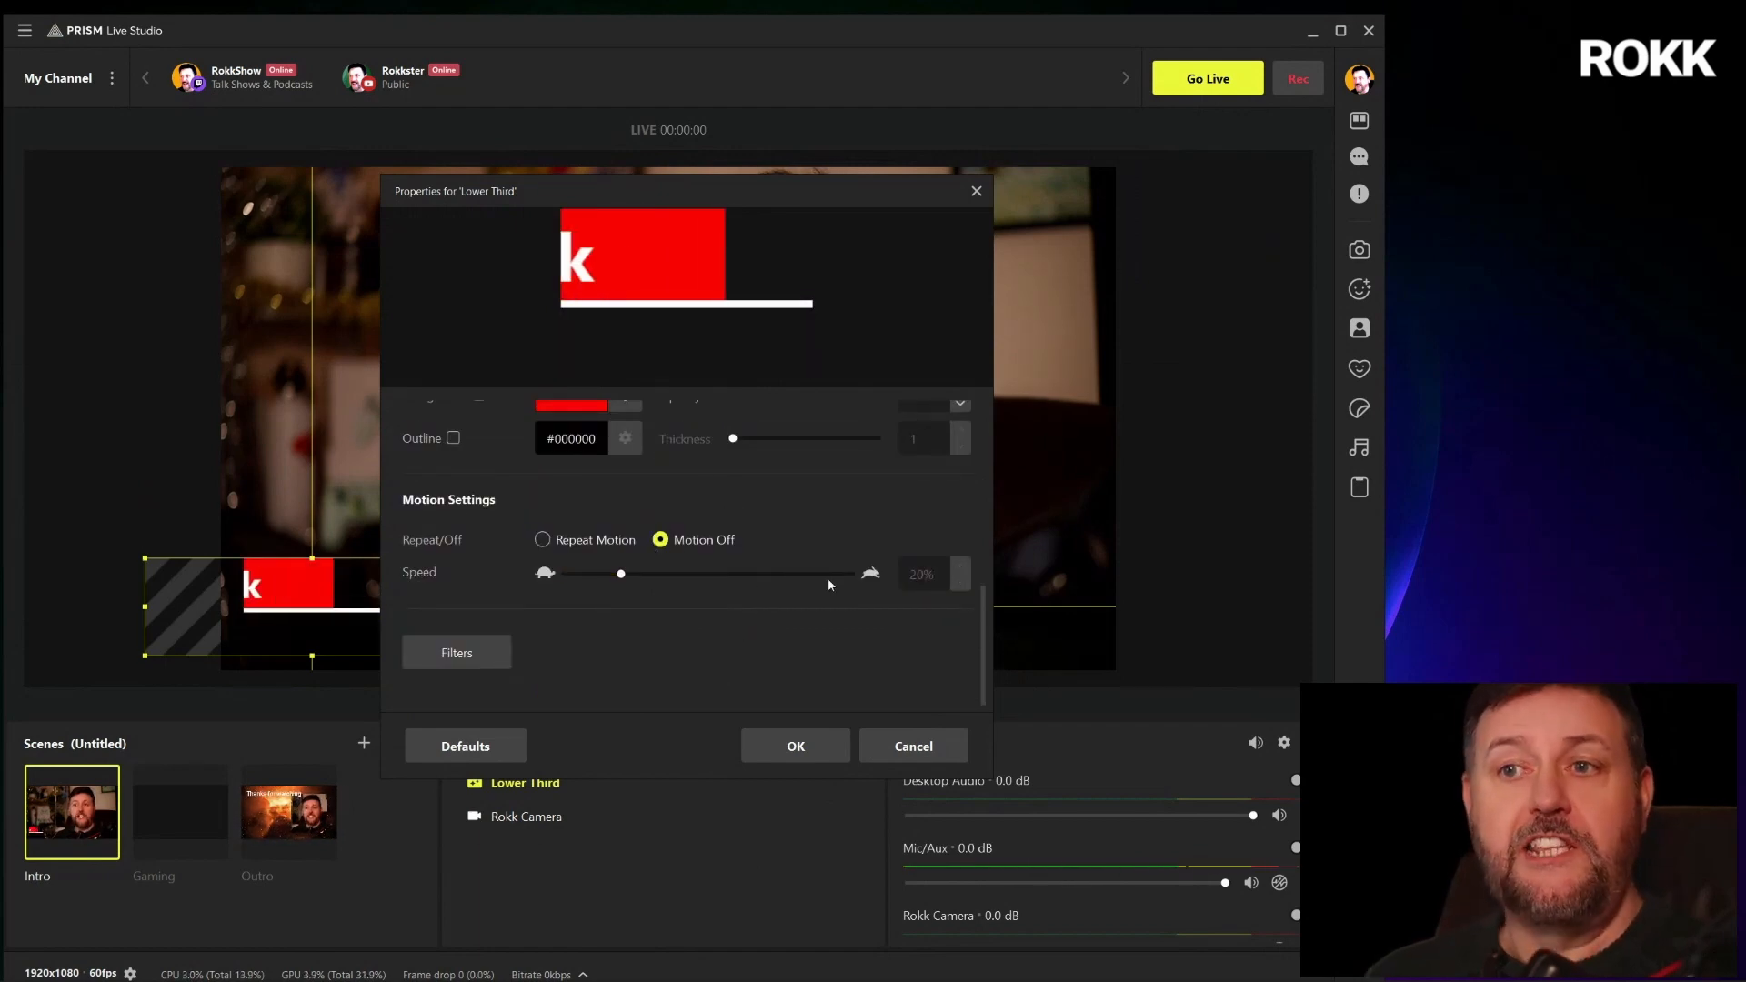
{"action": "left_click", "coordinate": [798, 745]}
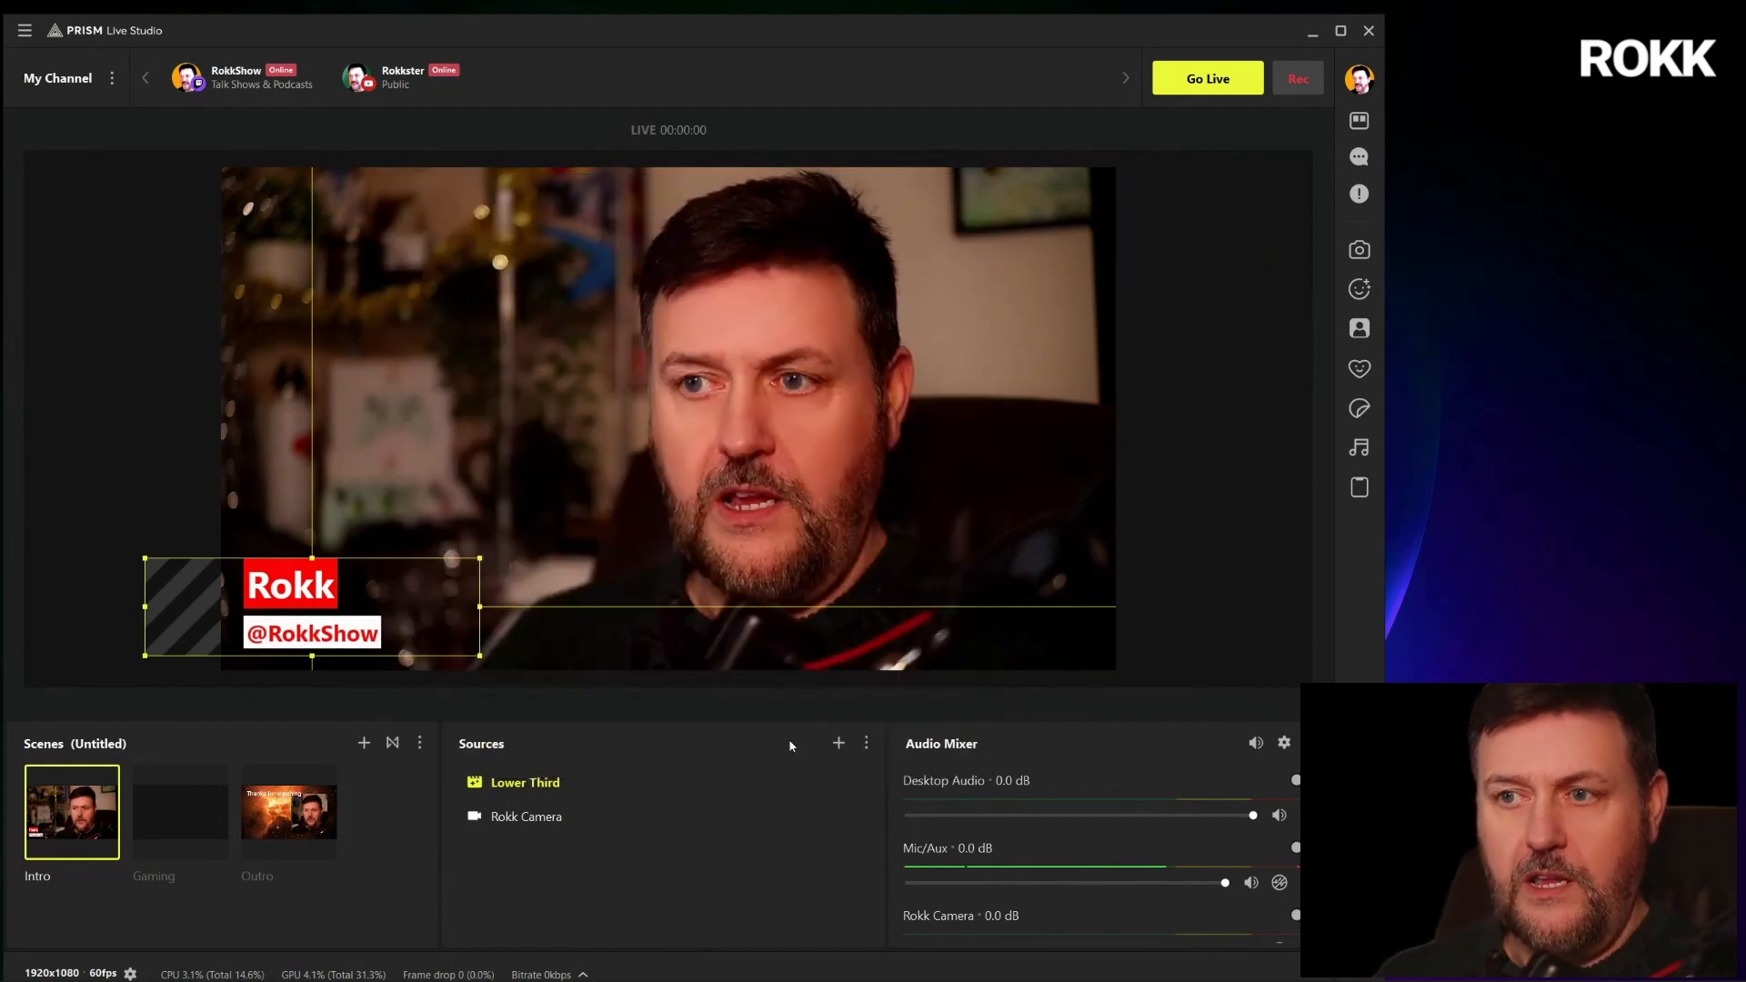
{"action": "left_click", "coordinate": [639, 888]}
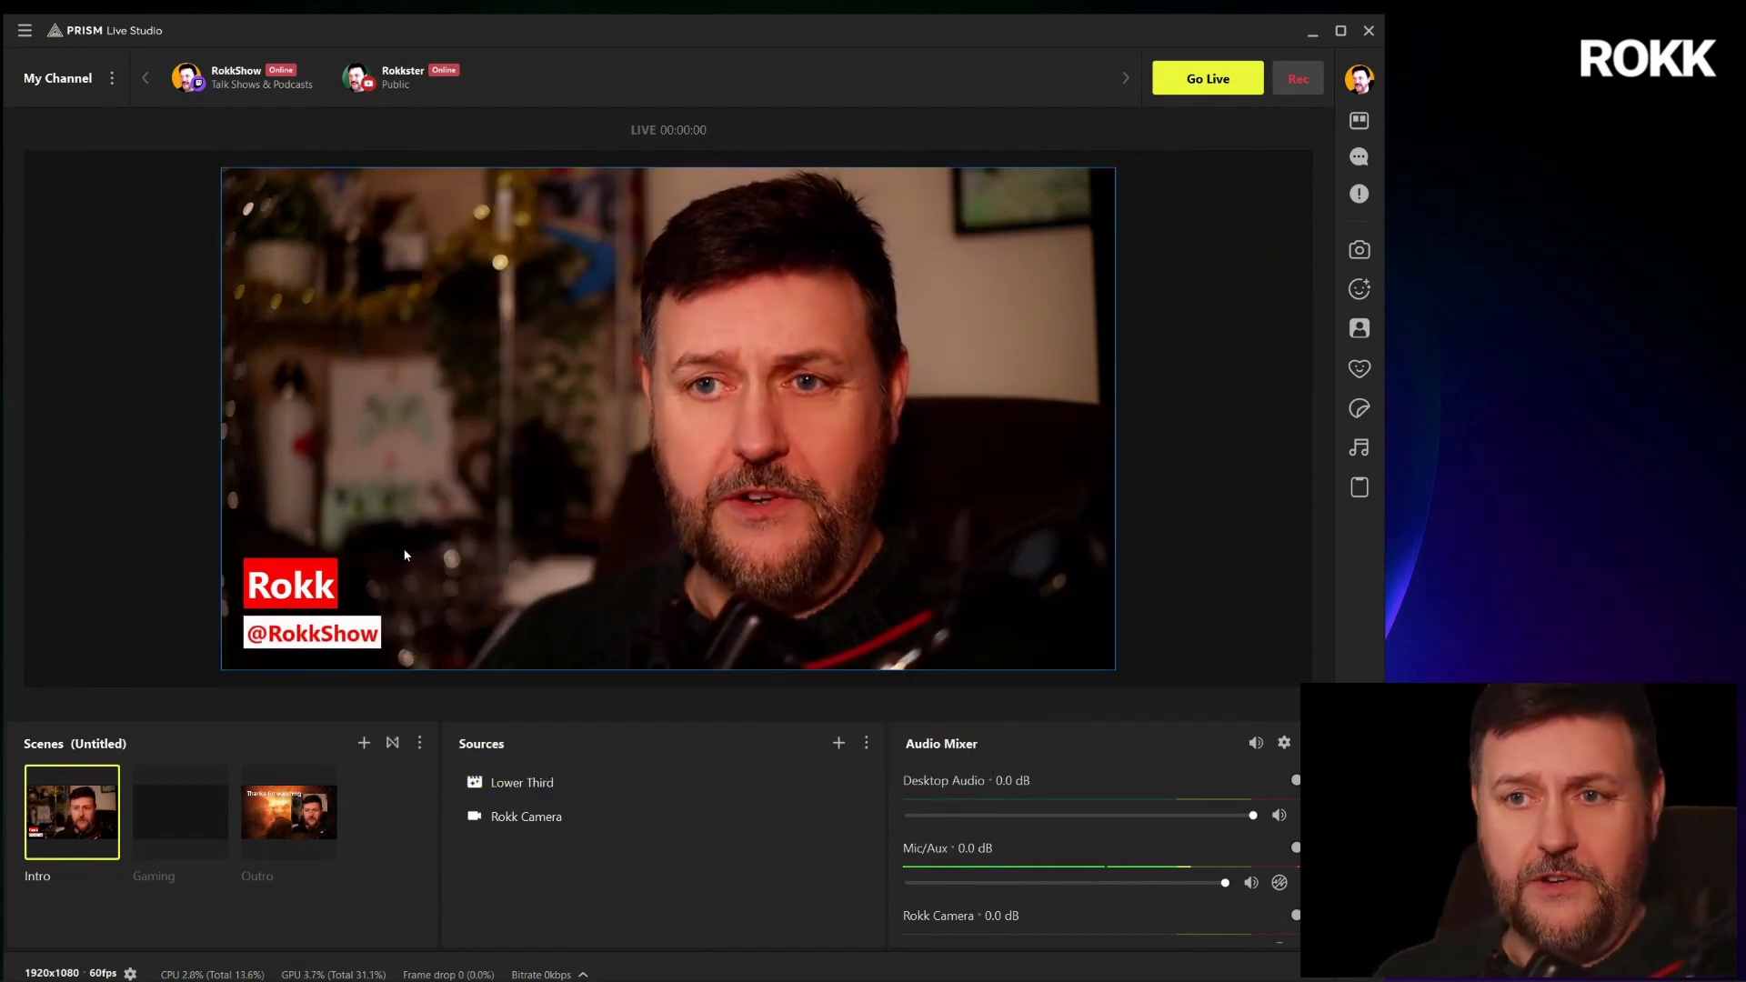
Switch to the Outro scene and back to Intro to check how the lower third behaves on a scene change
{"action": "left_click", "coordinate": [270, 799]}
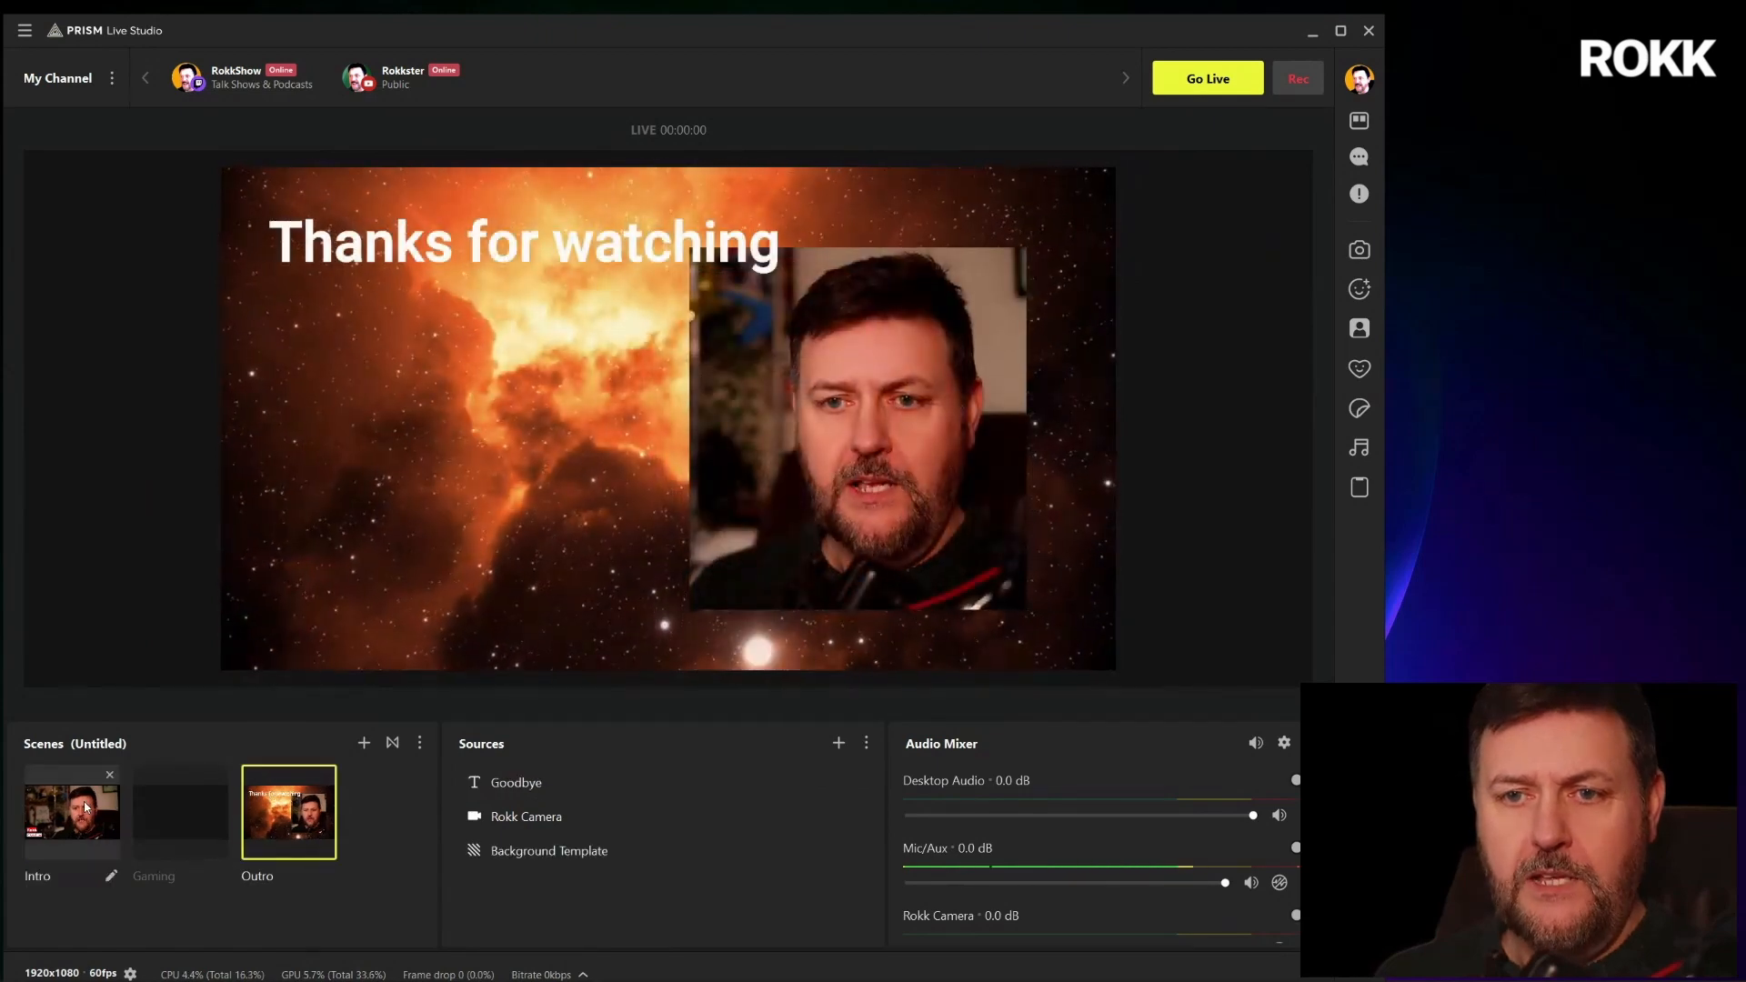
{"action": "left_click", "coordinate": [72, 812]}
{"action": "left_click", "coordinate": [309, 578]}
{"action": "left_click", "coordinate": [663, 881]}
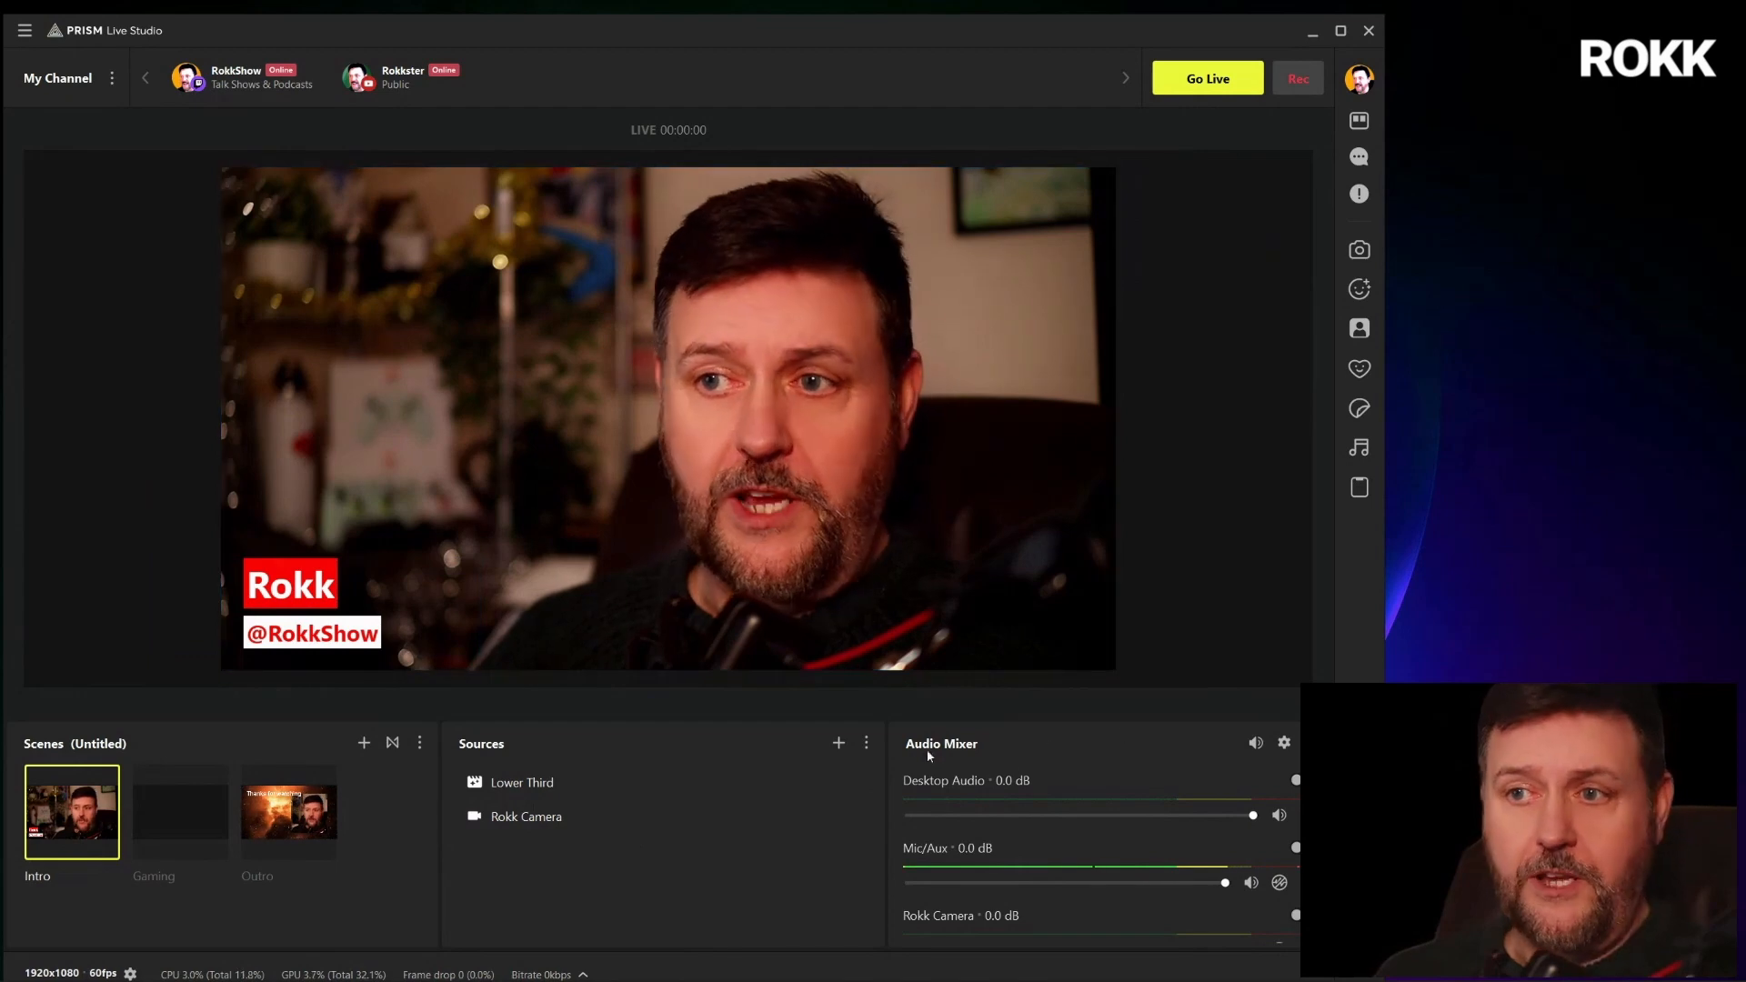
Open the choice of source types for adding another source to the Intro scene
{"action": "left_click", "coordinate": [838, 743]}
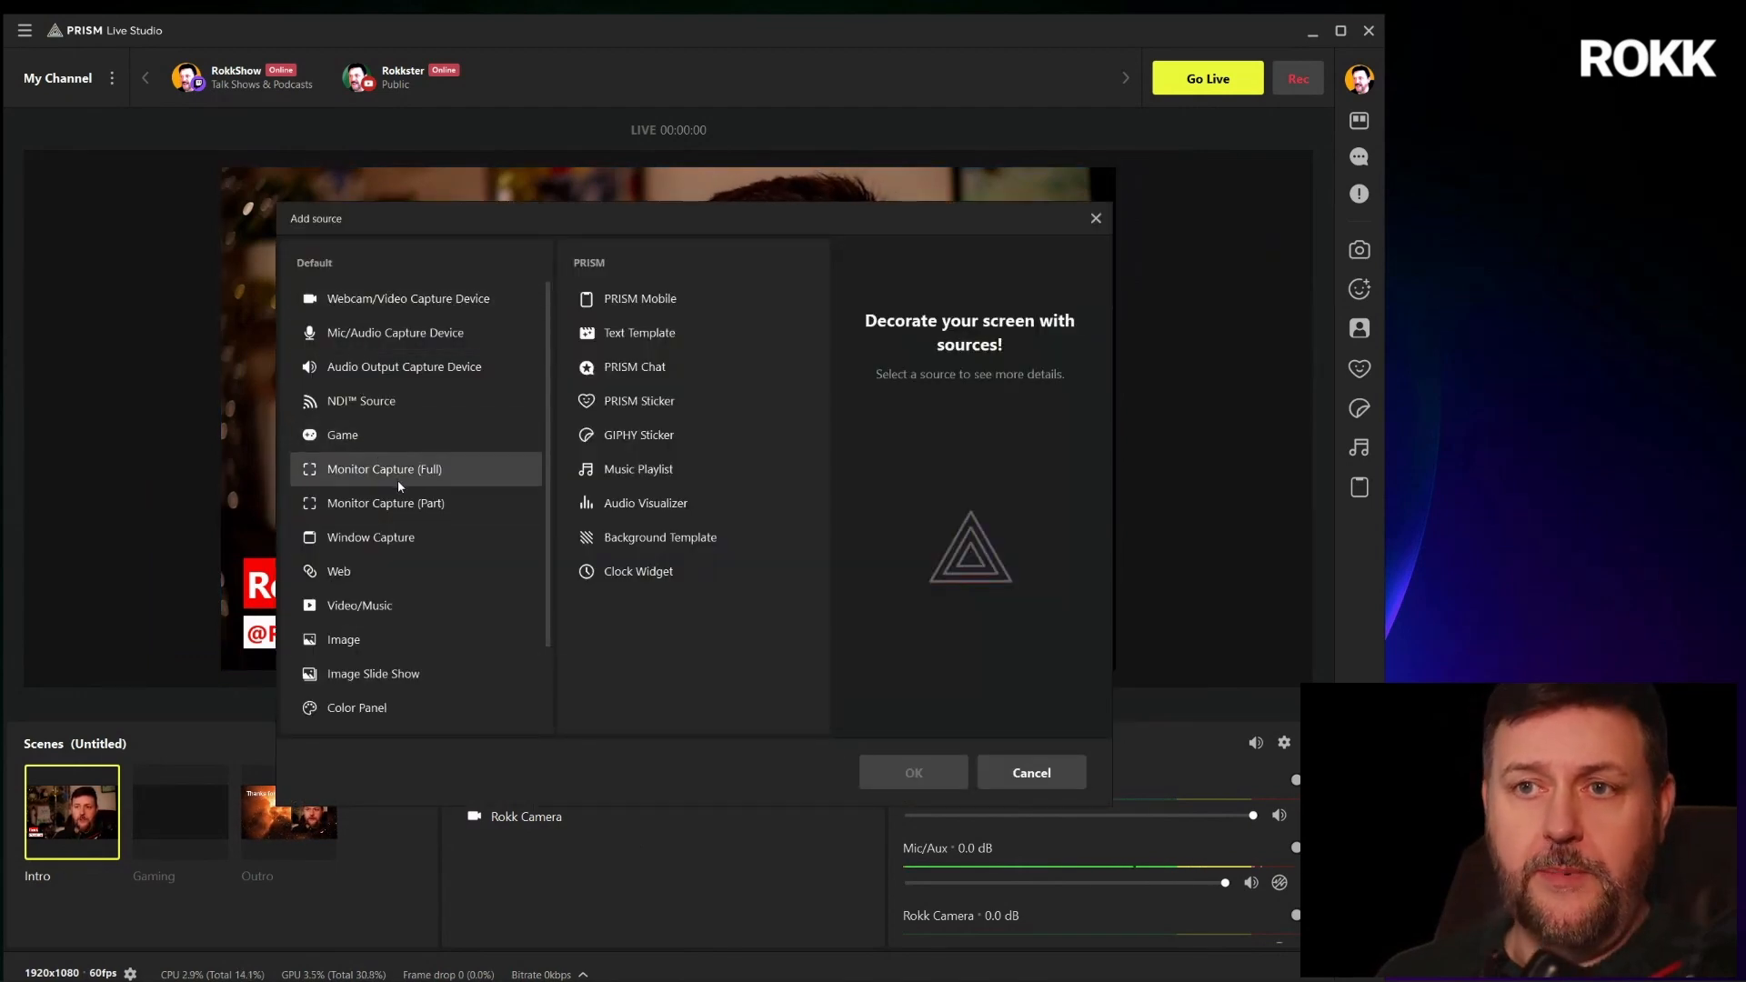
{"action": "left_click", "coordinate": [373, 537]}
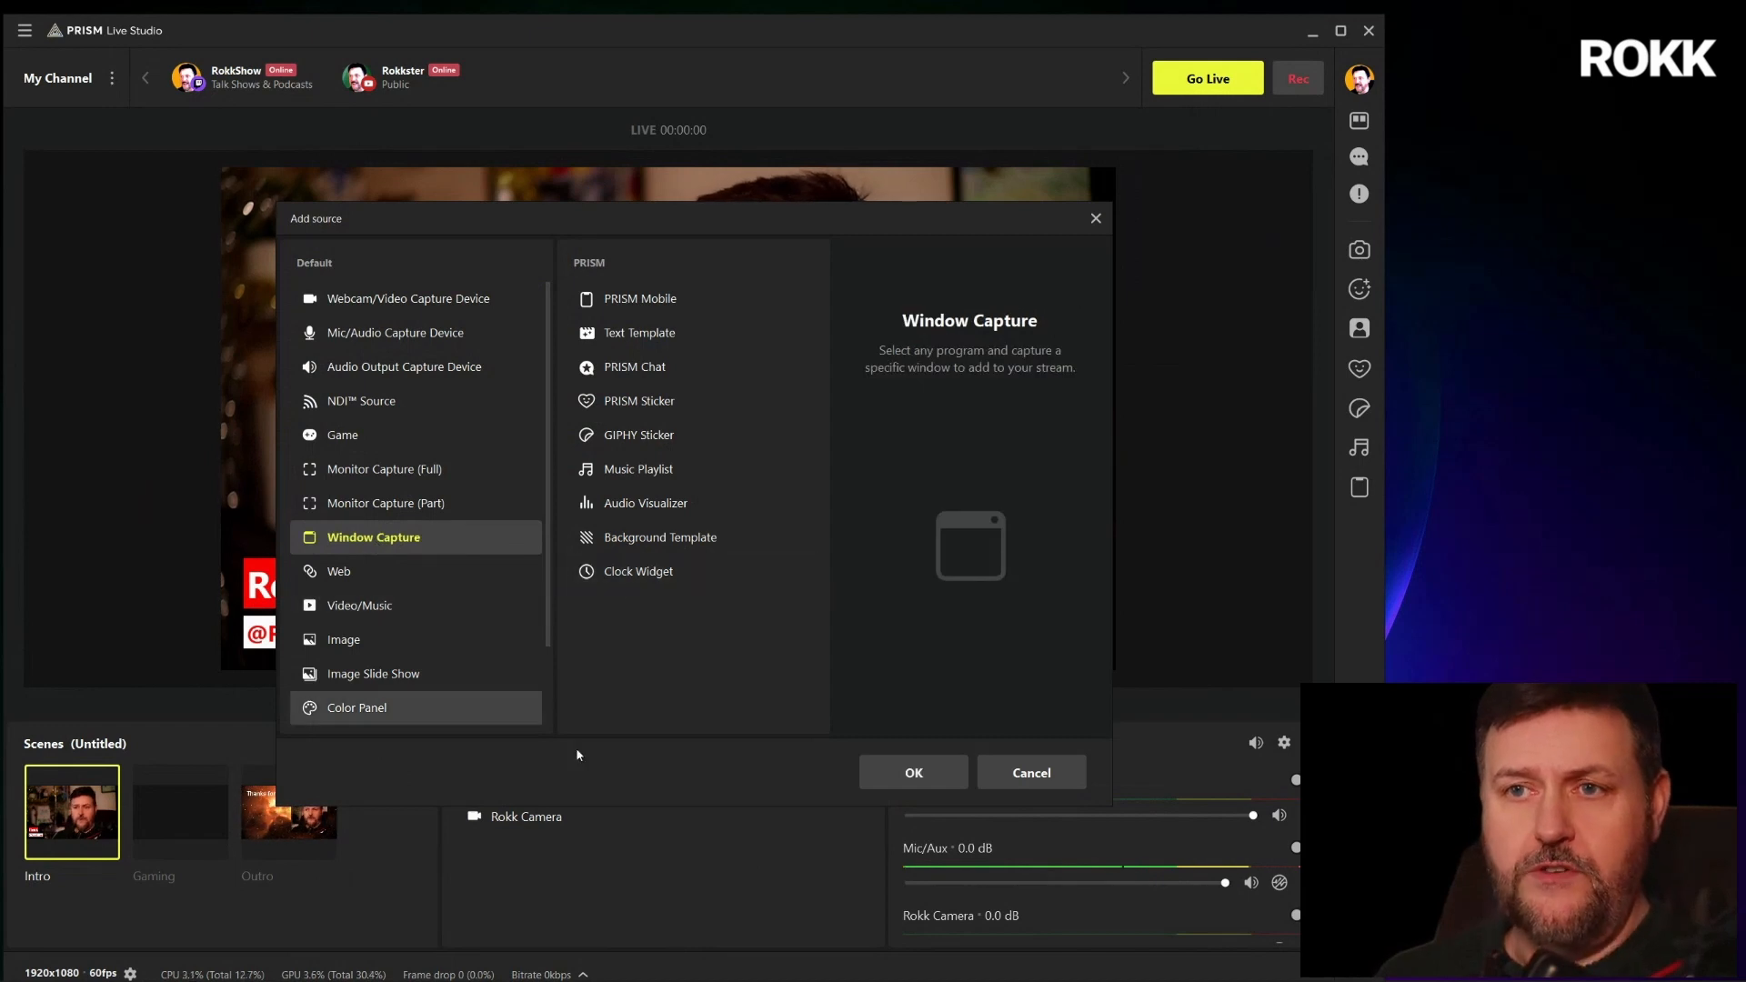
{"action": "left_click", "coordinate": [900, 769]}
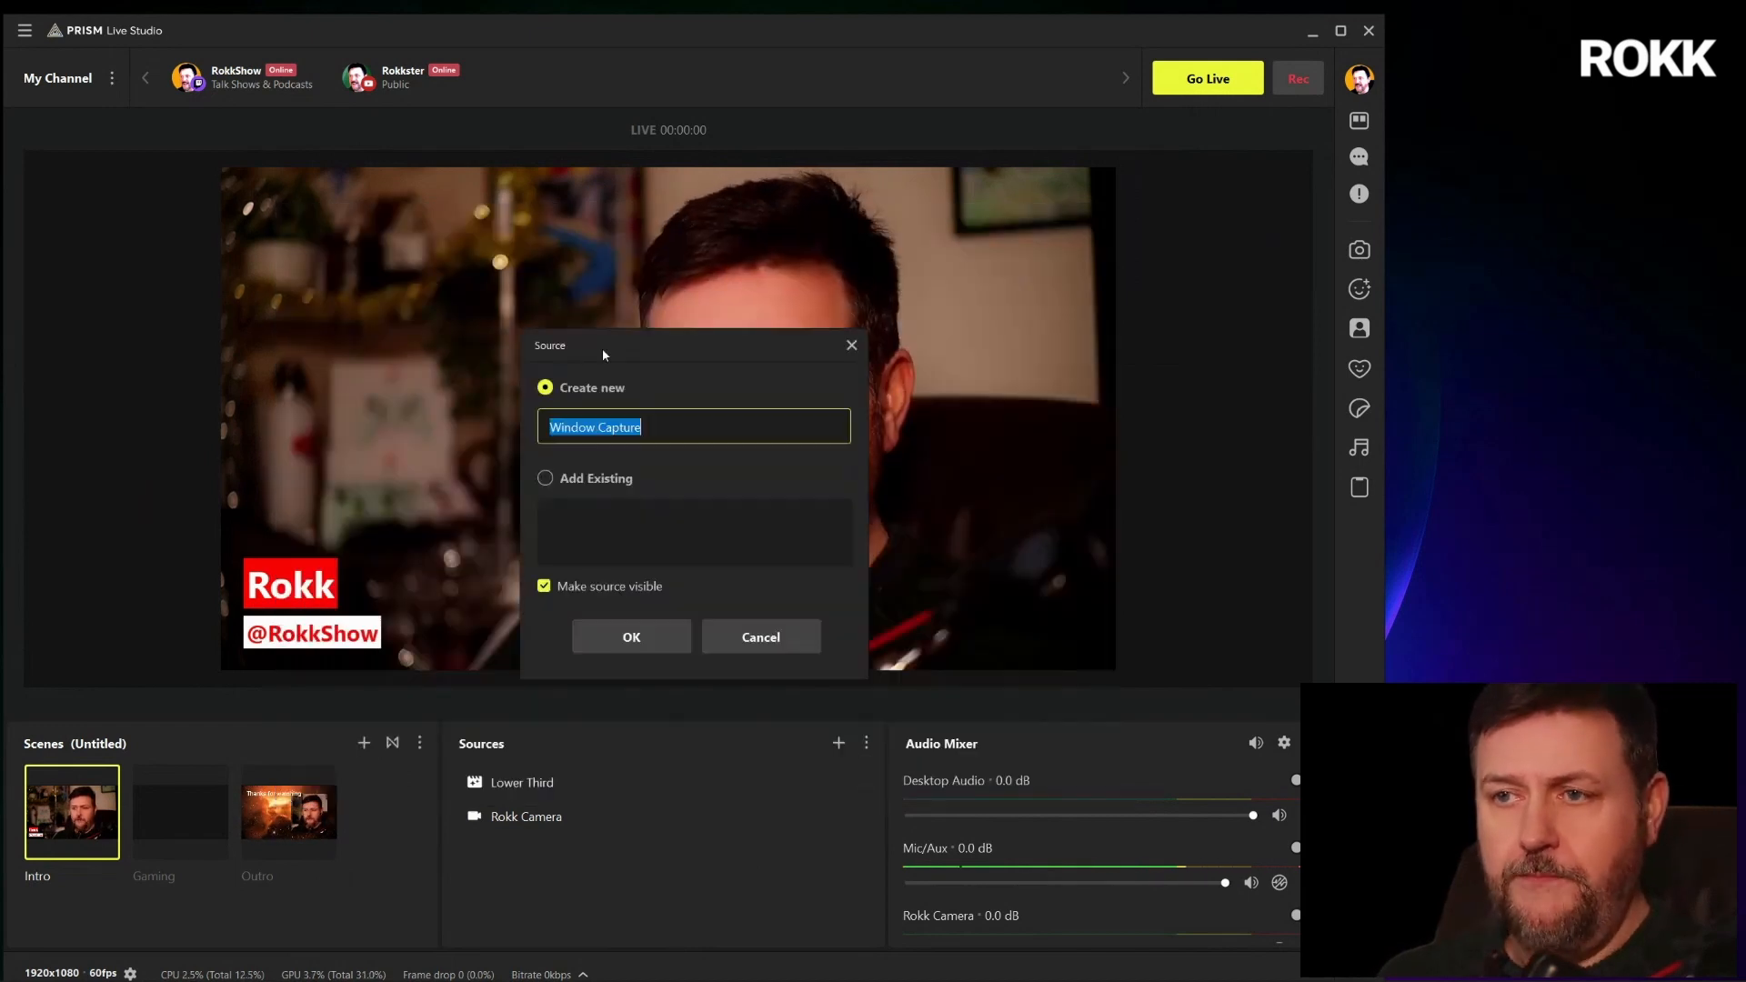
{"action": "type", "text": "Game"}
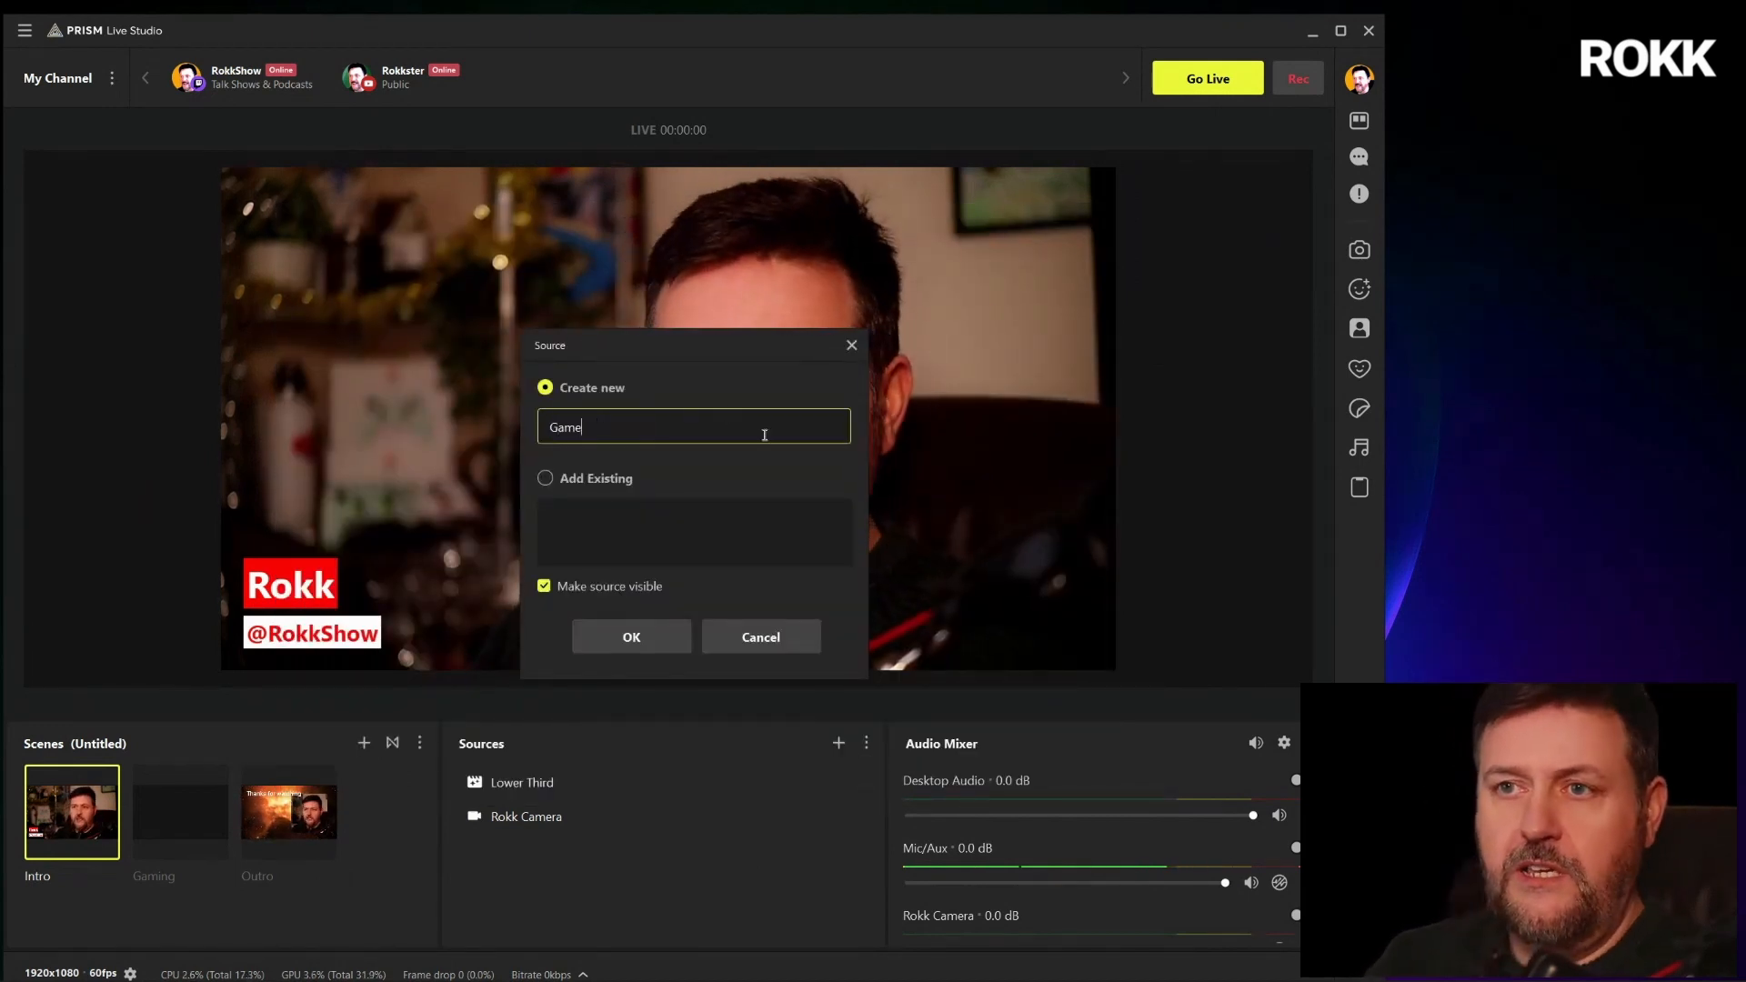
{"action": "type", "text": " Screen"}
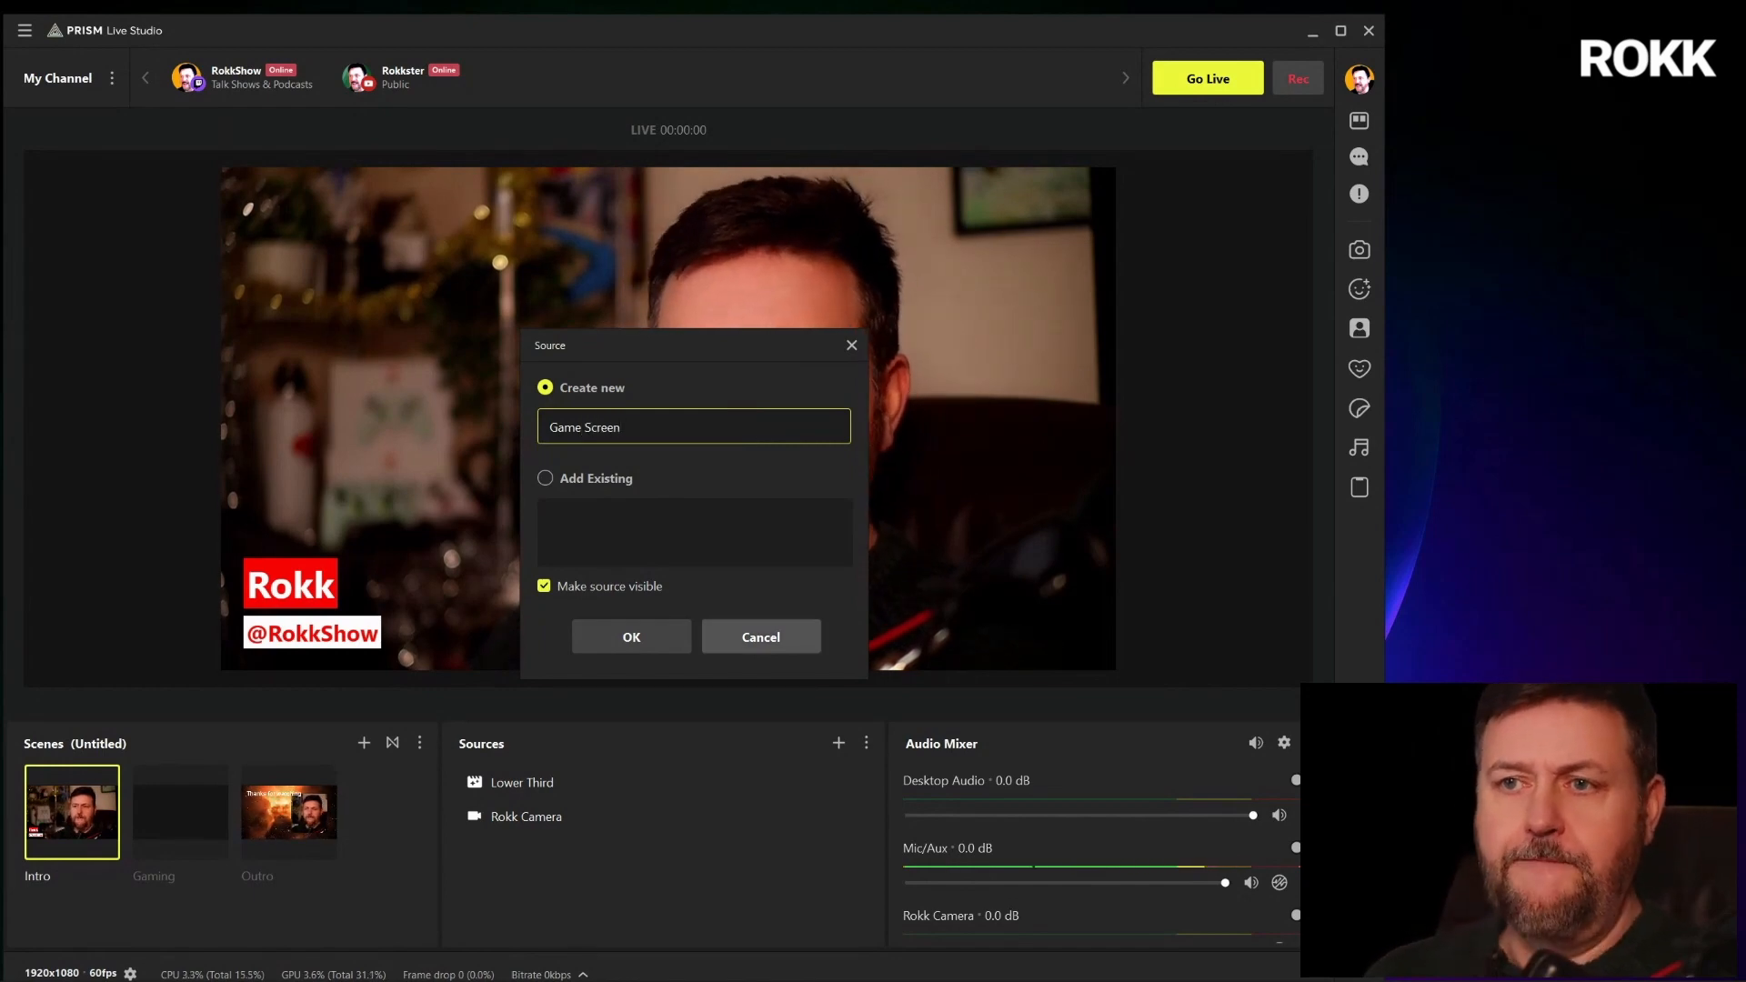
{"action": "left_click", "coordinate": [616, 637]}
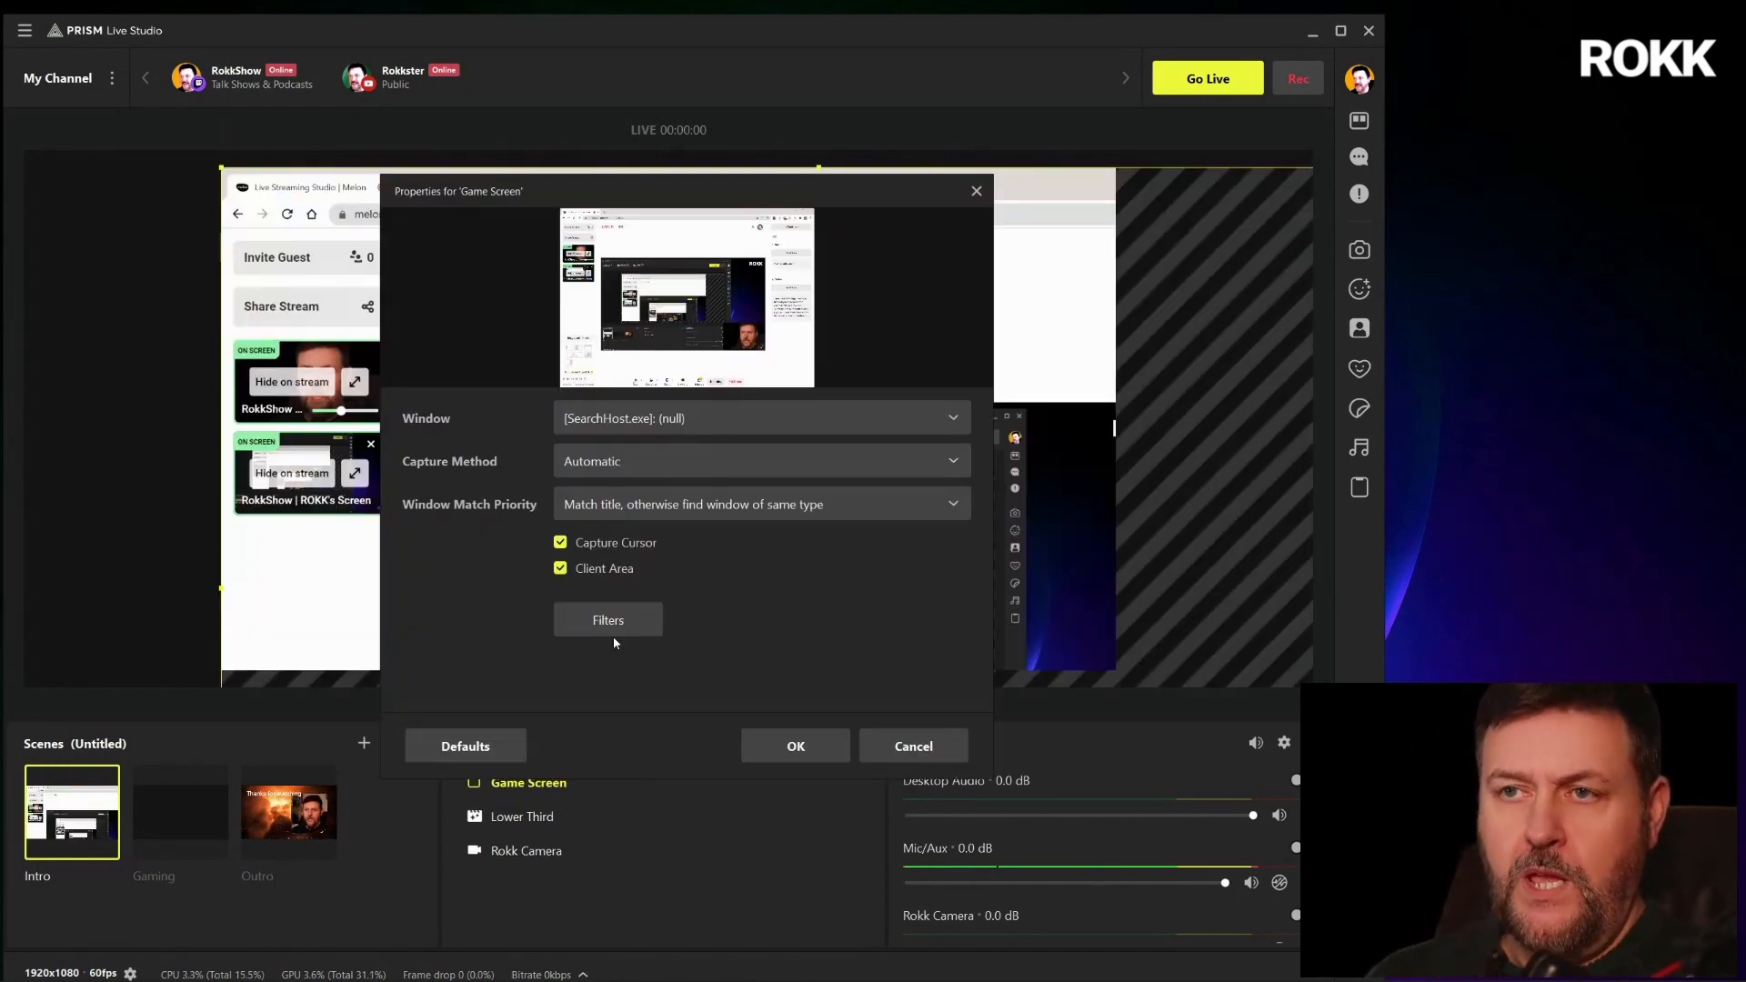
{"action": "left_click", "coordinate": [641, 424]}
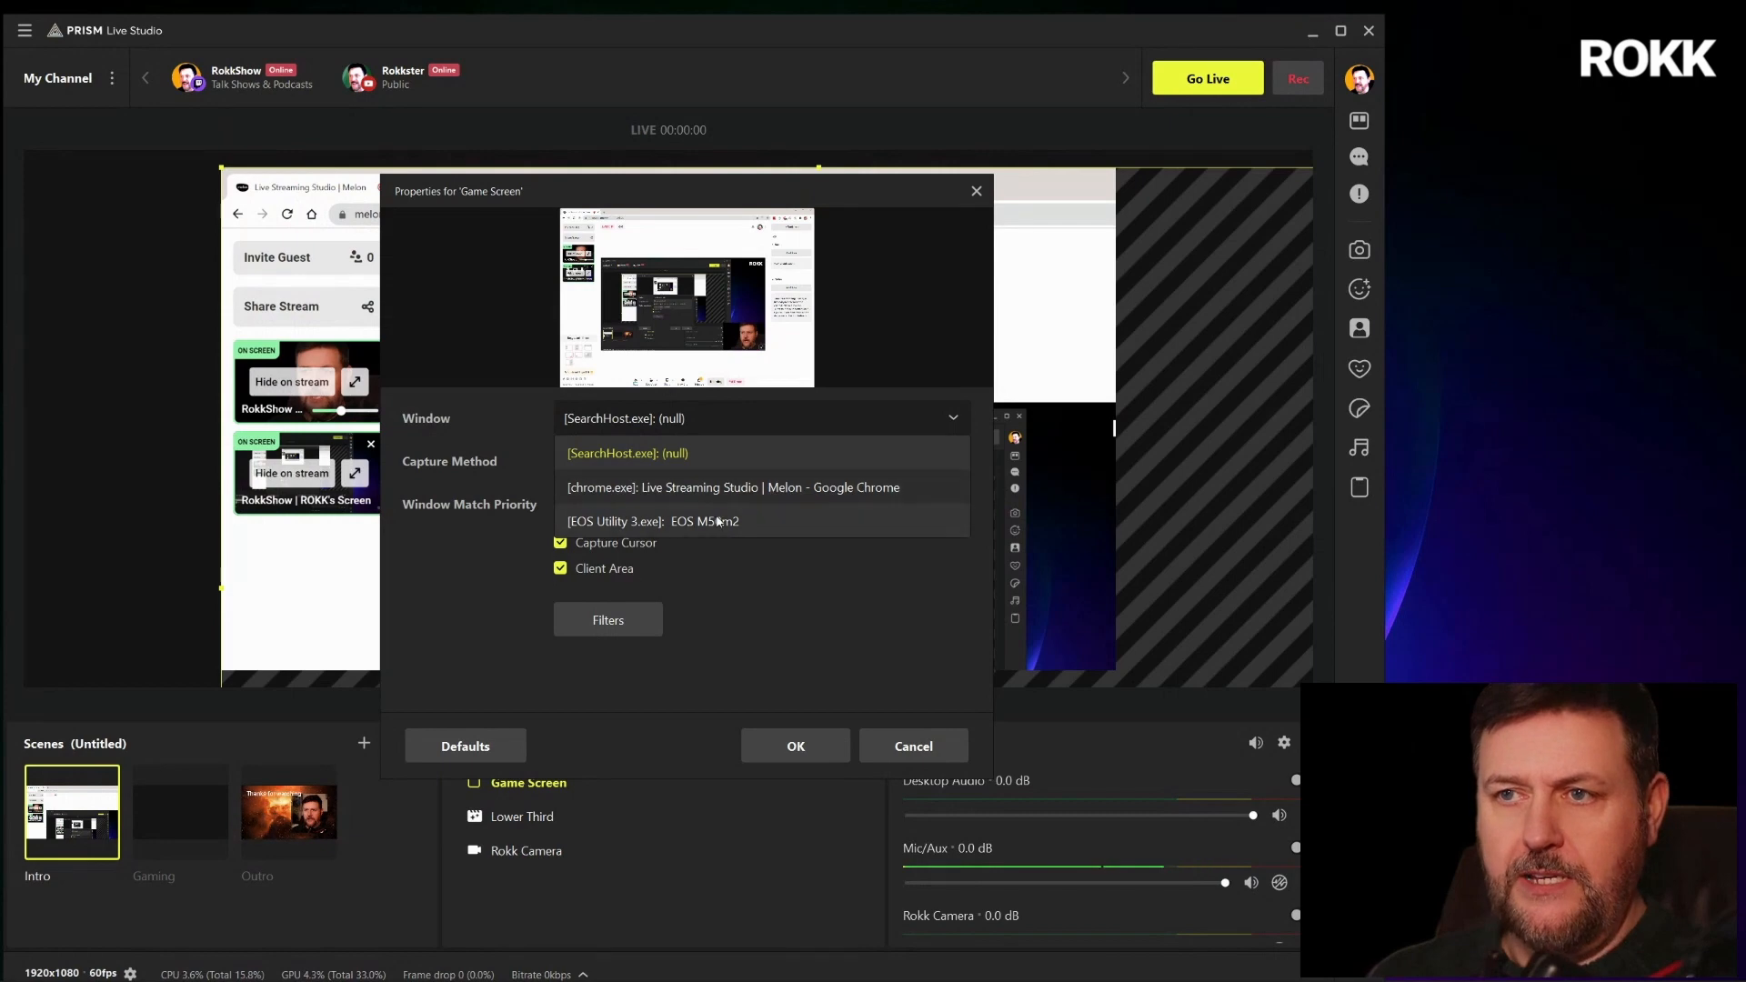
{"action": "left_click", "coordinate": [769, 662]}
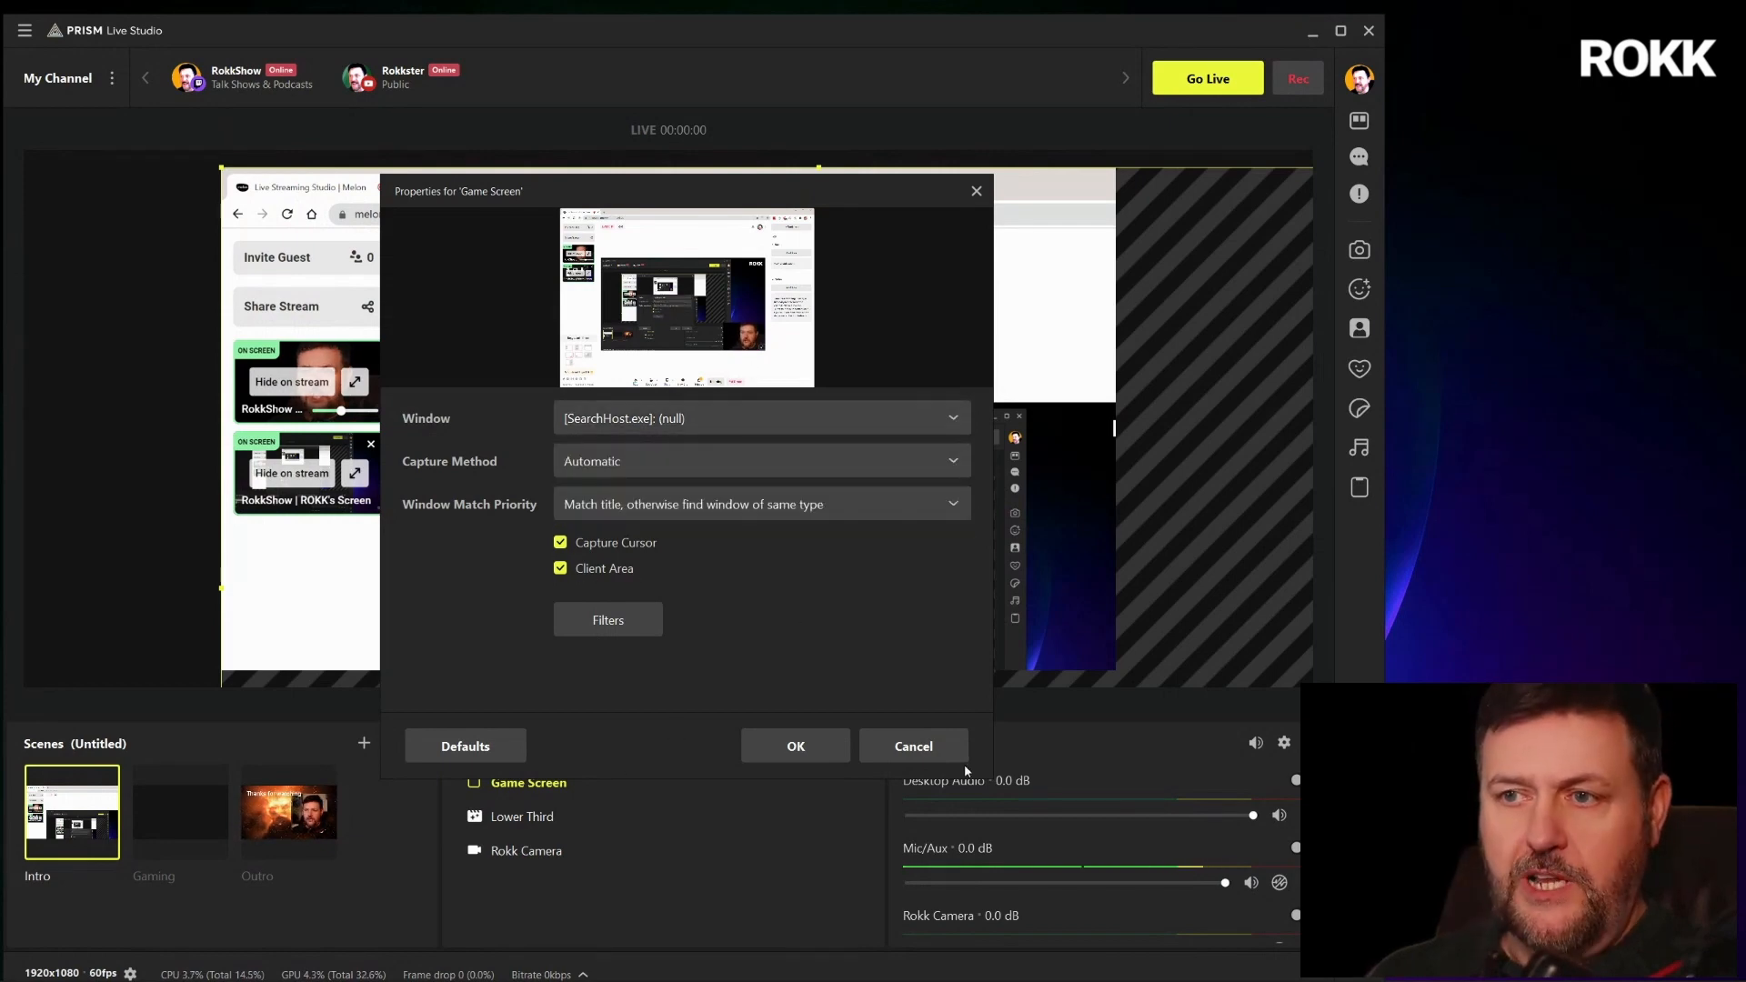
{"action": "left_click", "coordinate": [914, 746]}
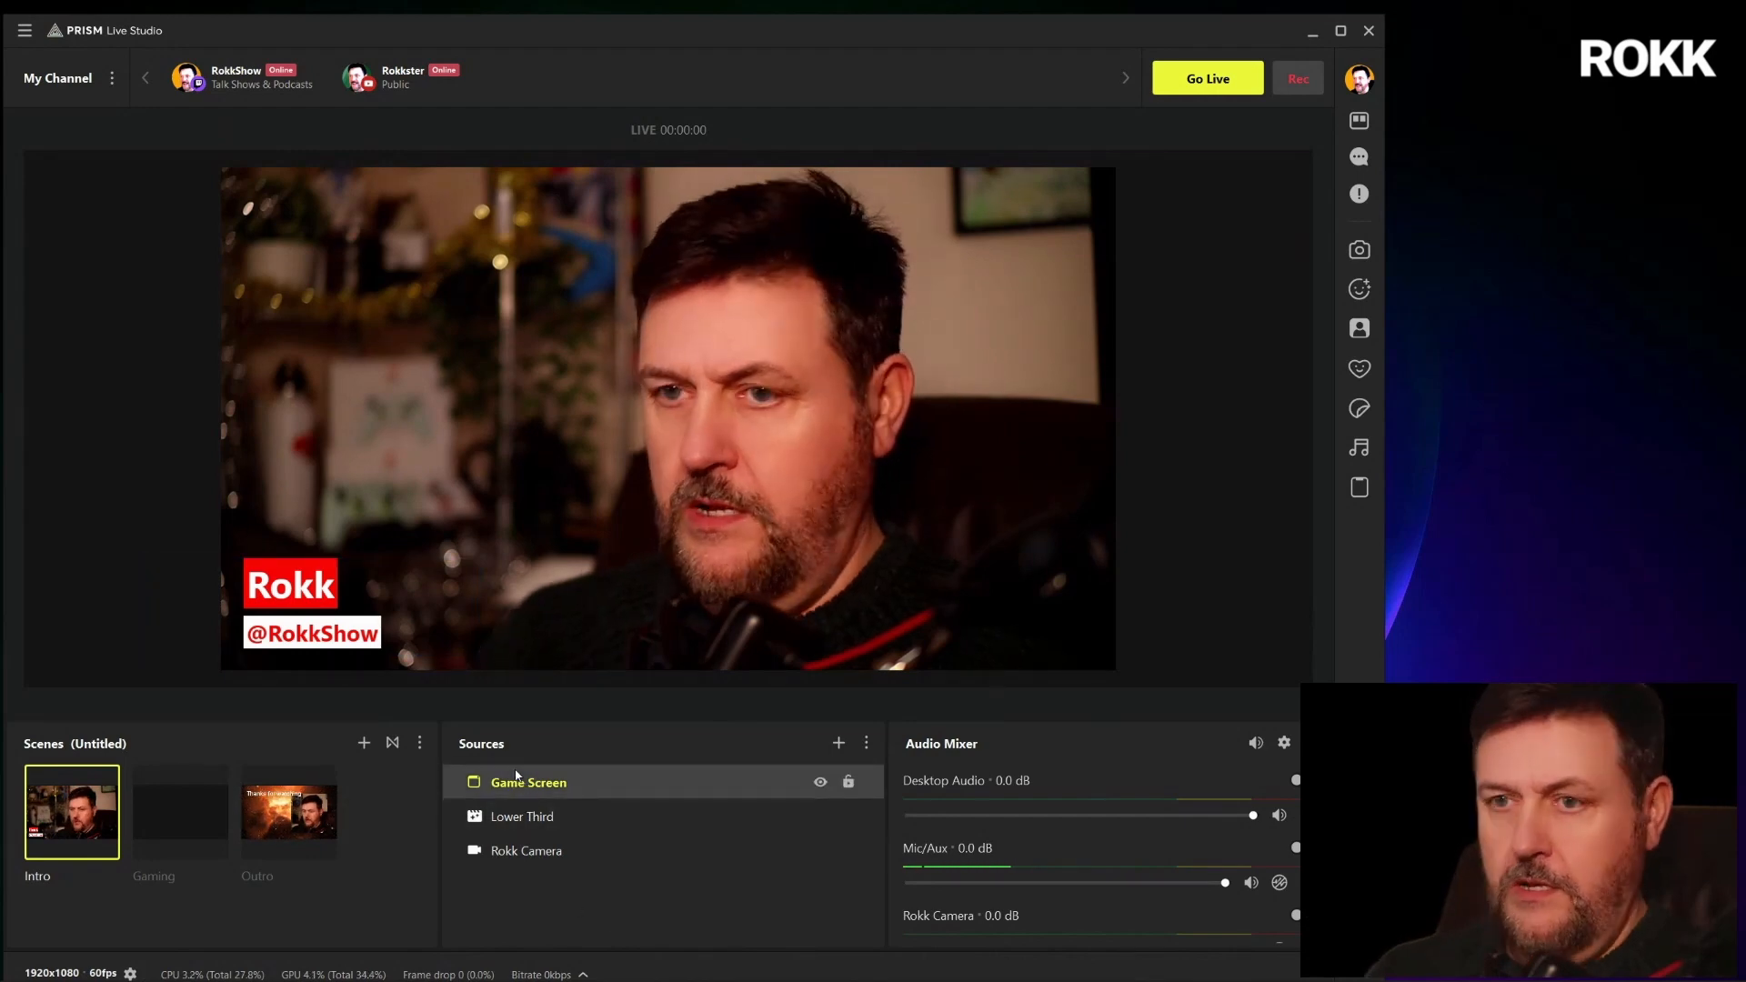
{"action": "key", "text": "Delete"}
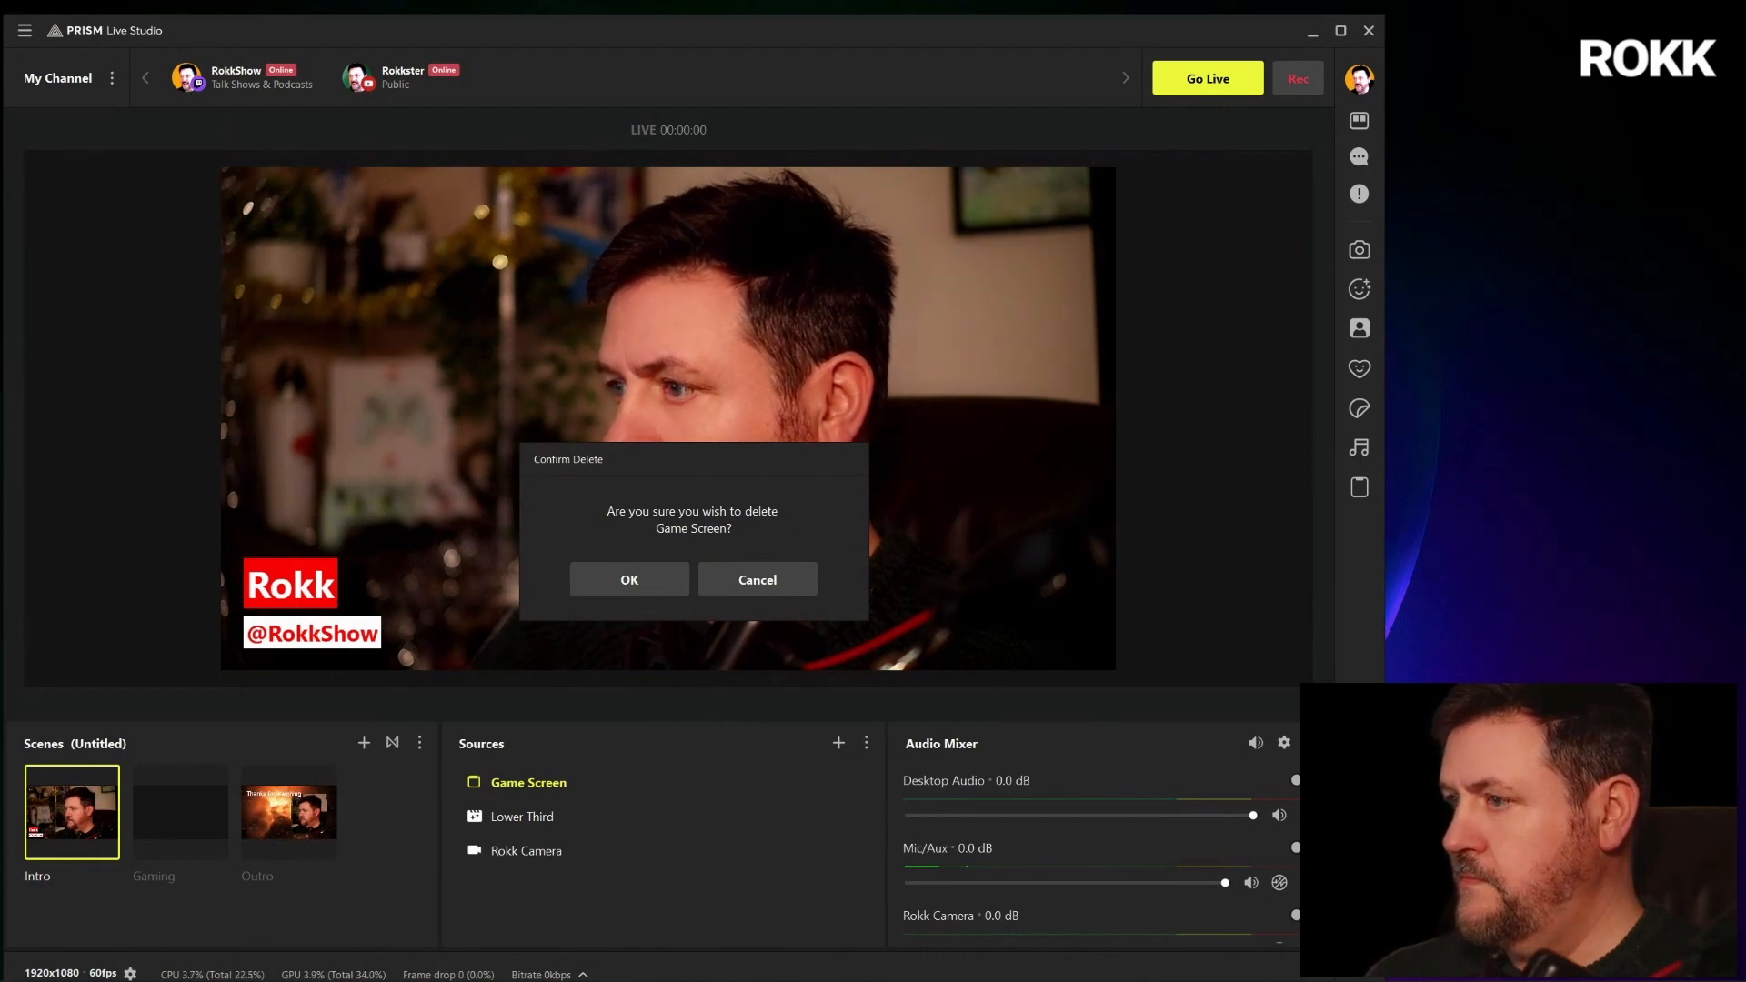
{"action": "left_click", "coordinate": [637, 580]}
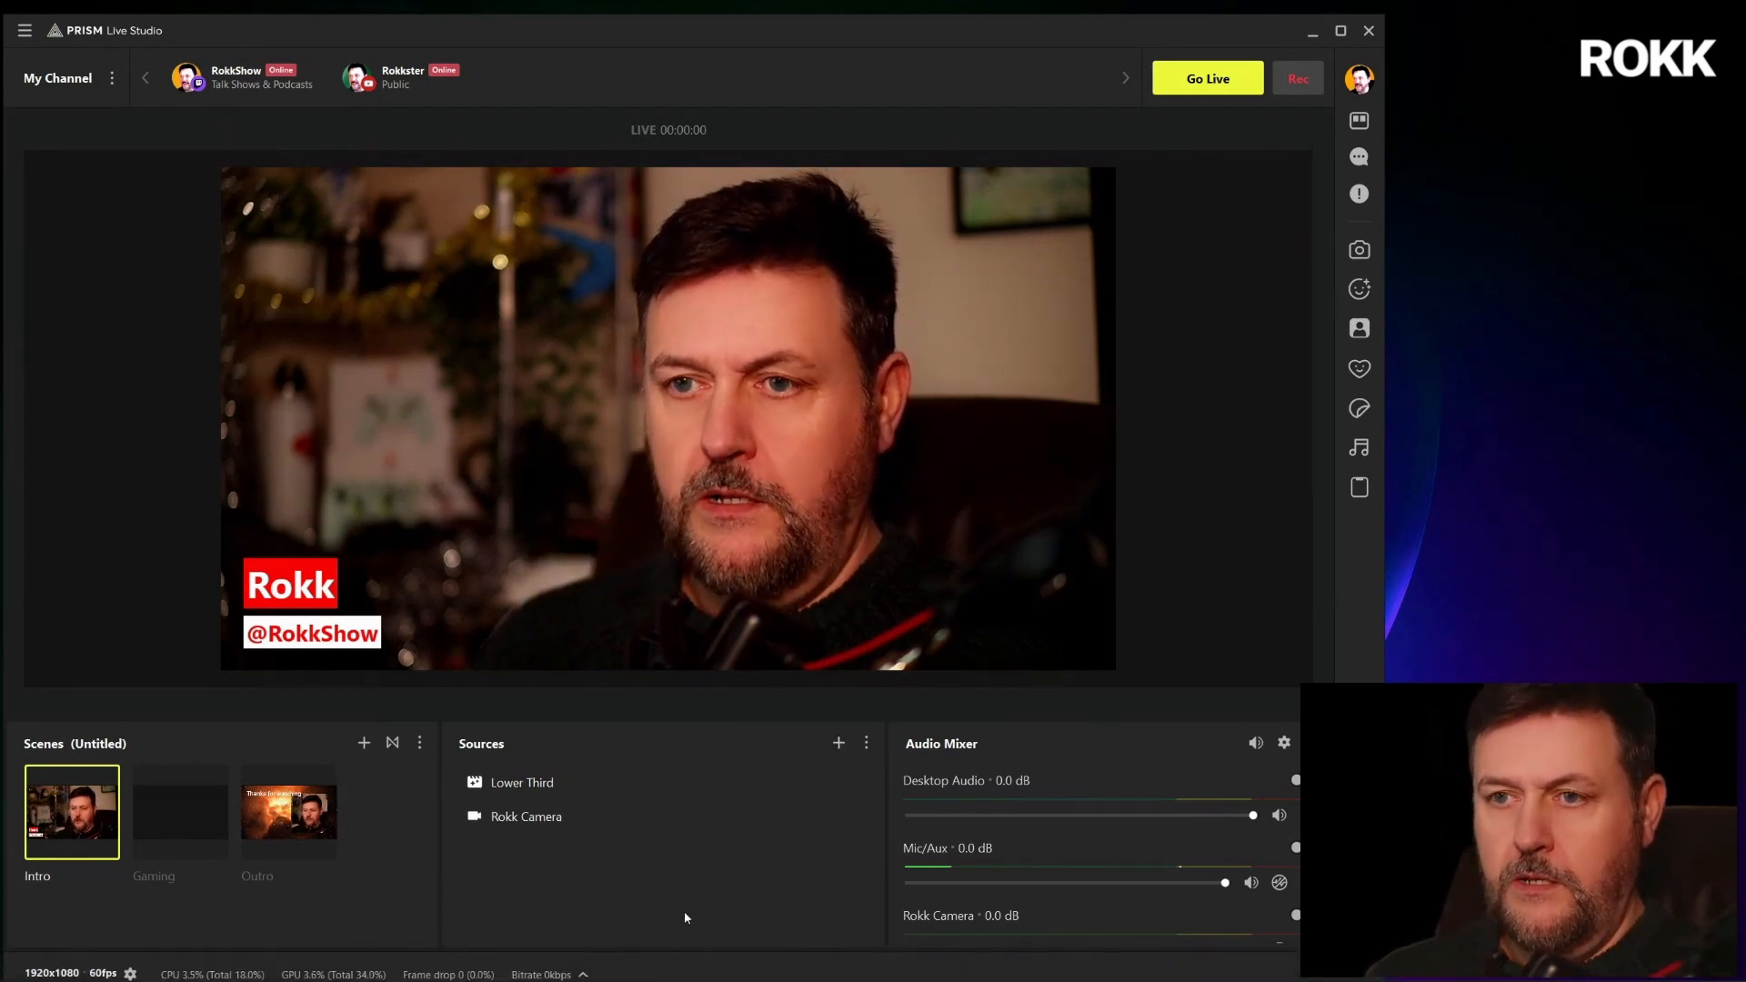
Add a new window capture source named "Game Screen" to the Intro scene
{"action": "left_click", "coordinate": [839, 743]}
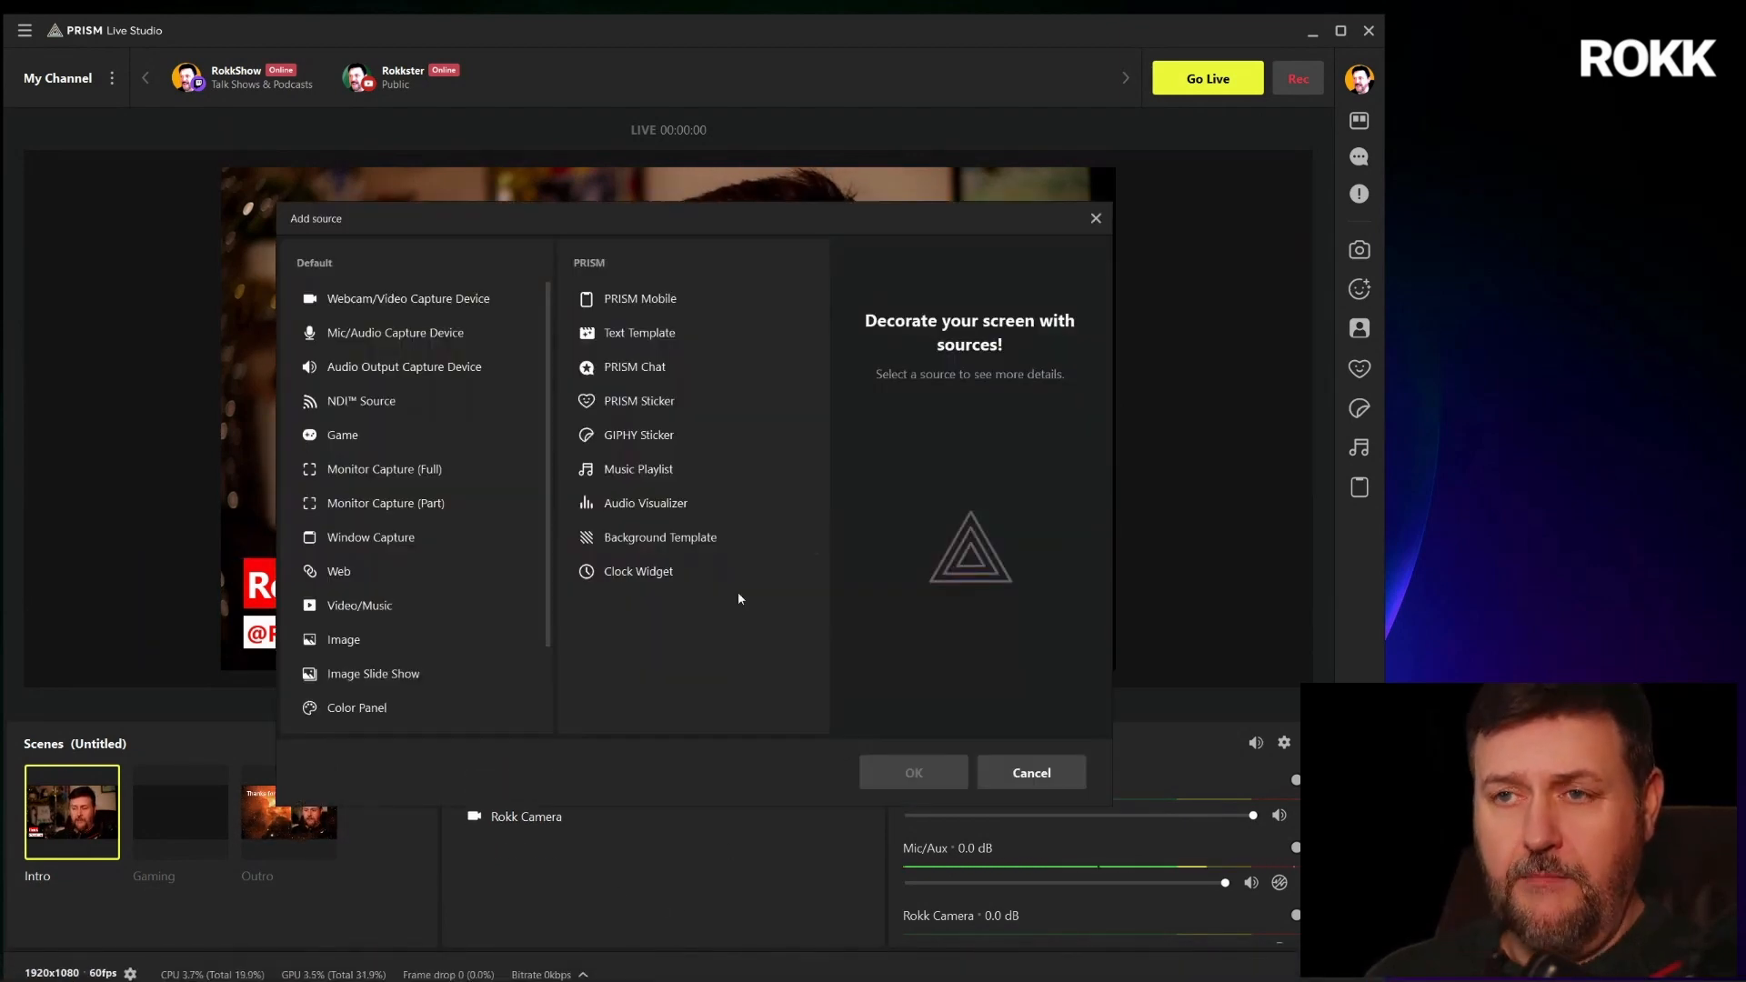
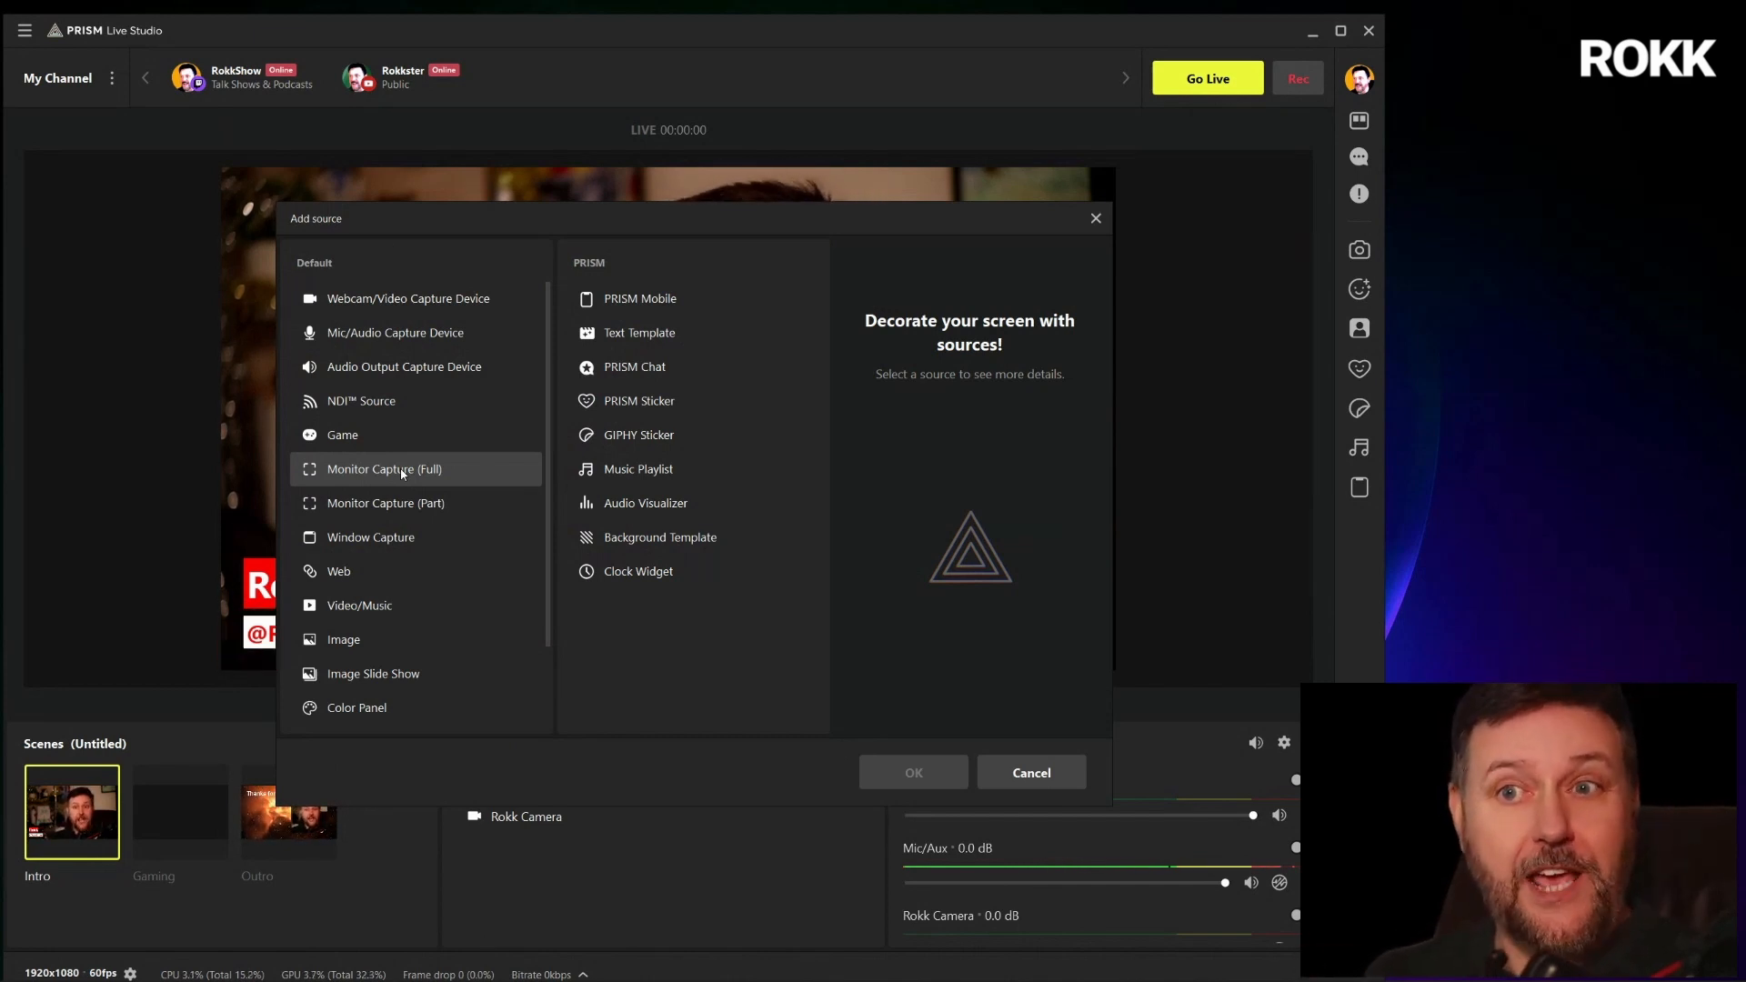
{"action": "left_click", "coordinate": [393, 543]}
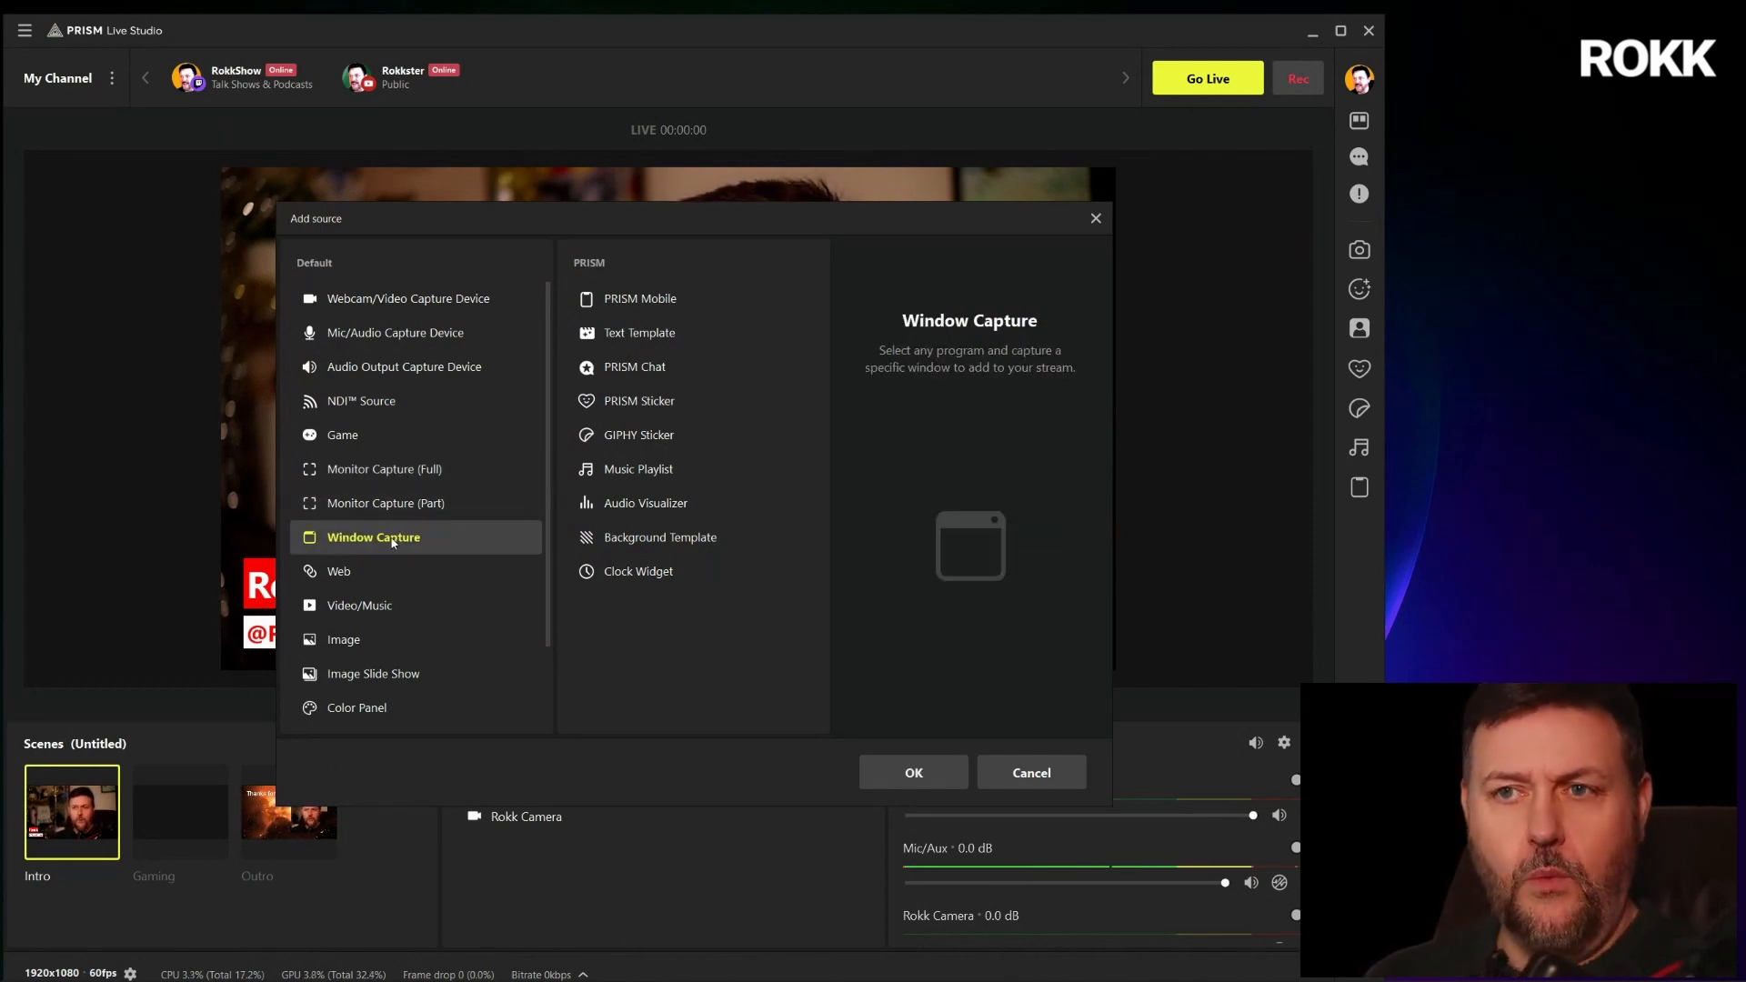
{"action": "left_click", "coordinate": [883, 788]}
{"action": "type", "text": "G"}
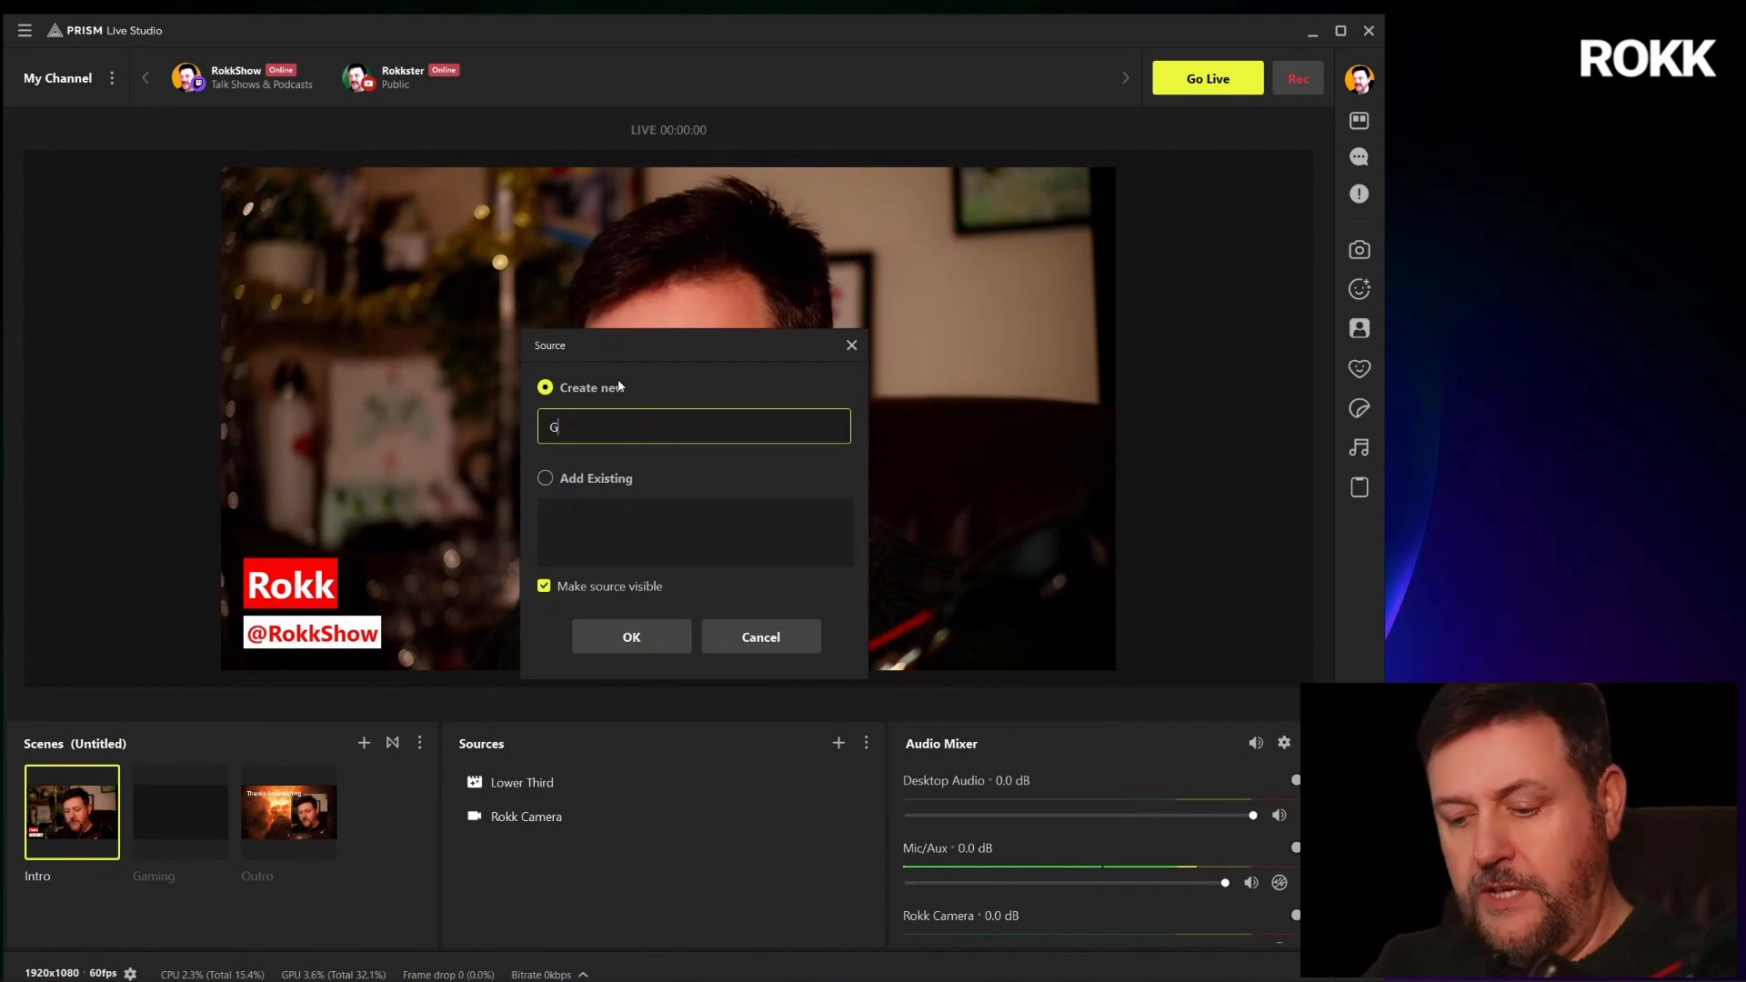
{"action": "type", "text": "ame Screen"}
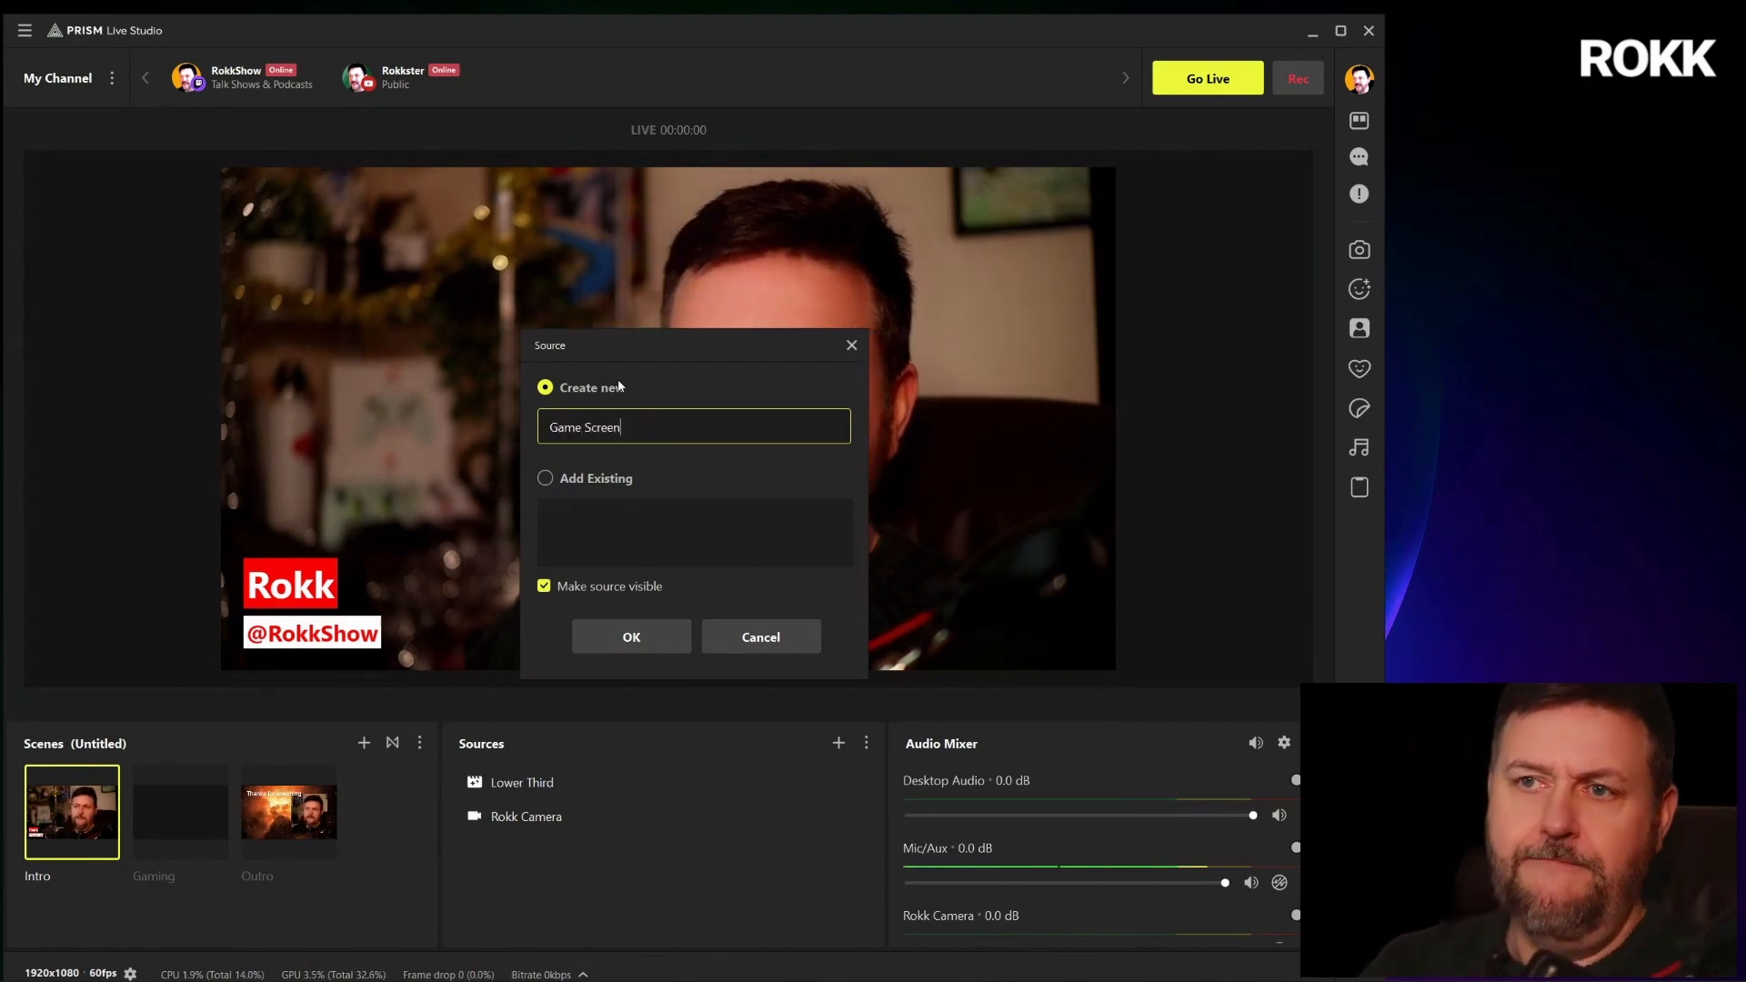
{"action": "left_click", "coordinate": [631, 637]}
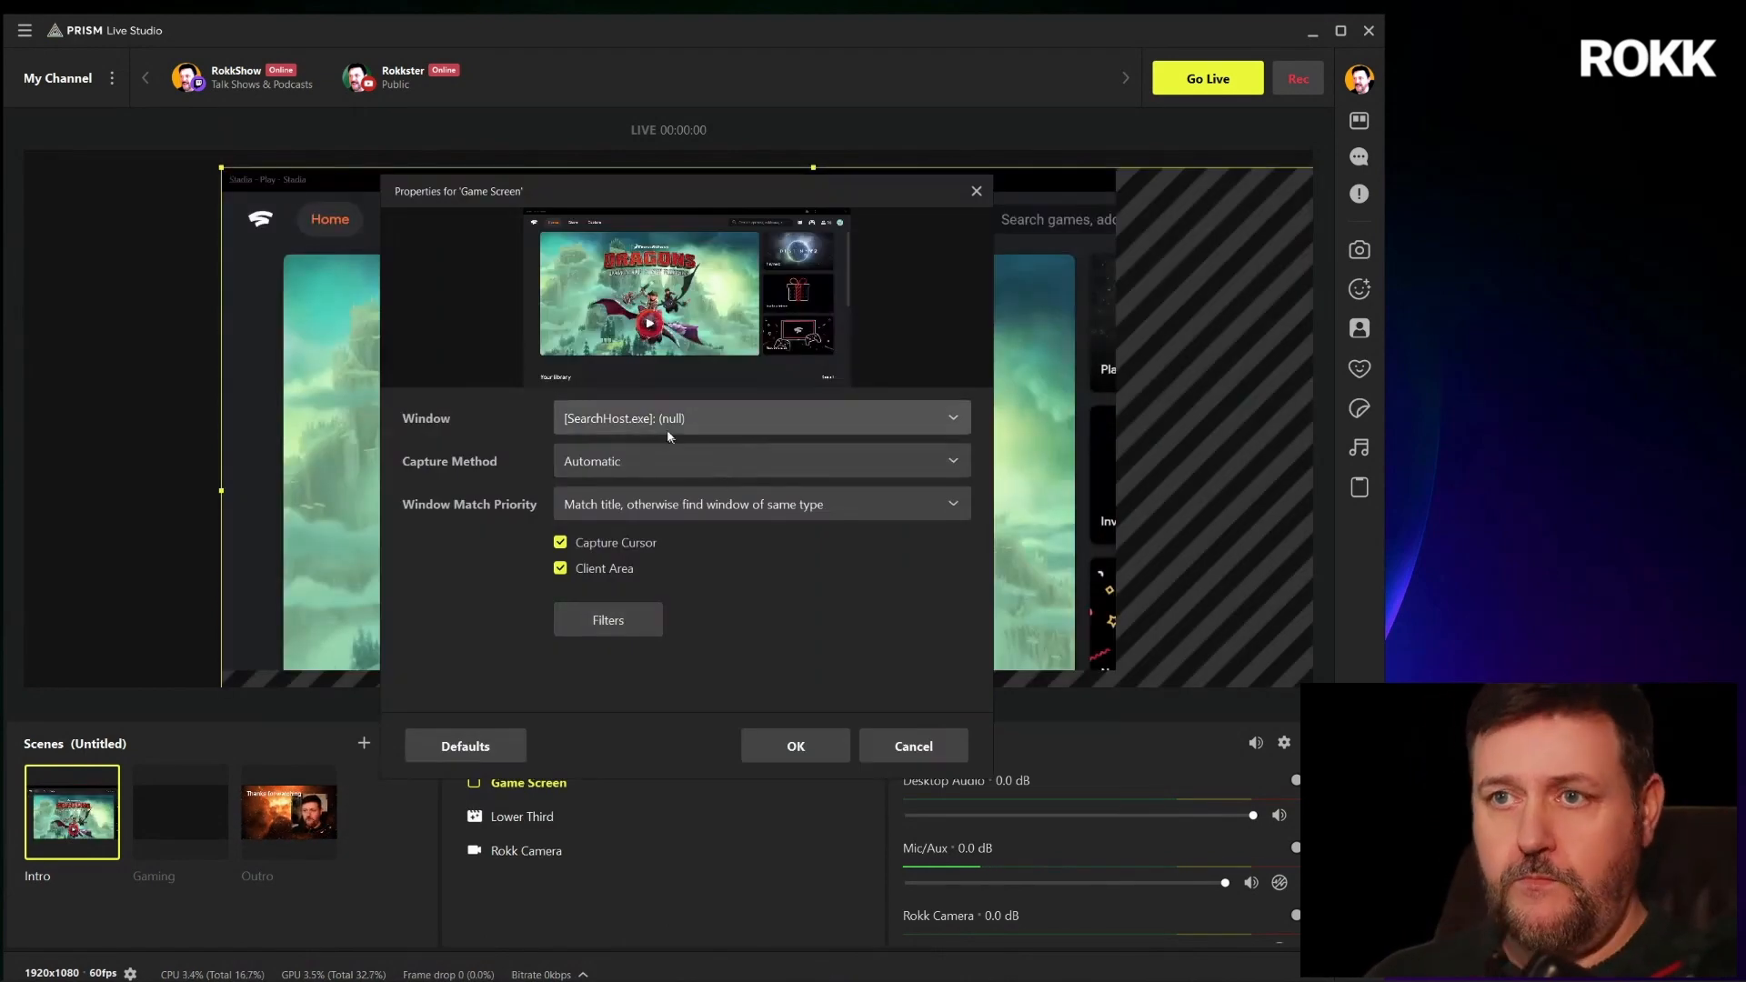
Set Game Screen to capture the Chrome window "Stadia - Play - Stadia" with cursor capture turned off
{"action": "left_click", "coordinate": [928, 426]}
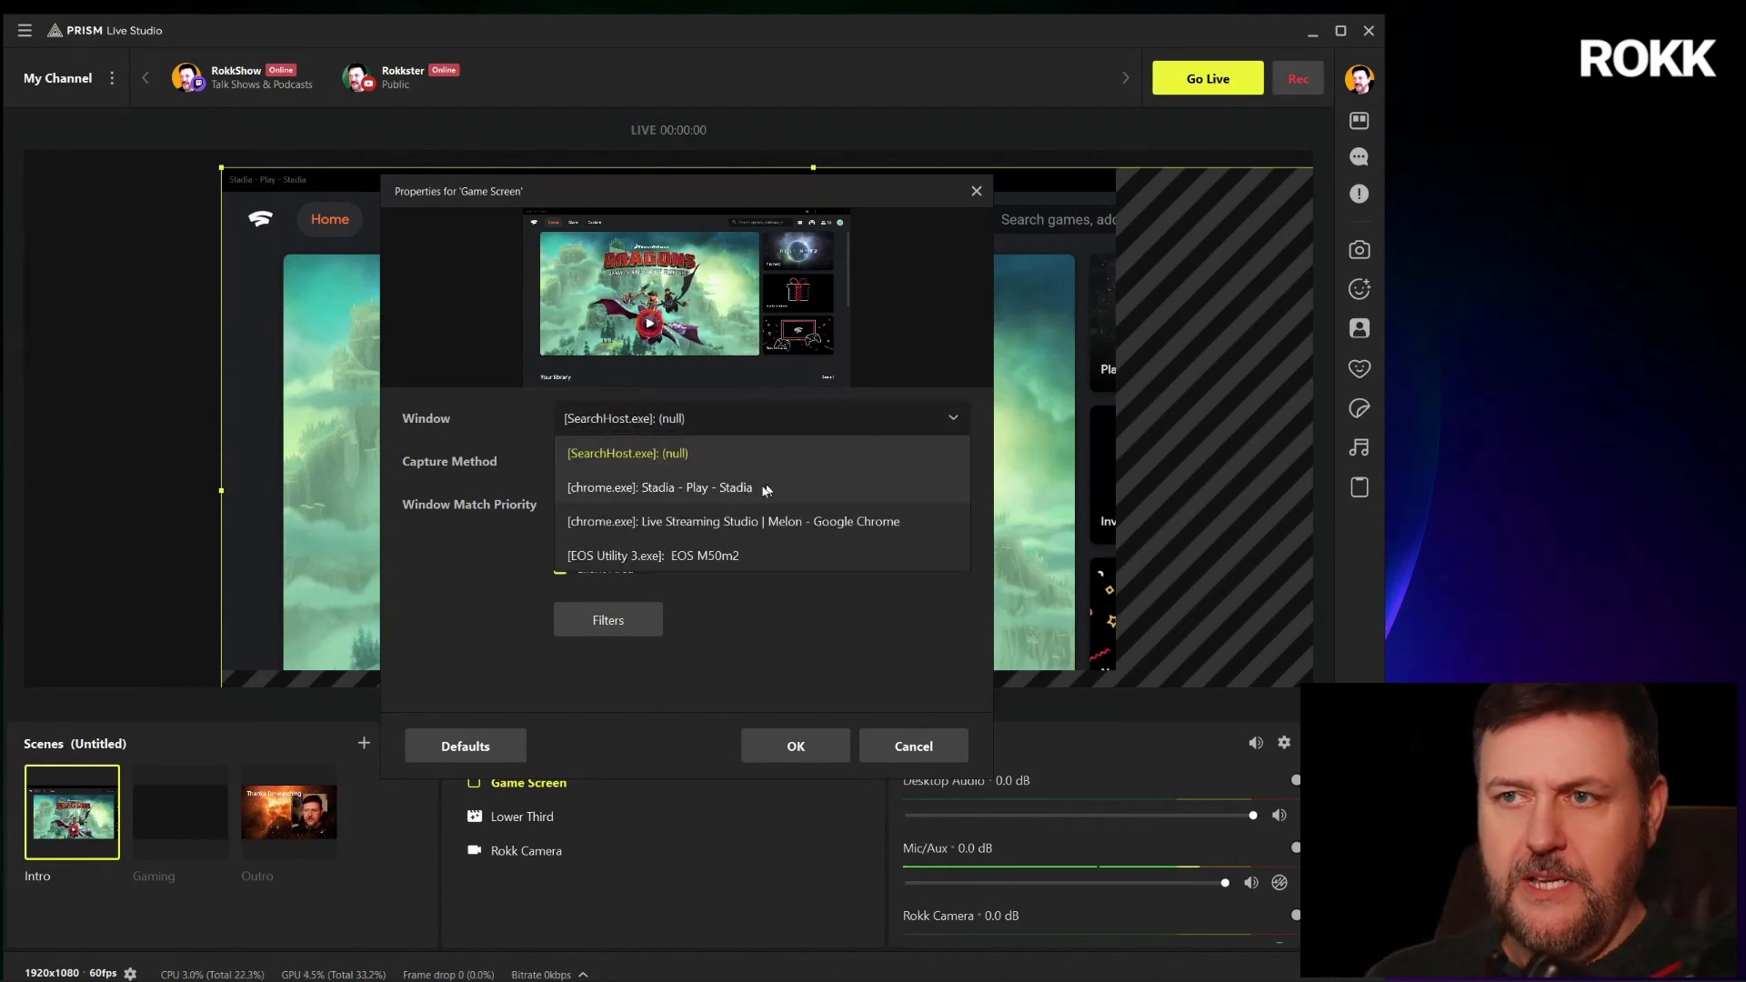
{"action": "left_click", "coordinate": [718, 495]}
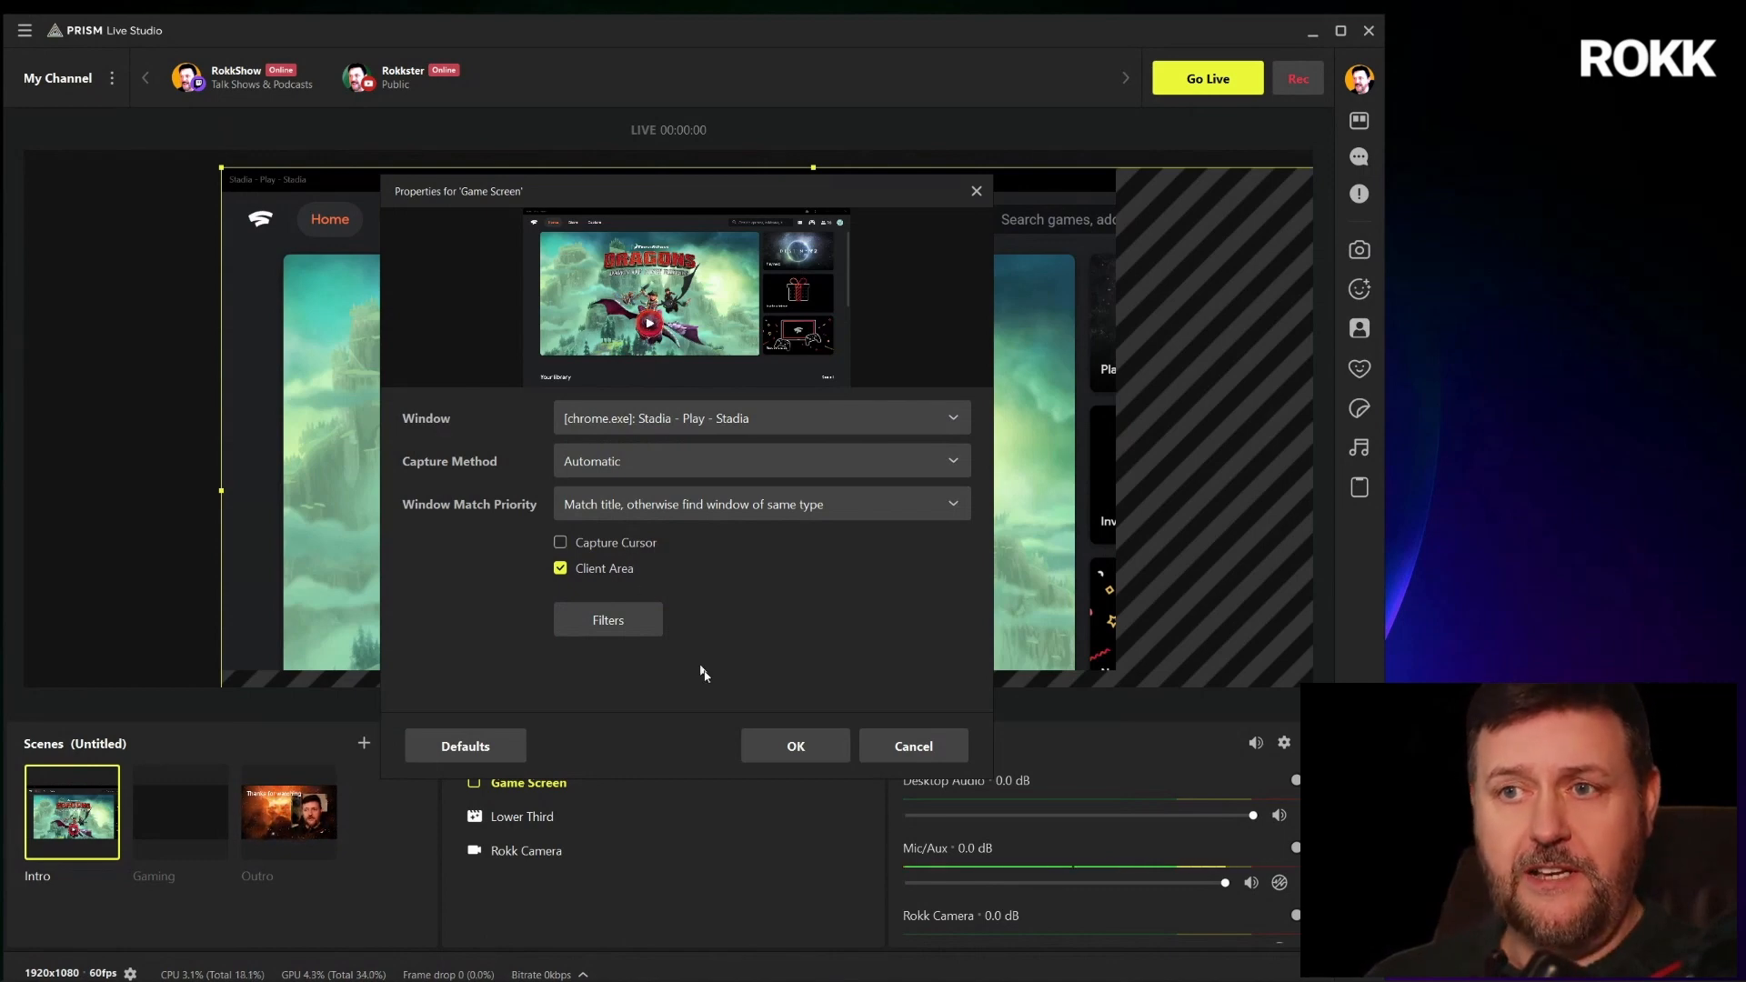
{"action": "left_click", "coordinate": [797, 746]}
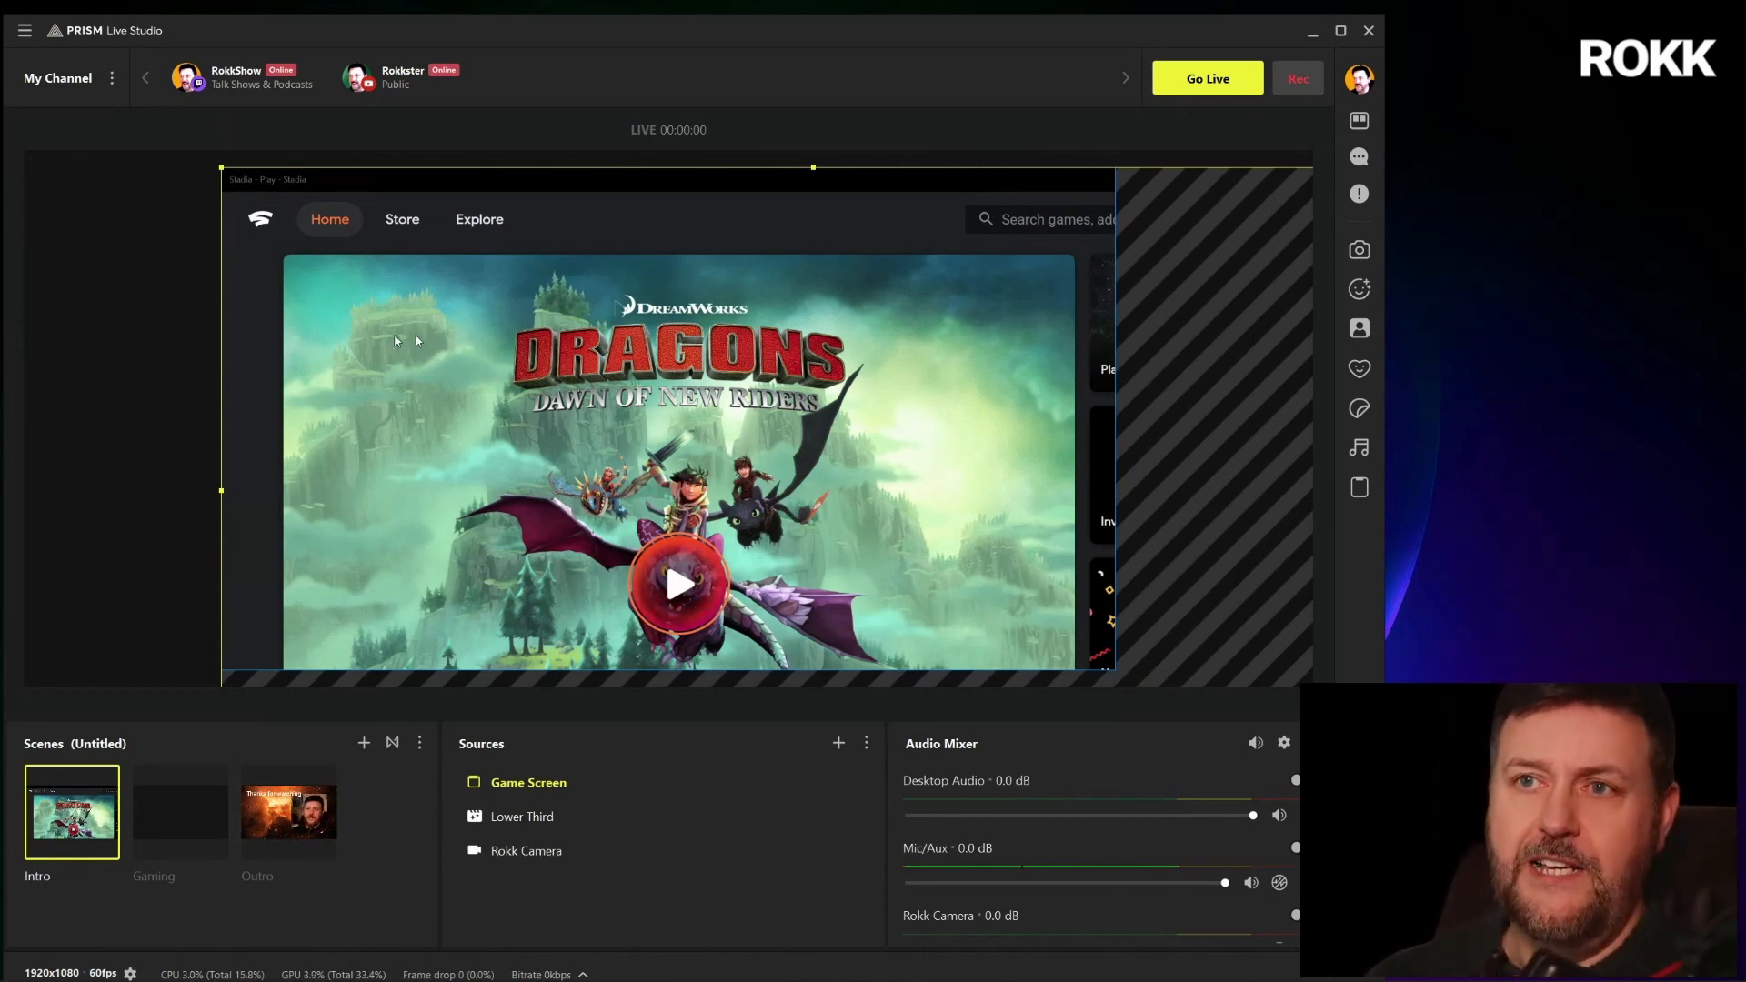
Fit the Game Screen source to the screen using its Transform options
{"action": "right_click", "coordinate": [479, 320]}
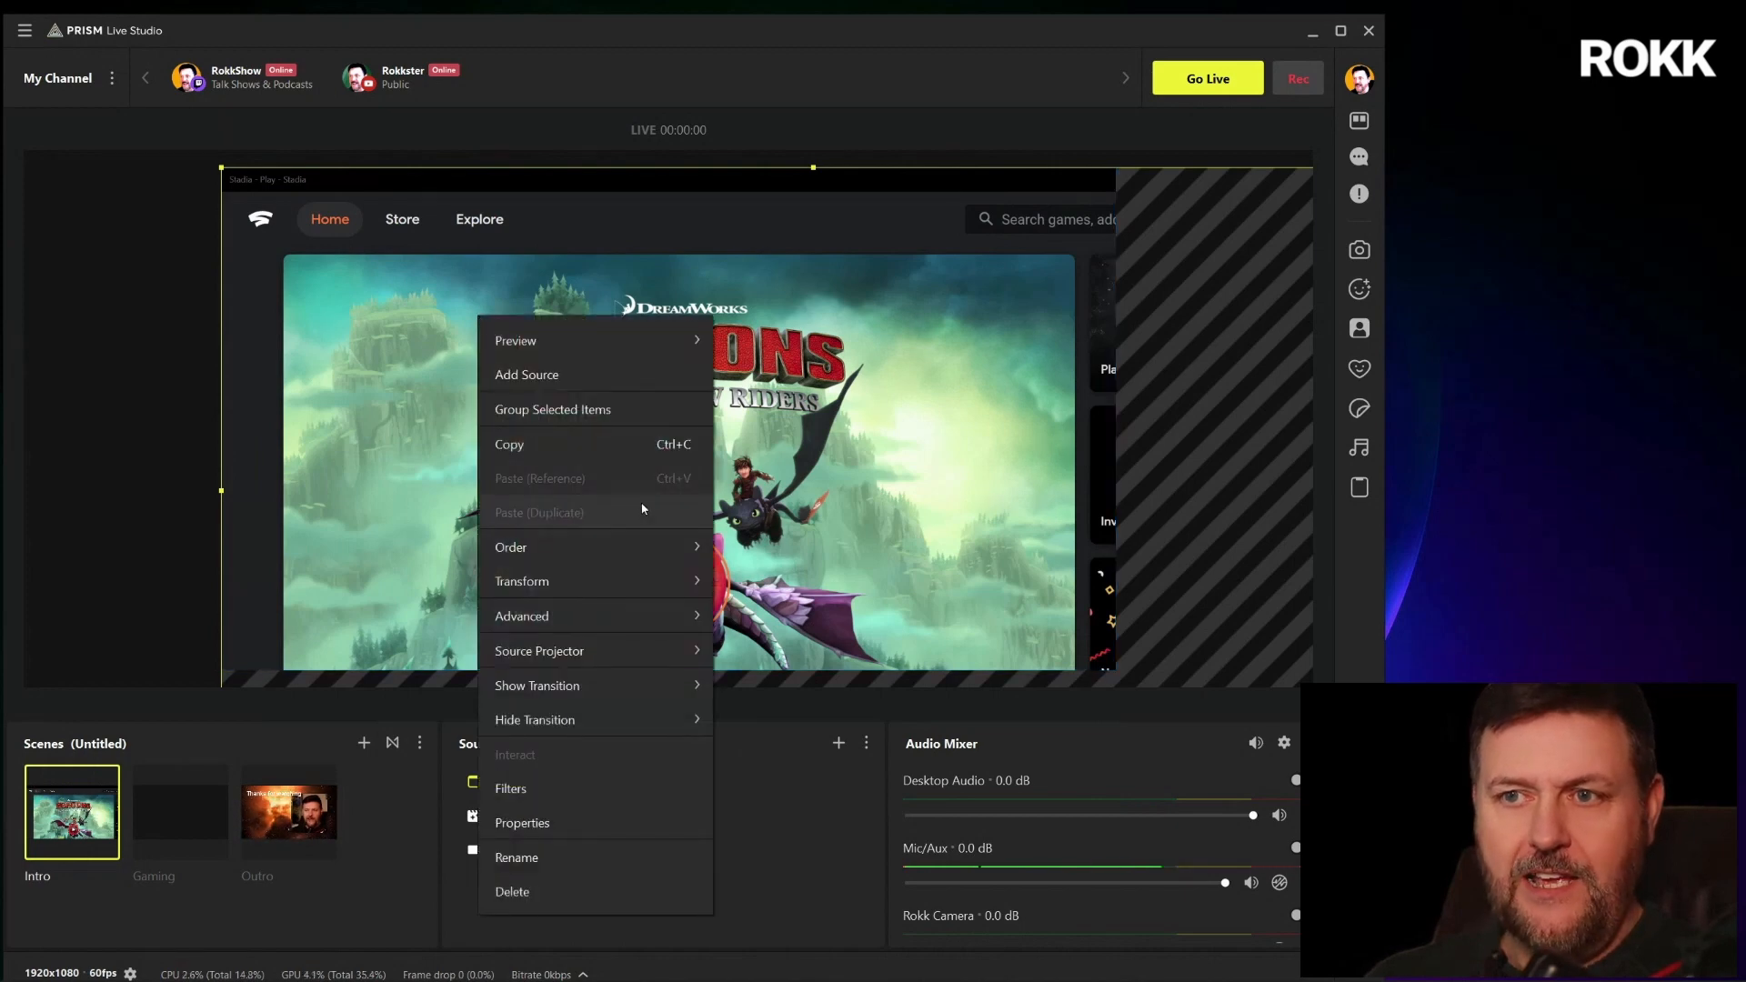
{"action": "mouse_move", "coordinate": [637, 582]}
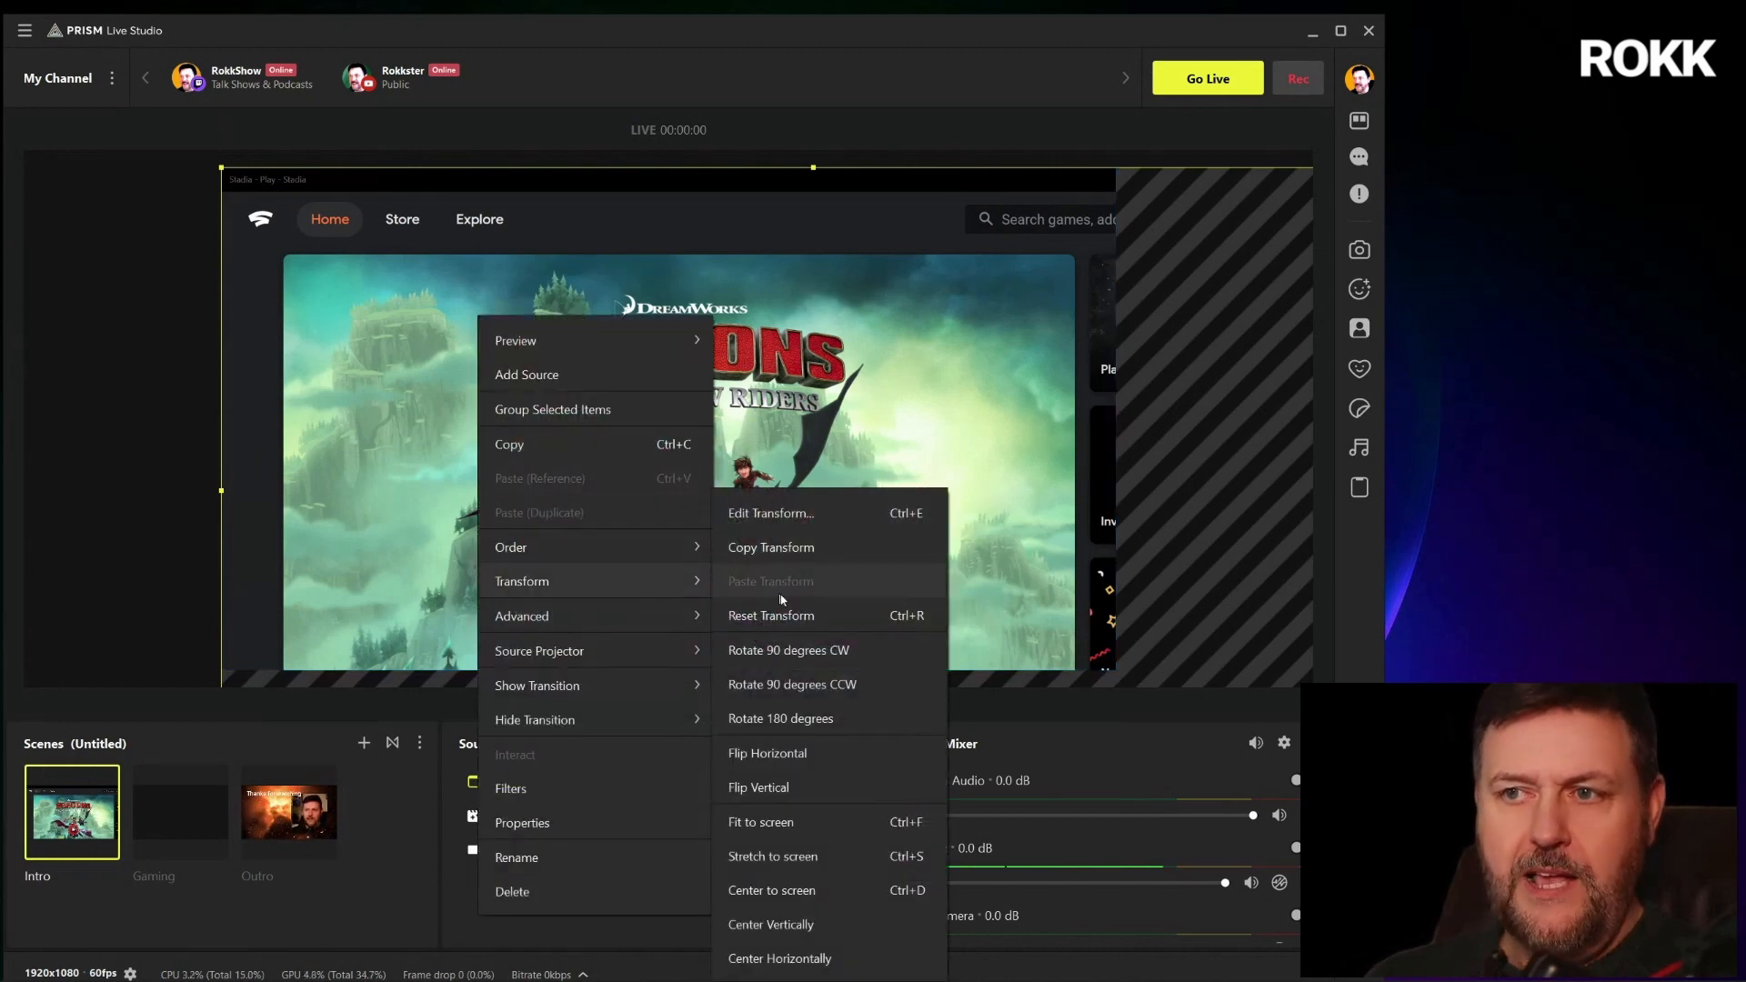
{"action": "left_click", "coordinate": [897, 830]}
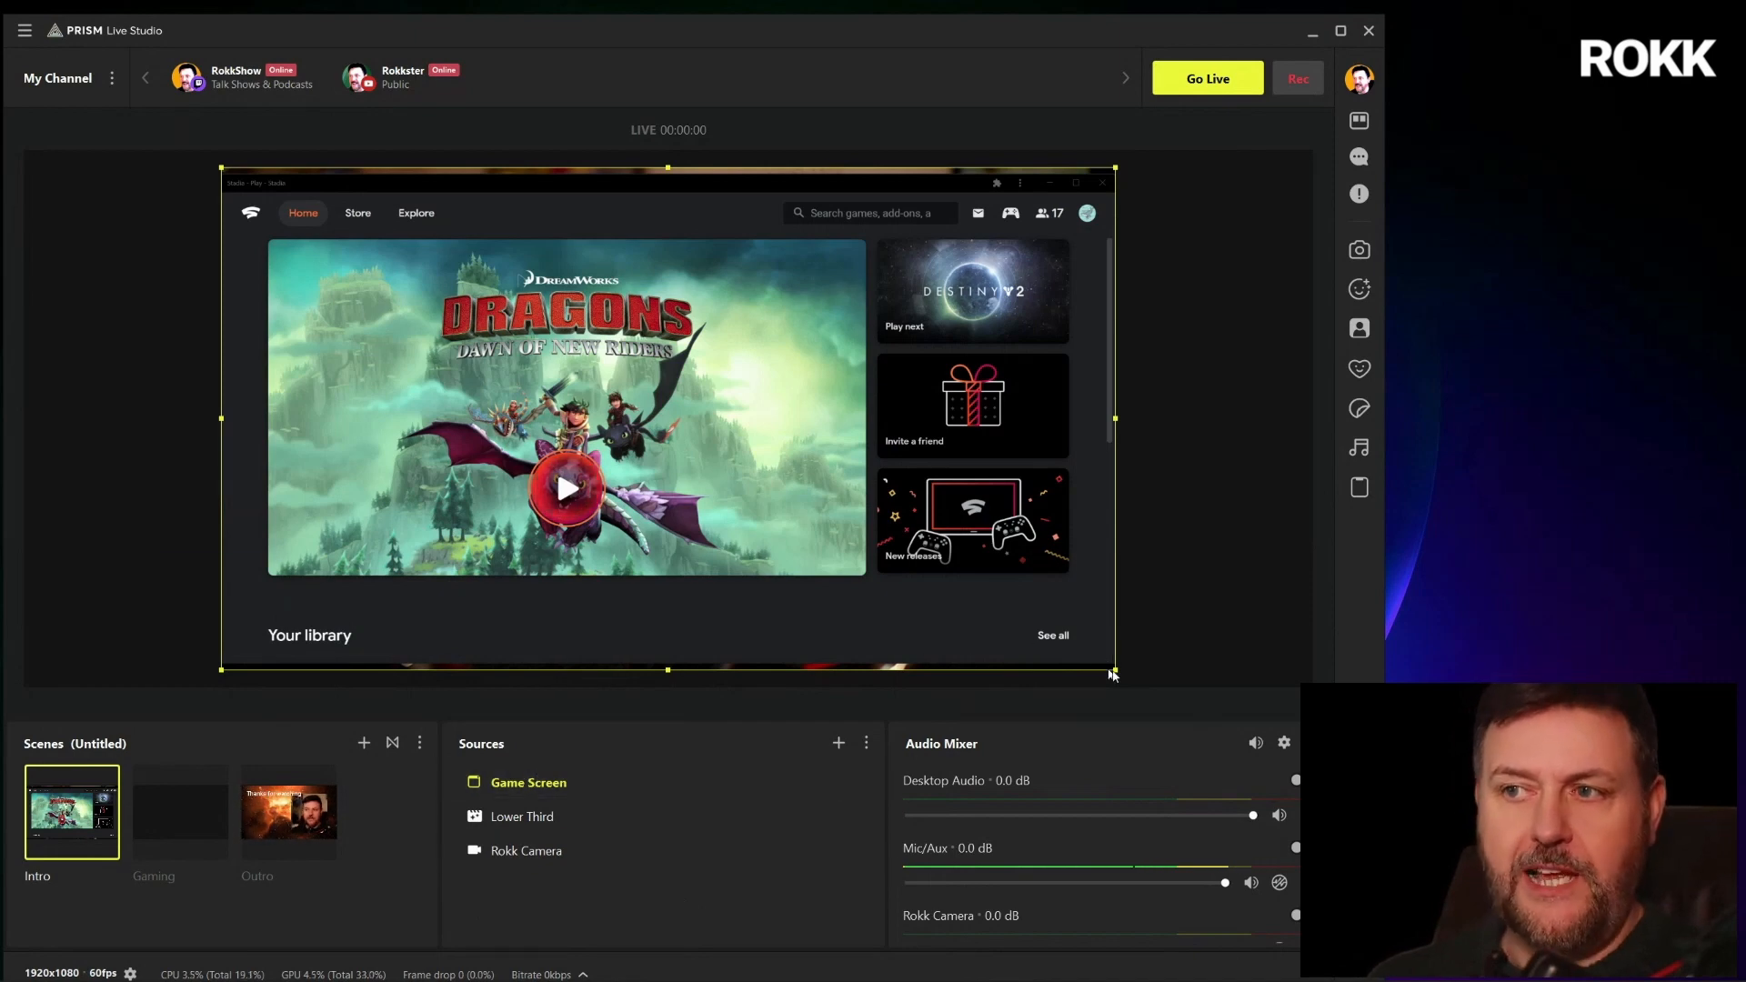
Shrink the Game Screen source to about two fifths of the canvas width and place it in the canvas's upper-left corner
{"action": "left_click_drag", "start_coordinate": [1117, 674], "coordinate": [488, 350]}
{"action": "mouse_move", "coordinate": [377, 259]}
{"action": "left_mouse_down"}
{"action": "mouse_move", "coordinate": [428, 306]}
{"action": "mouse_move", "coordinate": [407, 275]}
{"action": "left_mouse_up"}
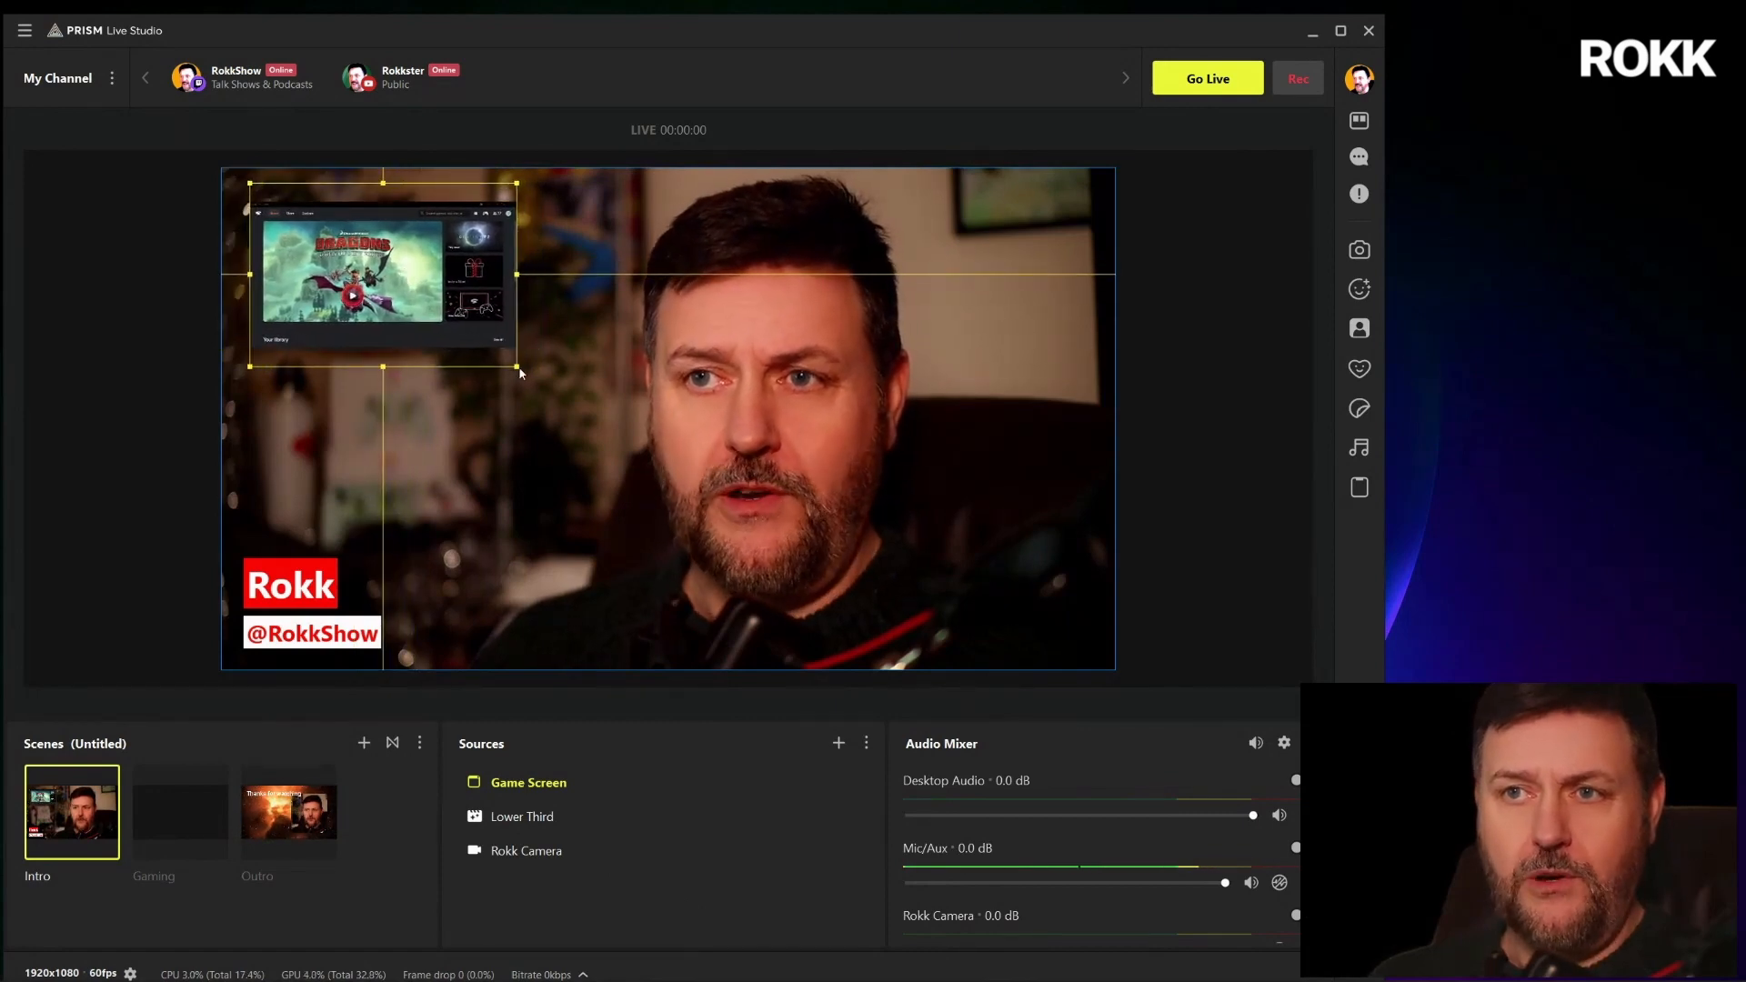
{"action": "left_click_drag", "start_coordinate": [530, 378], "coordinate": [615, 421]}
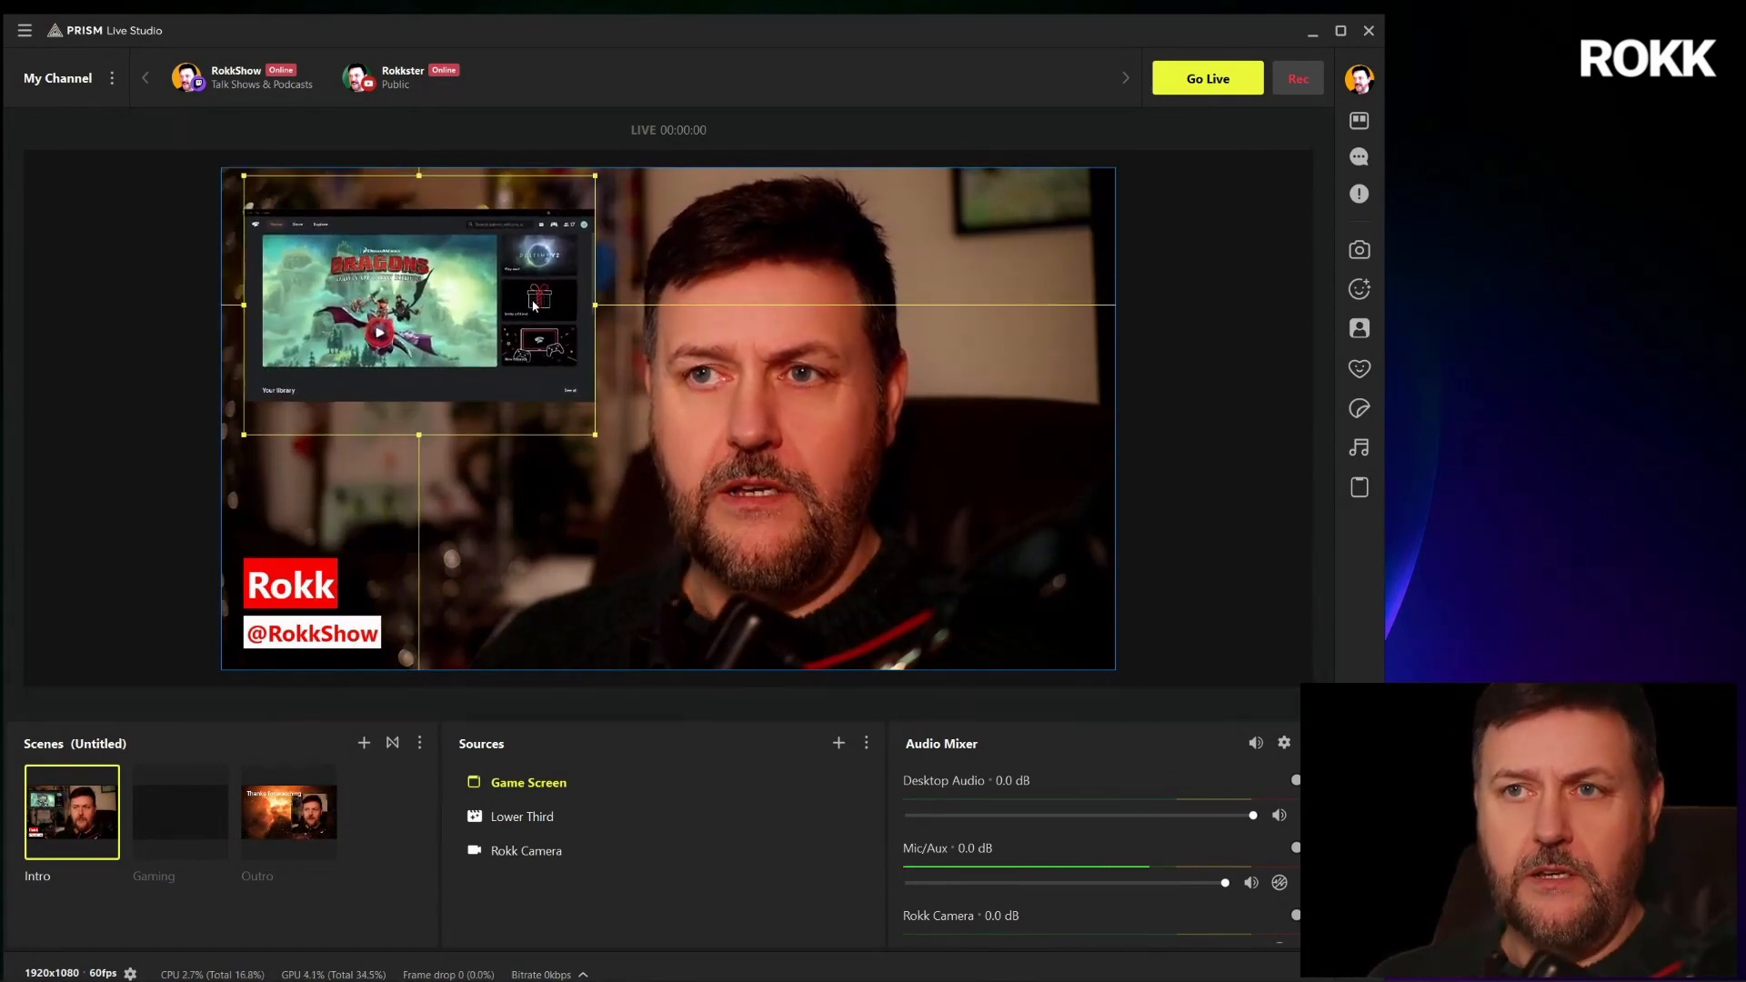
{"action": "left_click_drag", "start_coordinate": [565, 327], "coordinate": [563, 312]}
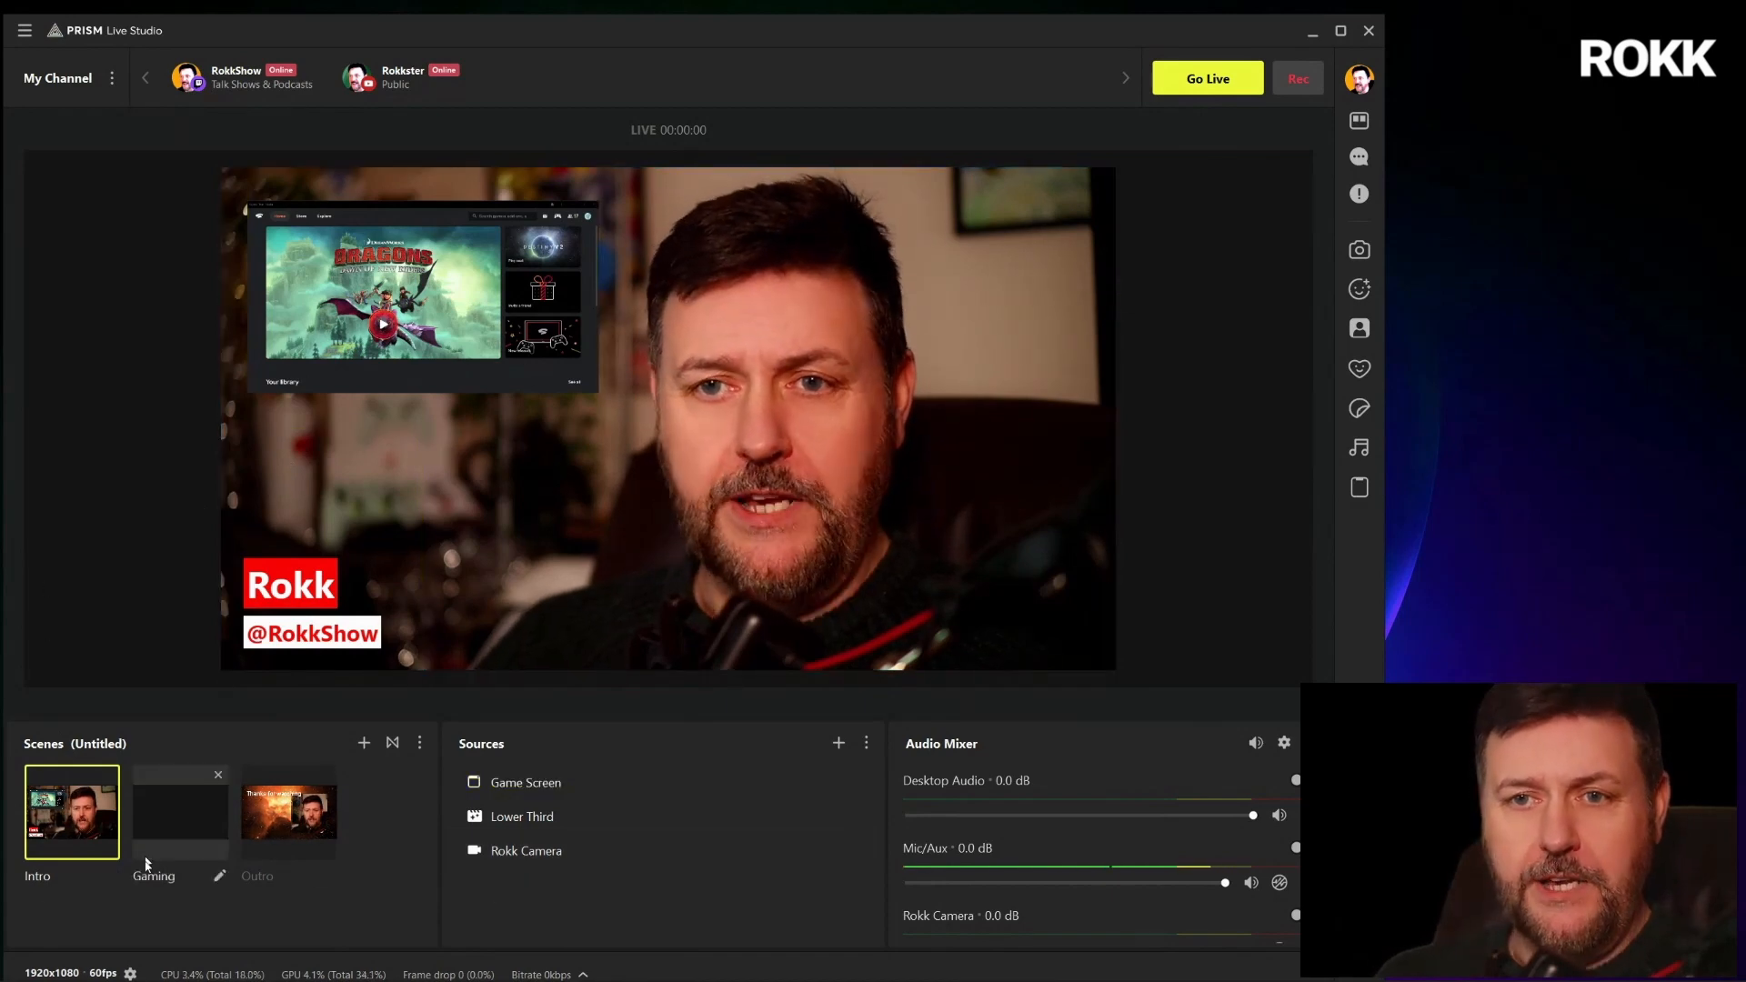
Add the existing webcam source "Rokk Camera" to the Gaming scene
{"action": "left_click", "coordinate": [181, 817]}
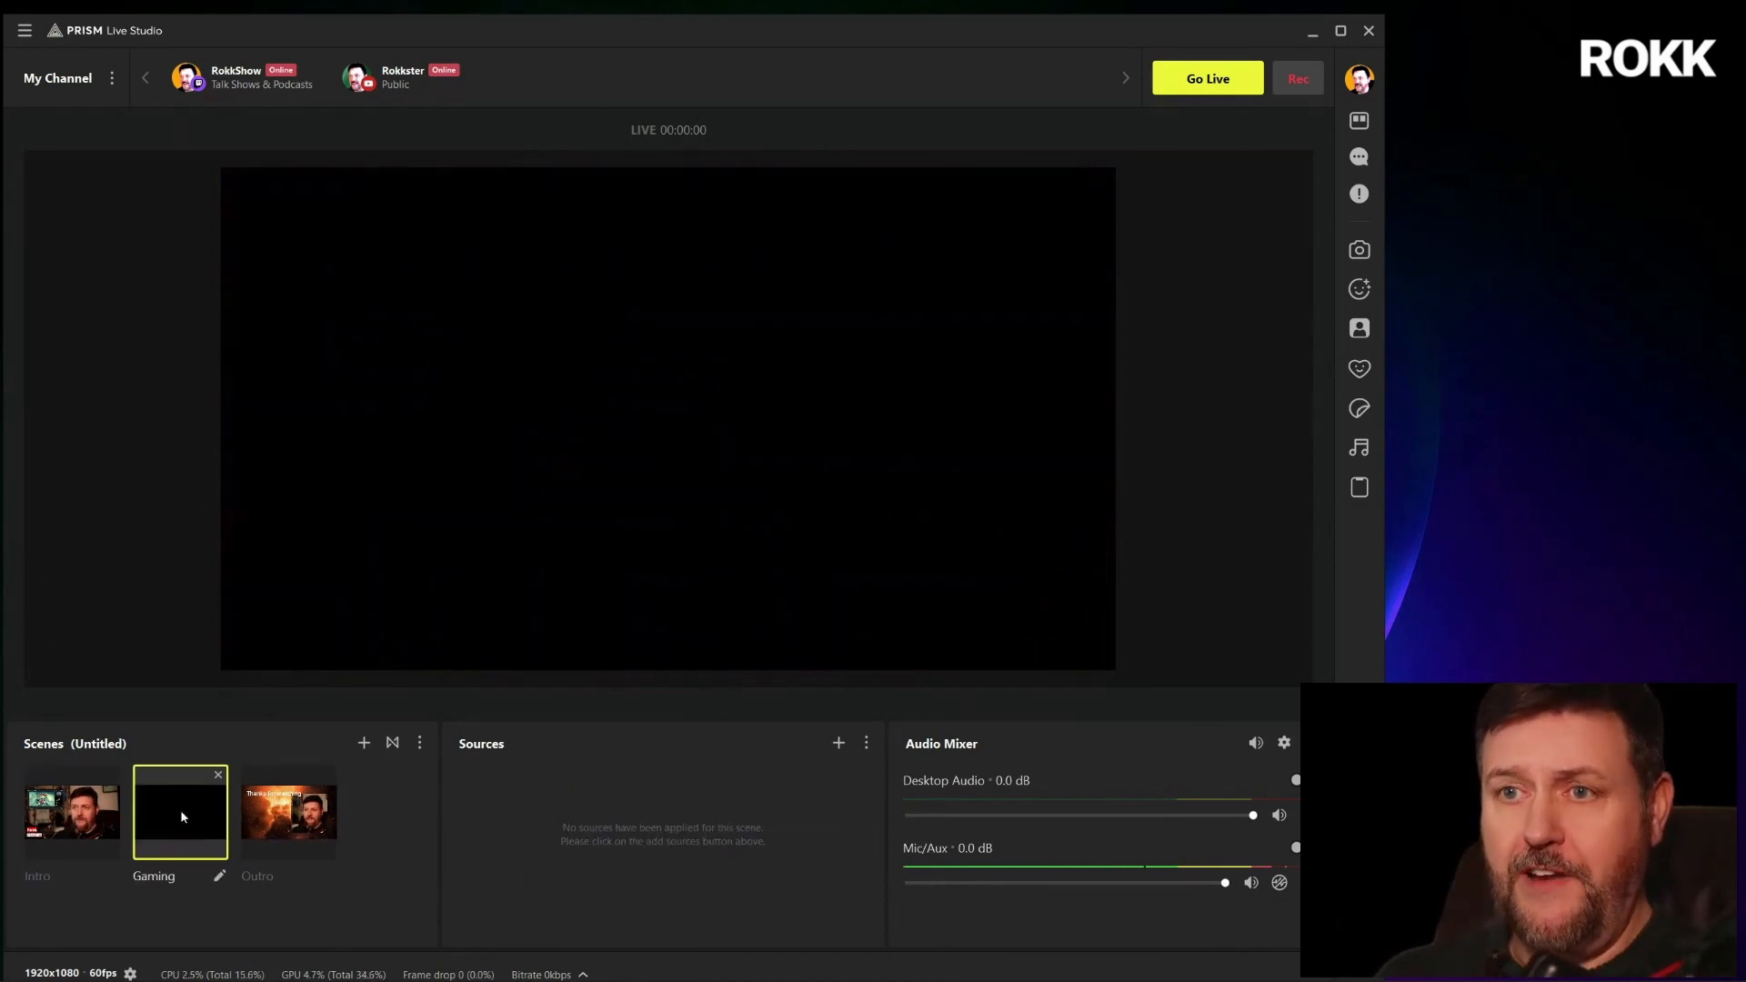
{"action": "left_click", "coordinate": [837, 744]}
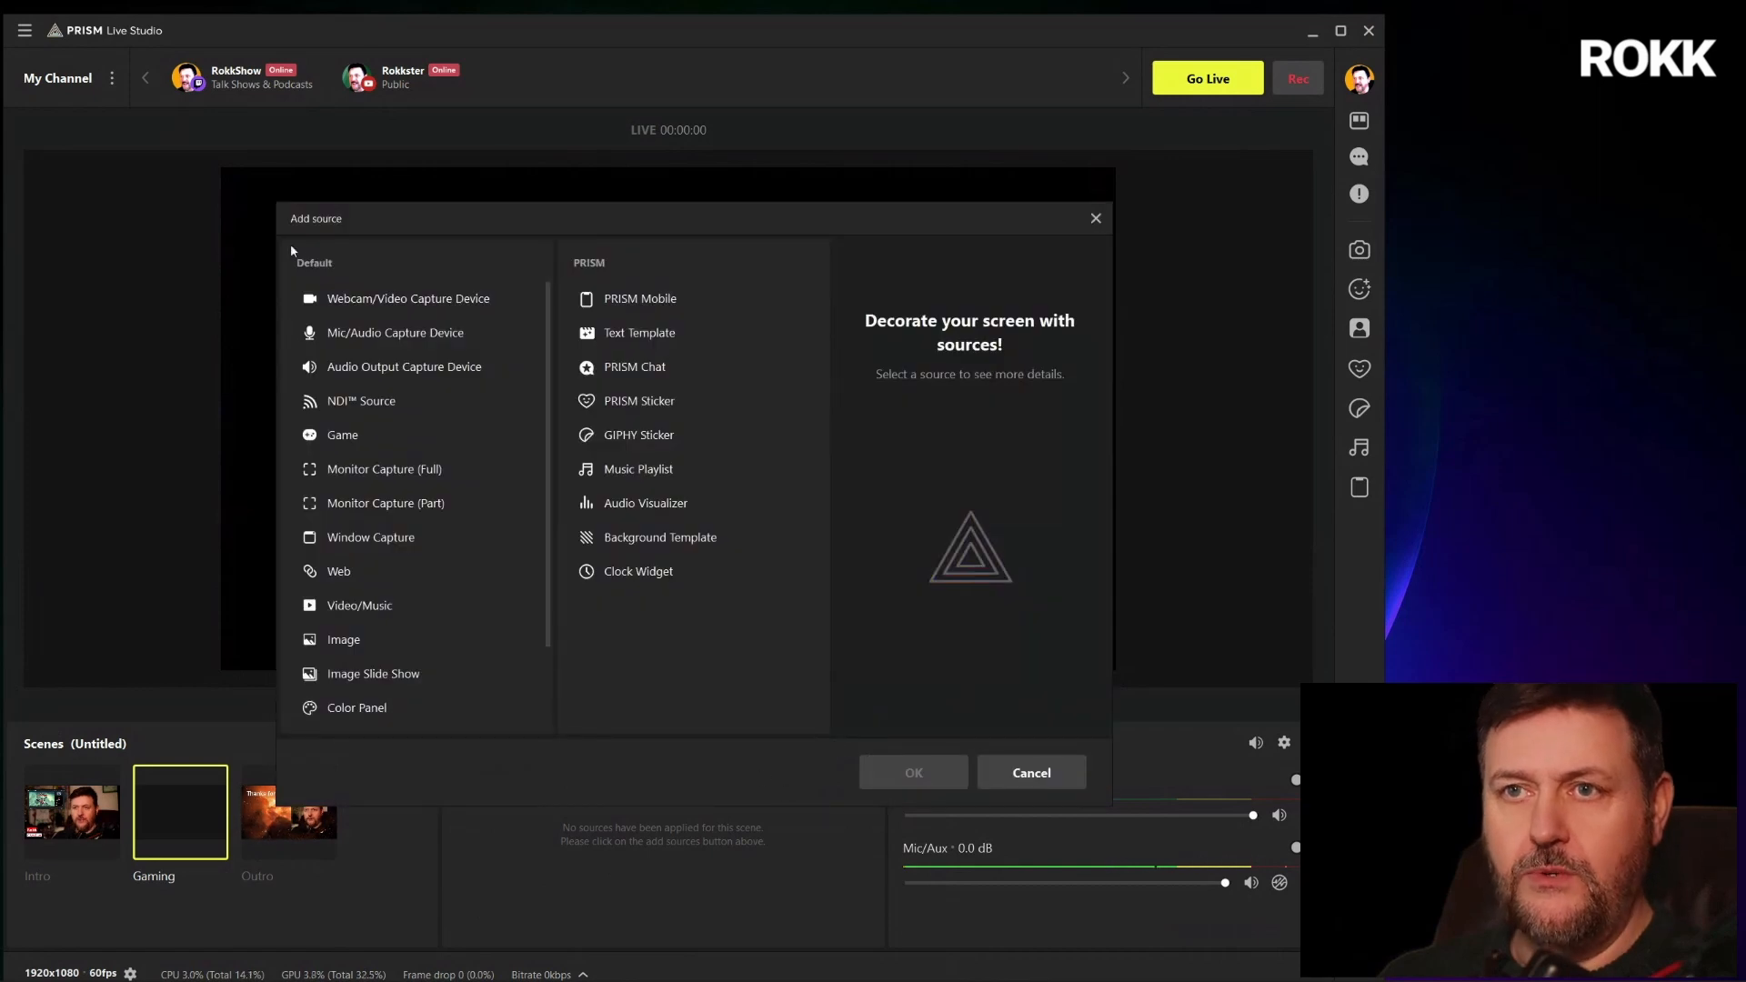
{"action": "left_click", "coordinate": [414, 298]}
{"action": "left_click", "coordinate": [930, 784]}
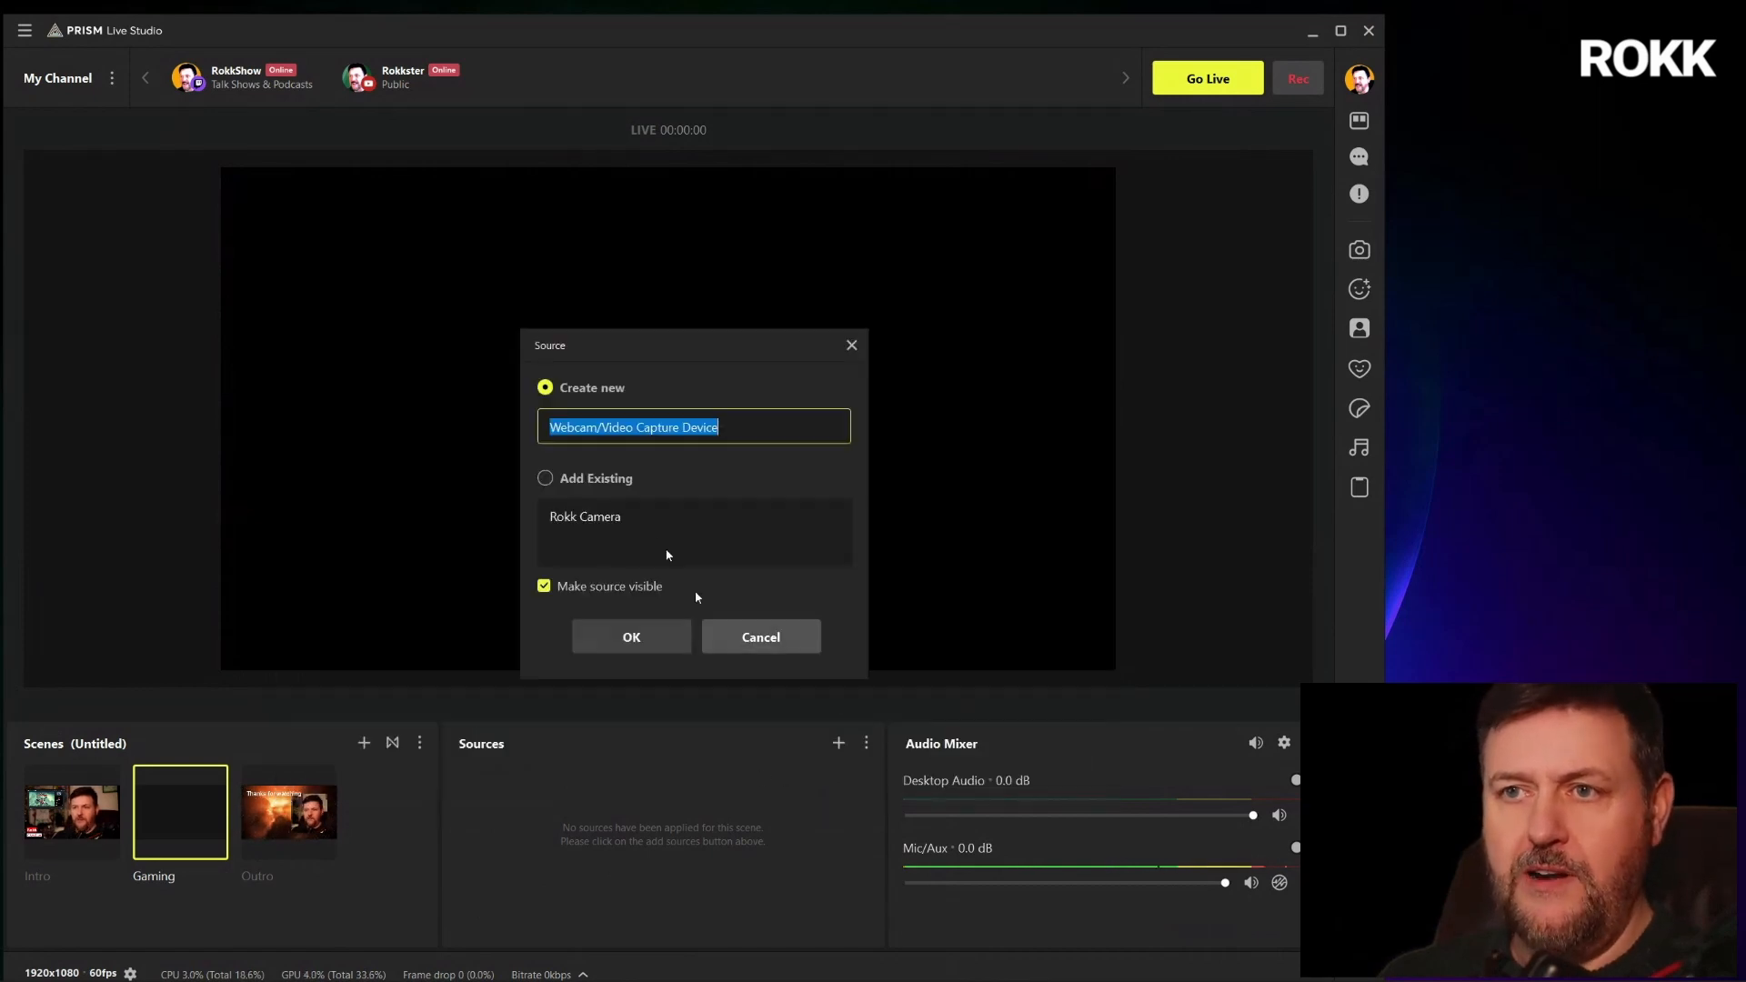
{"action": "left_click", "coordinate": [544, 480]}
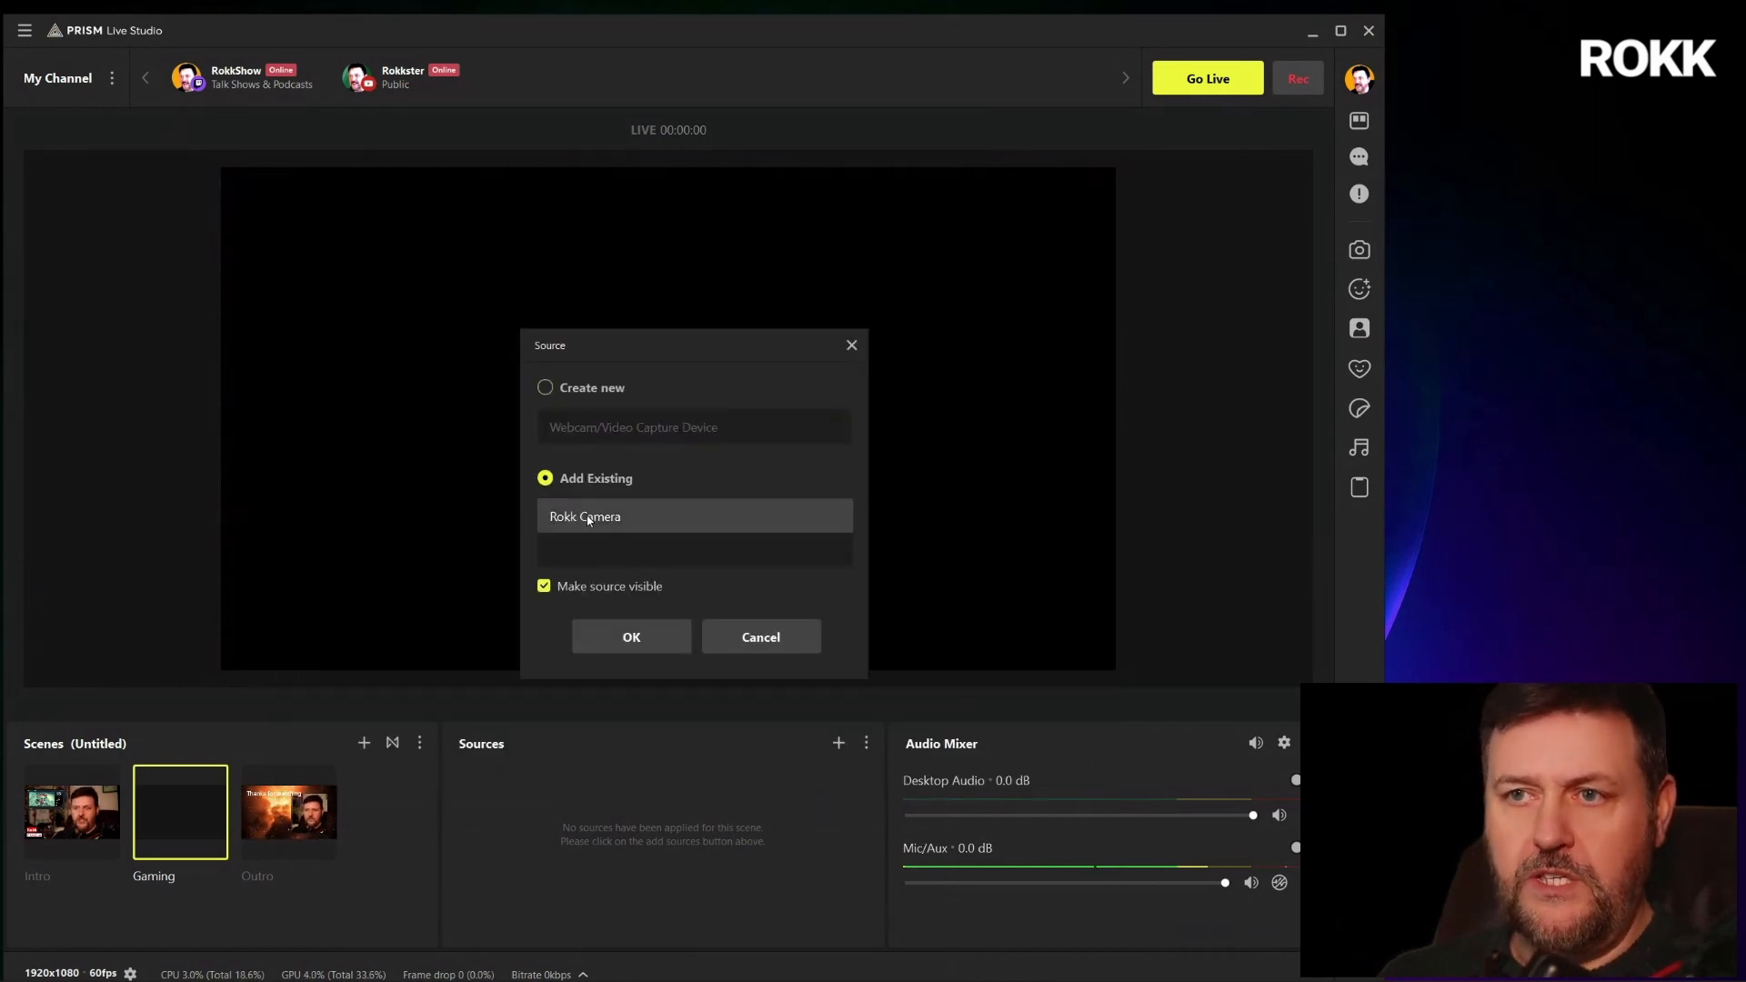
{"action": "left_click", "coordinate": [671, 652]}
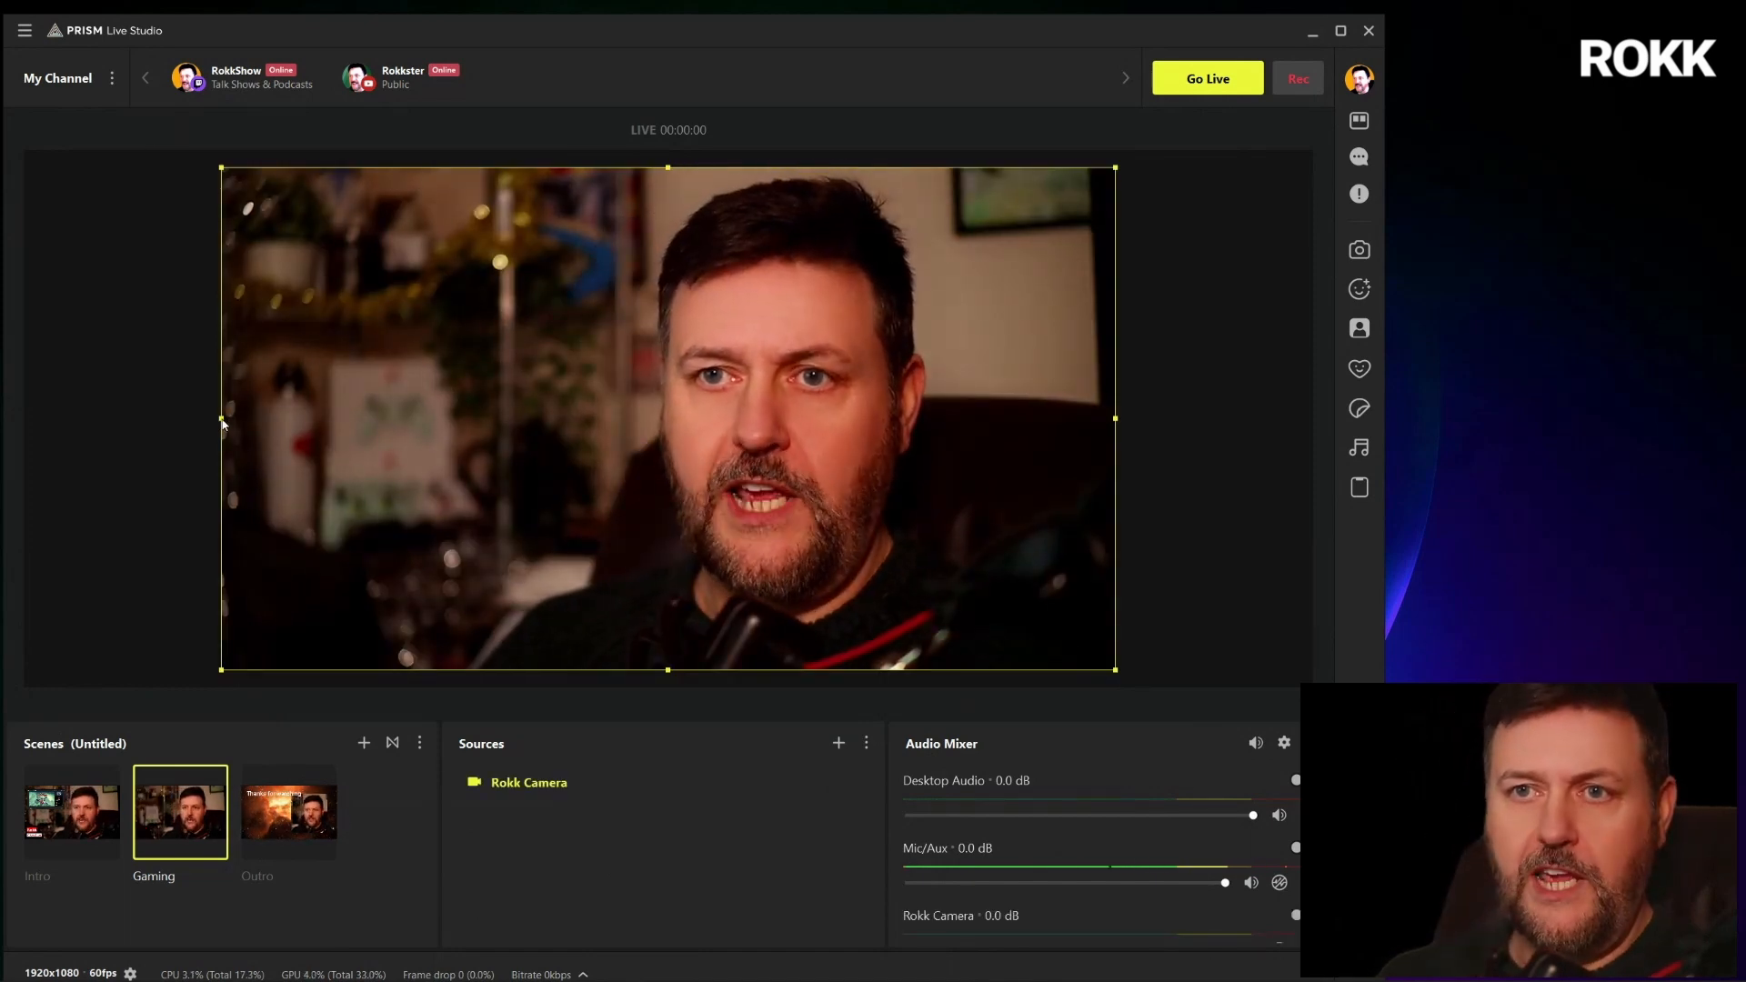
Crop both sides of the camera image and place it as a small picture in the Gaming scene's lower-right corner
{"action": "left_click_drag", "start_coordinate": [223, 422], "coordinate": [506, 418]}
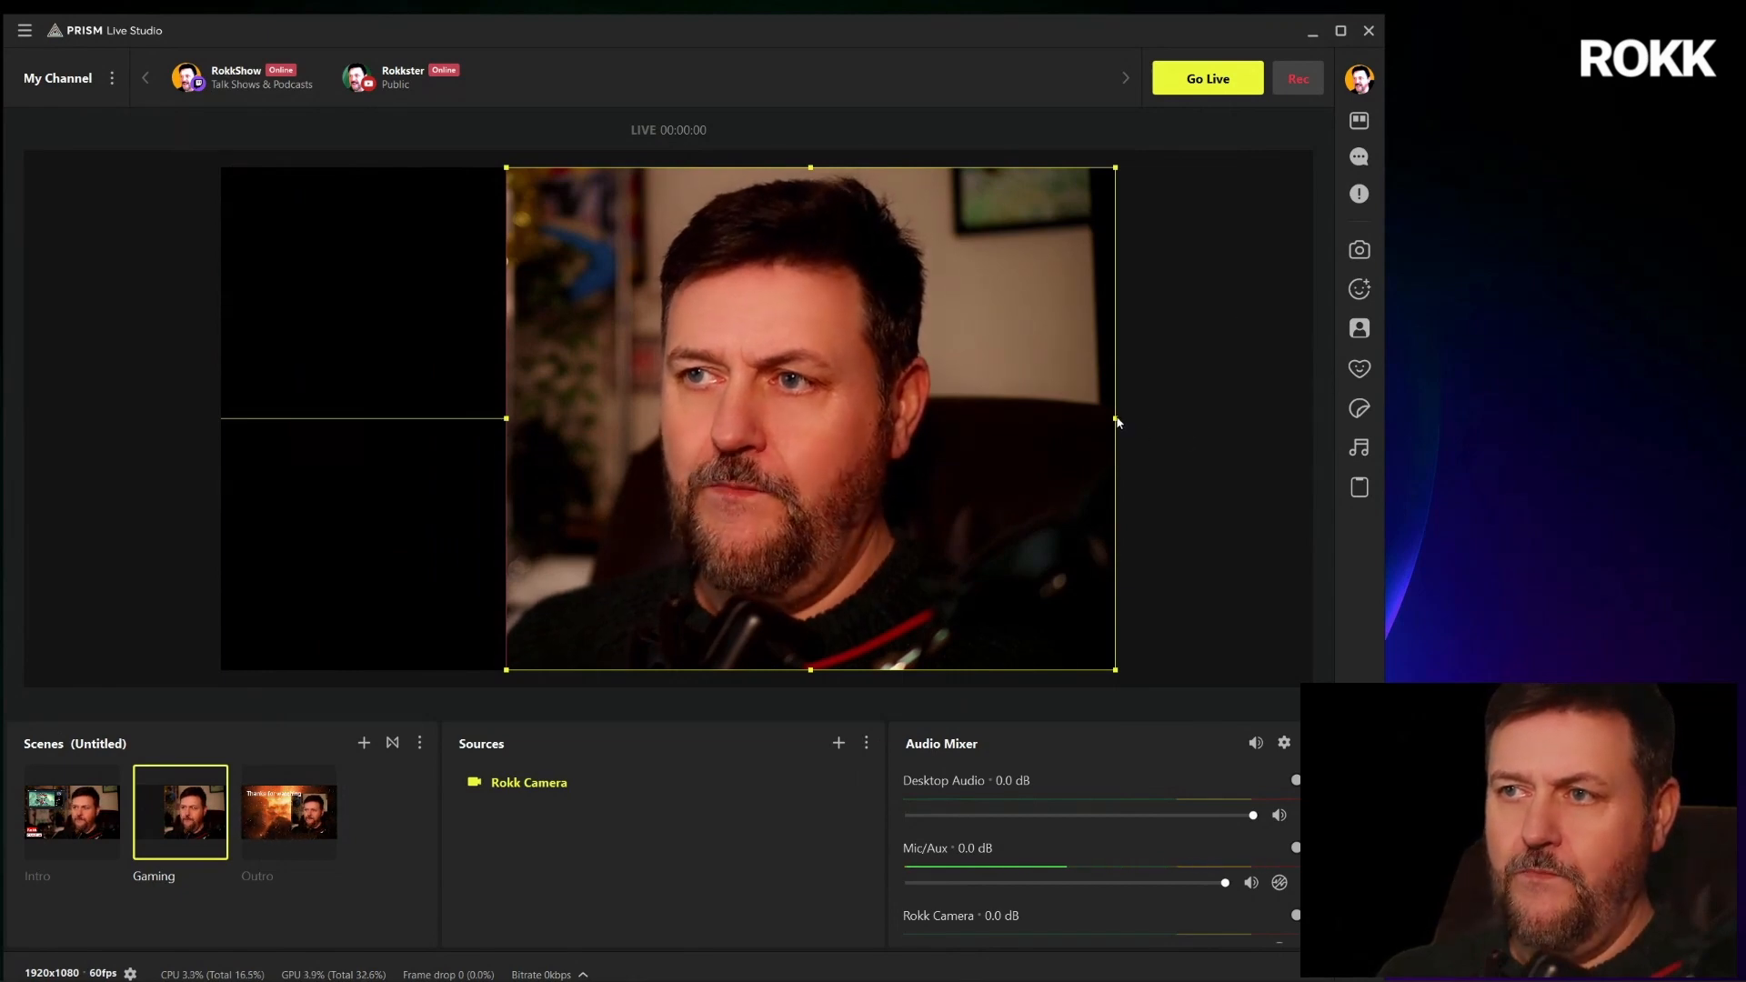
{"action": "left_click_drag", "start_coordinate": [1119, 421], "coordinate": [978, 420]}
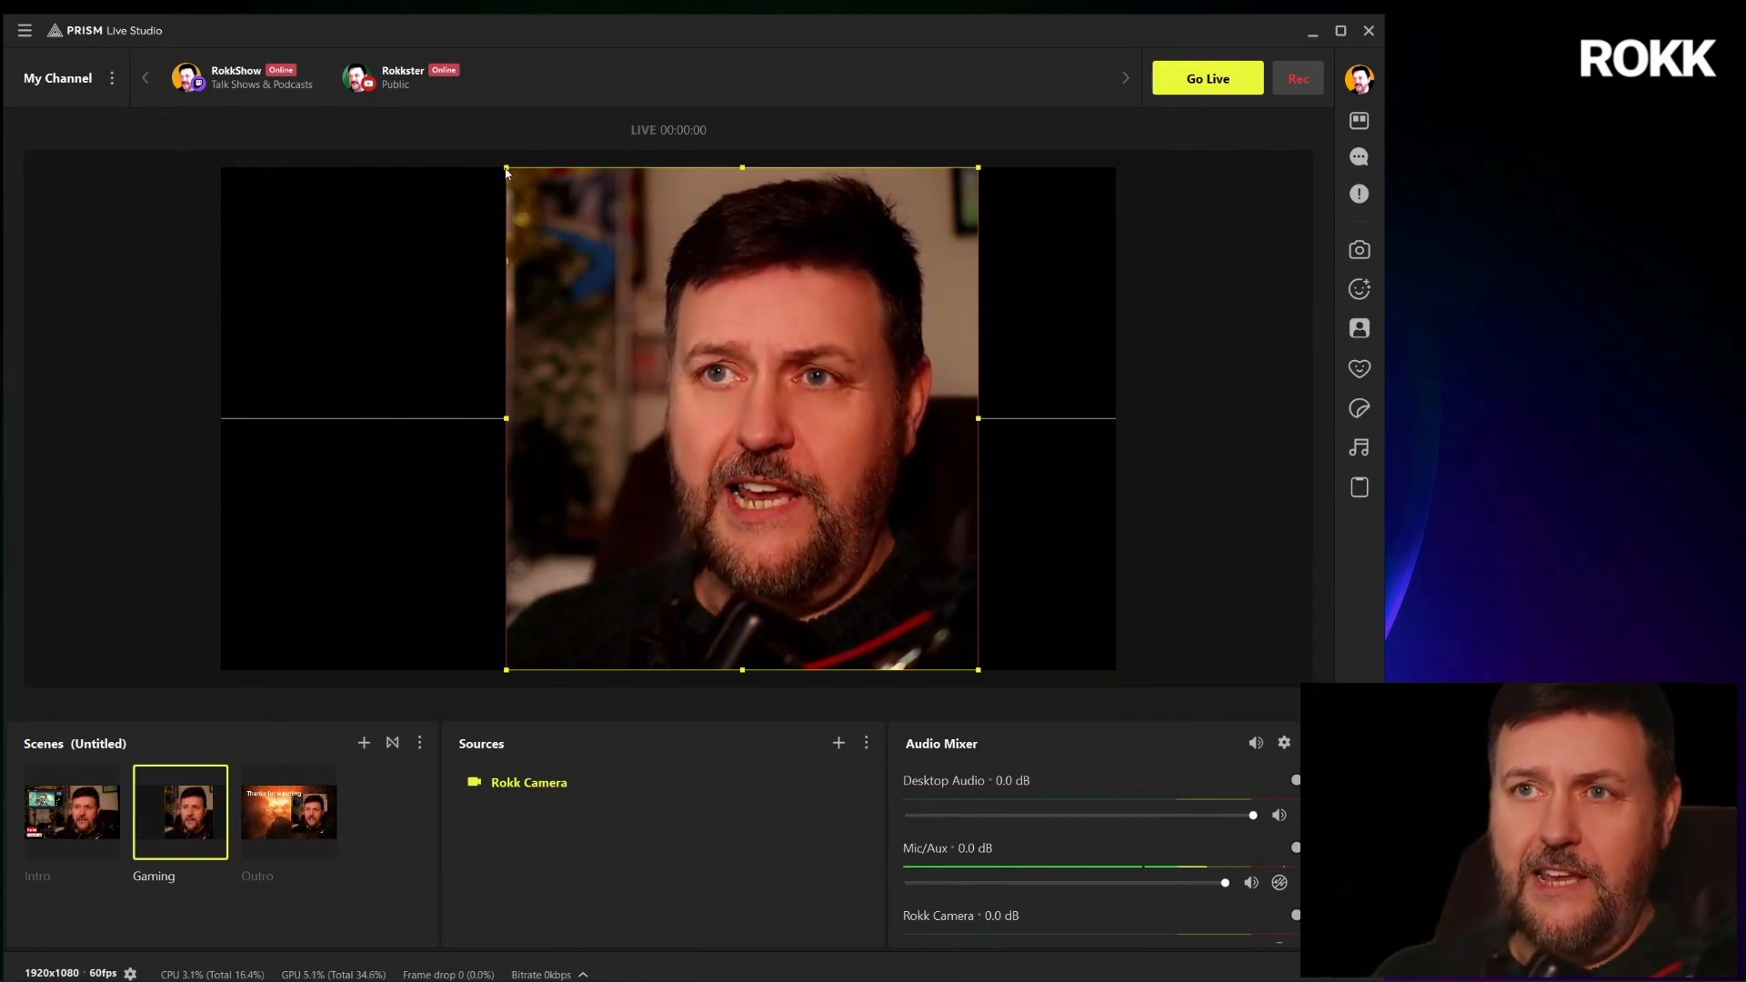
{"action": "left_click_drag", "start_coordinate": [506, 171], "coordinate": [822, 503]}
{"action": "left_click_drag", "start_coordinate": [927, 585], "coordinate": [1039, 577]}
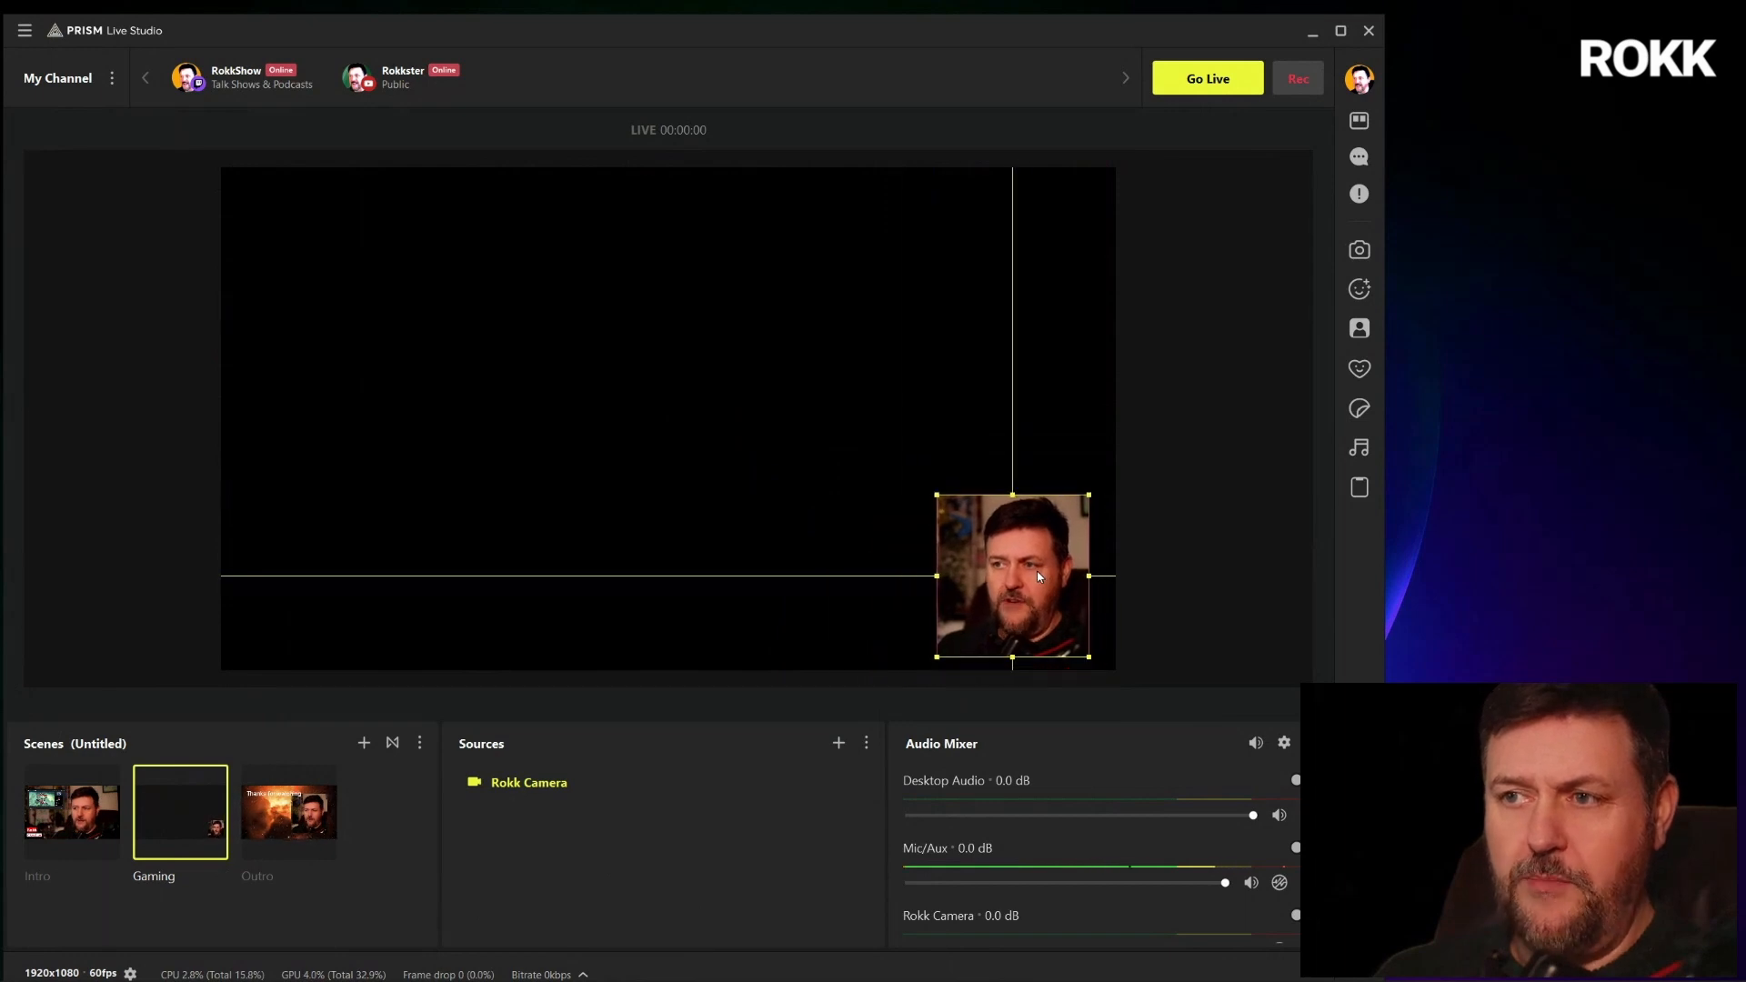
{"action": "left_click", "coordinate": [635, 933]}
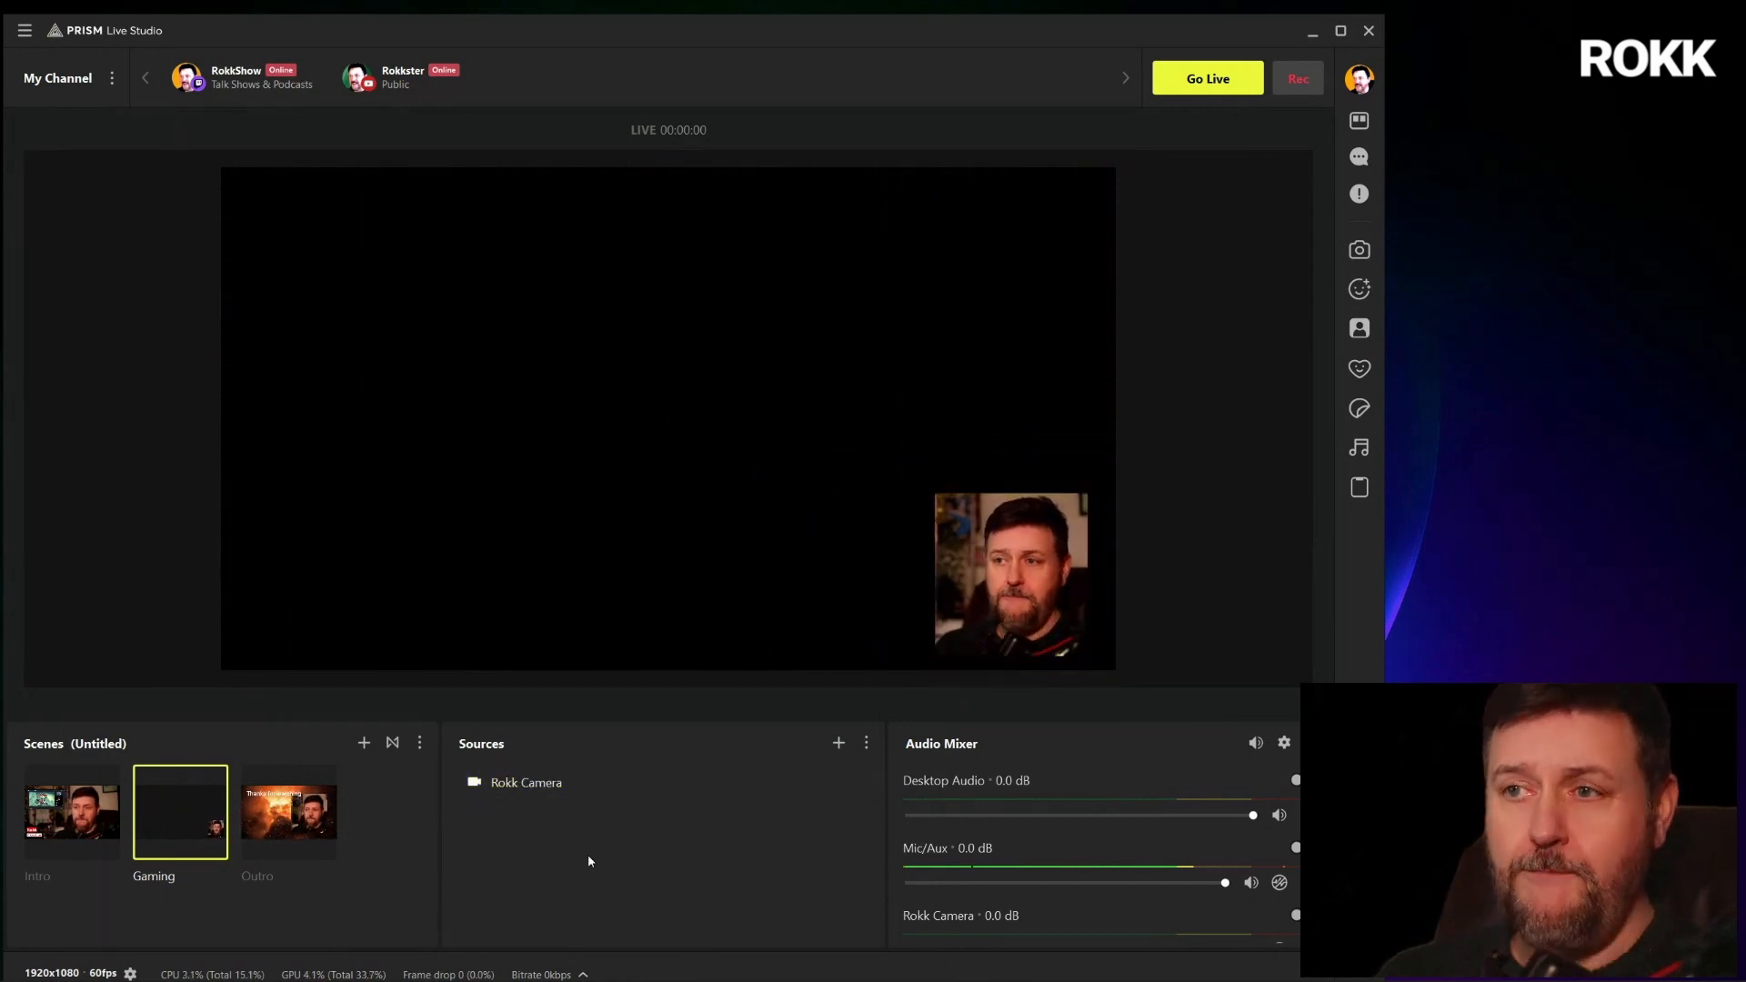
Add the existing window capture source "Game Screen" to the Gaming scene
{"action": "left_click", "coordinate": [838, 743]}
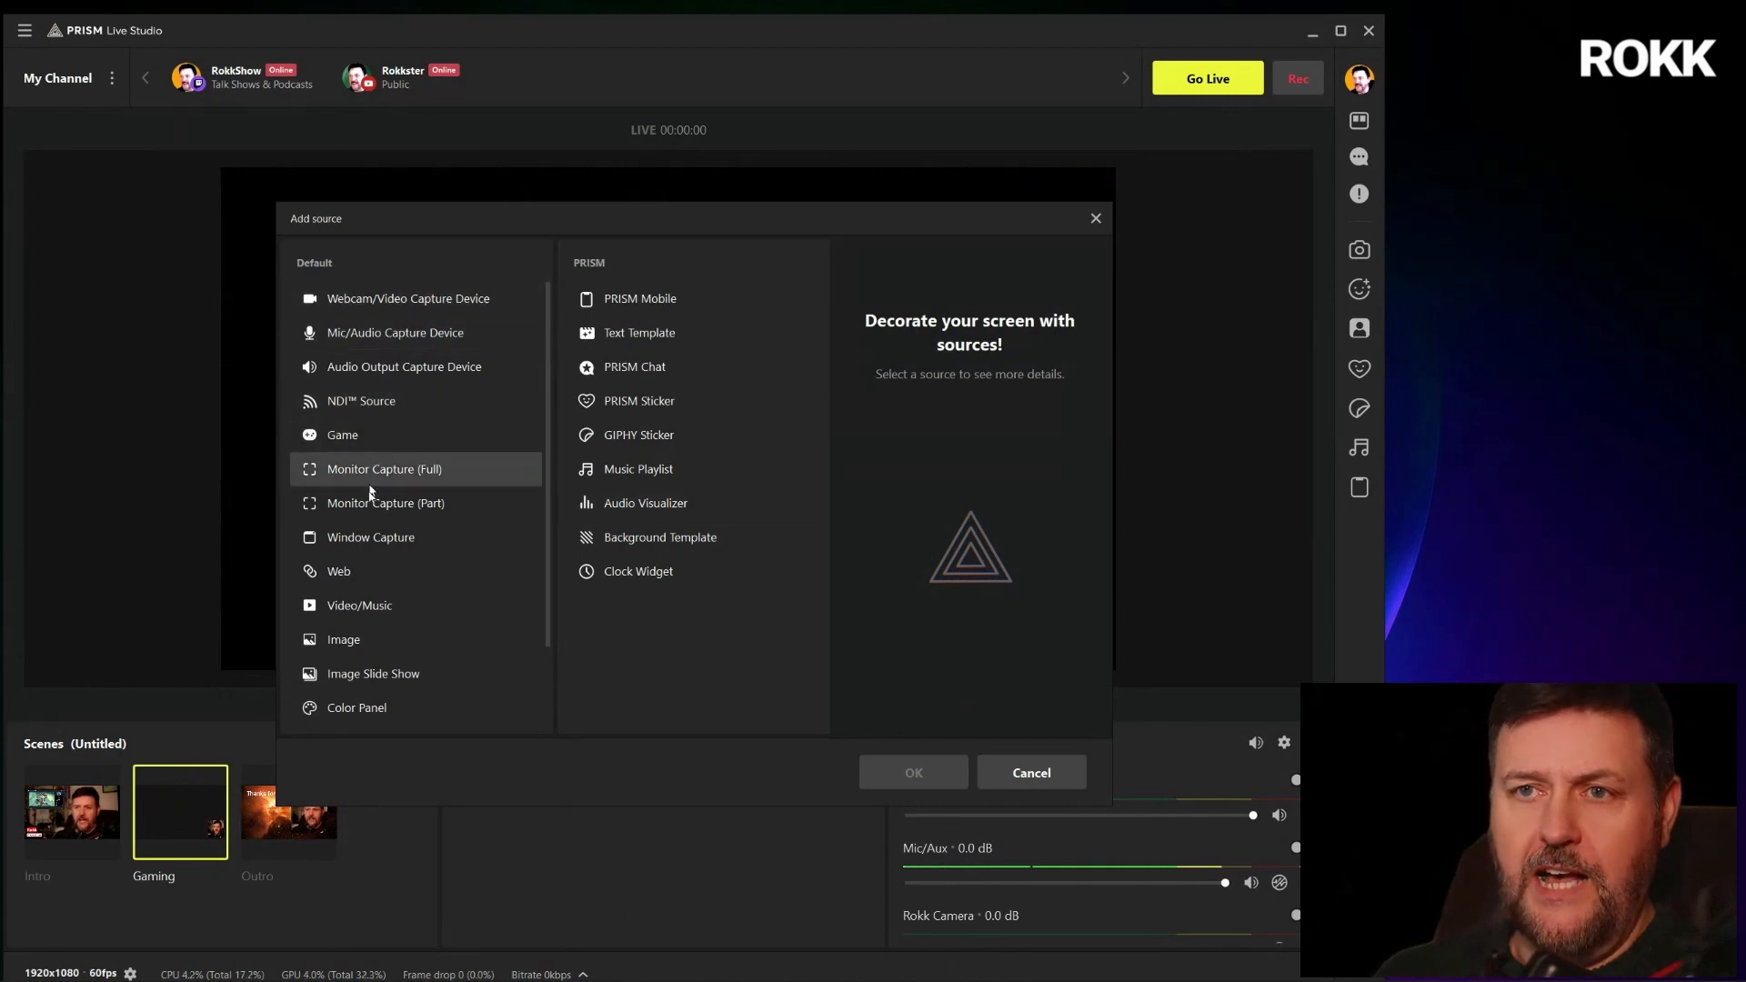
{"action": "left_click", "coordinate": [357, 537]}
{"action": "left_click", "coordinate": [913, 772]}
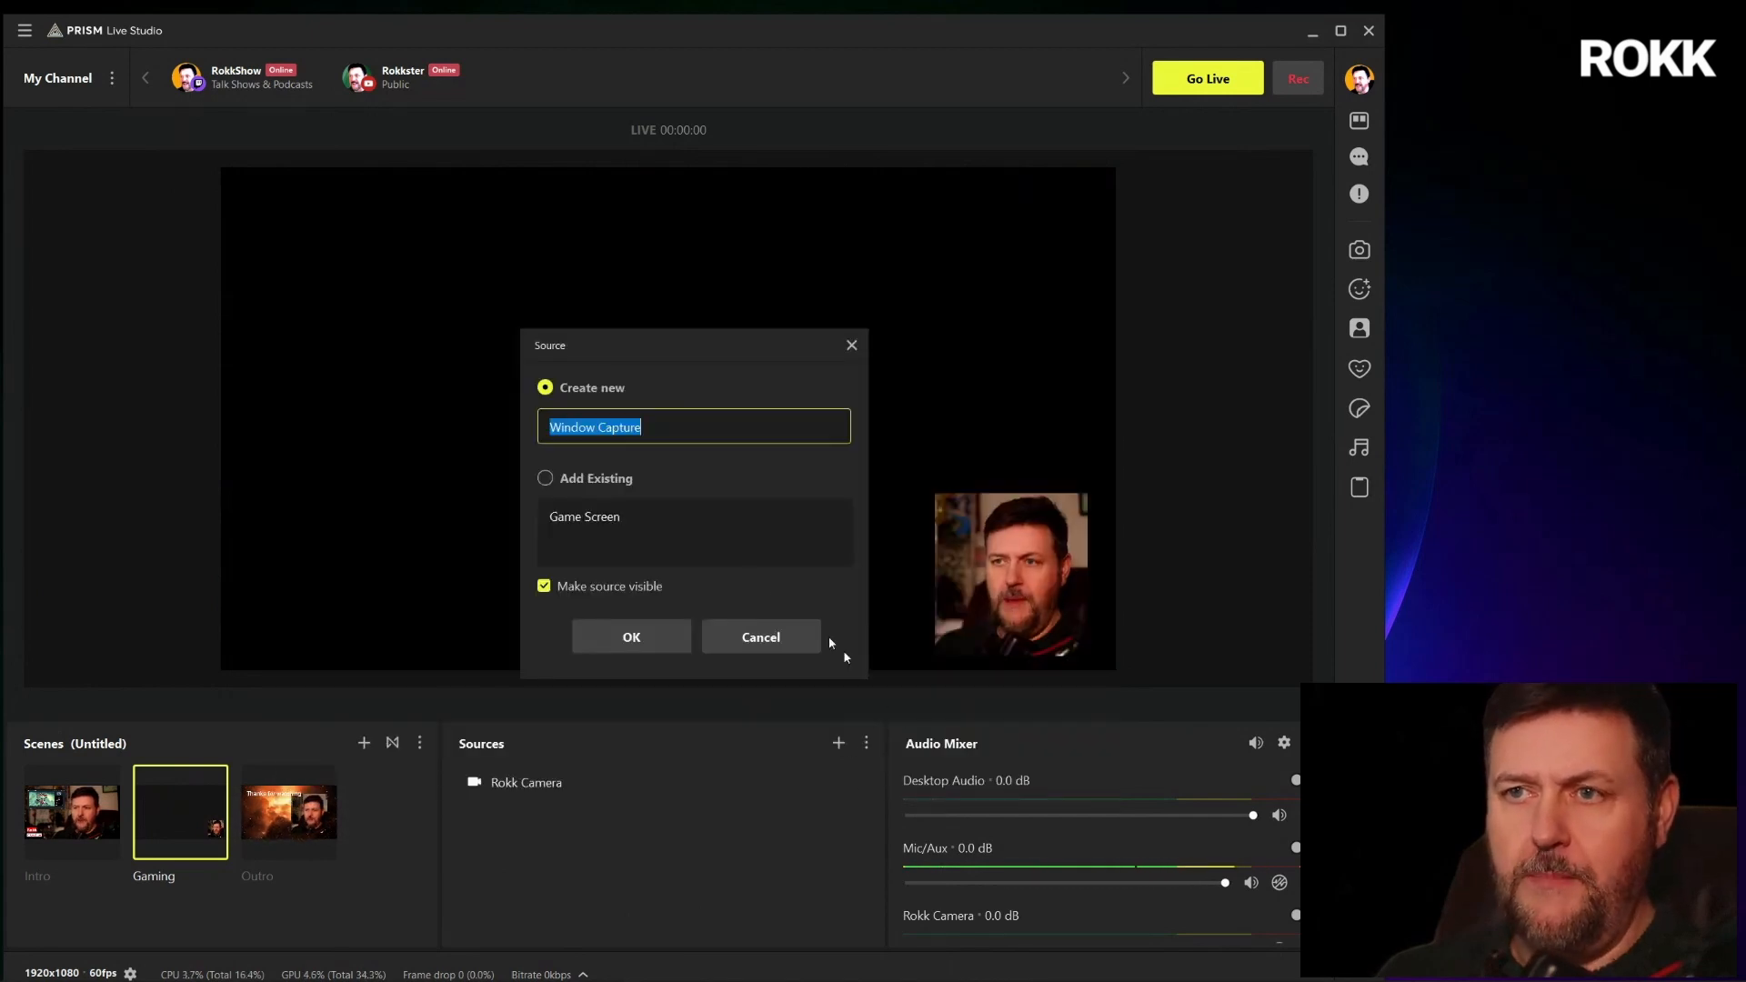
{"action": "left_click", "coordinate": [546, 479]}
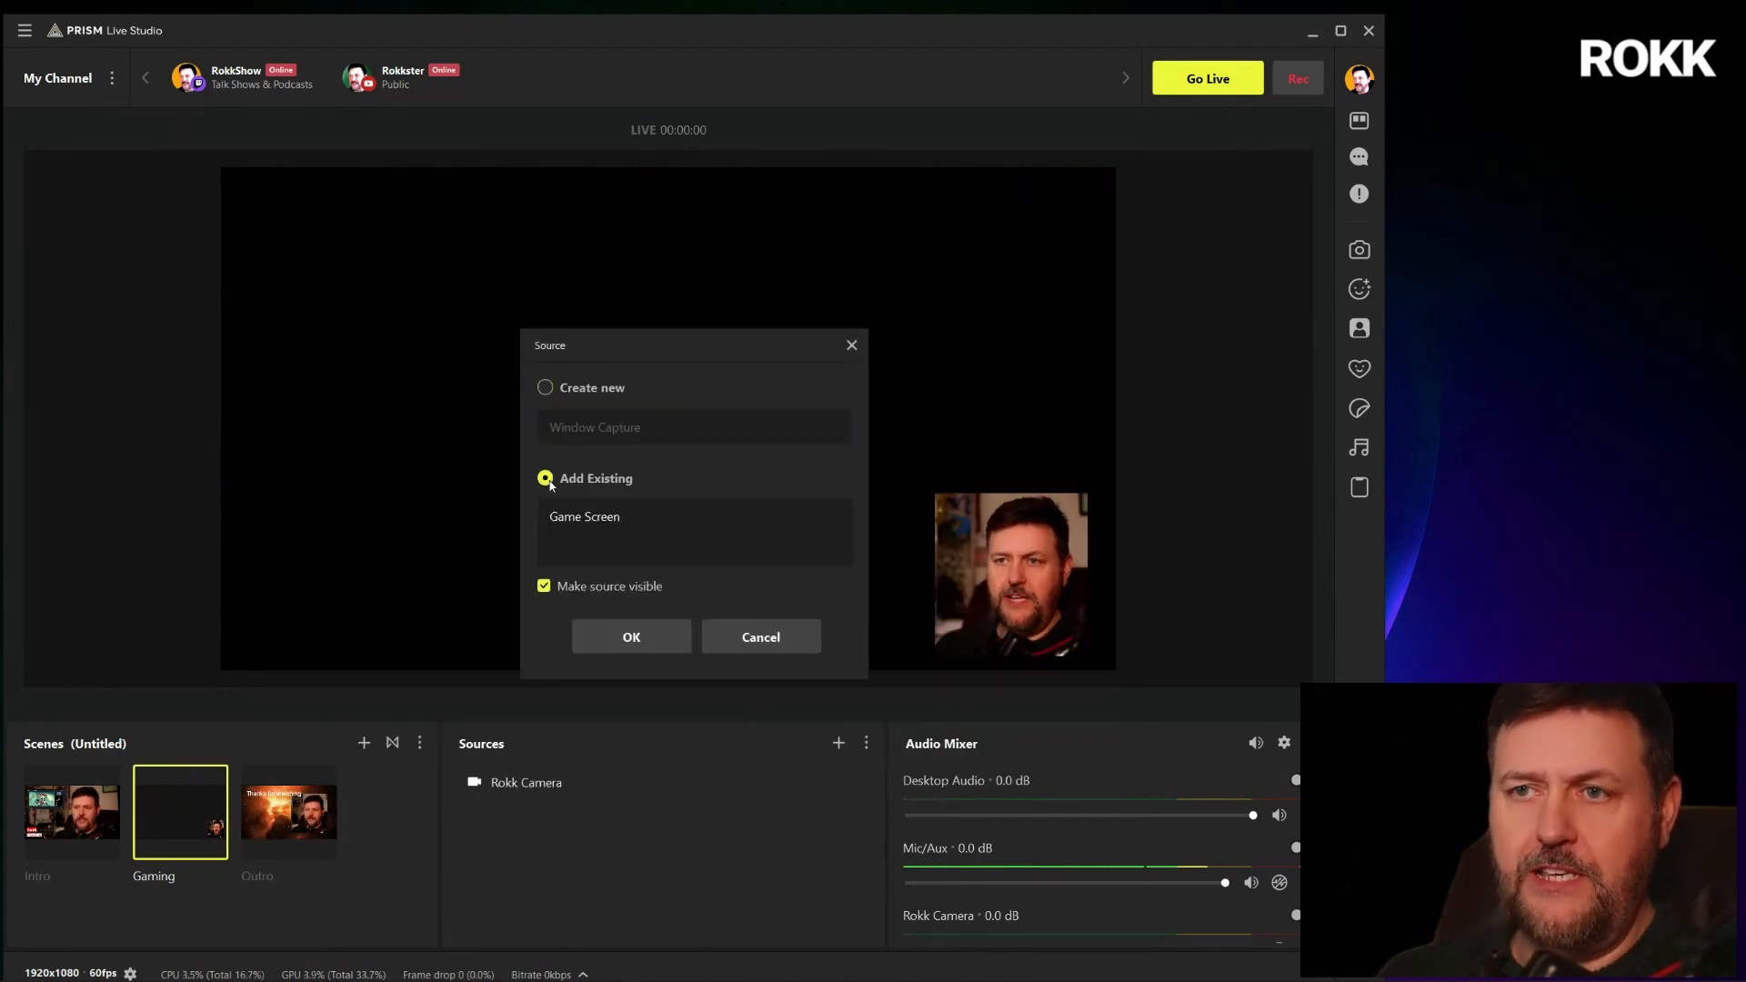
{"action": "left_click", "coordinate": [651, 642]}
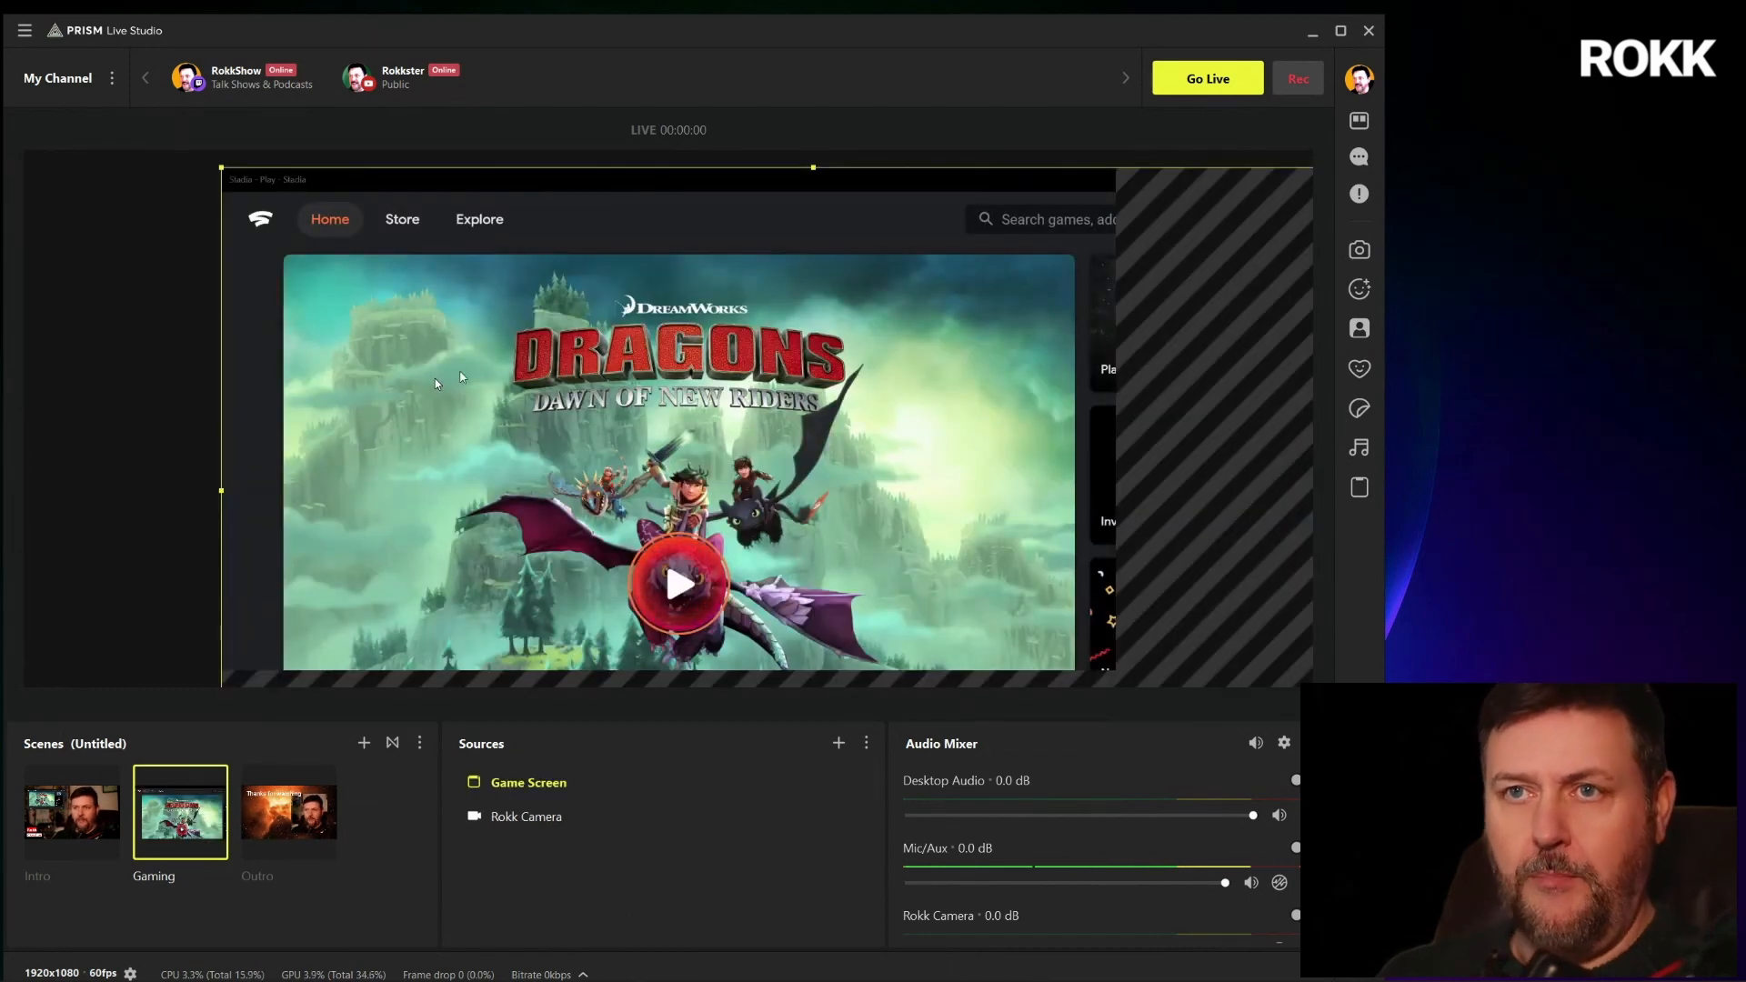
Fit the Game Screen source to the screen and place it beneath Rokk Camera in the source order
{"action": "right_click", "coordinate": [480, 313]}
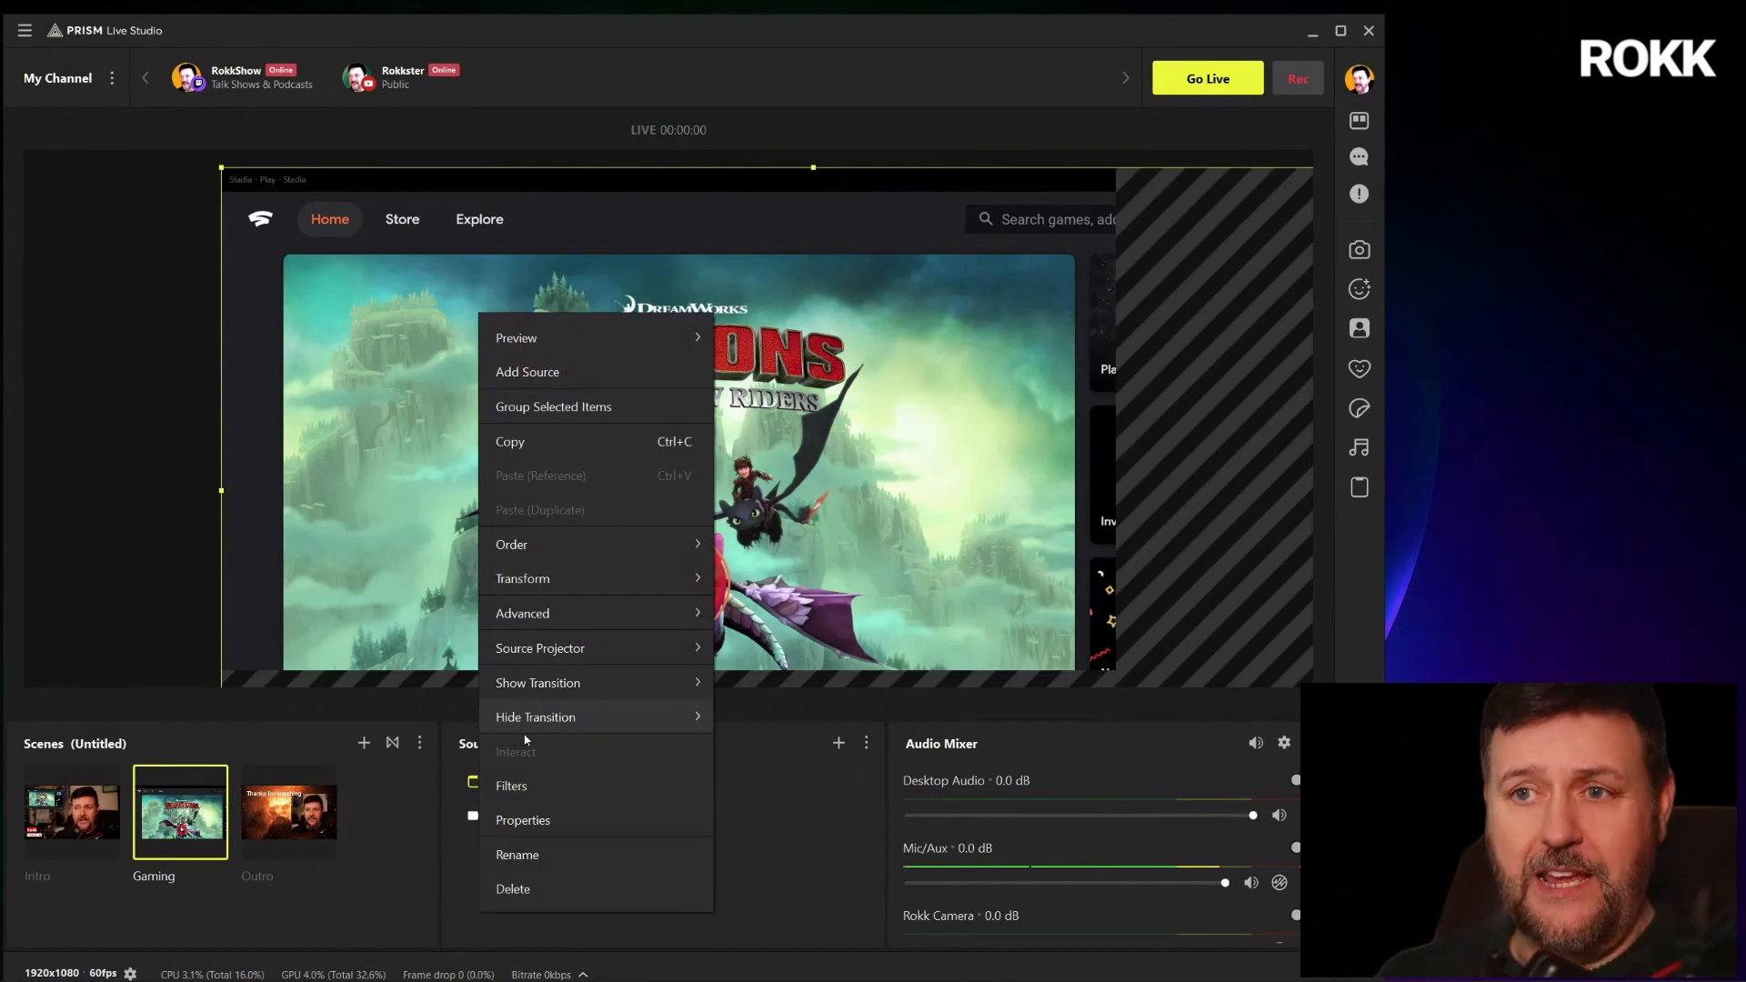
{"action": "mouse_move", "coordinate": [558, 578]}
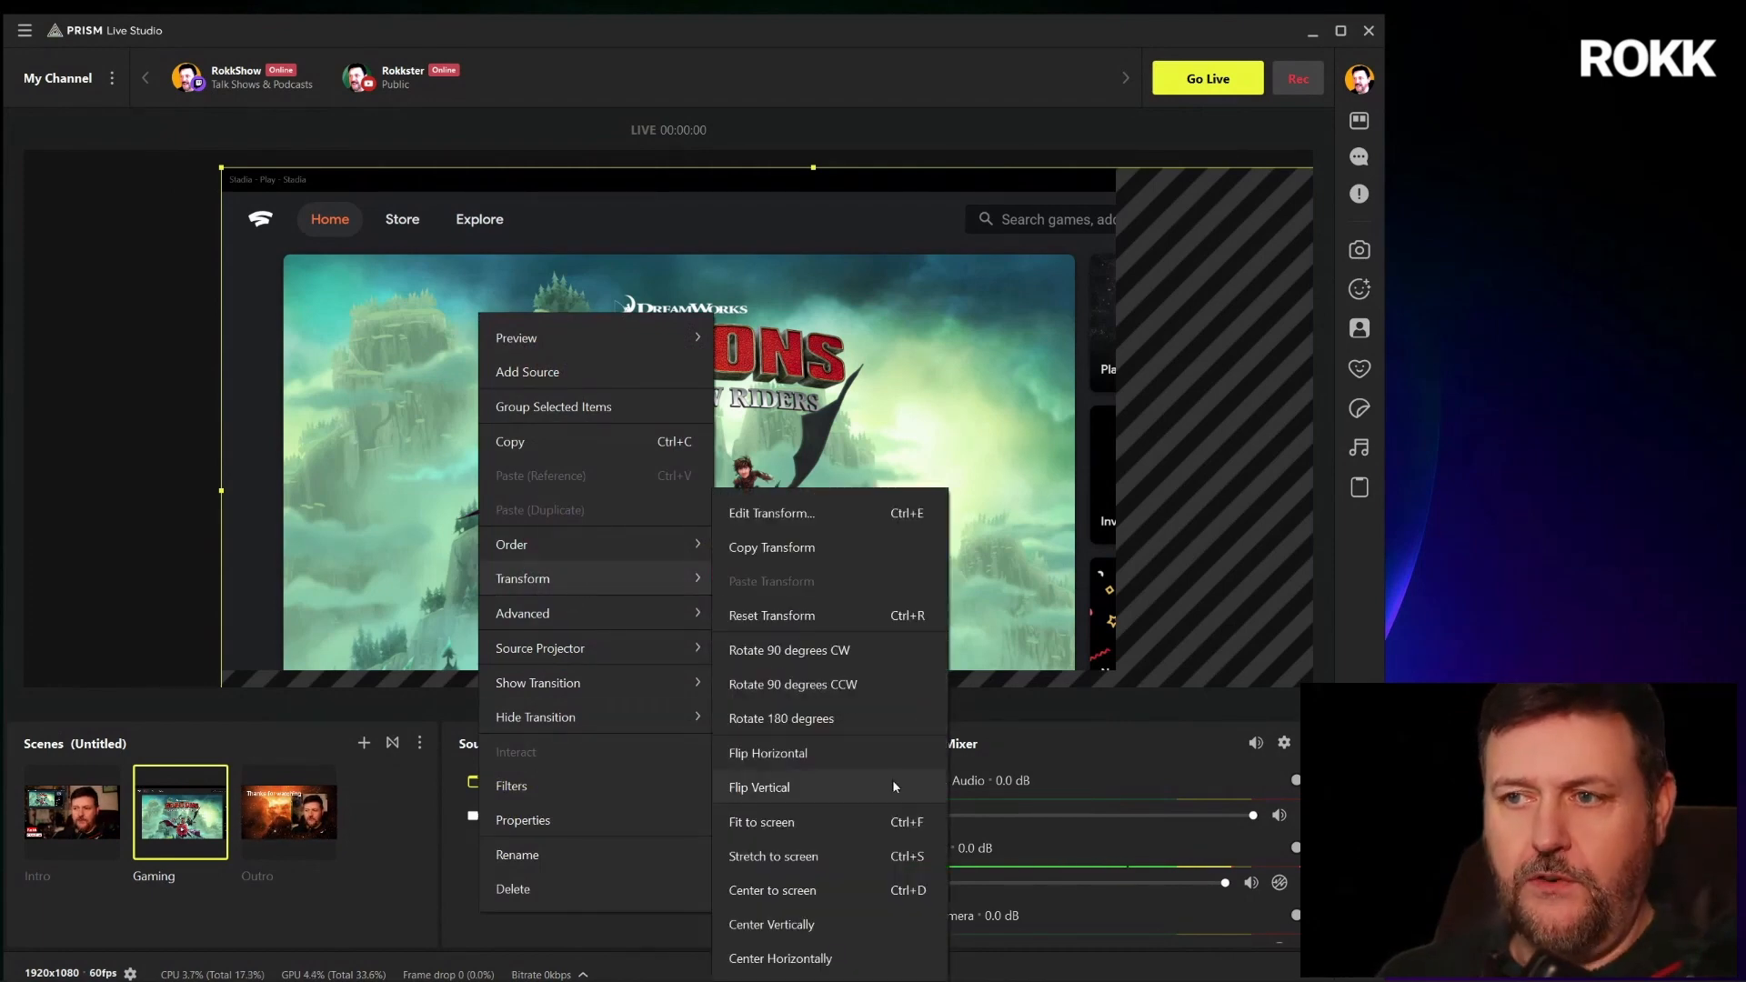
{"action": "left_click", "coordinate": [777, 822]}
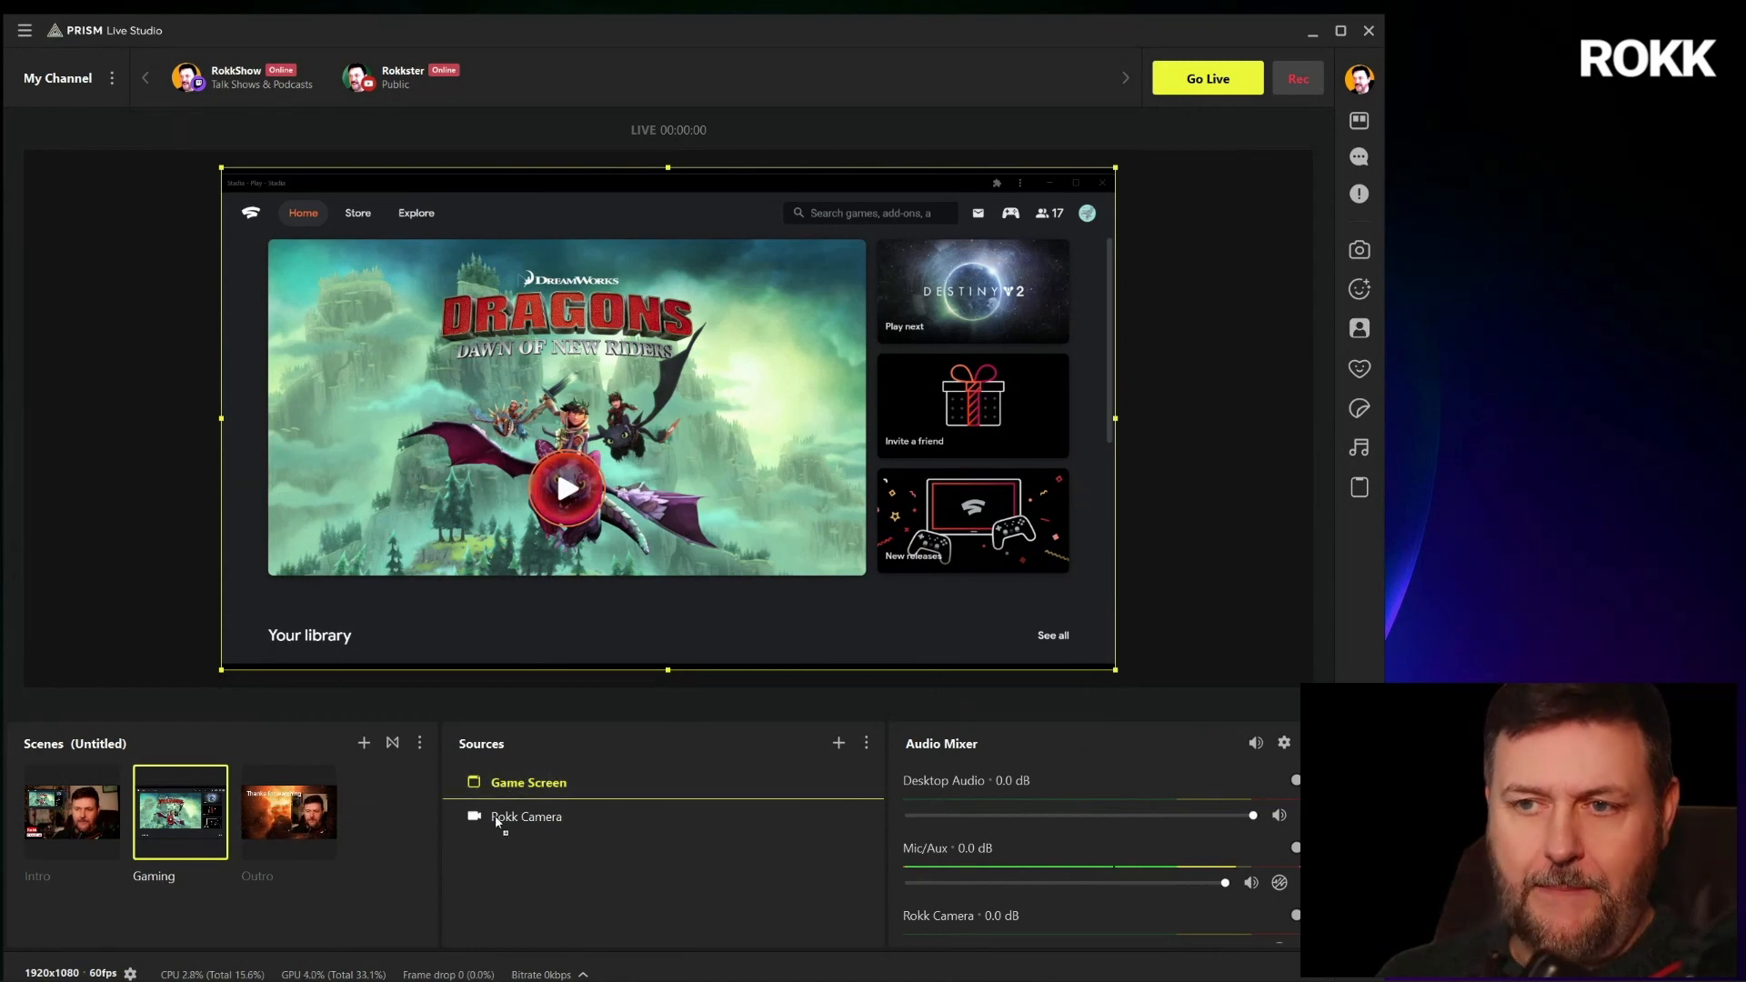
{"action": "left_click_drag", "start_coordinate": [497, 821], "coordinate": [491, 832]}
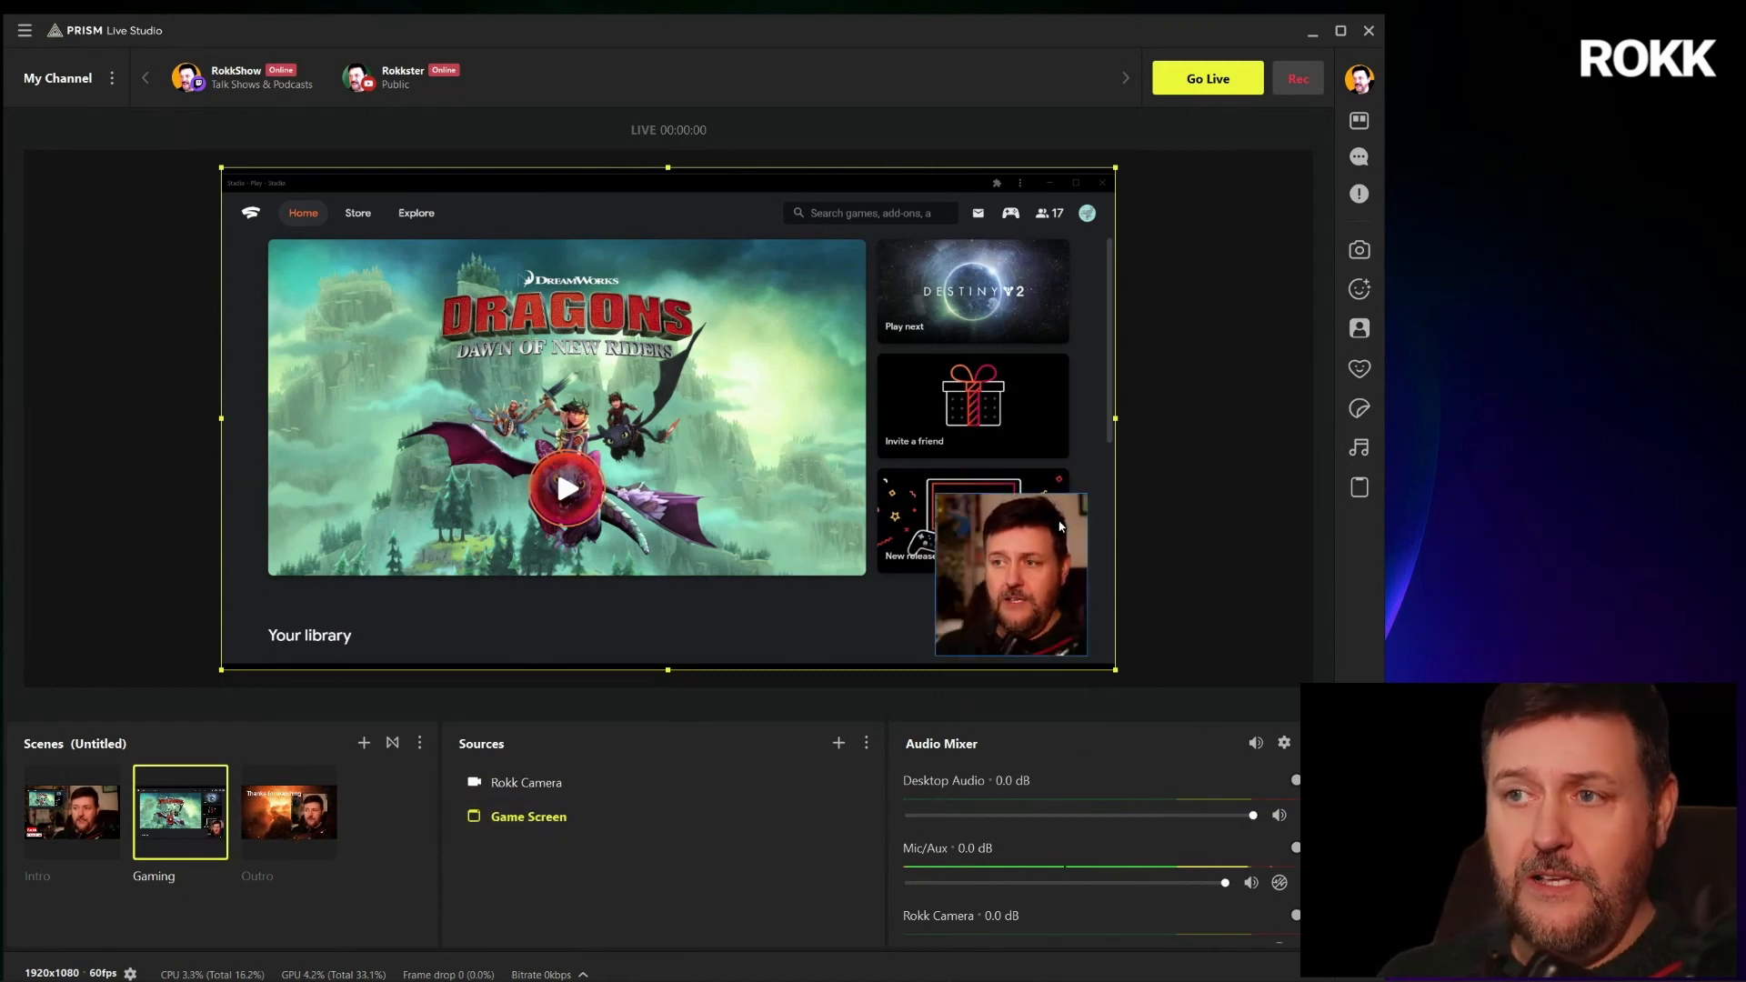
{"action": "left_click", "coordinate": [1060, 526]}
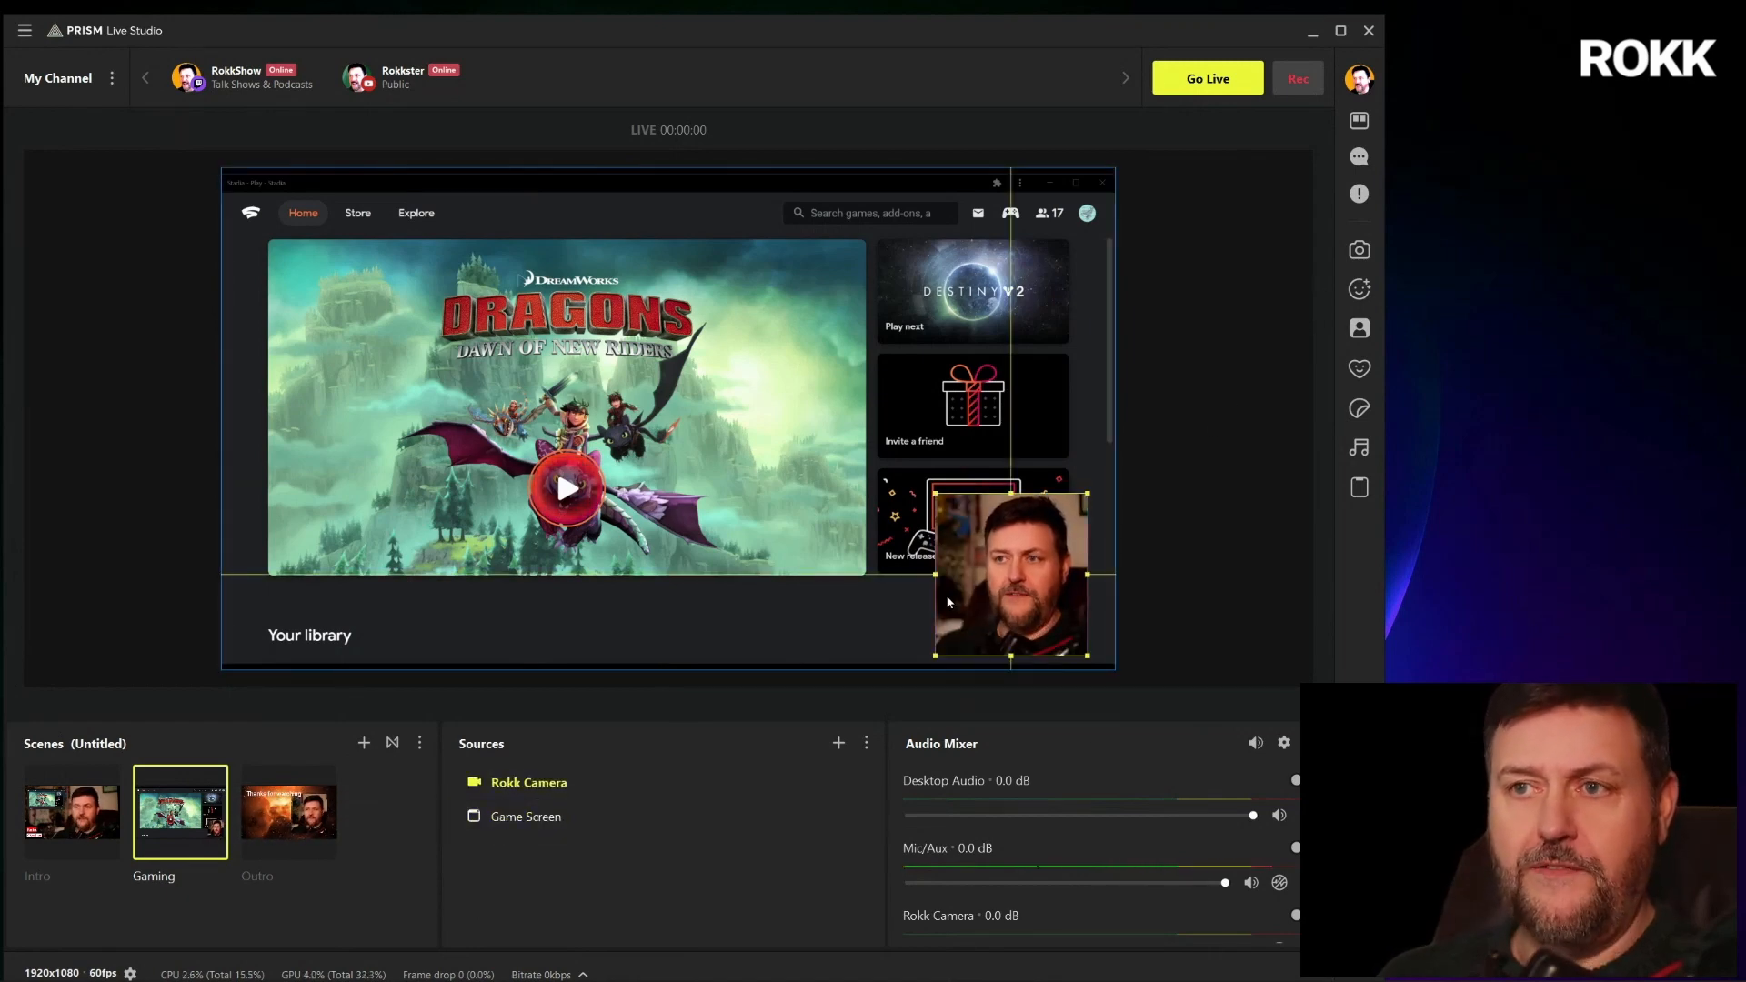
{"action": "left_click", "coordinate": [87, 343]}
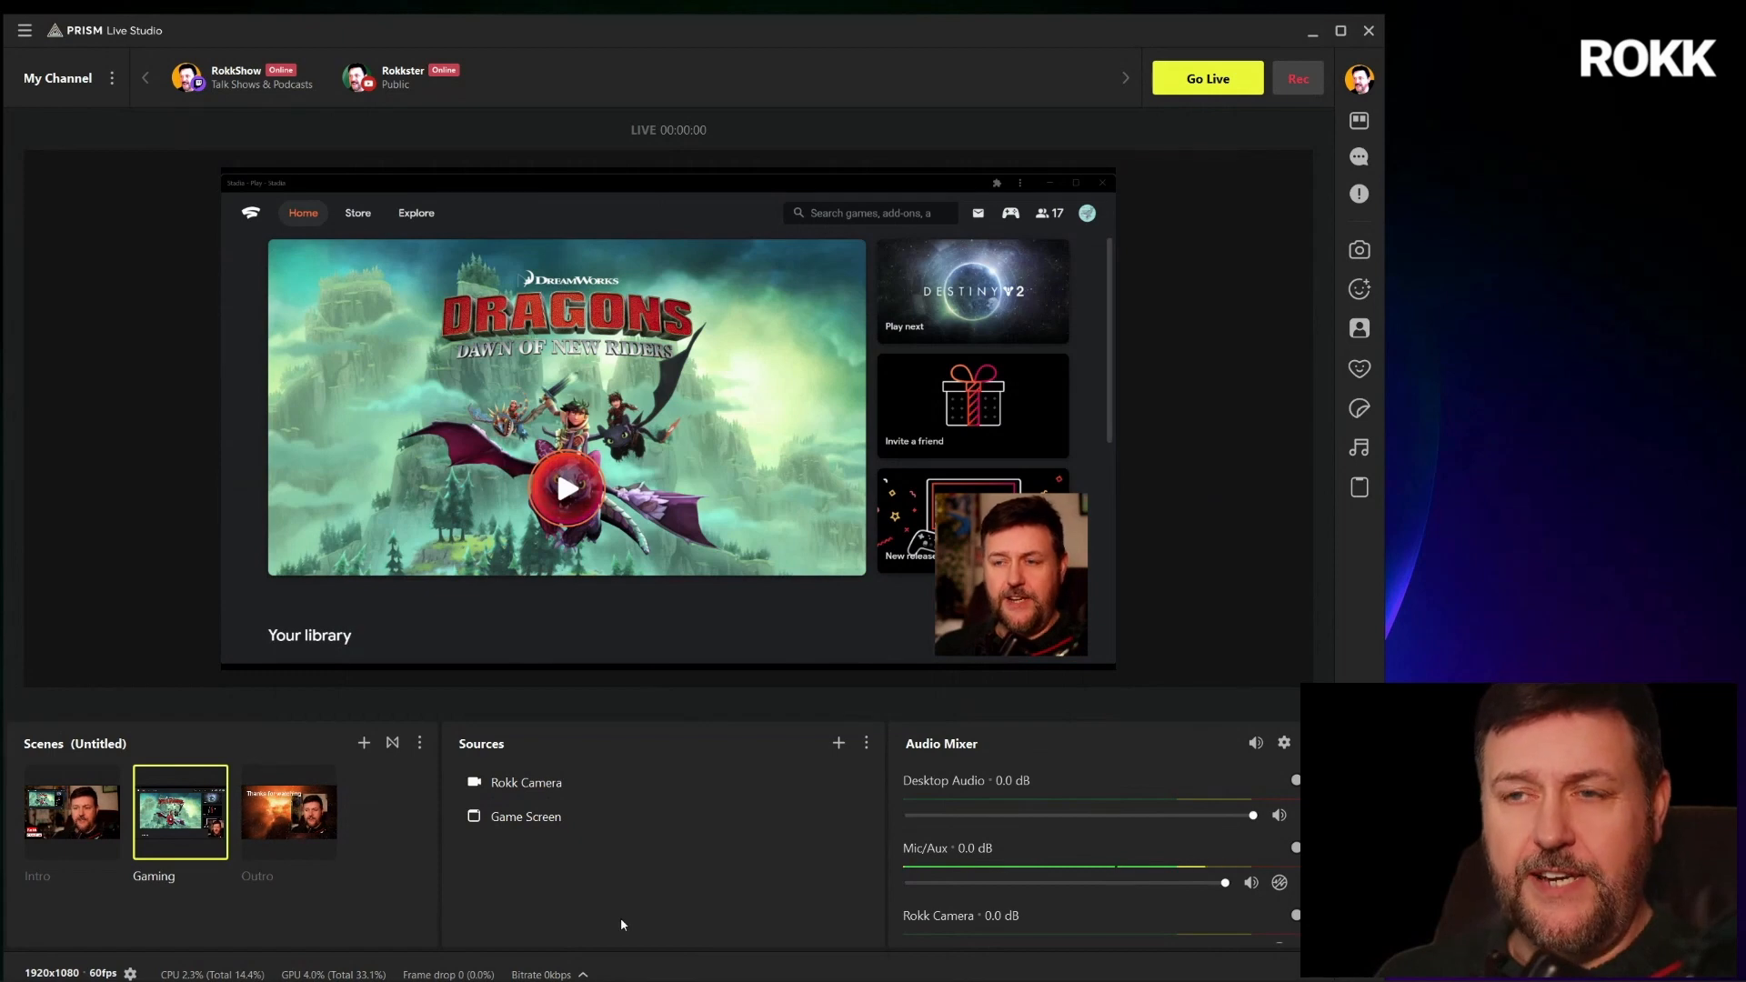
Add a new PRISM Chat source named "Twitch Chat" to the Gaming scene
{"action": "left_click", "coordinate": [838, 743]}
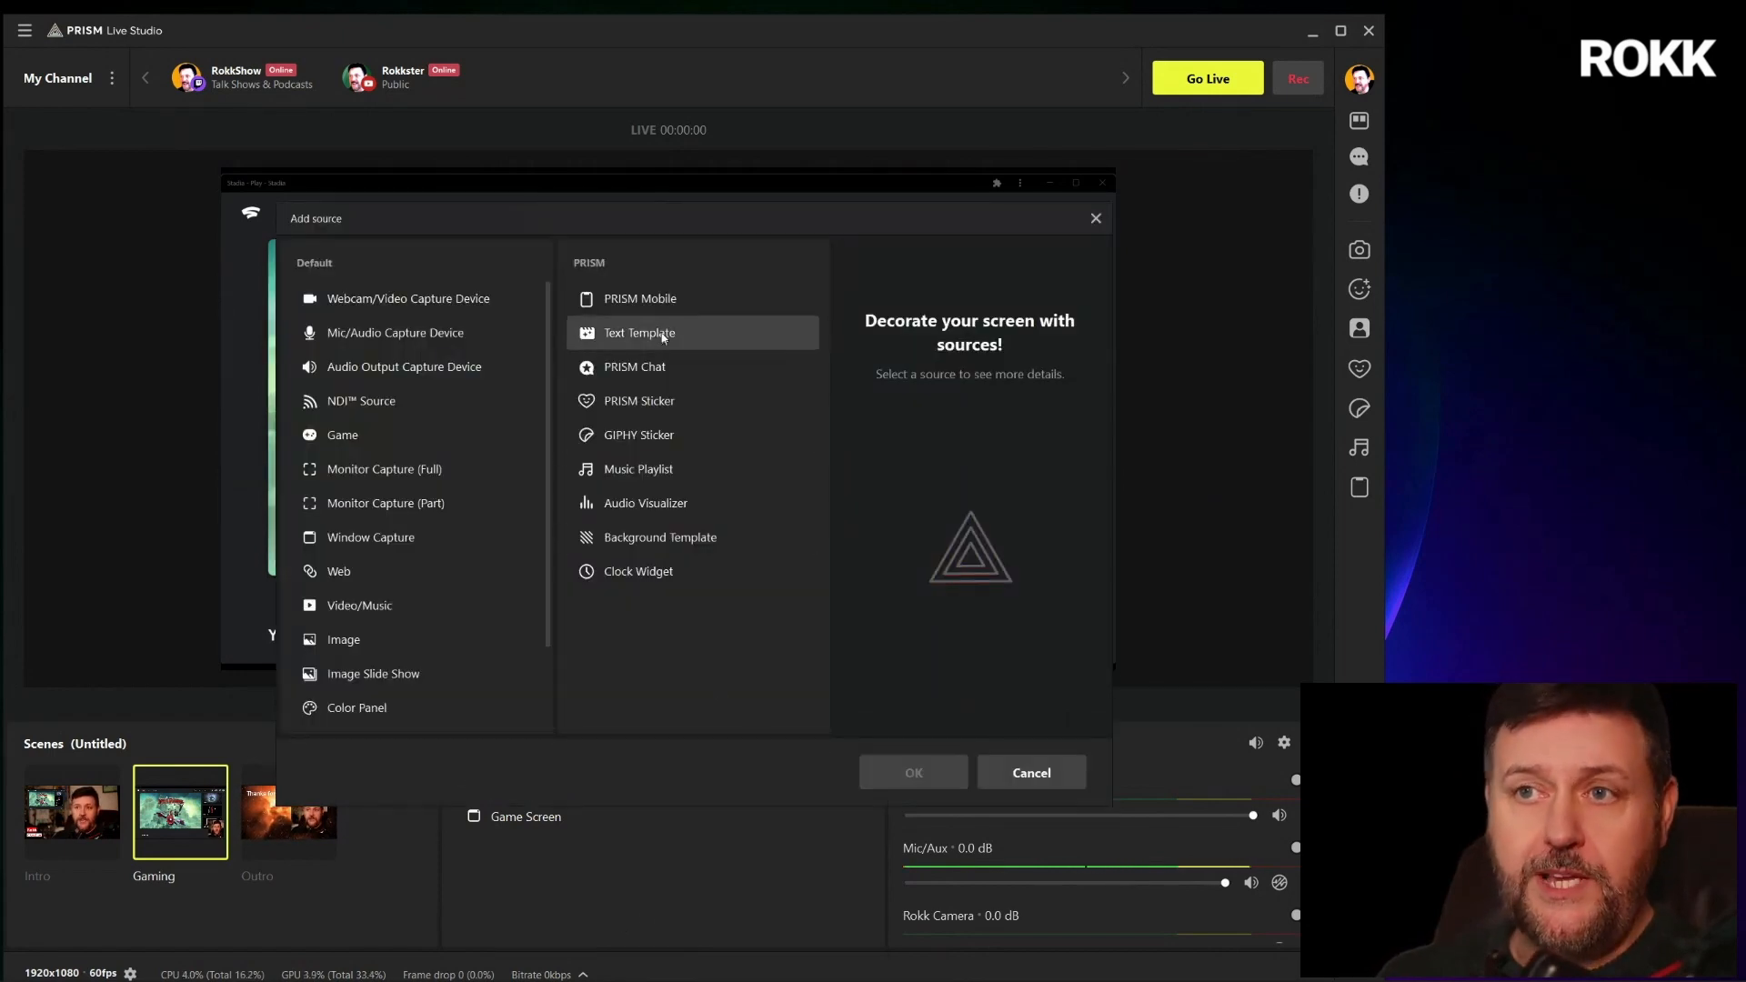
{"action": "left_click", "coordinate": [573, 369]}
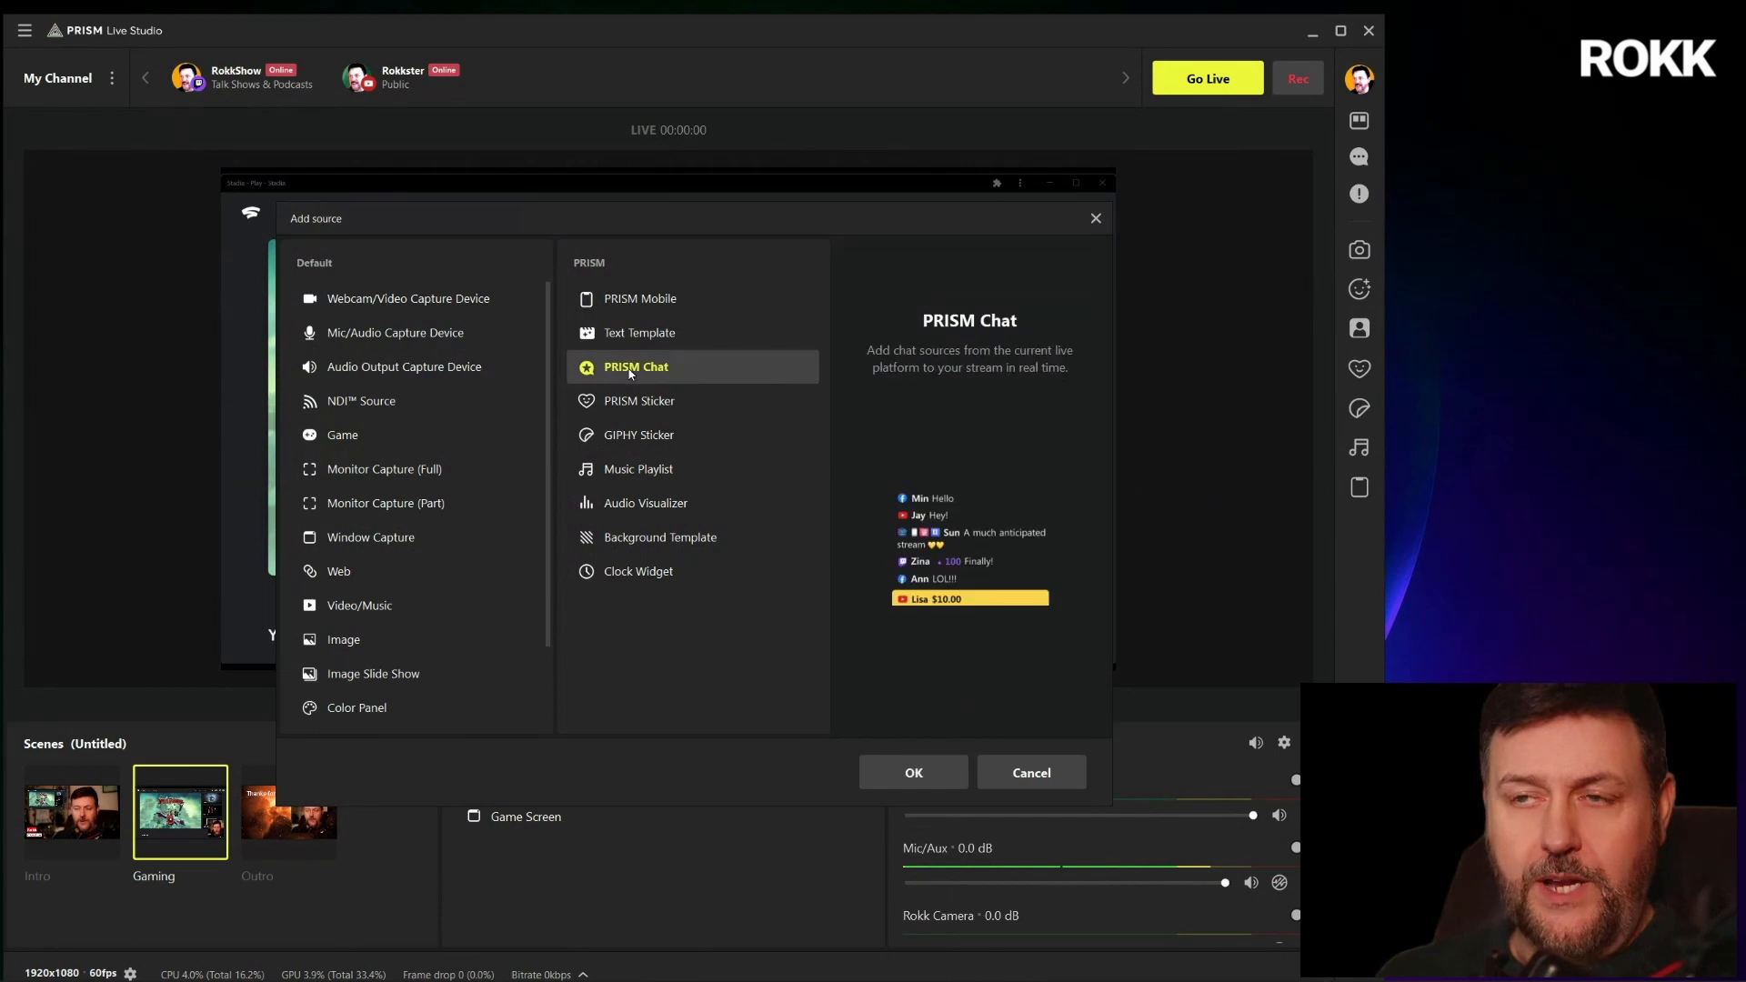
{"action": "left_click", "coordinate": [924, 782]}
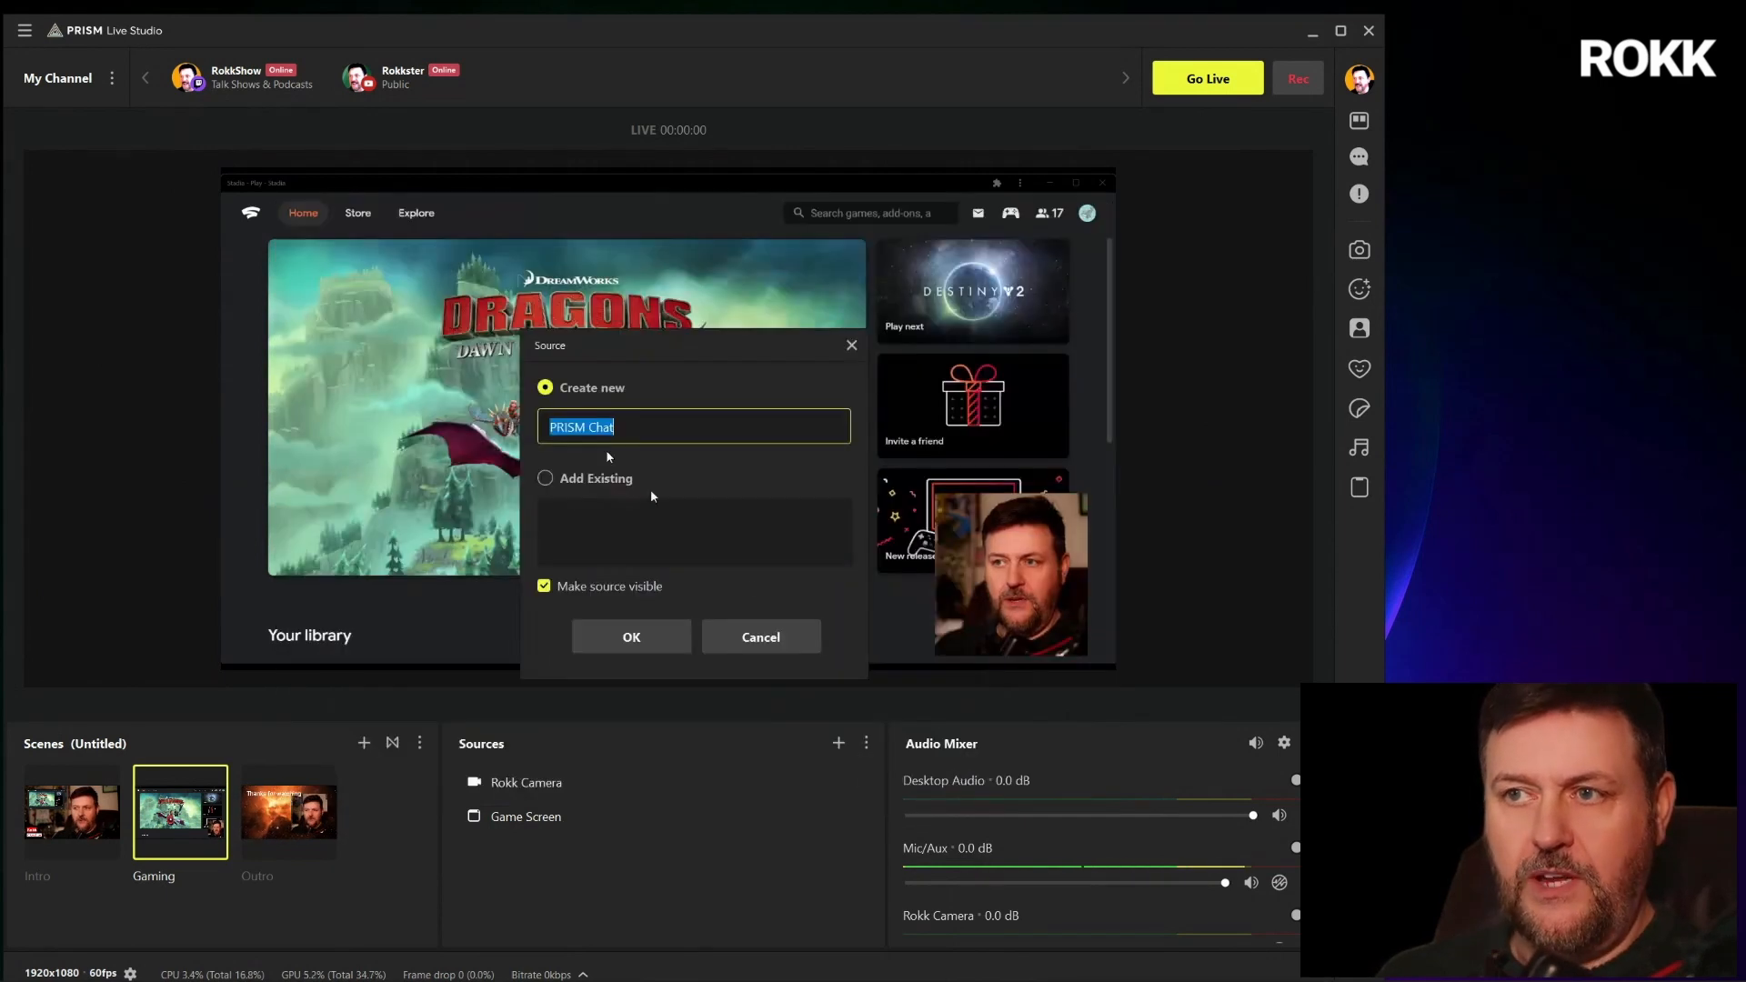
{"action": "type", "text": "Twitch"}
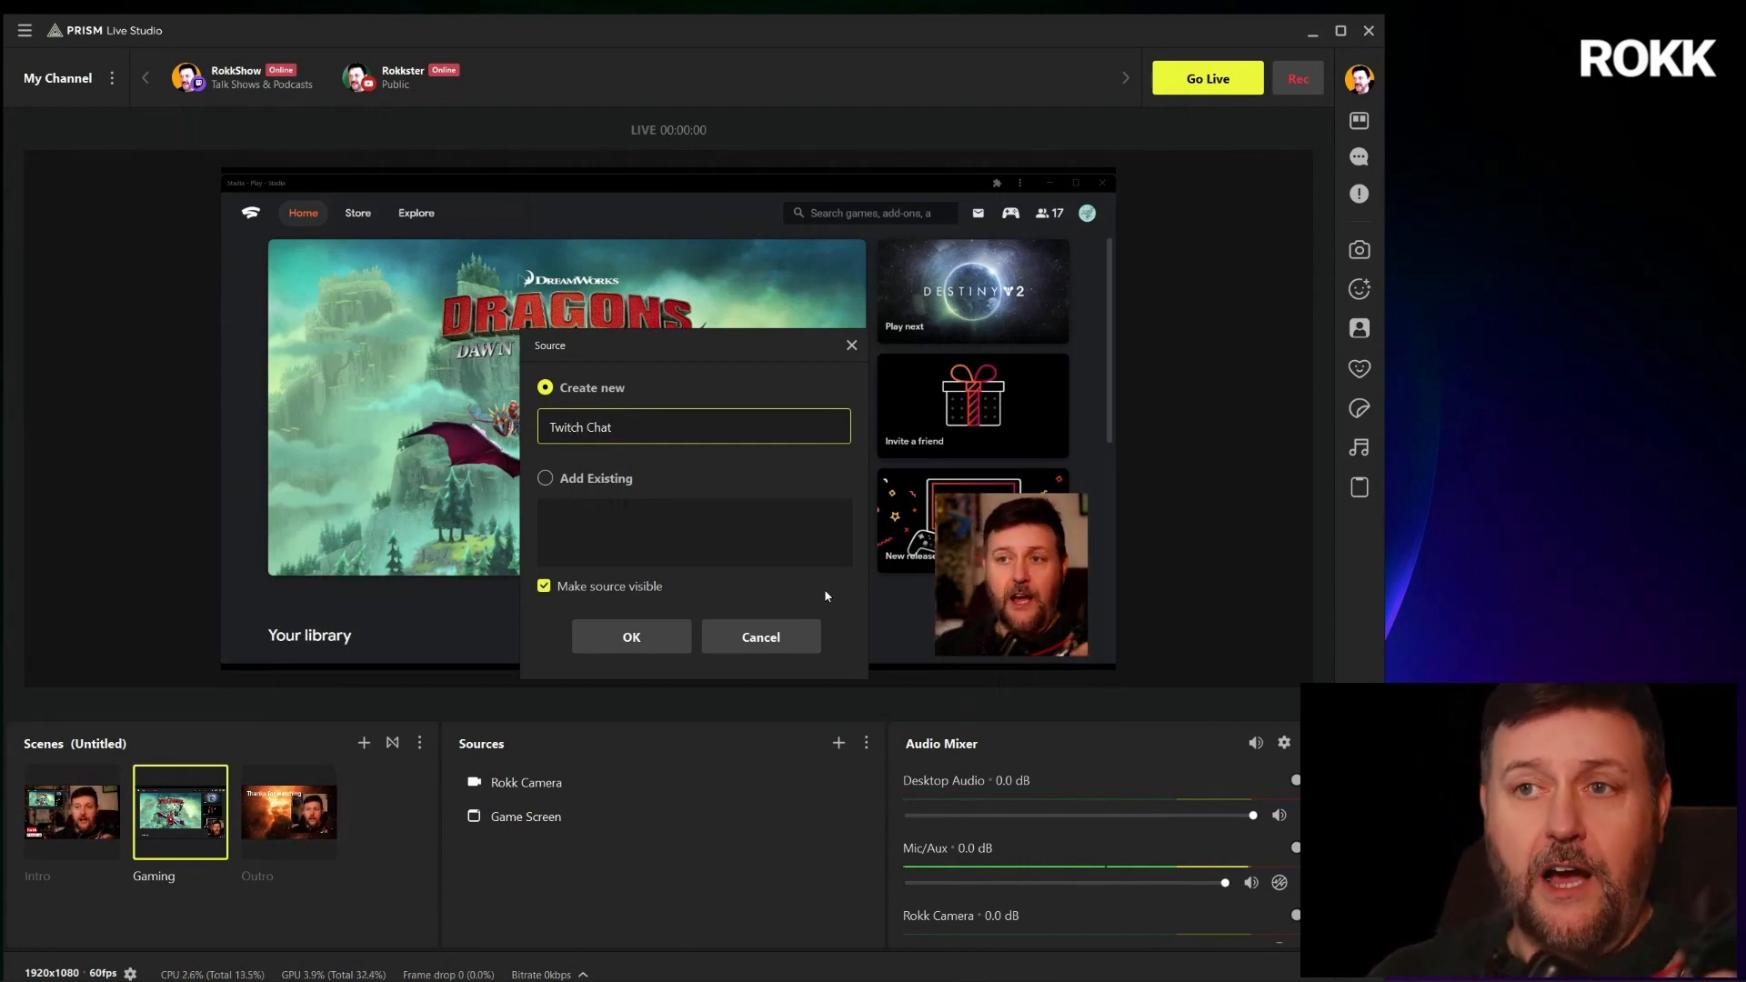
{"action": "left_click", "coordinate": [641, 635]}
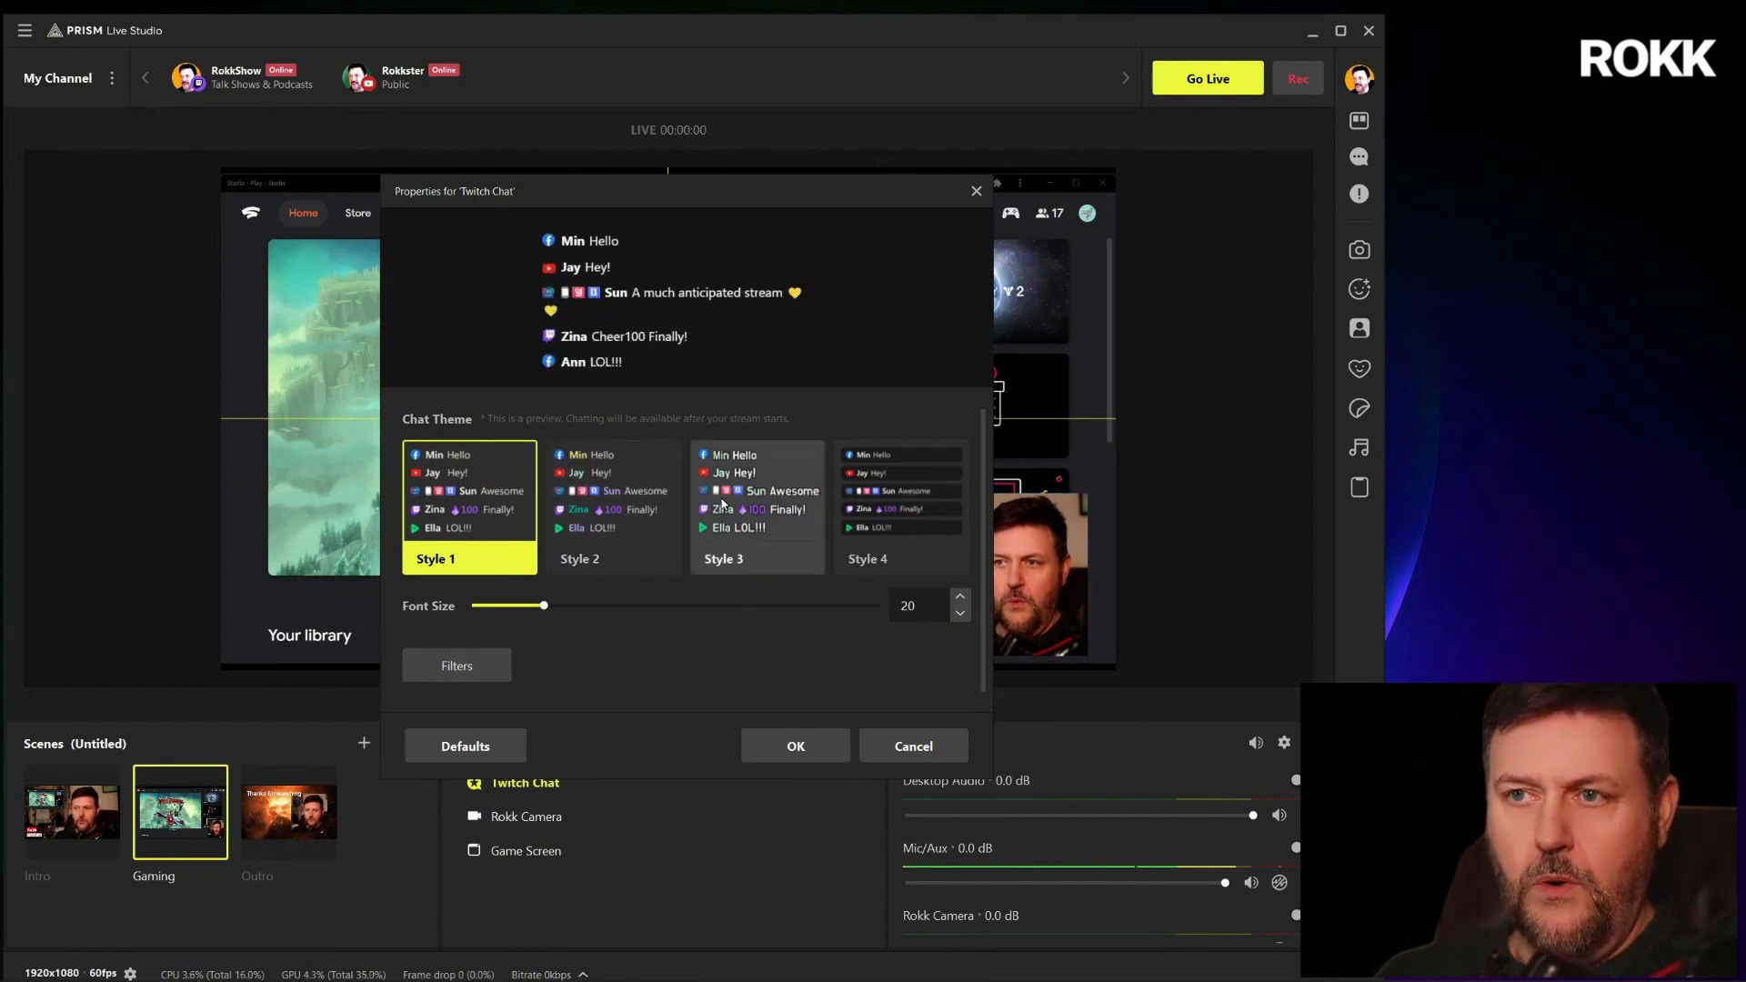
Try the chat themes for the Twitch Chat source and apply Style 2
{"action": "left_click", "coordinate": [659, 503]}
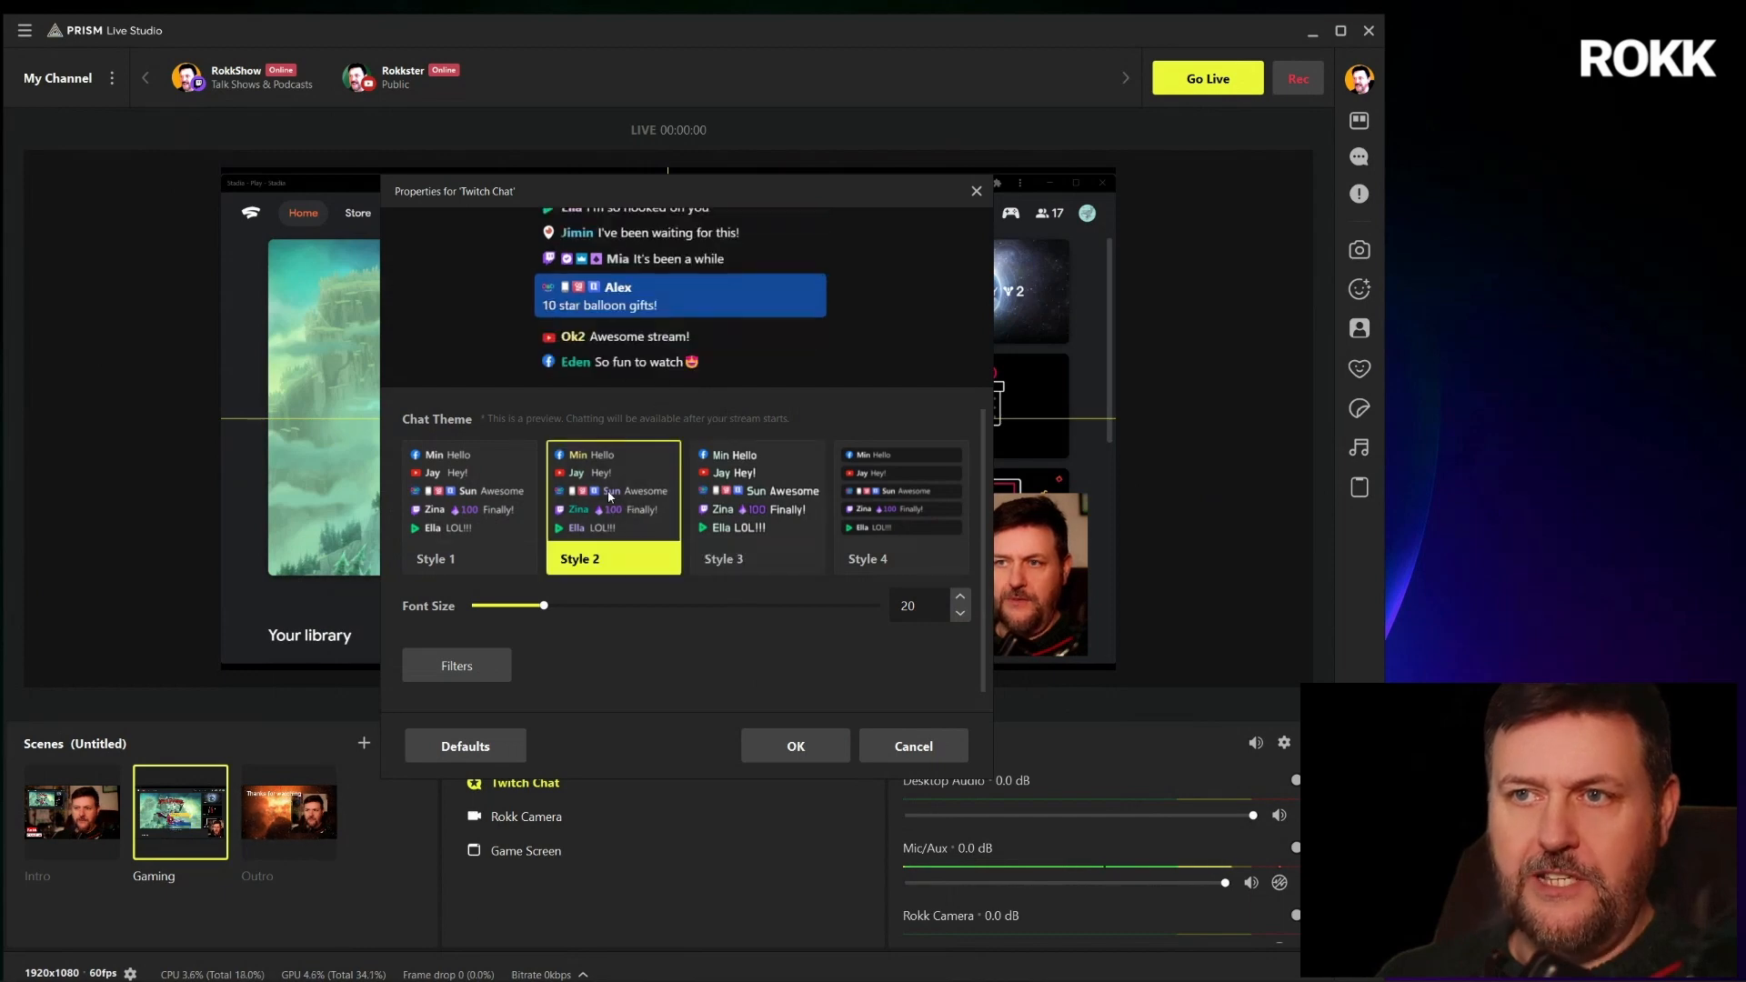
{"action": "left_click", "coordinate": [900, 505]}
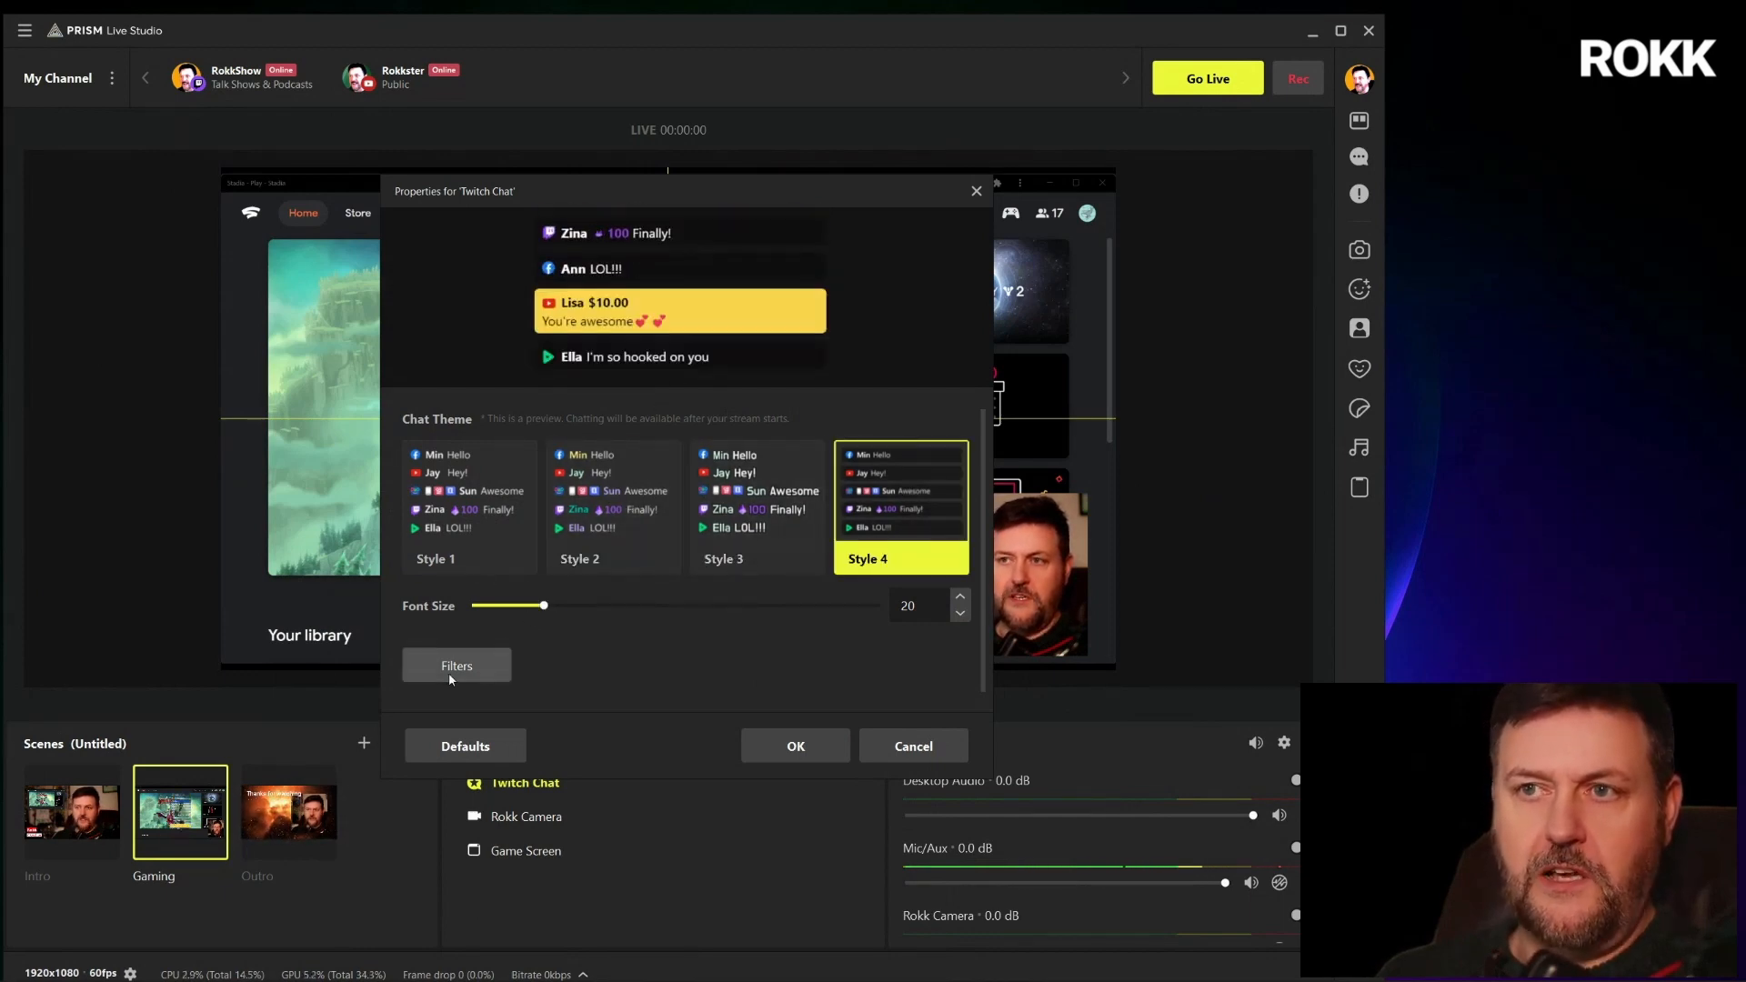
{"action": "left_click", "coordinate": [623, 469]}
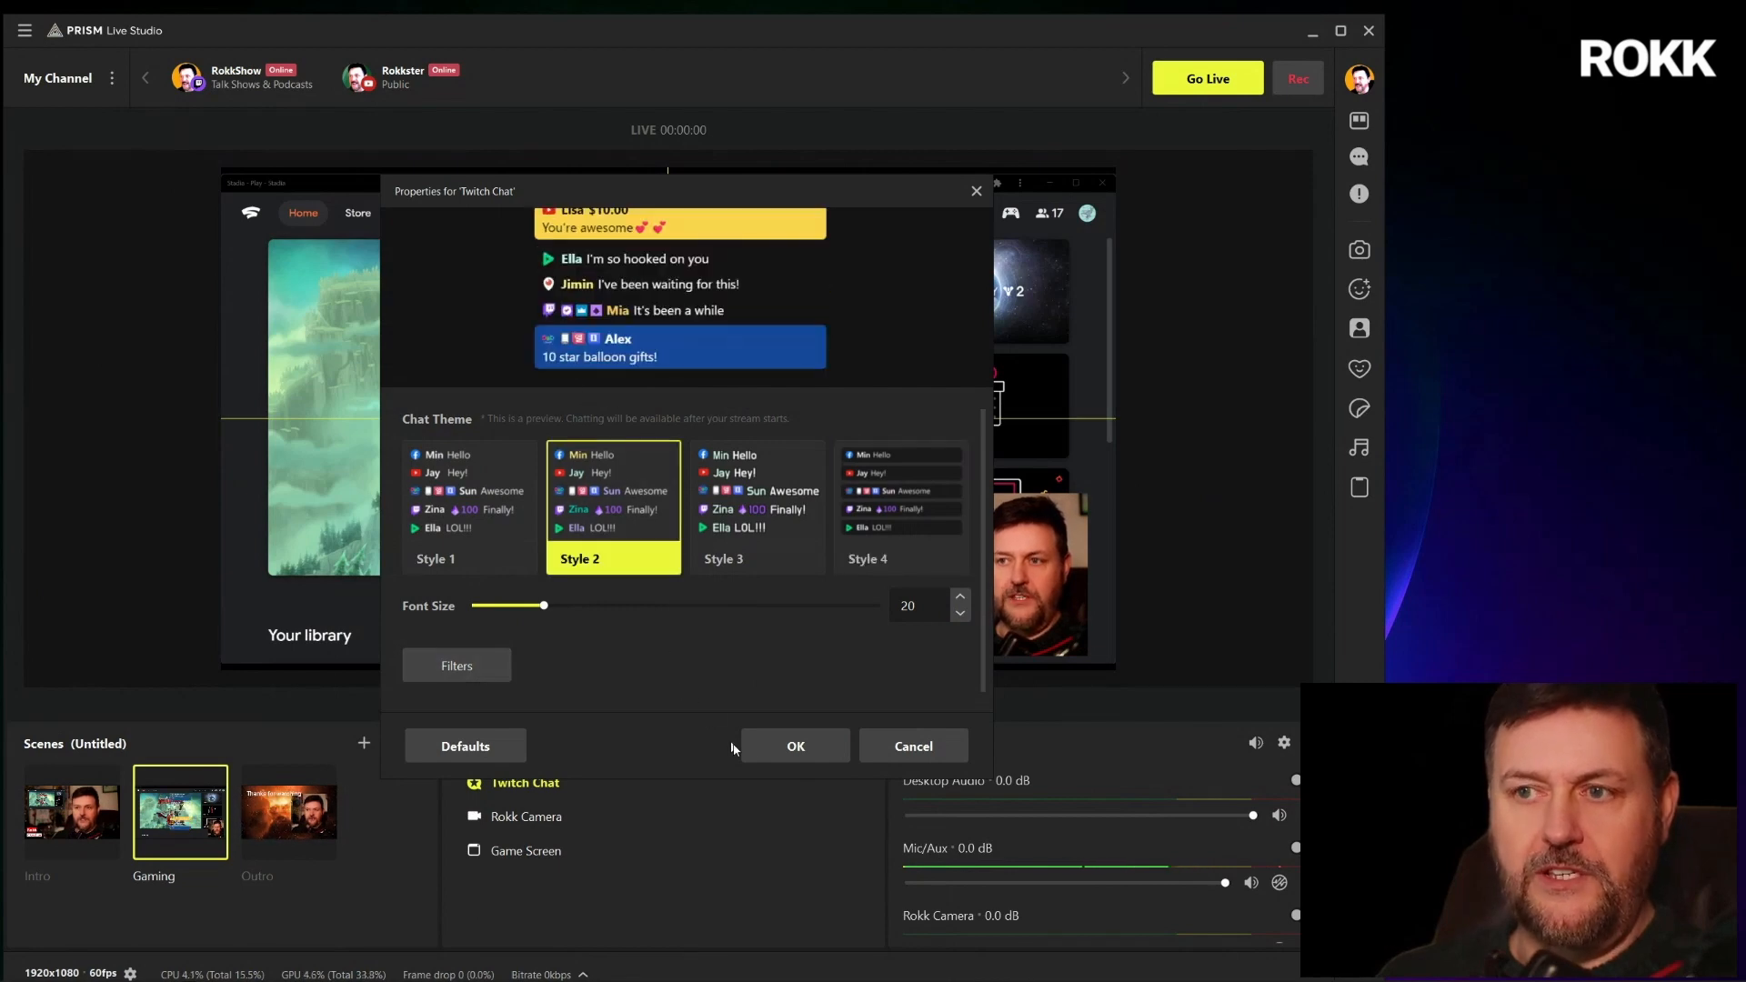
{"action": "left_click", "coordinate": [796, 745]}
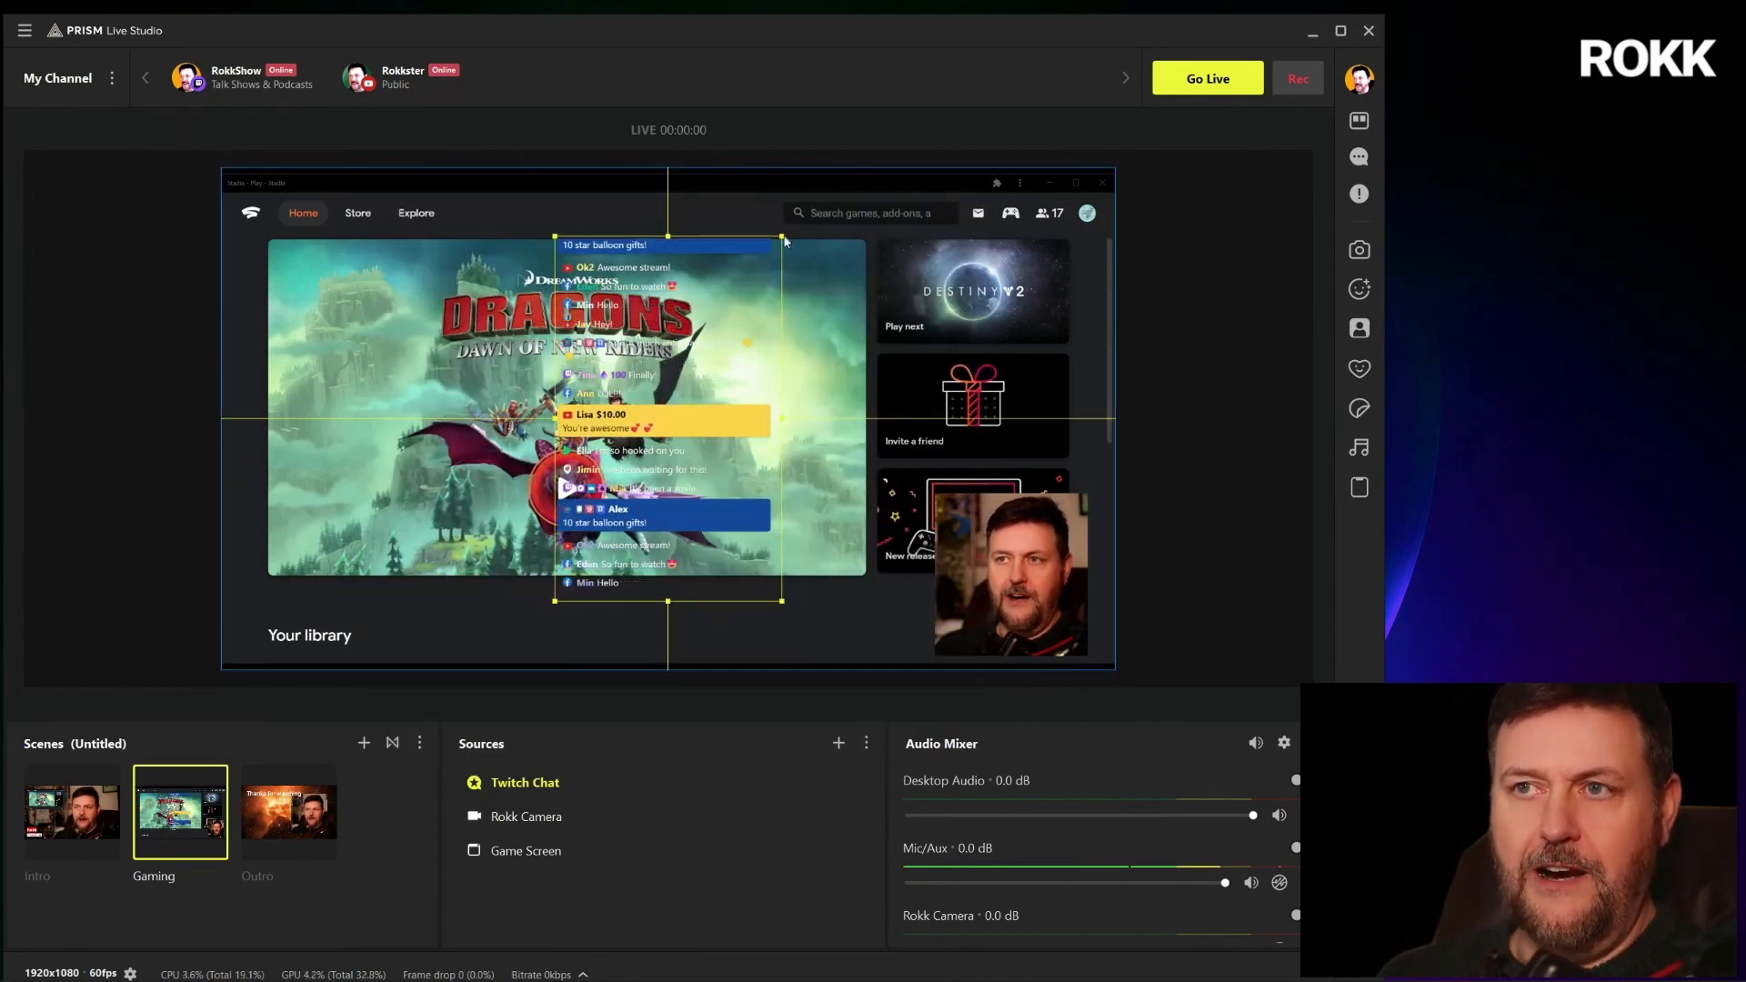
Move the Twitch Chat source to the canvas's upper-right area and shorten it to end just above the camera picture
{"action": "left_click_drag", "start_coordinate": [712, 340], "coordinate": [1034, 305]}
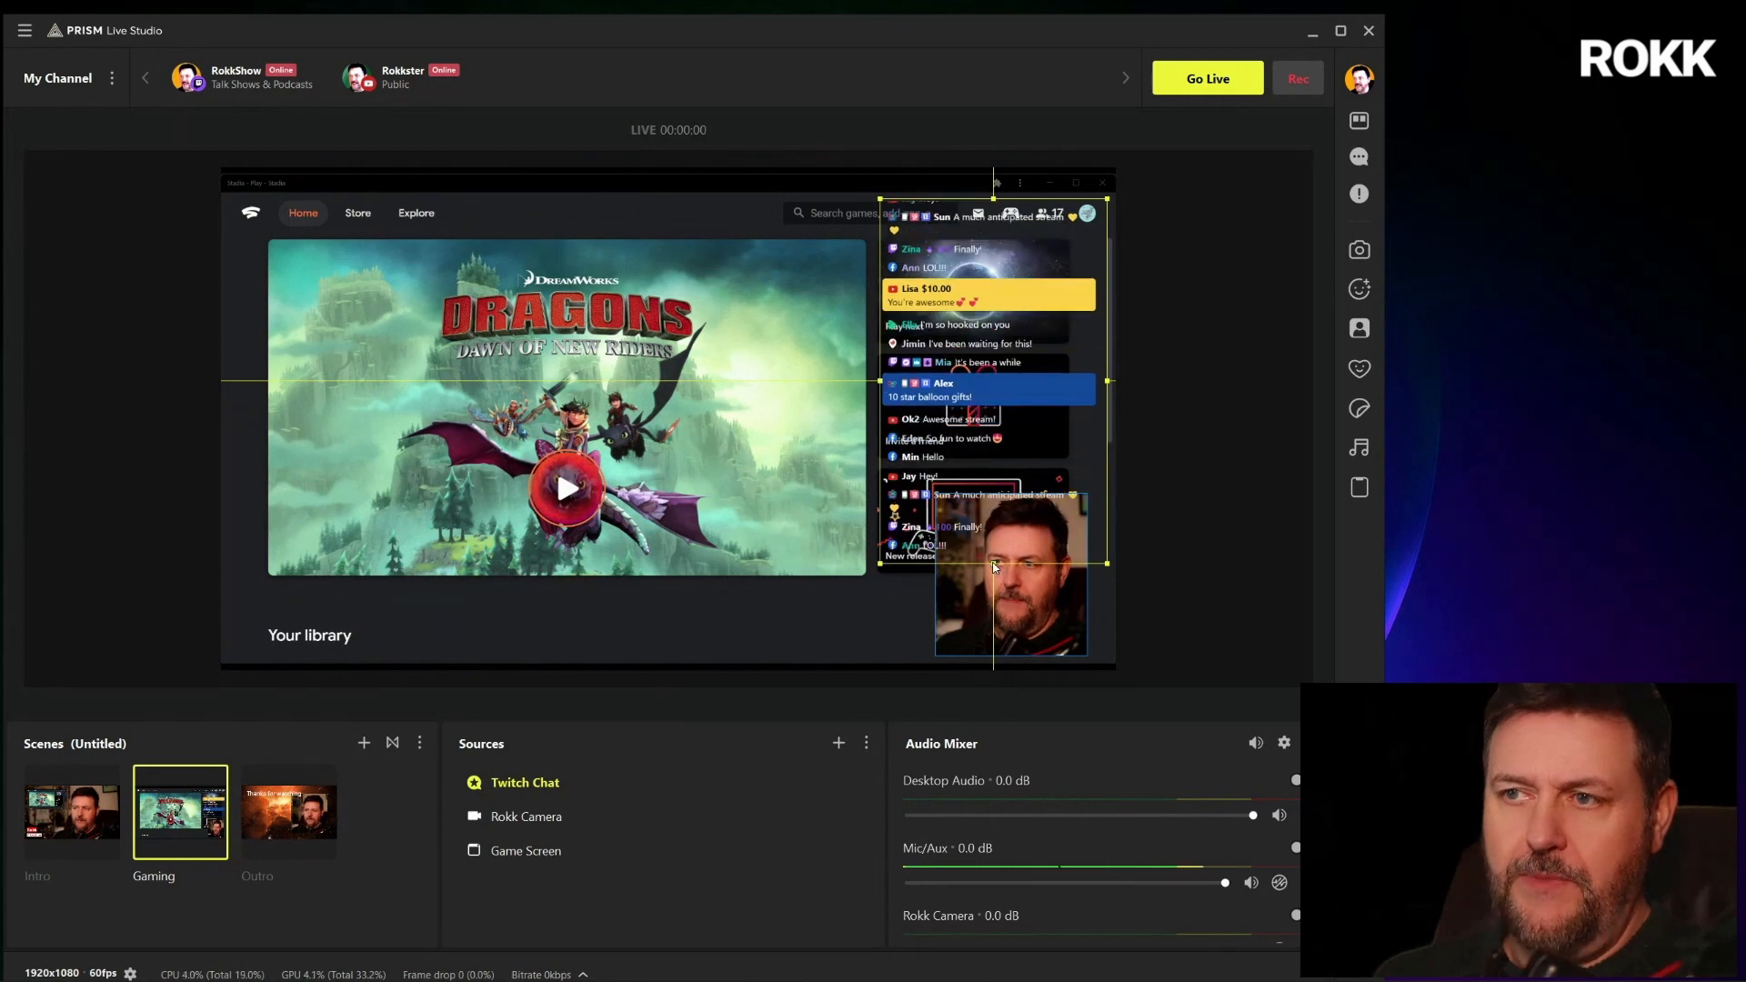
{"action": "left_click_drag", "start_coordinate": [997, 570], "coordinate": [1004, 503]}
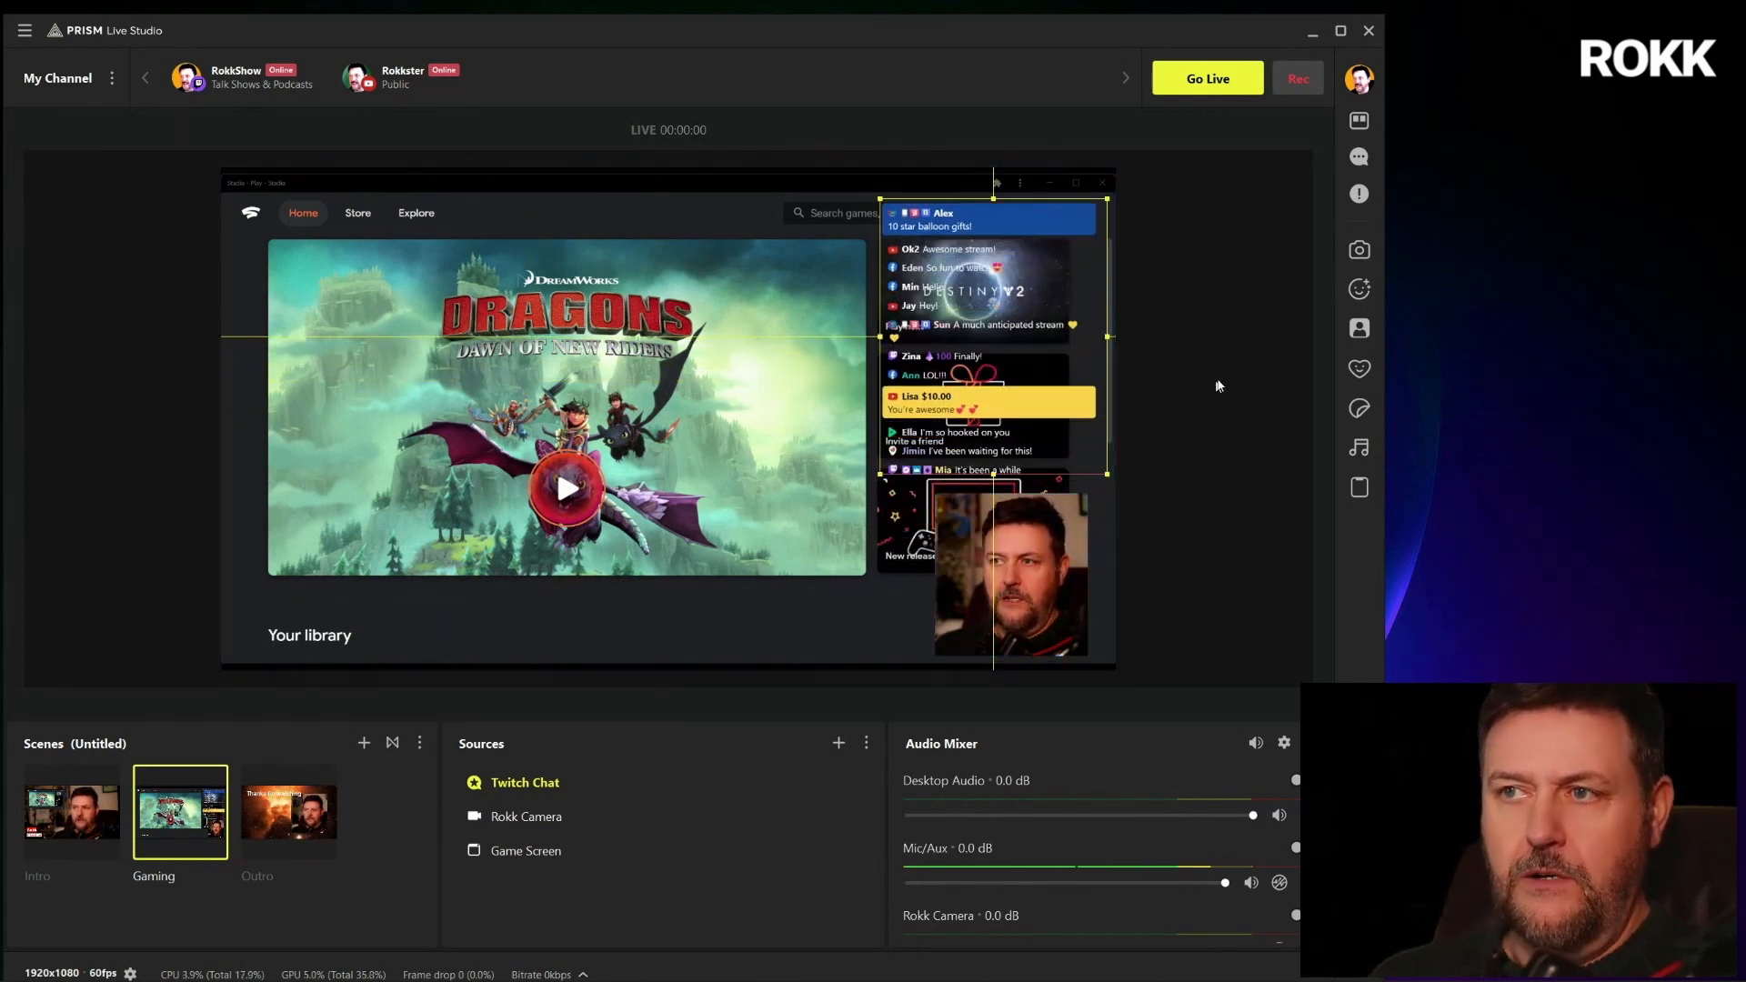
{"action": "left_click", "coordinate": [1222, 382]}
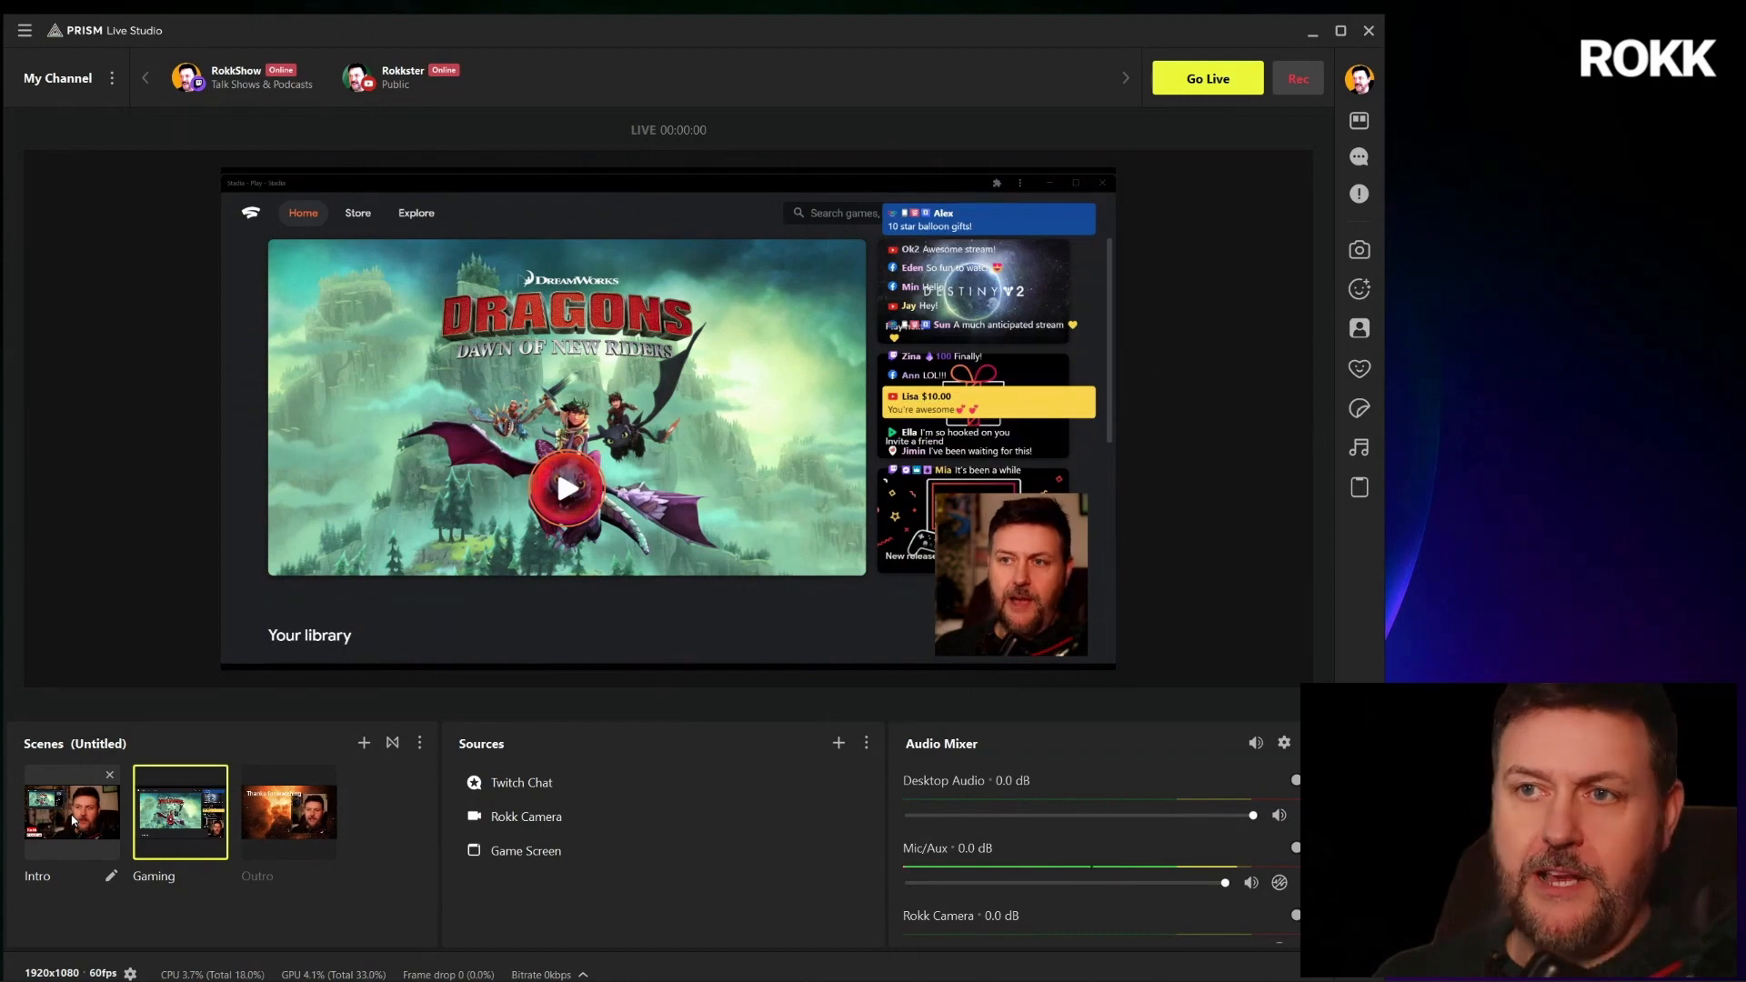
Review the Intro, Gaming and Outro scenes one after another
{"action": "left_click", "coordinate": [73, 821]}
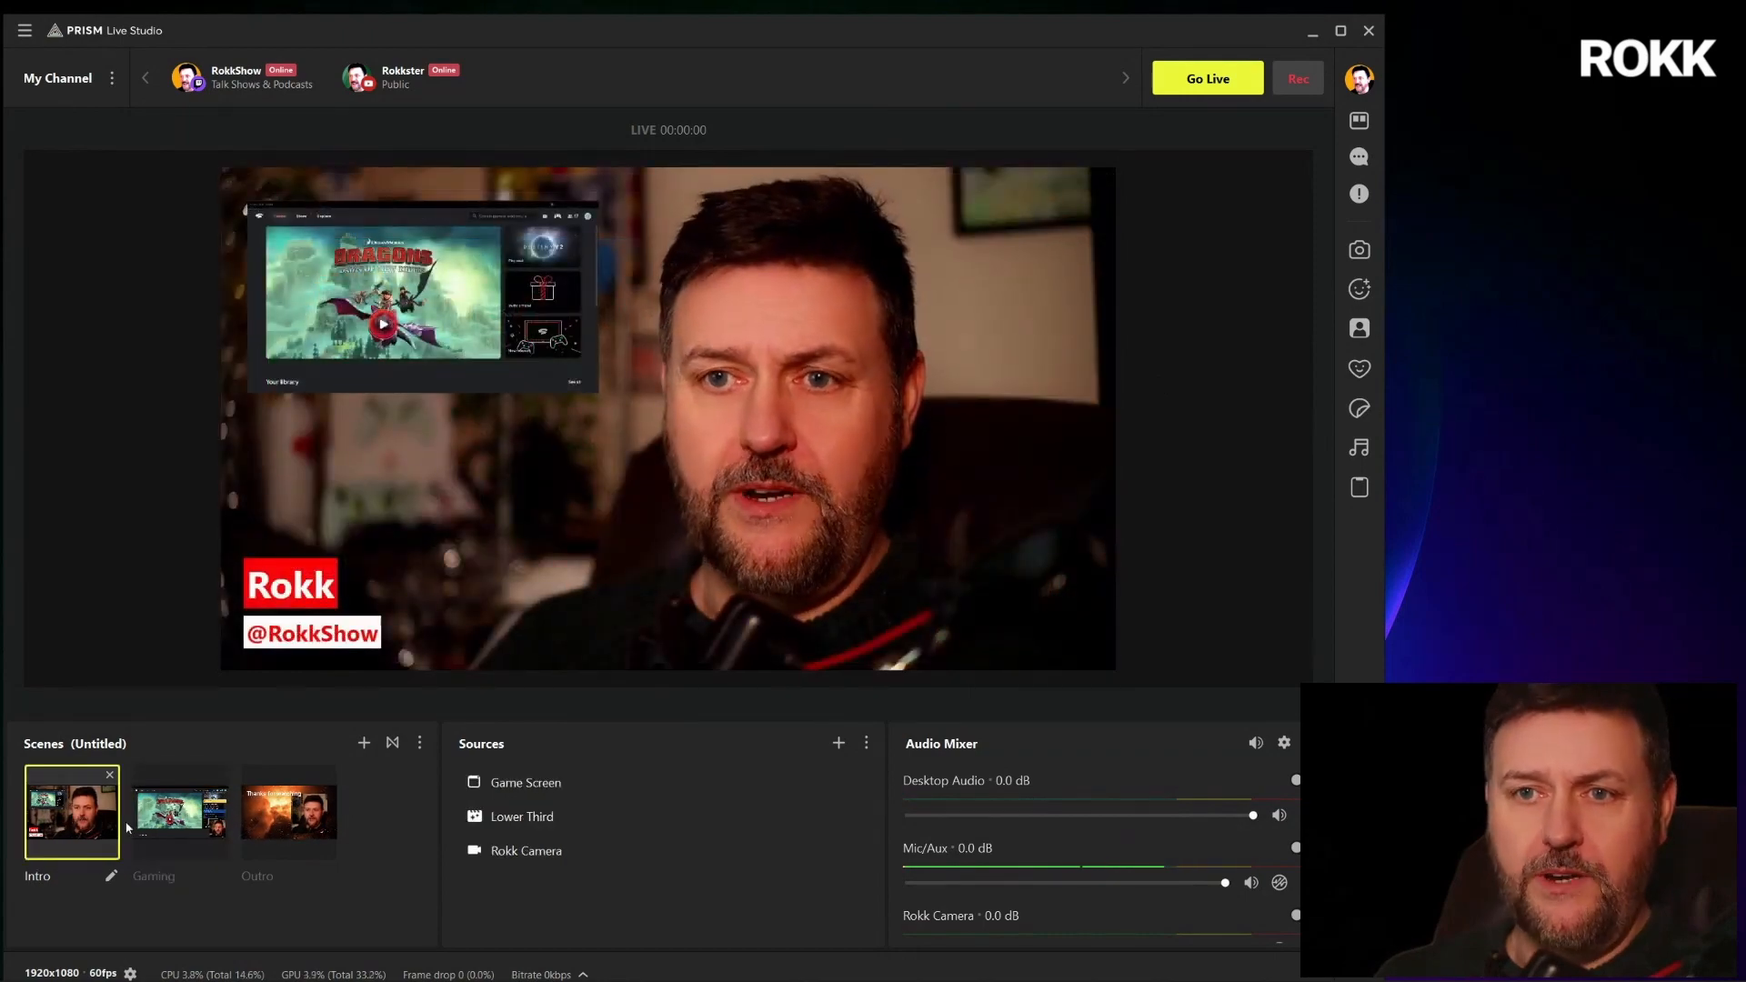
{"action": "left_click", "coordinate": [173, 830]}
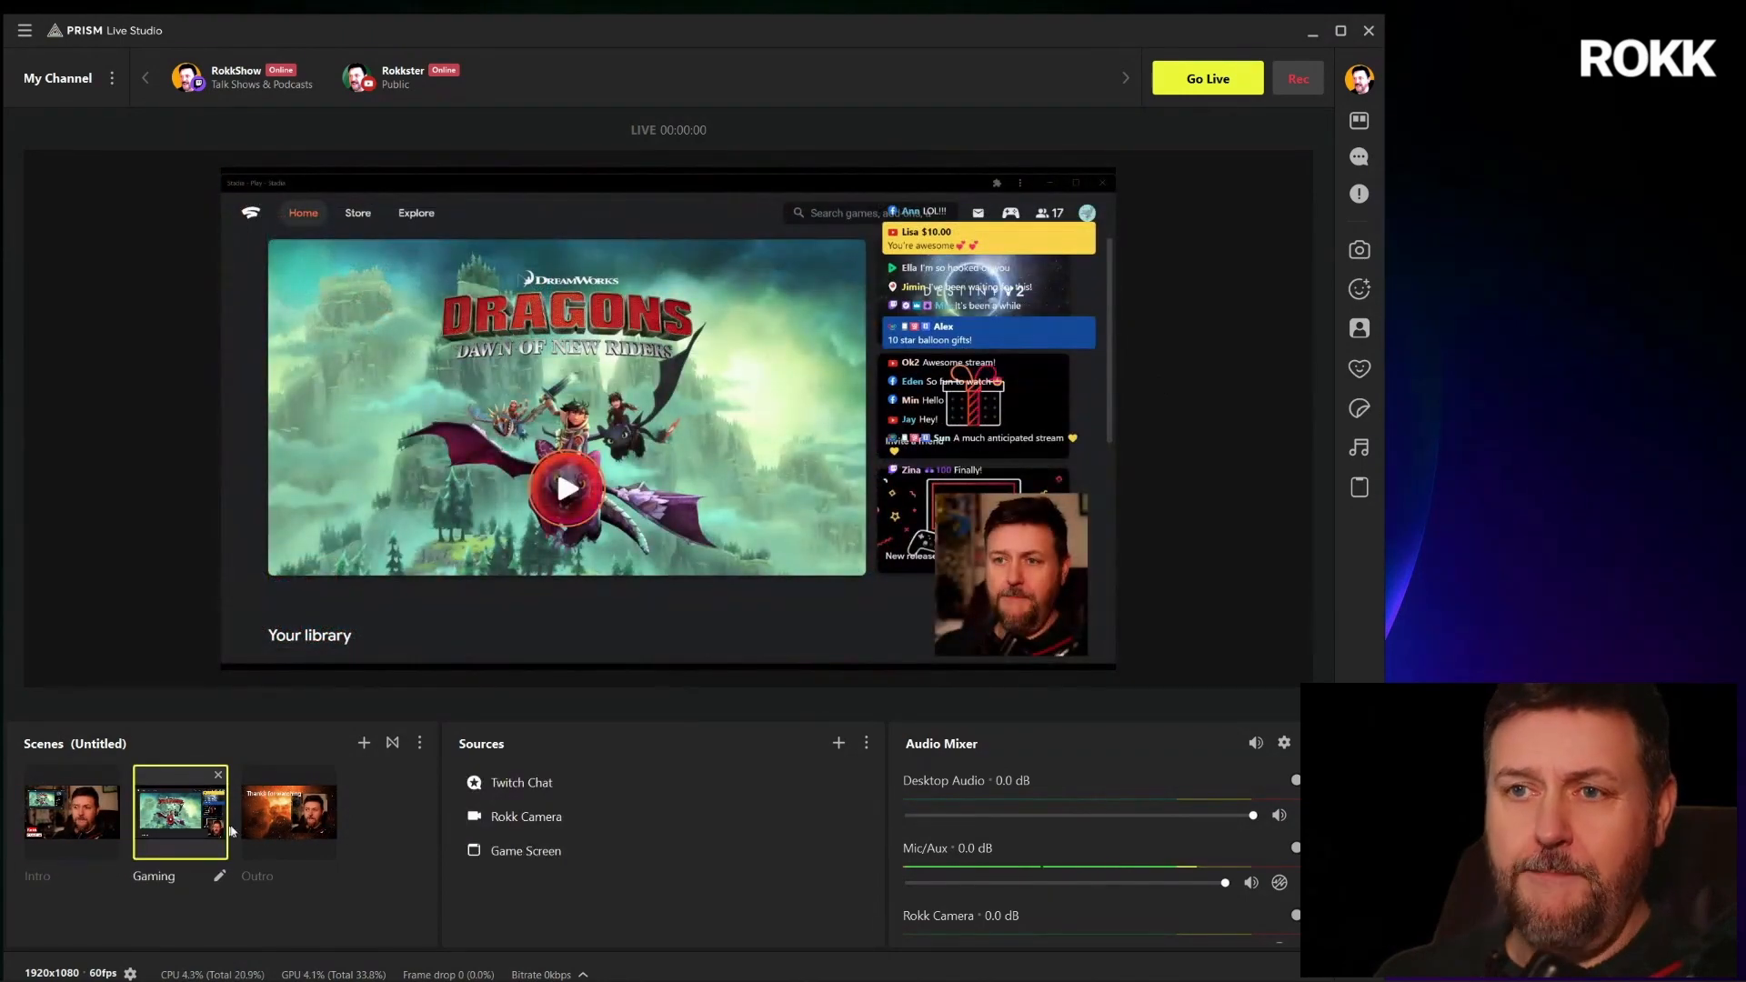
{"action": "left_click", "coordinate": [244, 822]}
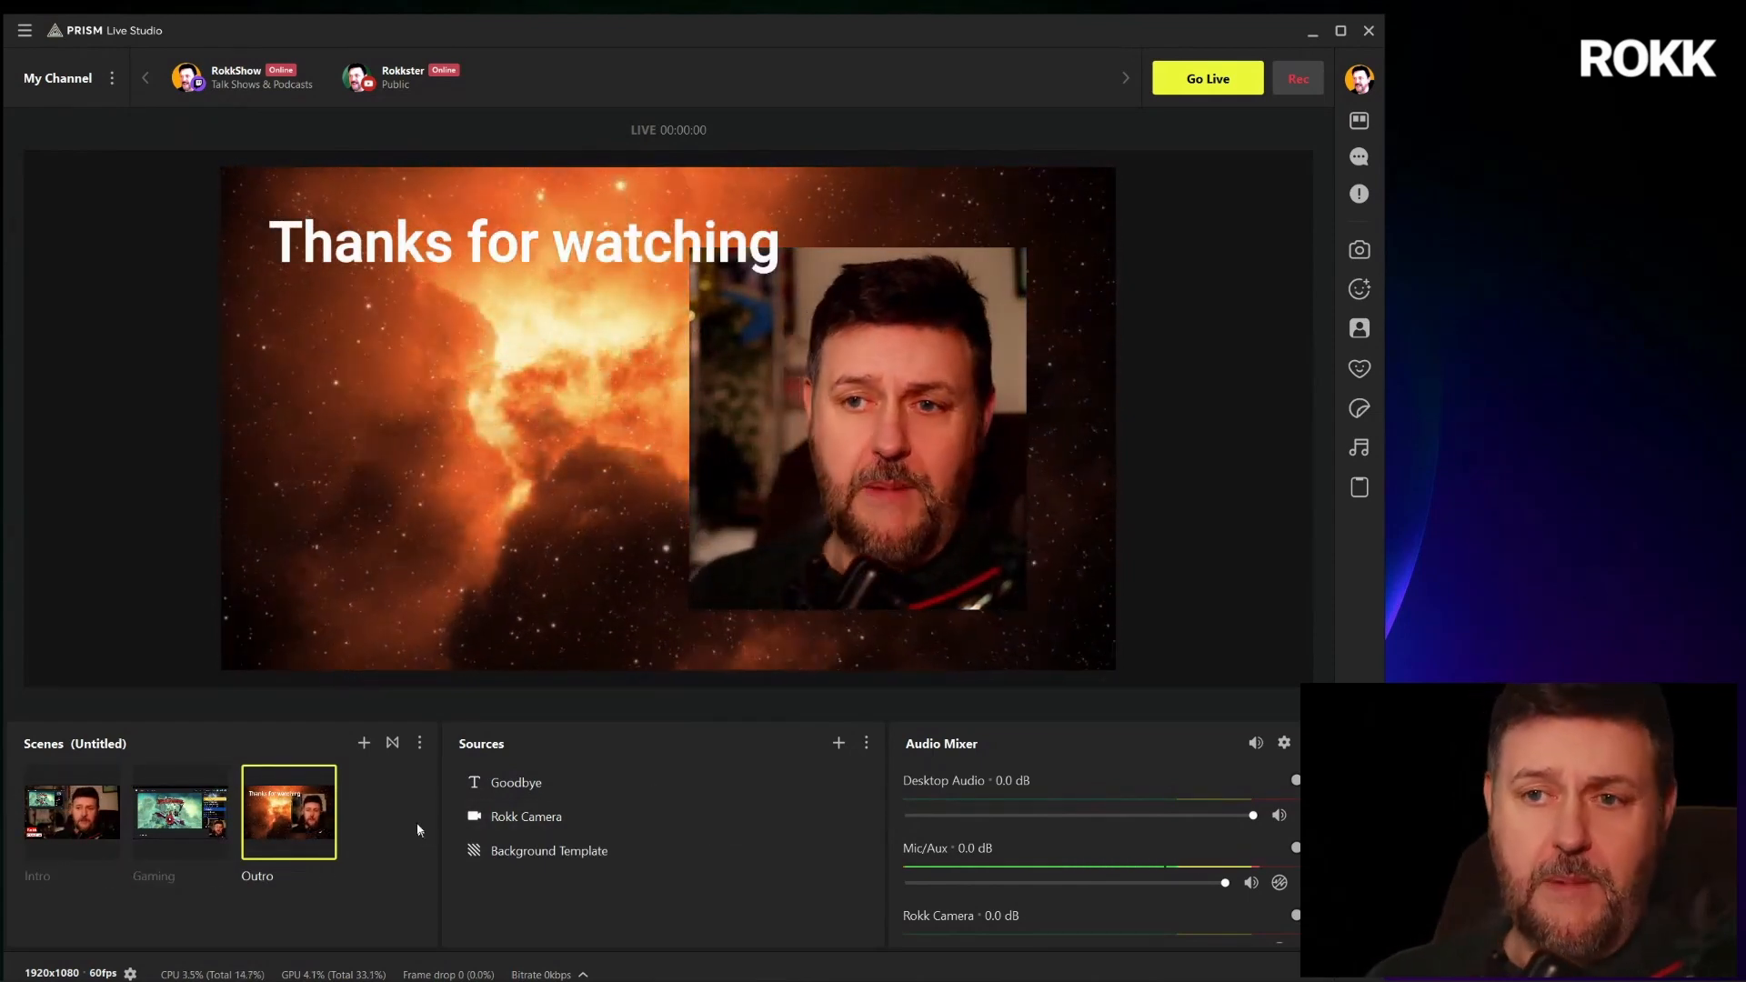
Create a new scene named "Countdown" and move it ahead of the Intro scene in the scene order
{"action": "left_click", "coordinate": [364, 743]}
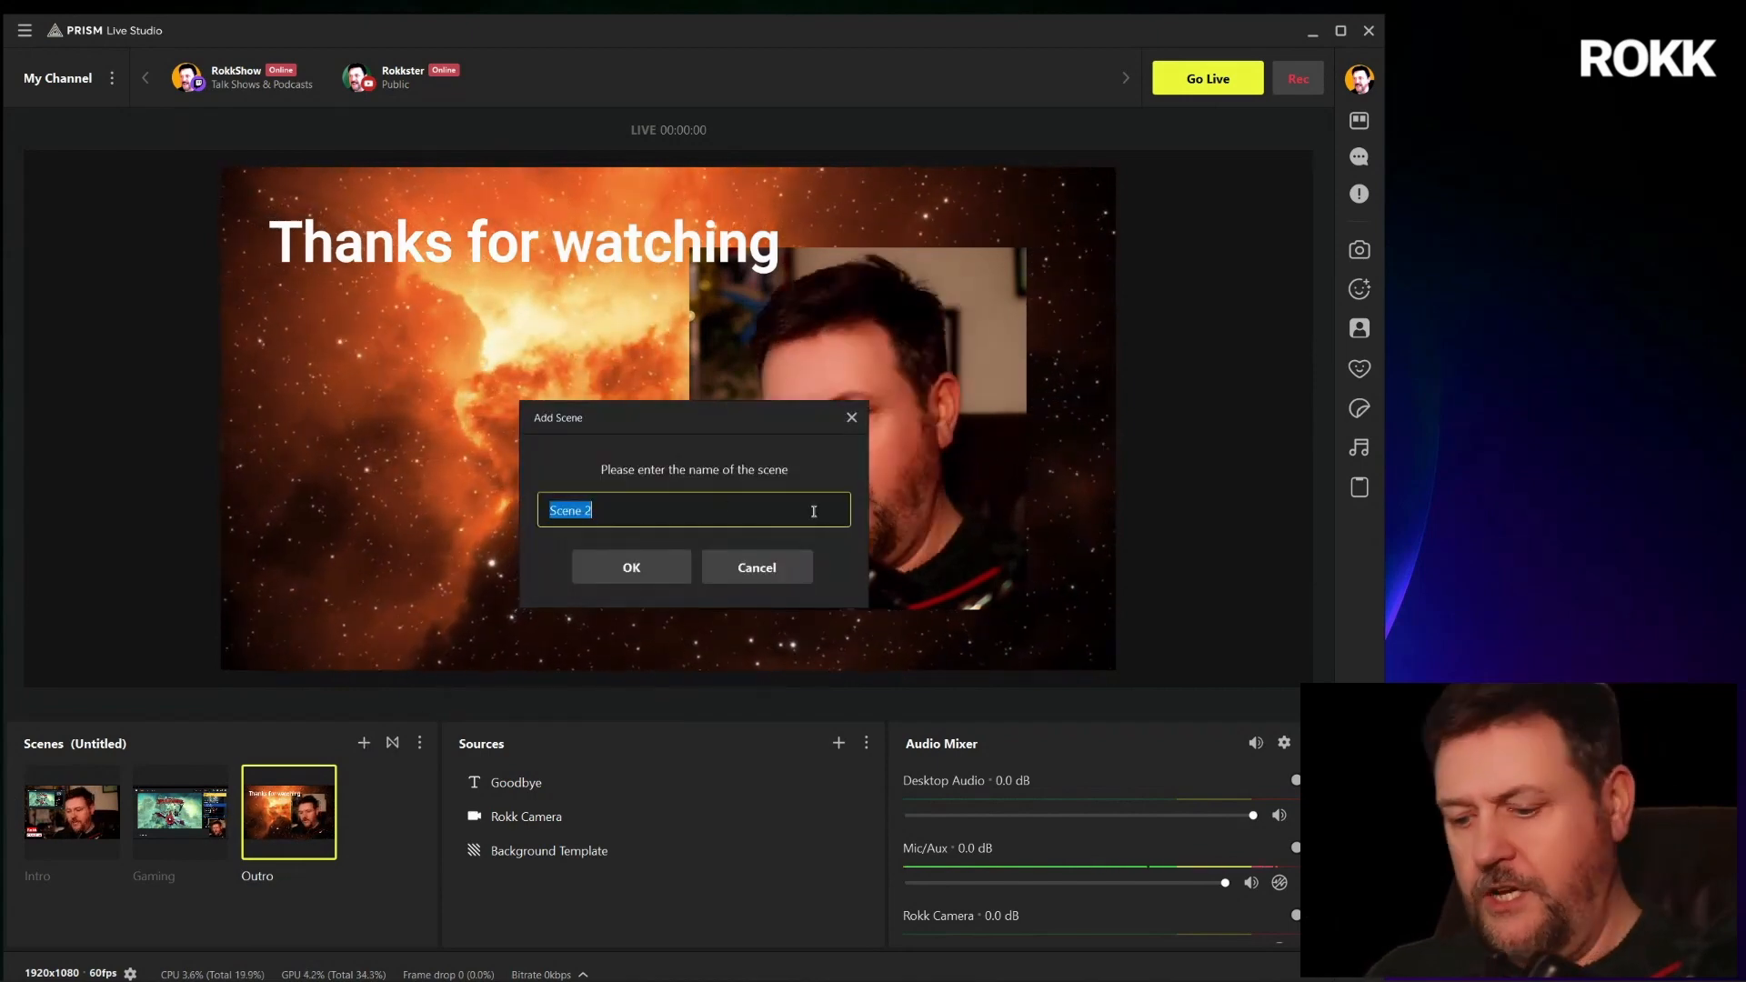
{"action": "type", "text": "Countdown"}
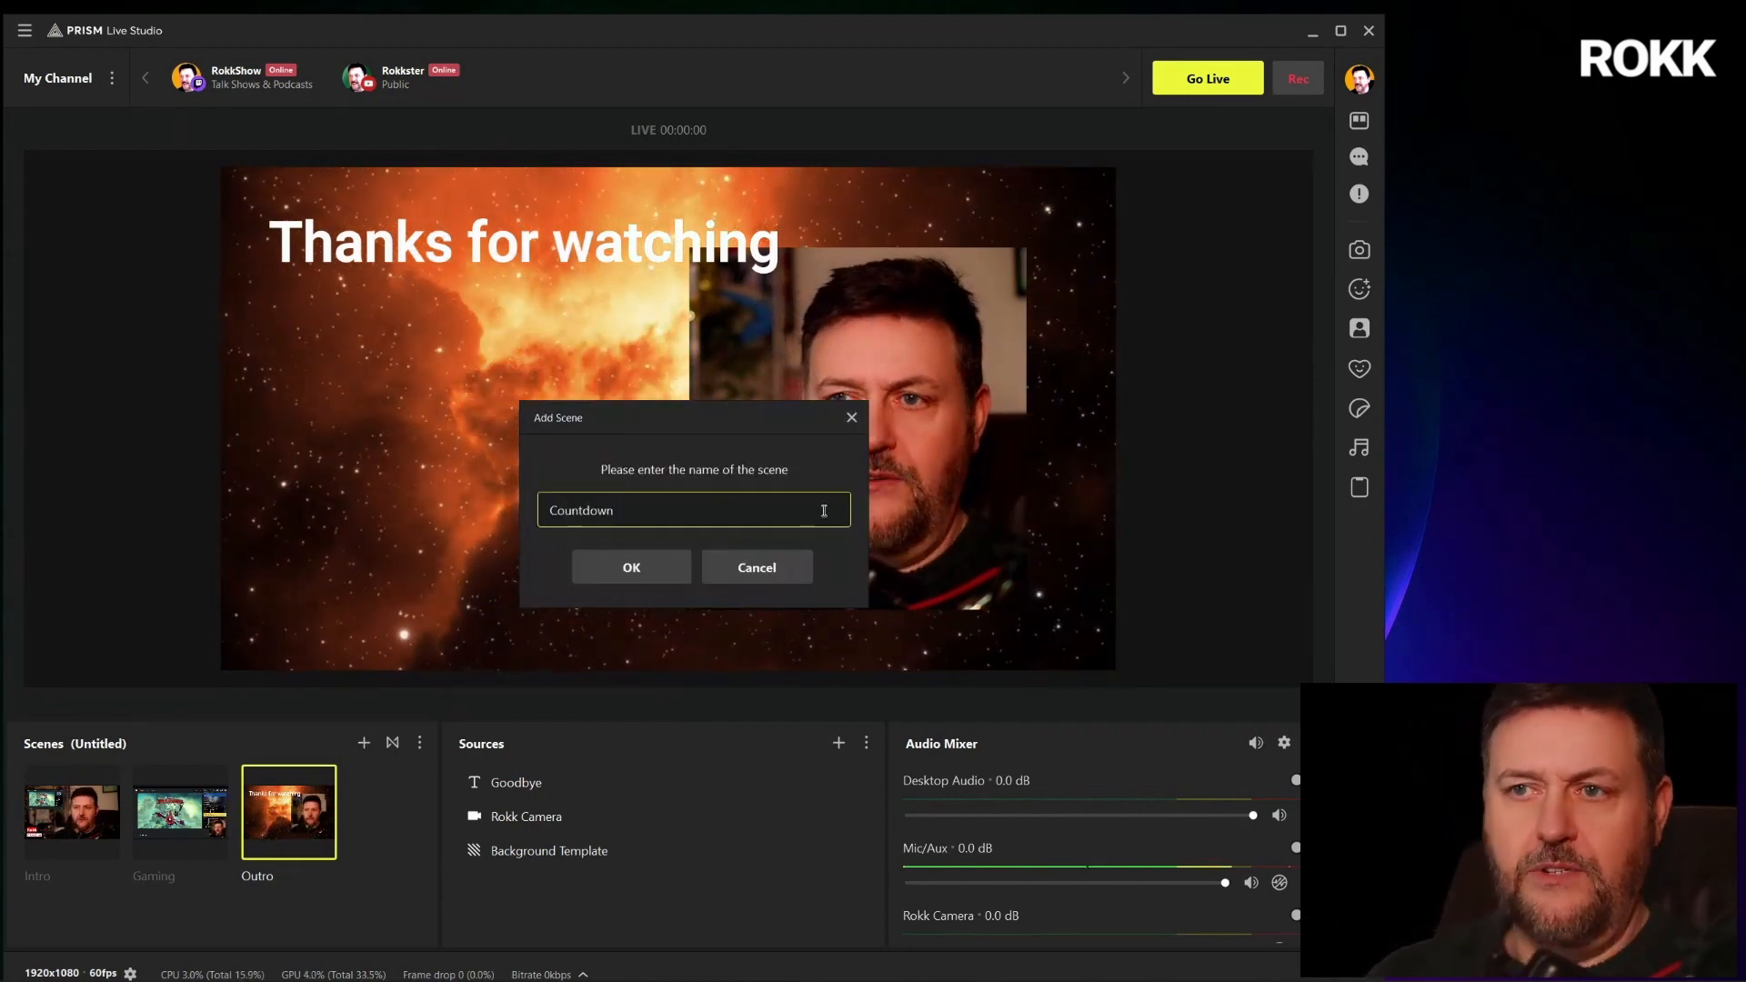
{"action": "left_click", "coordinate": [631, 568]}
{"action": "mouse_move", "coordinate": [50, 946]}
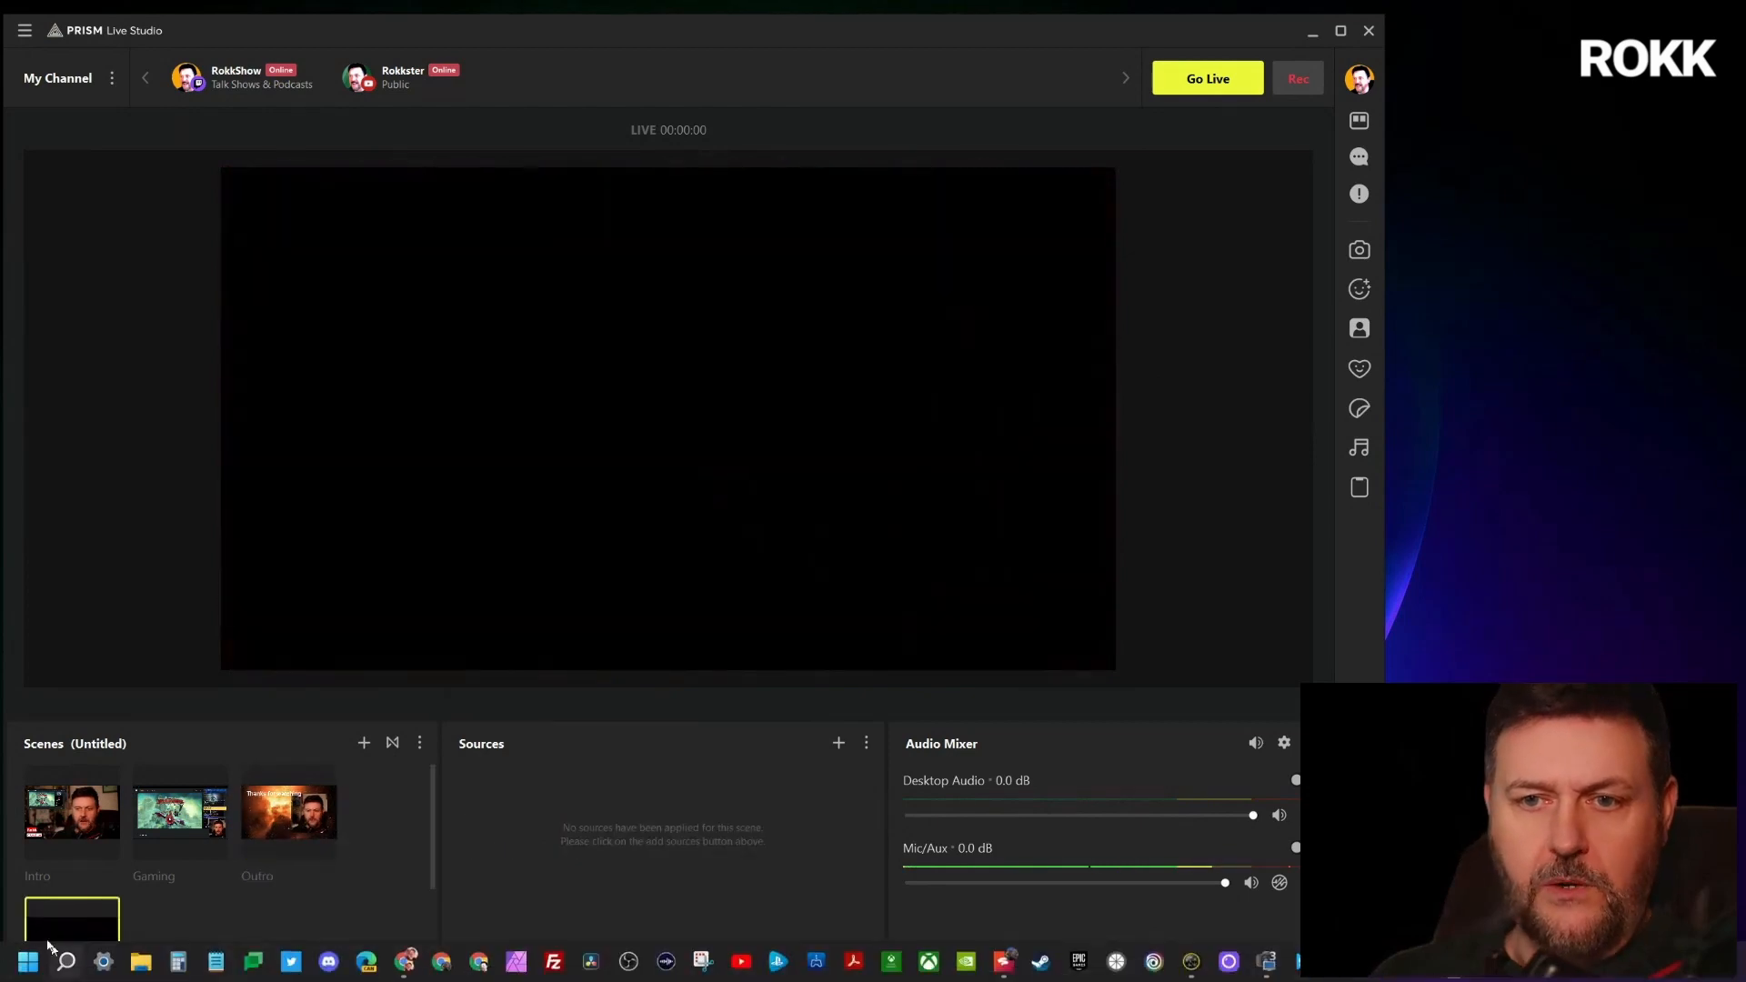
{"action": "left_click_drag", "start_coordinate": [46, 918], "coordinate": [41, 850]}
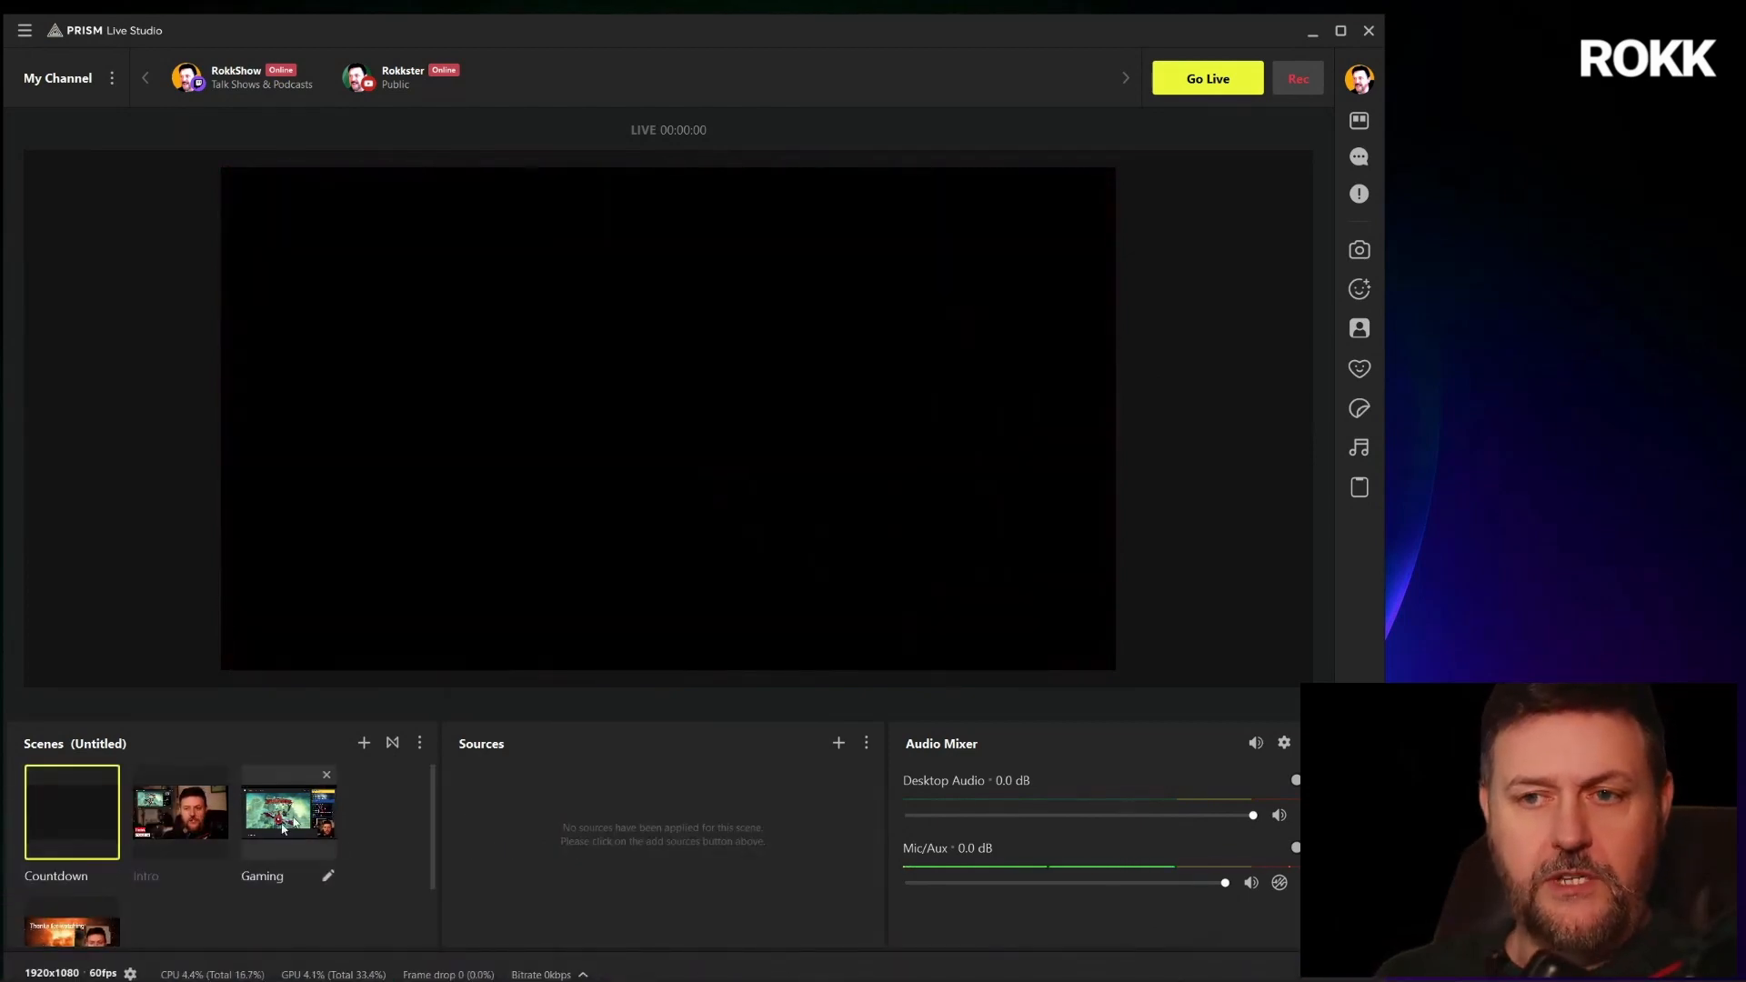
Add the existing "Background Template" source to the Countdown scene
{"action": "left_click", "coordinate": [839, 744]}
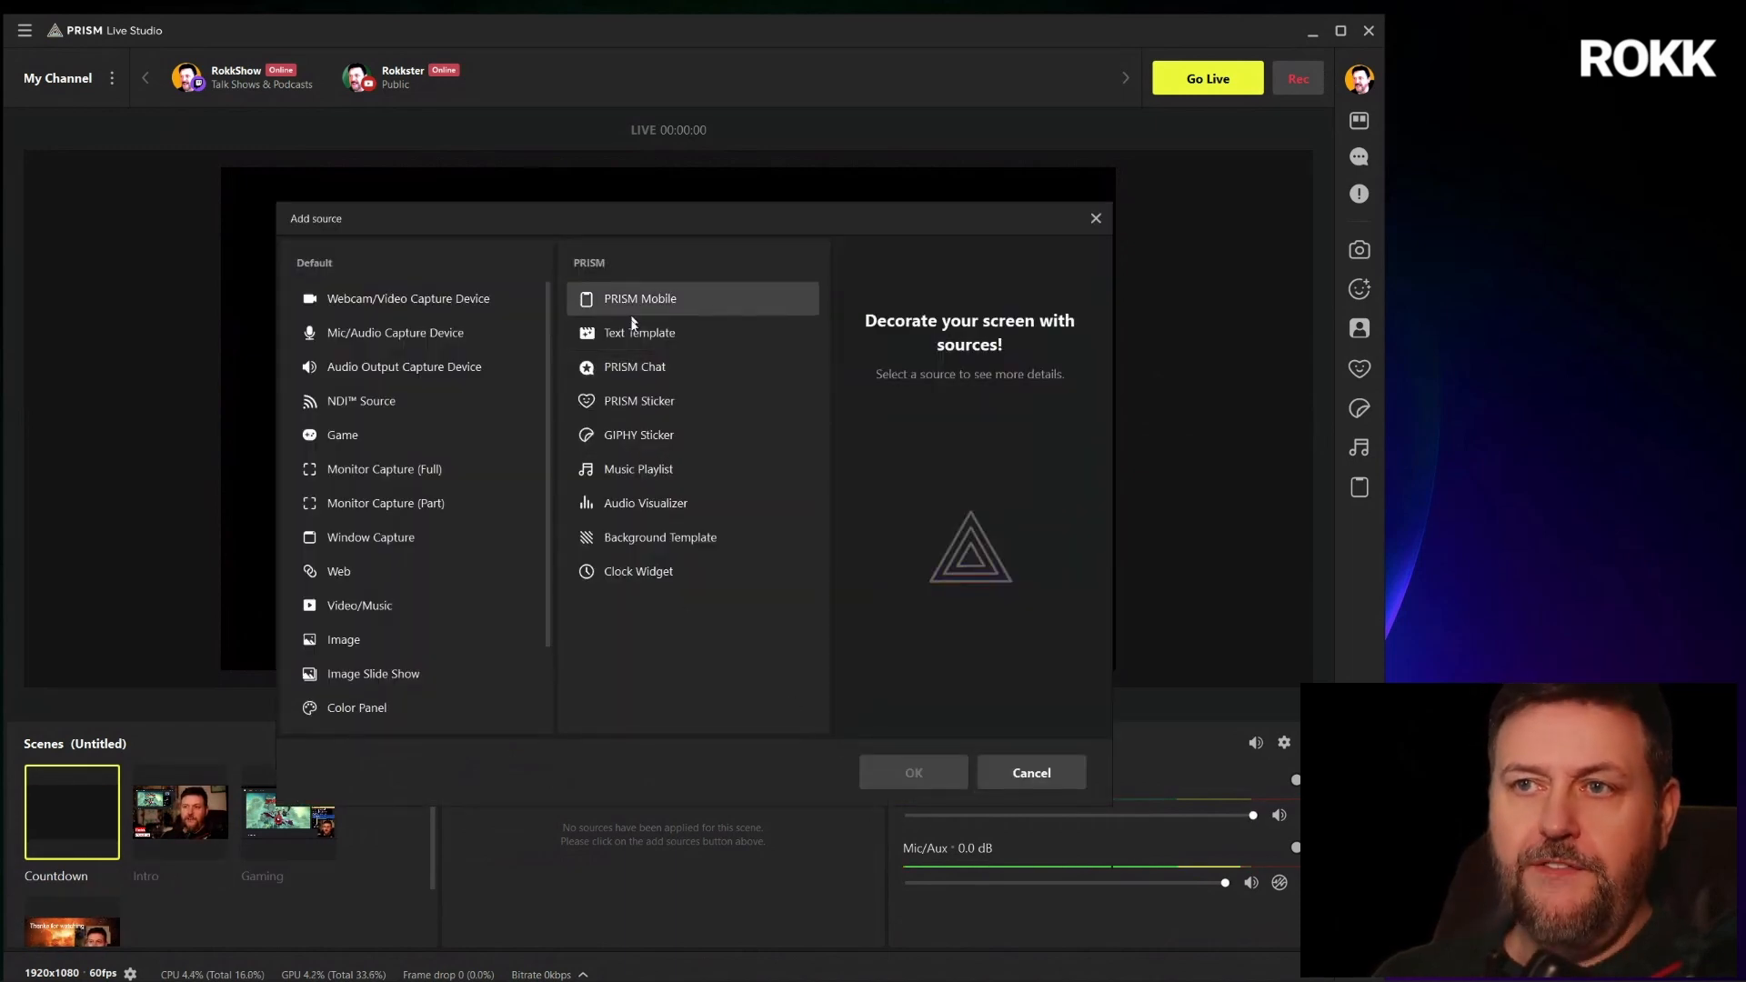
{"action": "left_click", "coordinate": [639, 546]}
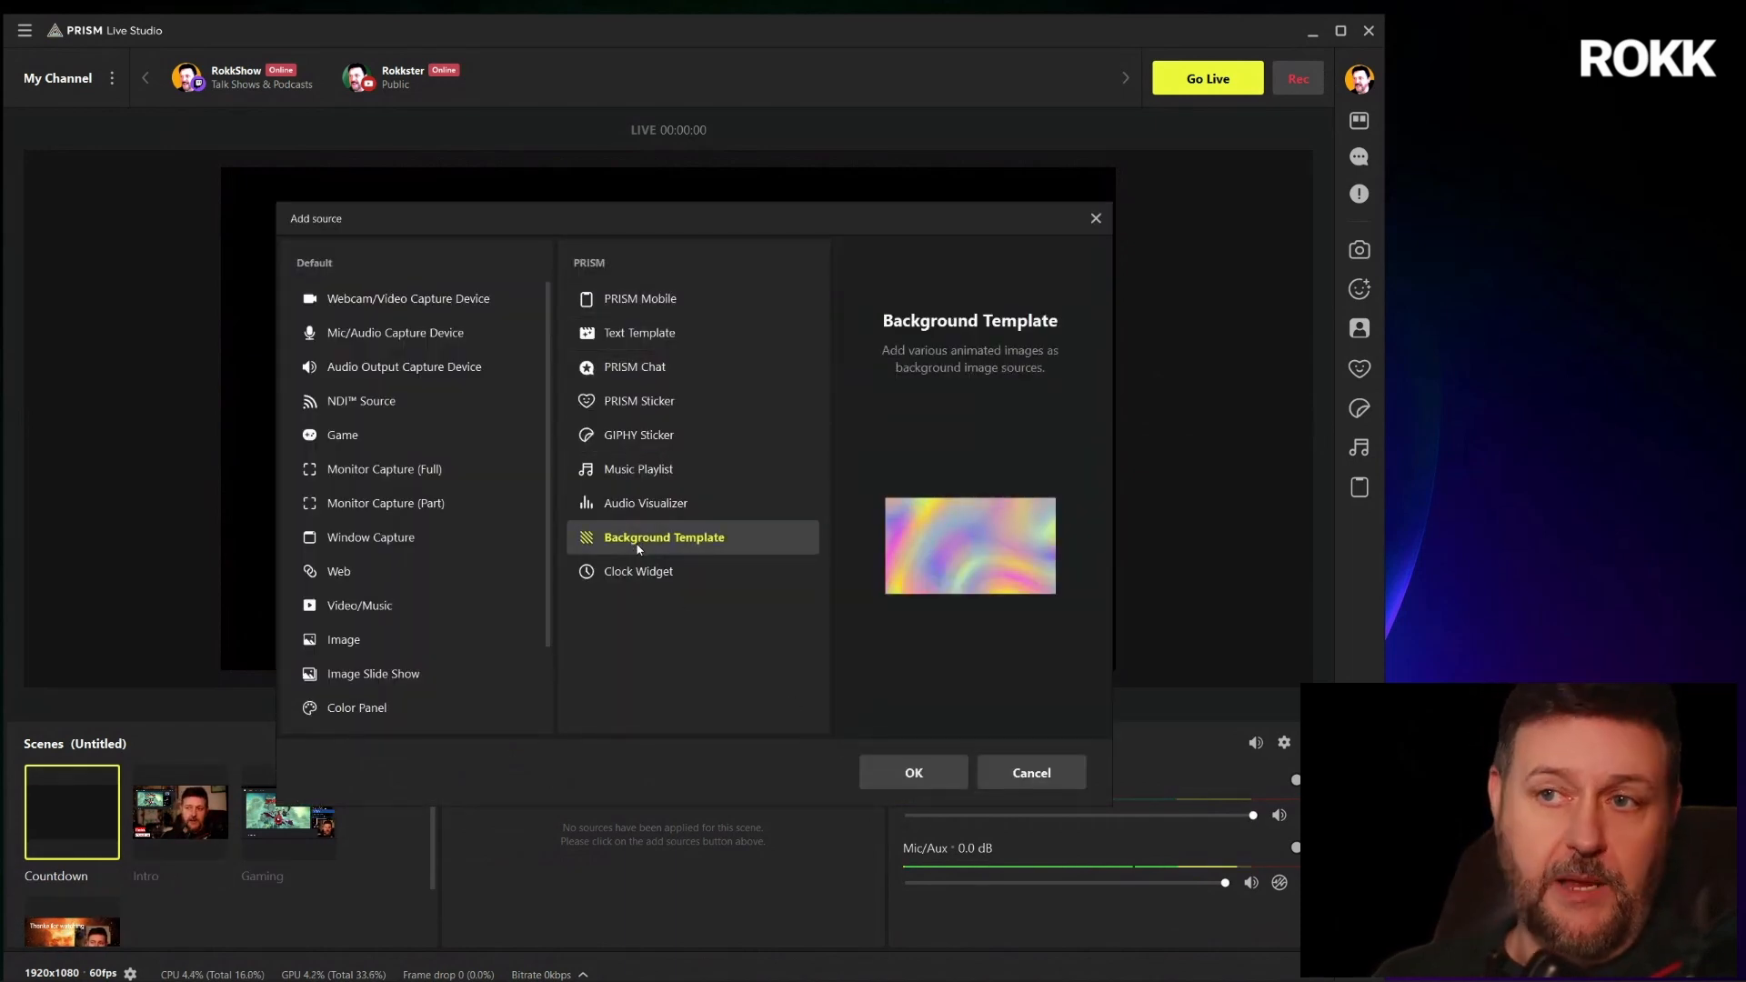
{"action": "left_click", "coordinate": [912, 773]}
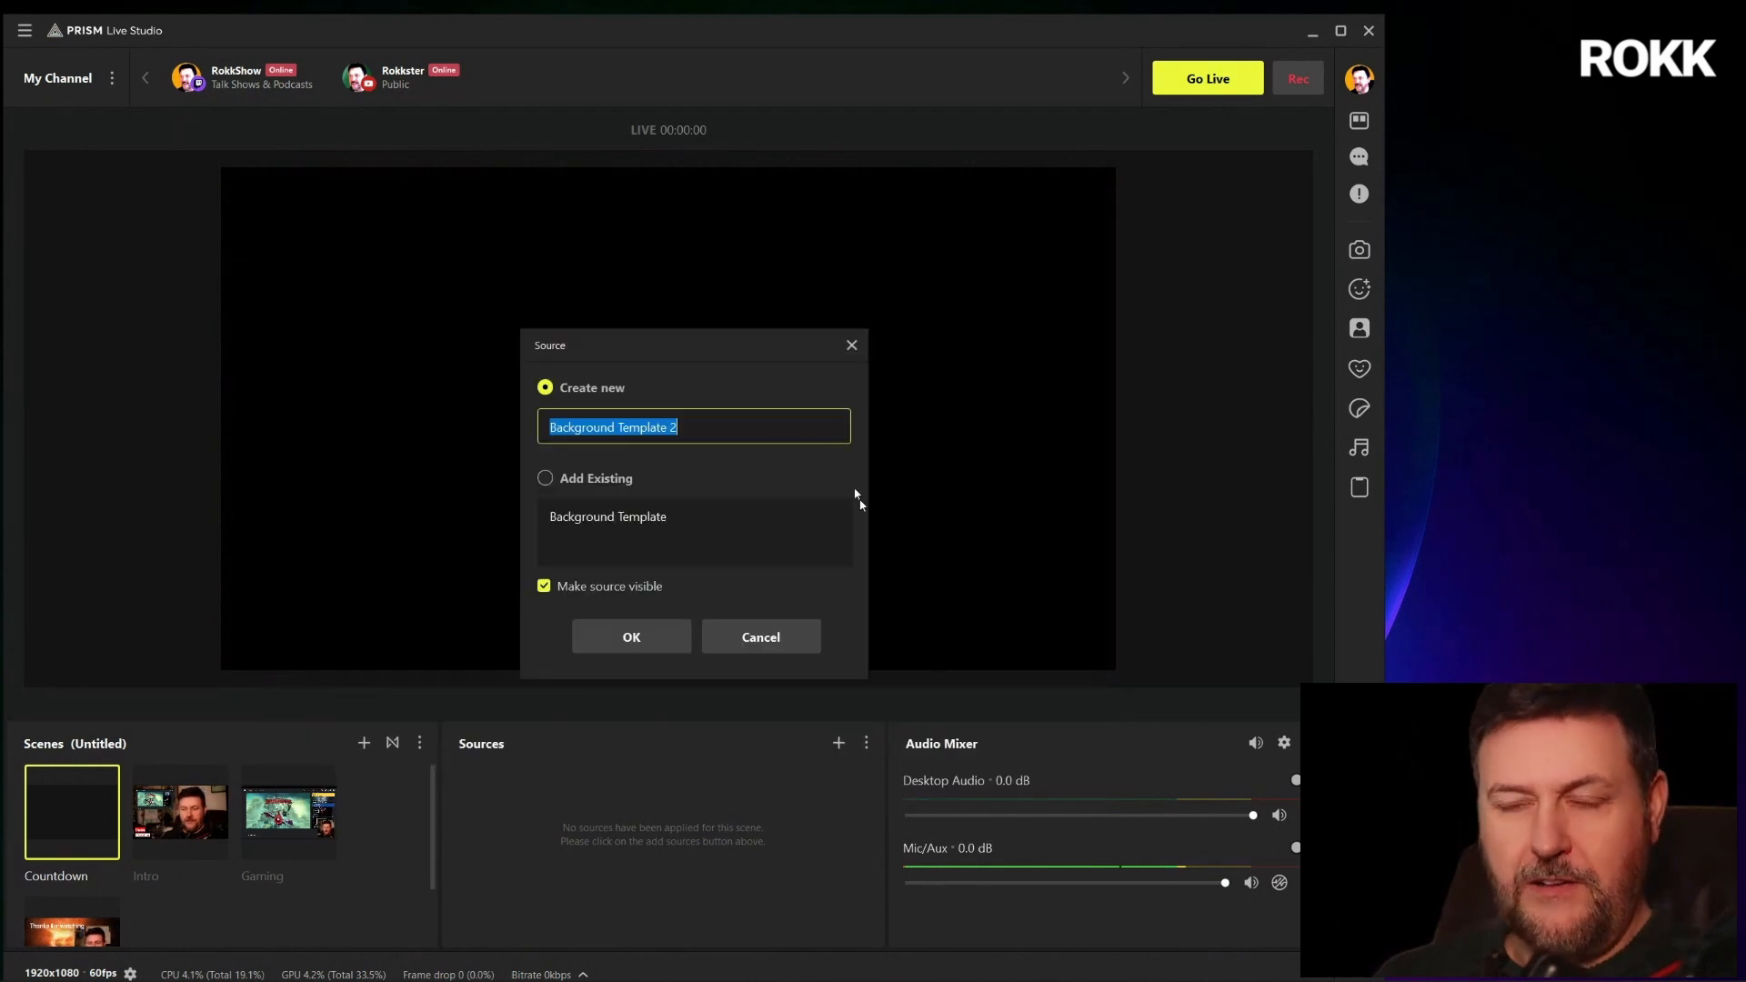
{"action": "left_click", "coordinate": [603, 517]}
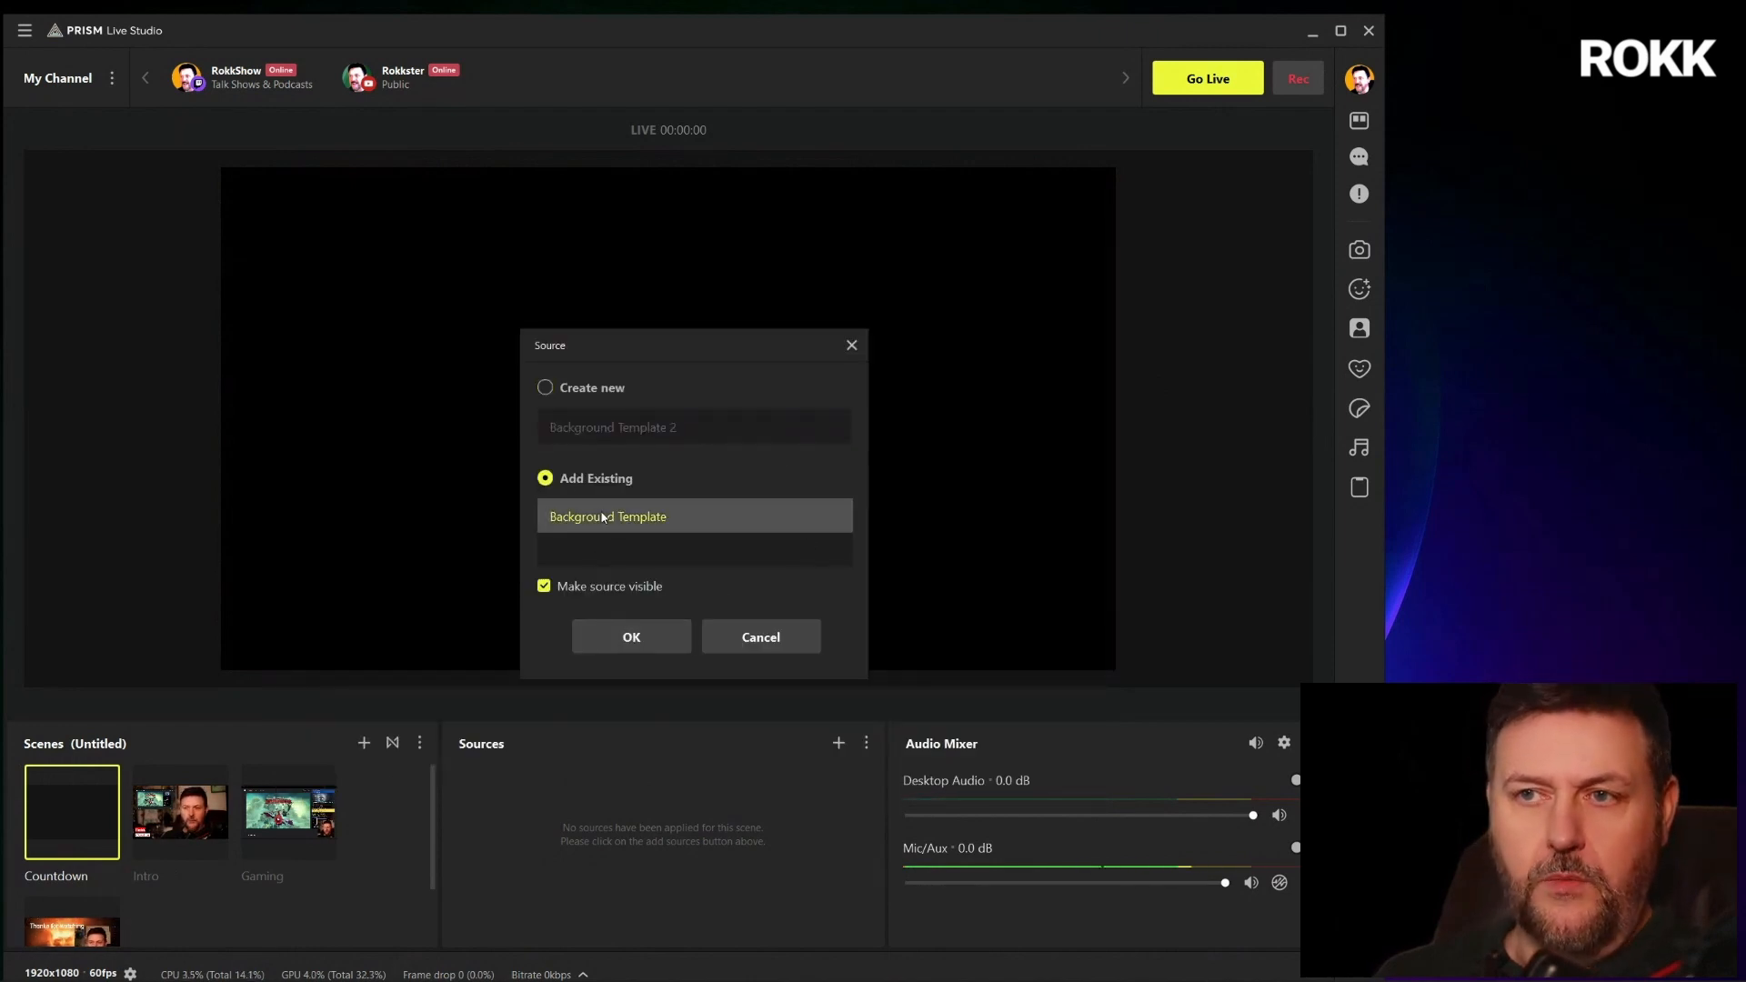
{"action": "left_click", "coordinate": [622, 637]}
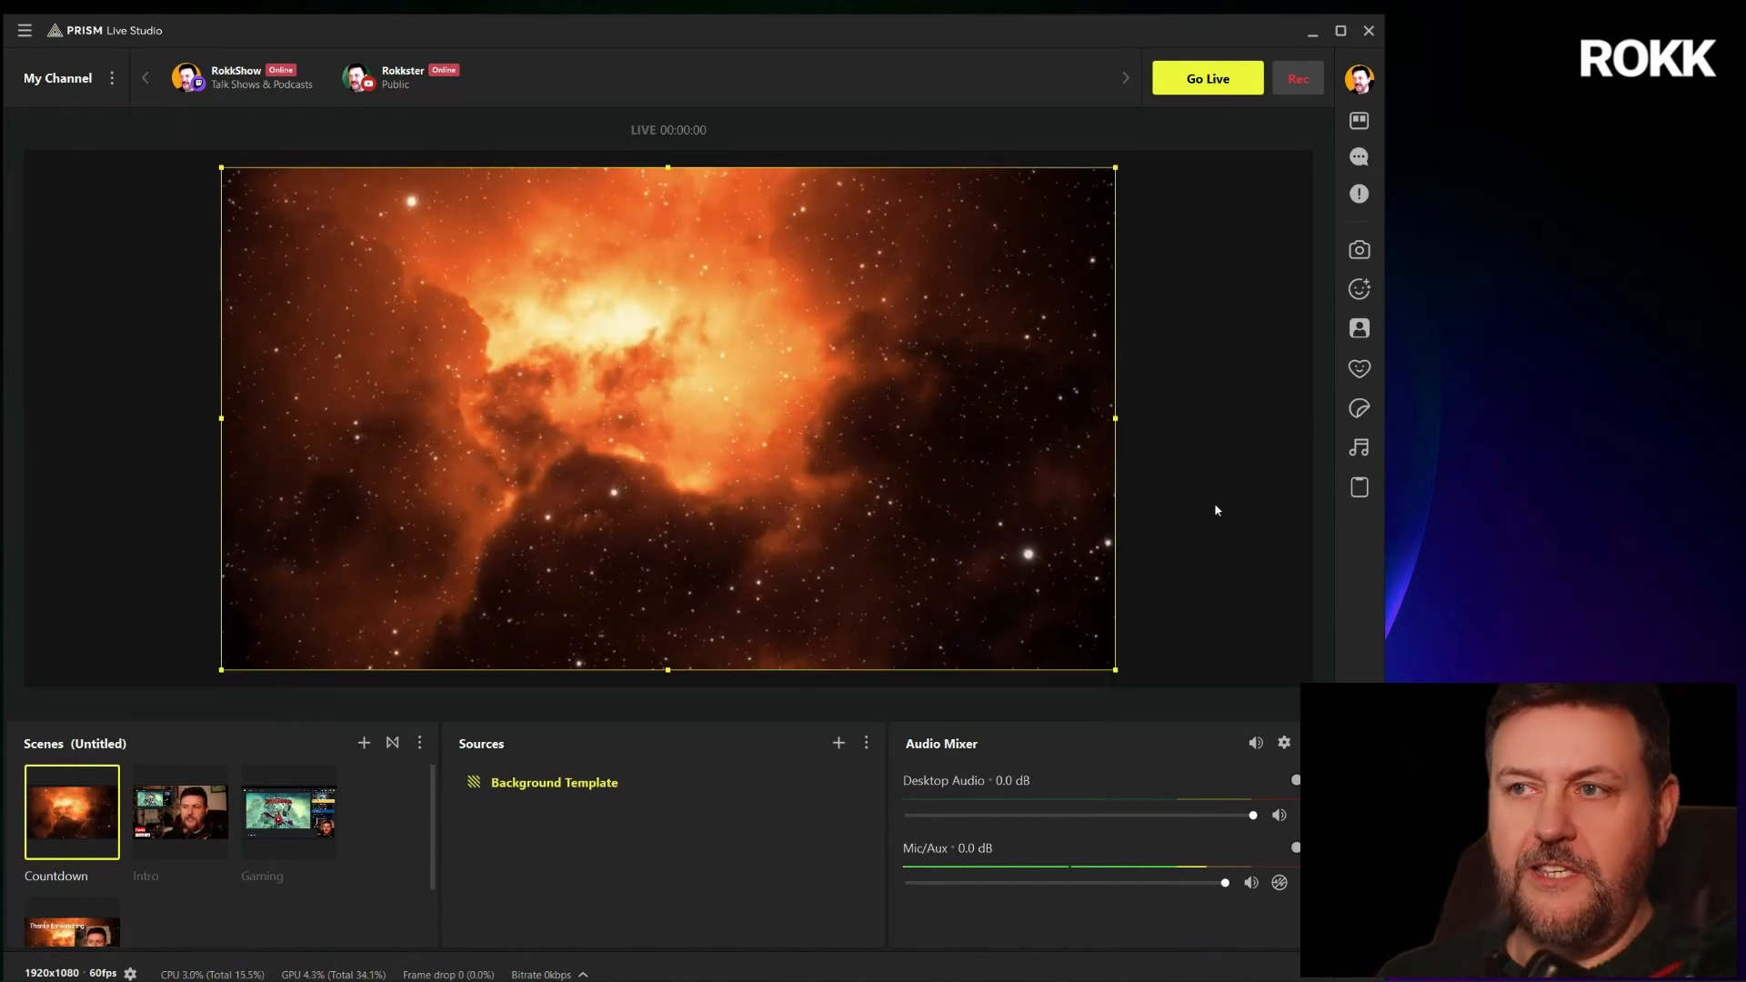
Add a new Clock Widget source to the Countdown scene and choose the template with red digits on white flip cards
{"action": "left_click", "coordinate": [839, 742]}
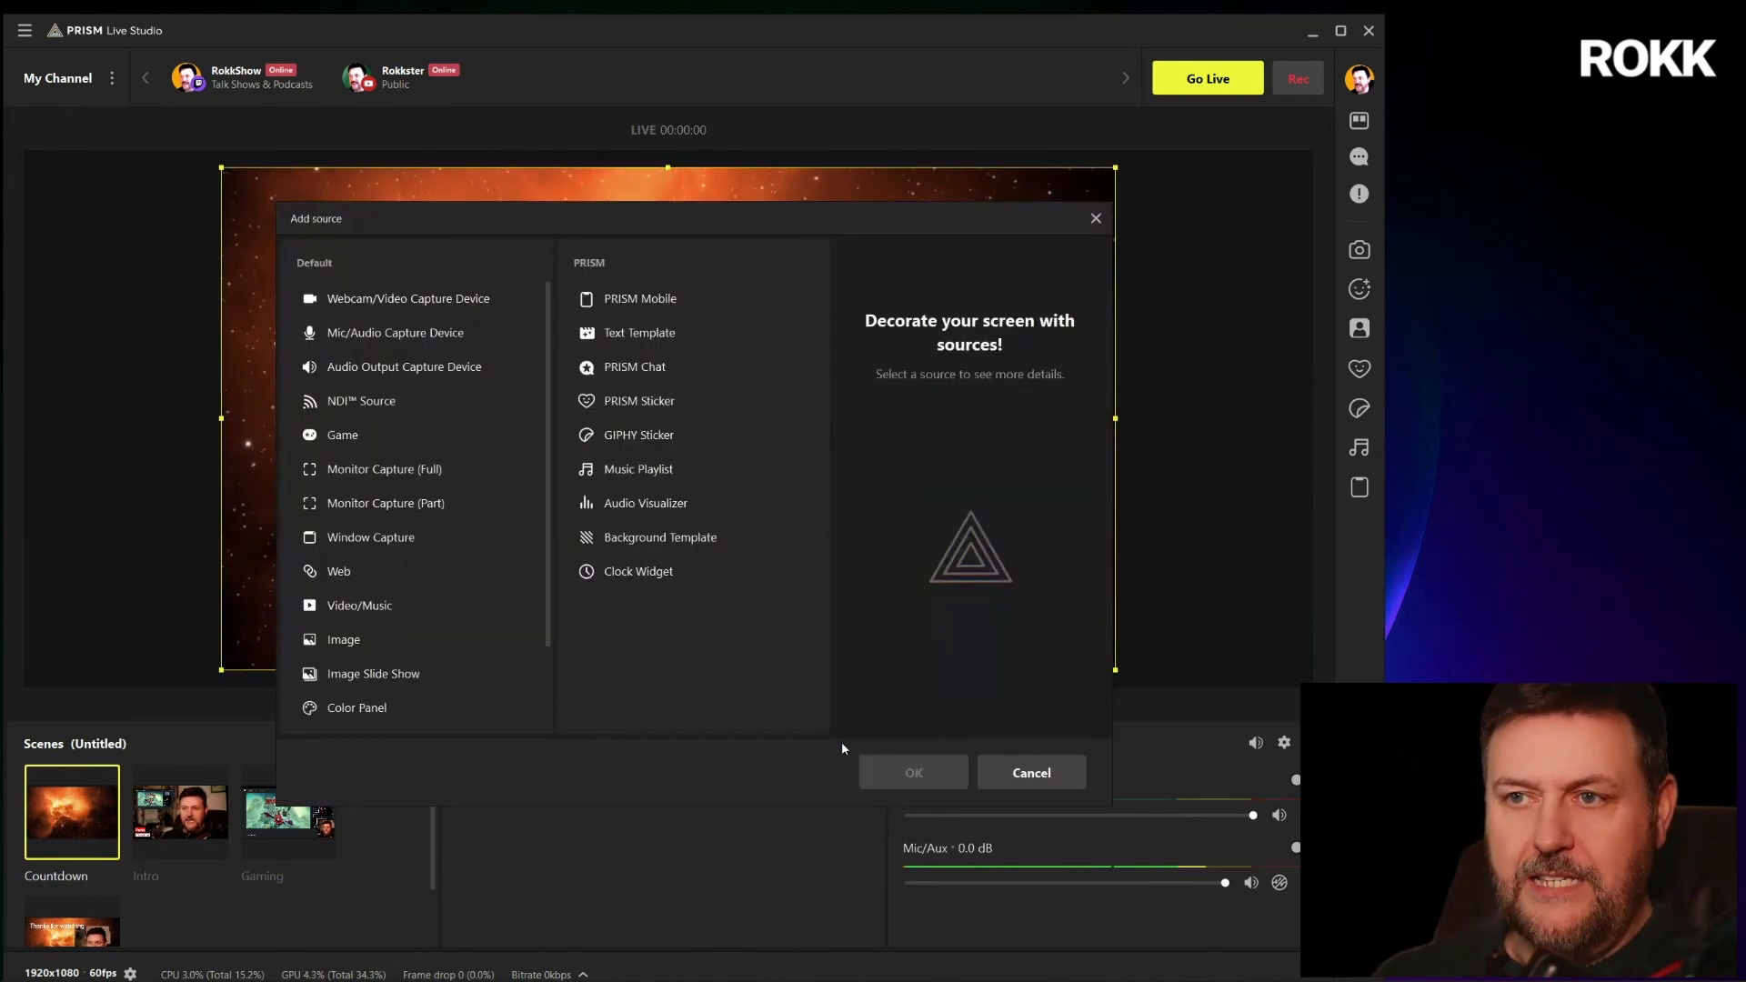
{"action": "left_click", "coordinate": [638, 573]}
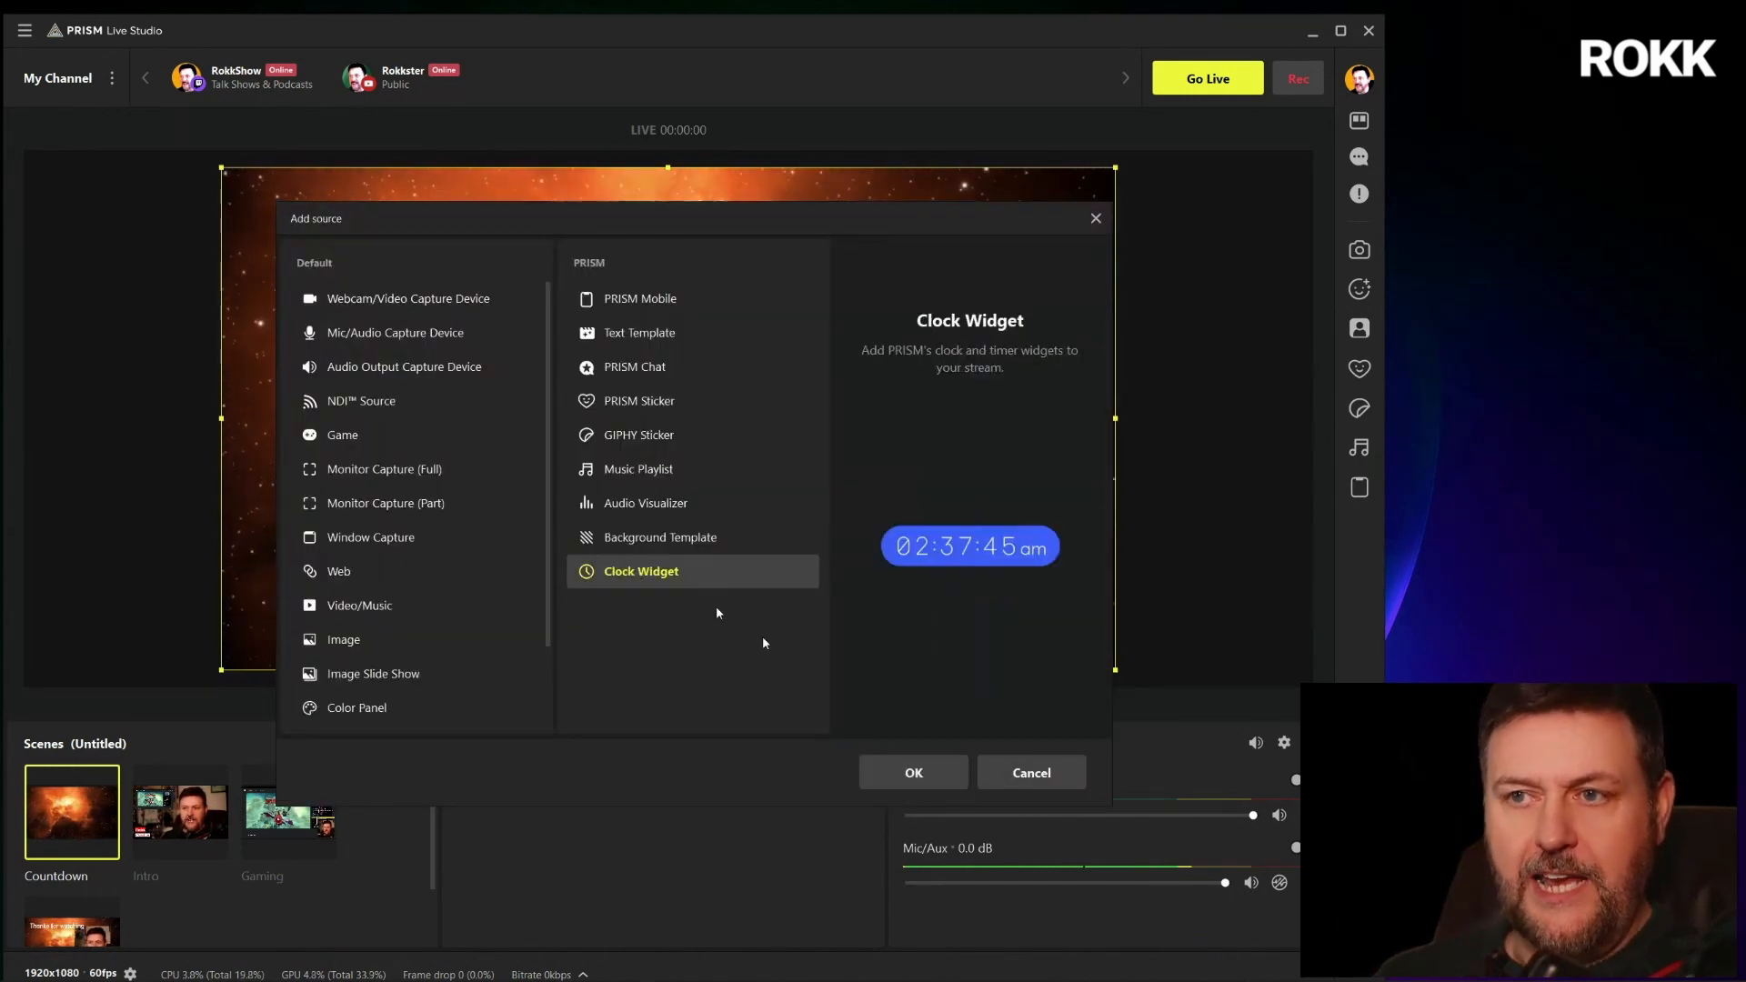
{"action": "left_click", "coordinate": [913, 772]}
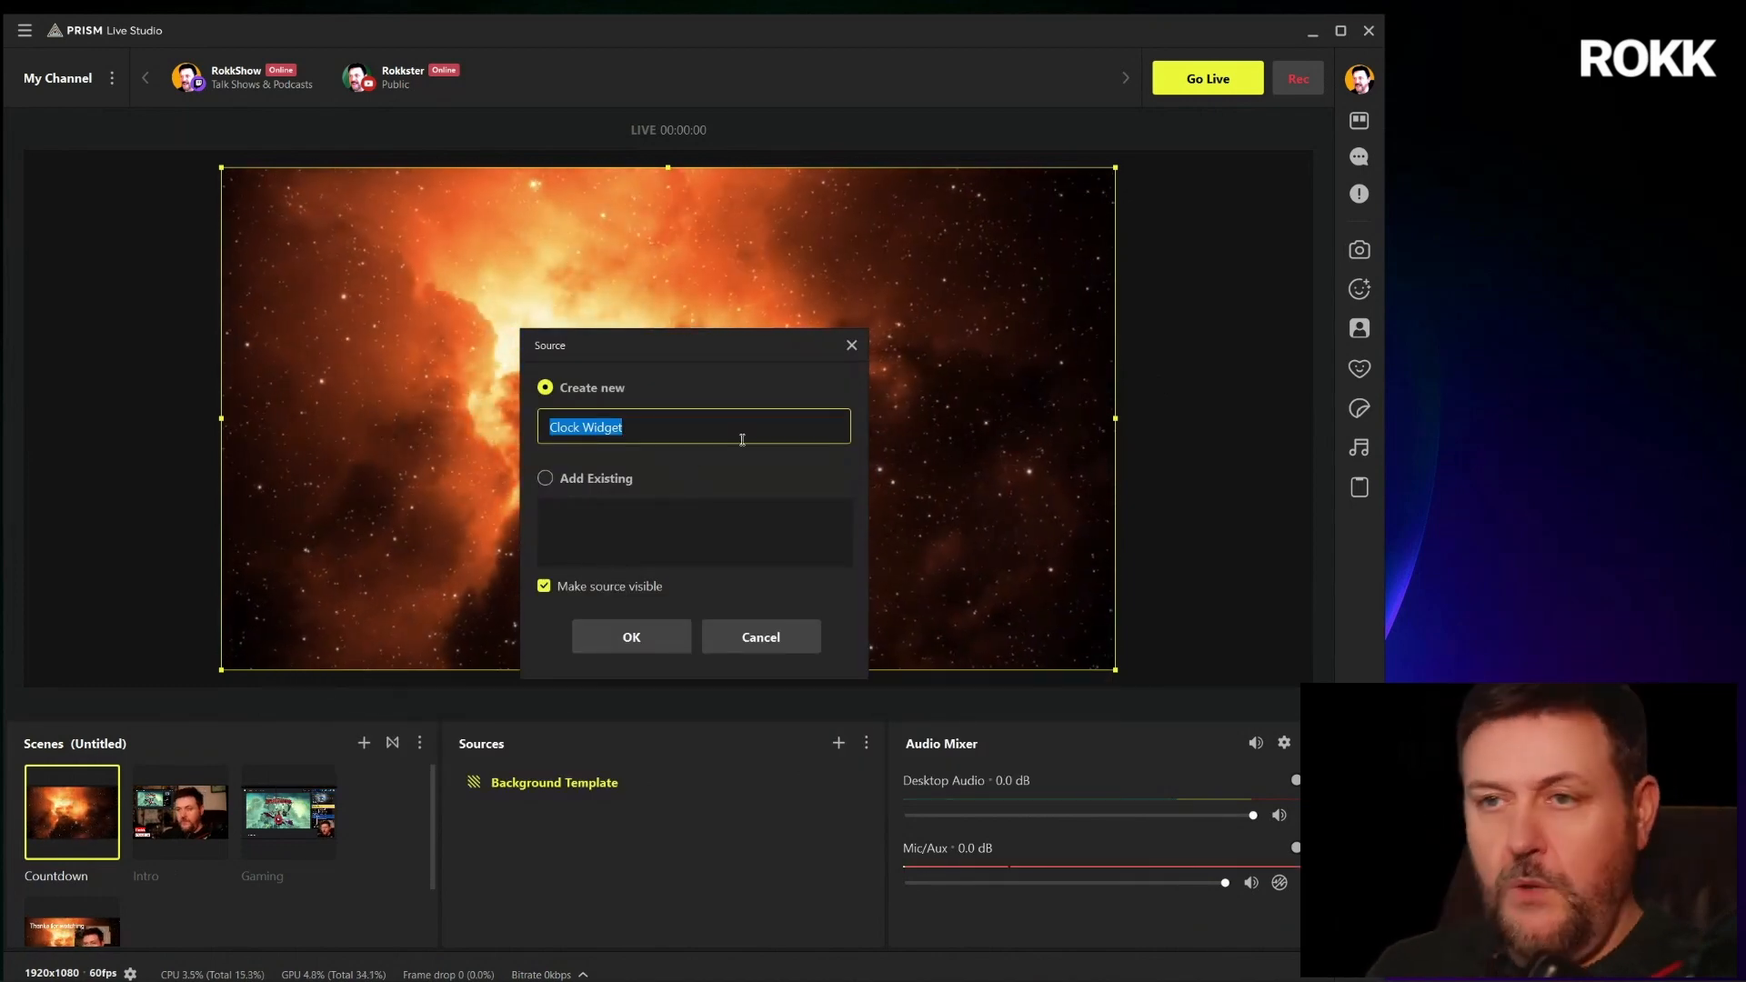
{"action": "left_click", "coordinate": [638, 635]}
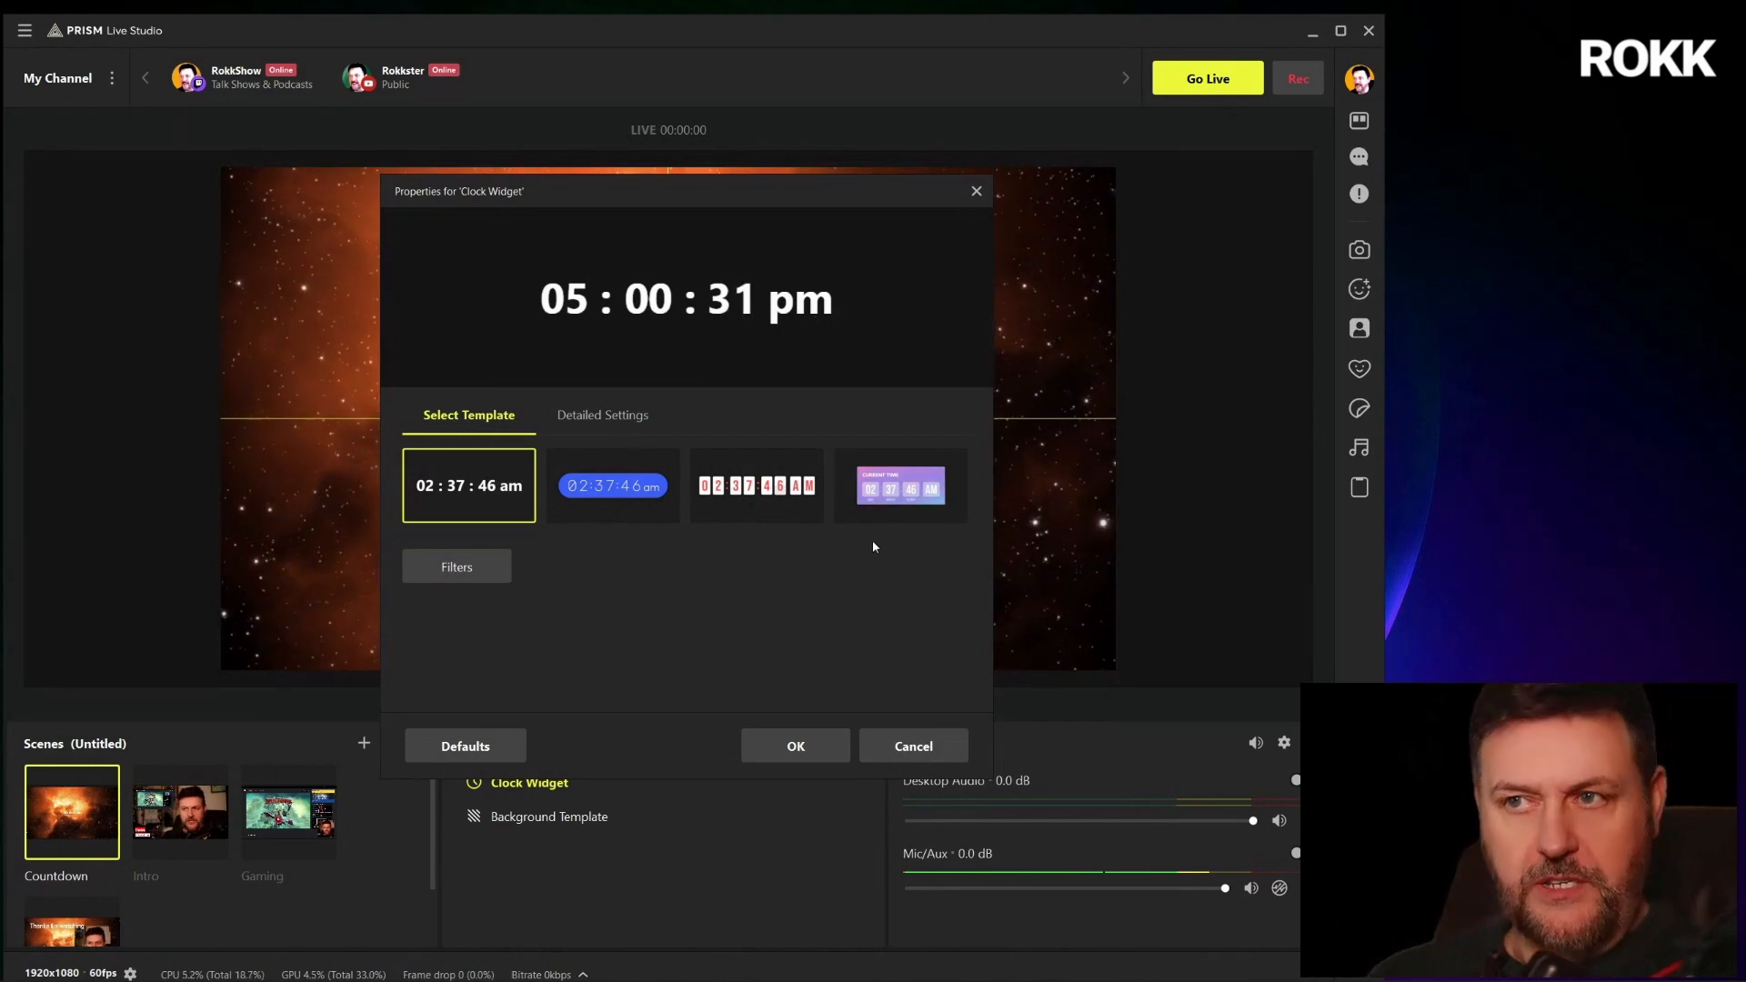
{"action": "left_click", "coordinate": [913, 484]}
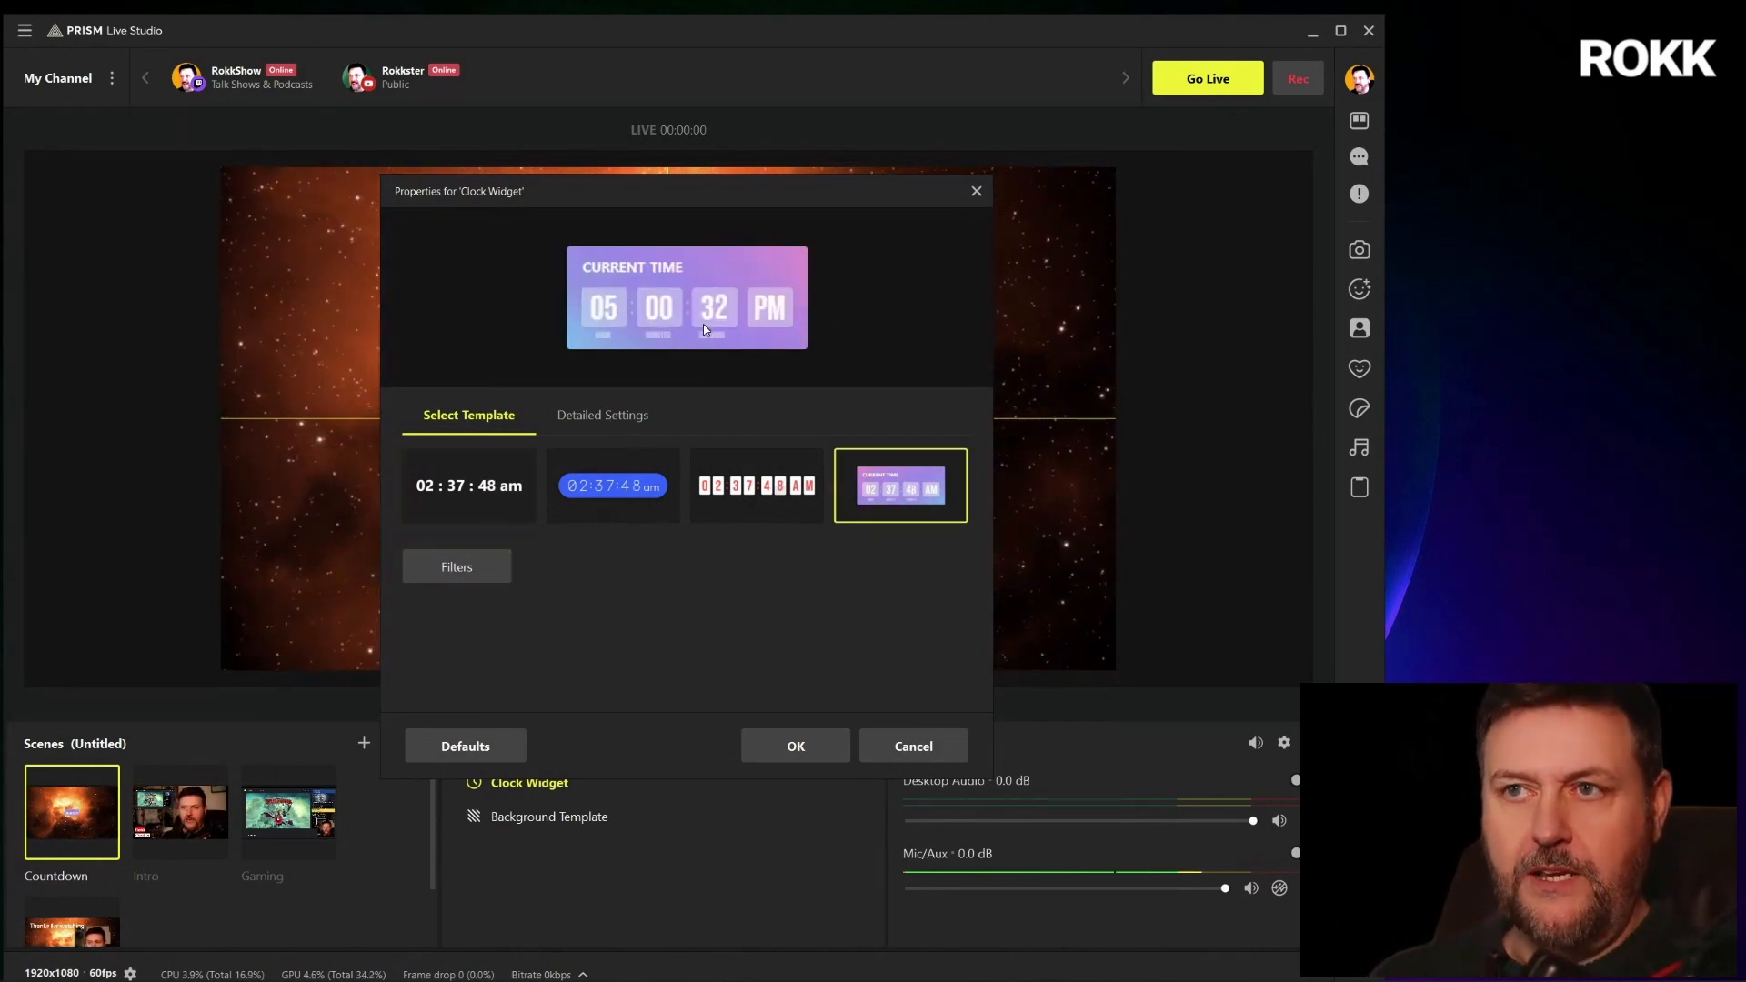
{"action": "left_click", "coordinate": [607, 500]}
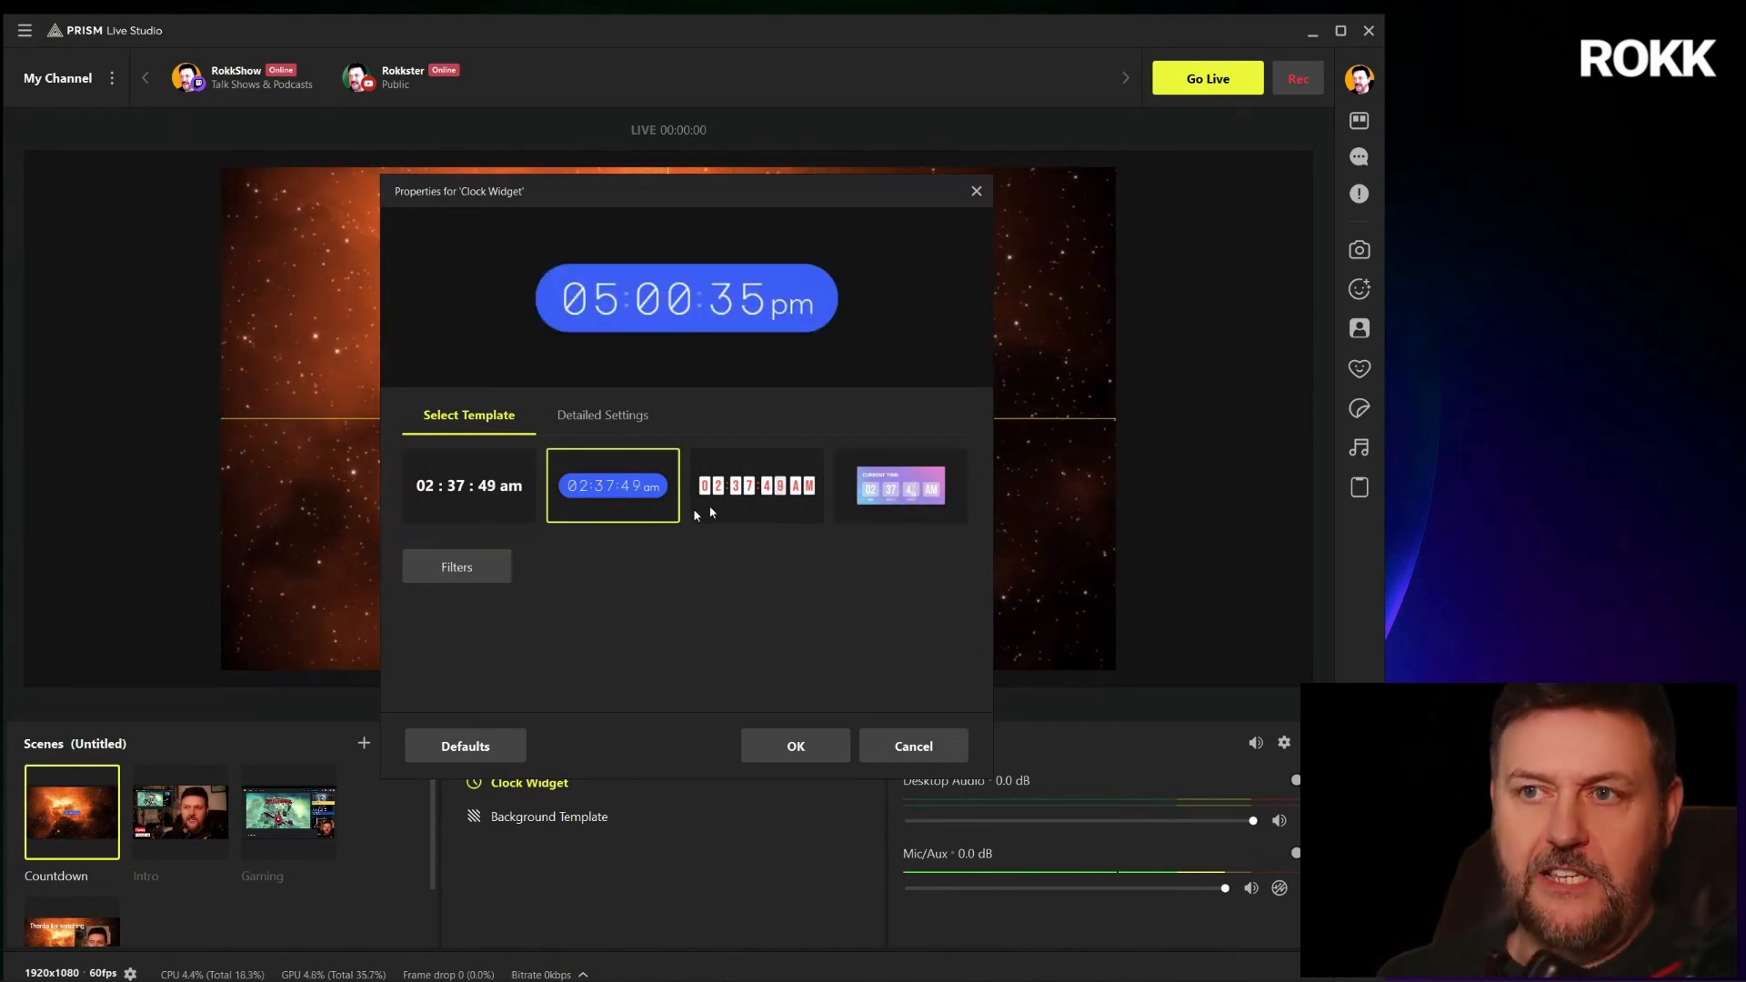
{"action": "left_click", "coordinate": [757, 489]}
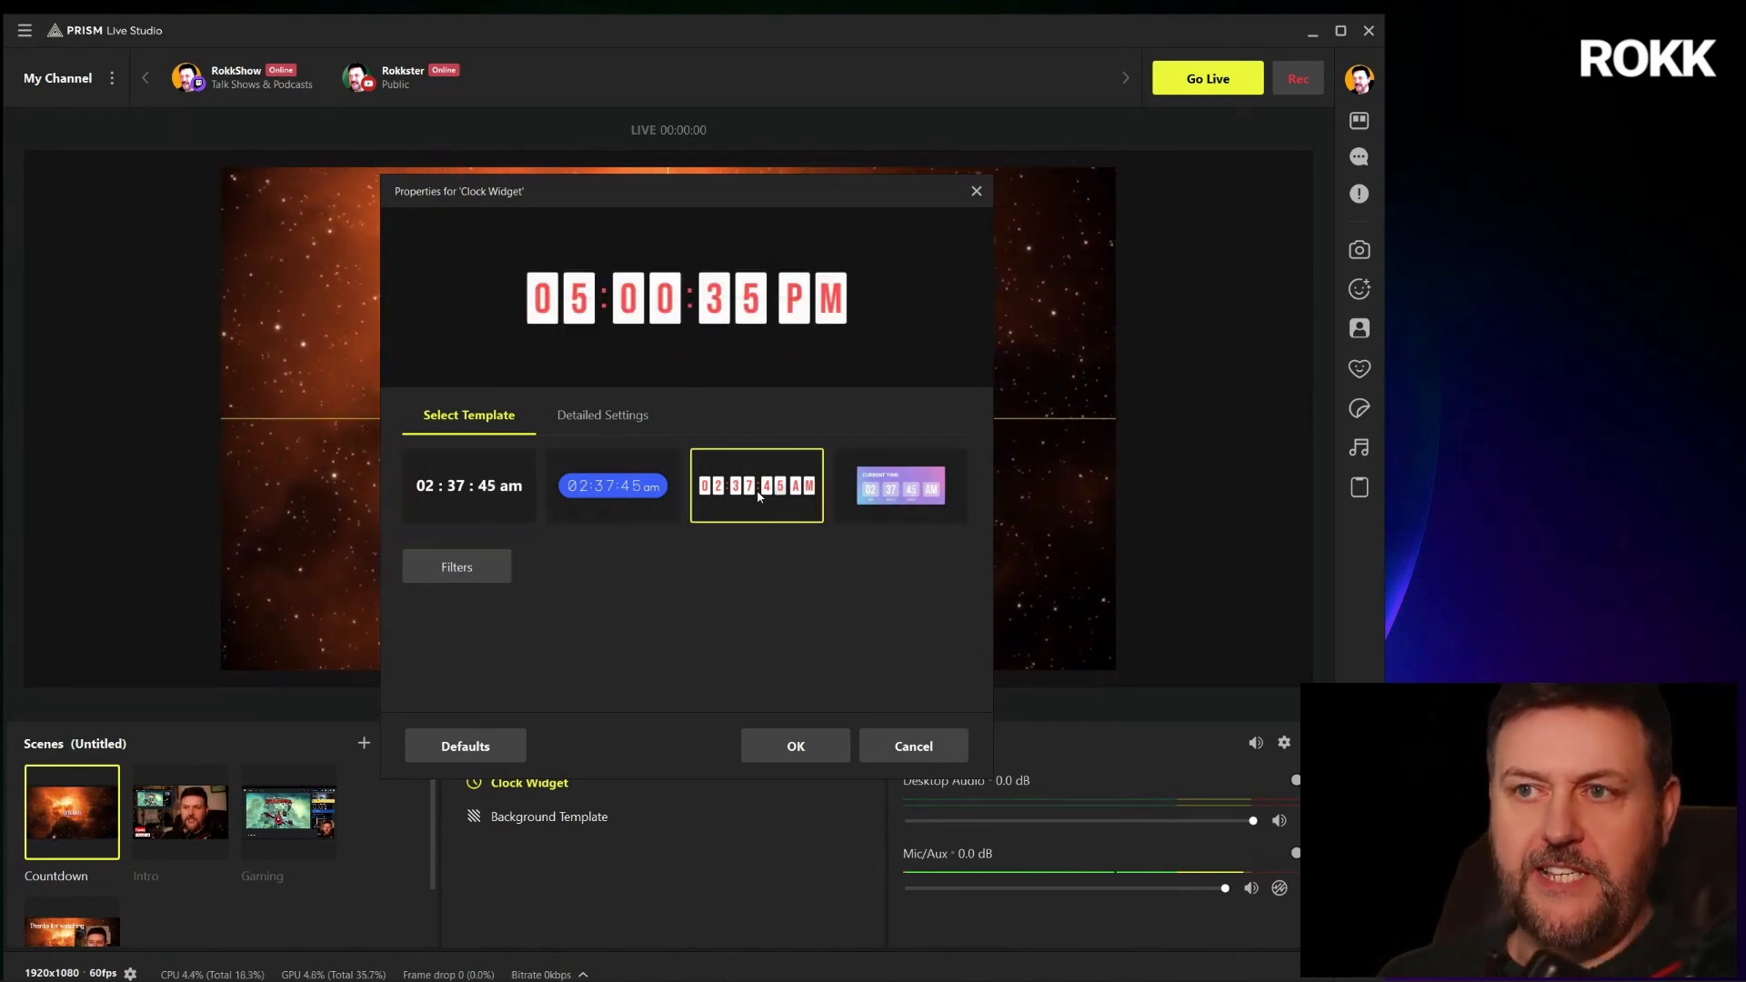
Set the widget's clock type to Timer with a time of 2 minutes
{"action": "left_click", "coordinate": [620, 418]}
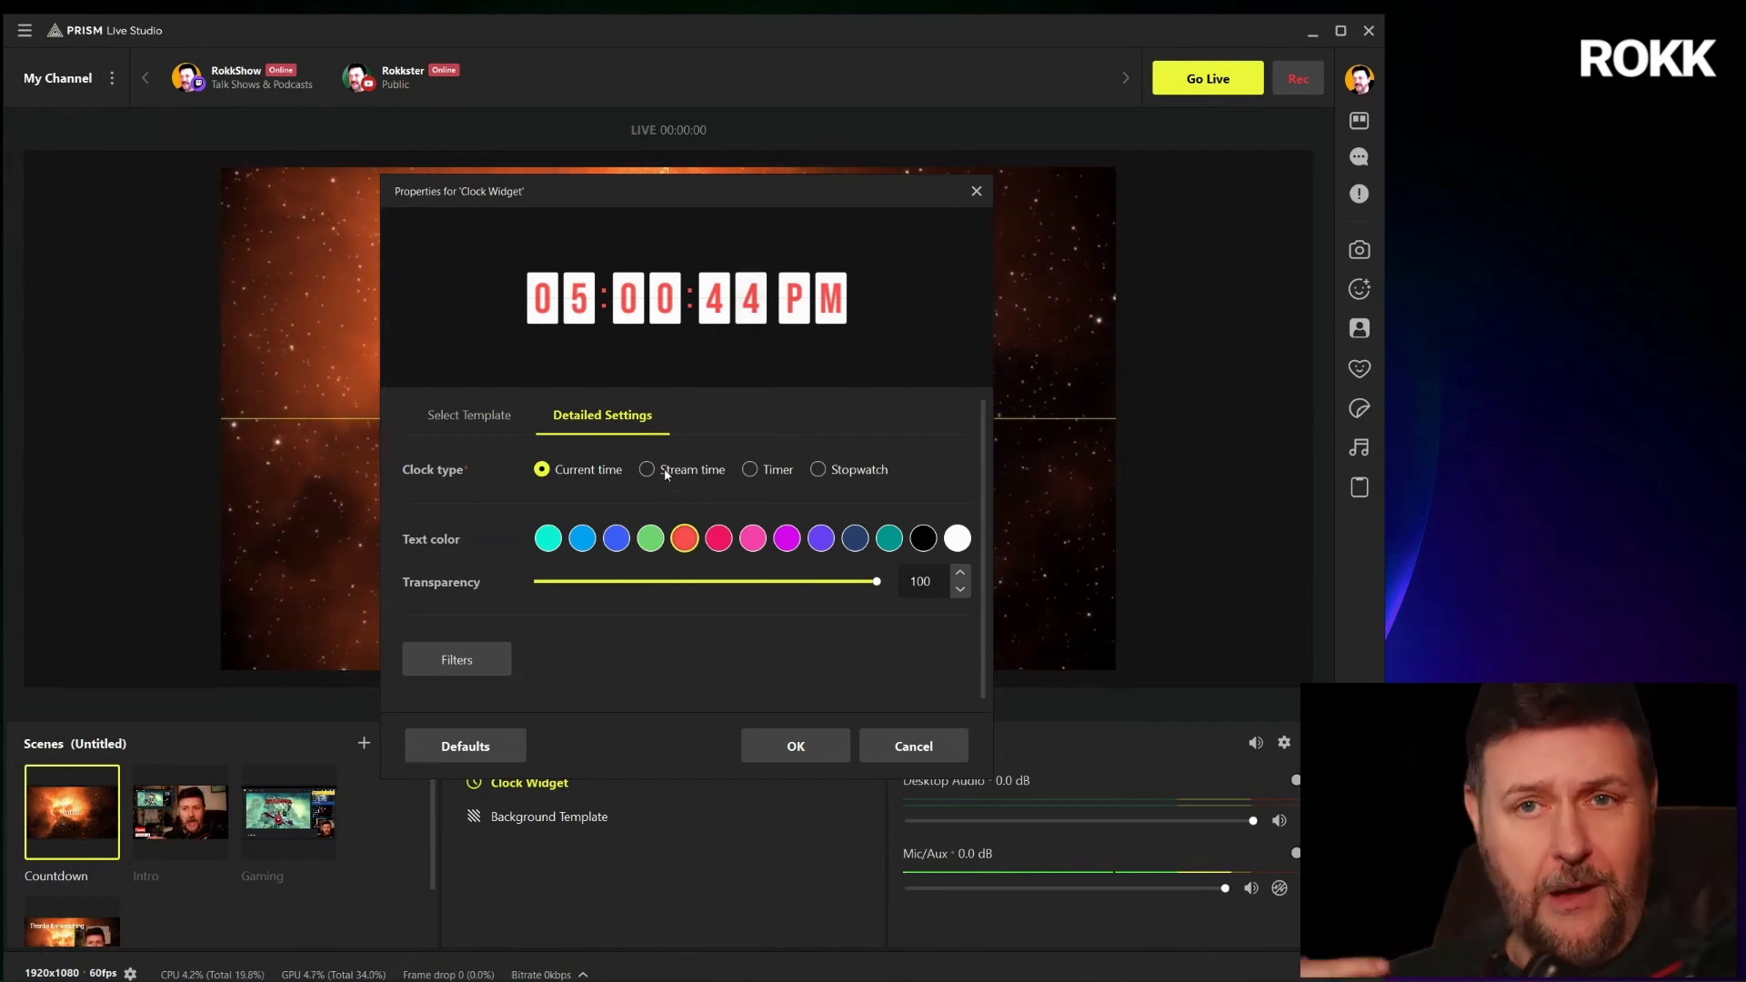
{"action": "left_click", "coordinate": [773, 471]}
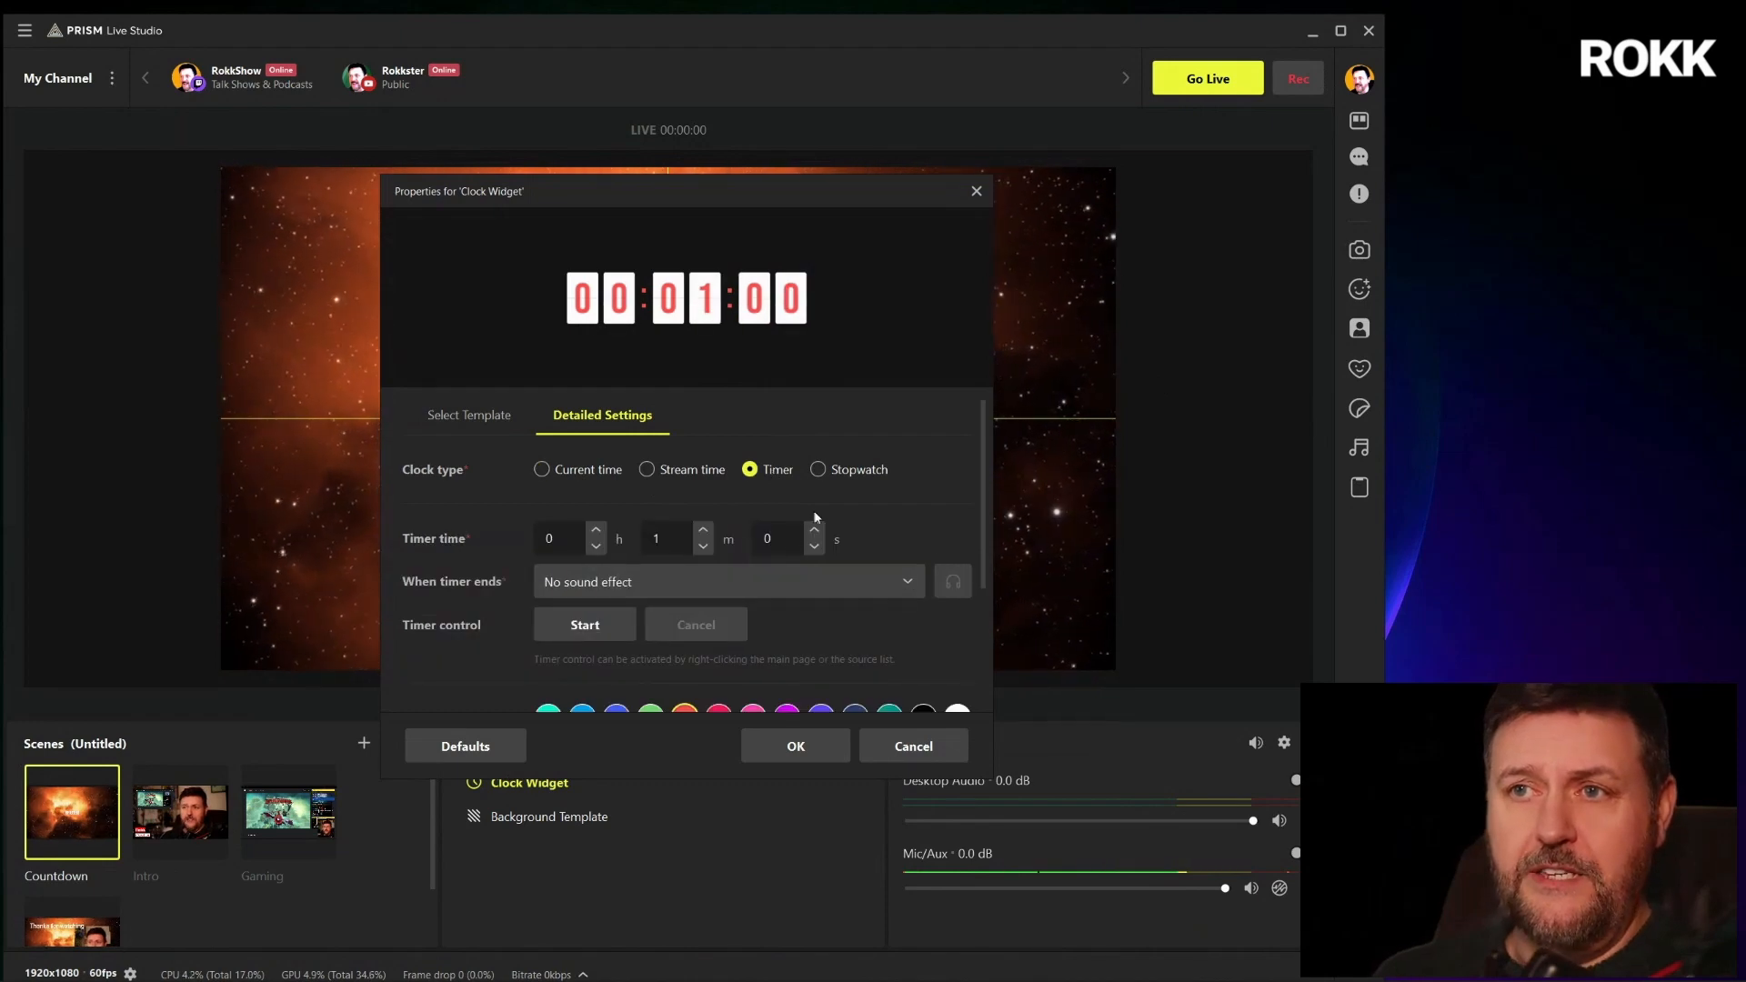
{"action": "left_click", "coordinate": [817, 471]}
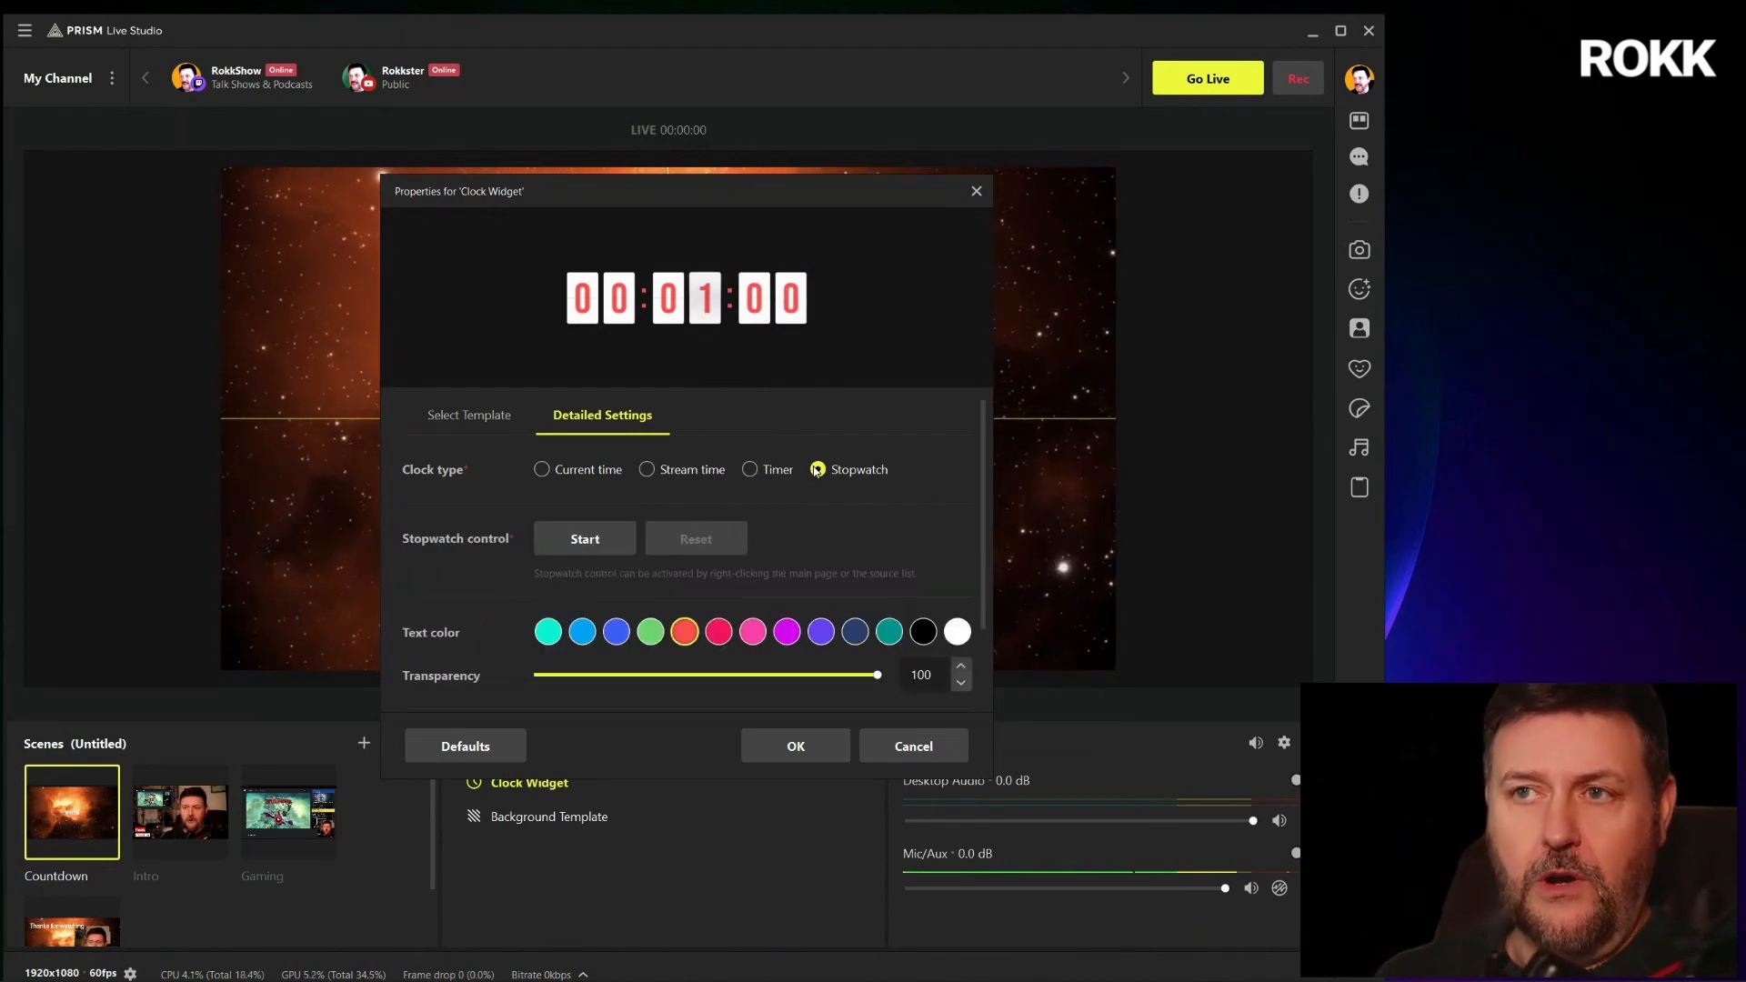
{"action": "left_click", "coordinate": [763, 472]}
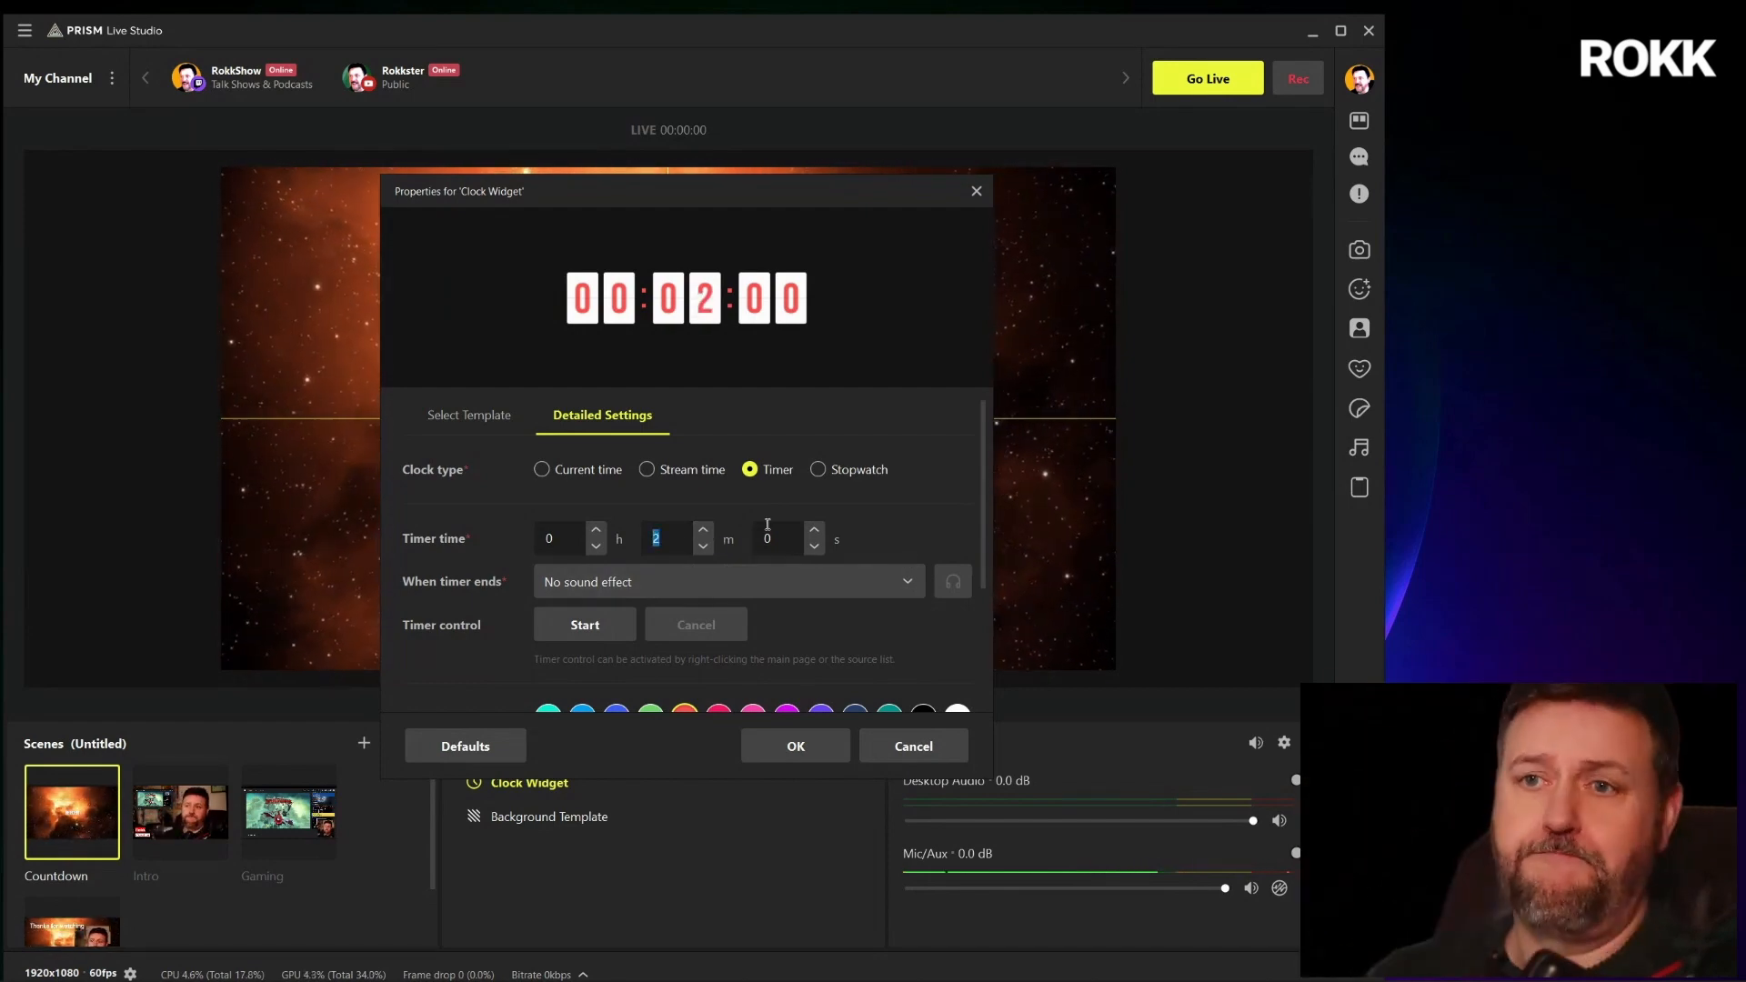
Set the Doorbell sound effect for when the timer ends and apply the Clock Widget's properties
{"action": "scroll", "coordinate": [879, 540], "scroll_direction": "down", "scroll_amount": 1}
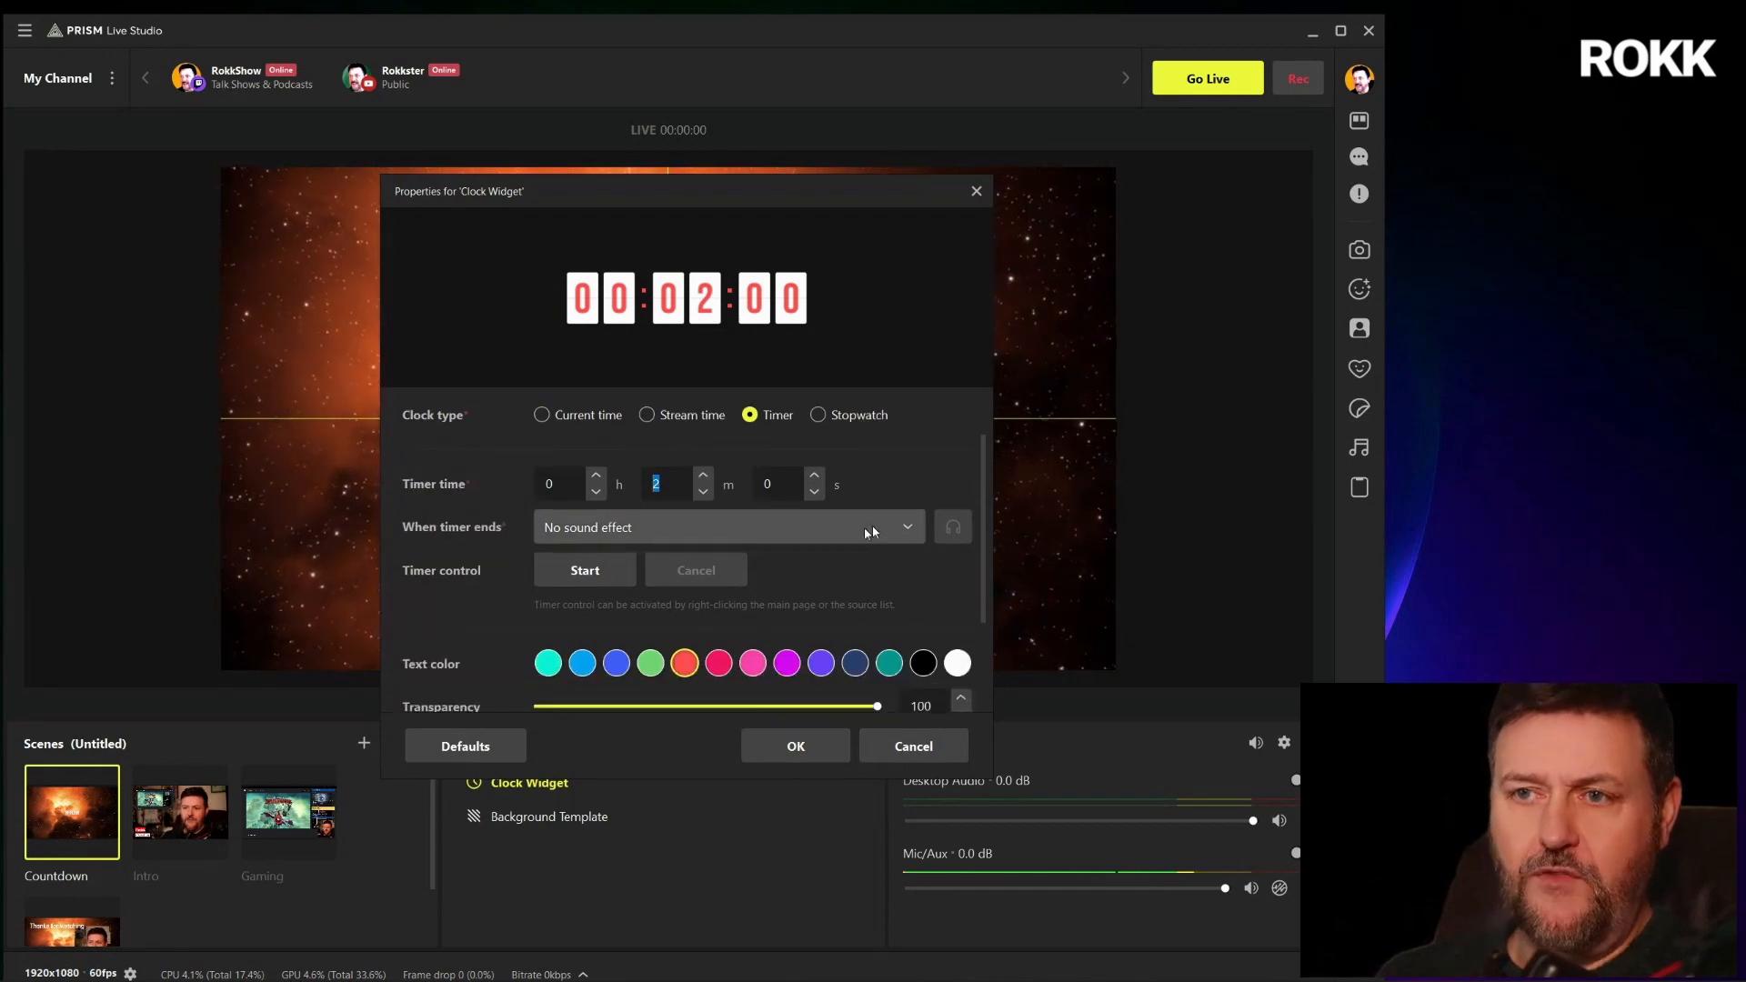
{"action": "left_click", "coordinate": [909, 527]}
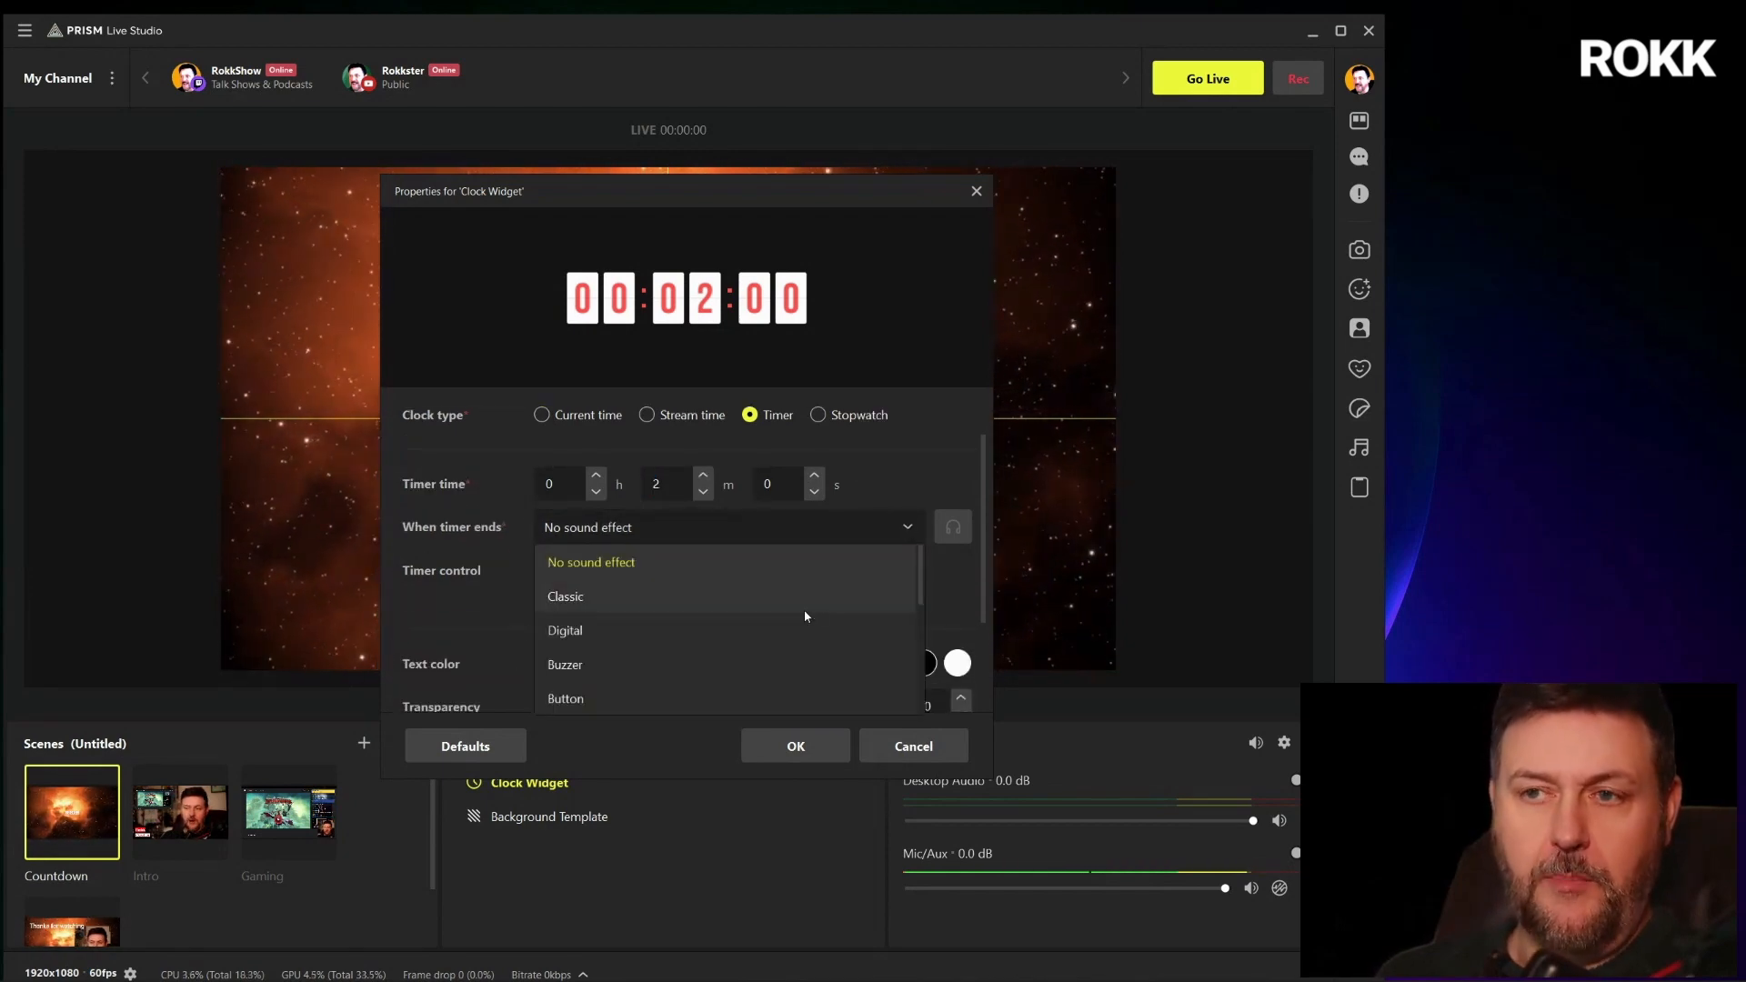
{"action": "scroll", "coordinate": [810, 632], "scroll_direction": "down", "scroll_amount": 2}
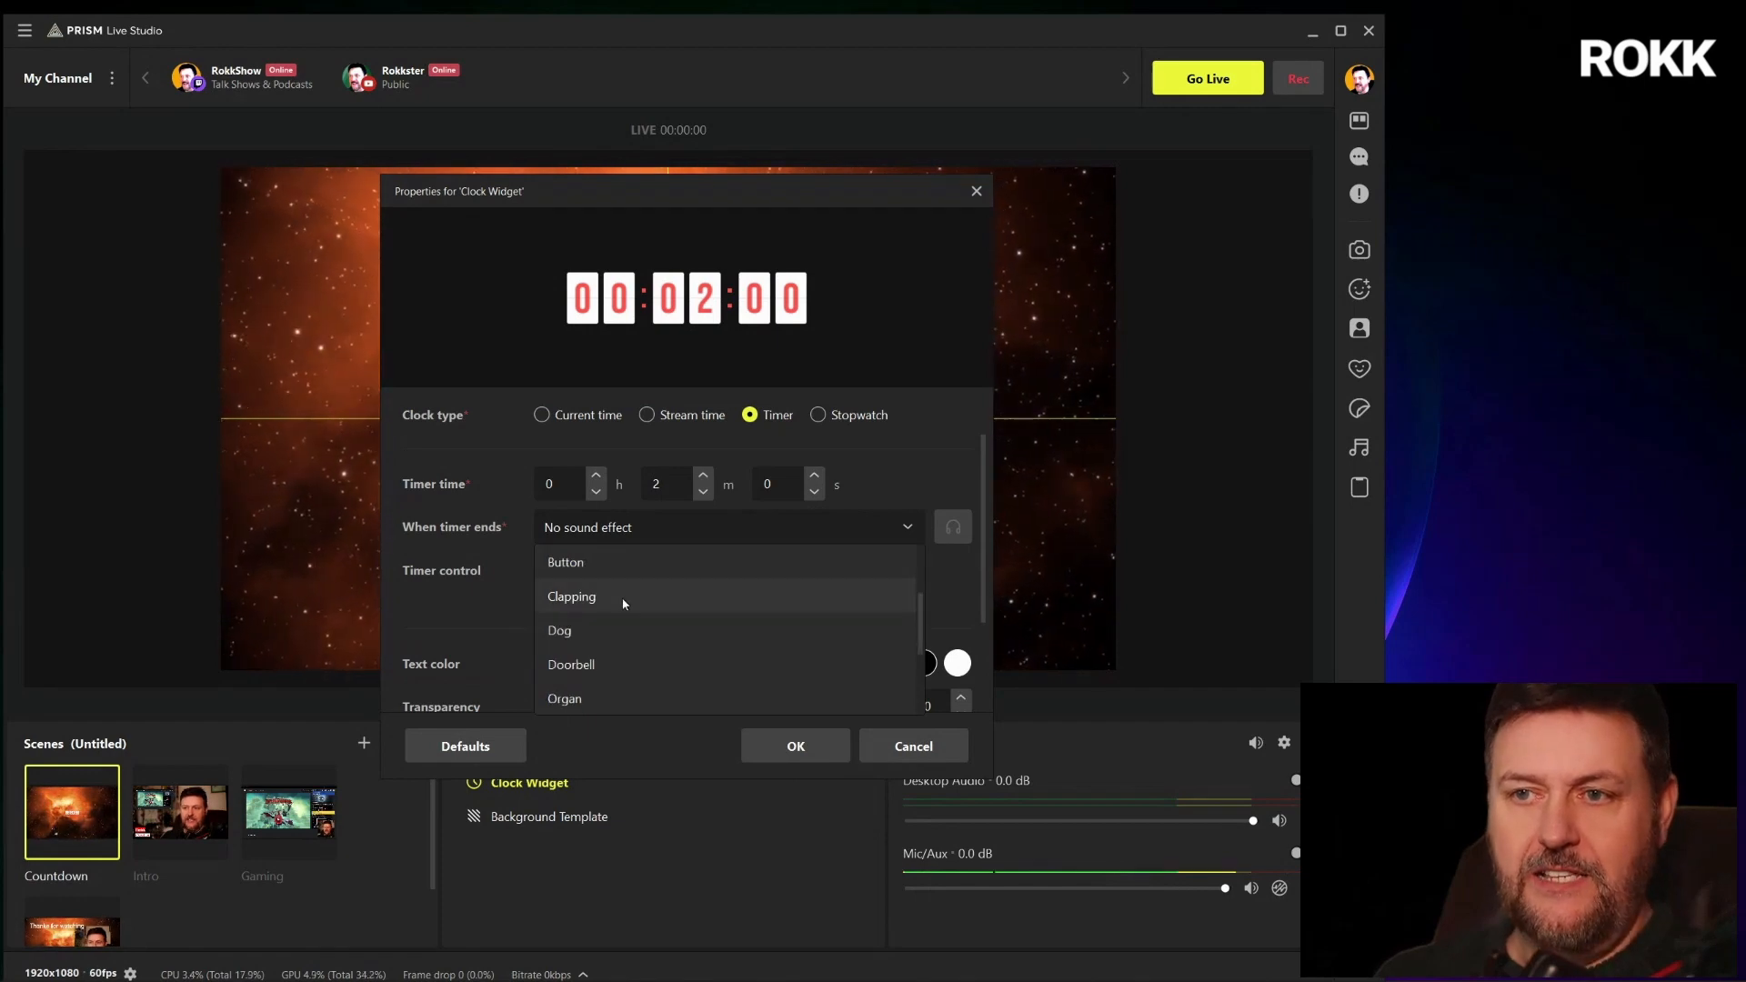
{"action": "left_click", "coordinate": [603, 673]}
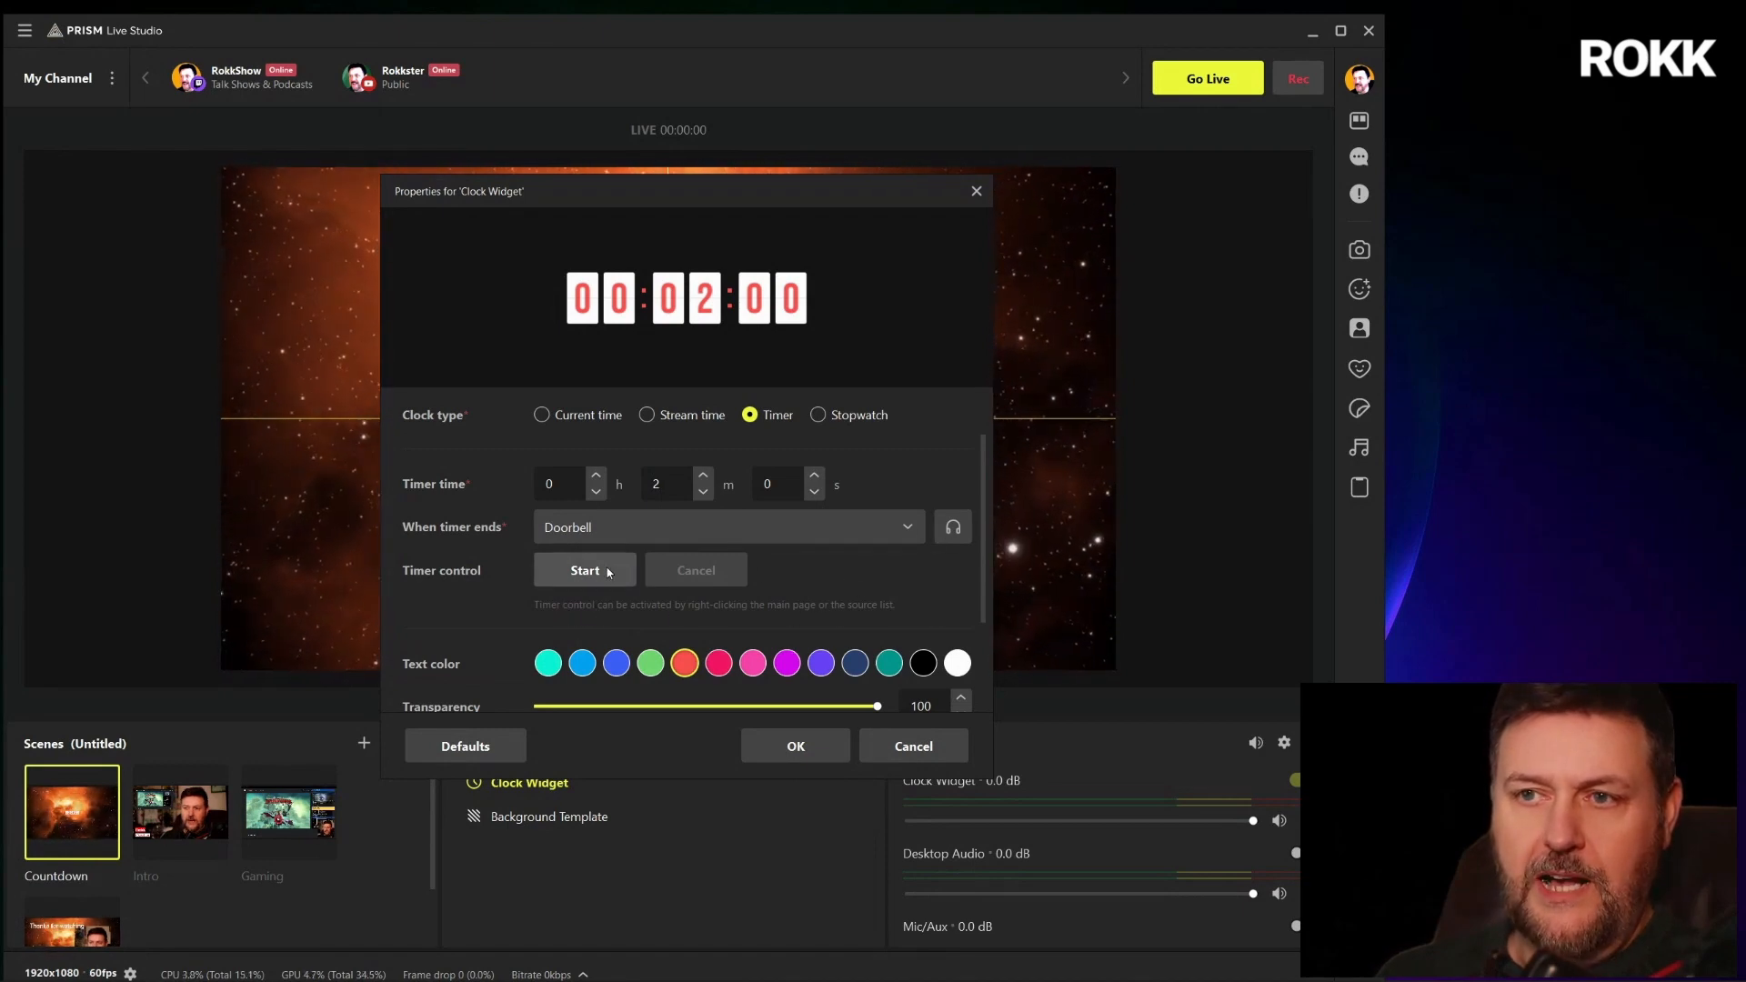
{"action": "left_click", "coordinate": [738, 575]}
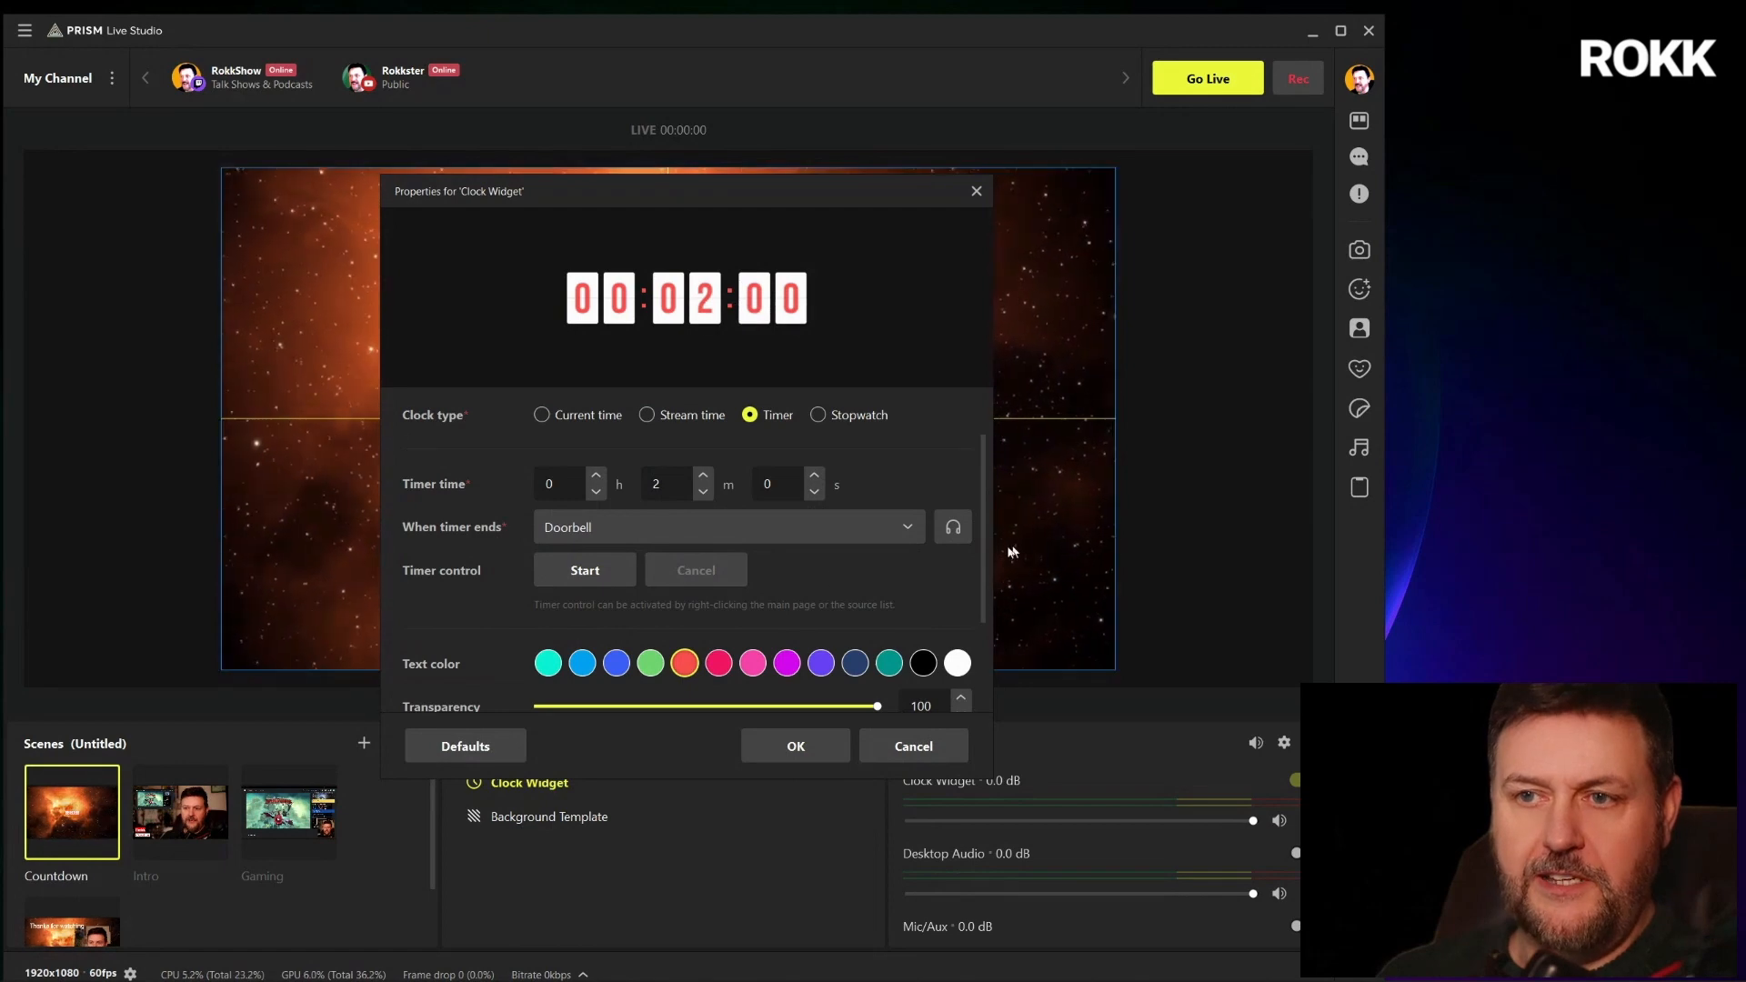
{"action": "scroll", "coordinate": [783, 654], "scroll_direction": "down", "scroll_amount": 2}
{"action": "scroll", "coordinate": [778, 660], "scroll_direction": "up", "scroll_amount": 3}
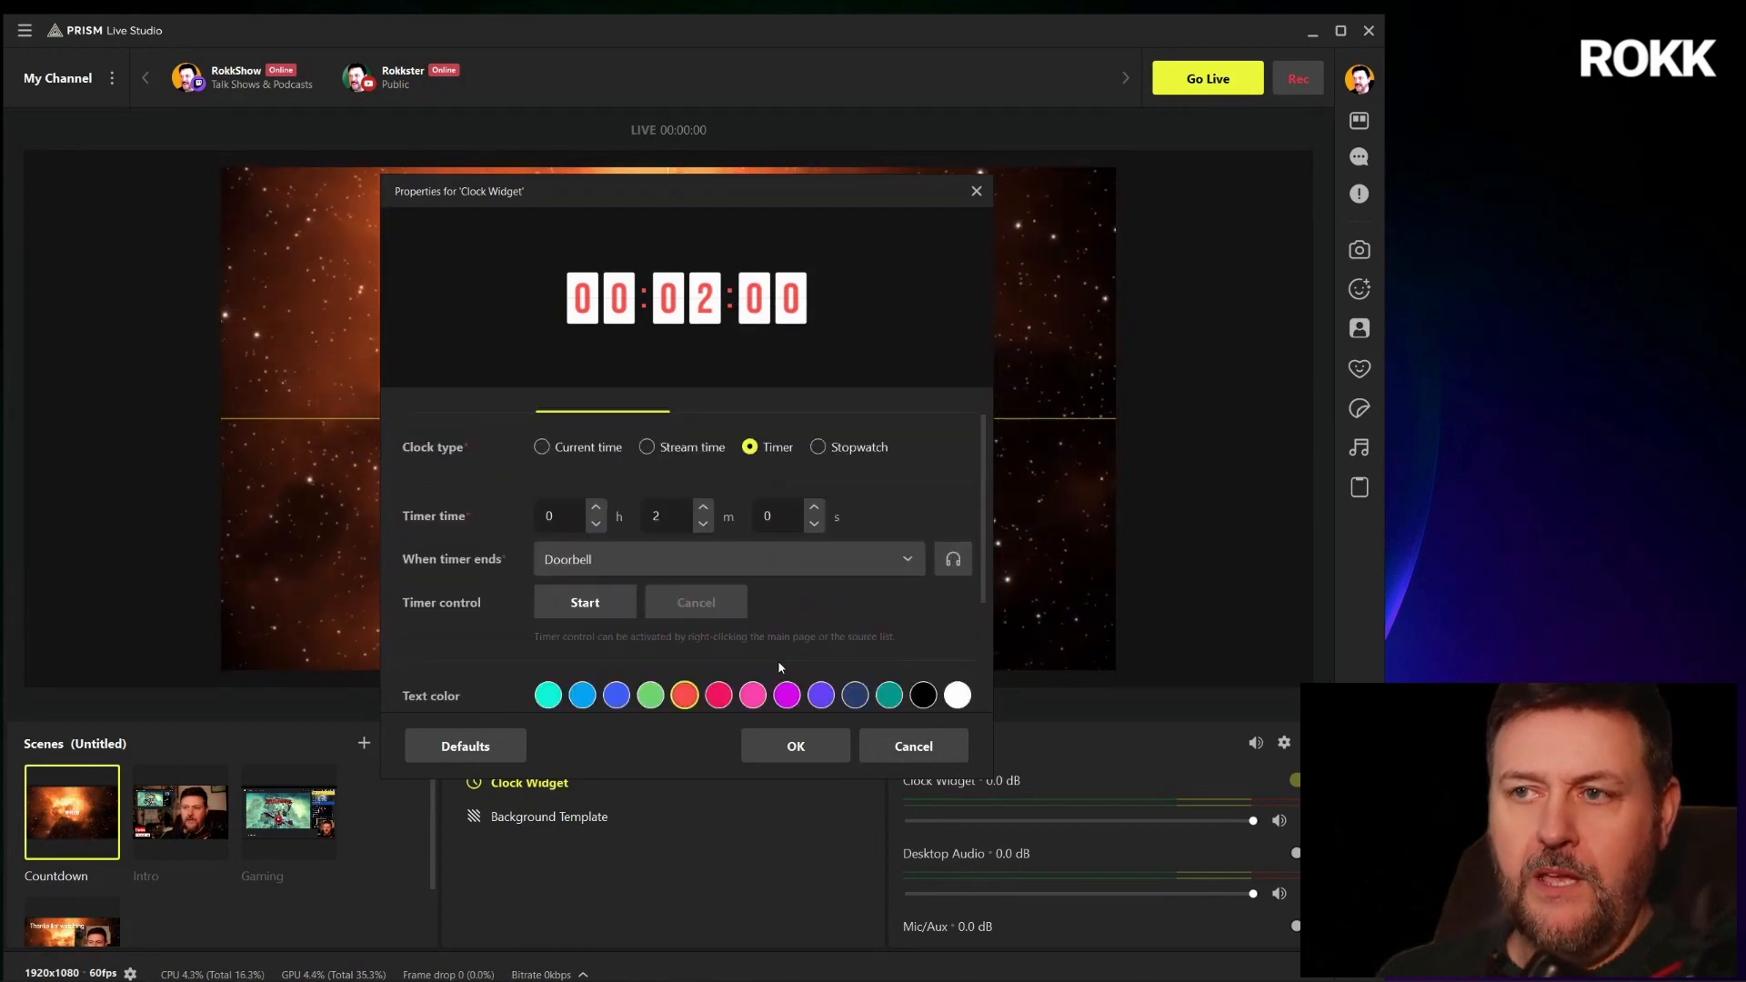
{"action": "scroll", "coordinate": [611, 670], "scroll_direction": "down", "scroll_amount": 1}
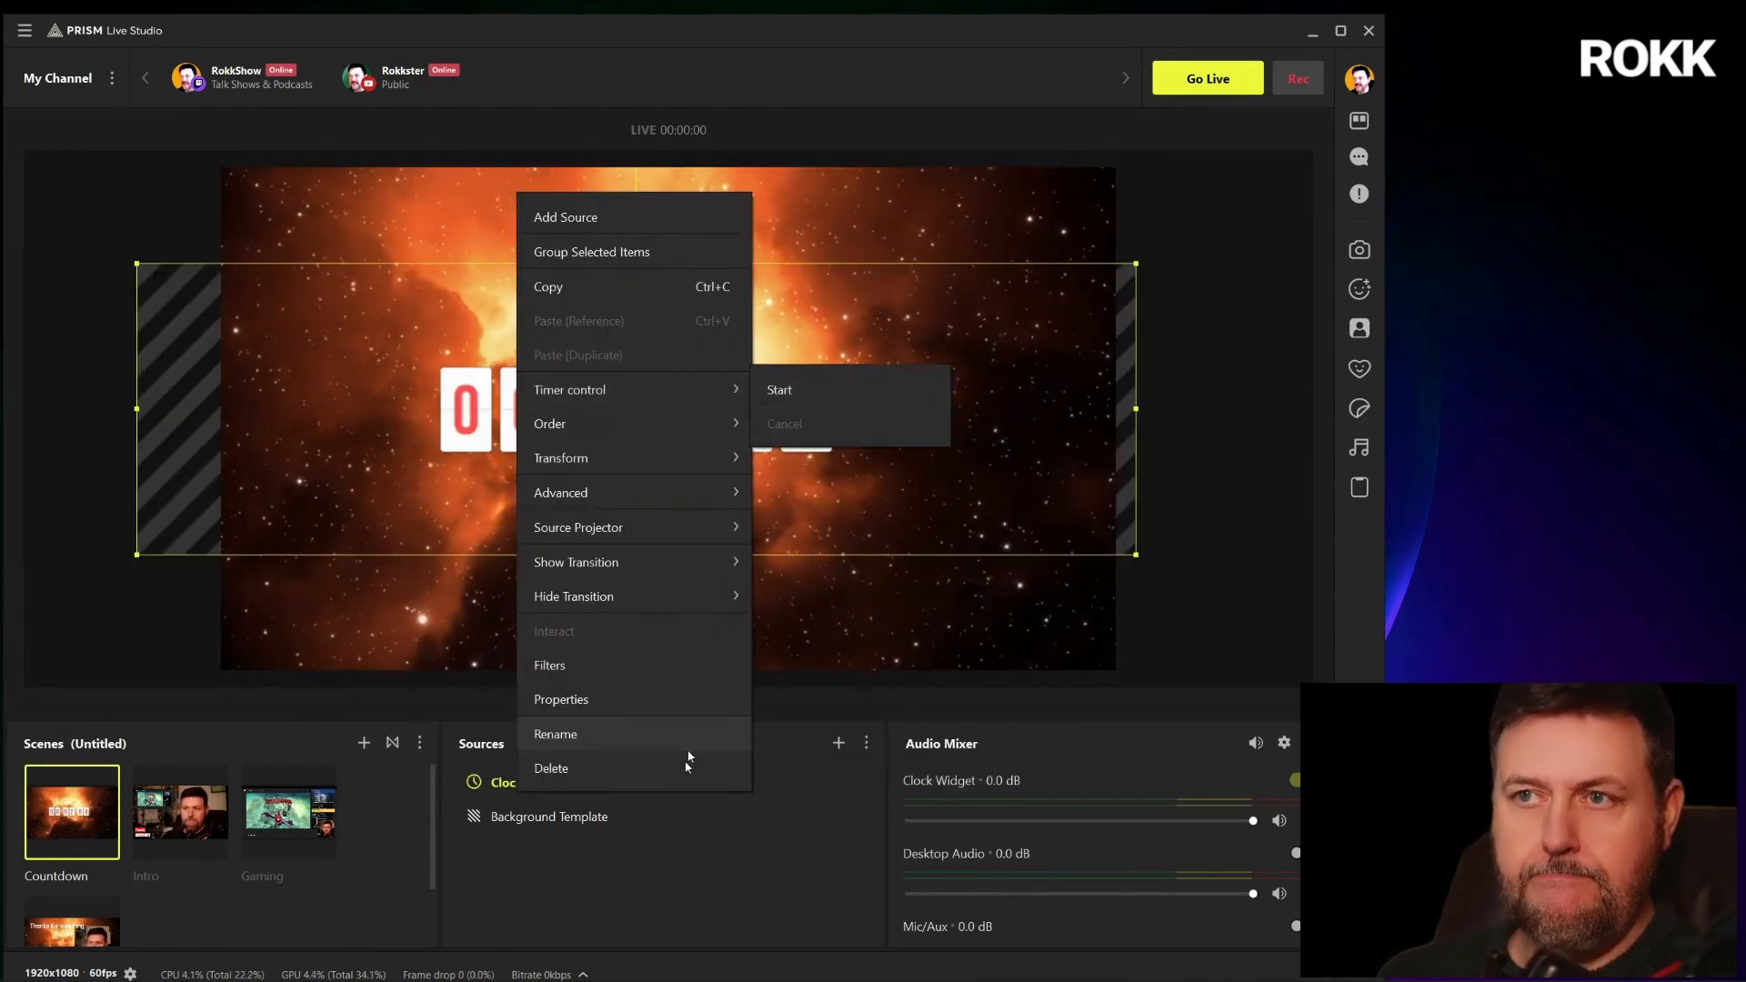
Start the Clock Widget's timer from the source's timer control and deselect the widget
{"action": "left_click", "coordinate": [643, 891]}
{"action": "left_click", "coordinate": [648, 904]}
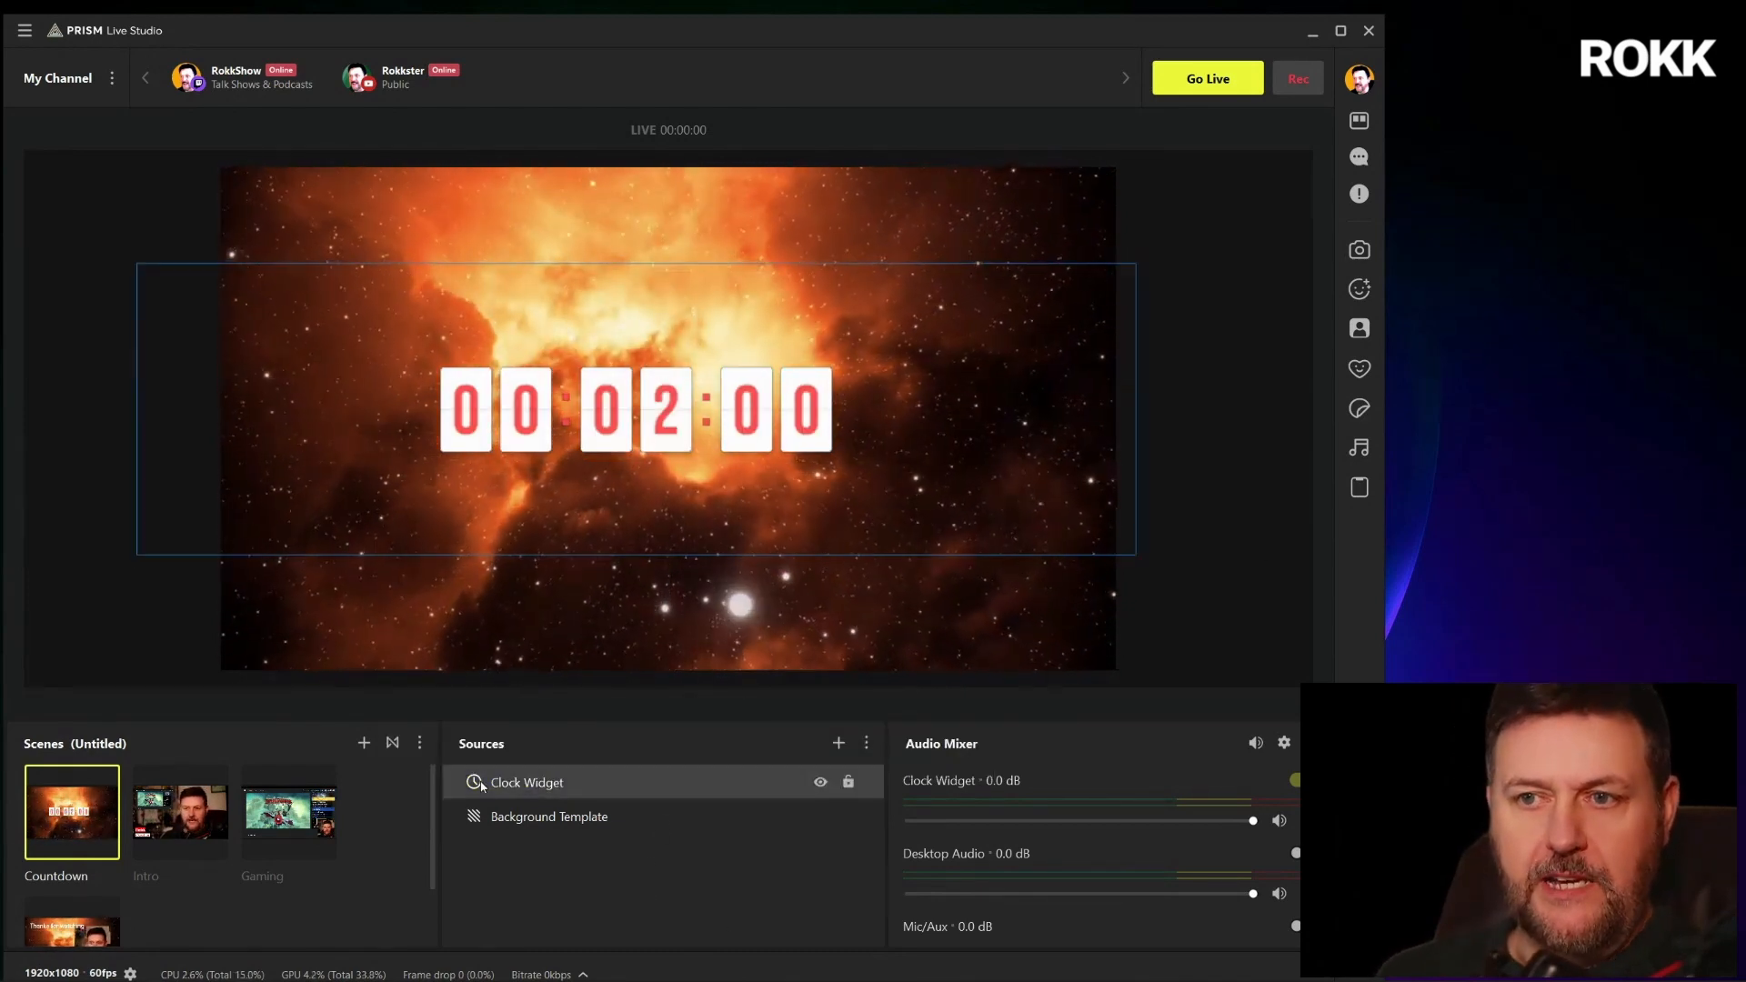
{"action": "right_click", "coordinate": [538, 783]}
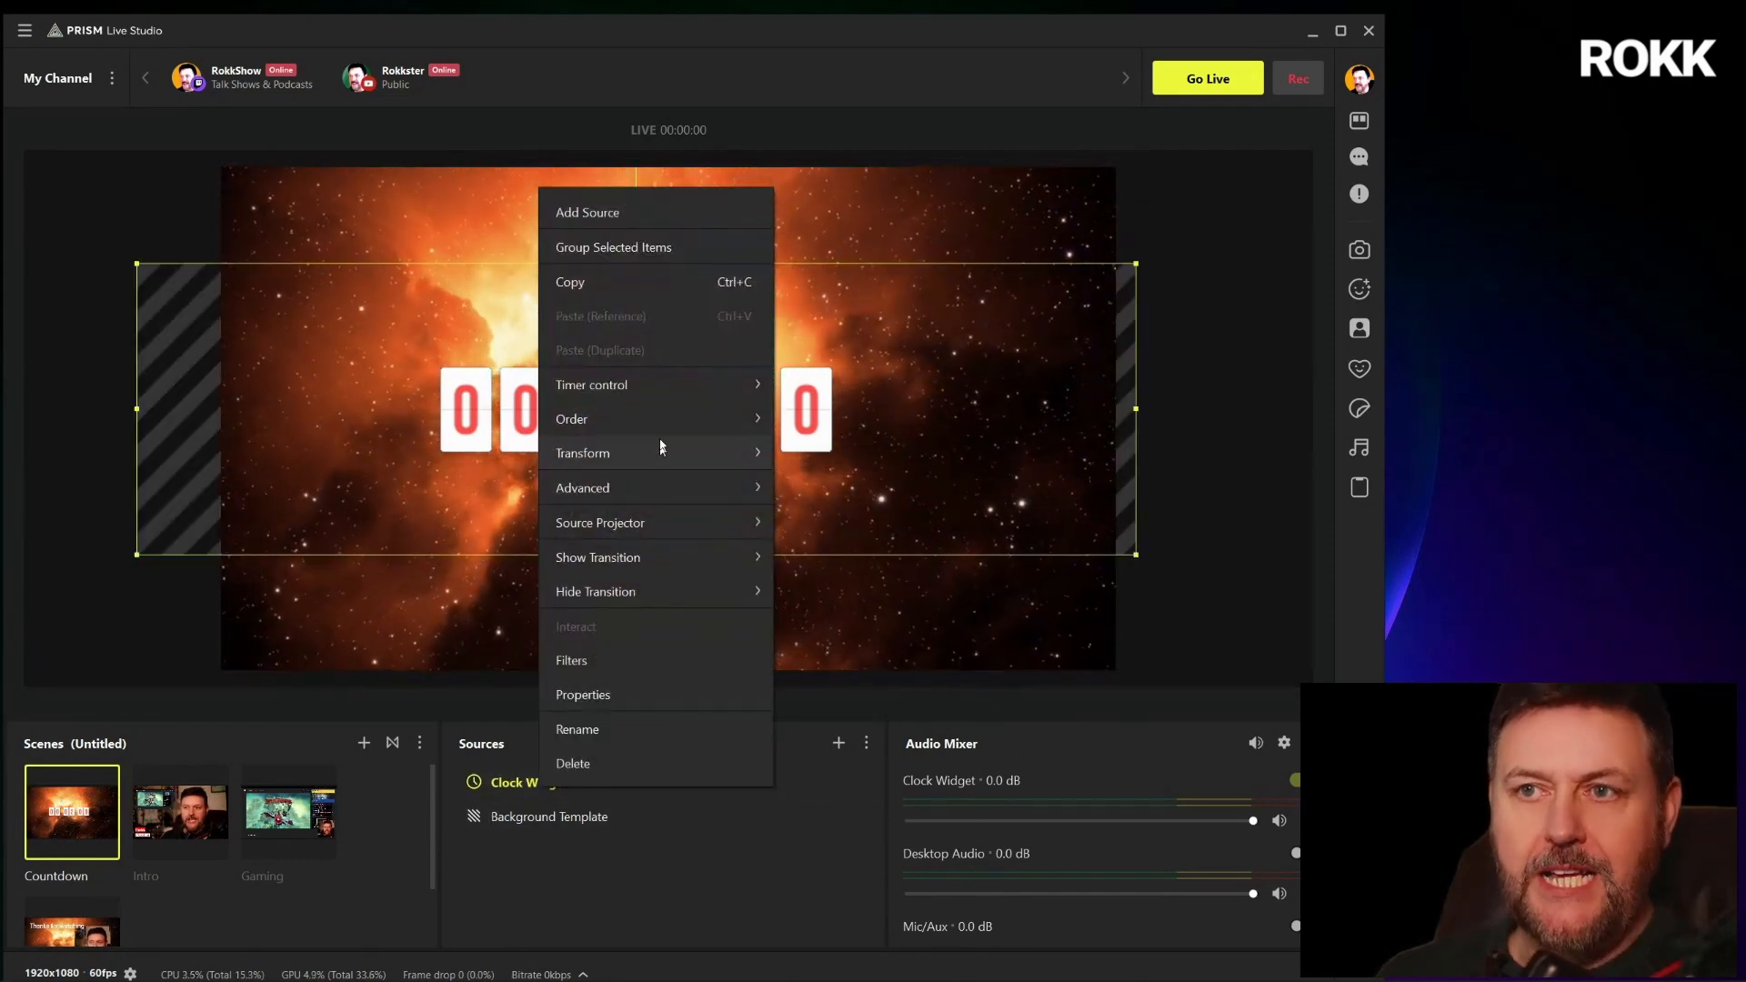
{"action": "mouse_move", "coordinate": [660, 393]}
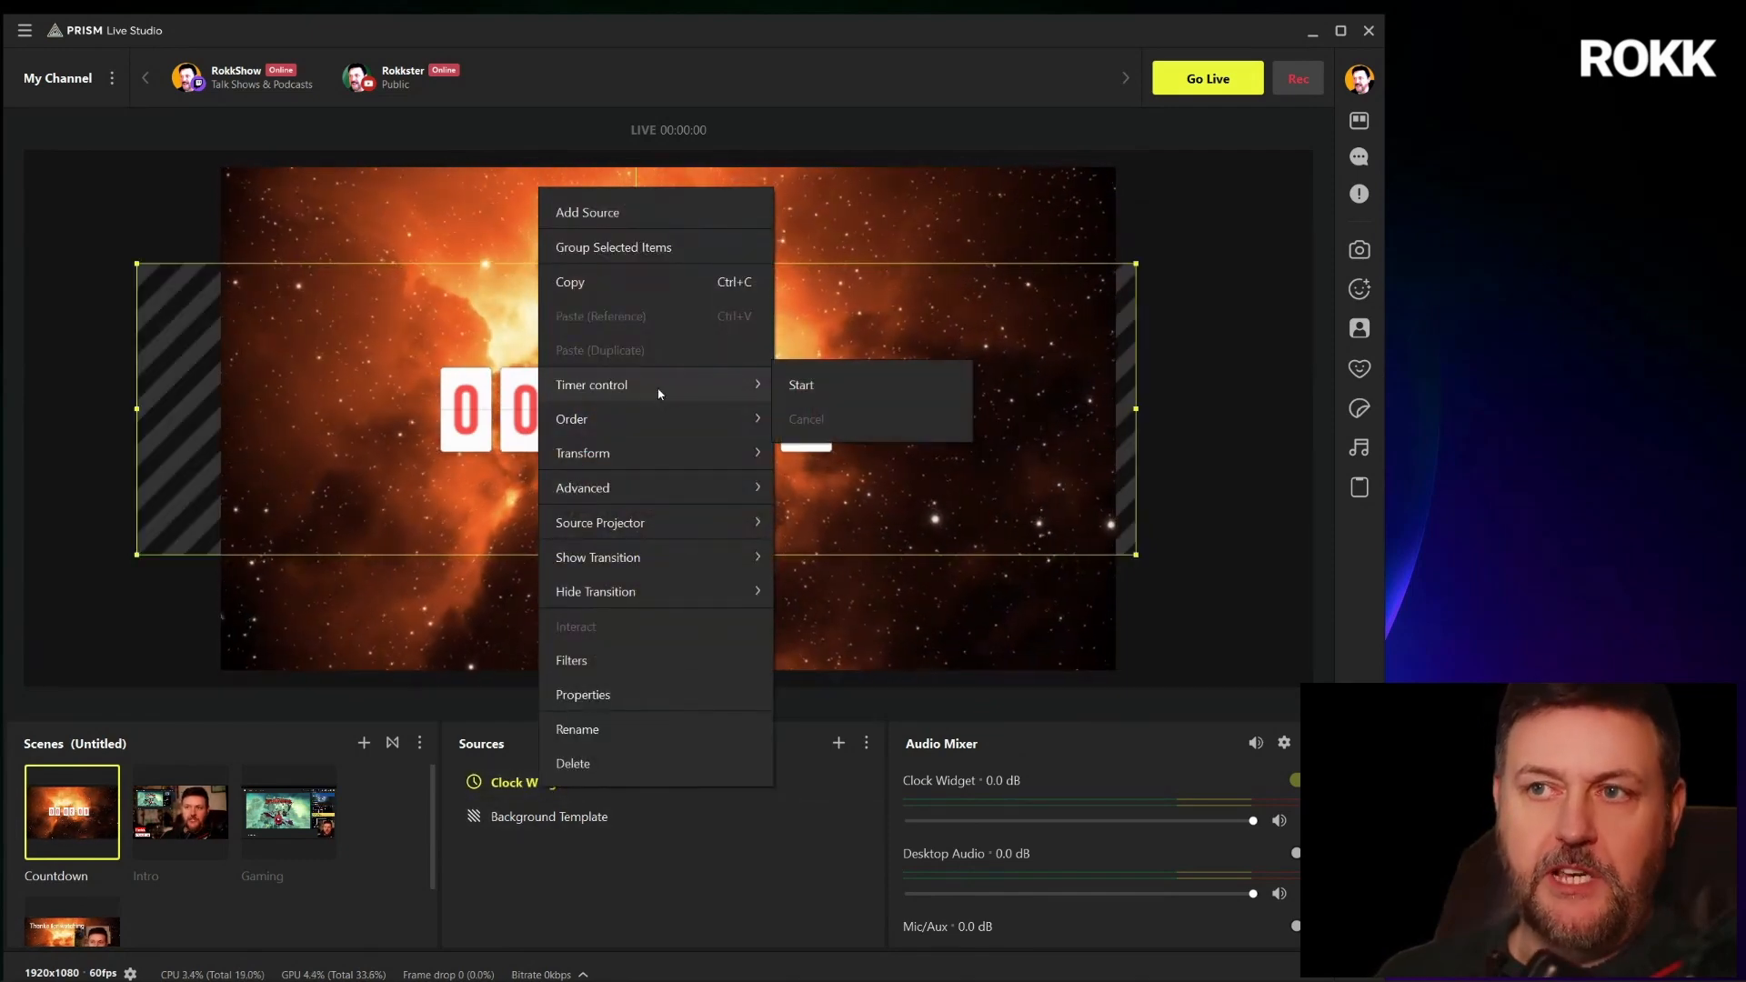
{"action": "left_click", "coordinate": [820, 394]}
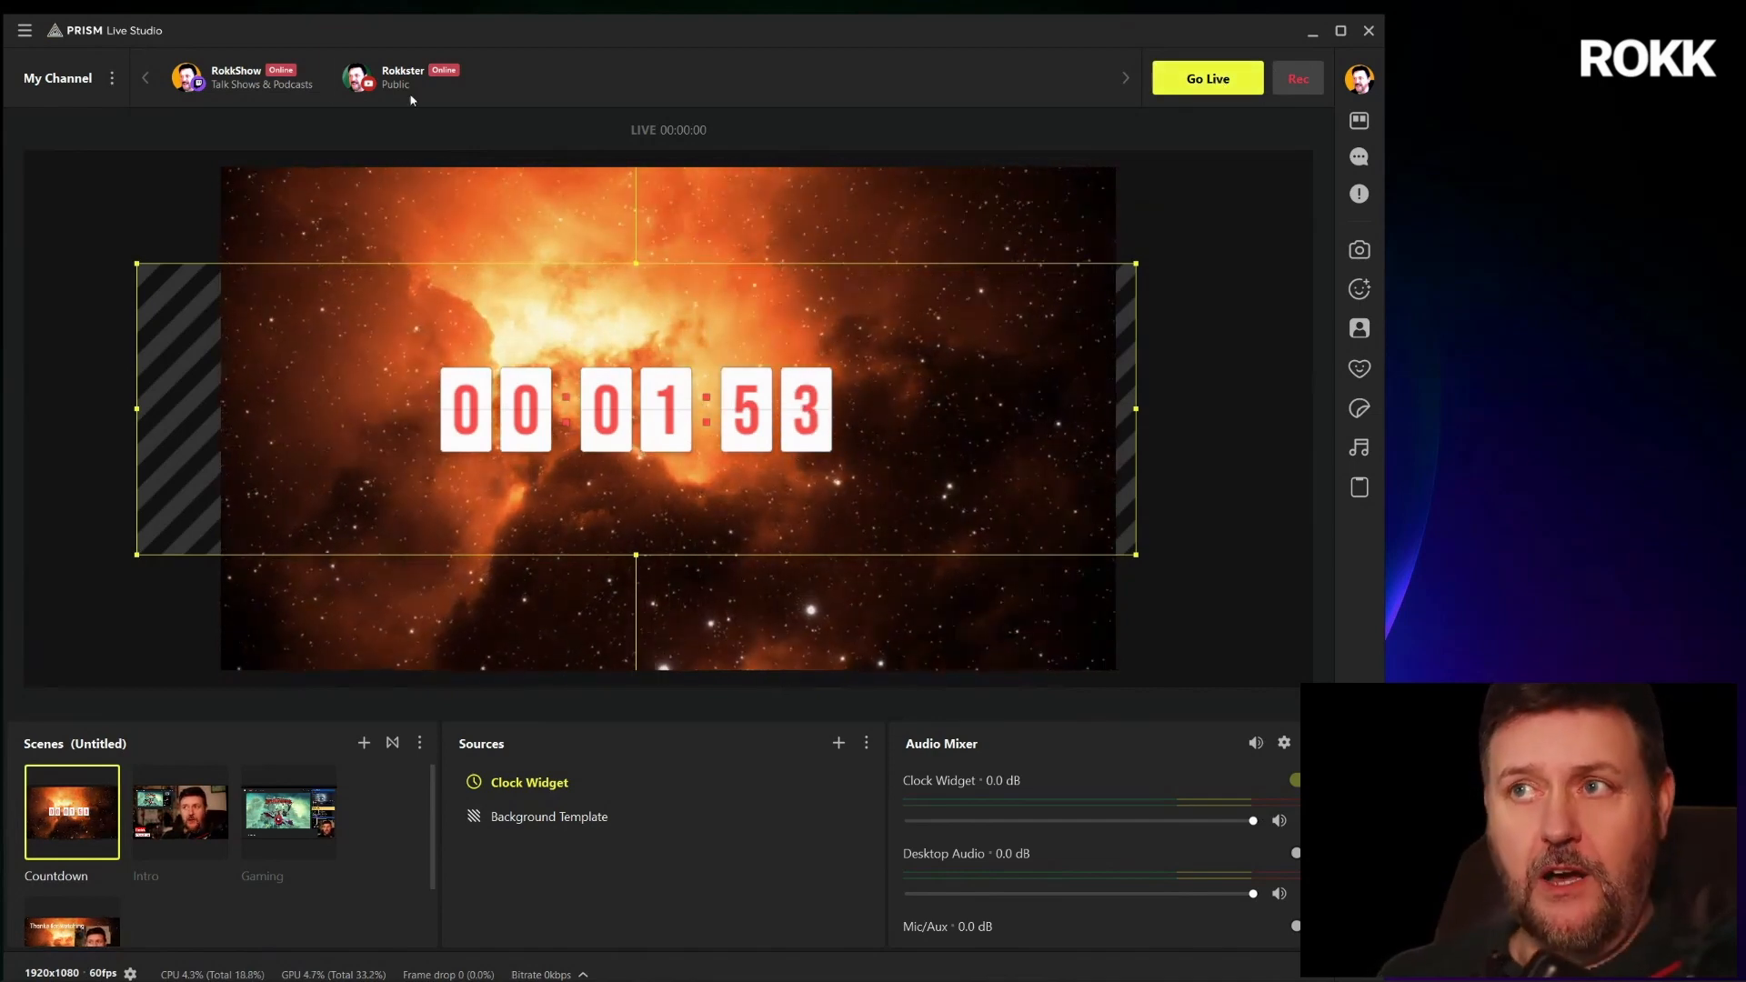
{"action": "left_click", "coordinate": [651, 939]}
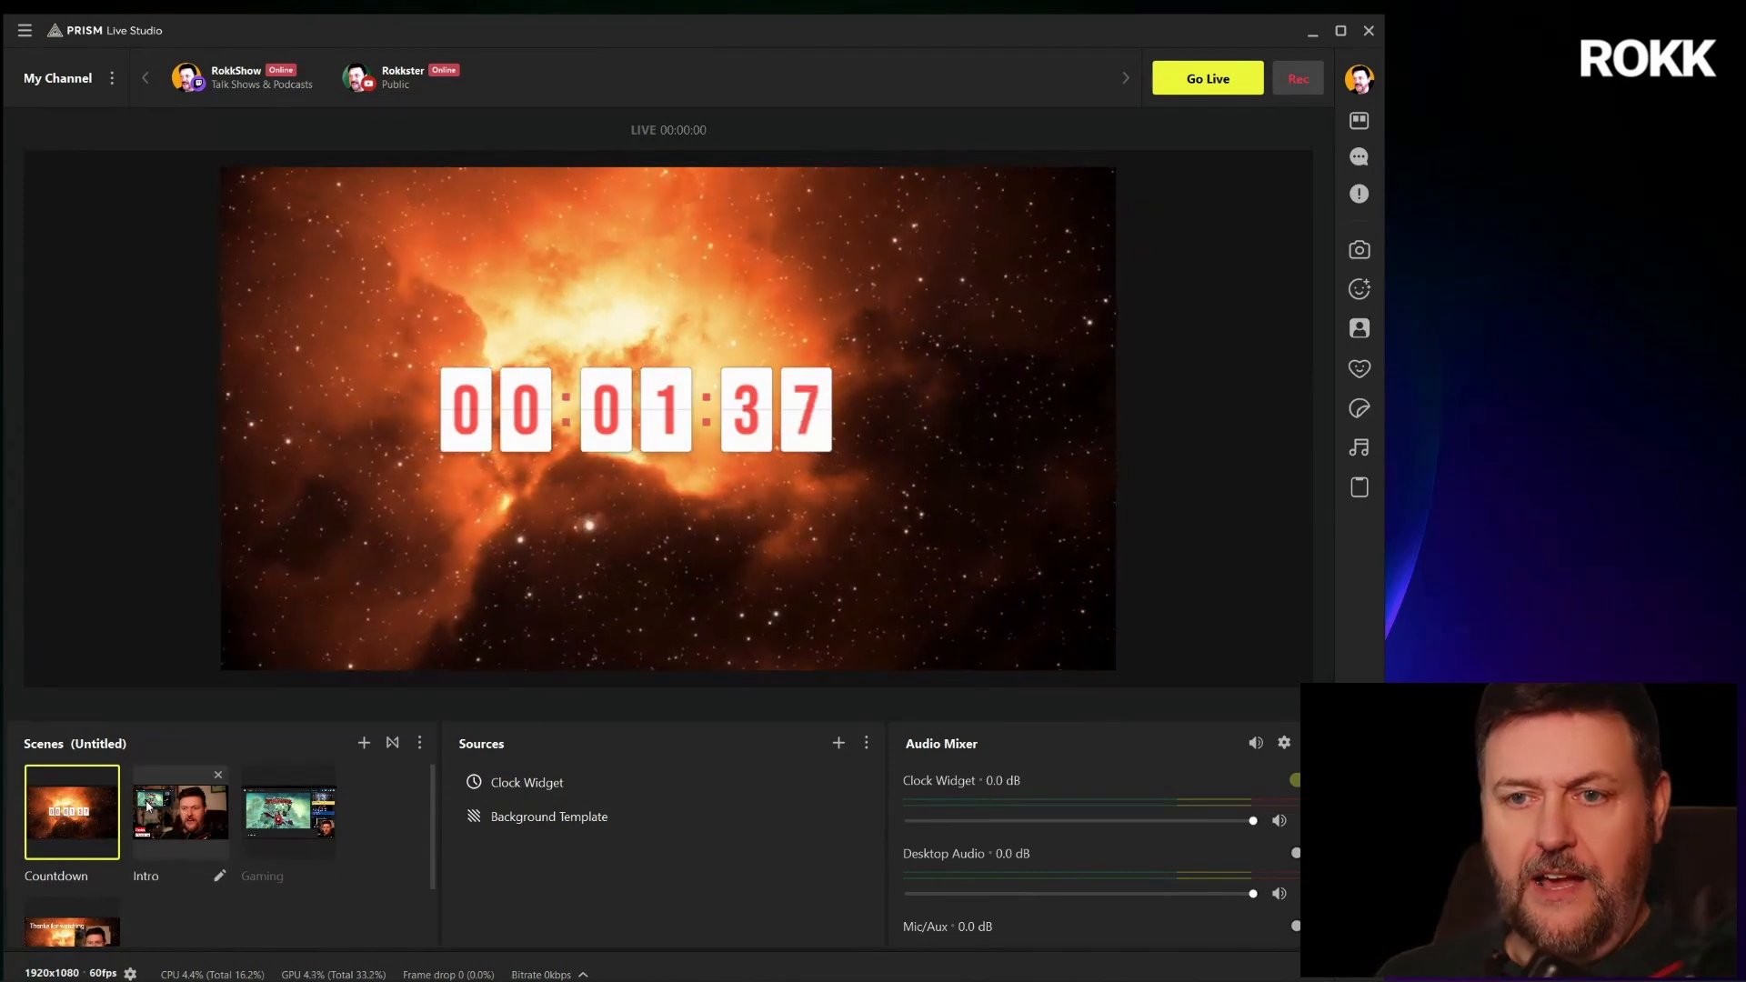
Show the Intro, Gaming and Outro scenes in turn while the countdown runs
{"action": "left_click", "coordinate": [196, 820]}
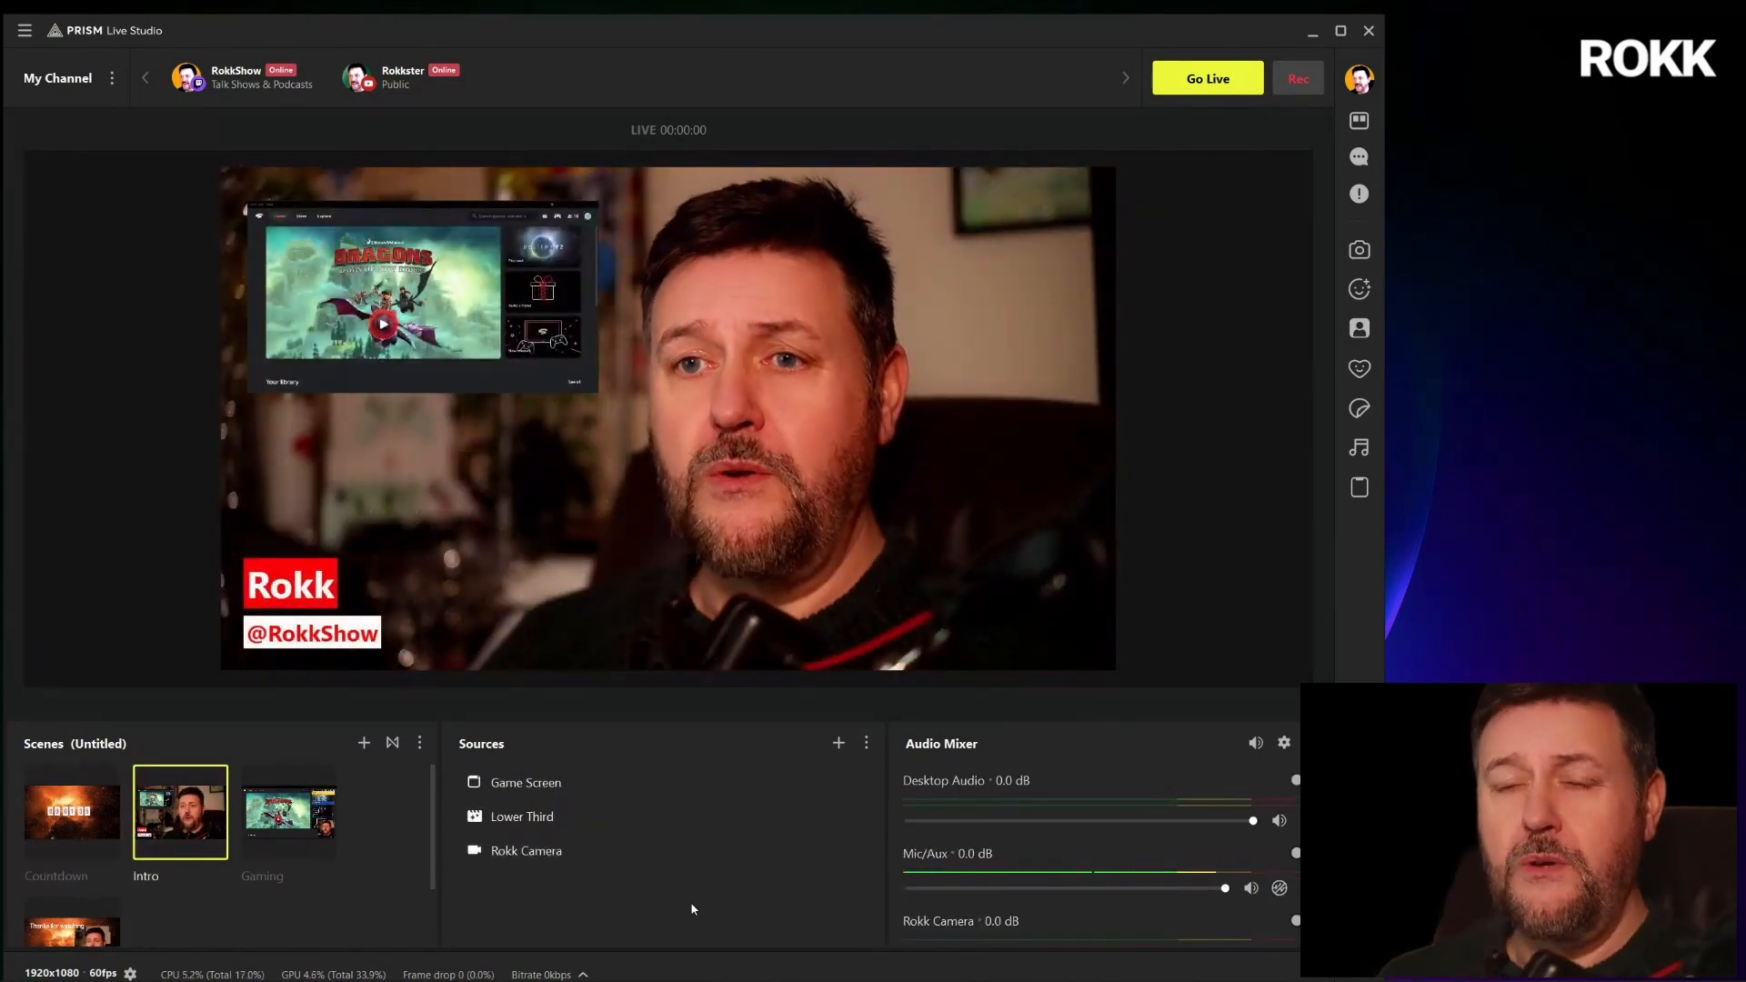
{"action": "left_click", "coordinate": [288, 812]}
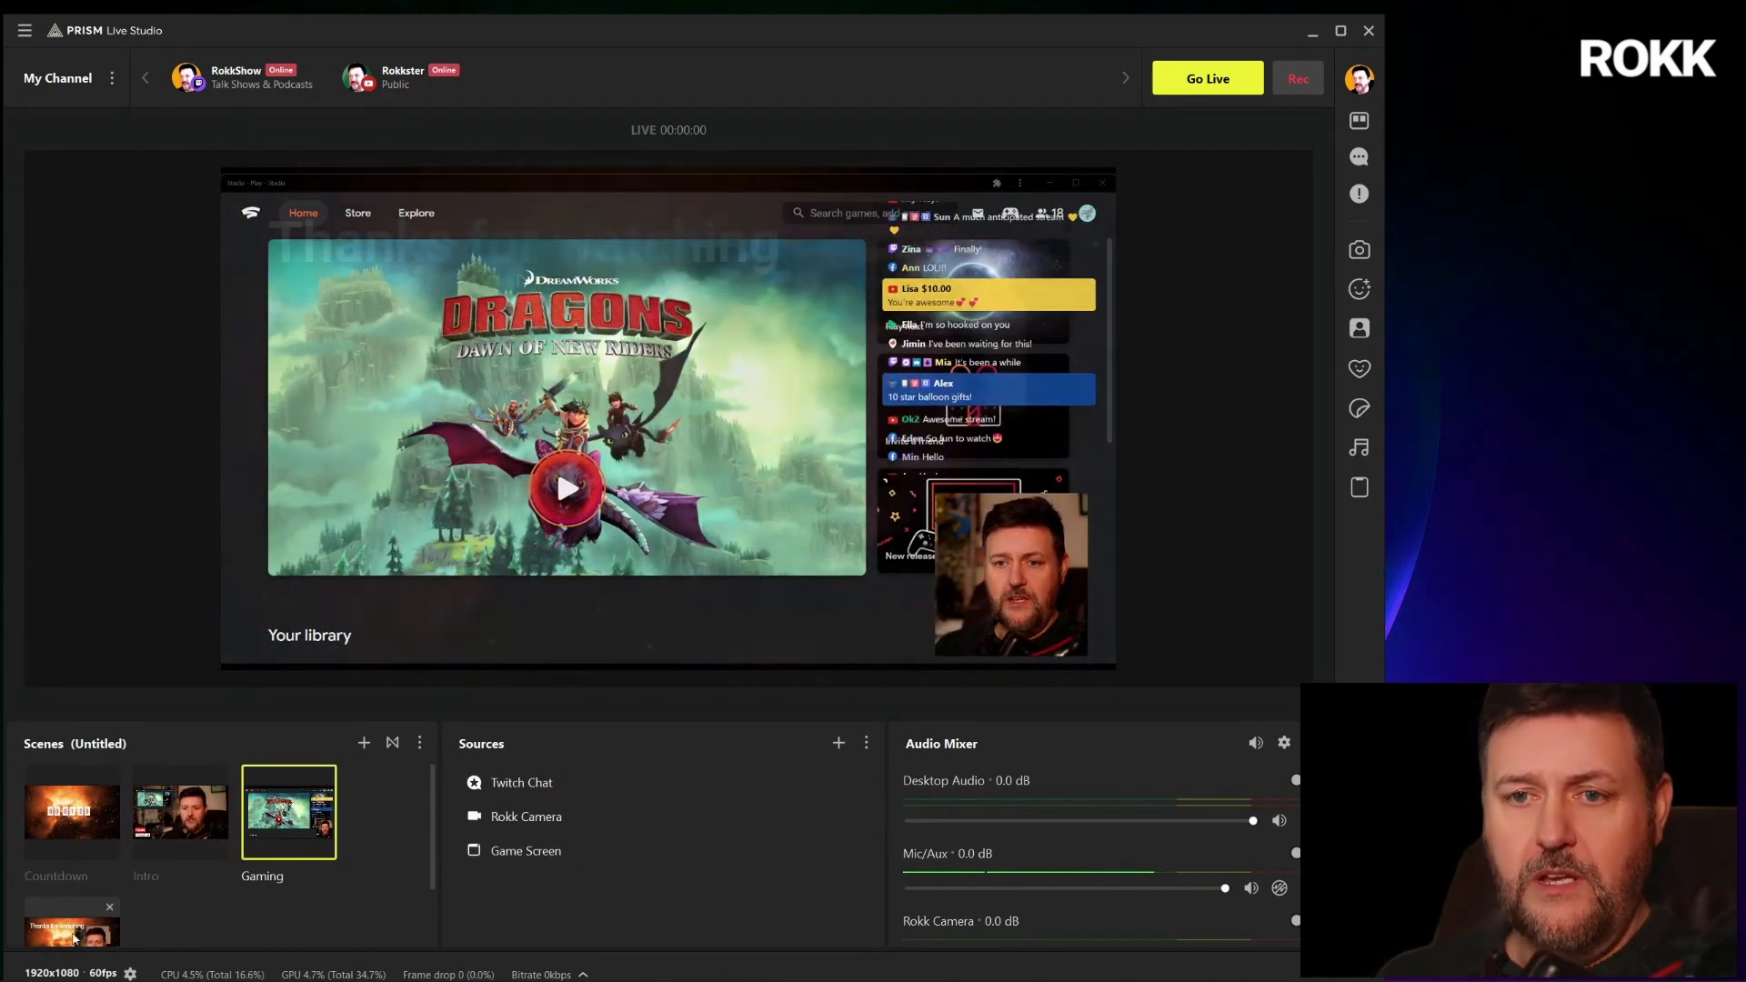
{"action": "left_click", "coordinate": [86, 923]}
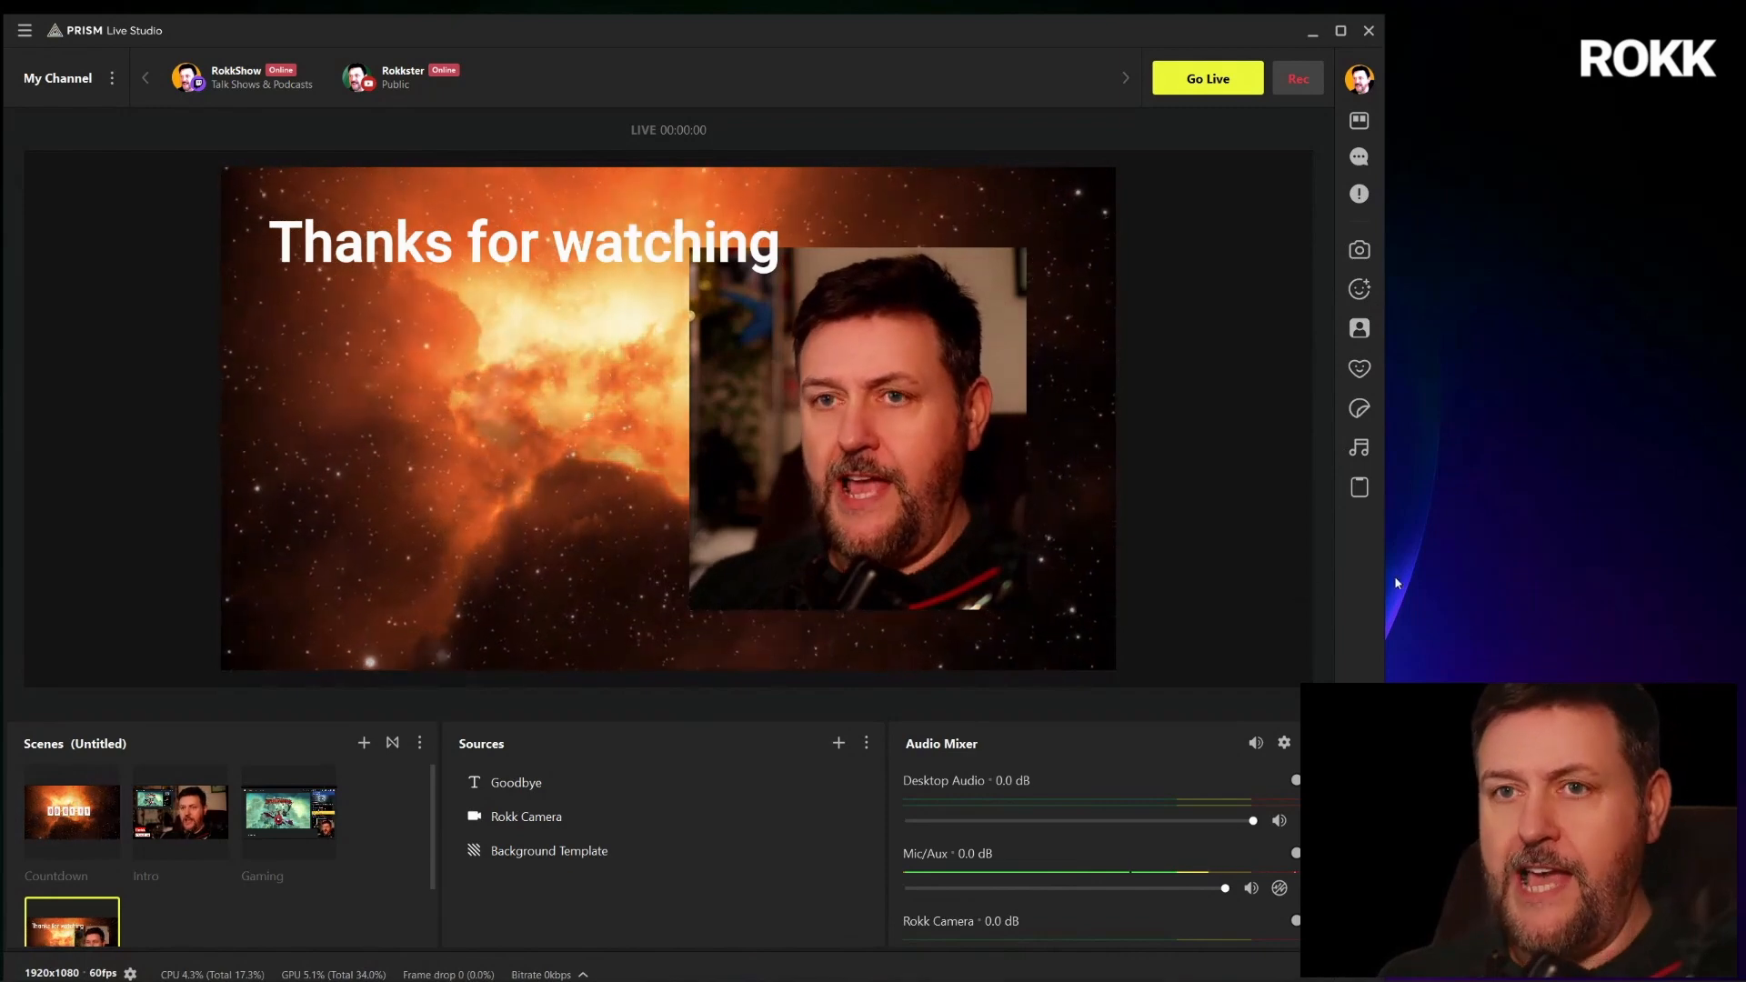
Narrow the program window and hide the Twitch Chat and Game Screen sources in the Gaming scene
{"action": "left_click_drag", "start_coordinate": [1380, 582], "coordinate": [1254, 585]}
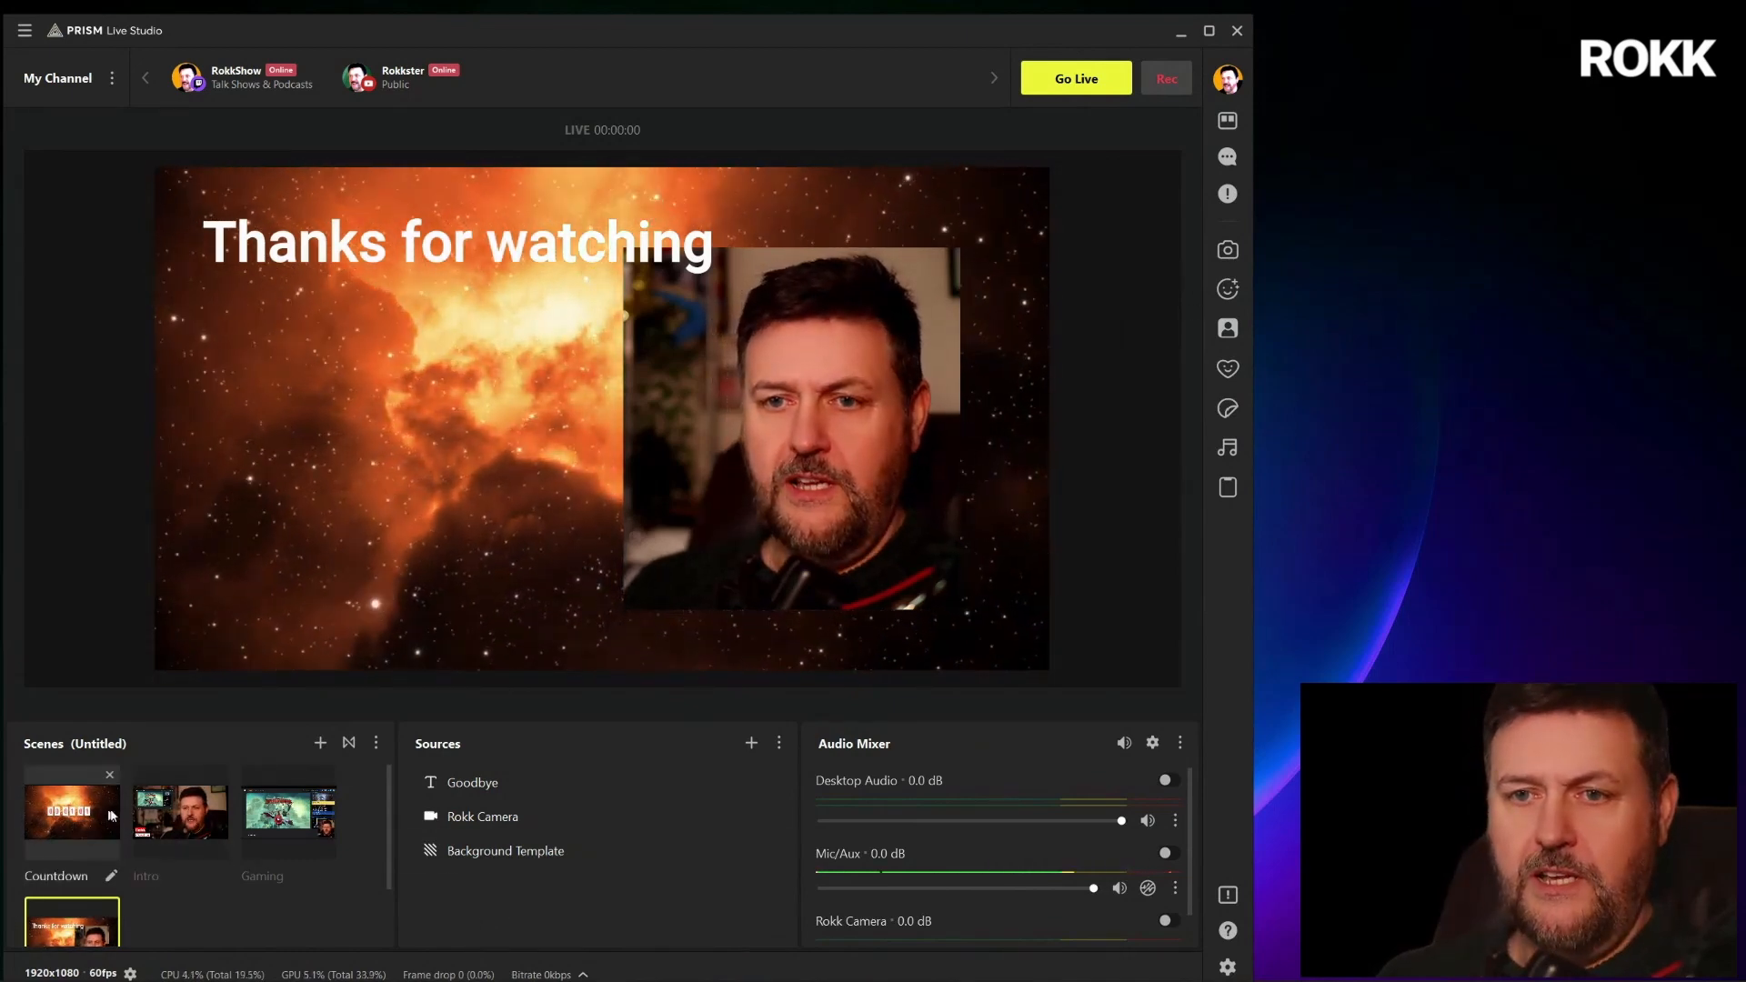
{"action": "left_click", "coordinate": [243, 815]}
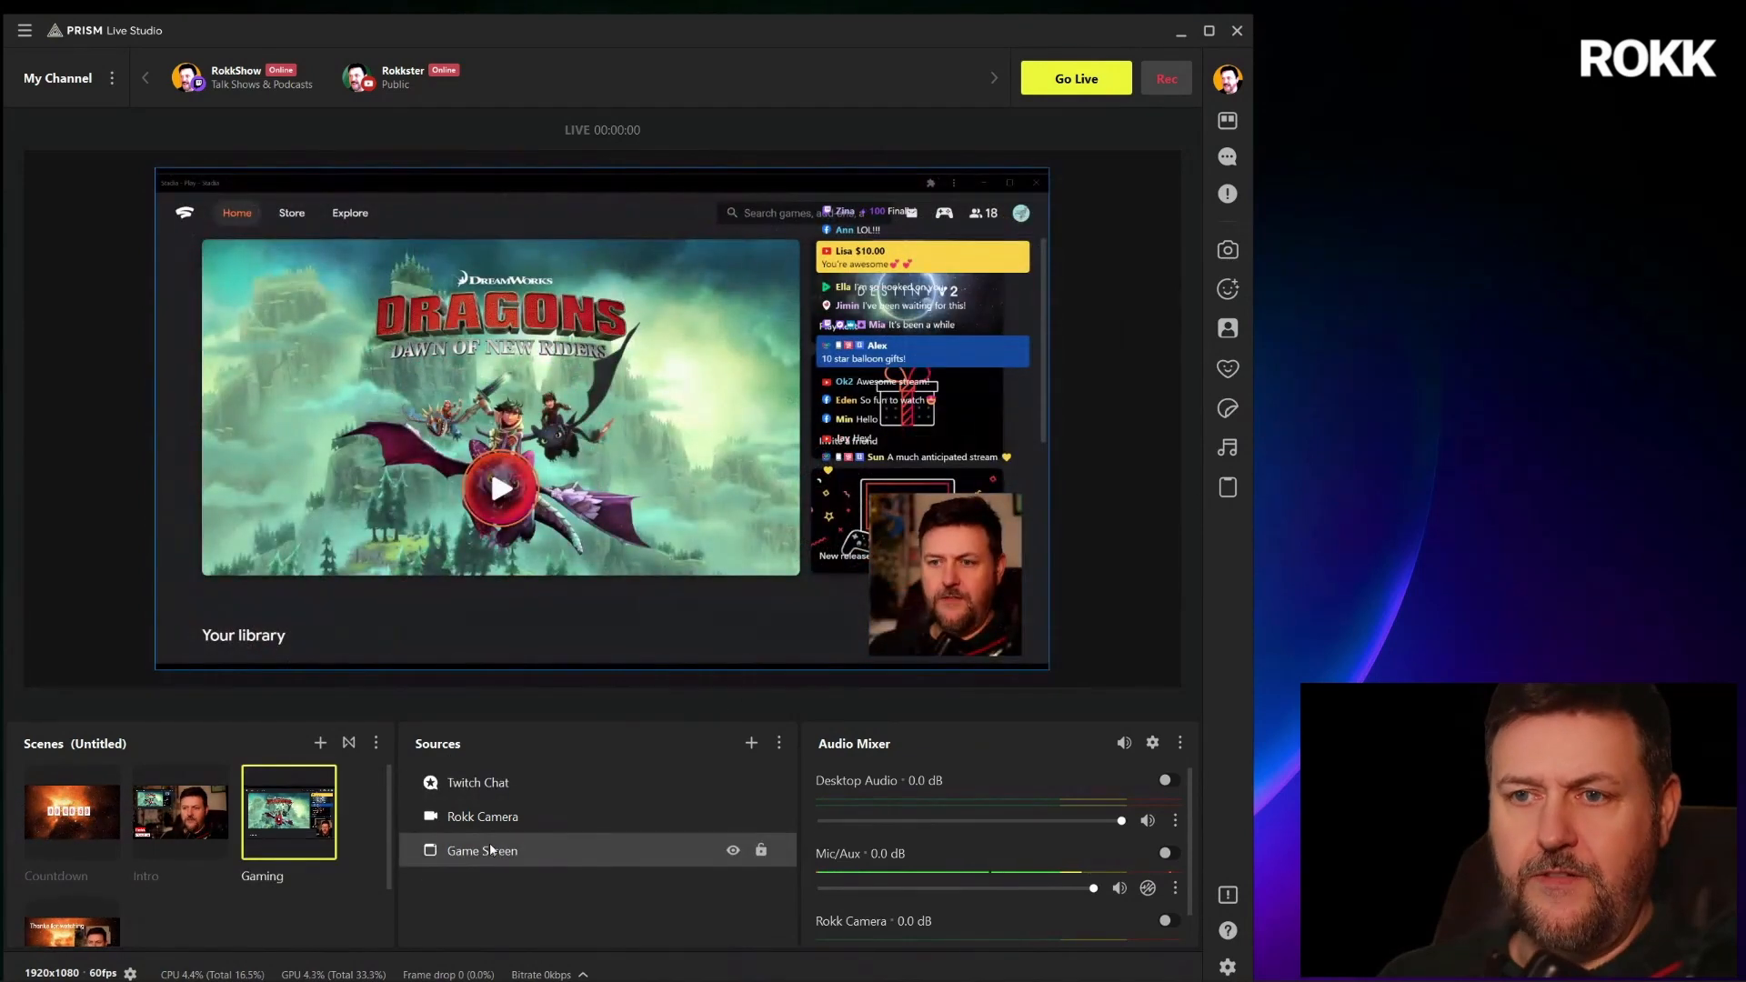
{"action": "left_click", "coordinate": [732, 782]}
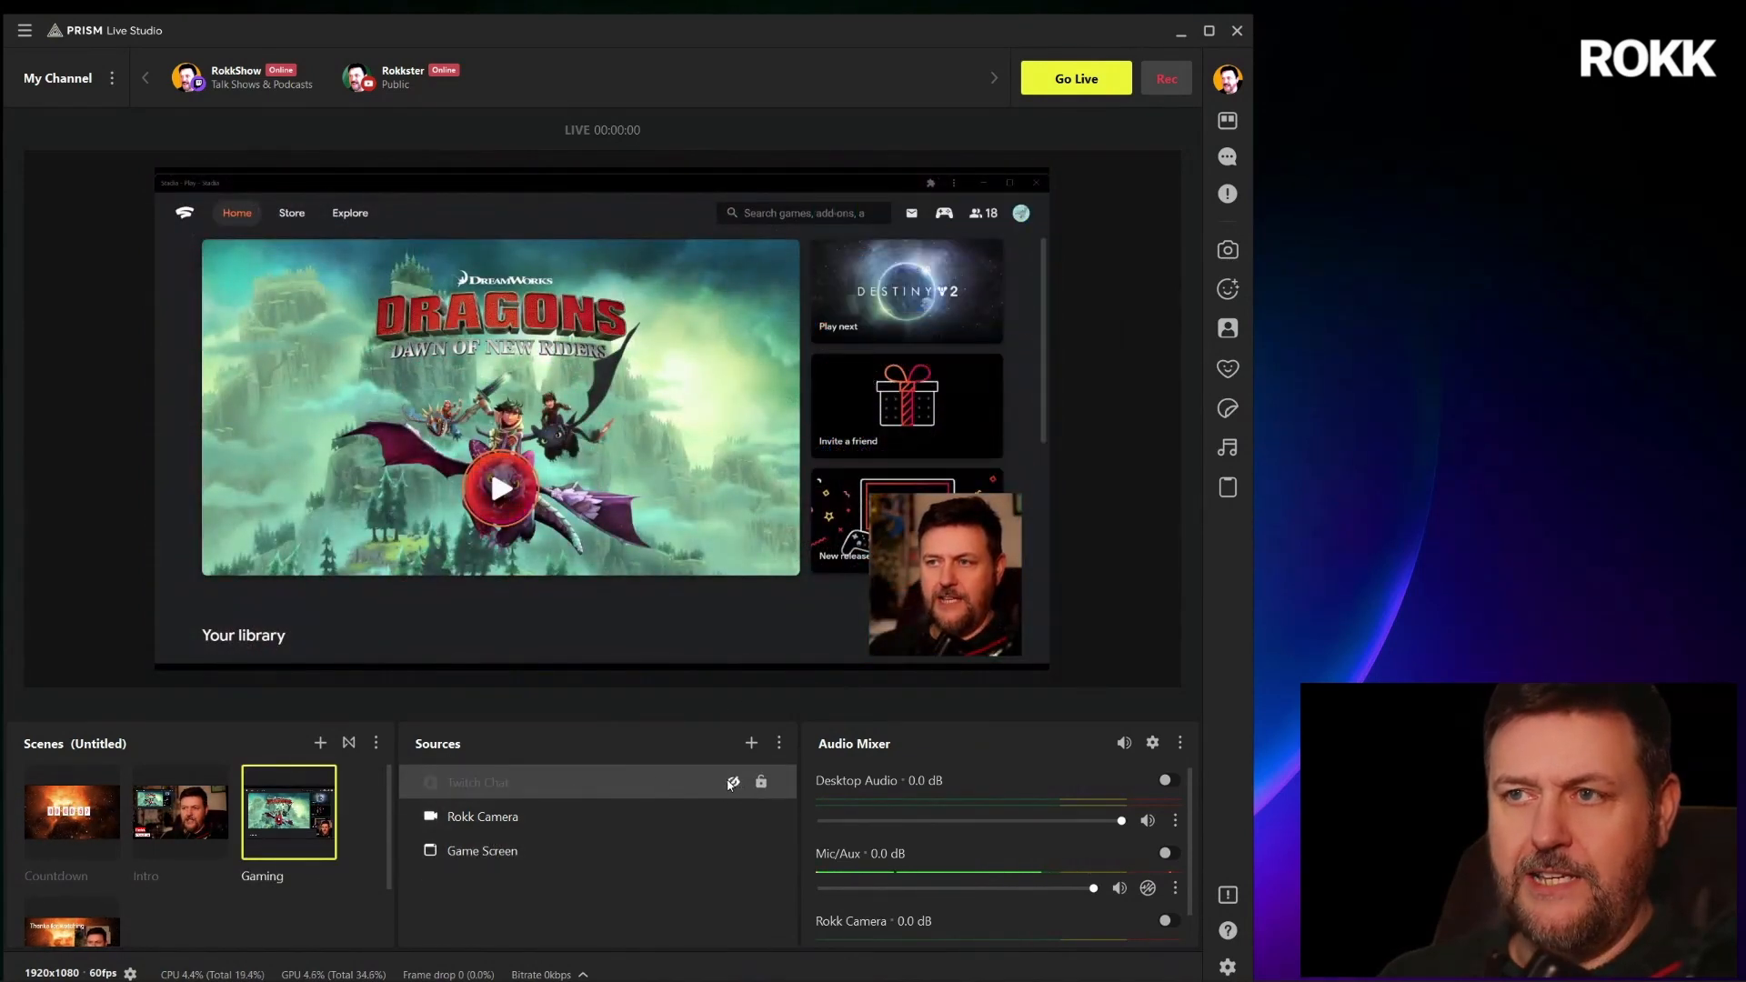
{"action": "left_click", "coordinate": [626, 825]}
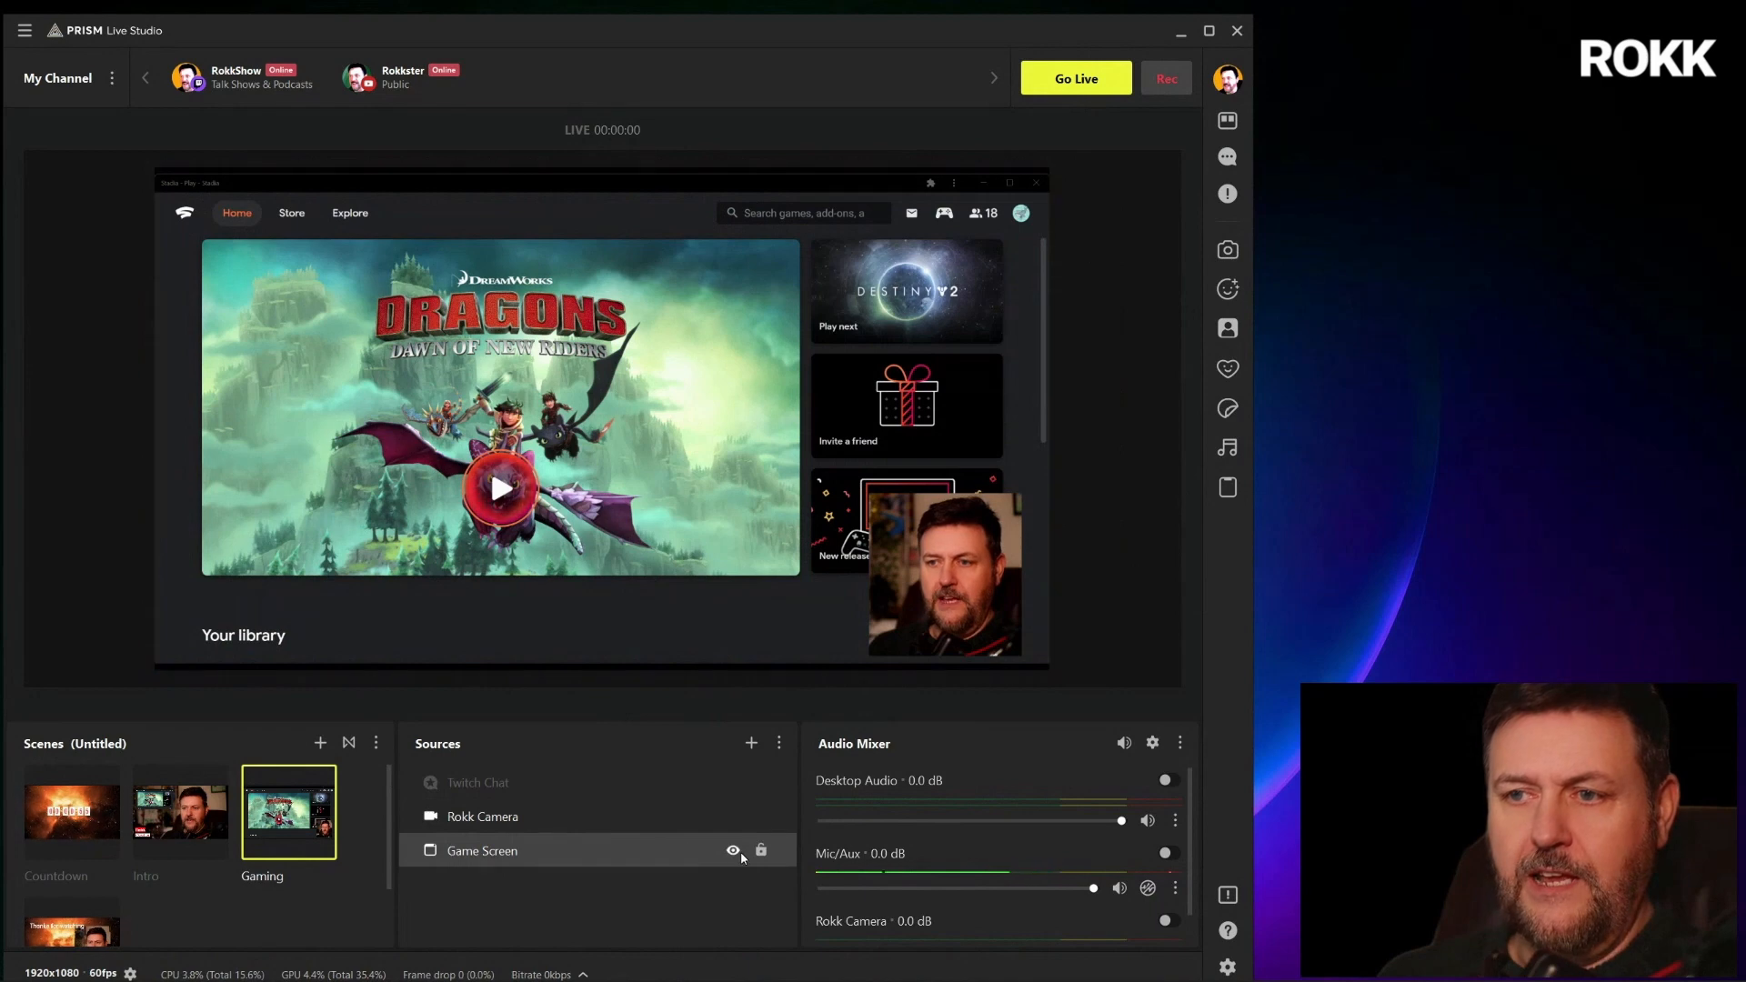
{"action": "left_click", "coordinate": [732, 851]}
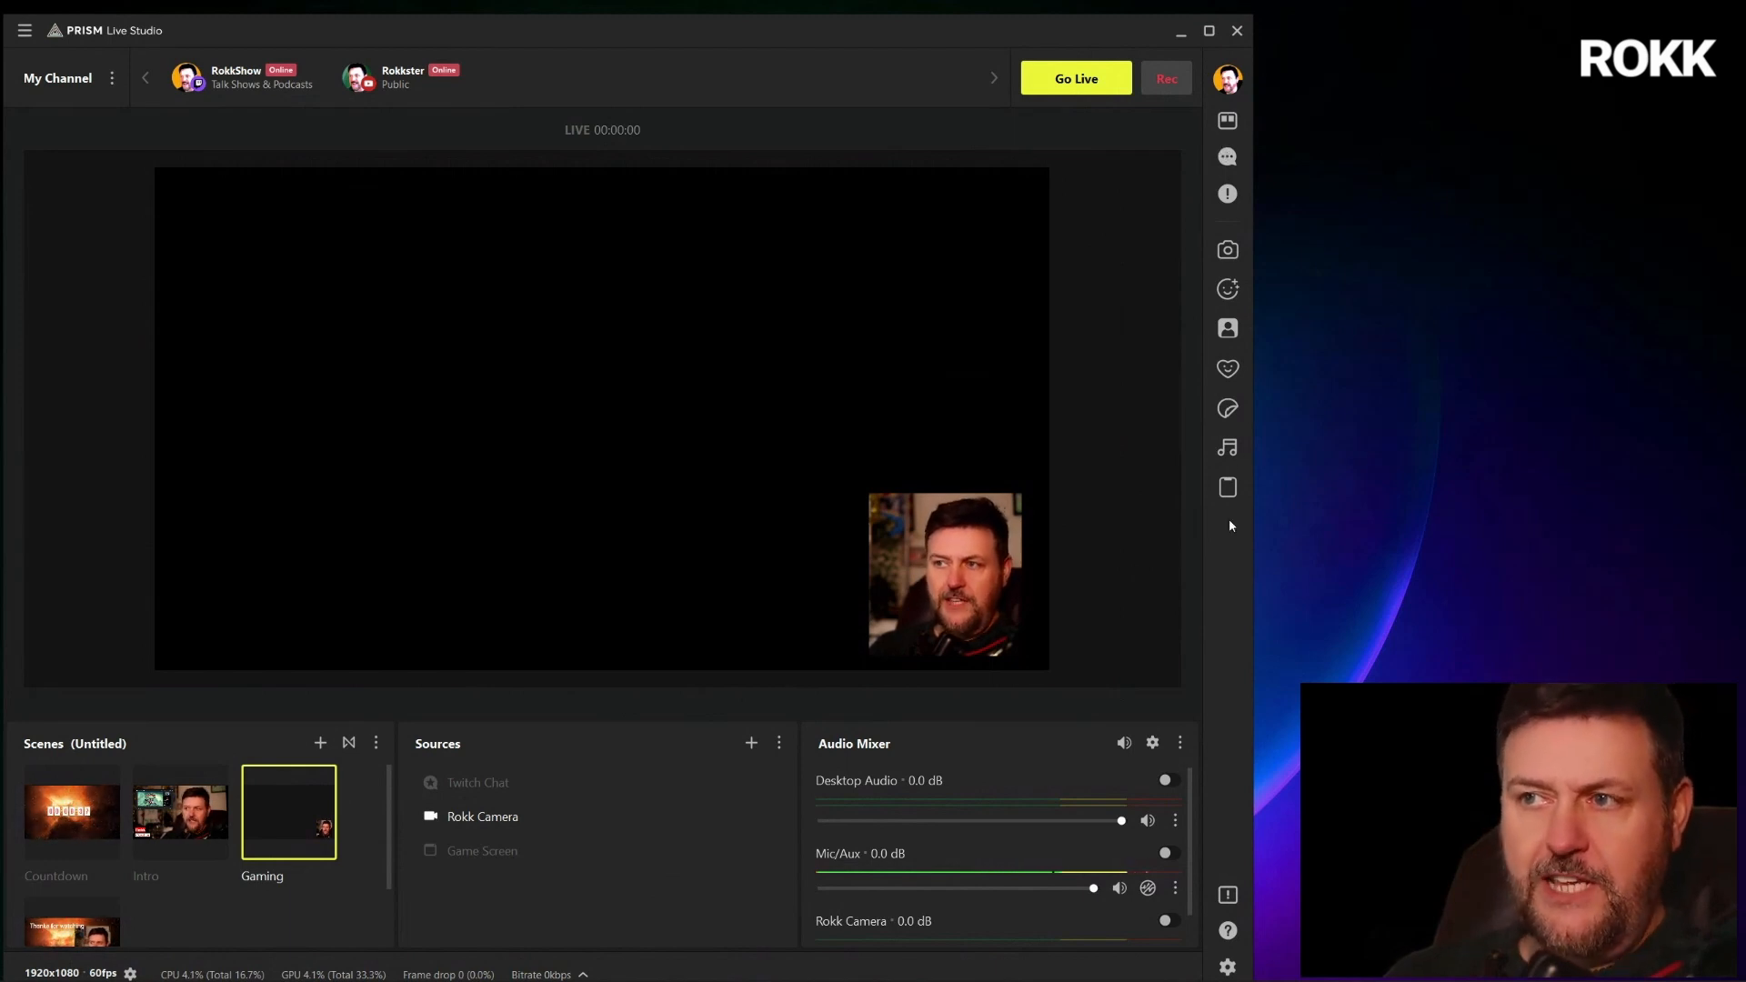
Turn on Studio Mode to split the preview into separate Edit and Live views
{"action": "left_click", "coordinate": [1228, 119]}
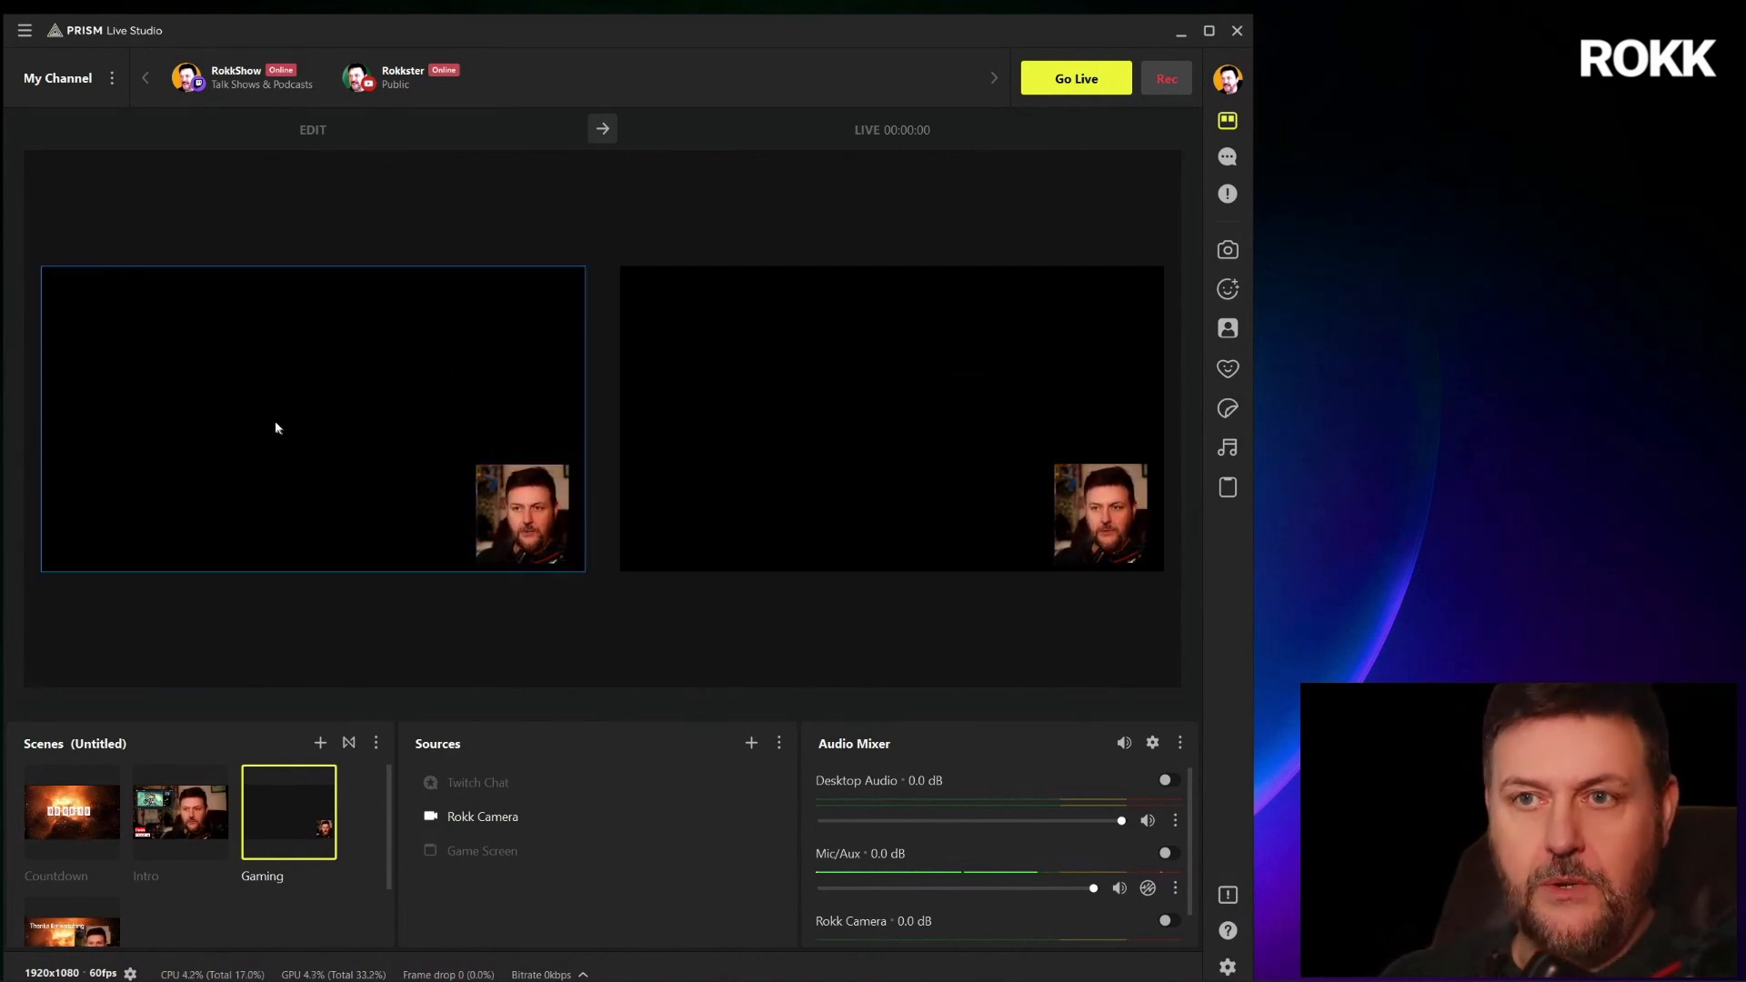
{"action": "left_click_drag", "start_coordinate": [515, 363], "coordinate": [542, 362]}
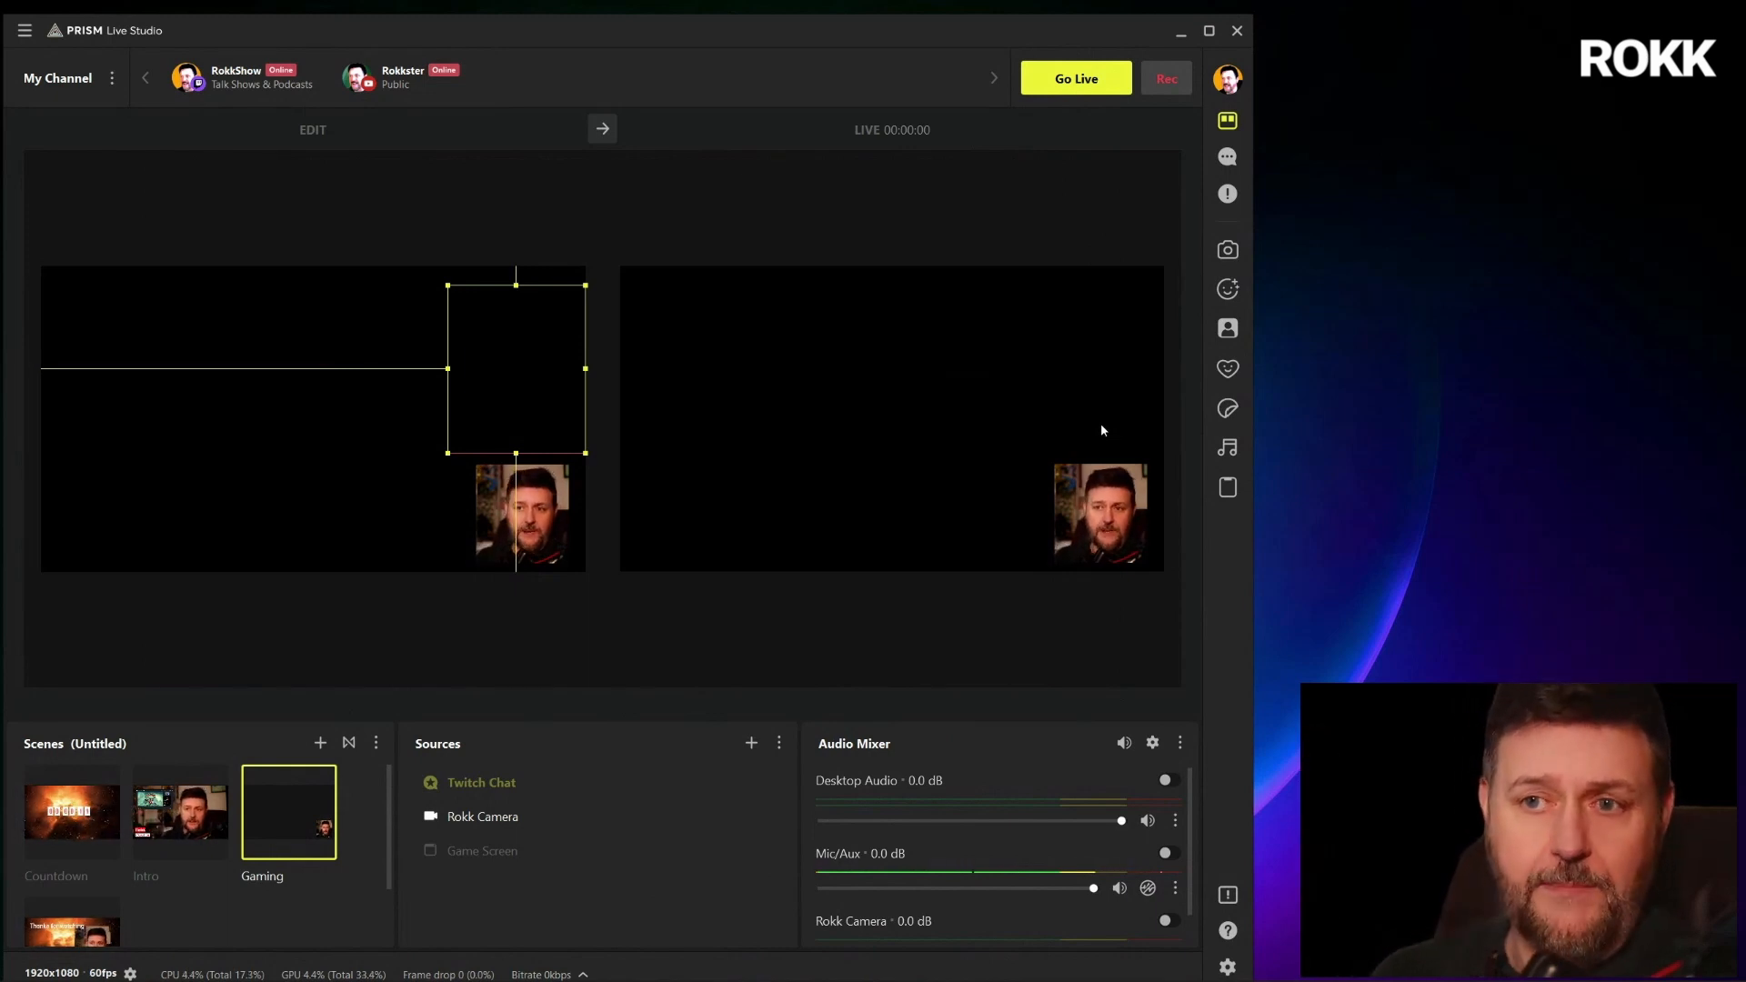
{"action": "left_click", "coordinate": [481, 944]}
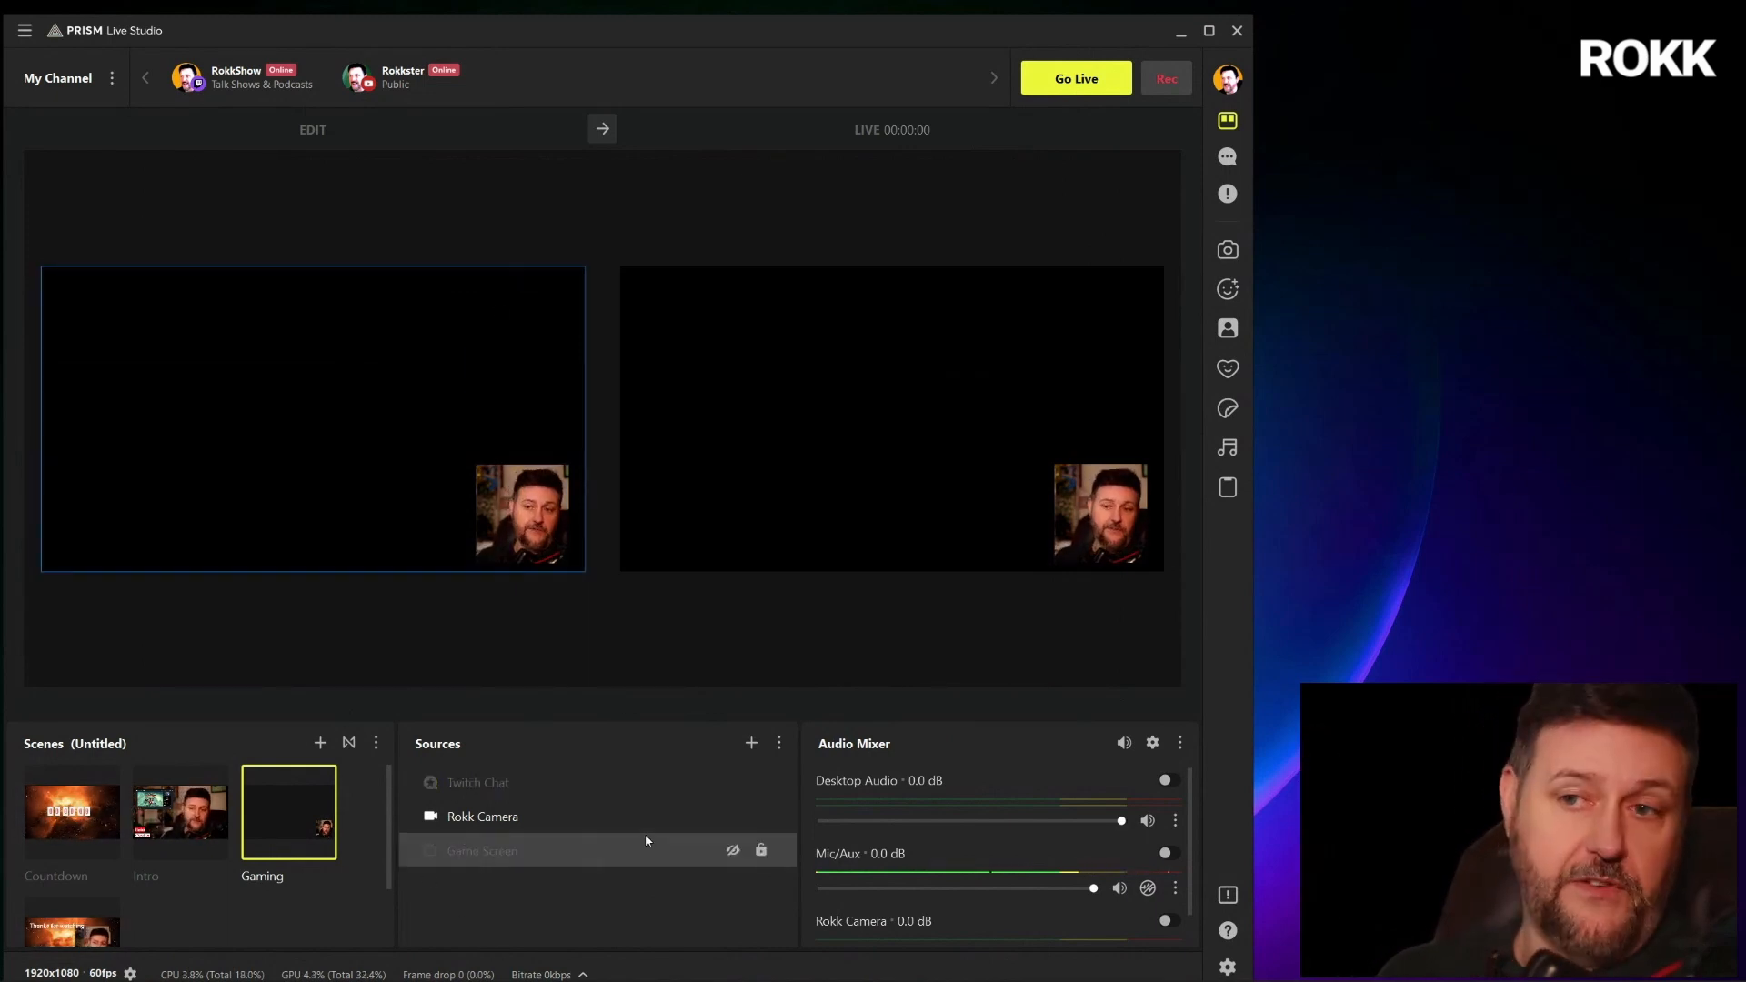
Add a new Text source reading "Helloworld" to the Gaming scene, keeping the default font and colour
{"action": "left_click", "coordinate": [751, 743]}
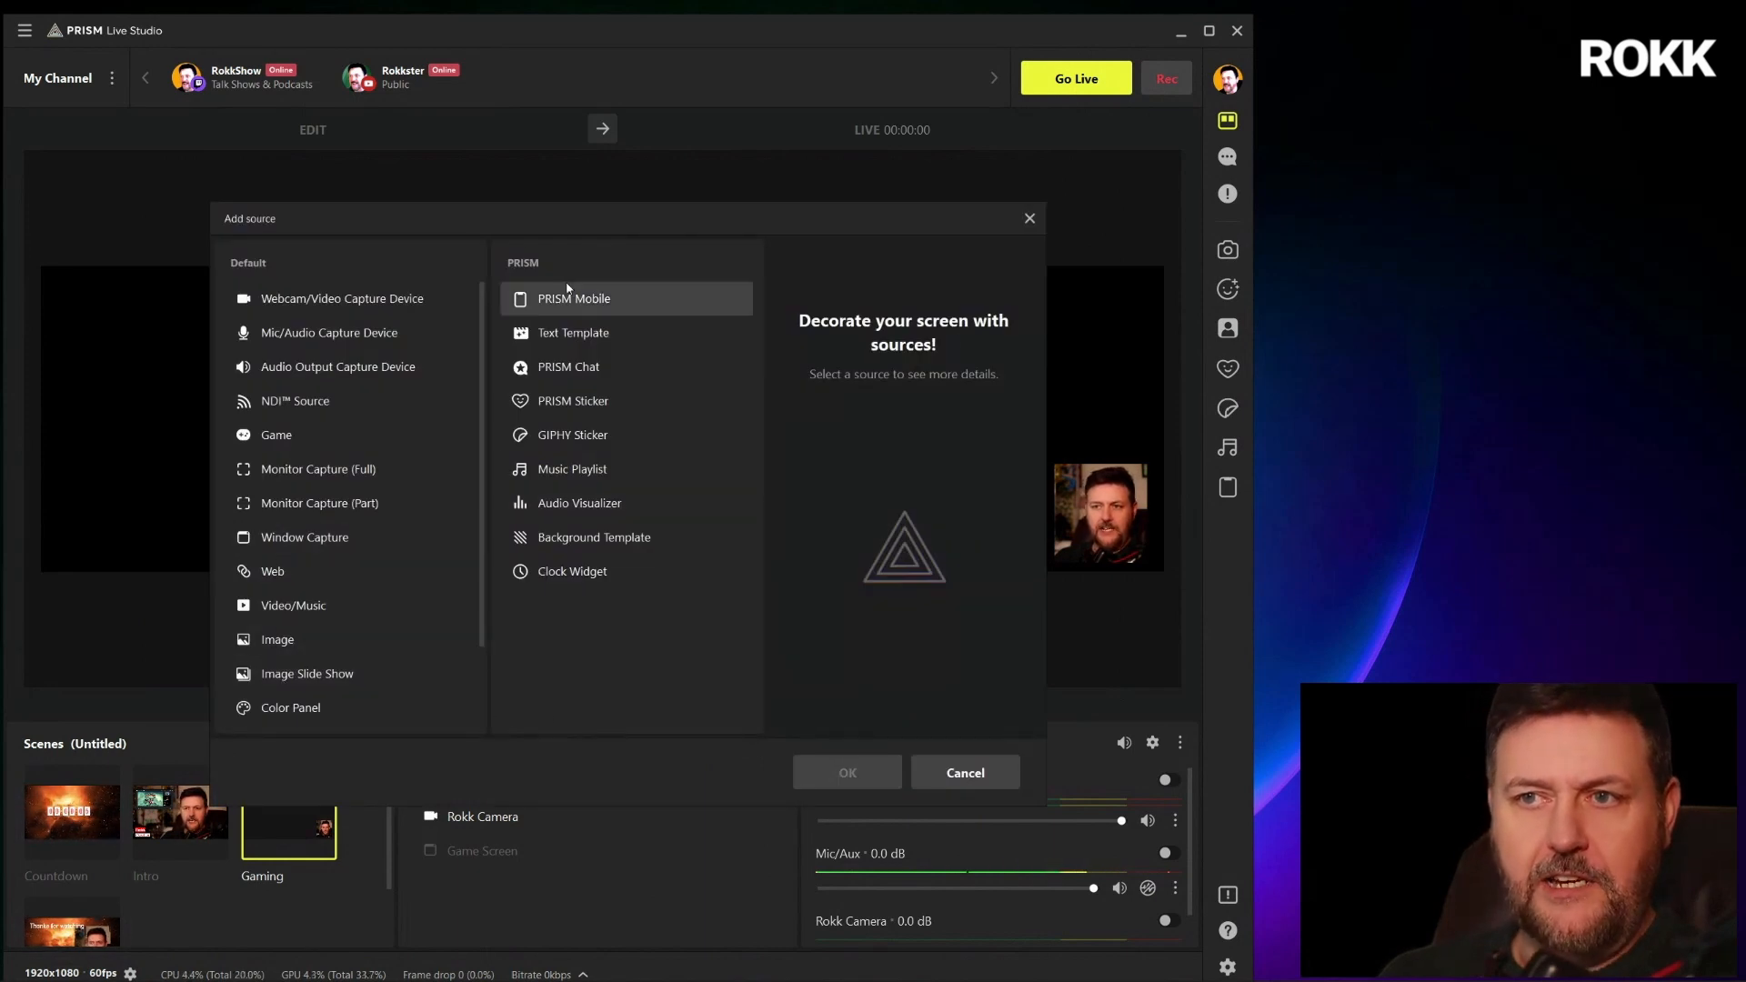
{"action": "scroll", "coordinate": [429, 511], "scroll_direction": "down", "scroll_amount": 3}
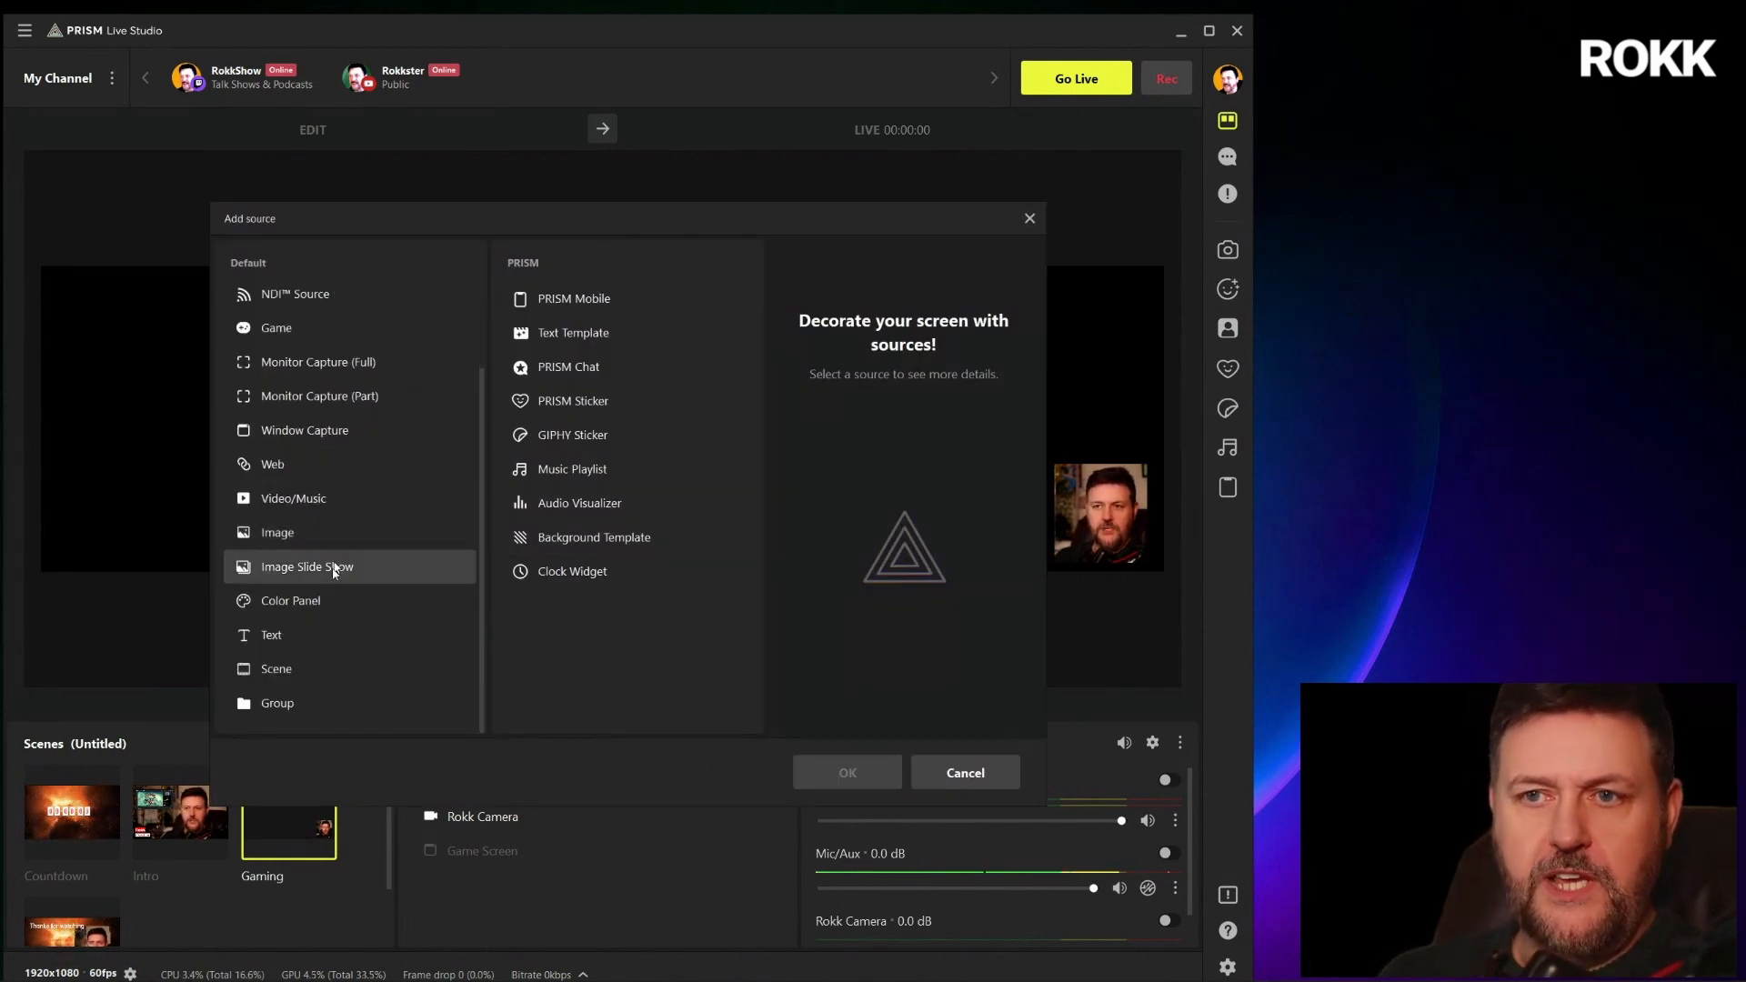
{"action": "left_click", "coordinate": [275, 642]}
{"action": "left_click", "coordinate": [891, 766]}
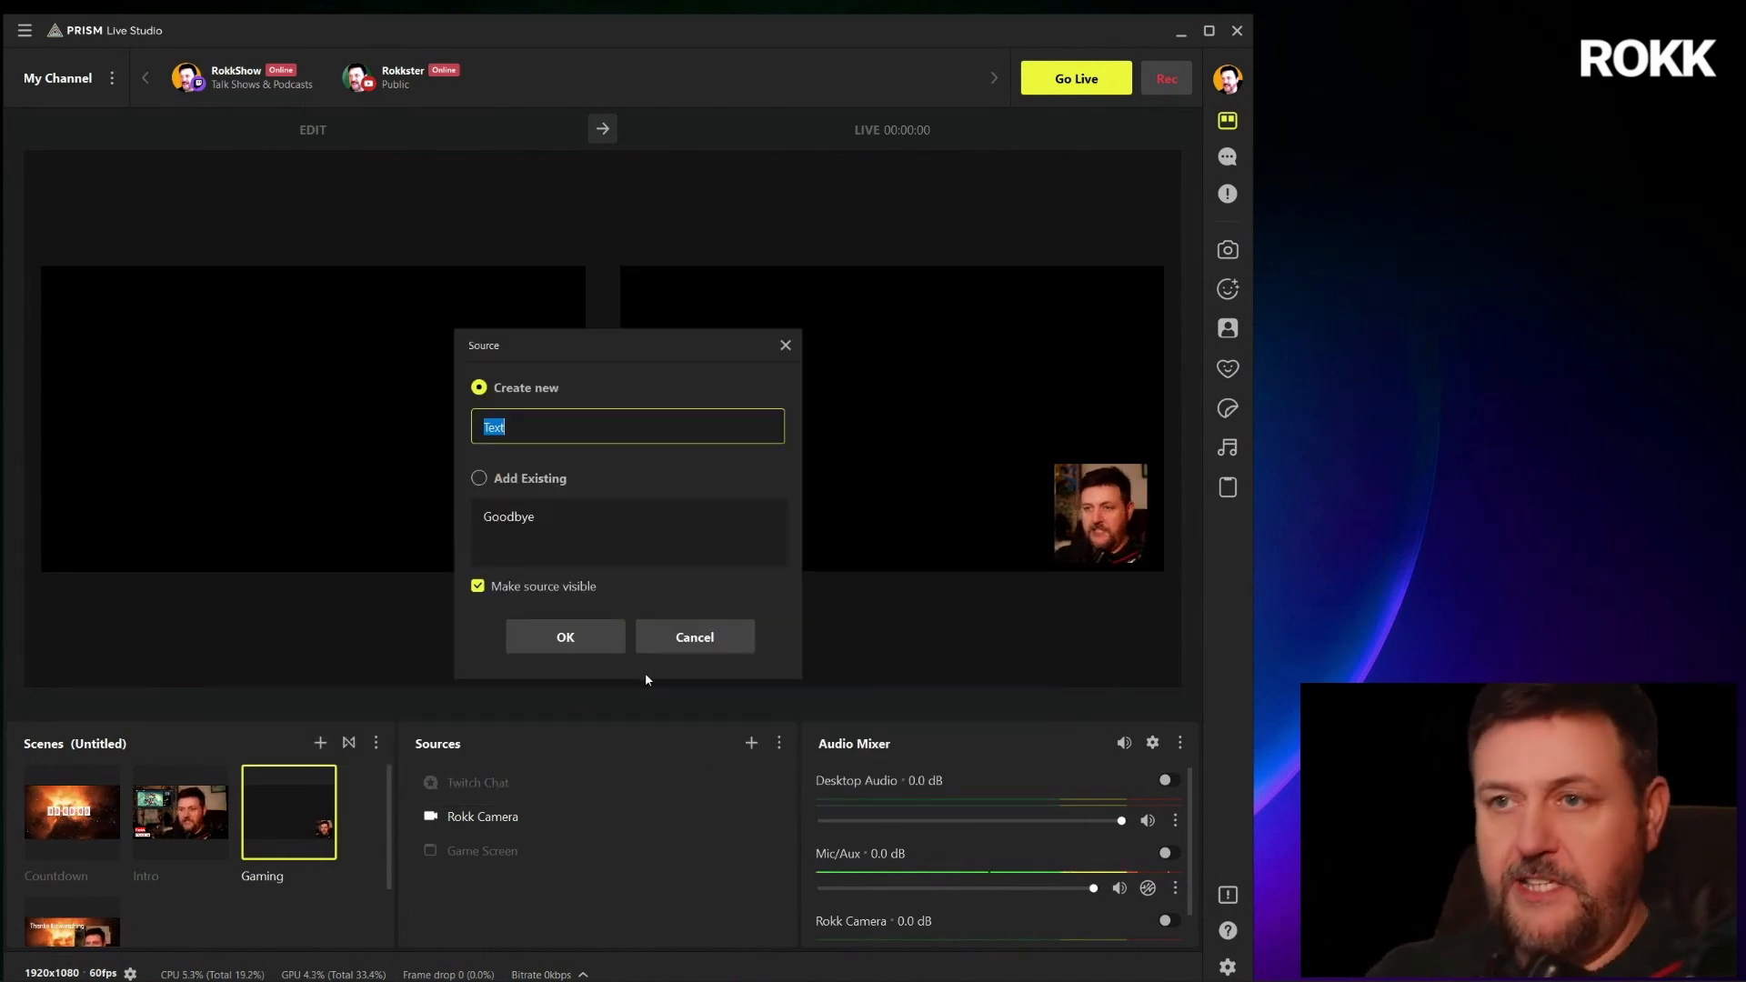
{"action": "left_click", "coordinate": [556, 640]}
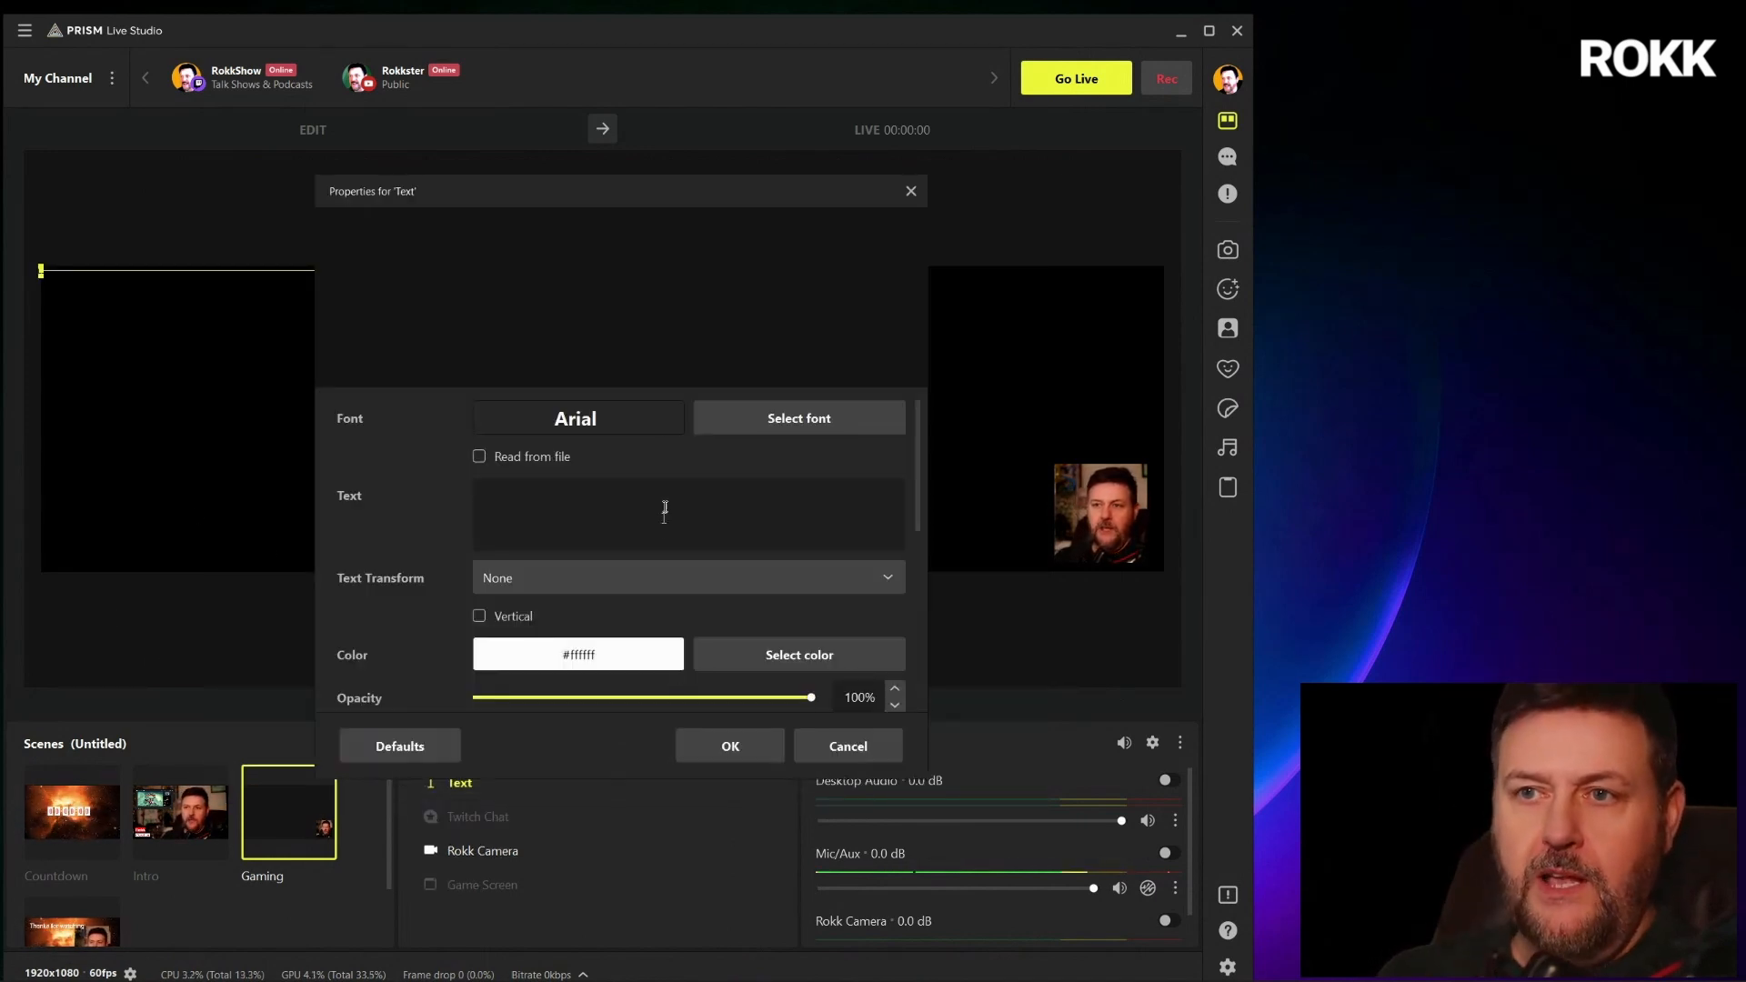
{"action": "left_click", "coordinate": [623, 513]}
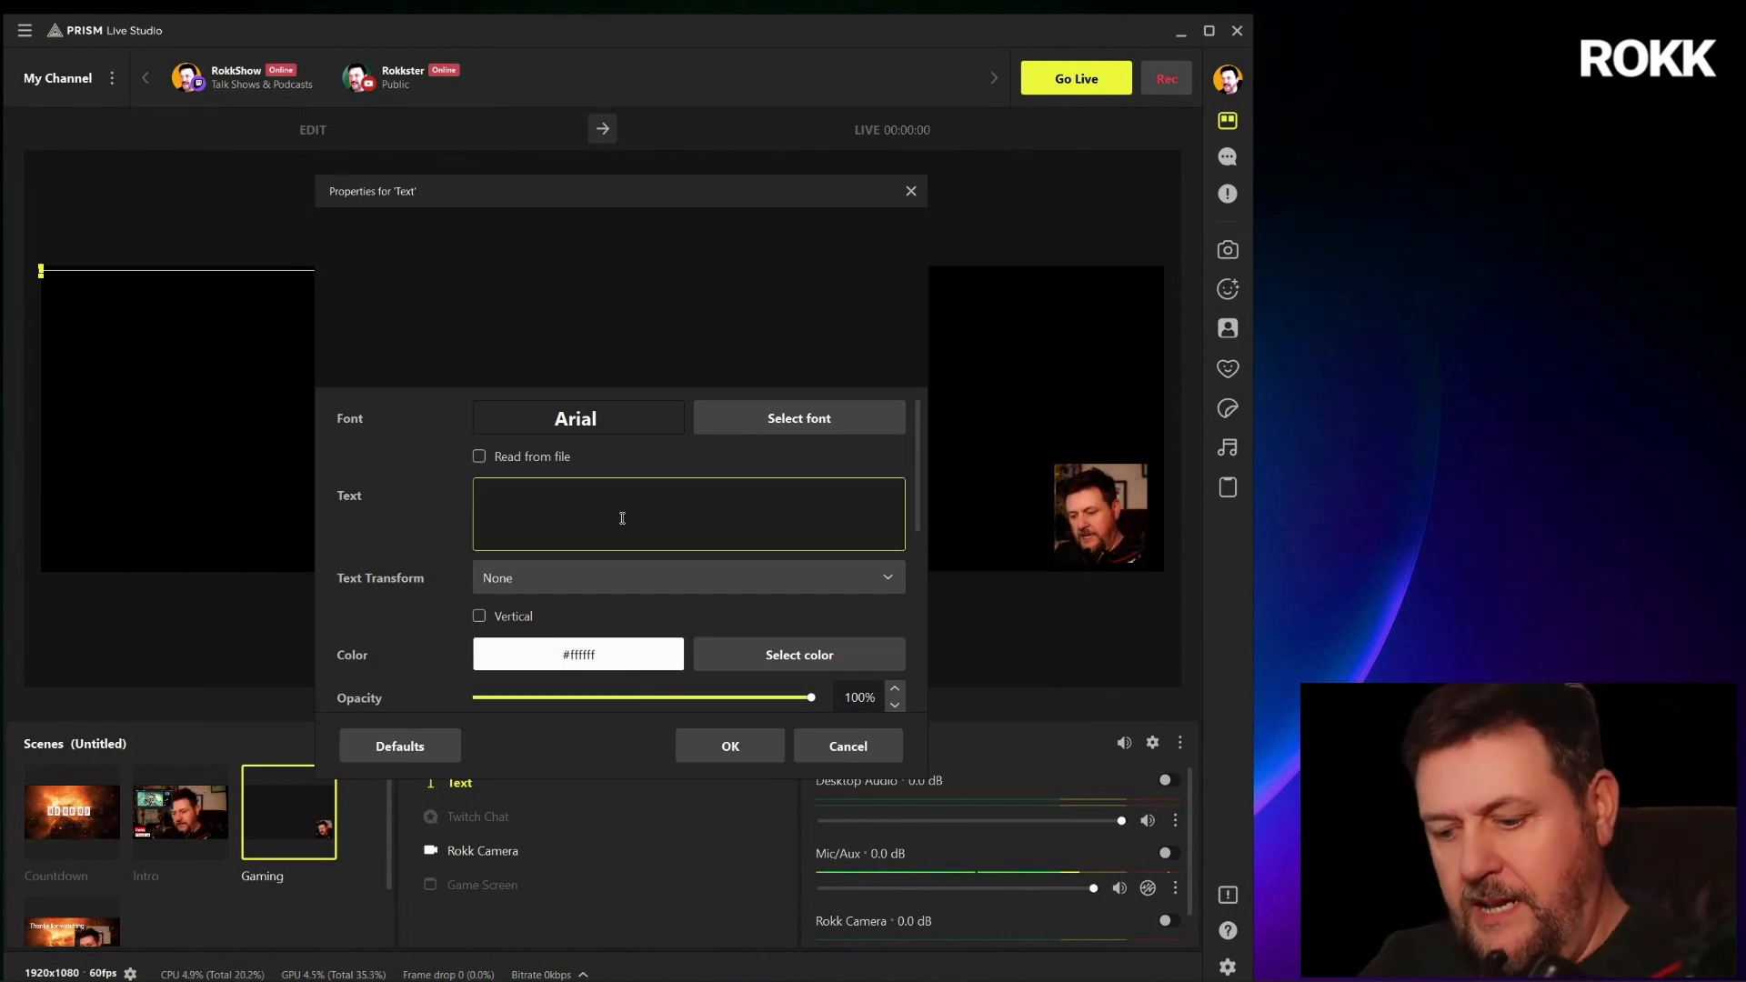
{"action": "type", "text": "Helloworld"}
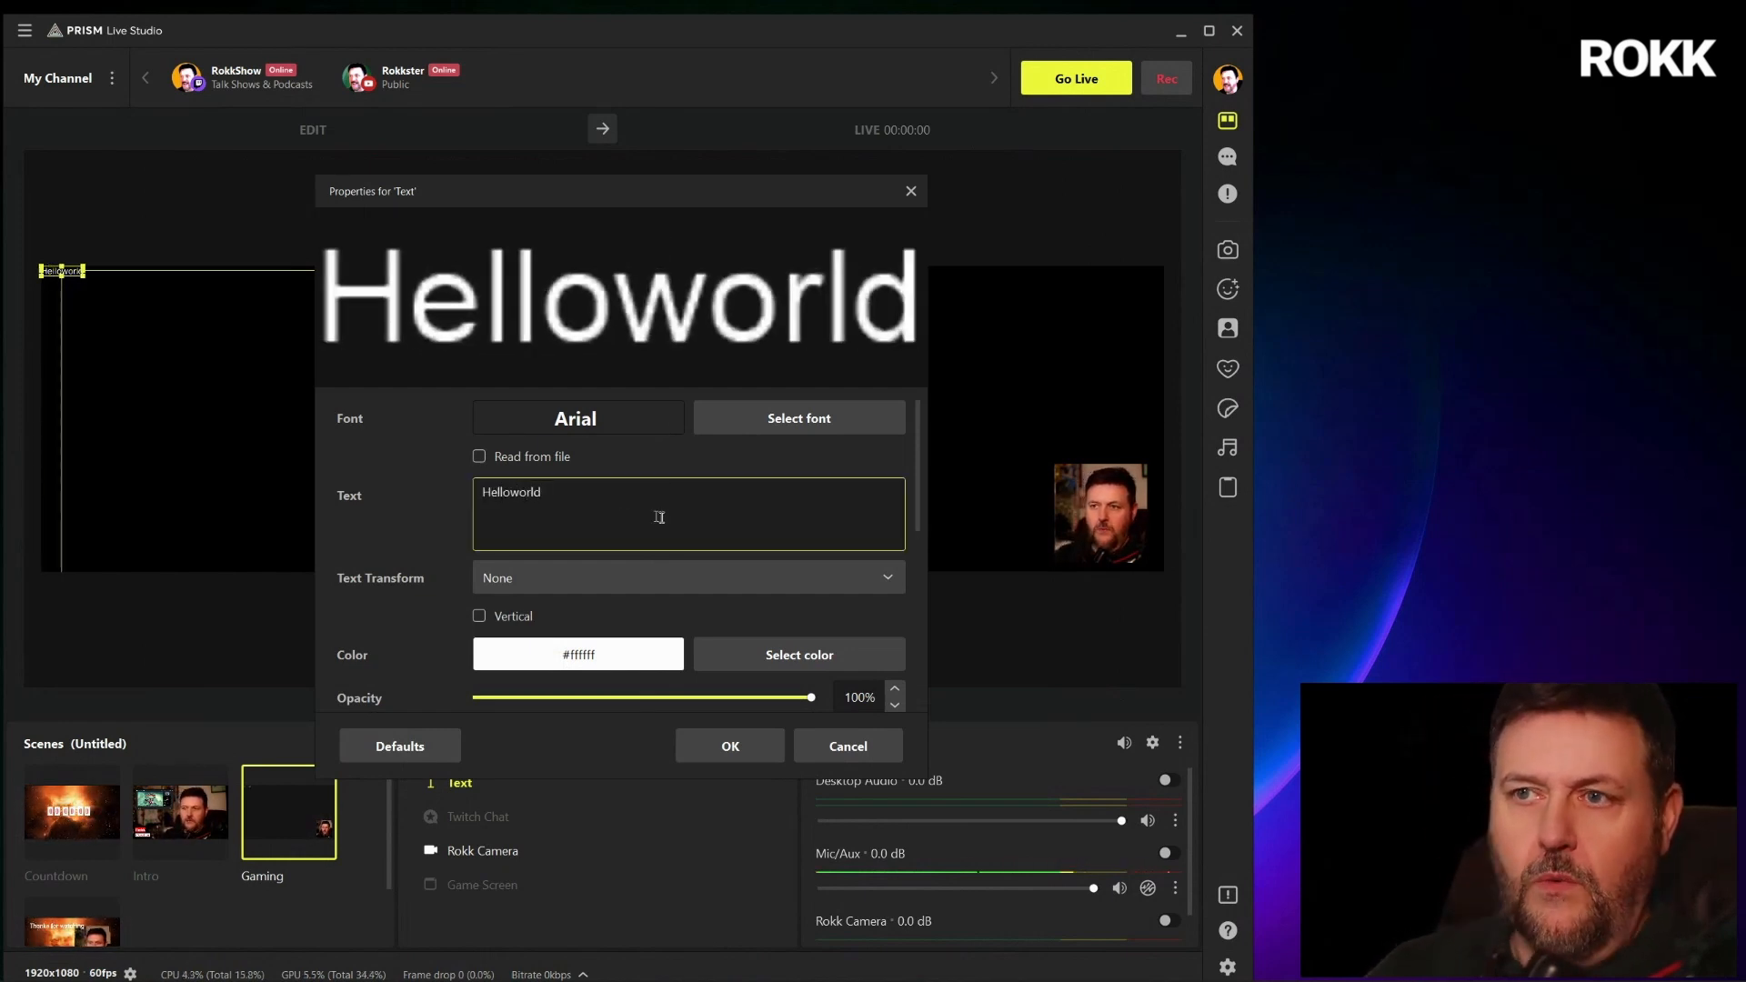
{"action": "left_click", "coordinate": [740, 749]}
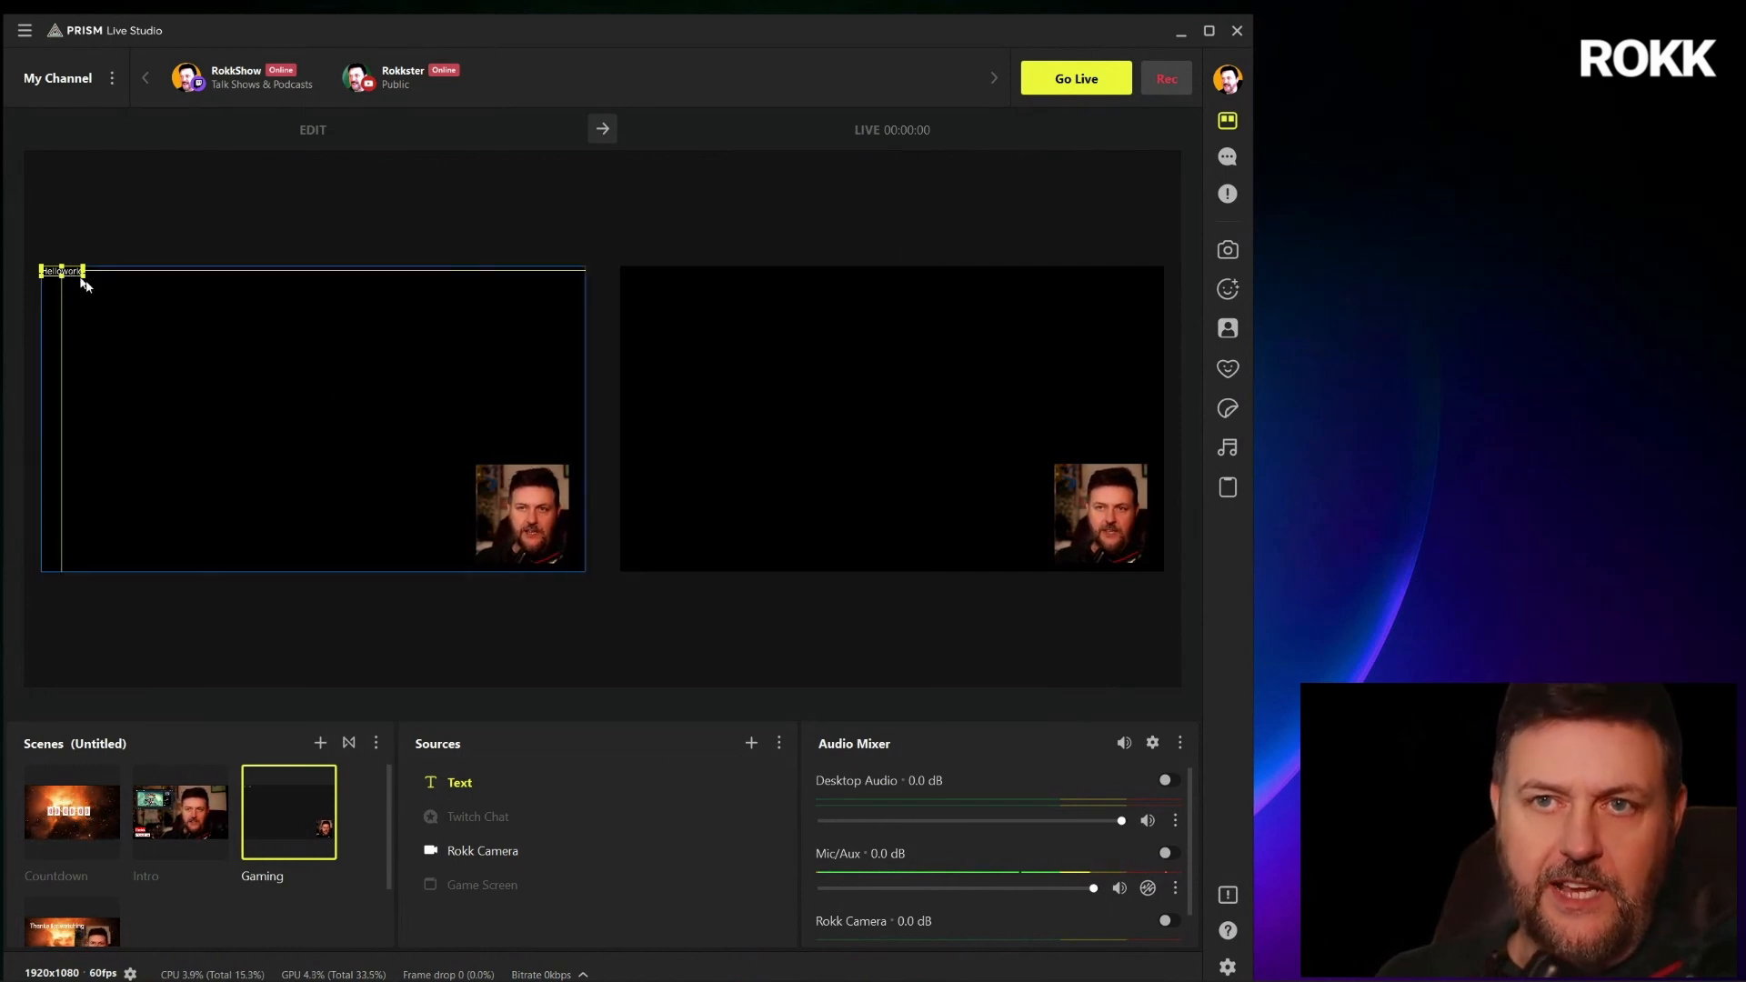
Enlarge the Helloworld text across most of the Edit view's width and send the edited scene to the Live view
{"action": "left_click_drag", "start_coordinate": [82, 284], "coordinate": [146, 335]}
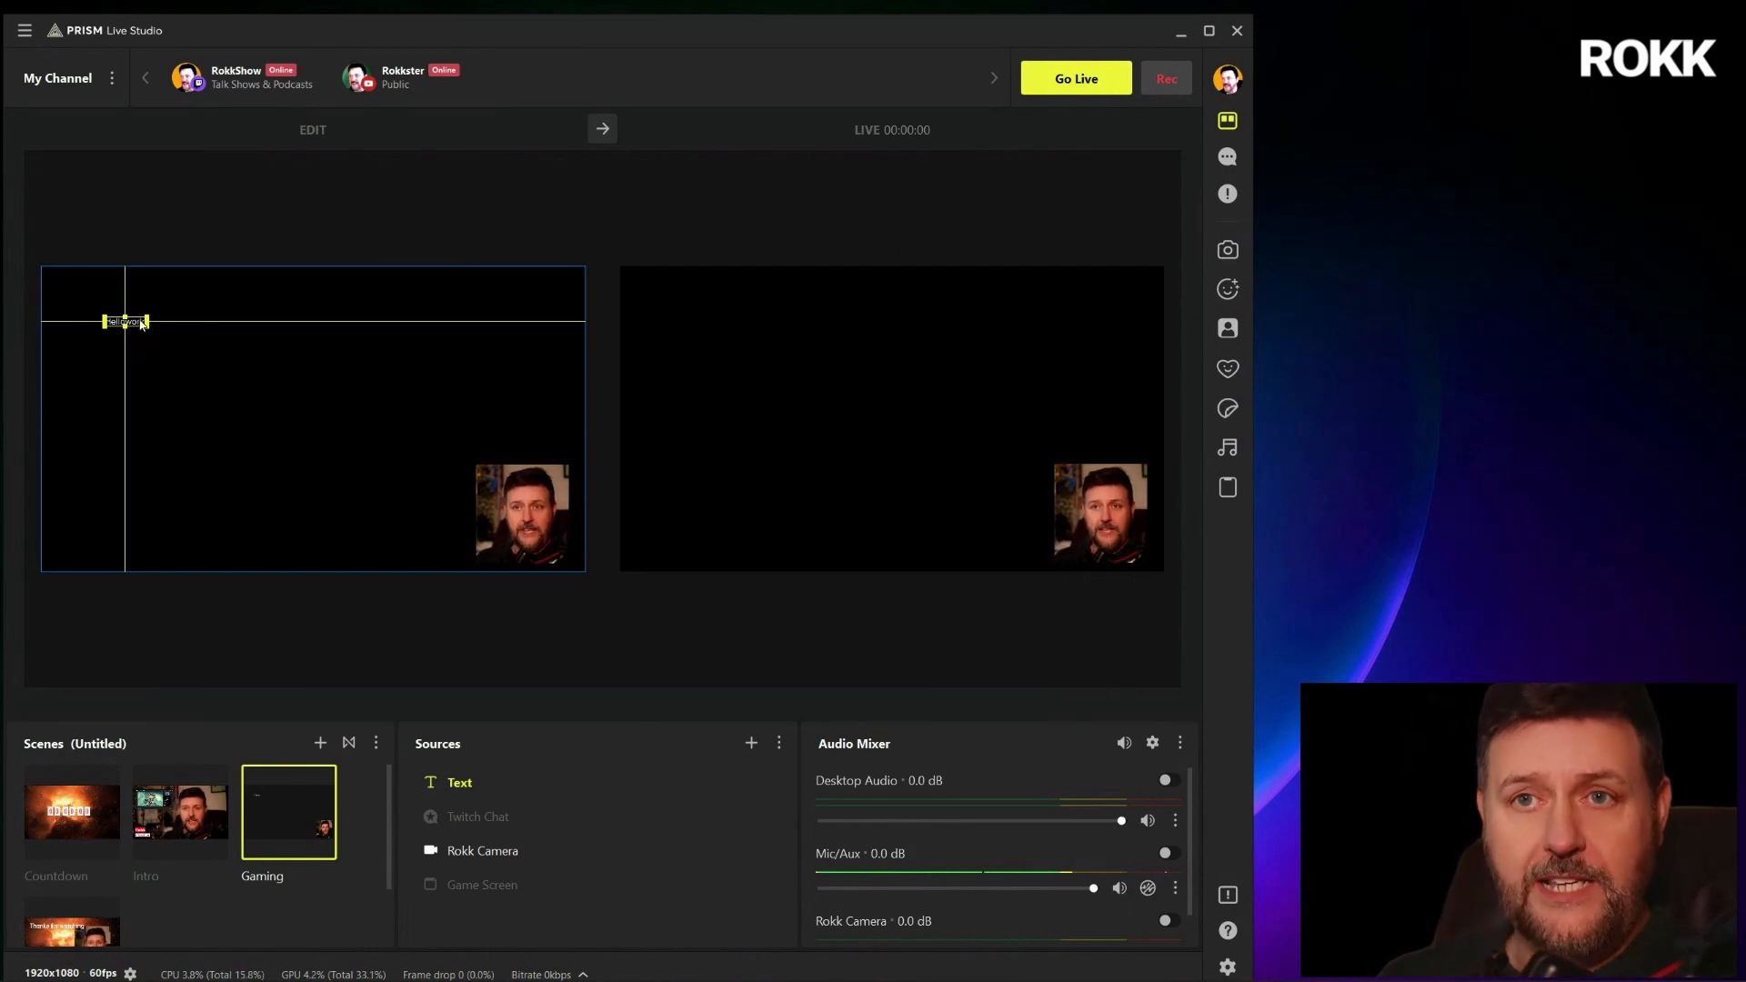
{"action": "left_click_drag", "start_coordinate": [149, 329], "coordinate": [252, 375]}
{"action": "left_click", "coordinate": [325, 367]}
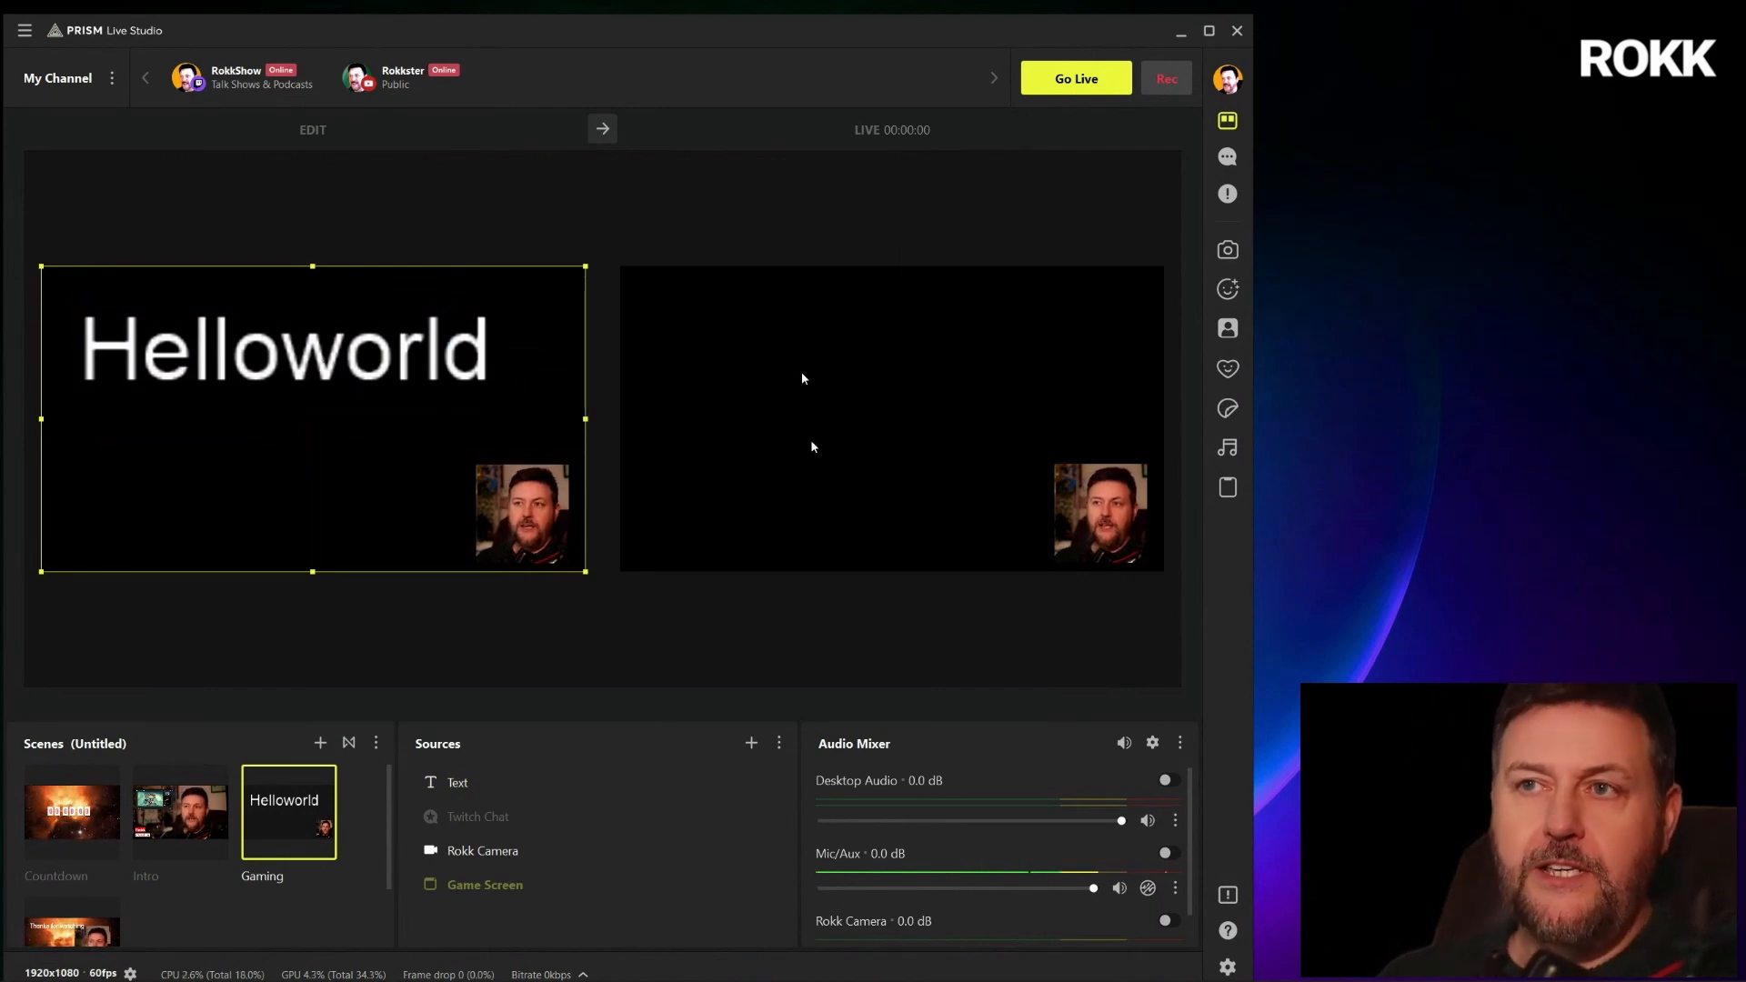
{"action": "left_click", "coordinate": [607, 137]}
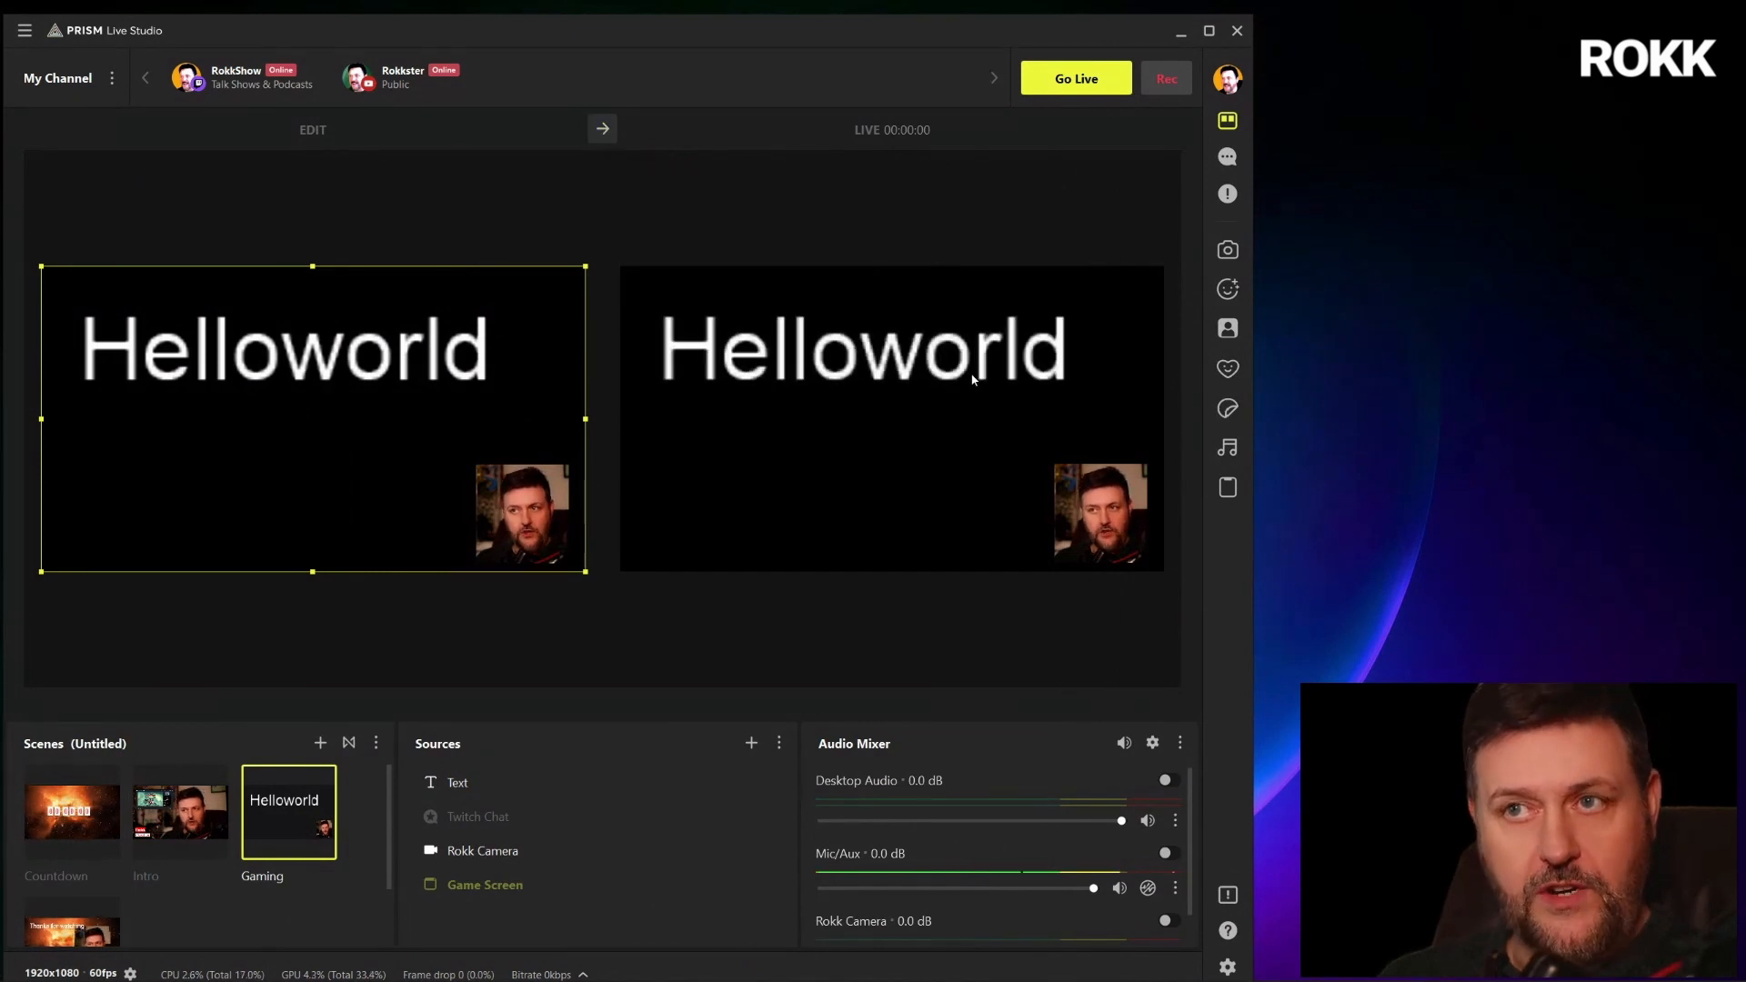
Hide the Text source in the Gaming scene and send the change to the Live view
{"action": "left_click", "coordinate": [346, 370]}
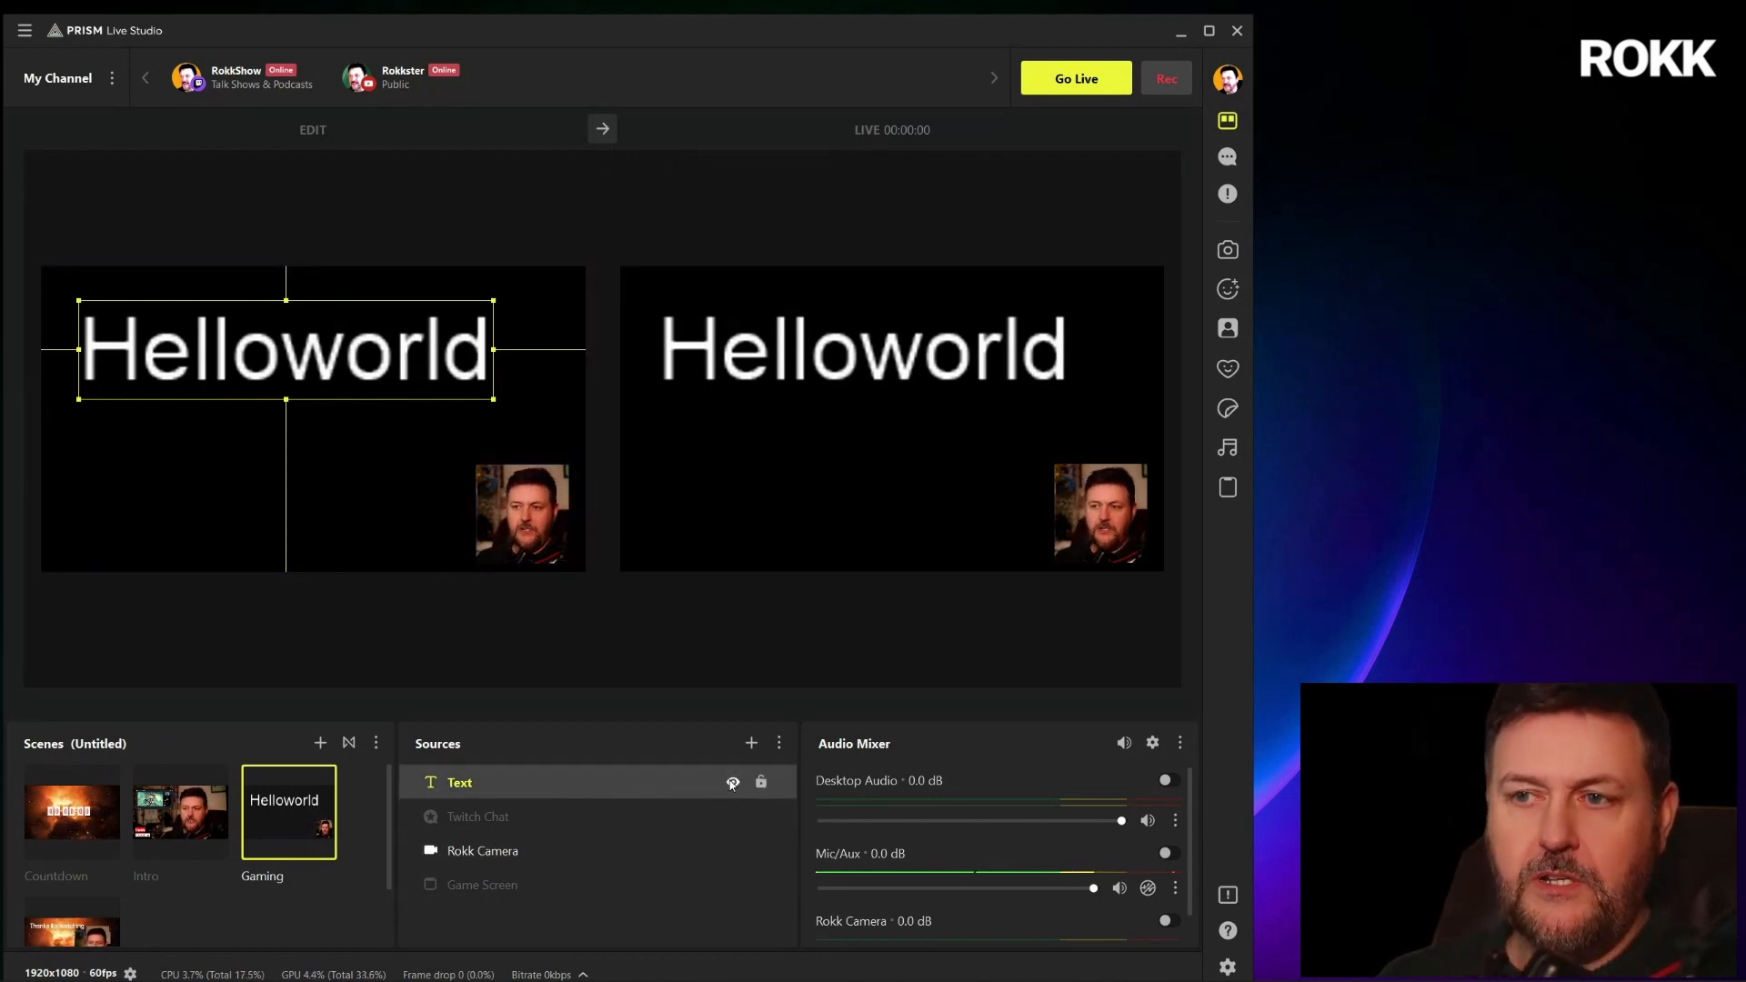
{"action": "left_click", "coordinate": [732, 783]}
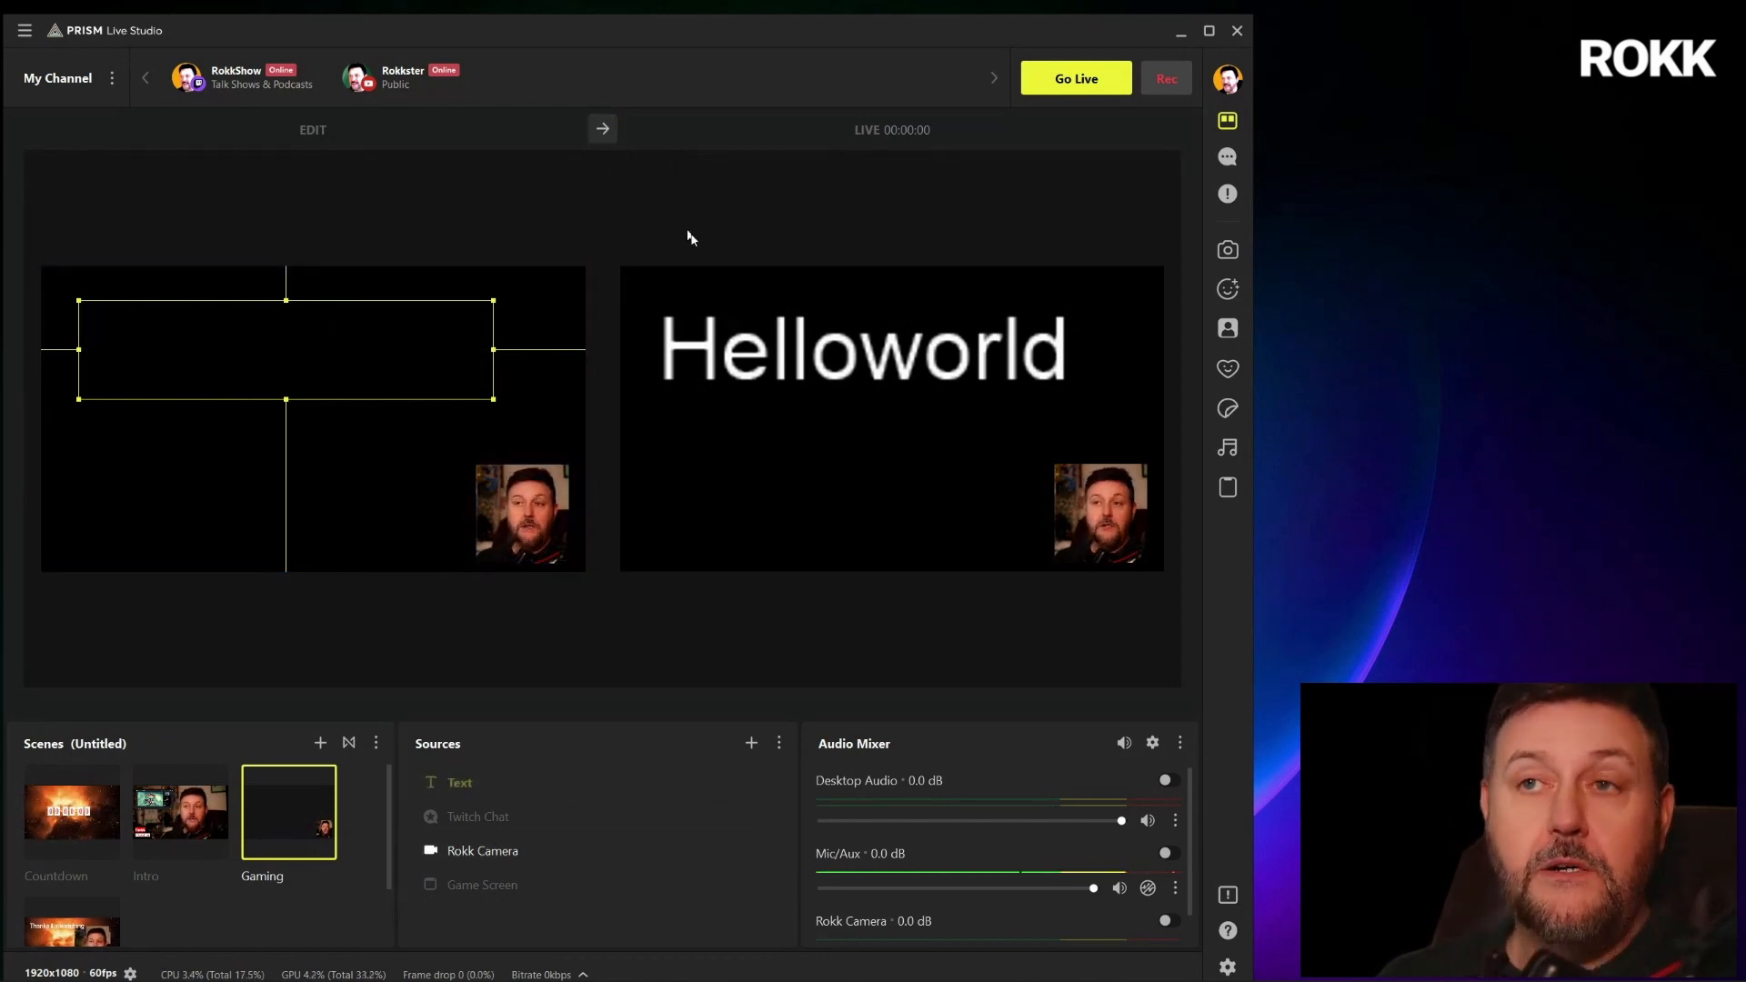
{"action": "left_click", "coordinate": [602, 128]}
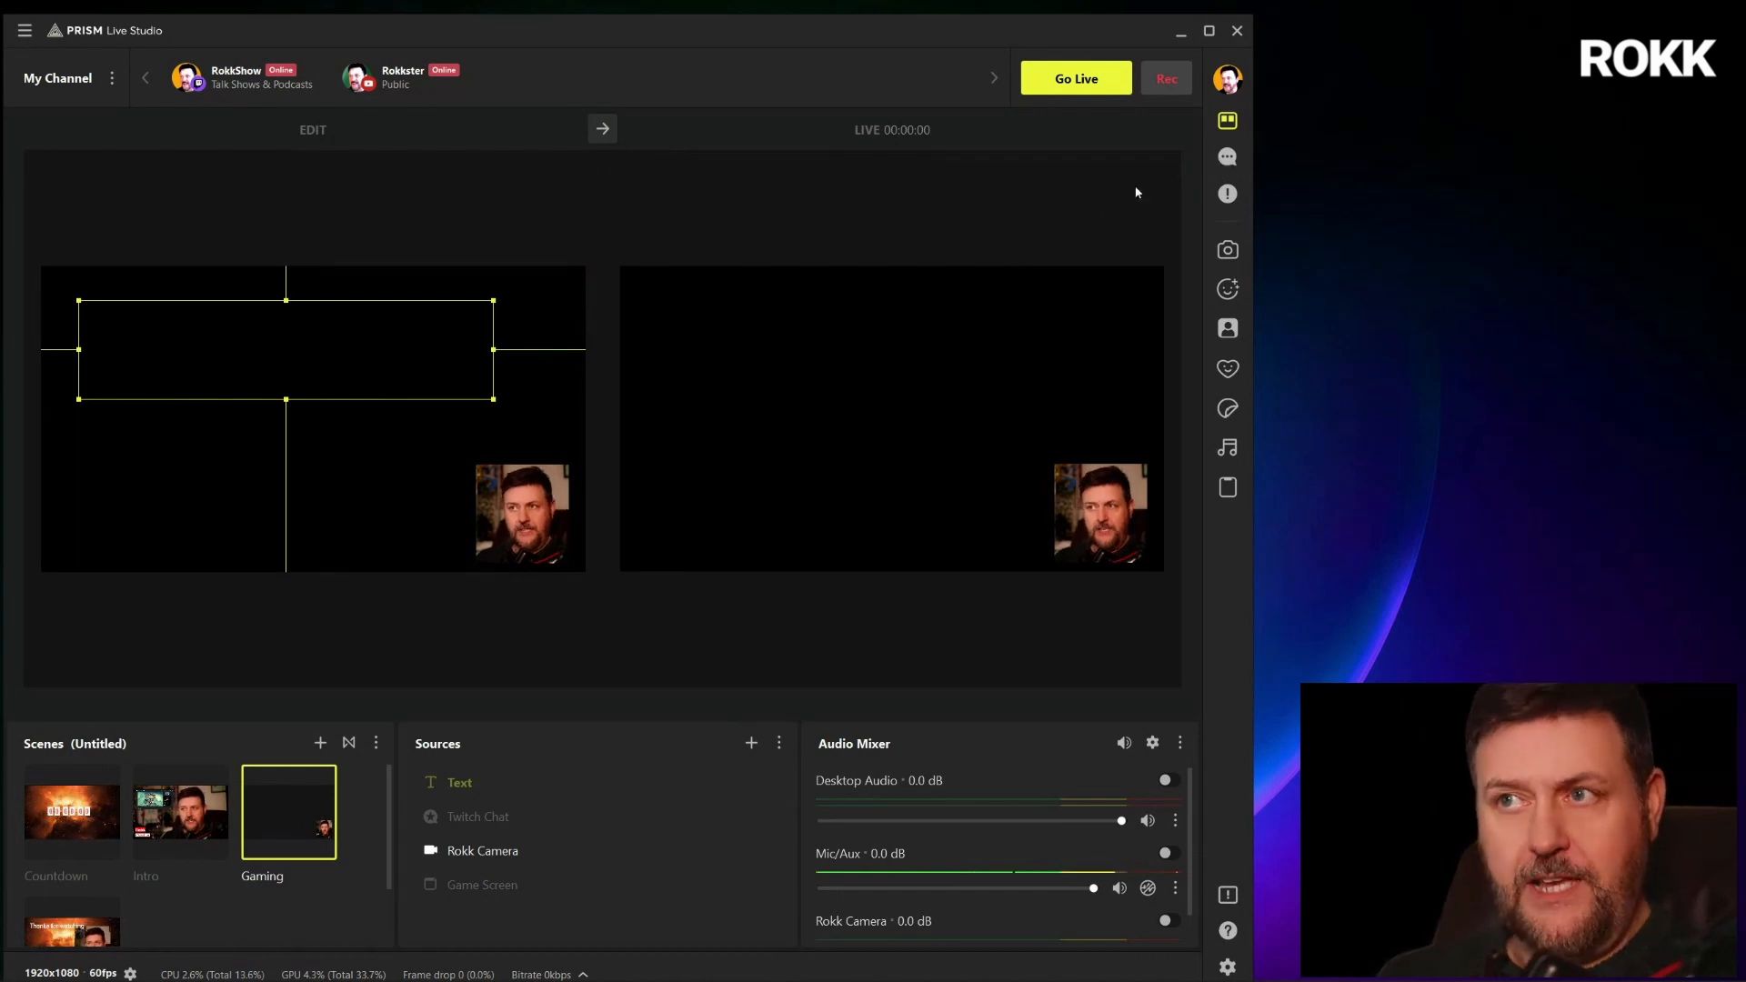
Open the Chat window and place it alongside the main program window
{"action": "left_click", "coordinate": [1228, 160]}
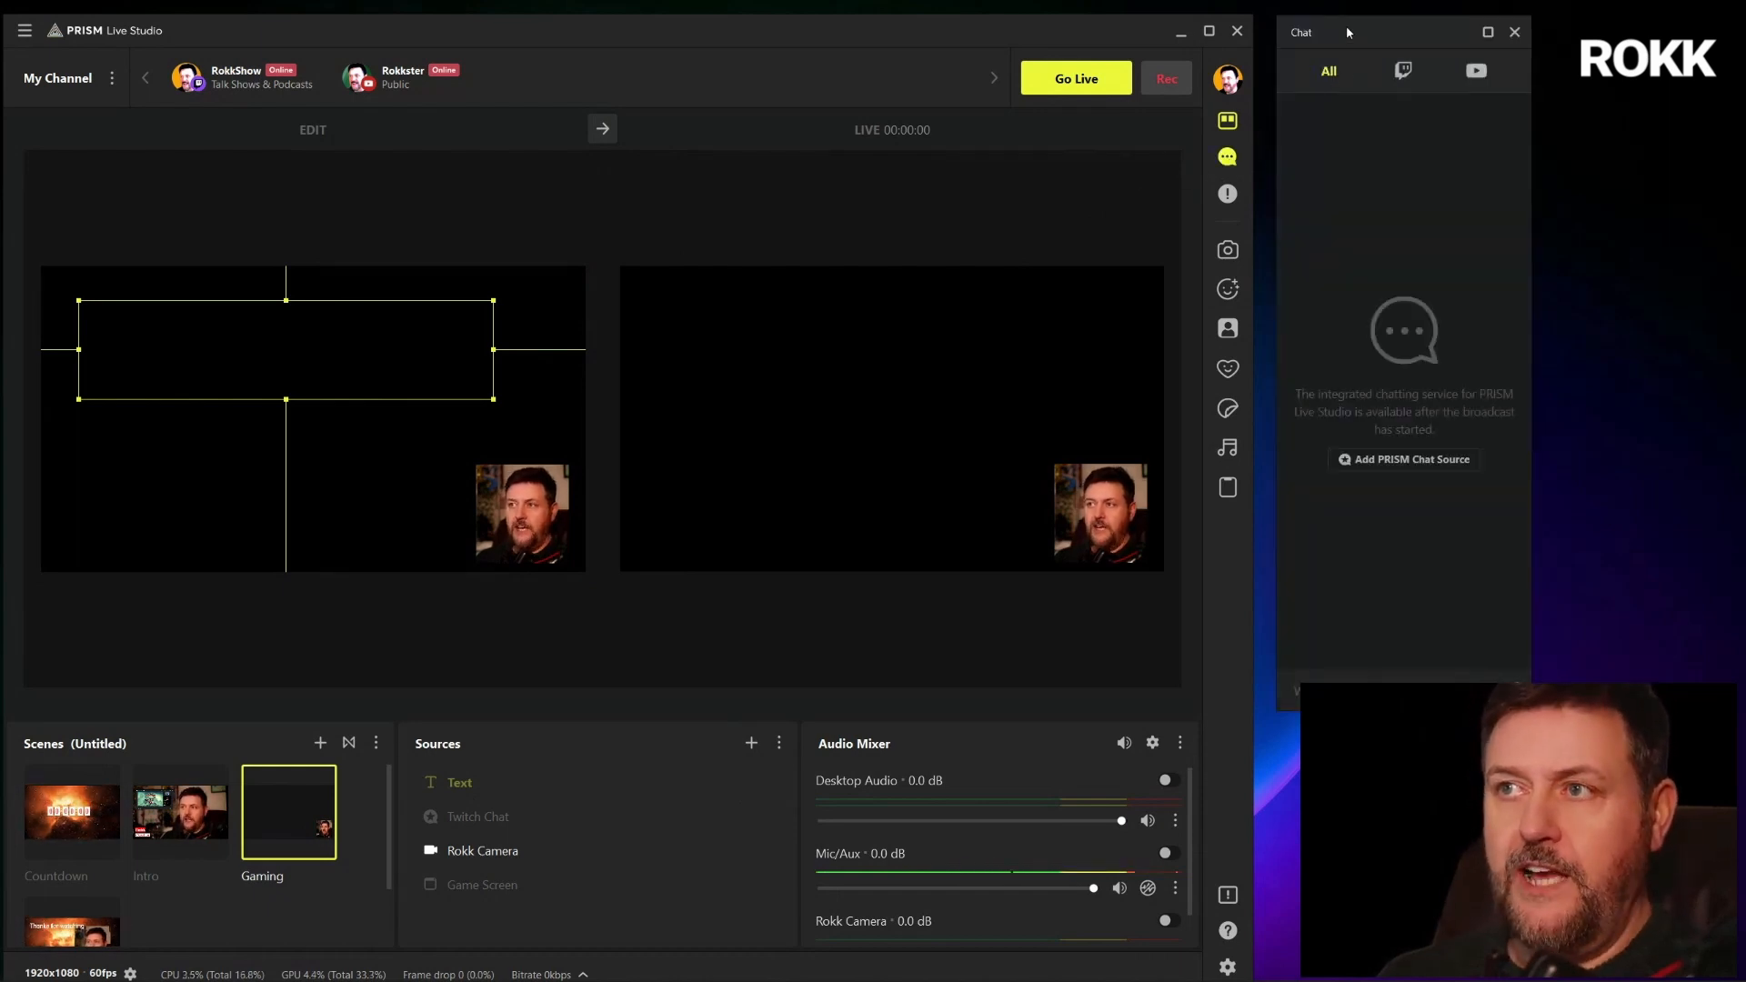
{"action": "left_click_drag", "start_coordinate": [1379, 30], "coordinate": [1366, 29]}
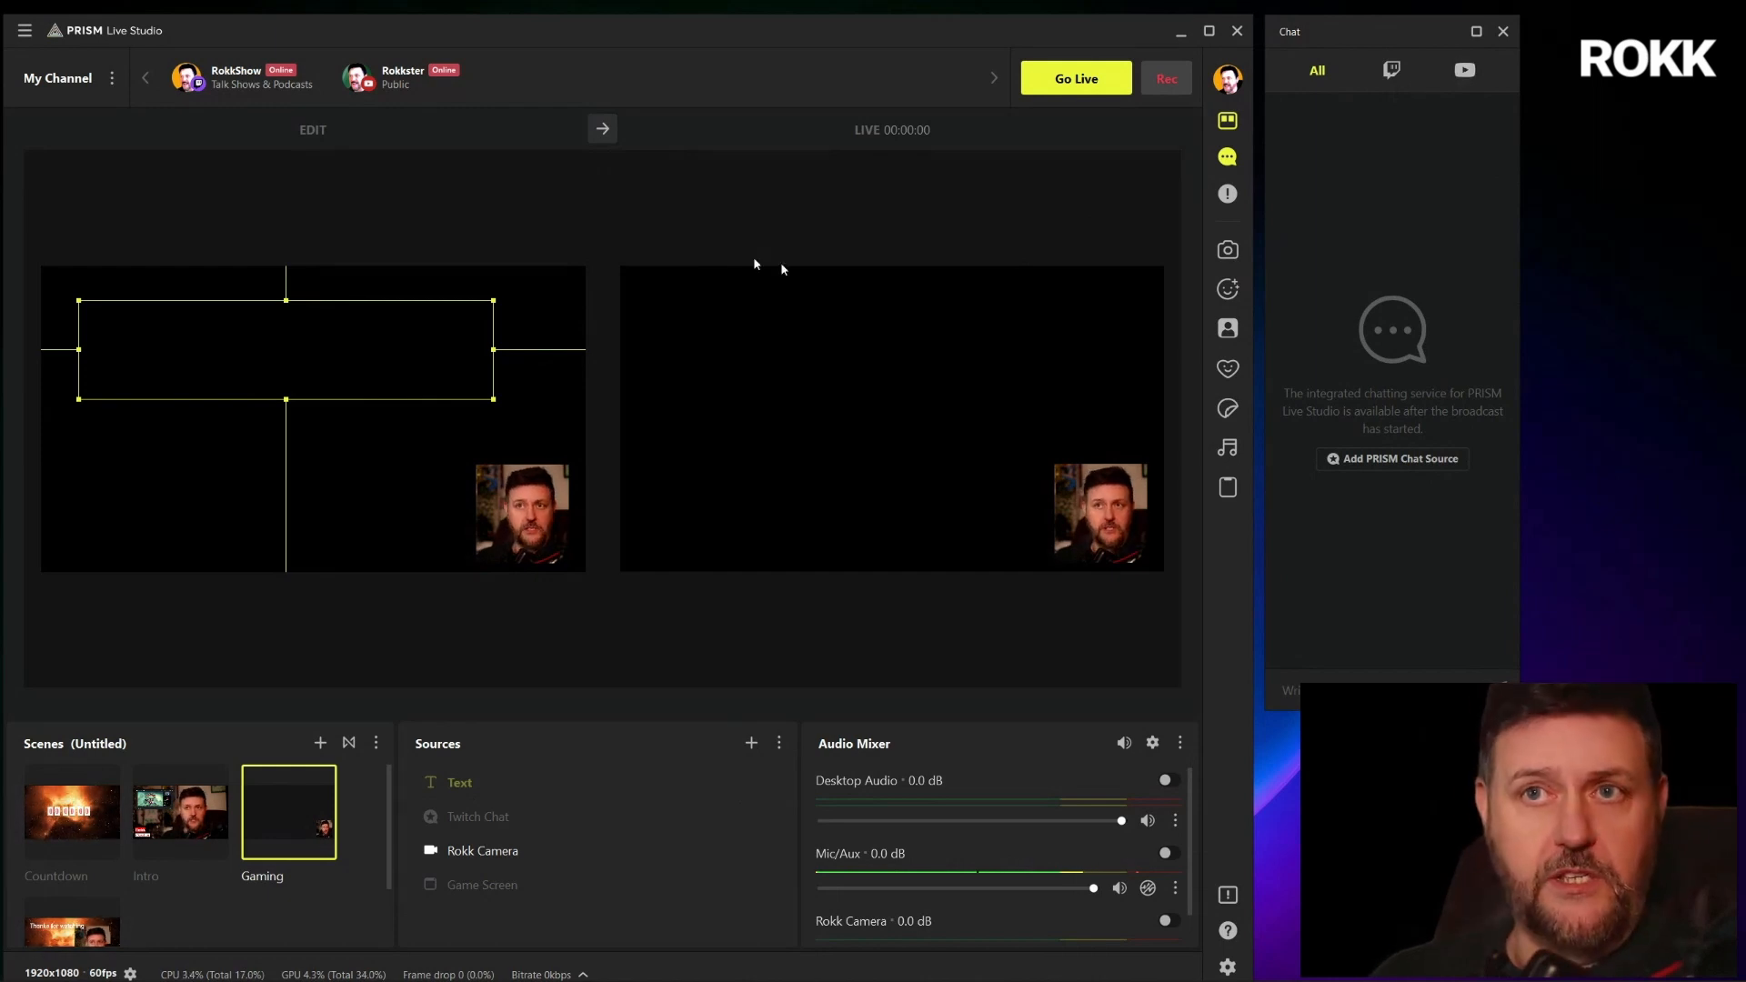
{"action": "mouse_move", "coordinate": [346, 85]}
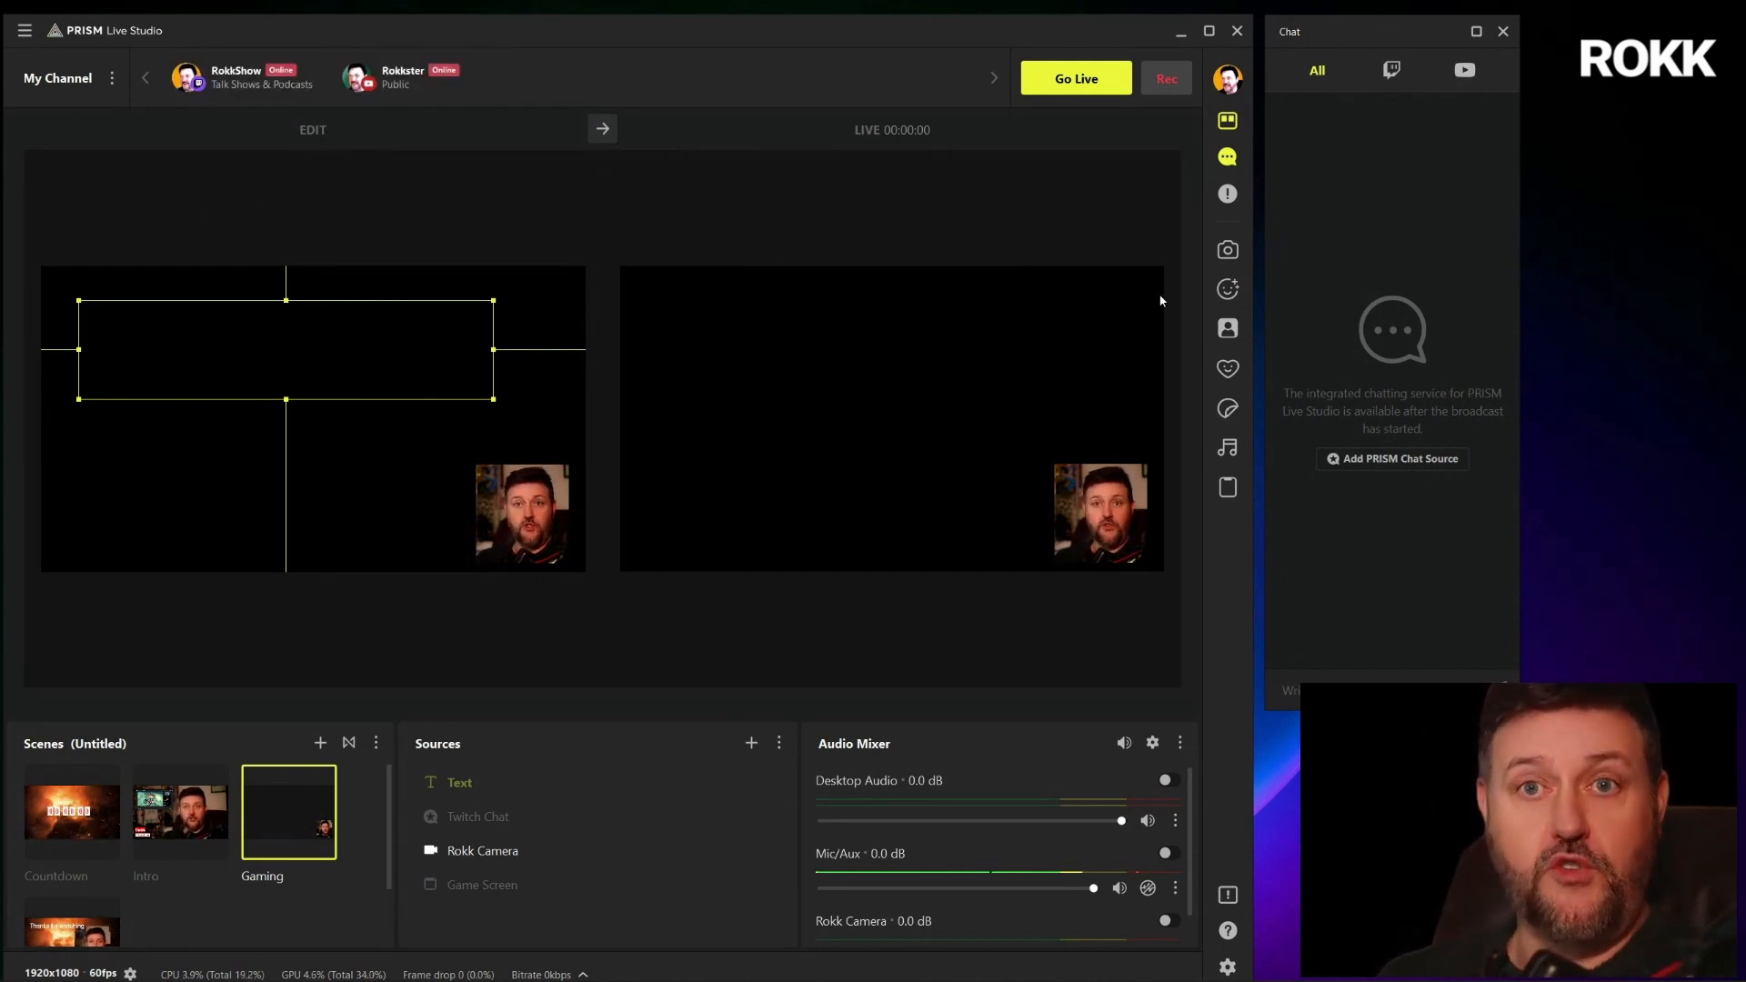
View the Twitch, YouTube and combined chat feeds in turn, briefly showing the Twitch Chat source in the Edit view
{"action": "left_click", "coordinate": [1396, 69]}
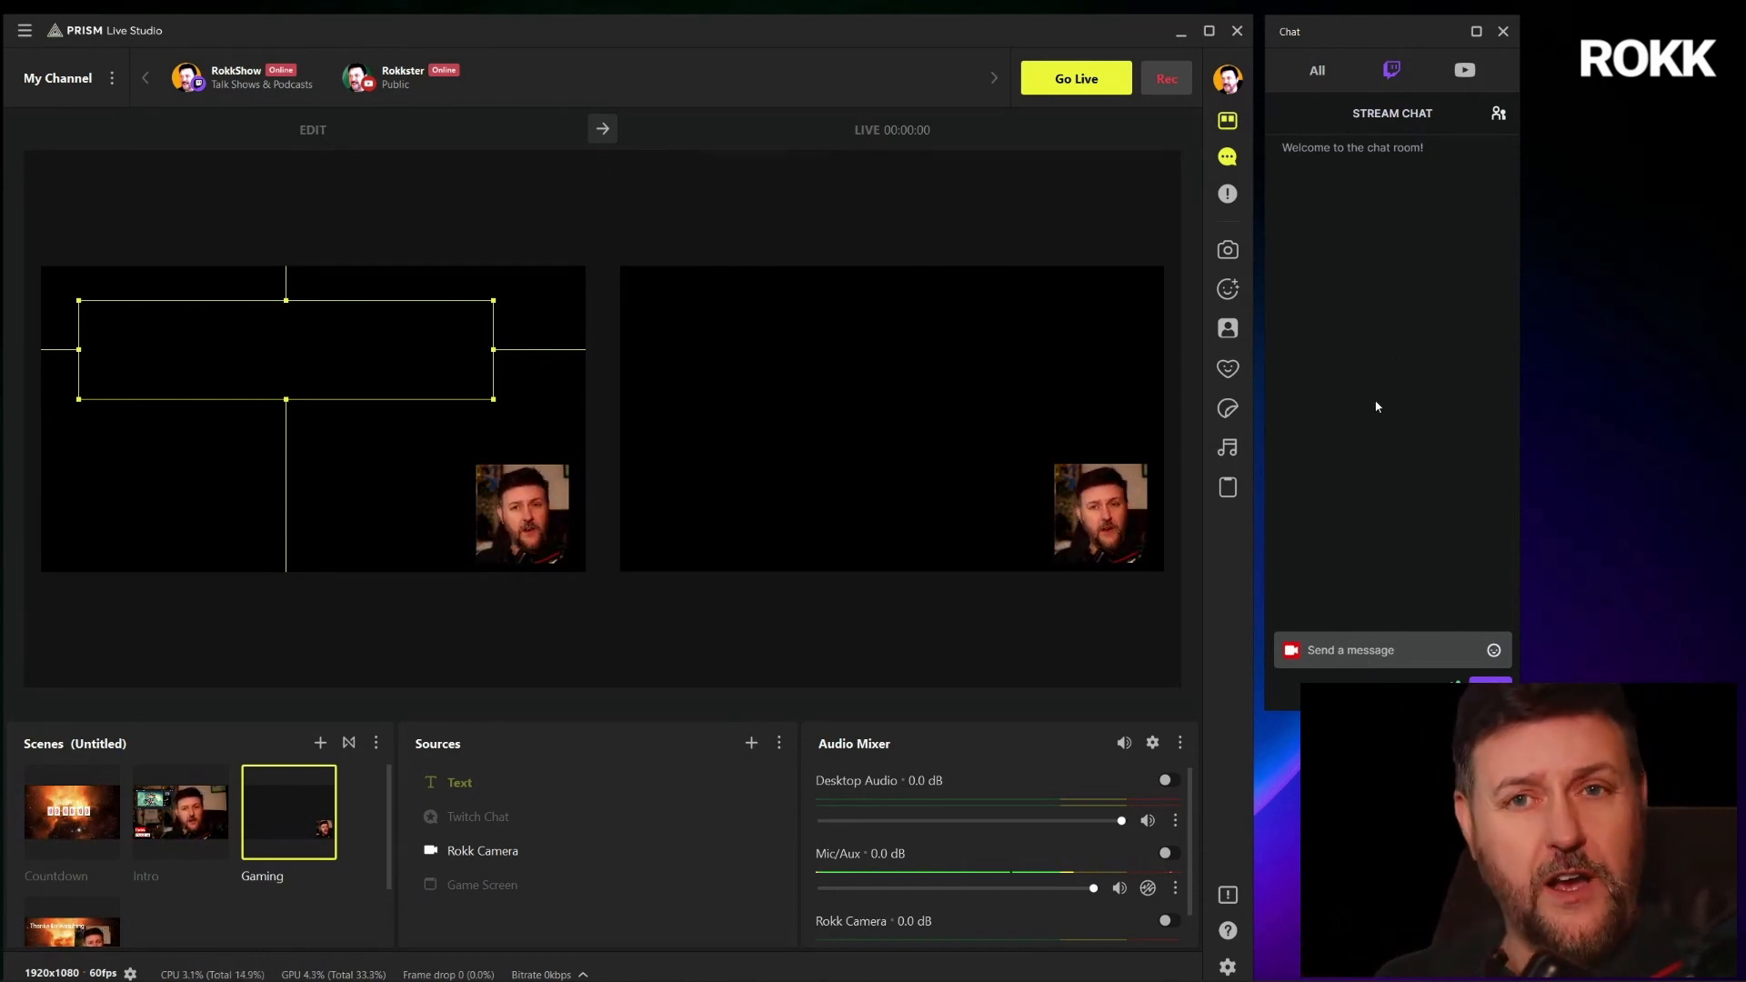
{"action": "left_click", "coordinate": [1362, 651]}
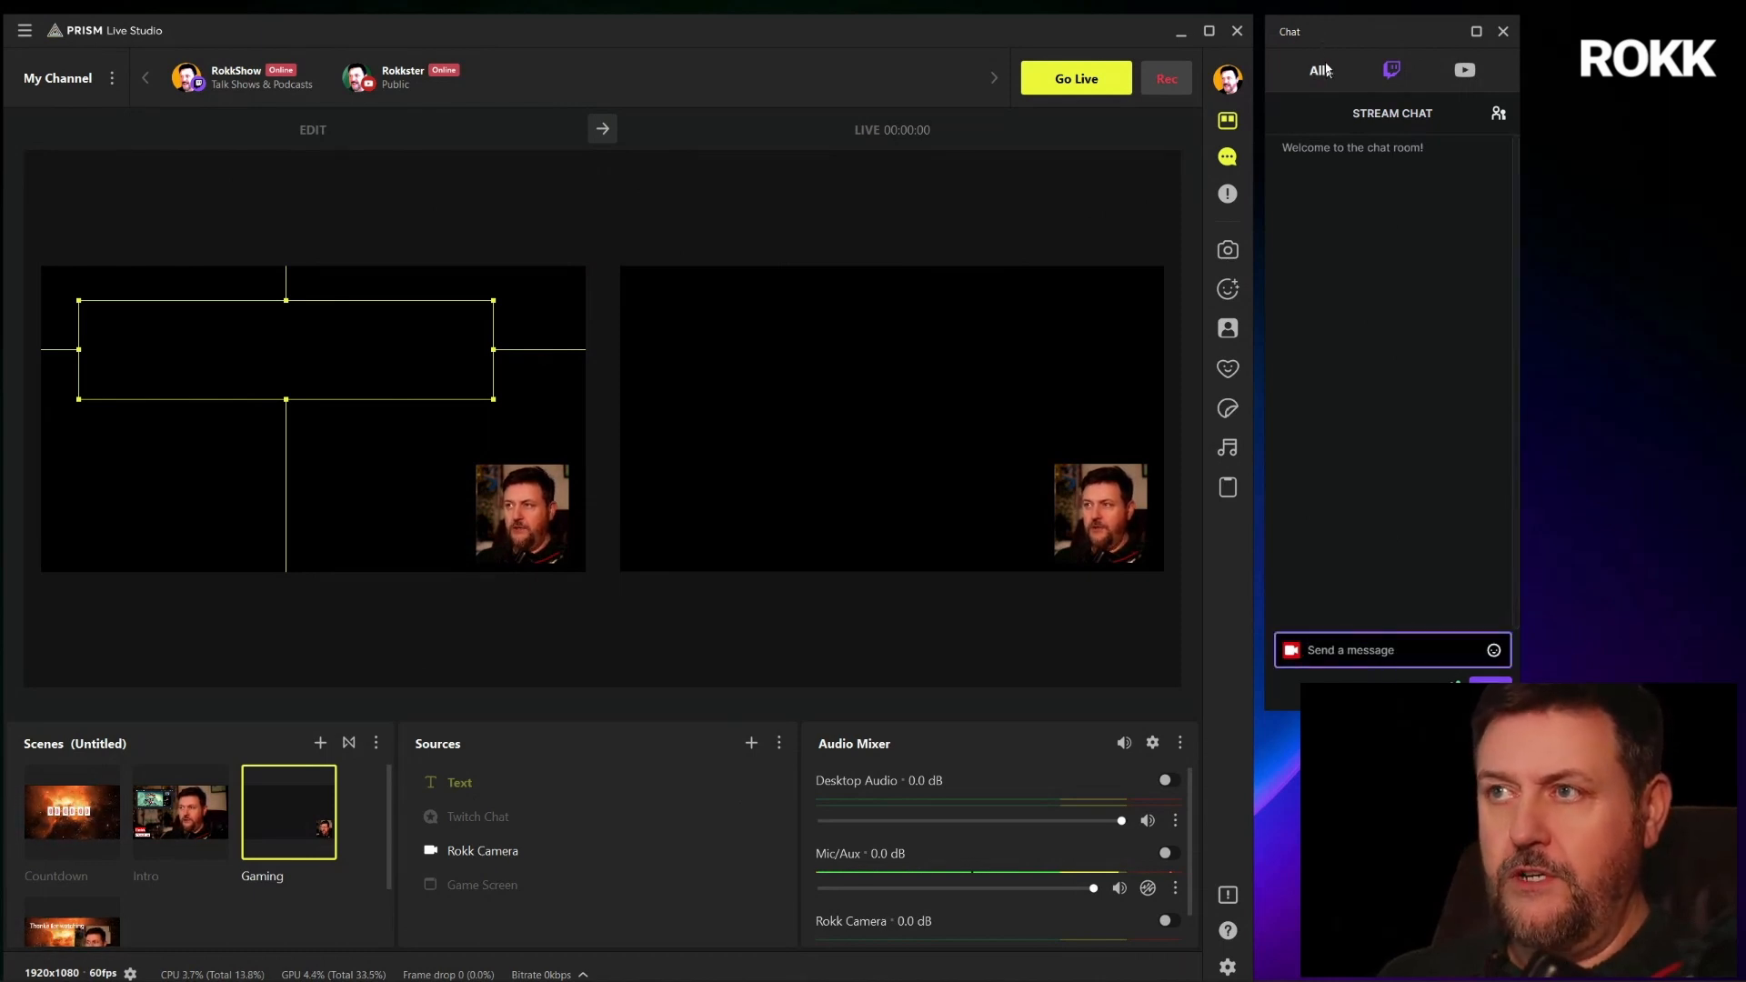
{"action": "left_click", "coordinate": [1371, 146]}
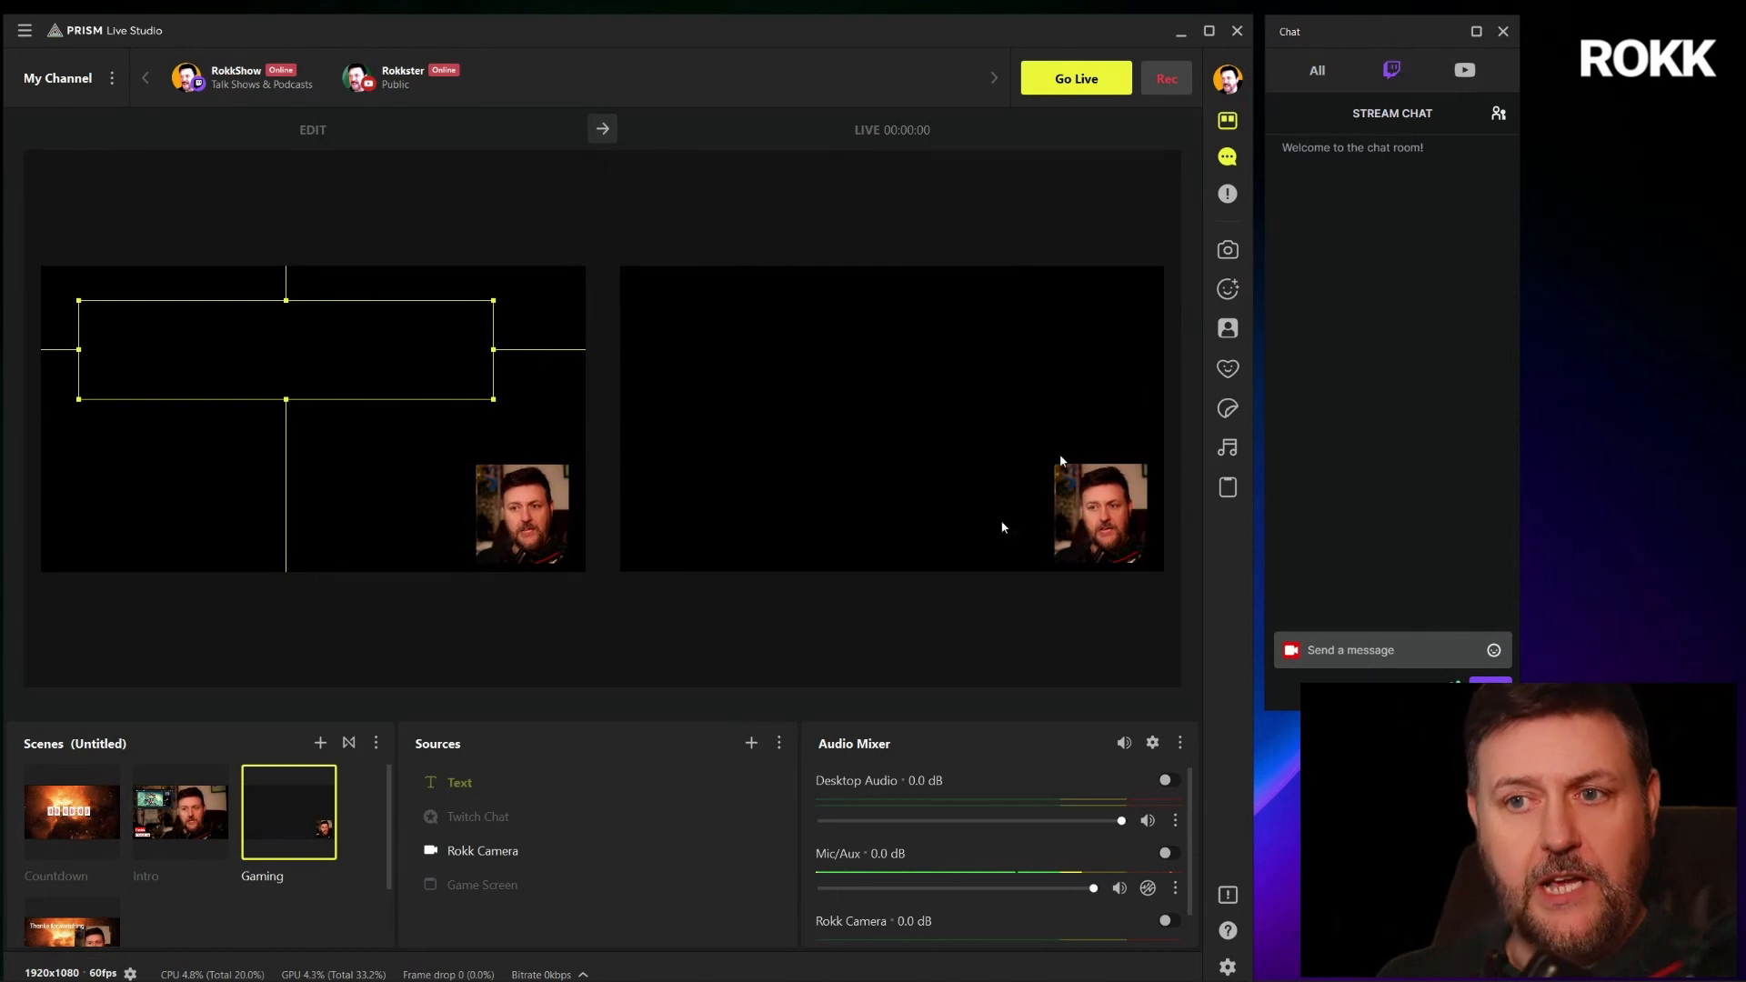
{"action": "left_click", "coordinate": [734, 819]}
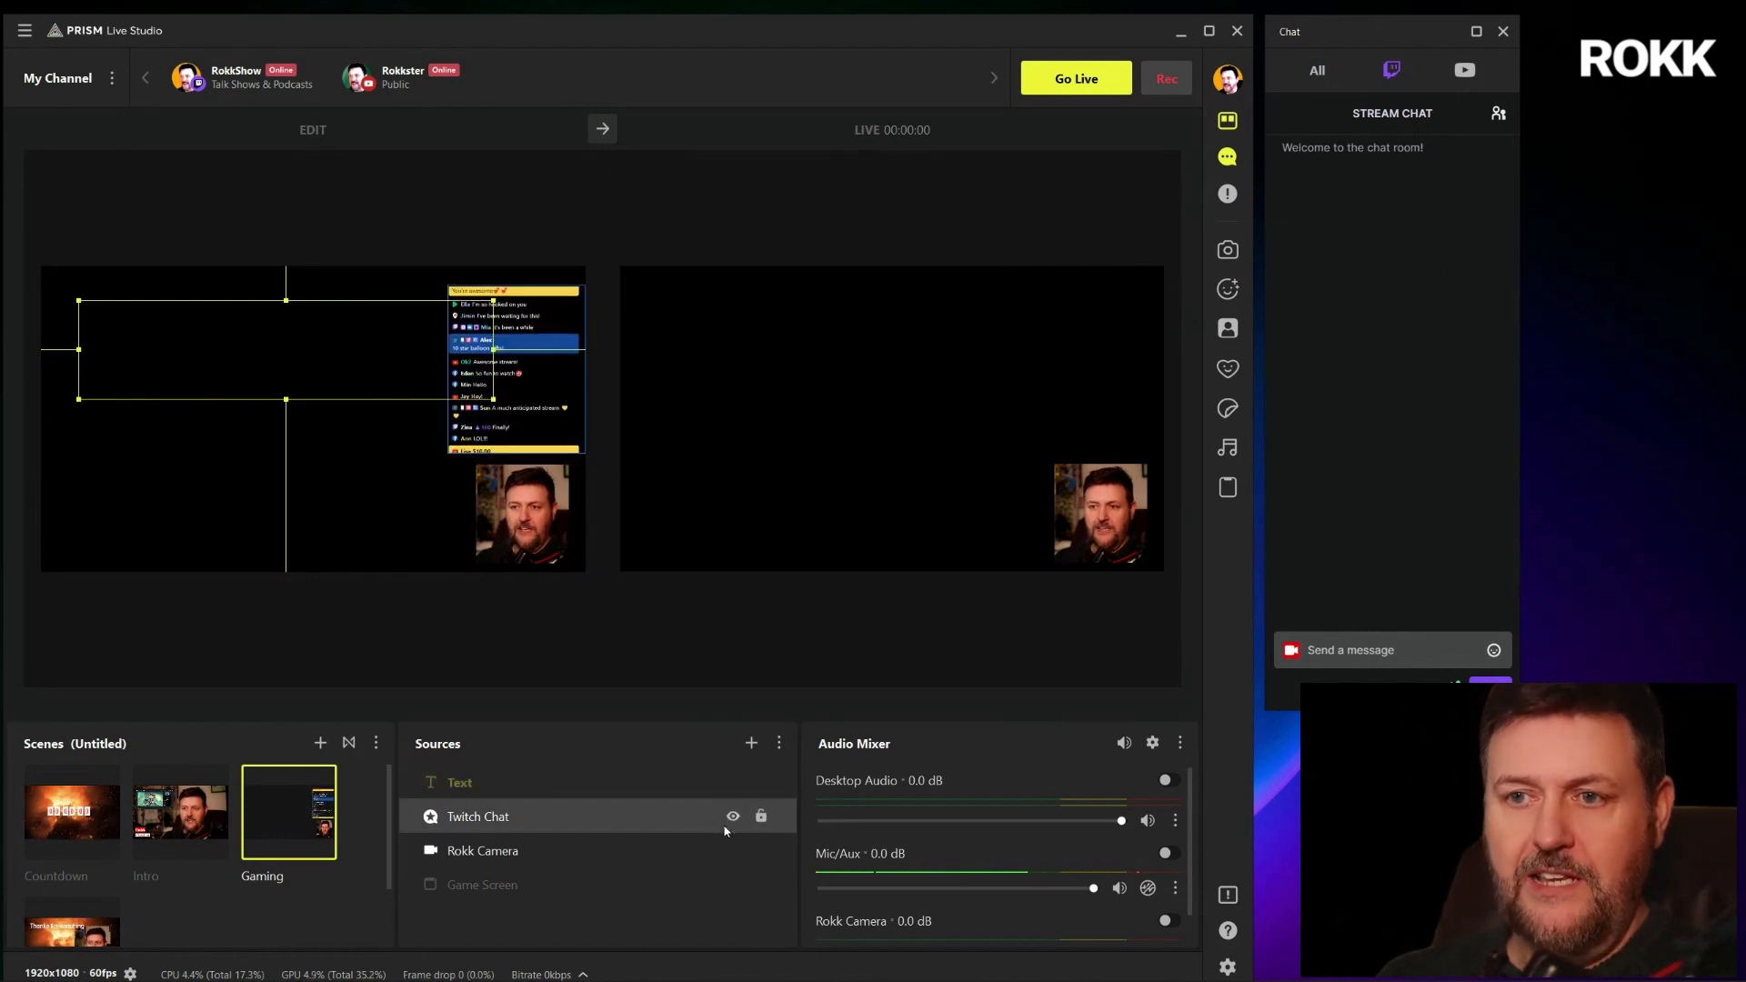
{"action": "left_click", "coordinate": [733, 817]}
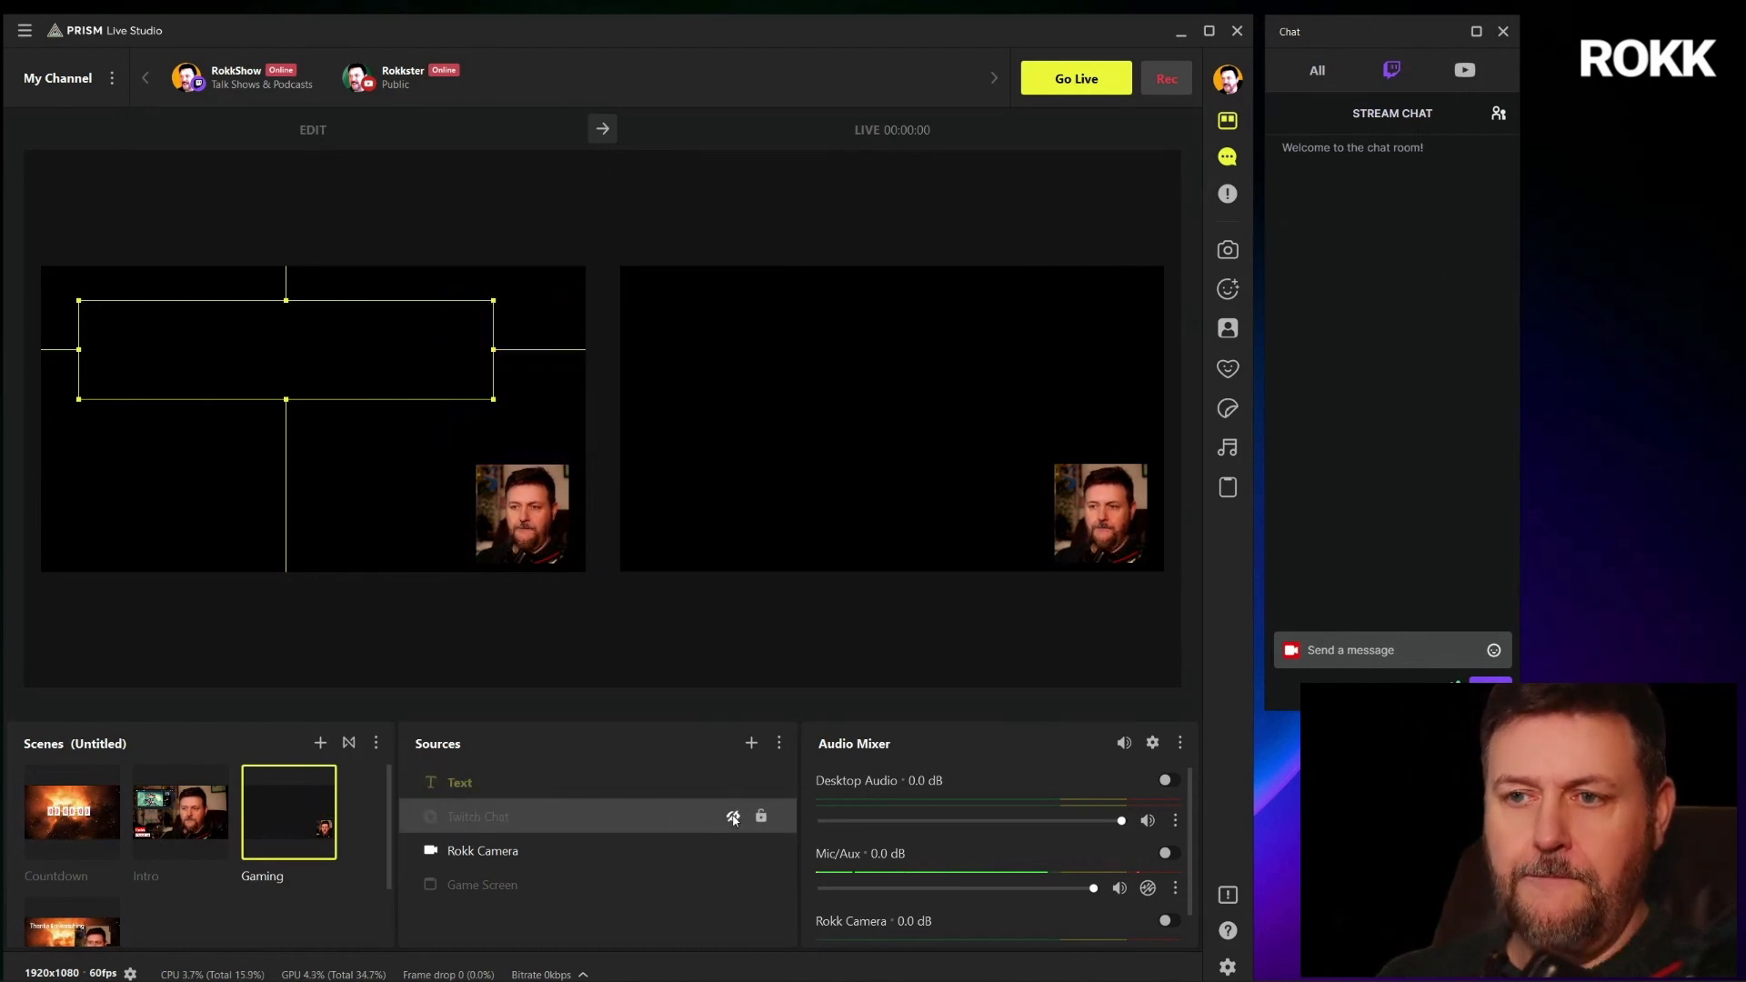
{"action": "left_click", "coordinate": [1464, 71]}
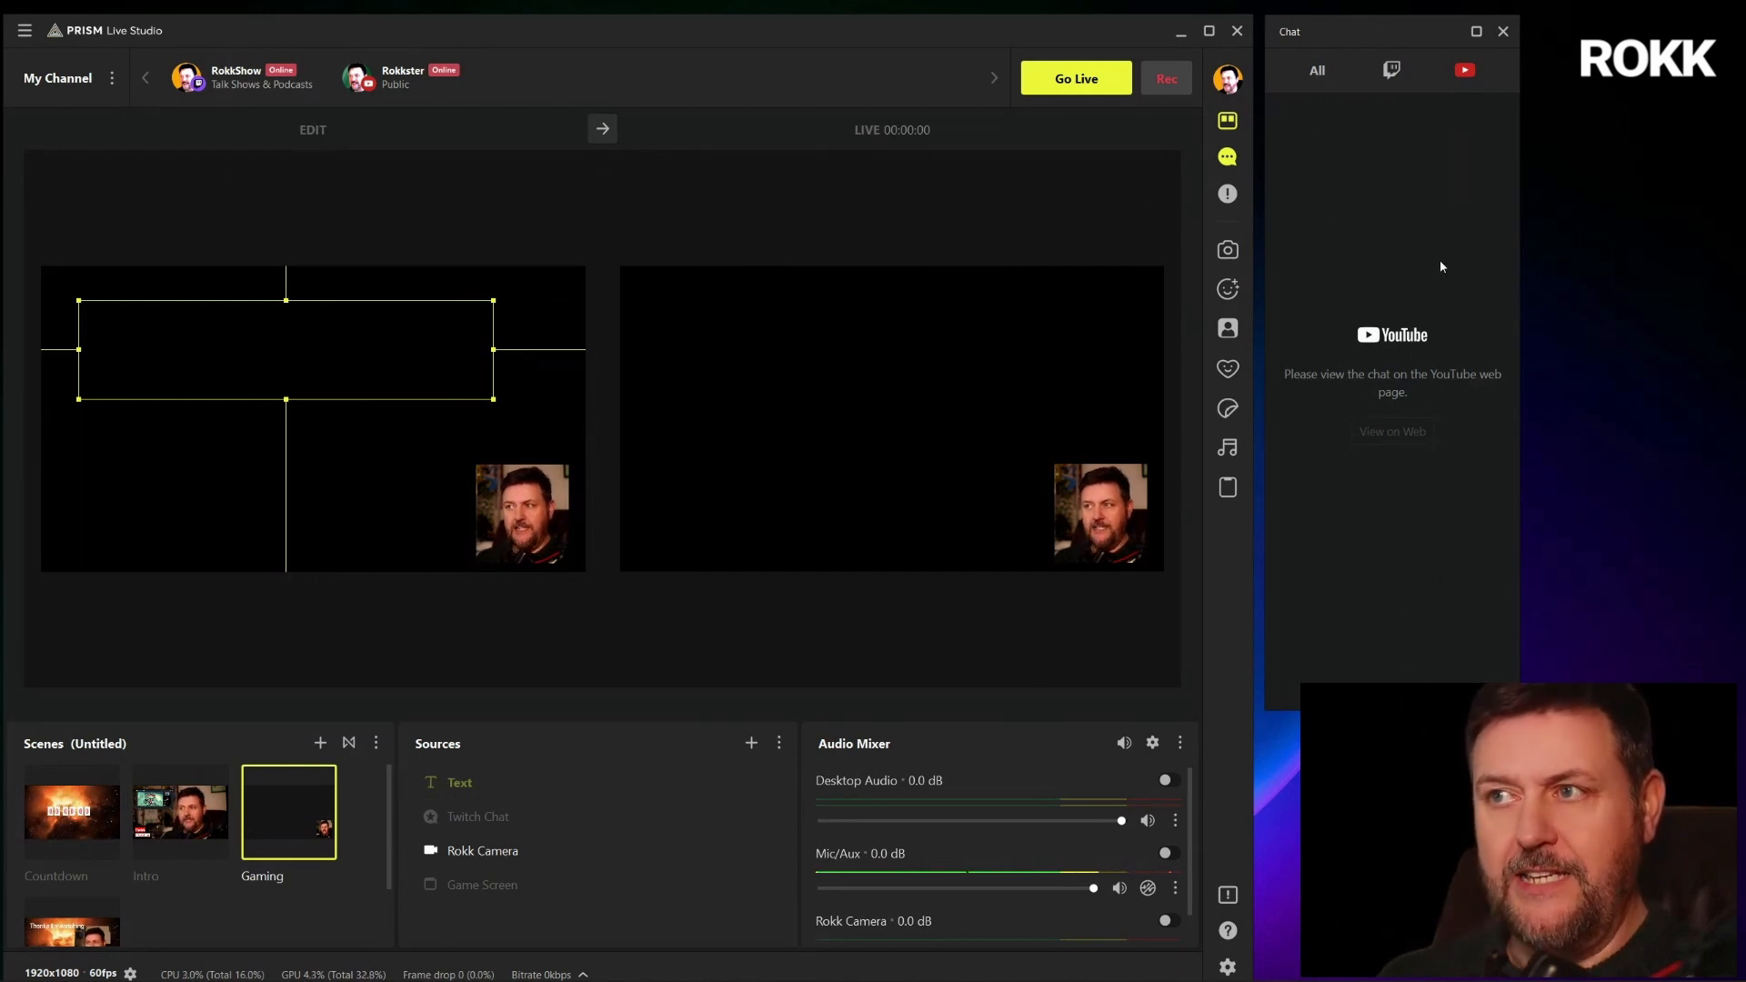
{"action": "left_click", "coordinate": [1311, 70]}
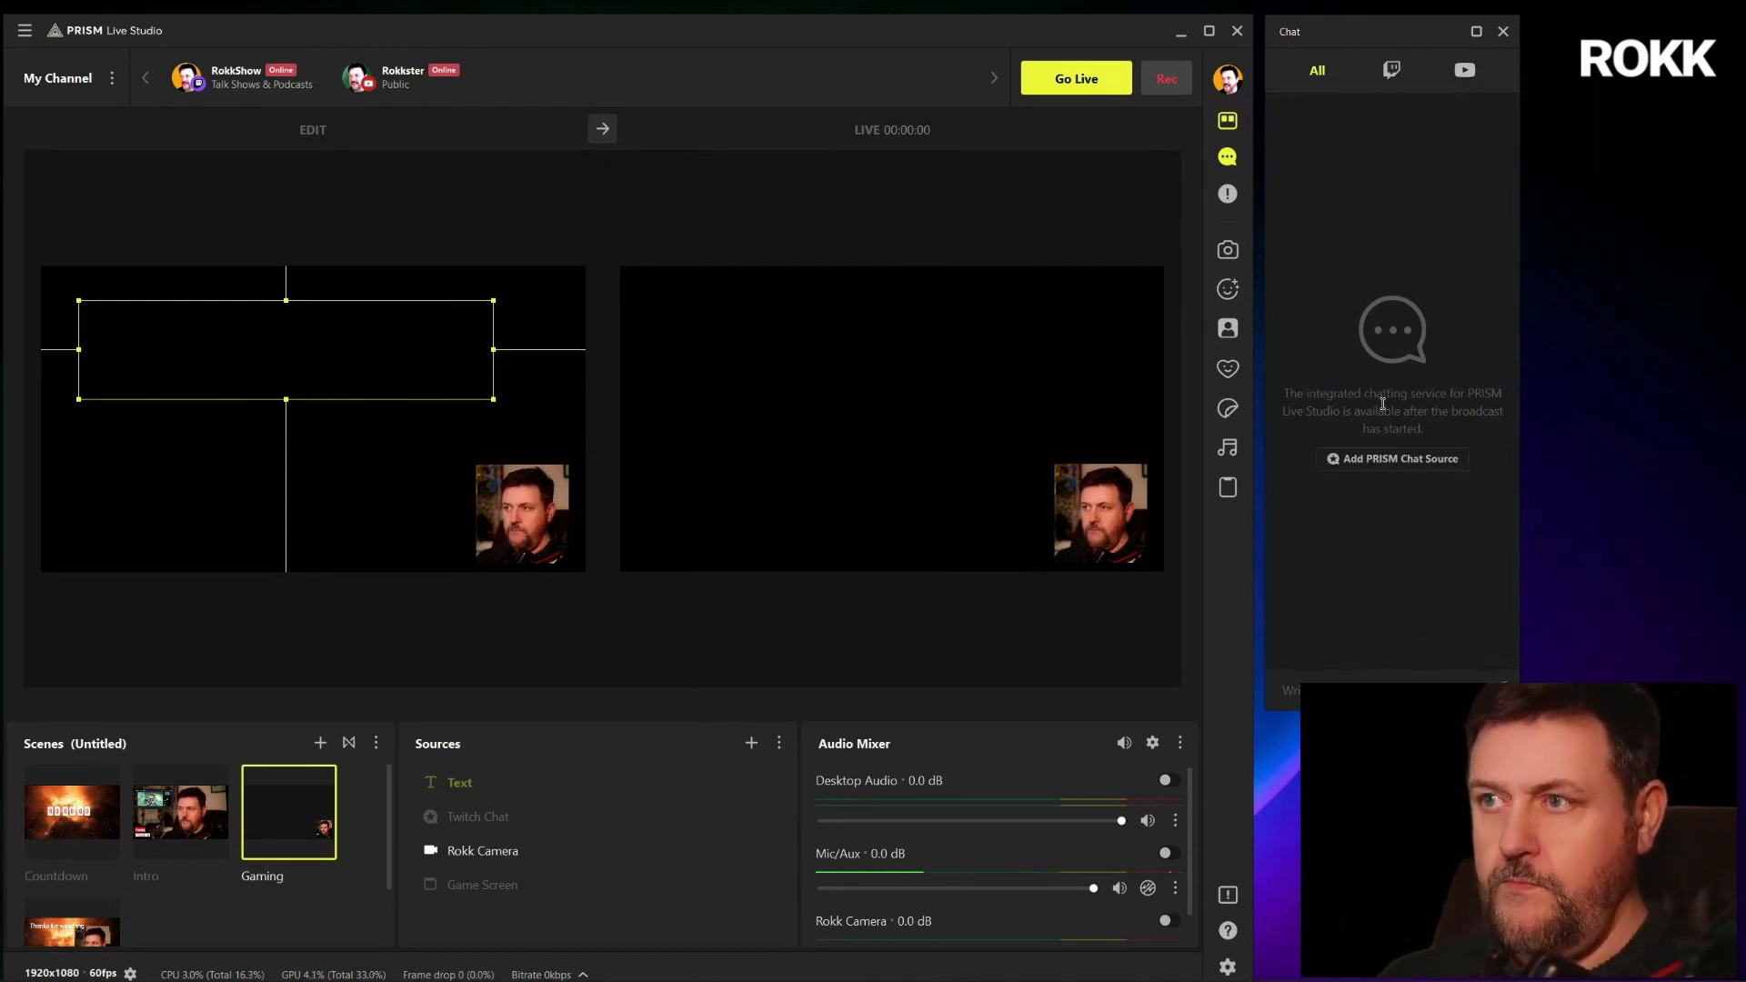
Add a new PRISM Chat source to the Gaming scene from the Chat window, leaving its properties at their defaults
{"action": "left_click", "coordinate": [1400, 459]}
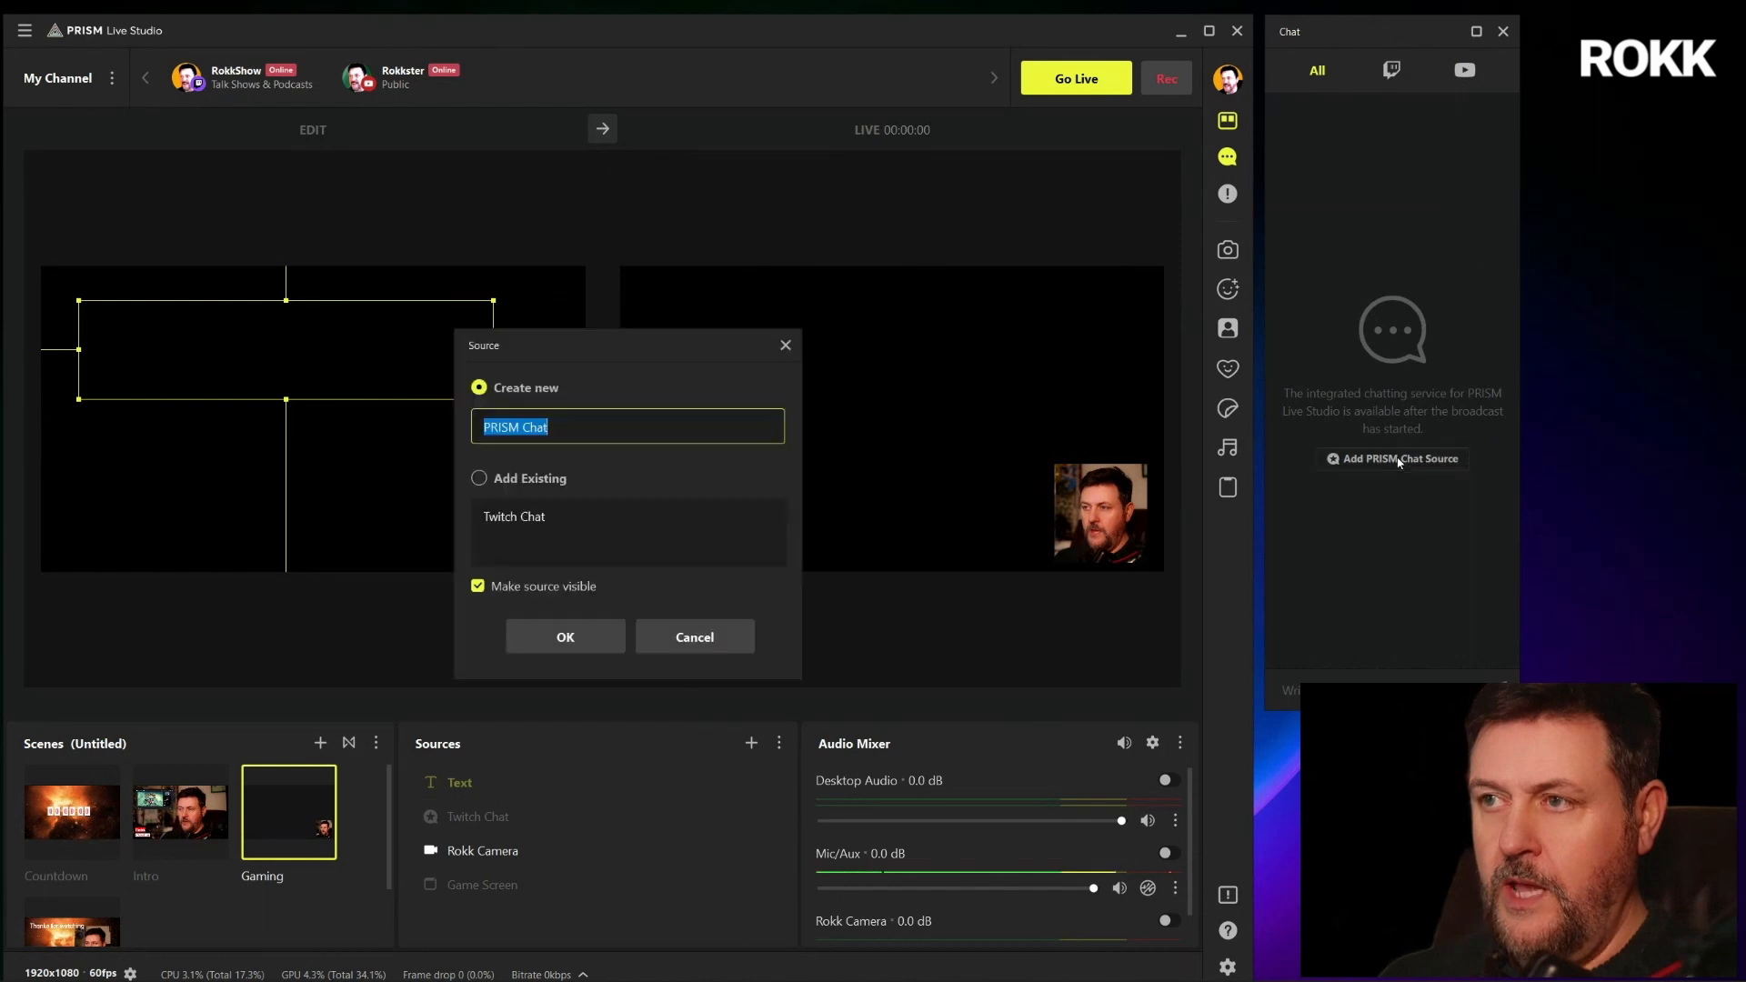
{"action": "left_click", "coordinate": [564, 638]}
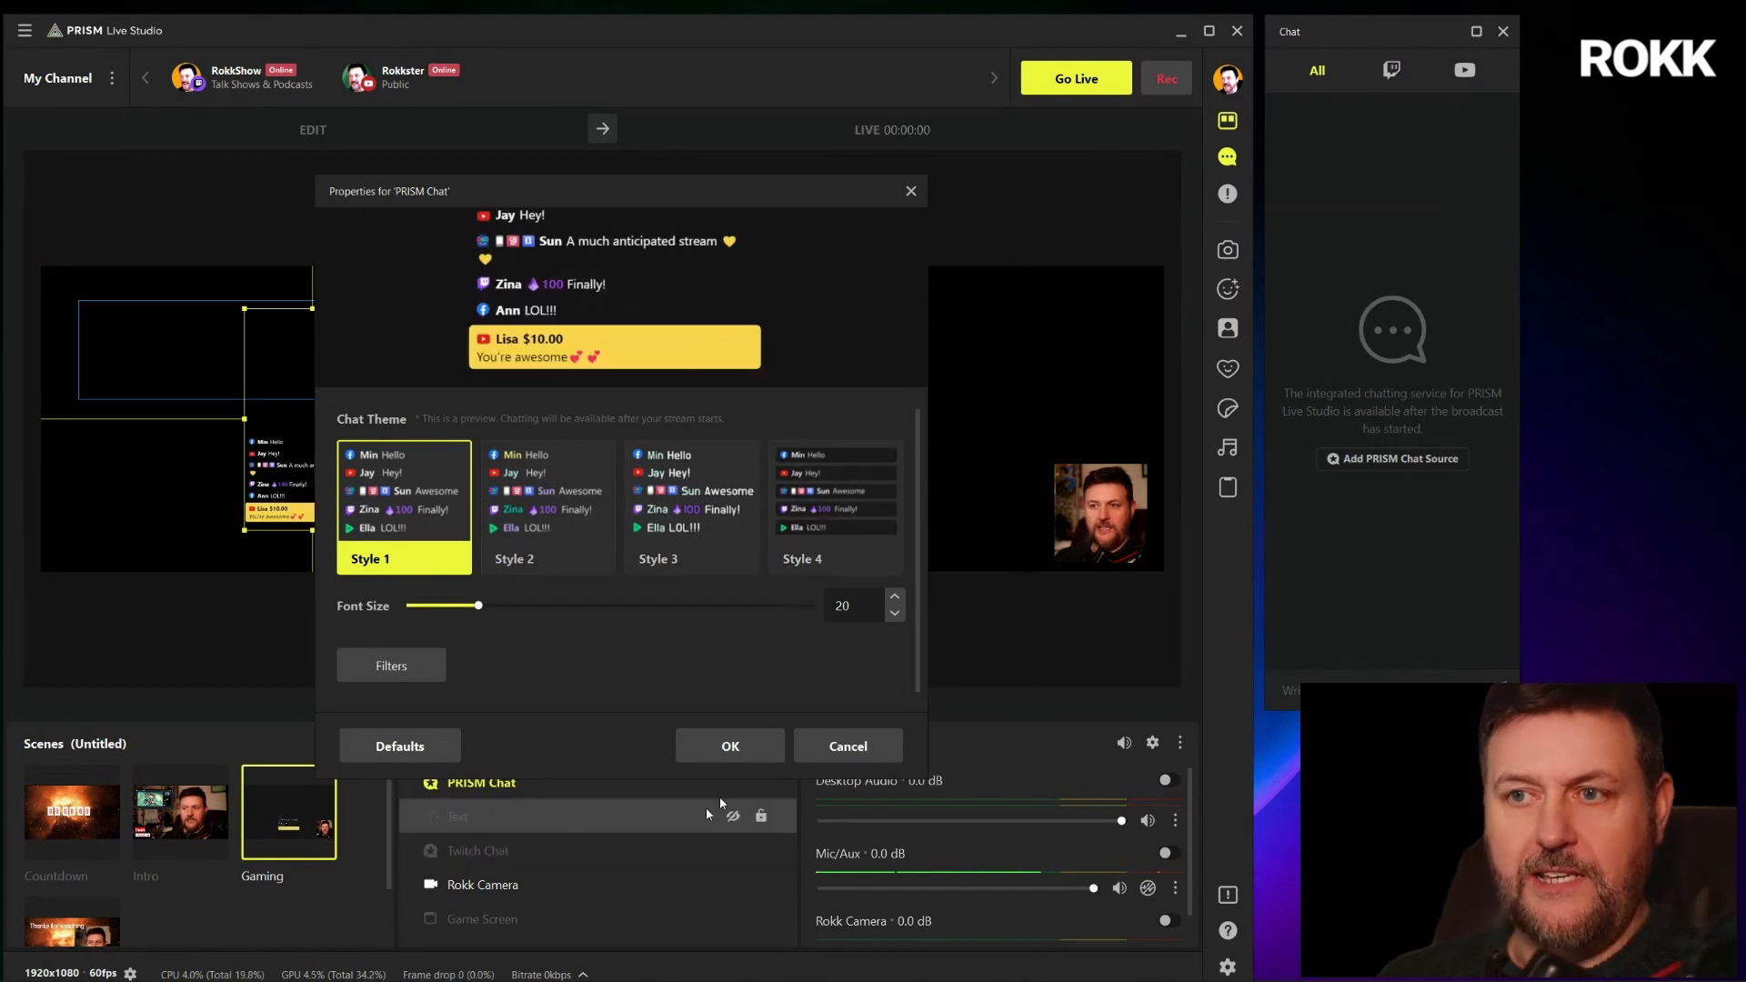
{"action": "left_click", "coordinate": [848, 747]}
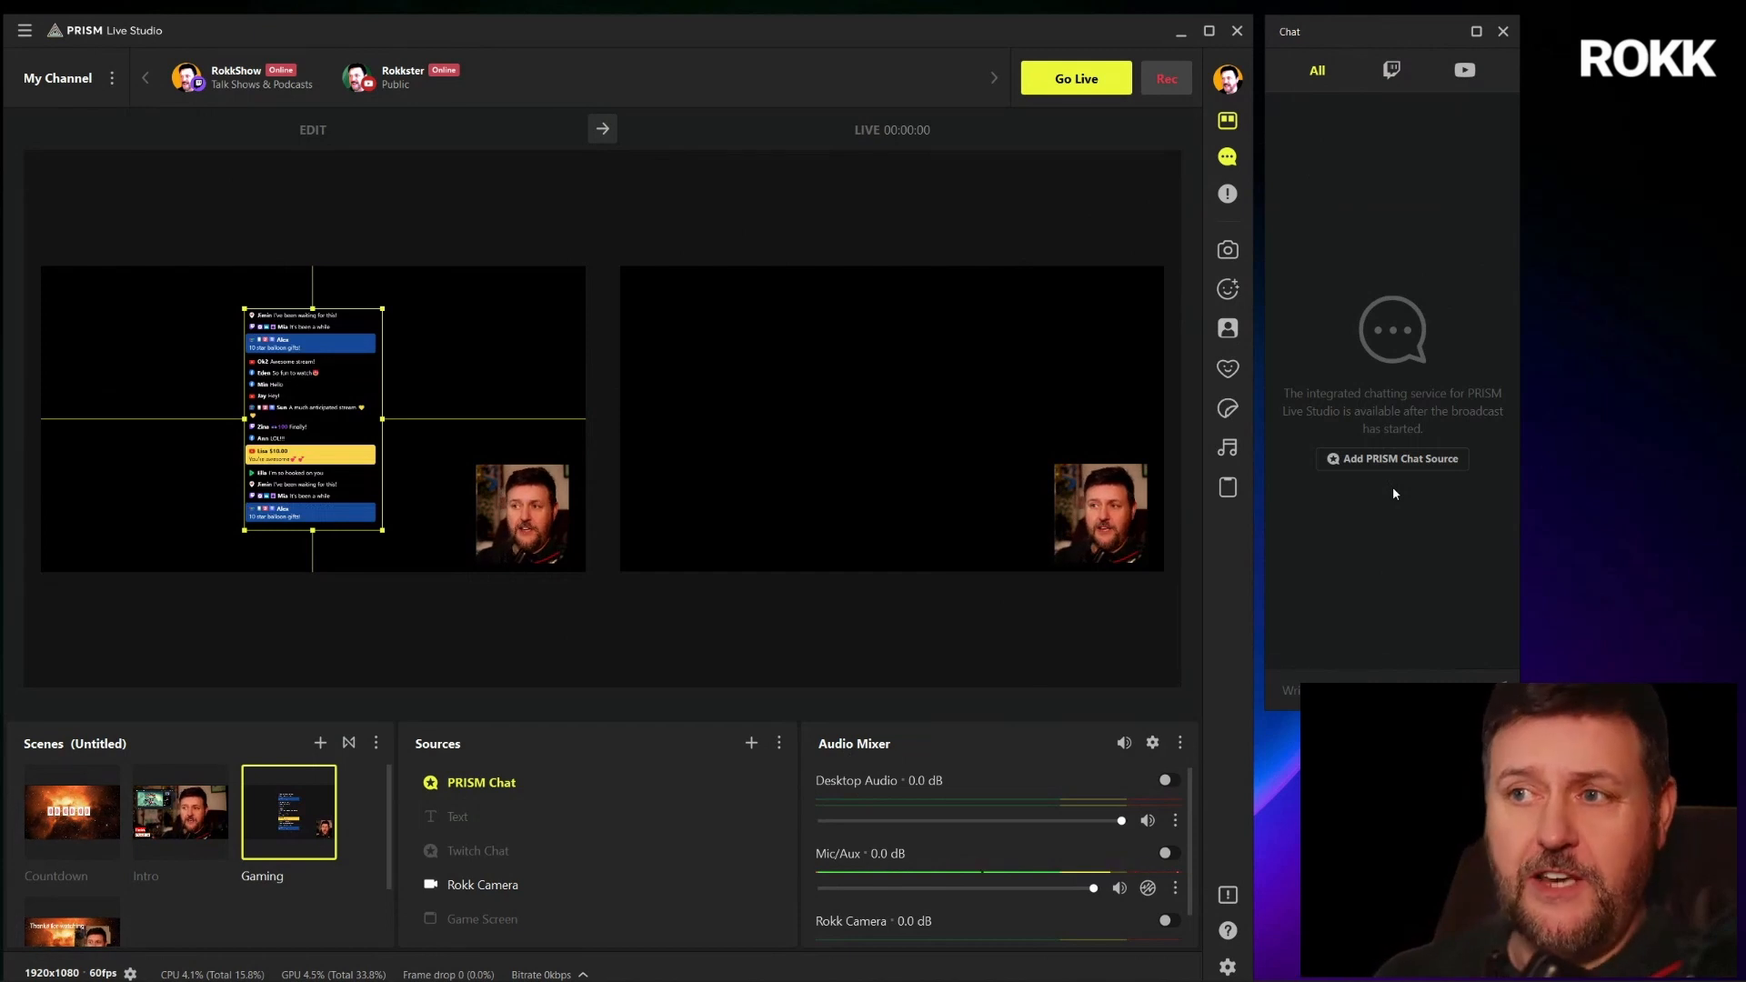
Open the Notice window, shorten the Chat window and place Notice directly beneath it
{"action": "left_click", "coordinate": [1227, 193]}
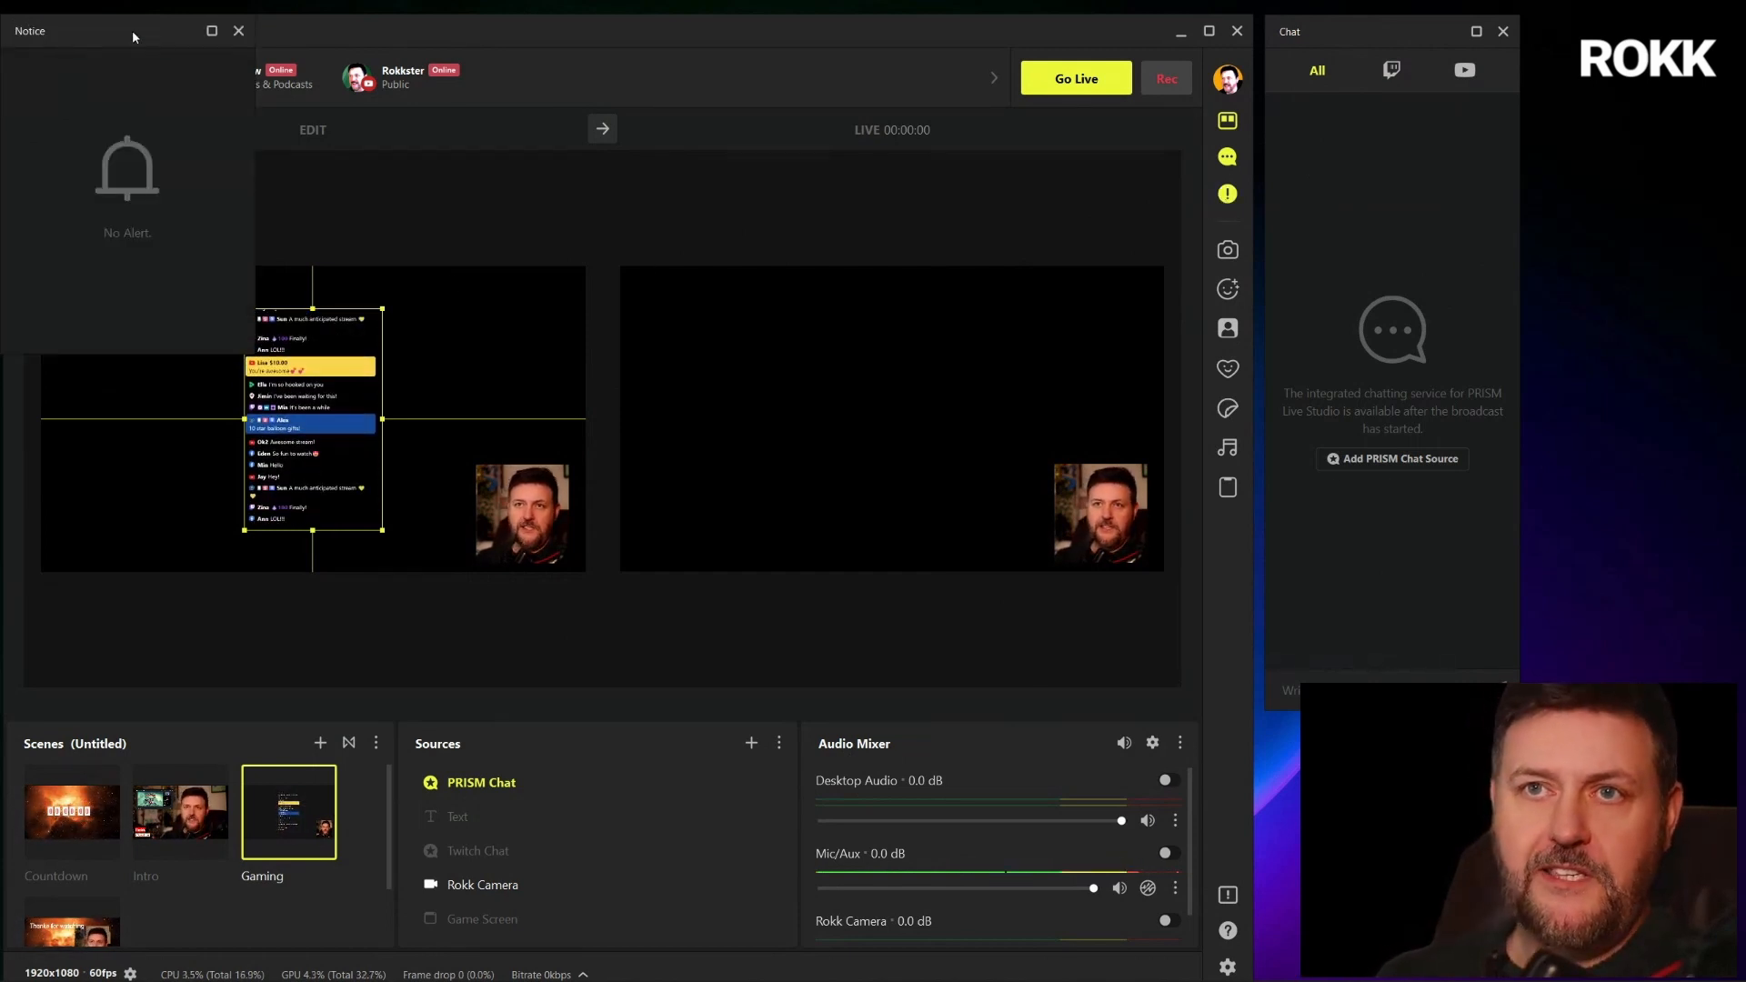
{"action": "left_click_drag", "start_coordinate": [133, 30], "coordinate": [1398, 648]}
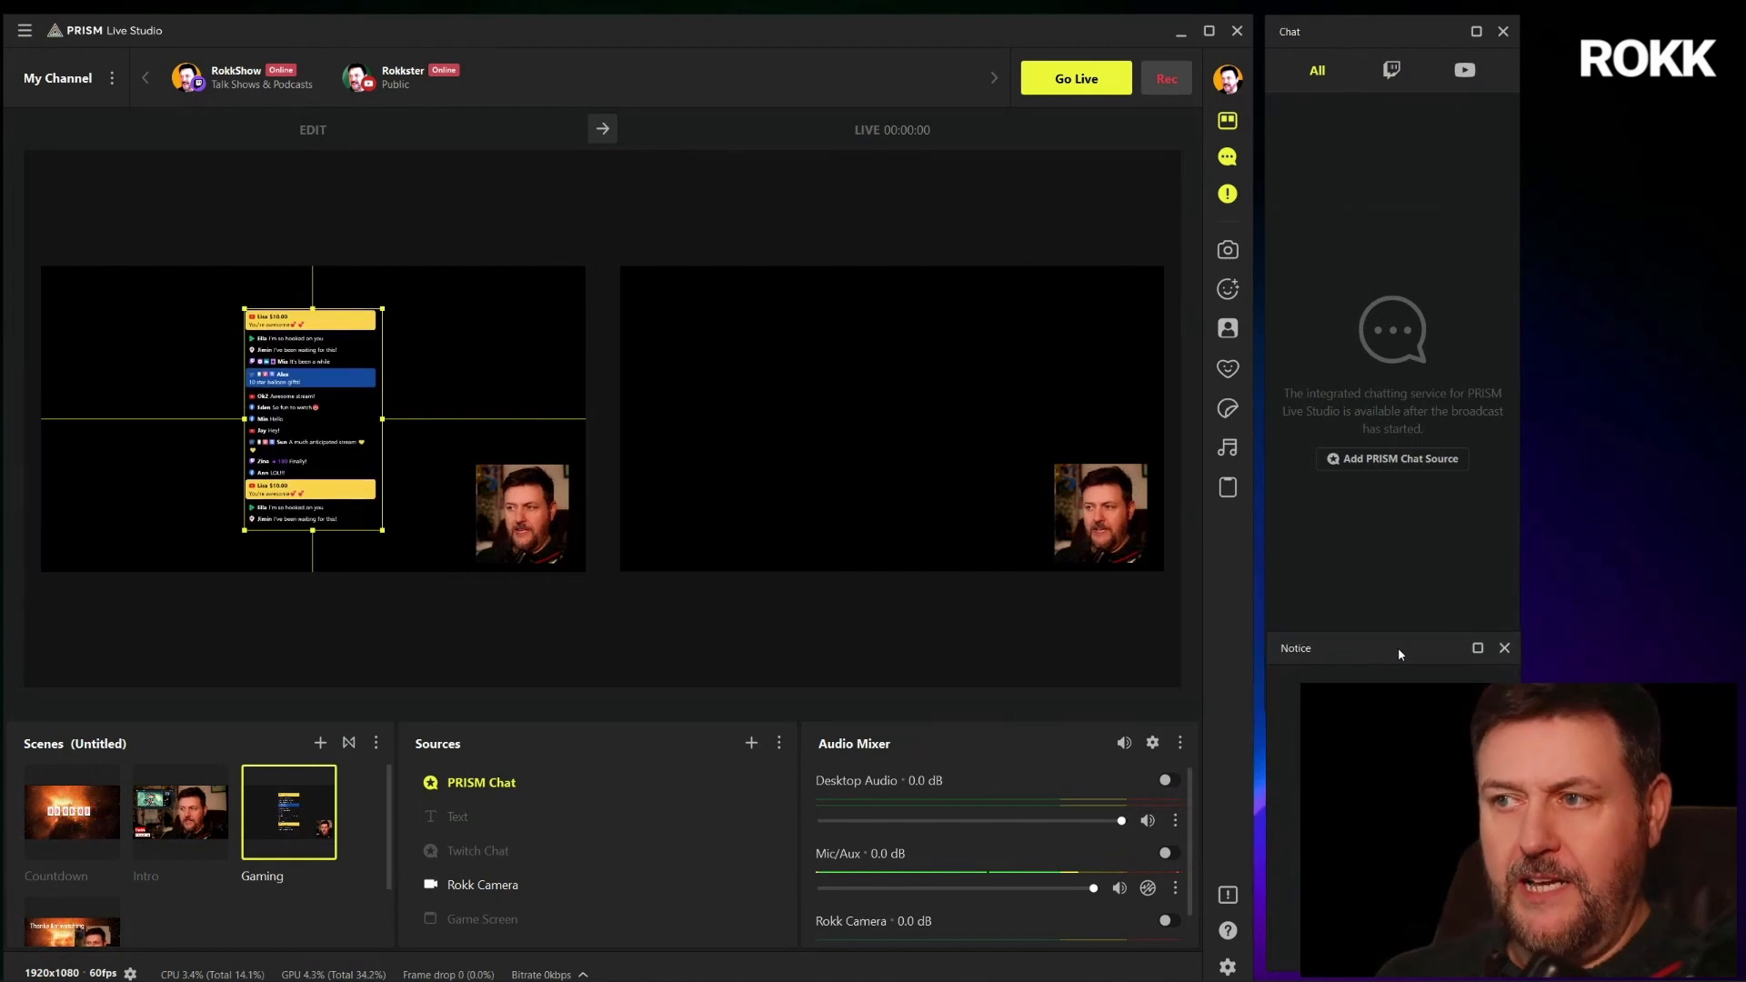
{"action": "left_click", "coordinate": [1419, 617]}
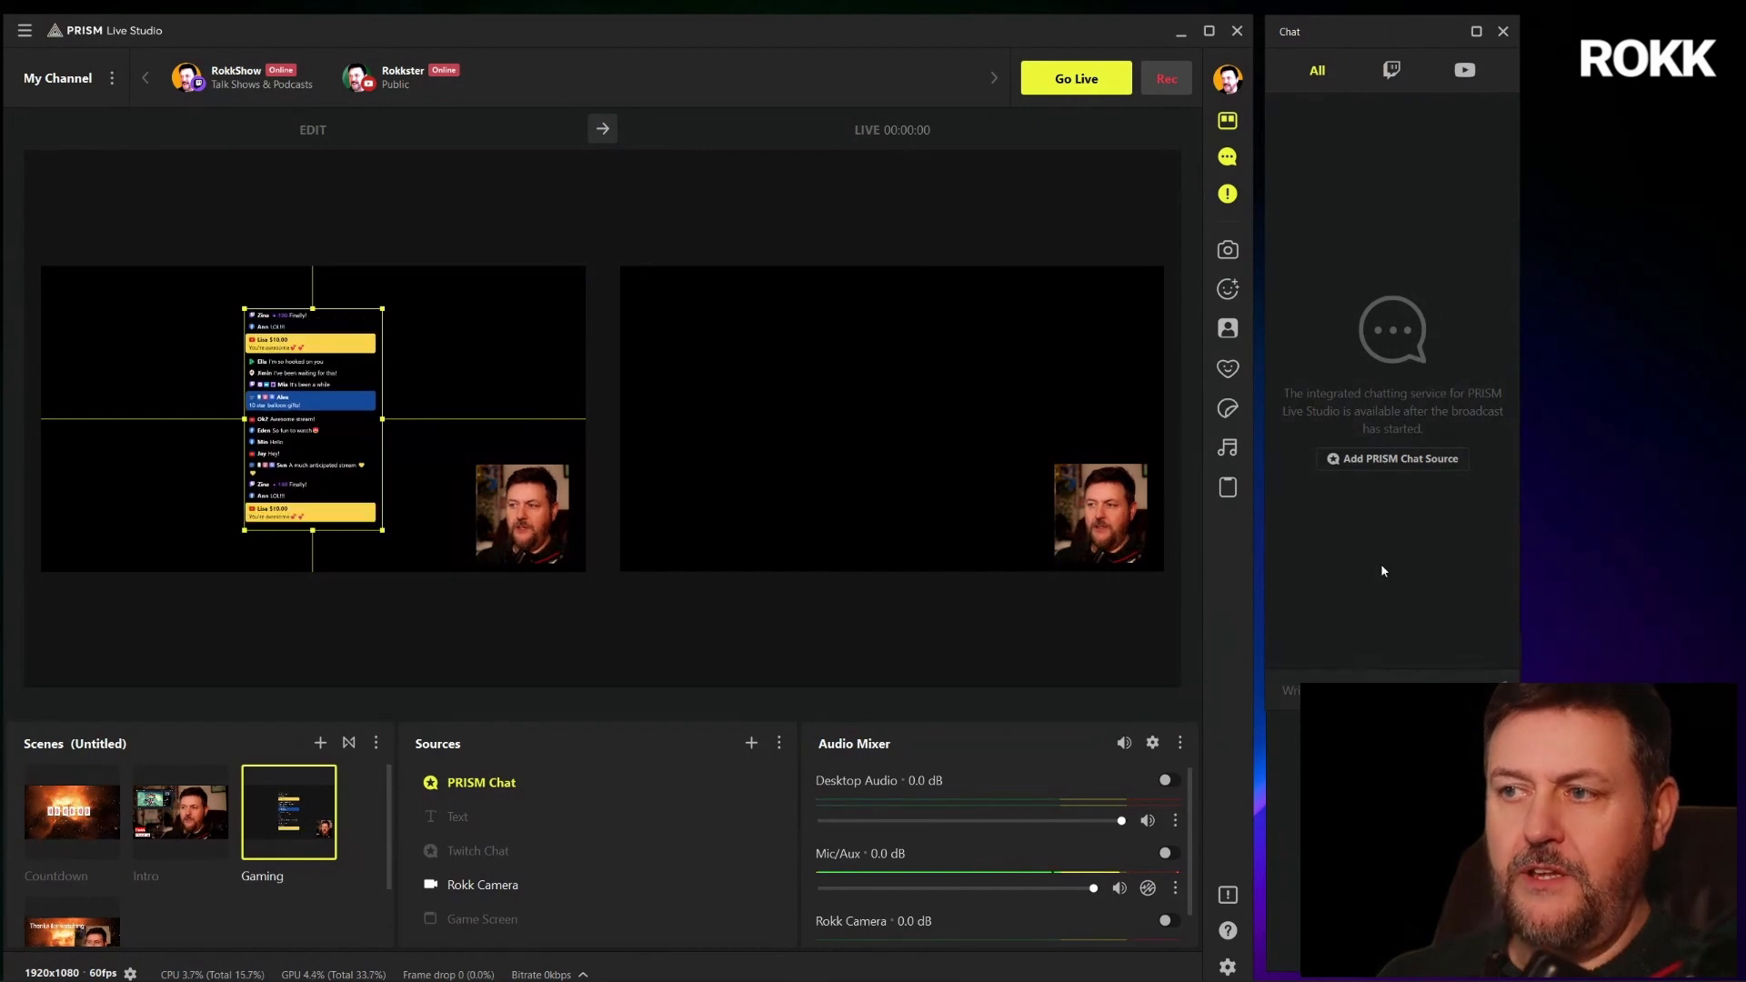
{"action": "left_click", "coordinate": [1282, 775]}
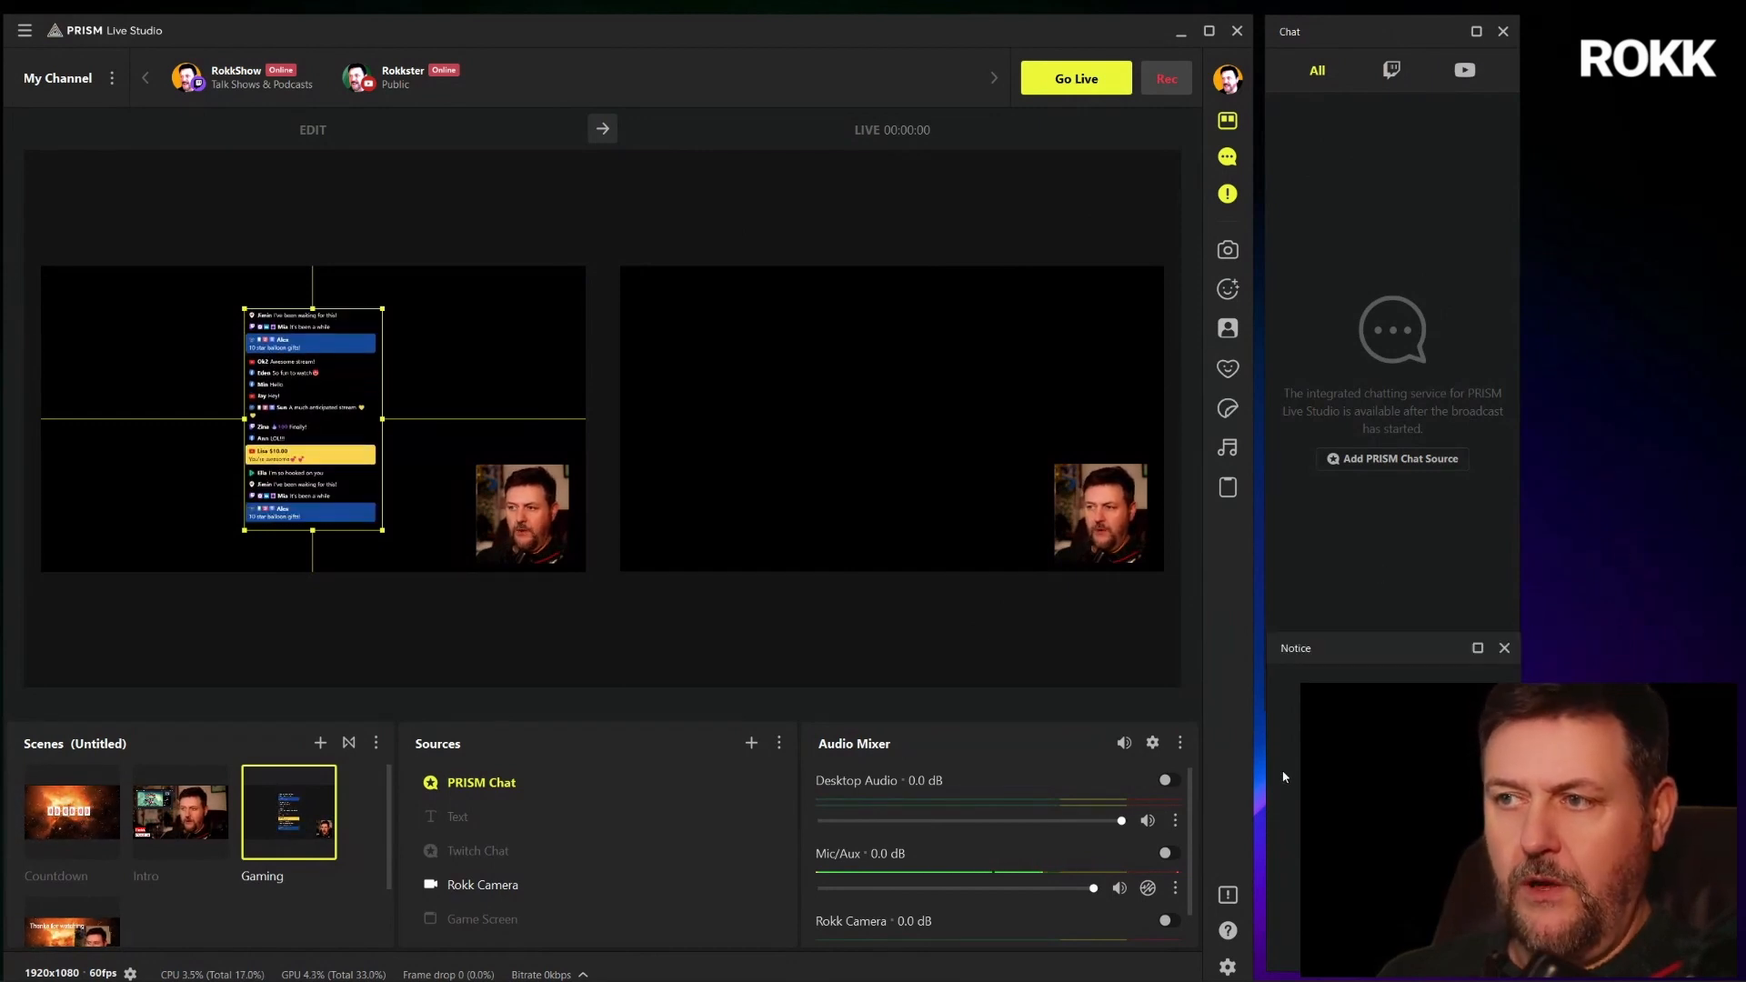
{"action": "left_click_drag", "start_coordinate": [1369, 663], "coordinate": [1579, 664]}
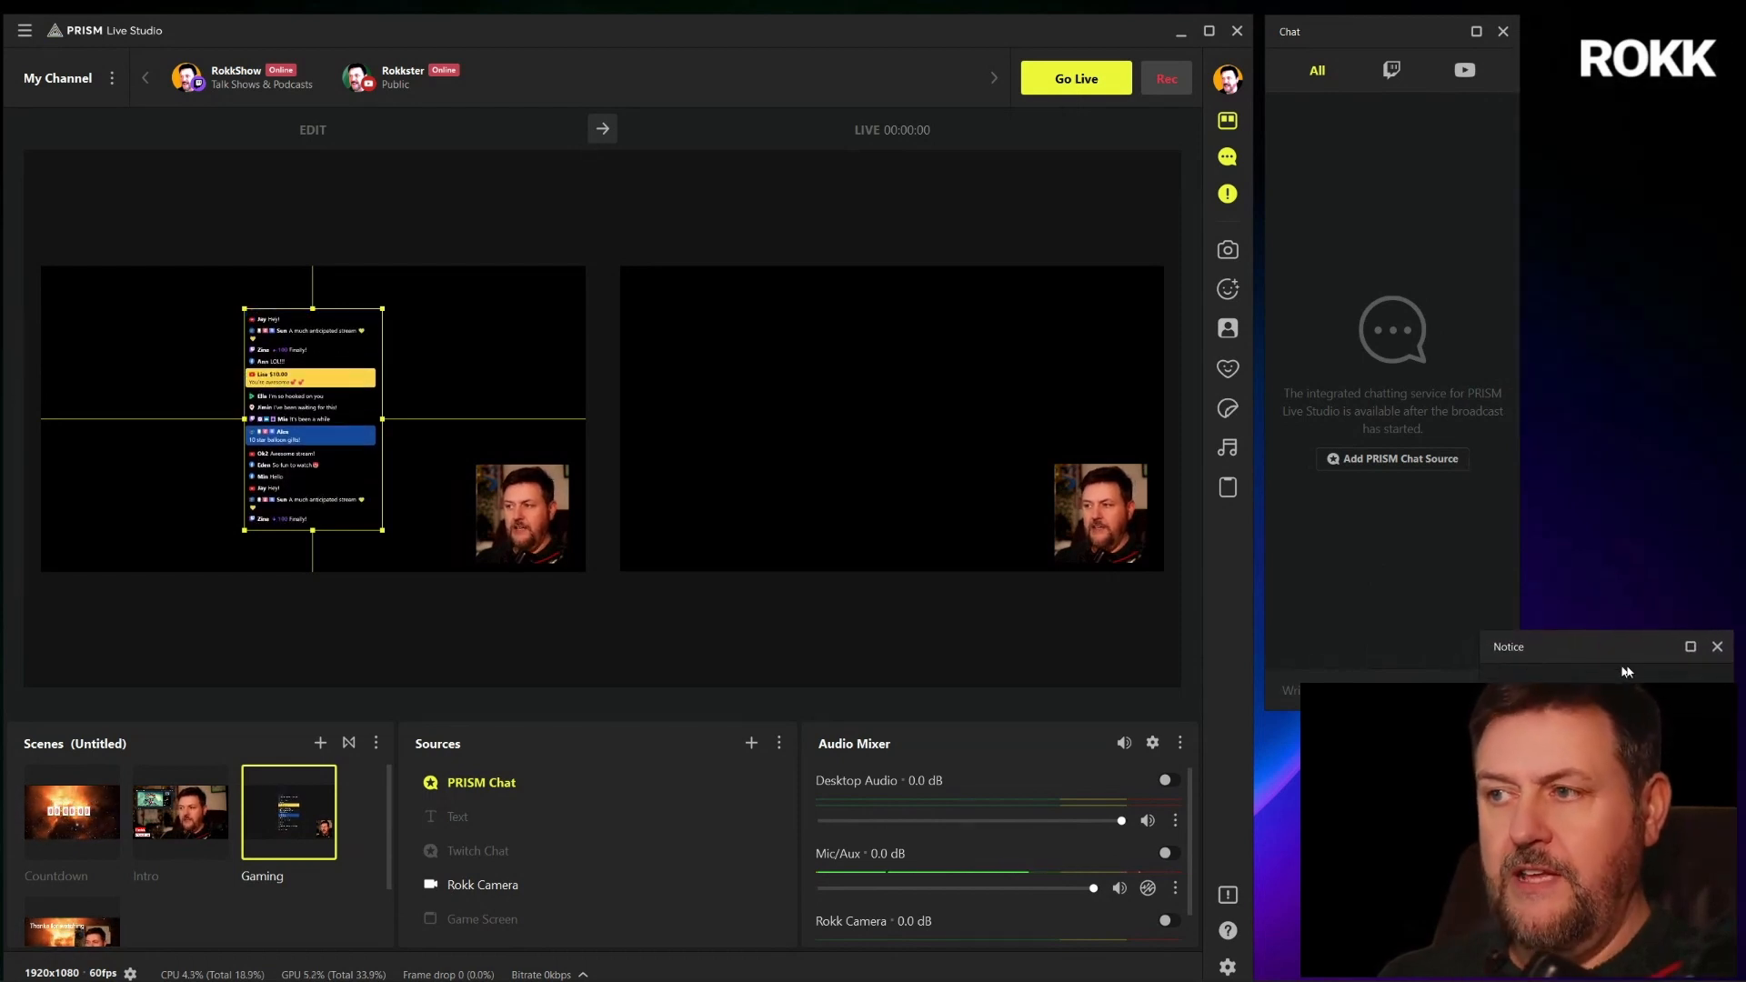
{"action": "left_click", "coordinate": [1372, 676]}
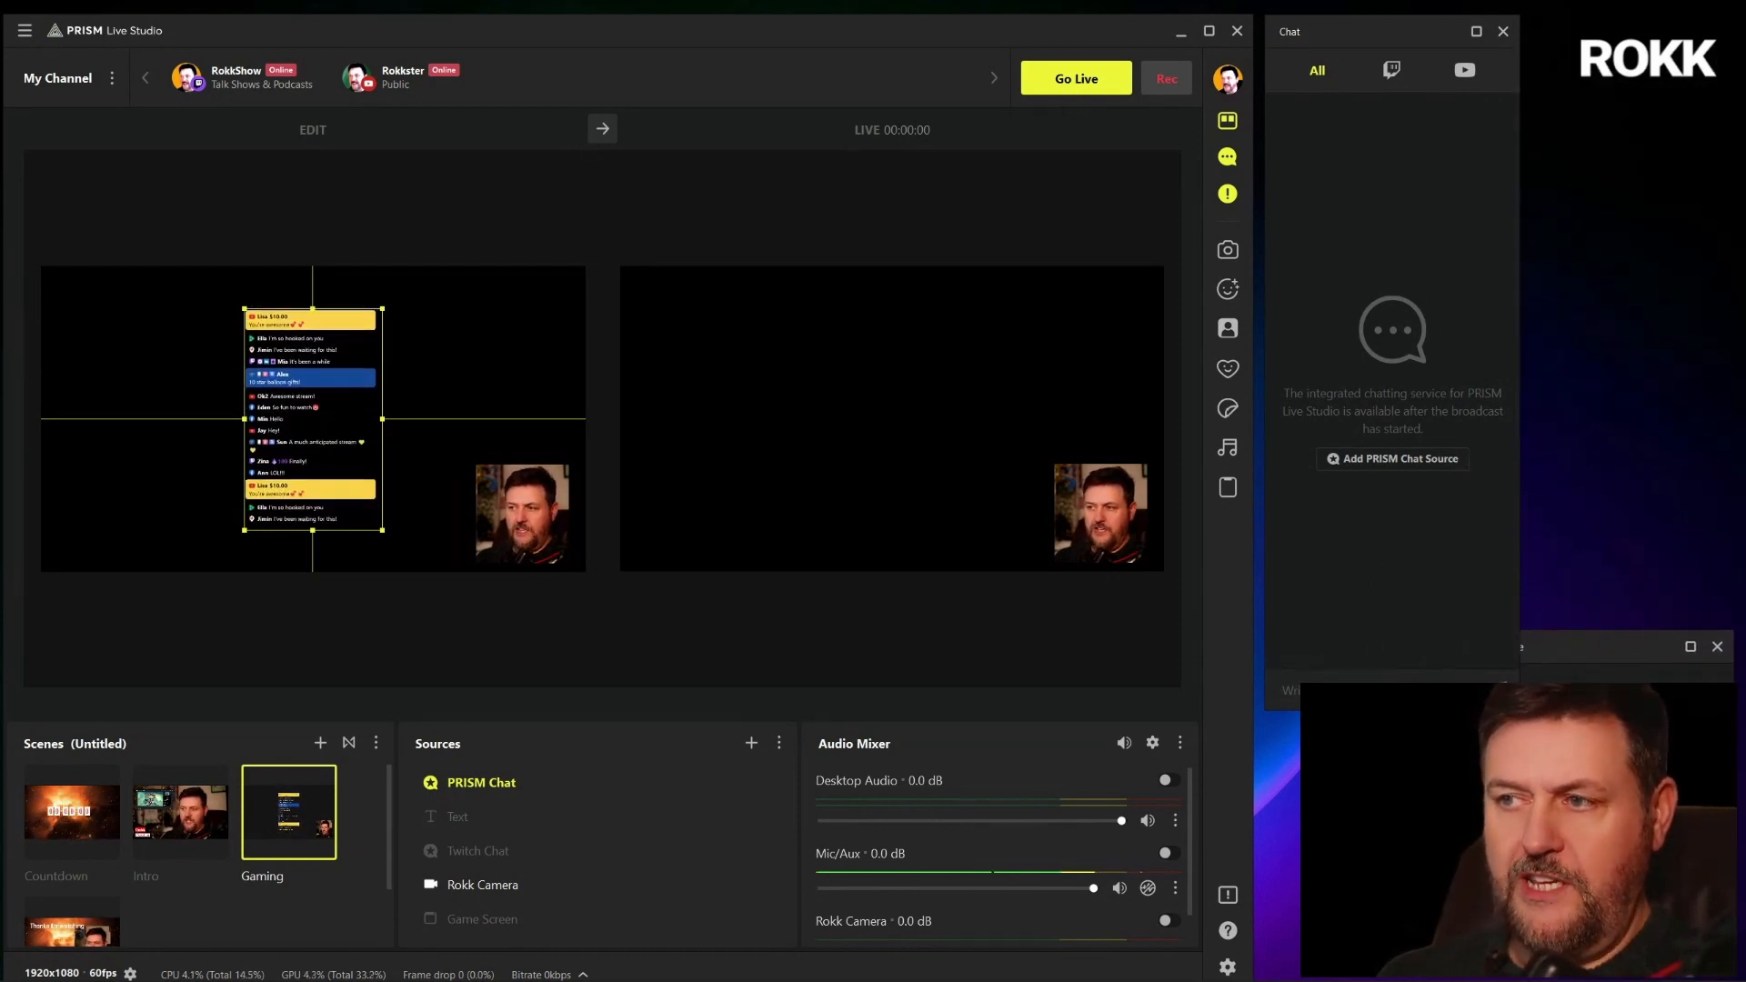
{"action": "left_click_drag", "start_coordinate": [1393, 705], "coordinate": [1393, 494]}
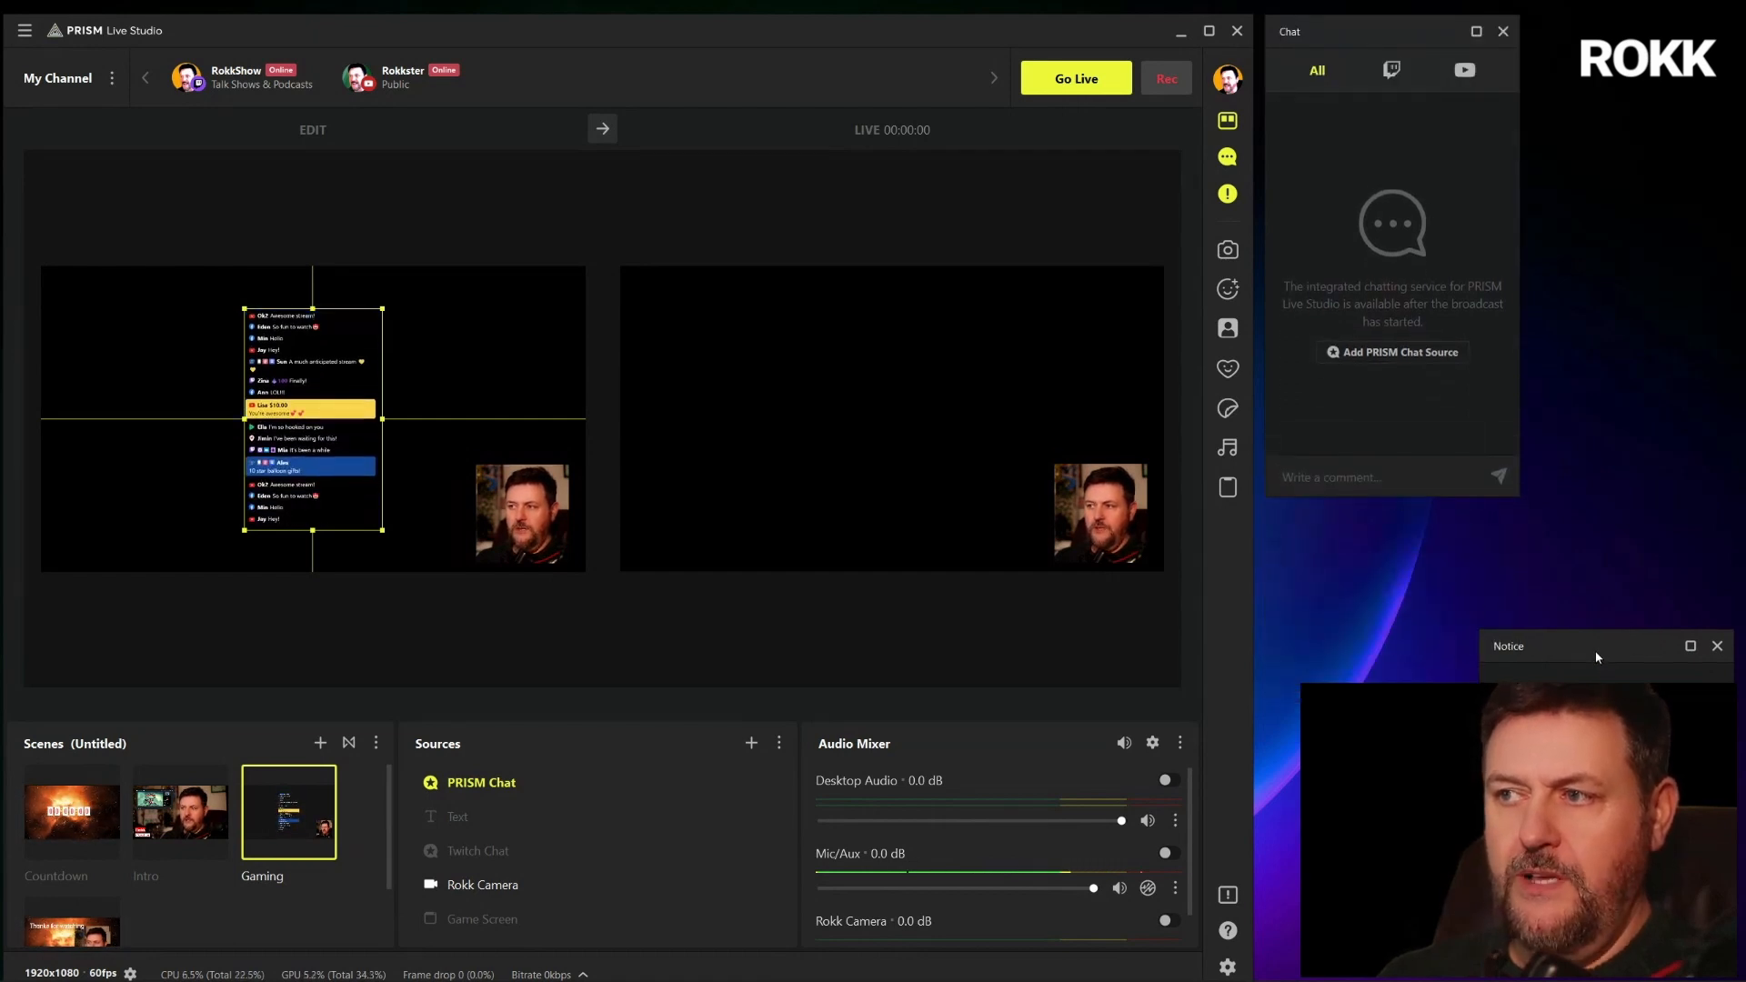
{"action": "left_click_drag", "start_coordinate": [1595, 651], "coordinate": [1380, 526]}
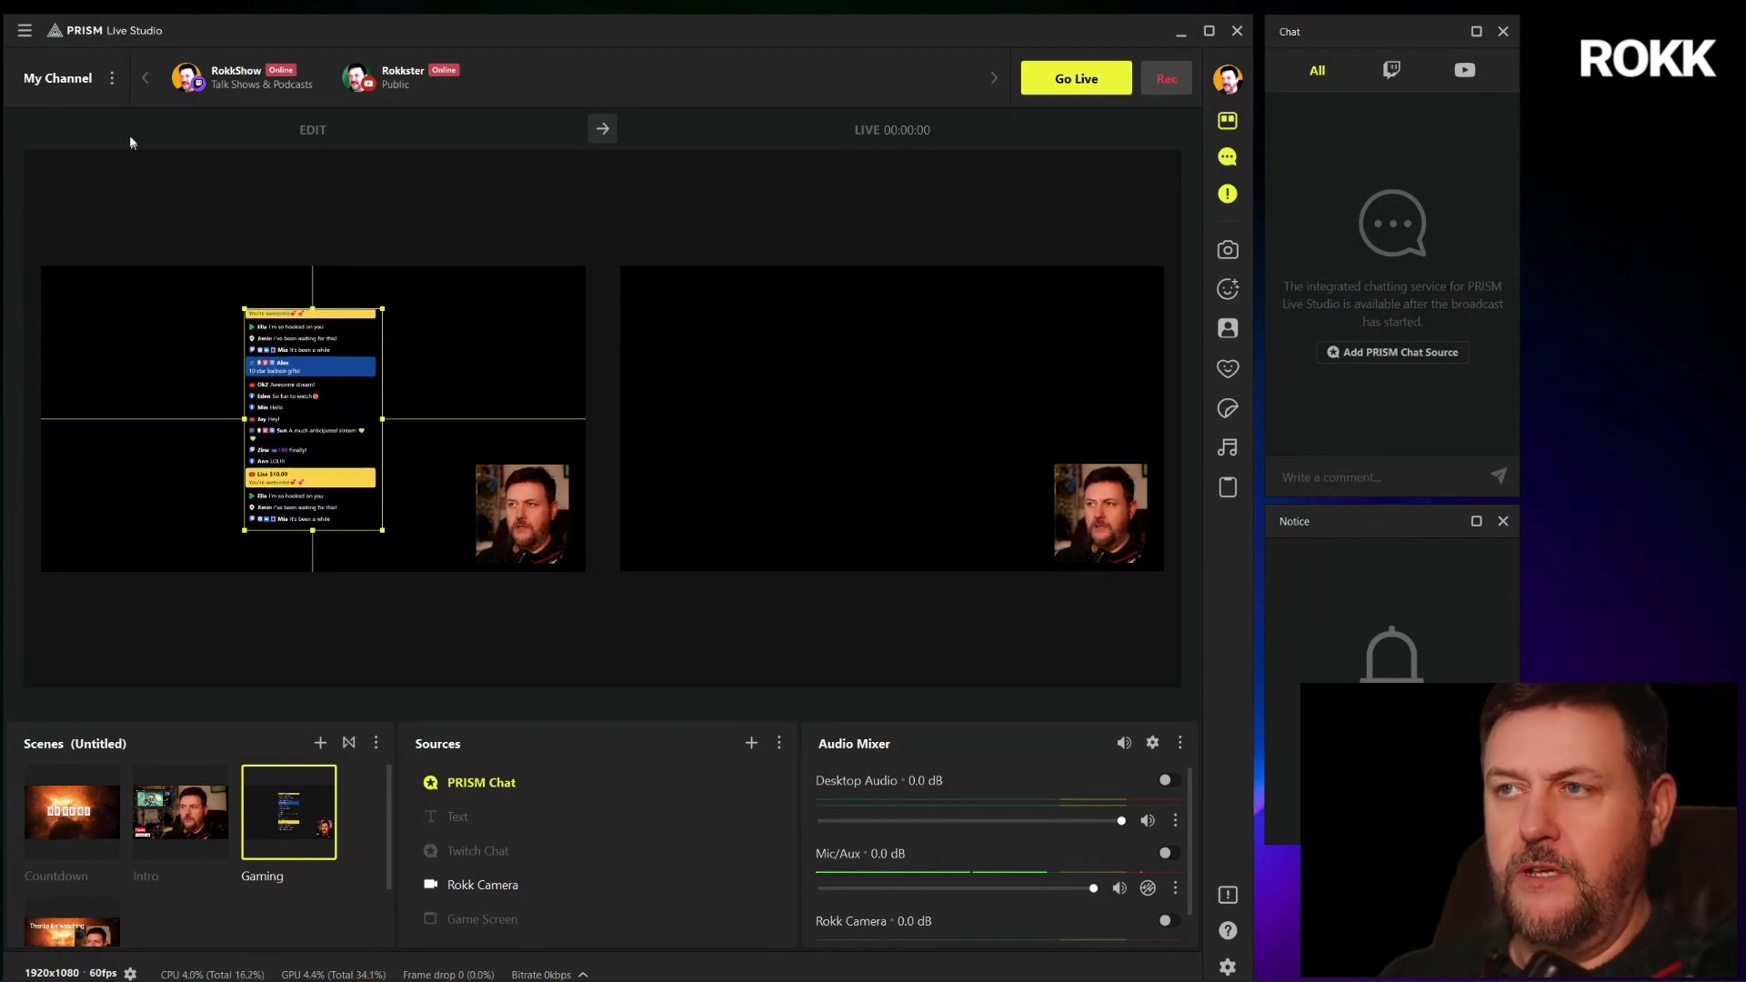
Start the virtual camera output
{"action": "left_click", "coordinate": [1230, 251]}
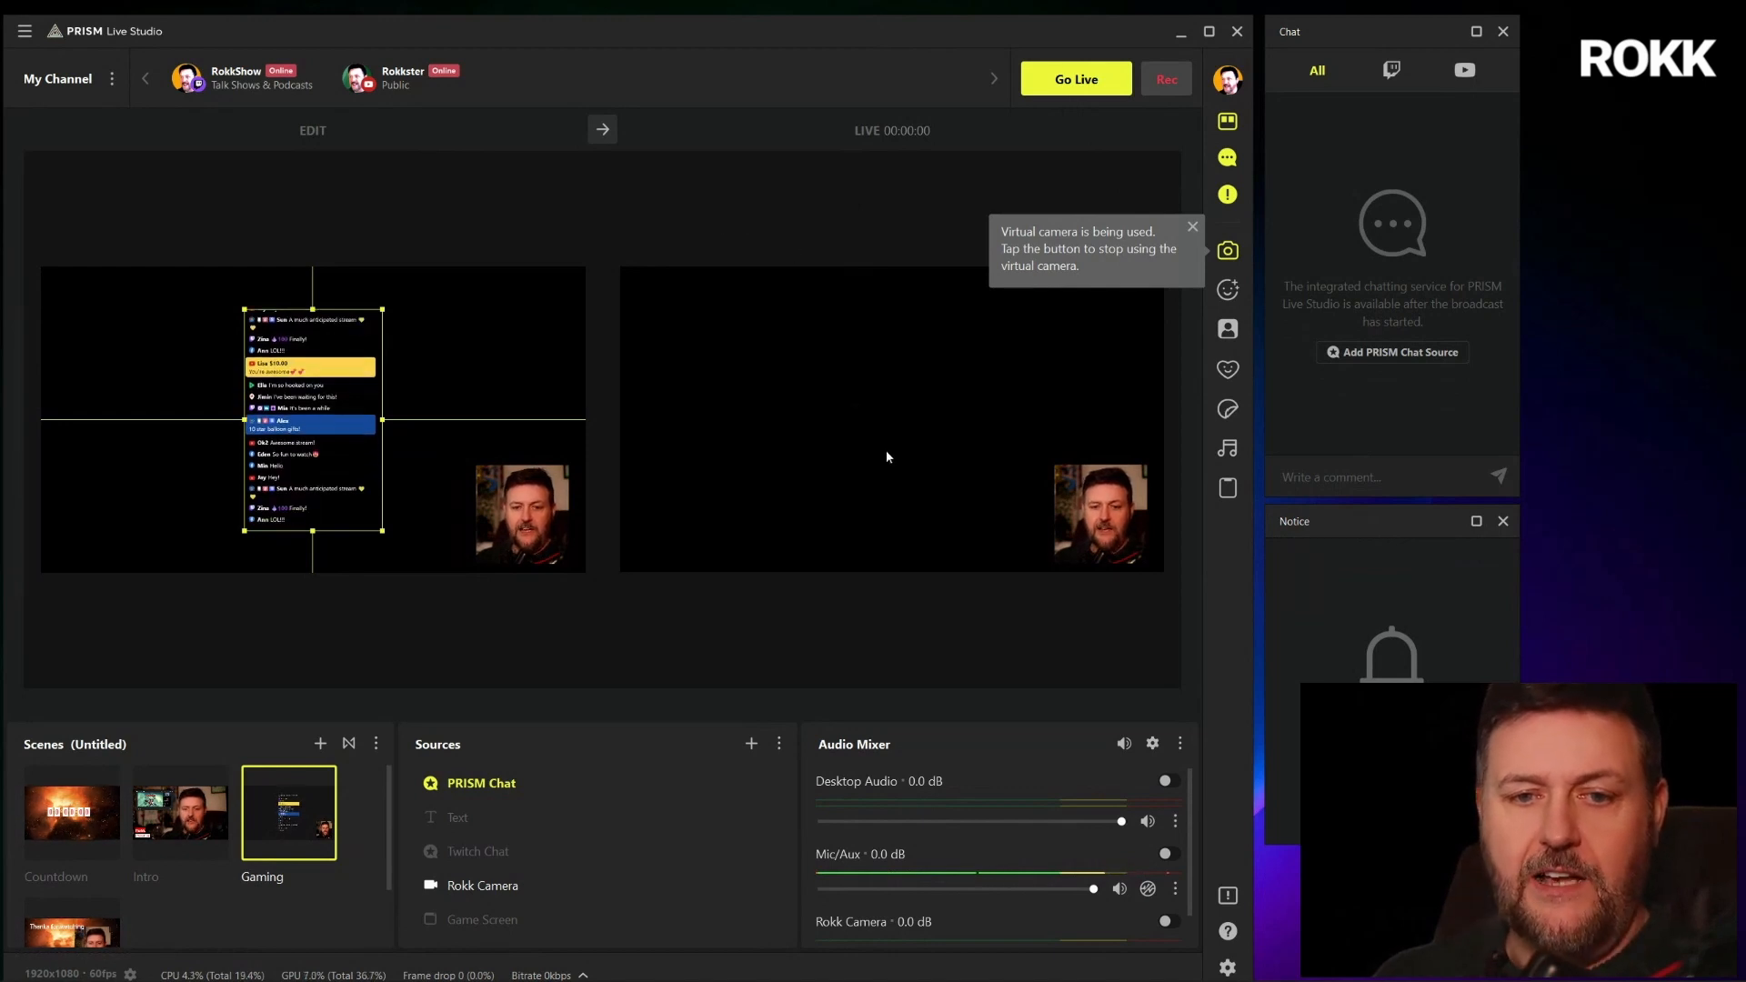
Turn off Studio Mode and enlarge the Intro scene's preview by shrinking the area beneath it
{"action": "left_click", "coordinate": [1228, 252]}
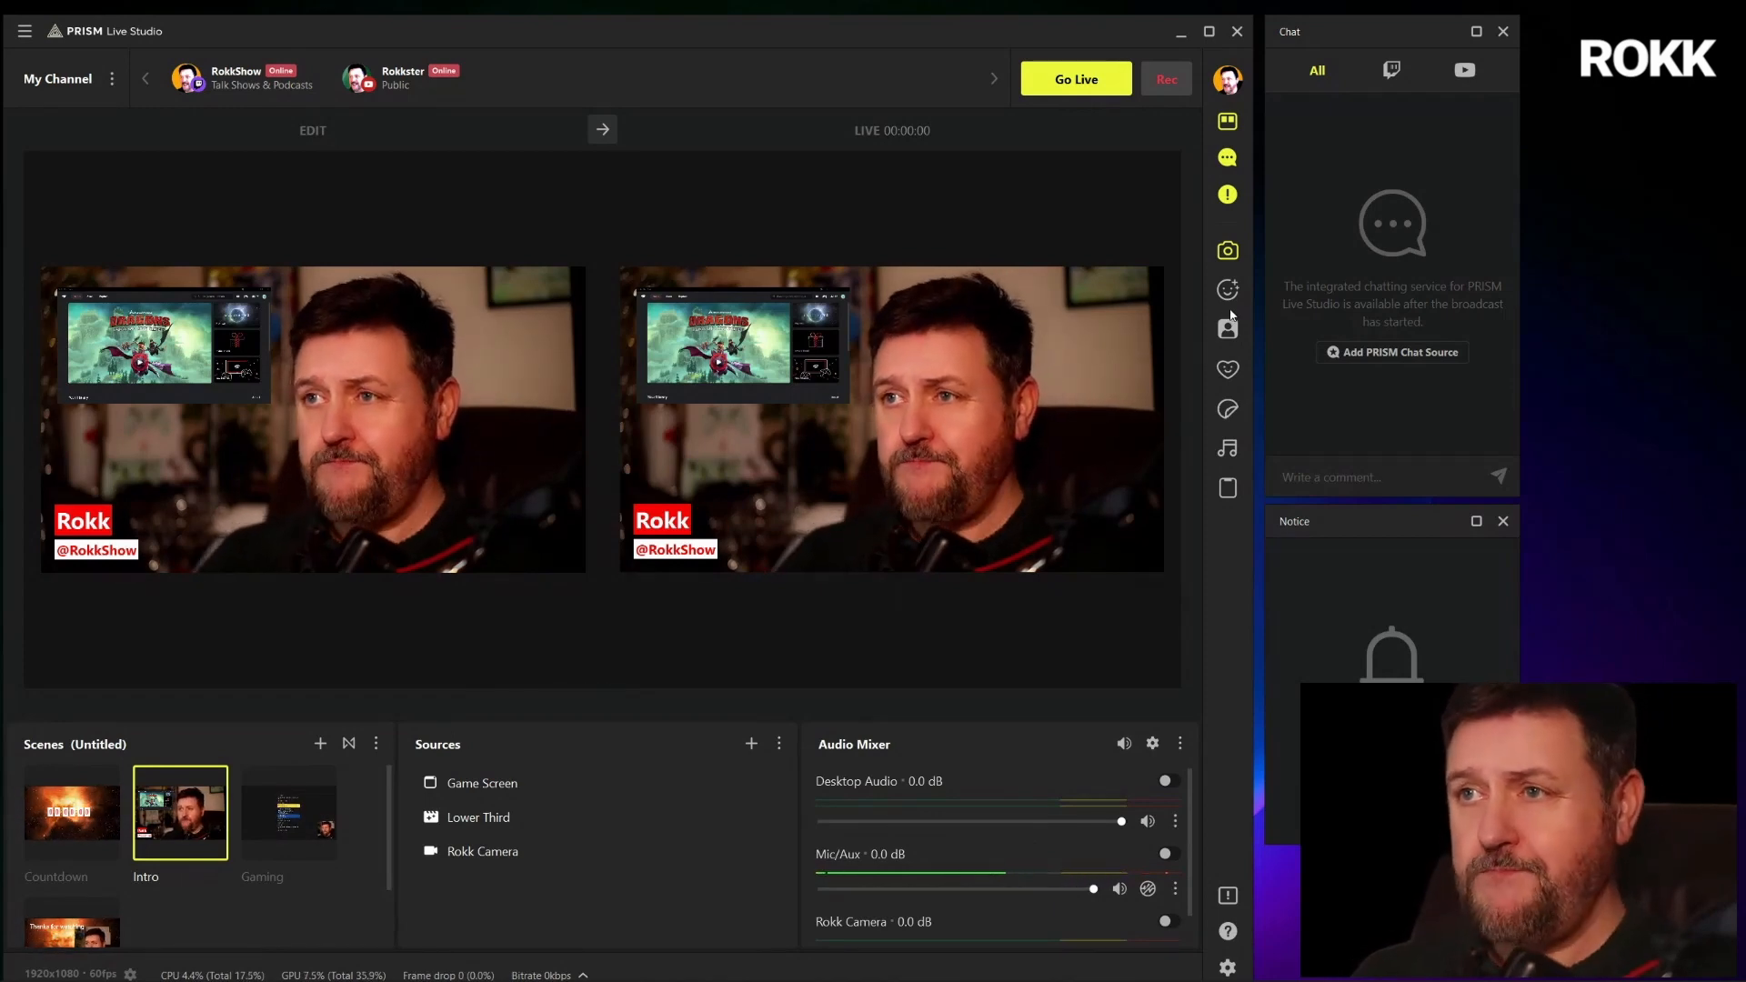
{"action": "left_click", "coordinate": [1227, 122]}
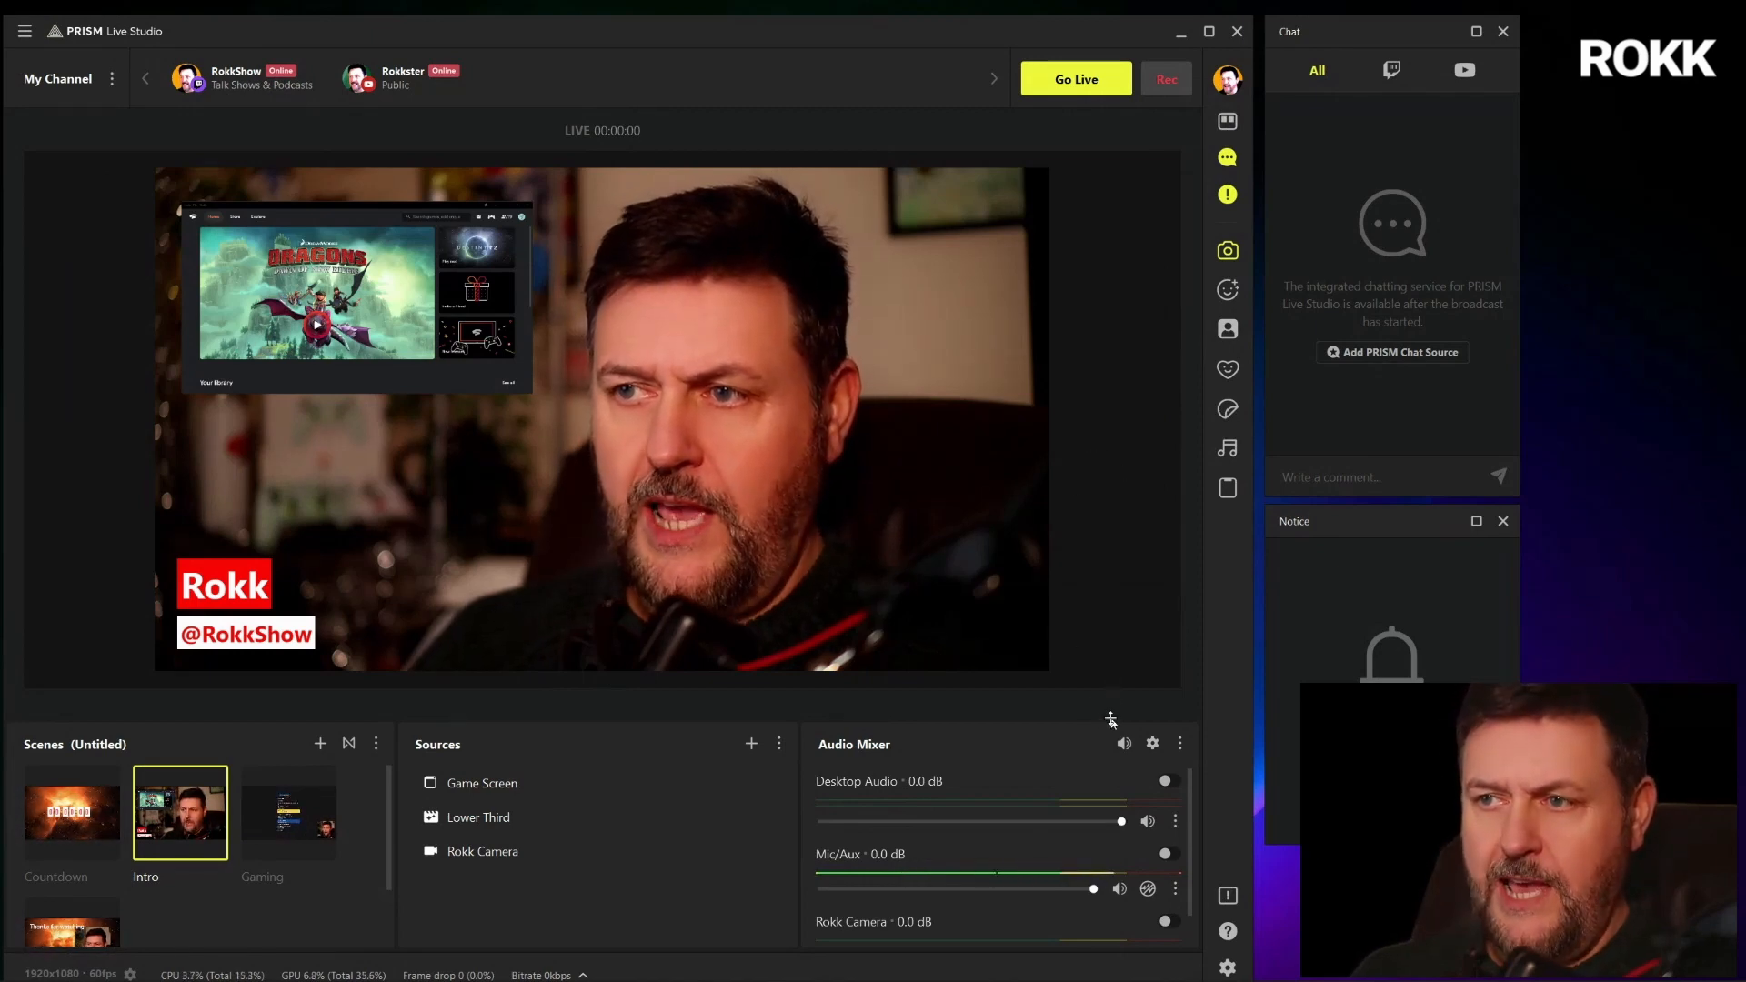
{"action": "left_click_drag", "start_coordinate": [1108, 721], "coordinate": [1065, 824]}
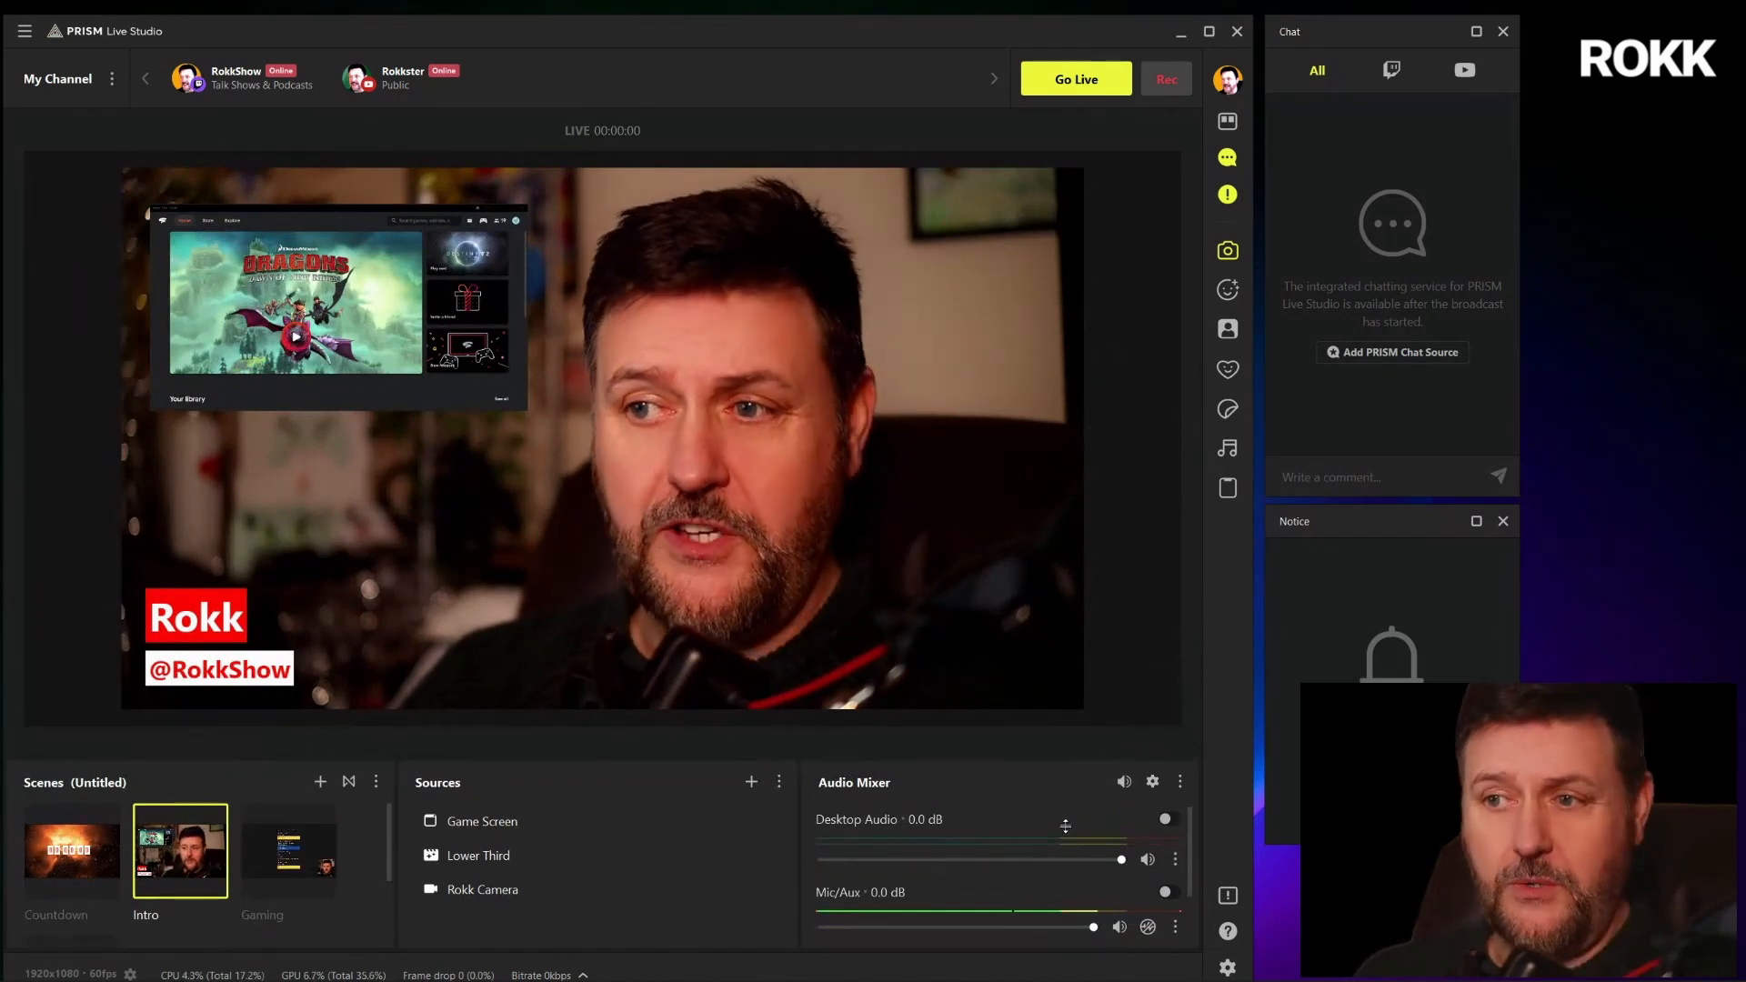
{"action": "mouse_move", "coordinate": [1066, 824]}
{"action": "left_mouse_down"}
{"action": "mouse_move", "coordinate": [1071, 558]}
{"action": "mouse_move", "coordinate": [1079, 811]}
{"action": "left_mouse_up"}
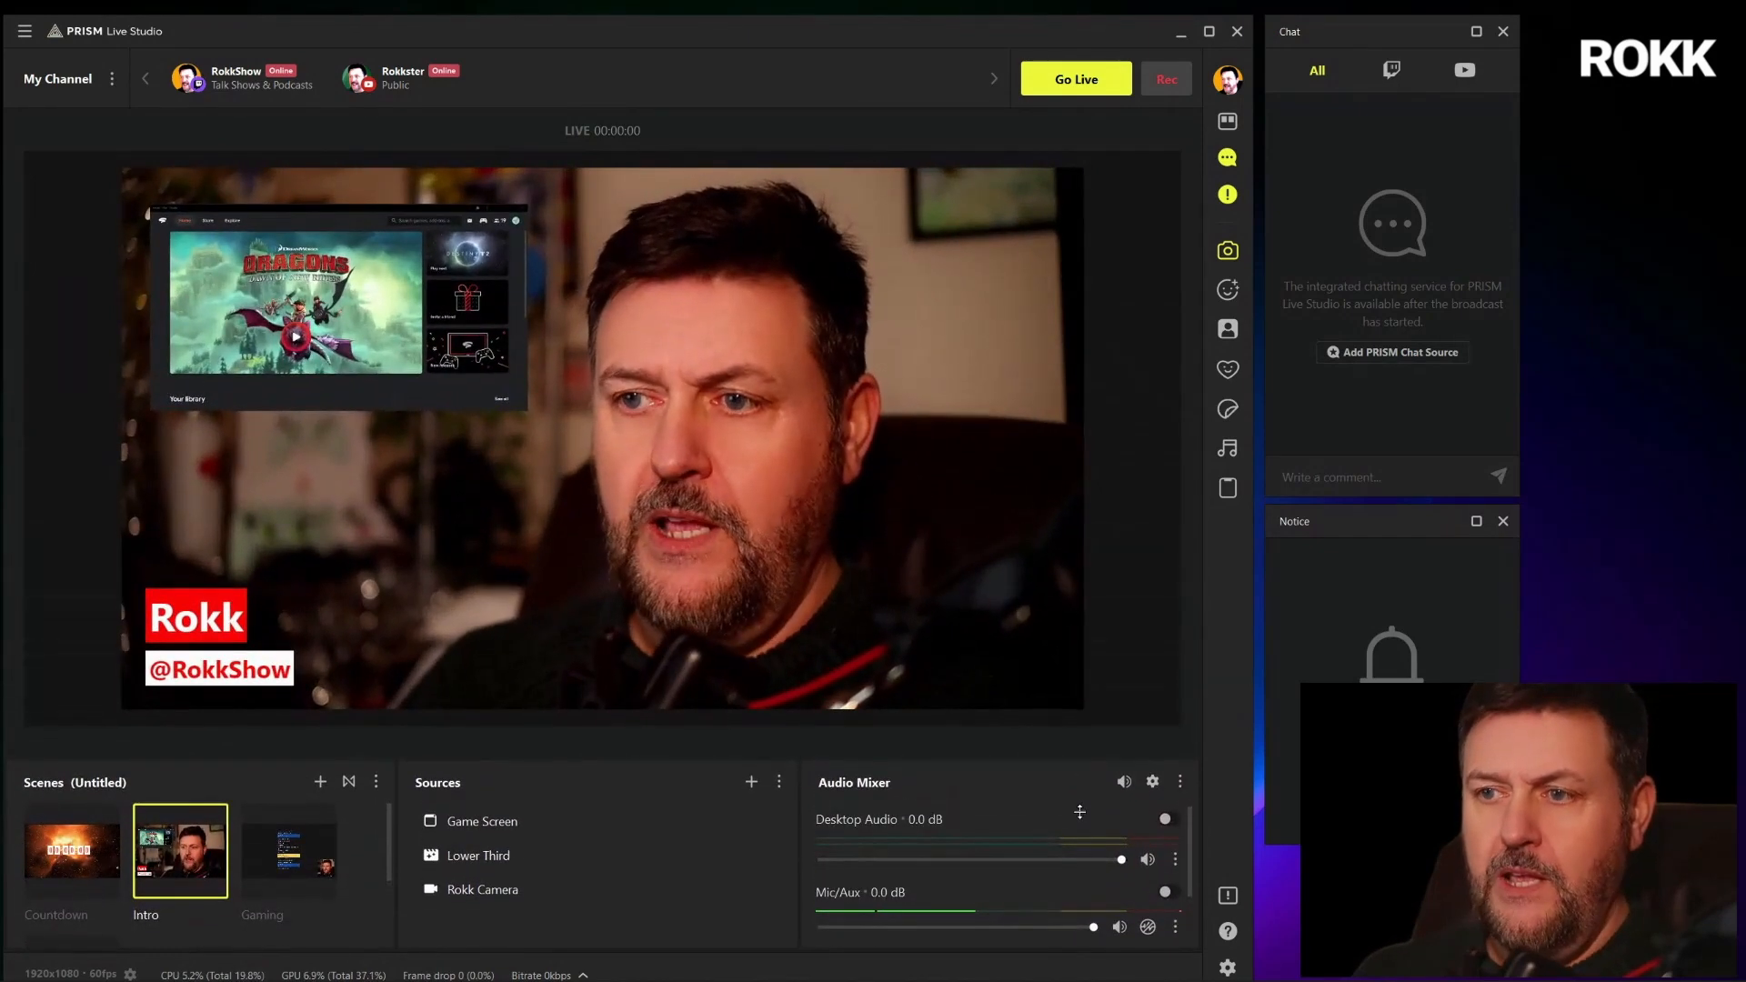
Open Beauty Effects, choose Rokk Camera as the source and enable the effects with the Natural preset
{"action": "left_click", "coordinate": [1227, 291]}
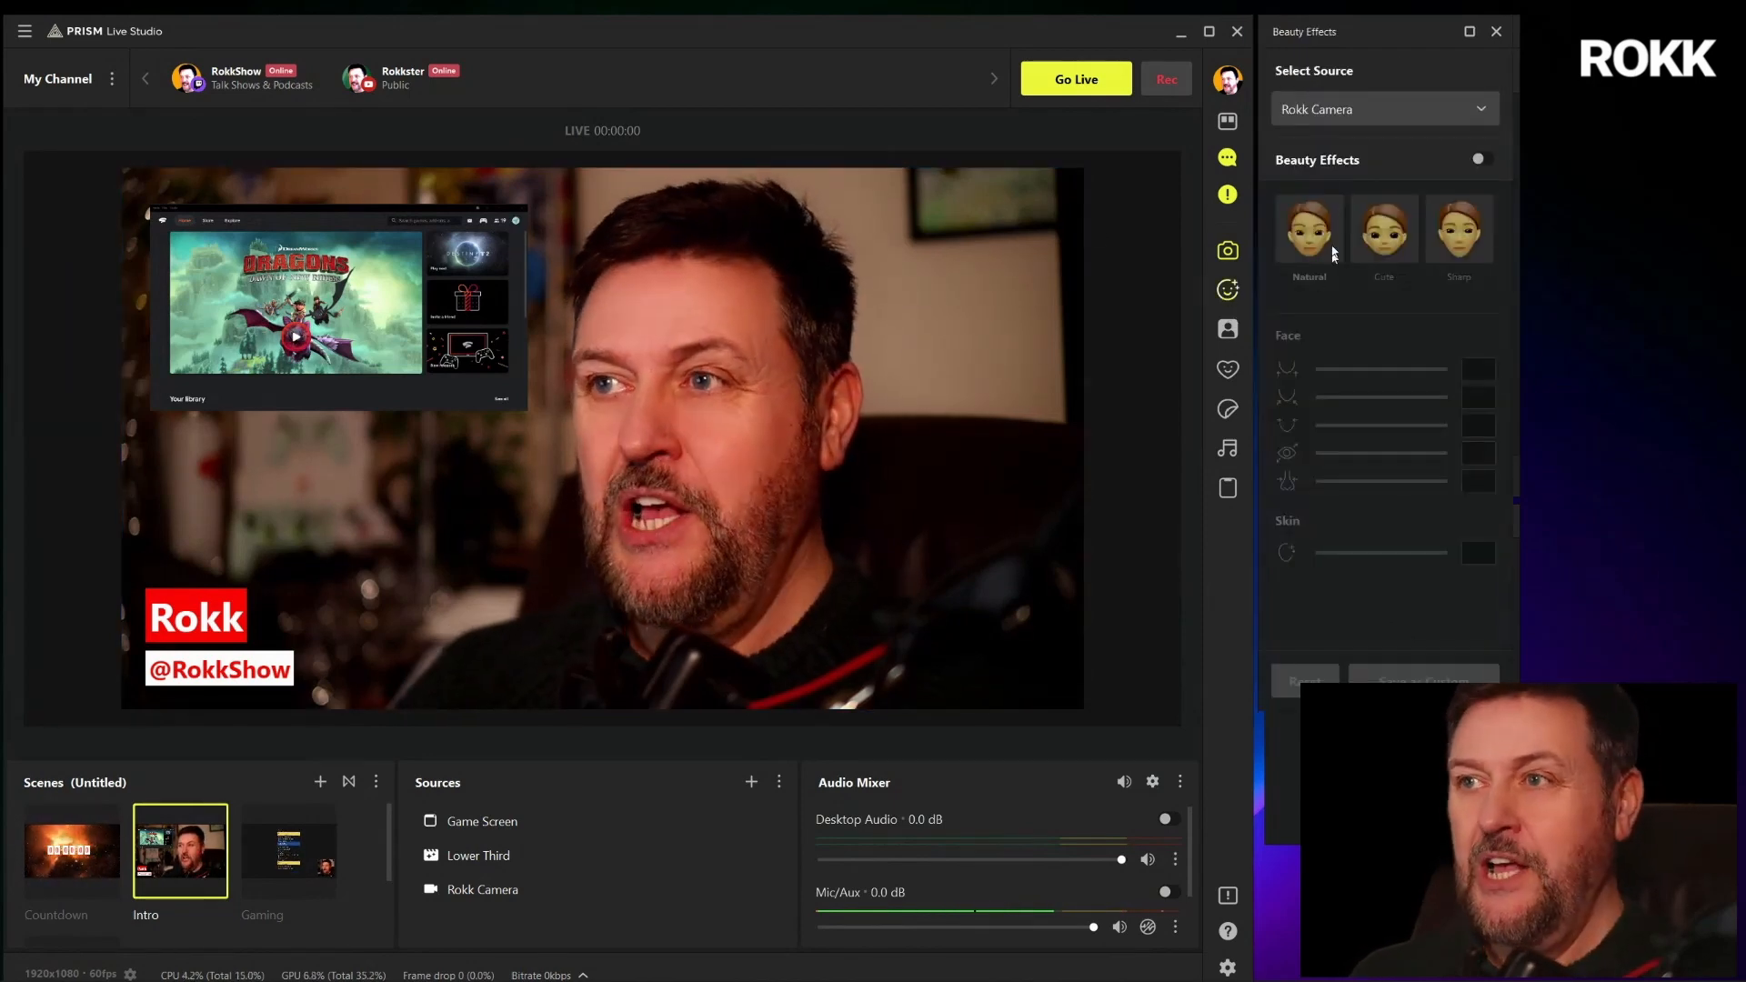
{"action": "left_click", "coordinate": [1448, 113]}
{"action": "left_click", "coordinate": [1335, 148]}
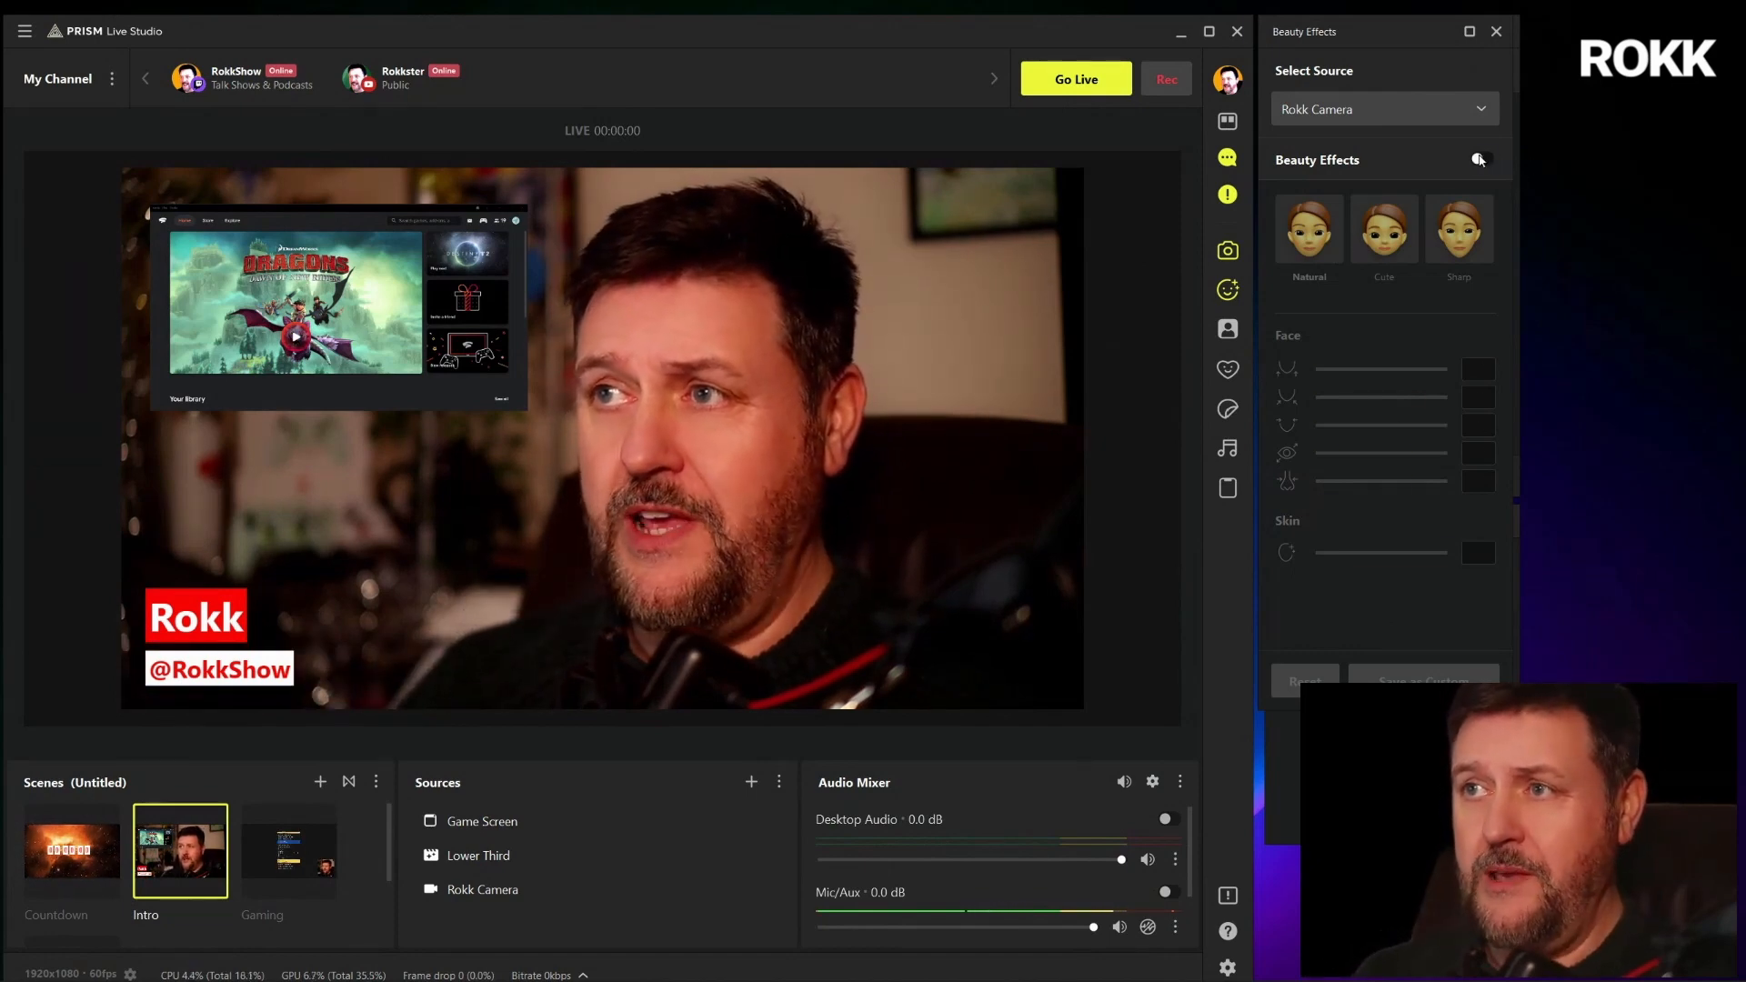
{"action": "left_click", "coordinate": [1479, 160]}
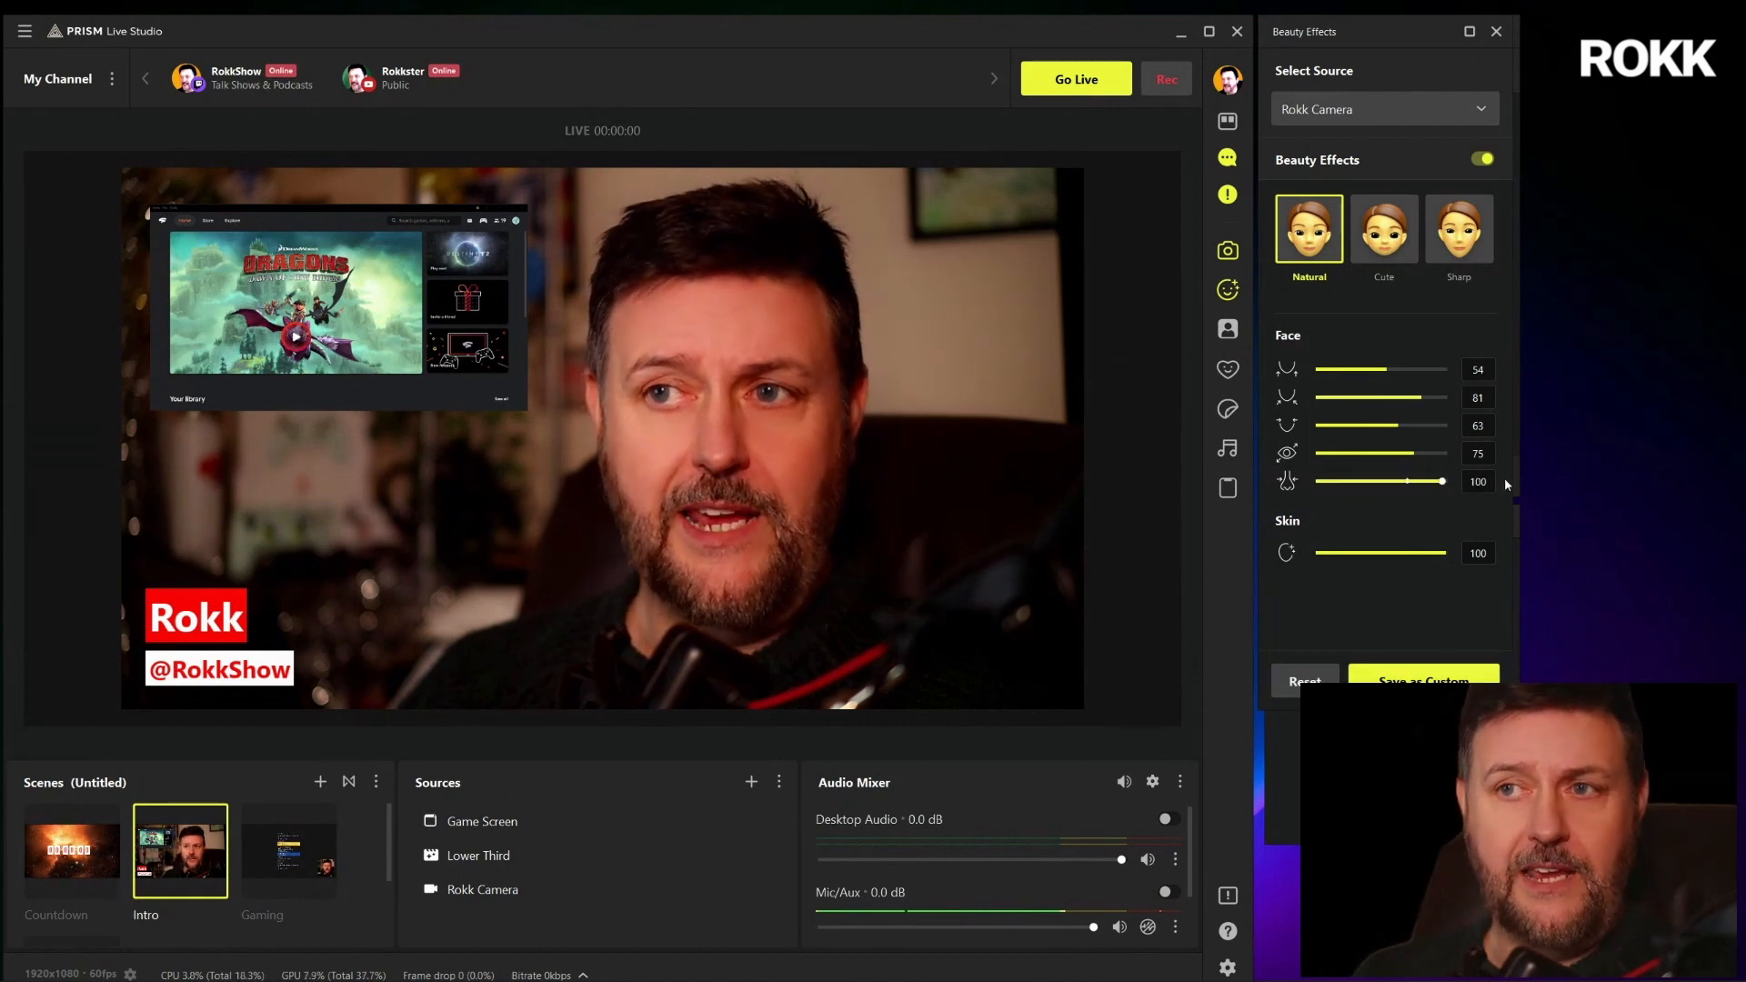
Try different strengths for the Natural preset's face adjustments, ending with all five set to 100
{"action": "mouse_move", "coordinate": [1504, 478]}
{"action": "left_mouse_down"}
{"action": "mouse_move", "coordinate": [1455, 482]}
{"action": "mouse_move", "coordinate": [1486, 493]}
{"action": "left_mouse_up"}
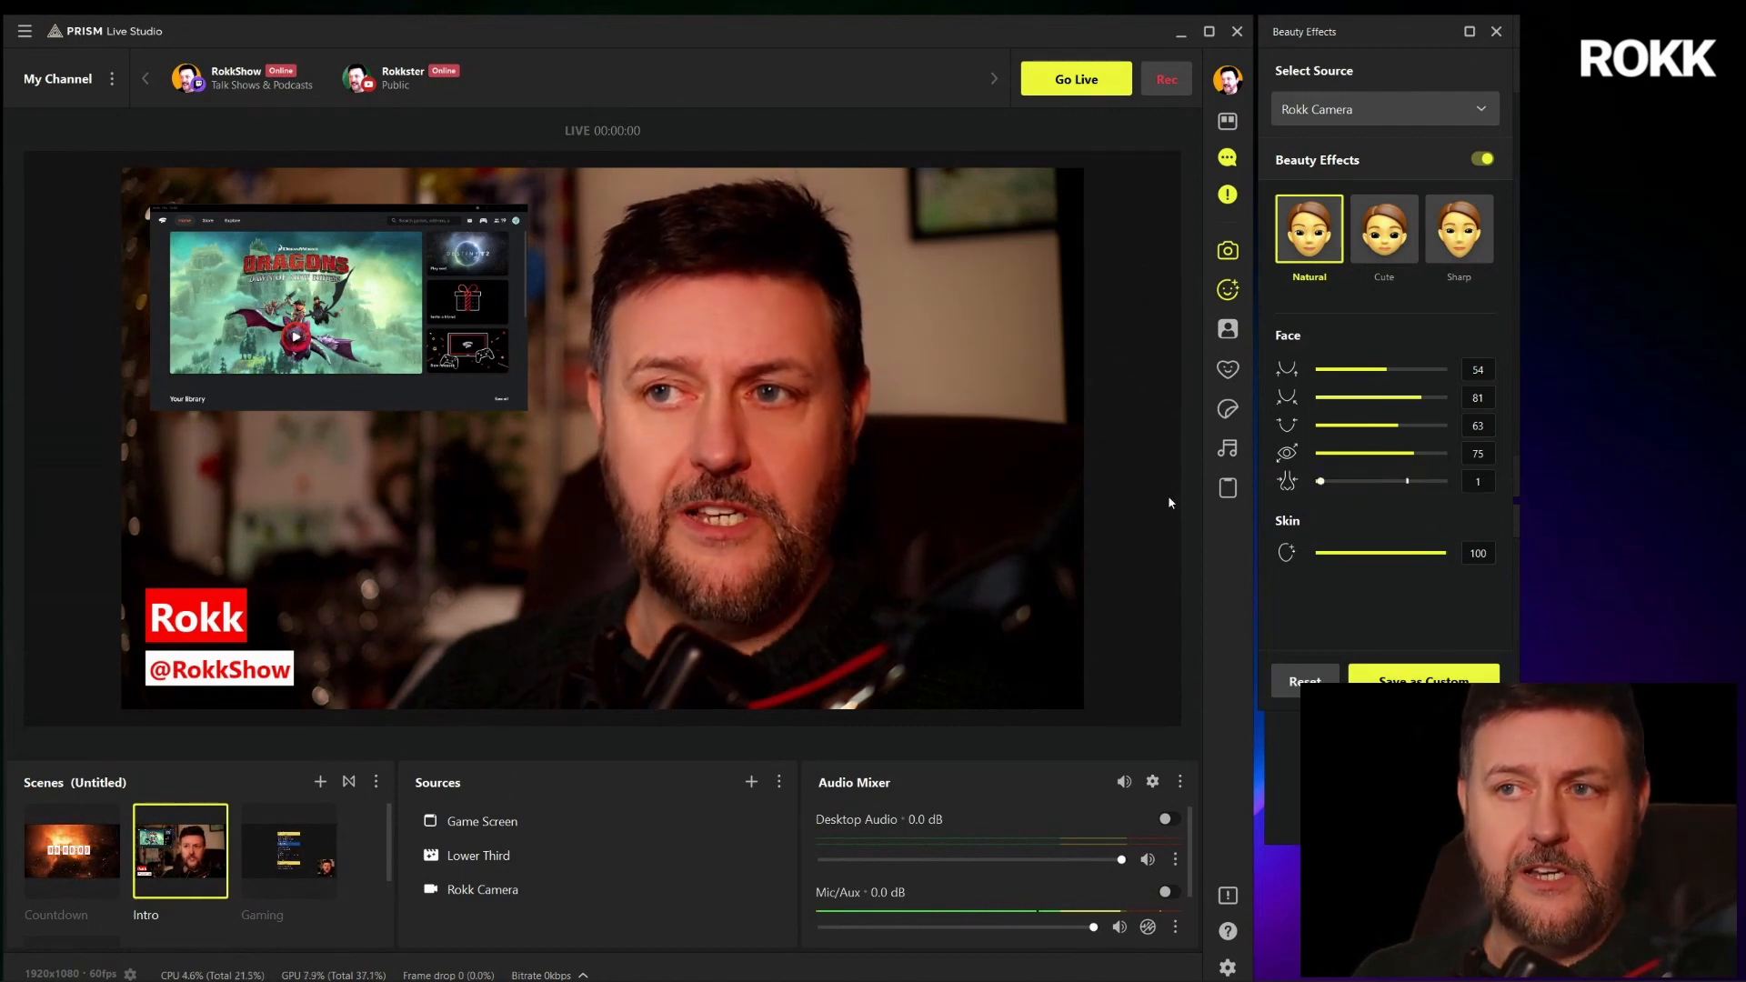
{"action": "left_click_drag", "start_coordinate": [1171, 503], "coordinate": [1442, 481]}
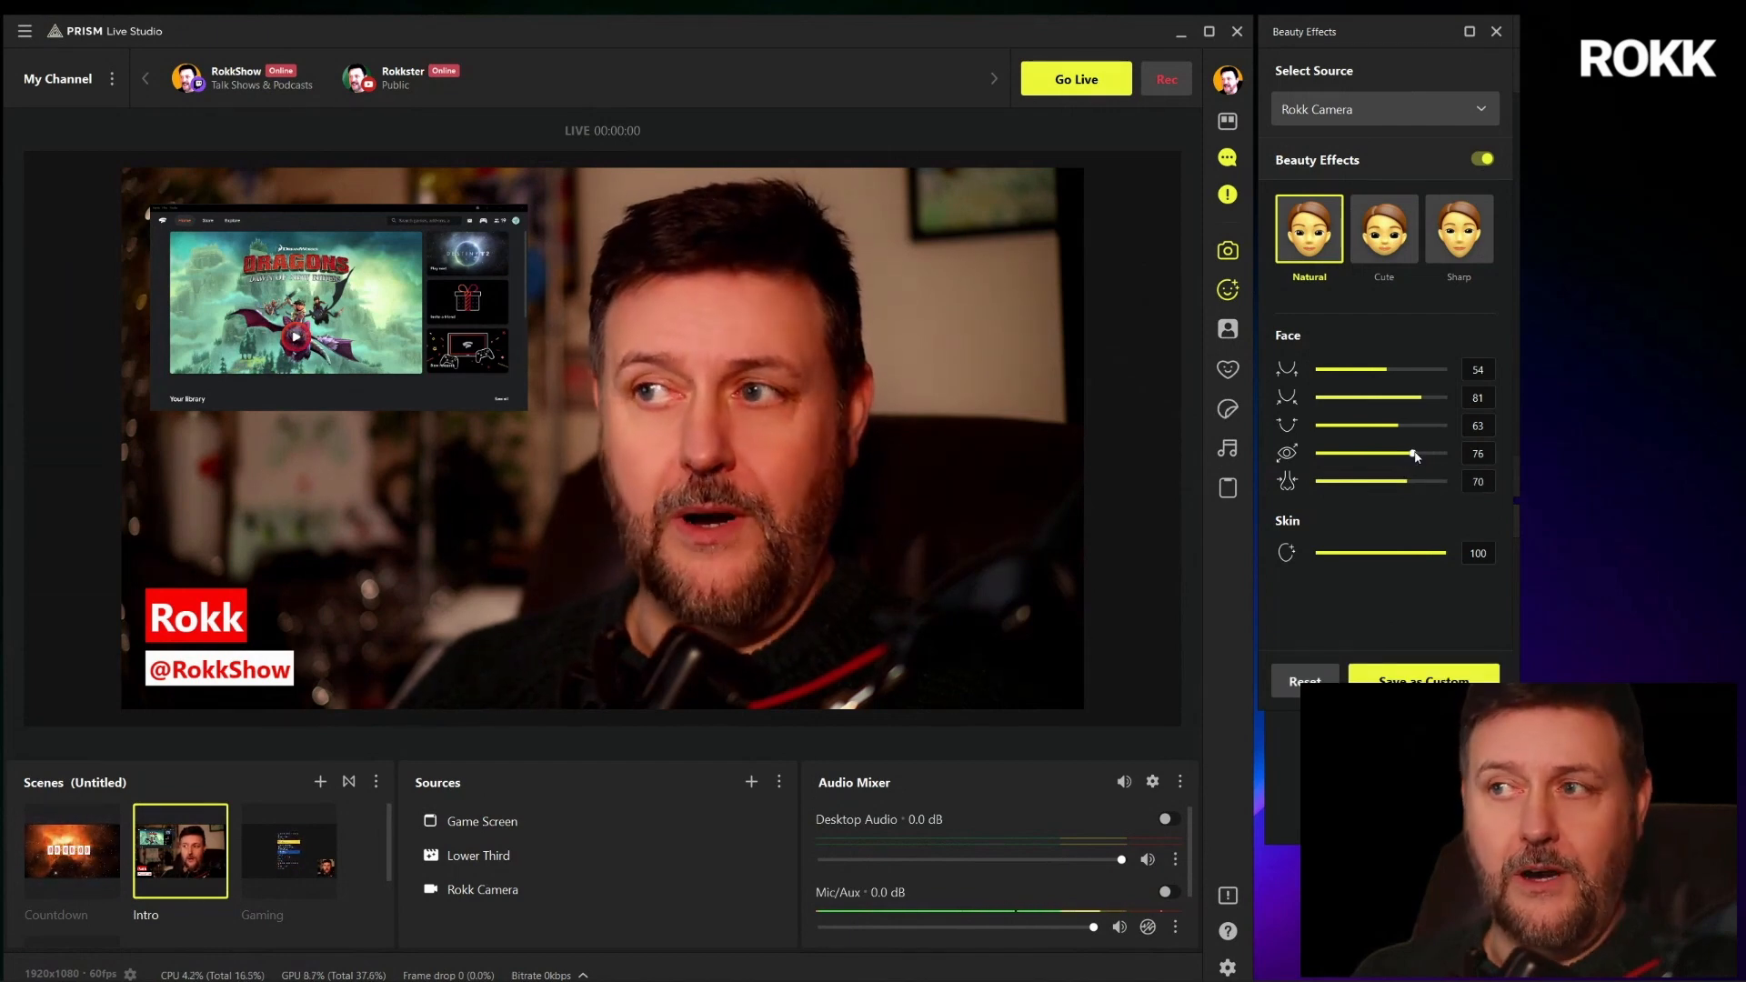
{"action": "left_click_drag", "start_coordinate": [1598, 470], "coordinate": [1064, 472]}
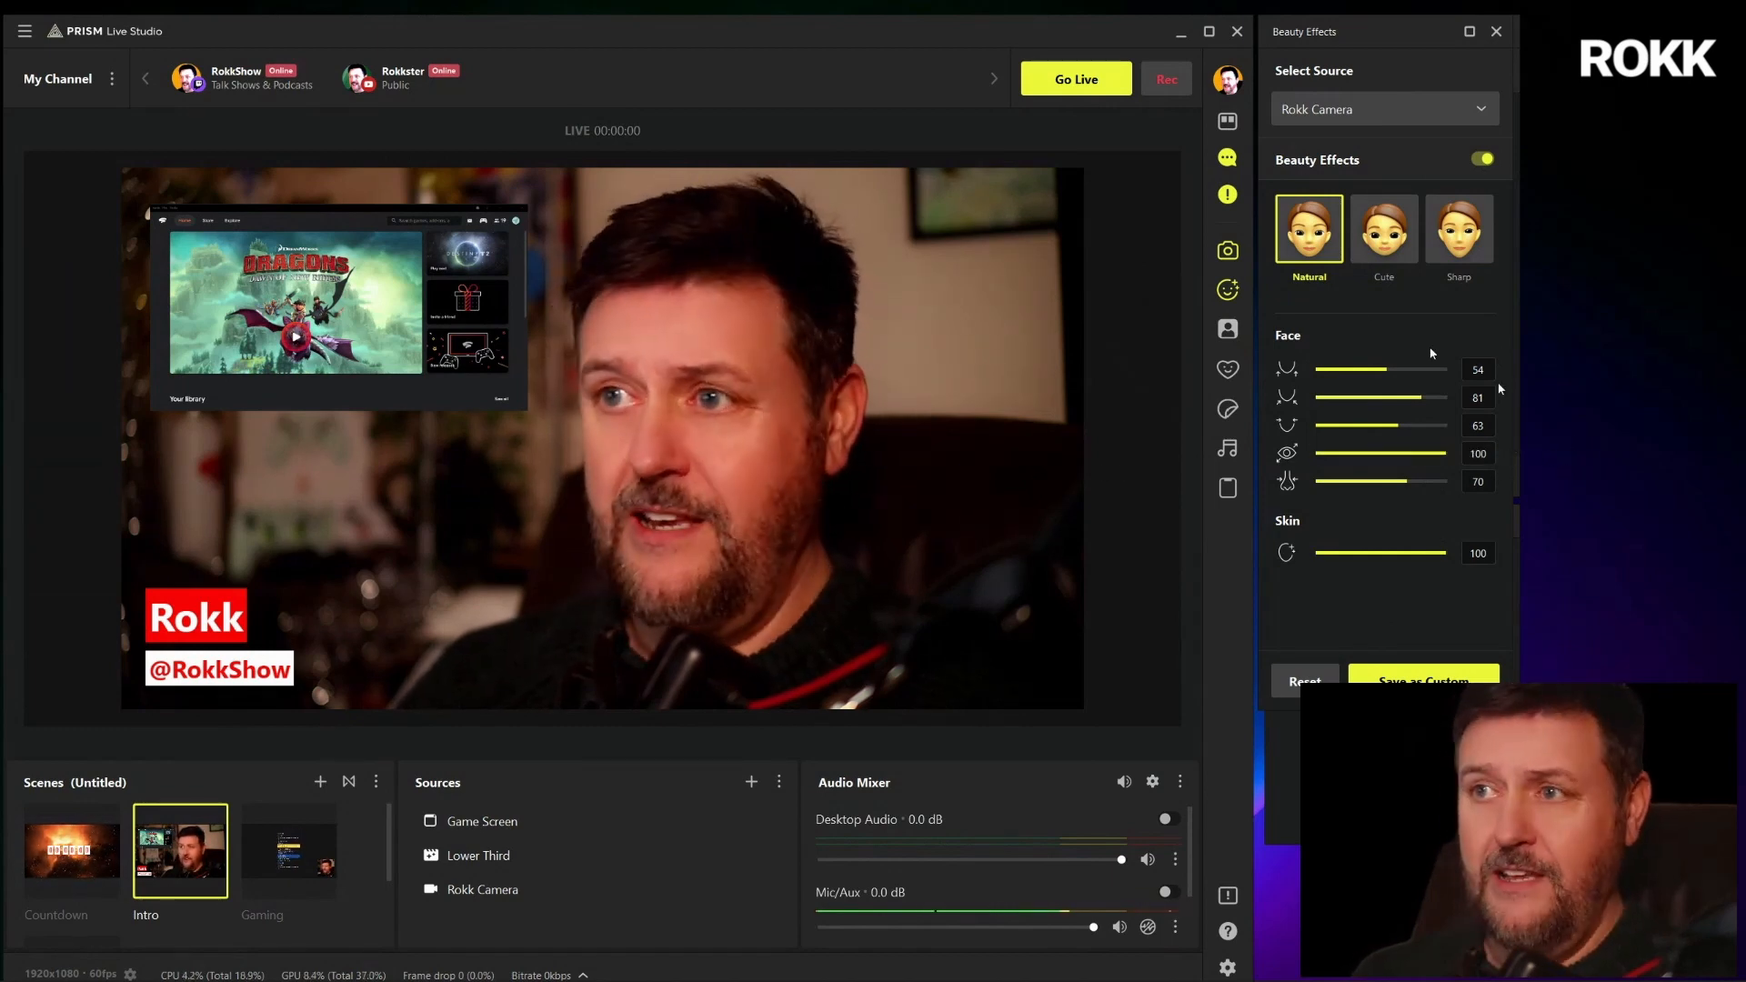
{"action": "left_click_drag", "start_coordinate": [1385, 370], "coordinate": [1388, 369]}
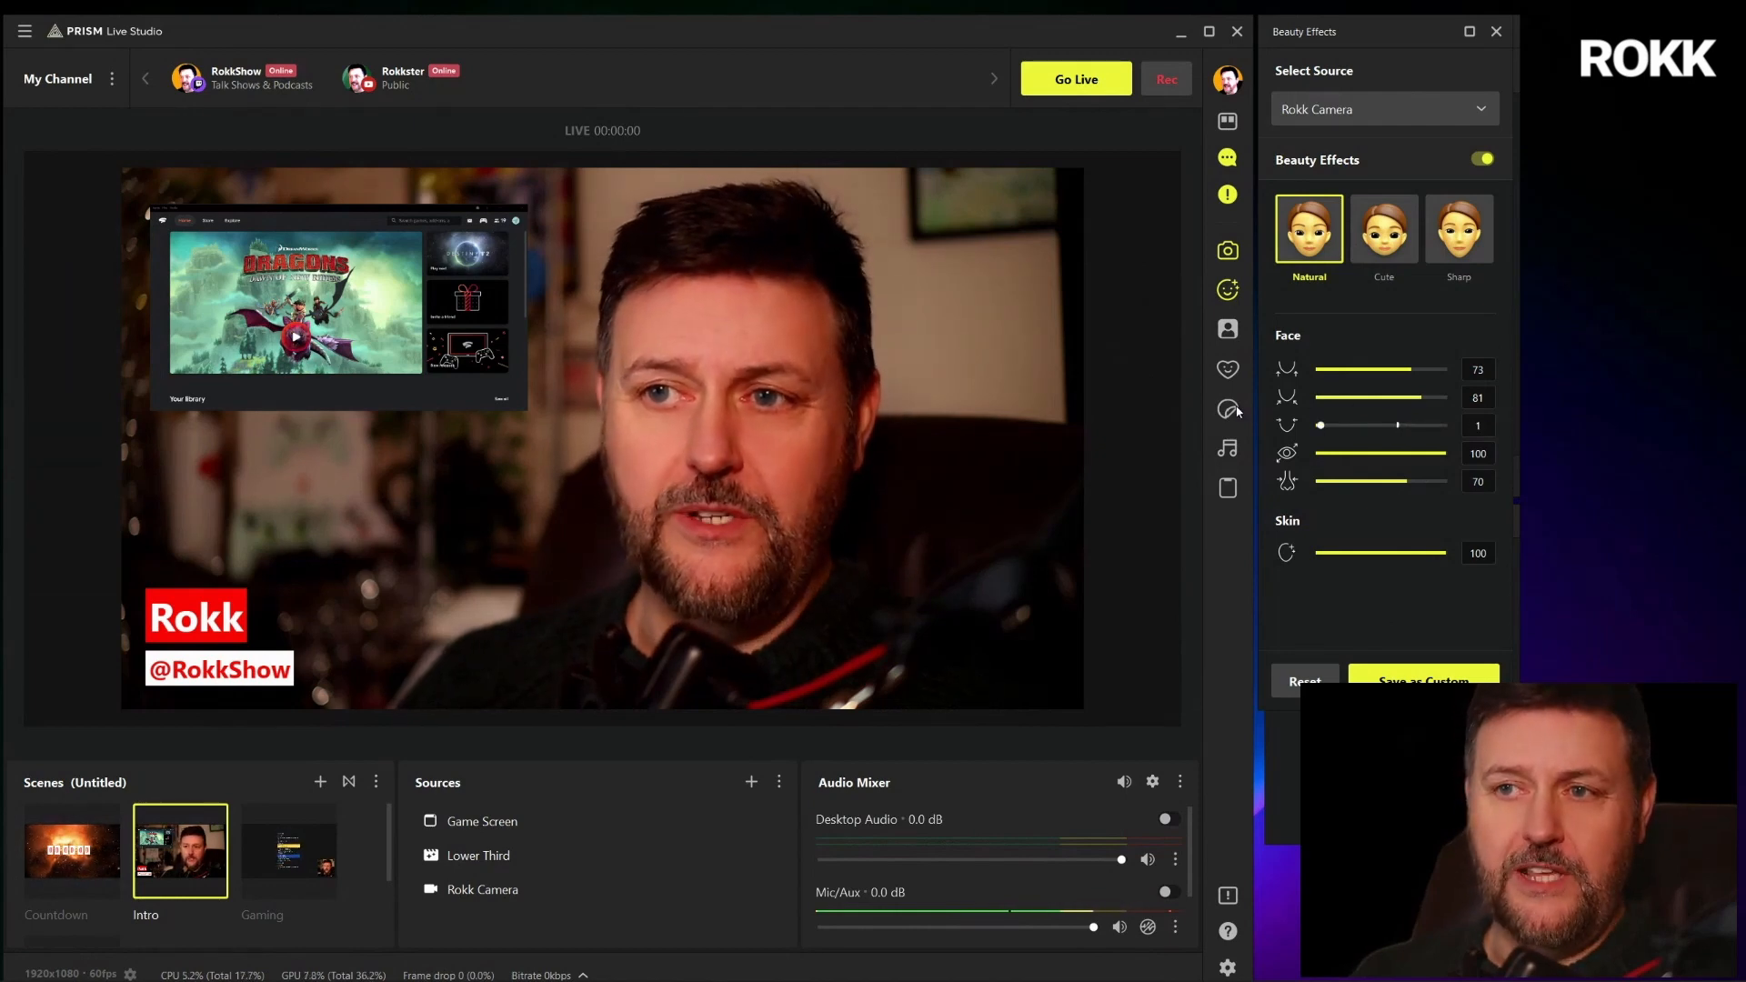
{"action": "left_click_drag", "start_coordinate": [1204, 417], "coordinate": [1650, 448]}
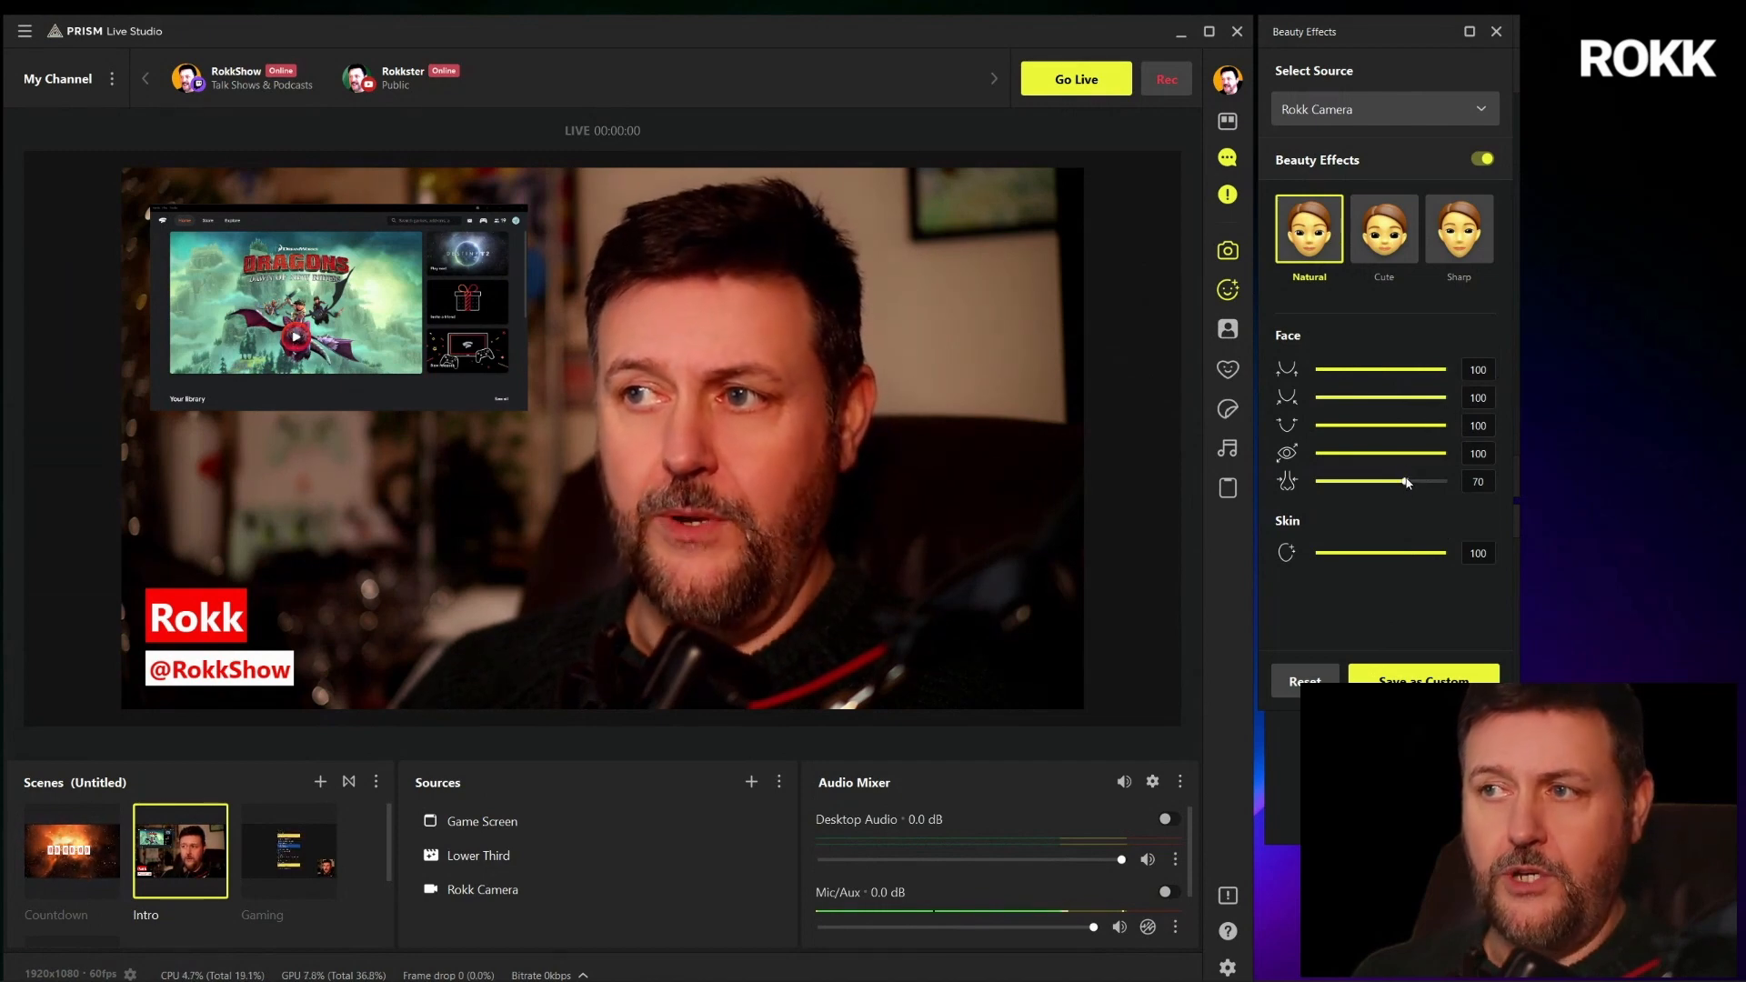
{"action": "left_click_drag", "start_coordinate": [1407, 481], "coordinate": [1525, 479]}
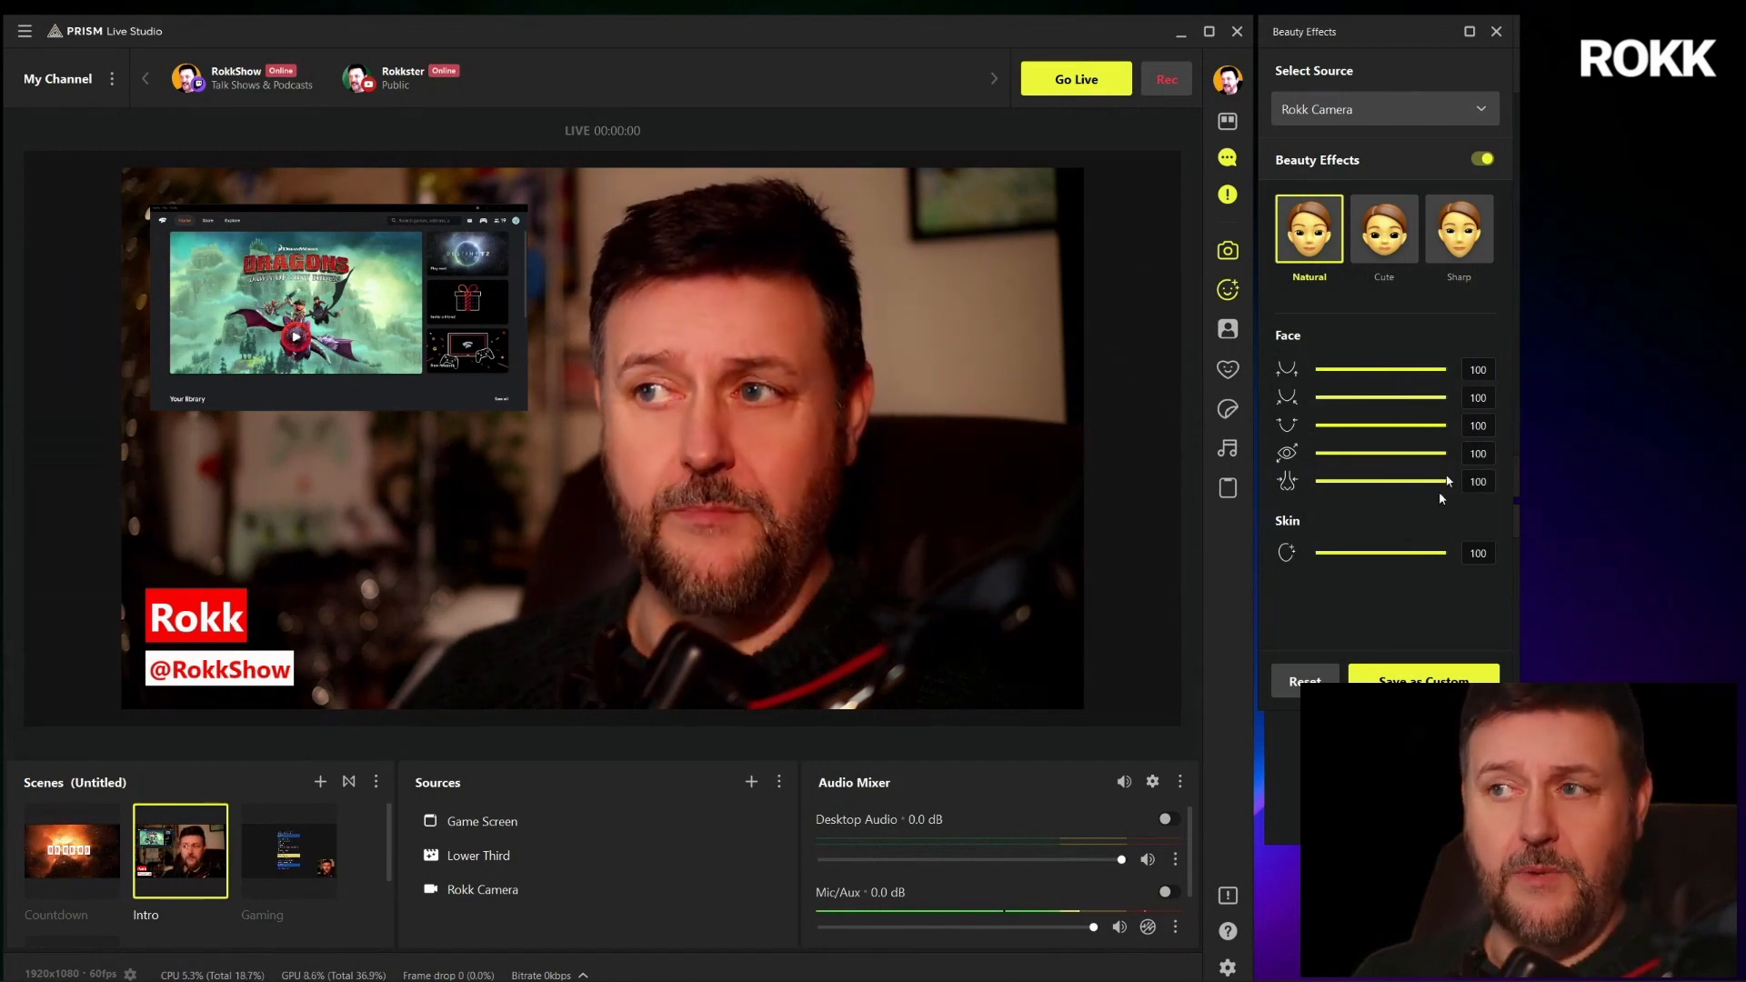
Compare Rokk Camera with and without Beauty Effects, leave the effects off and close the Beauty Effects window
{"action": "left_click", "coordinate": [1481, 161]}
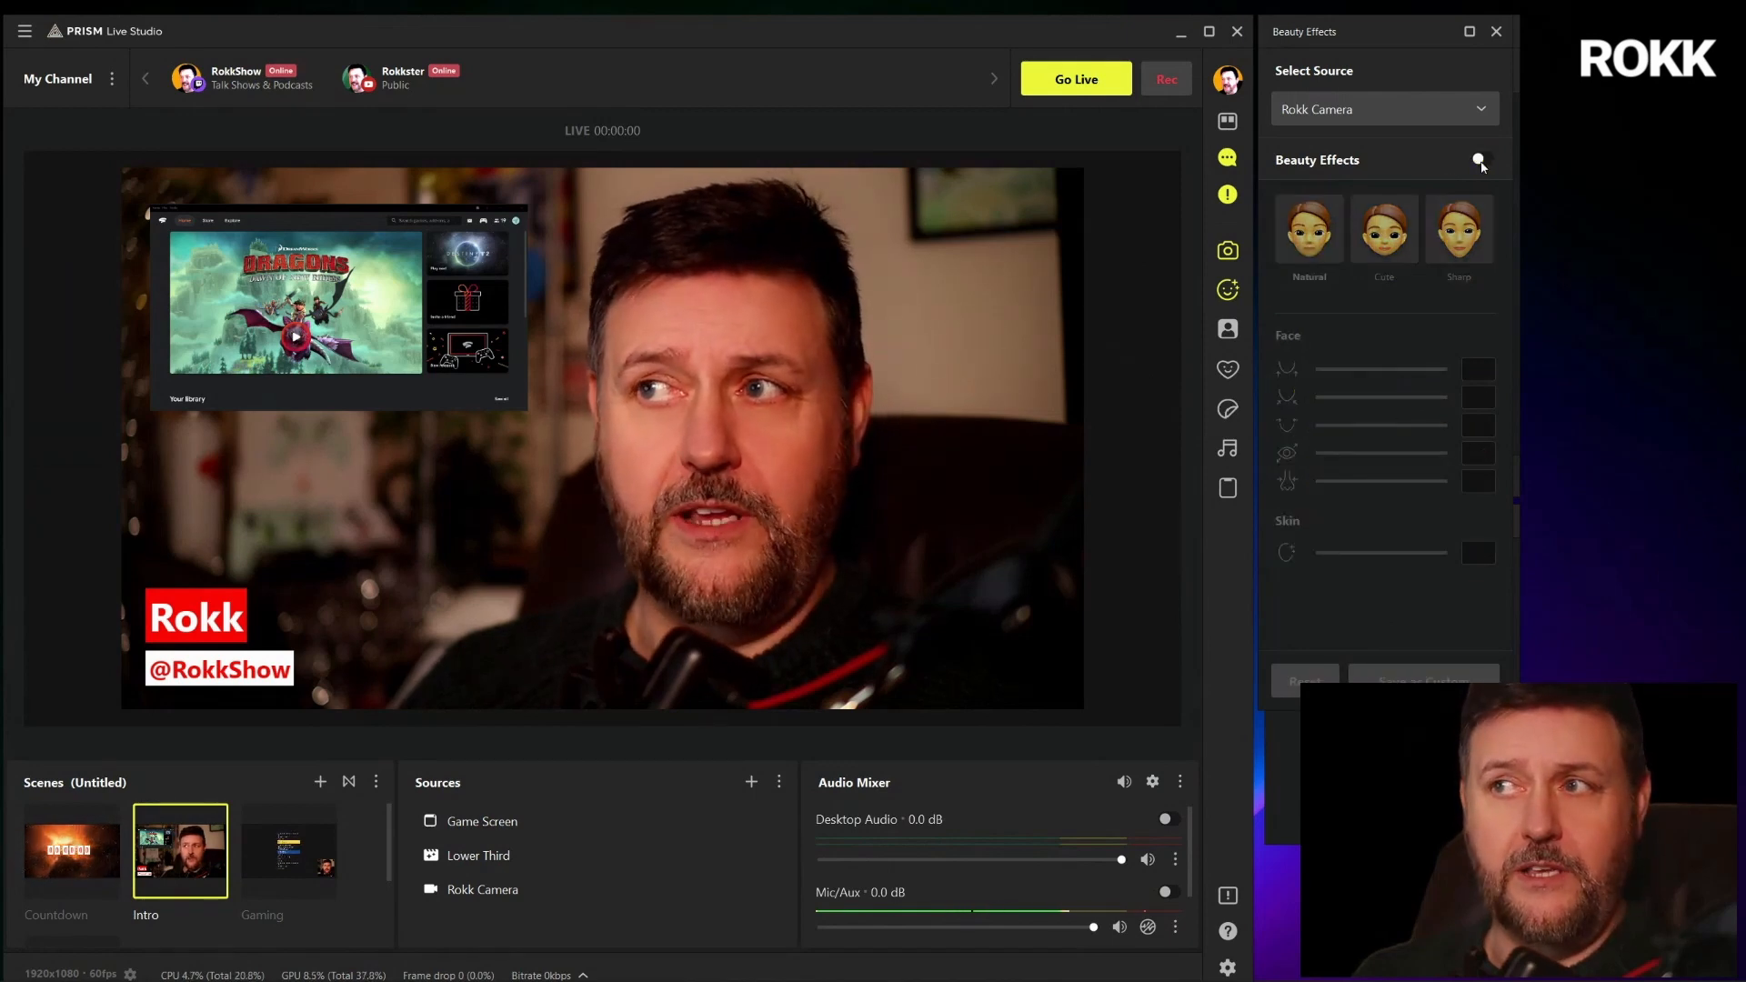
{"action": "left_click", "coordinate": [1481, 161]}
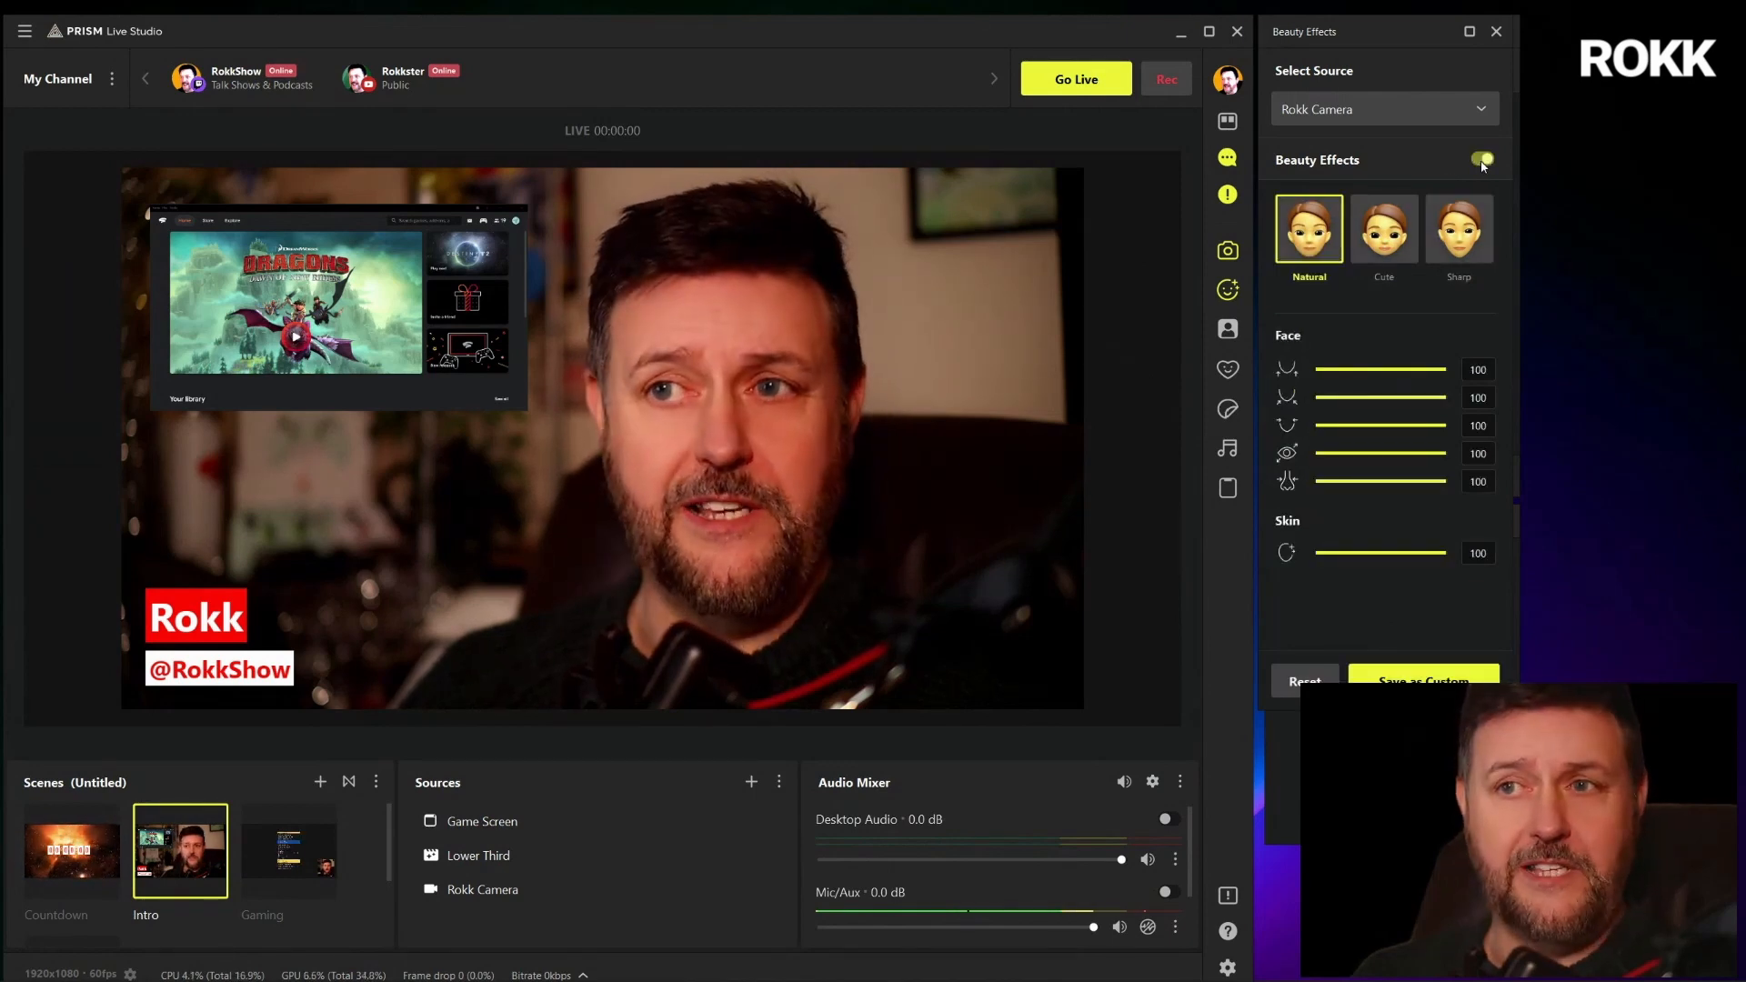
{"action": "left_click", "coordinate": [1481, 161]}
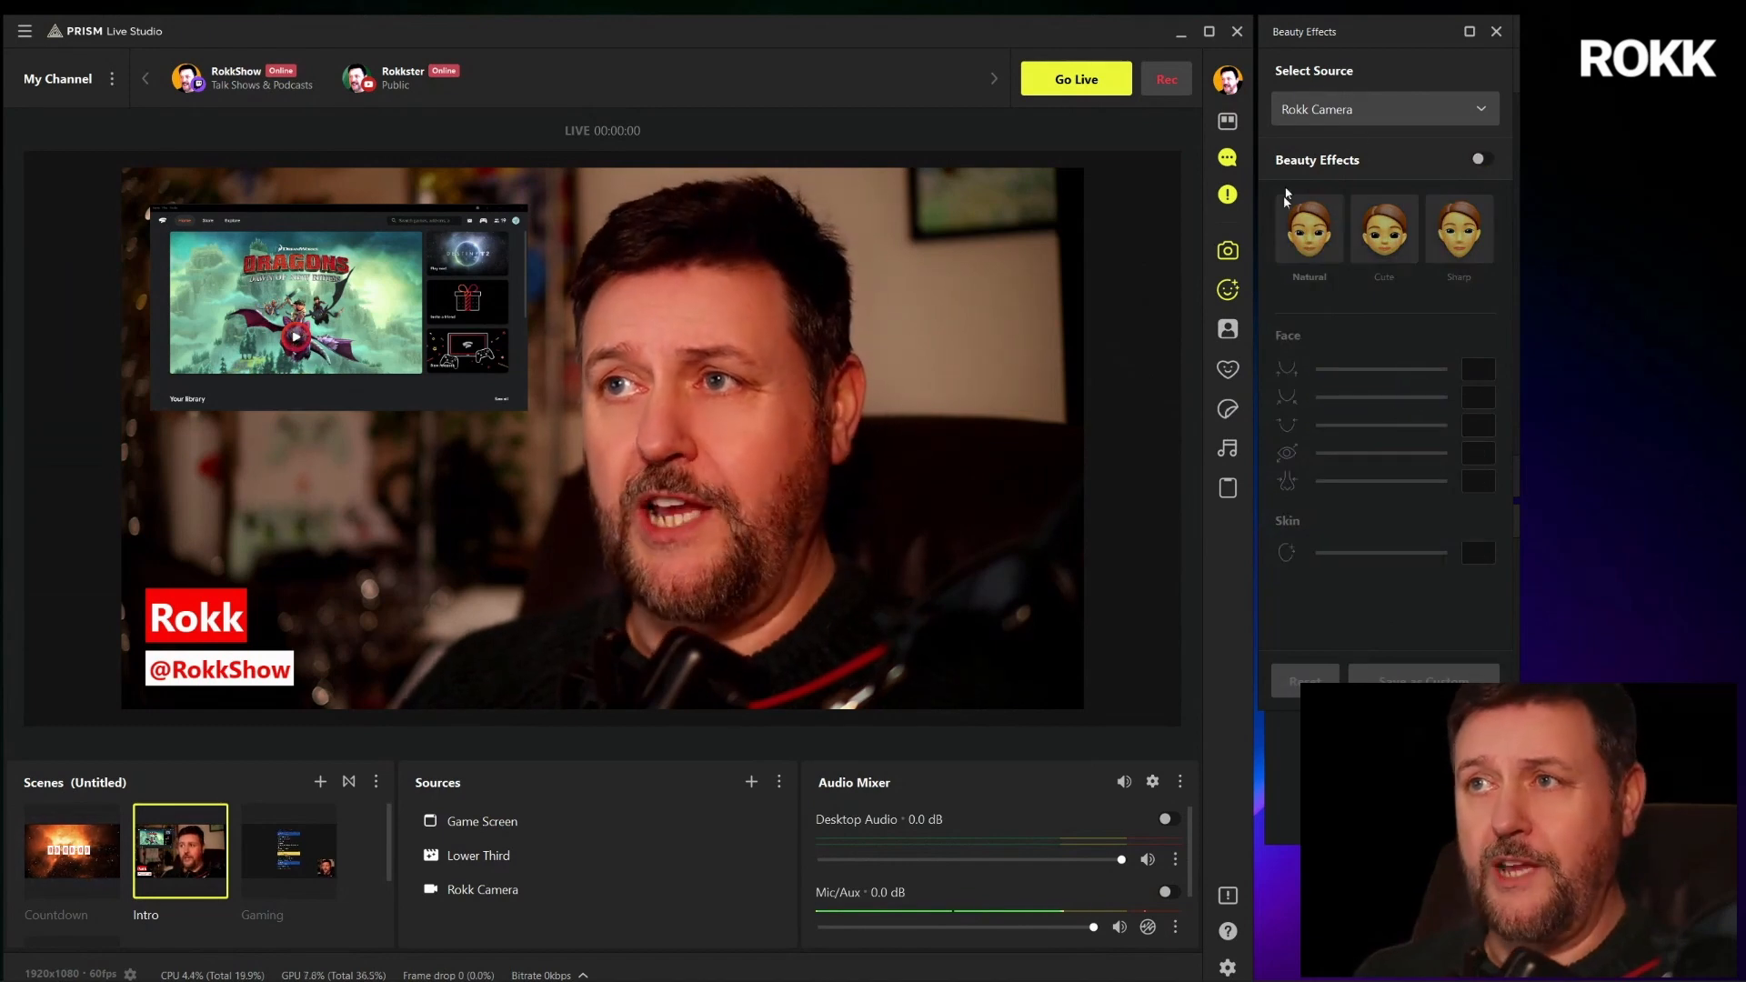
{"action": "left_click", "coordinate": [1228, 292]}
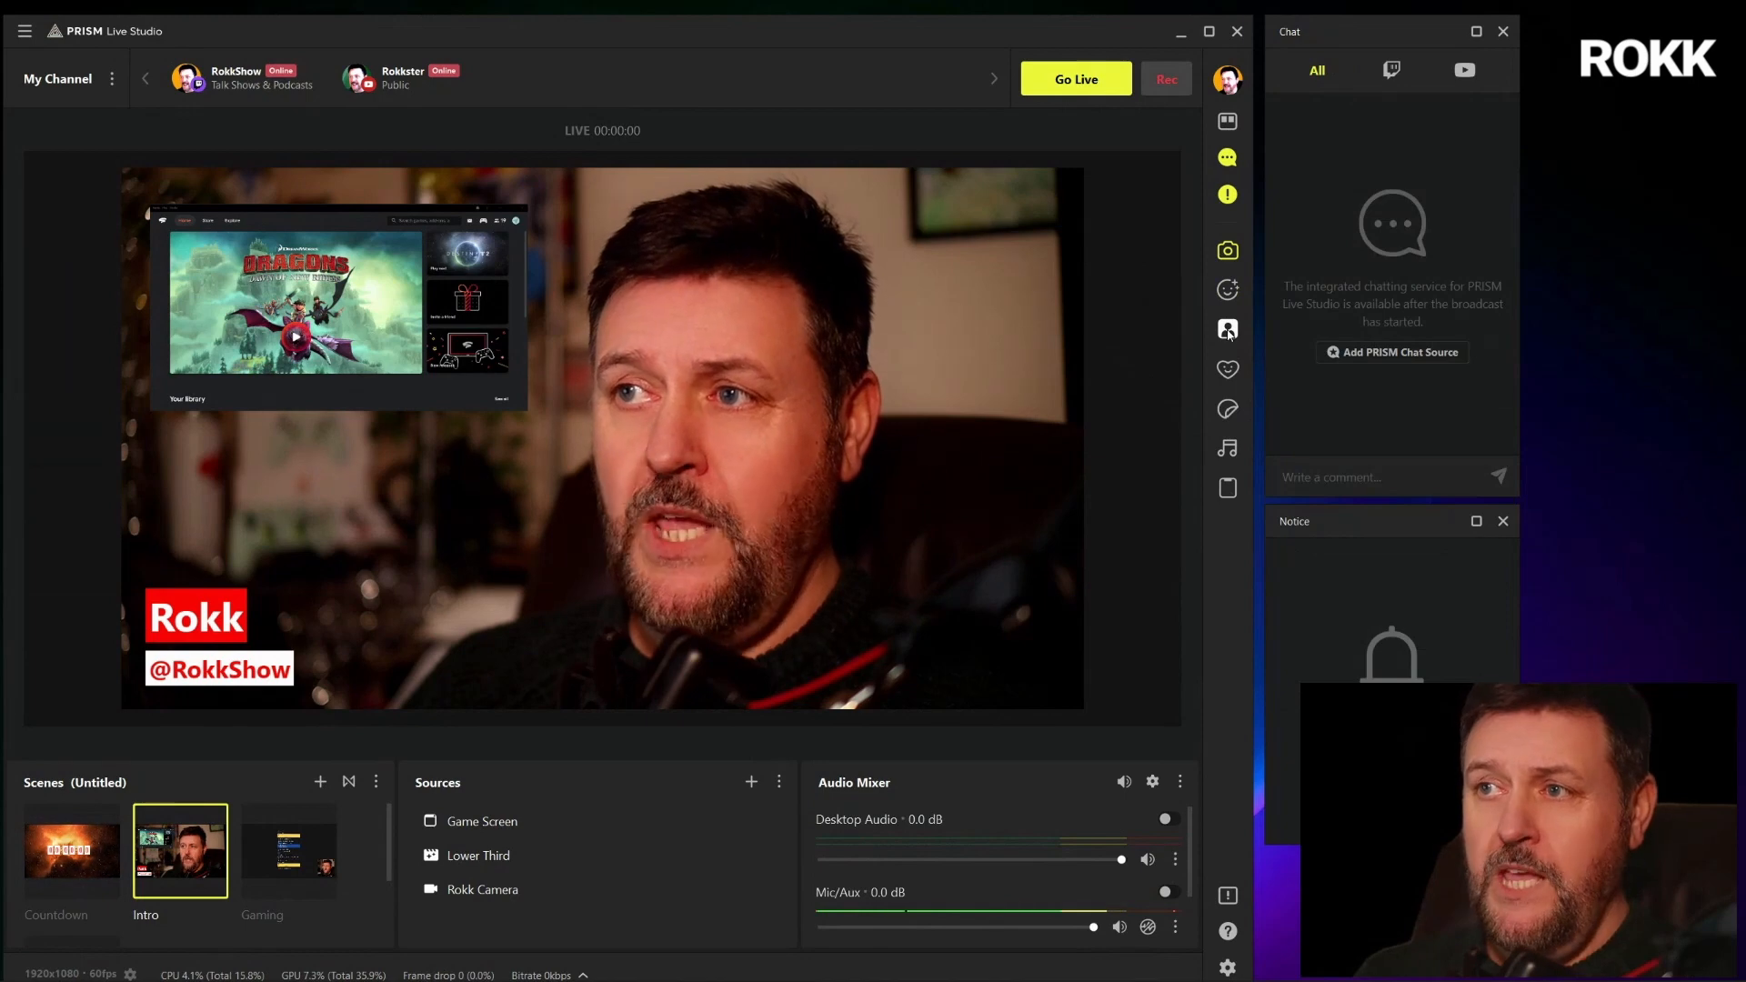
Open the Virtual Background window for Rokk Camera and move it to uncover more of the preview
{"action": "left_click", "coordinate": [1227, 330]}
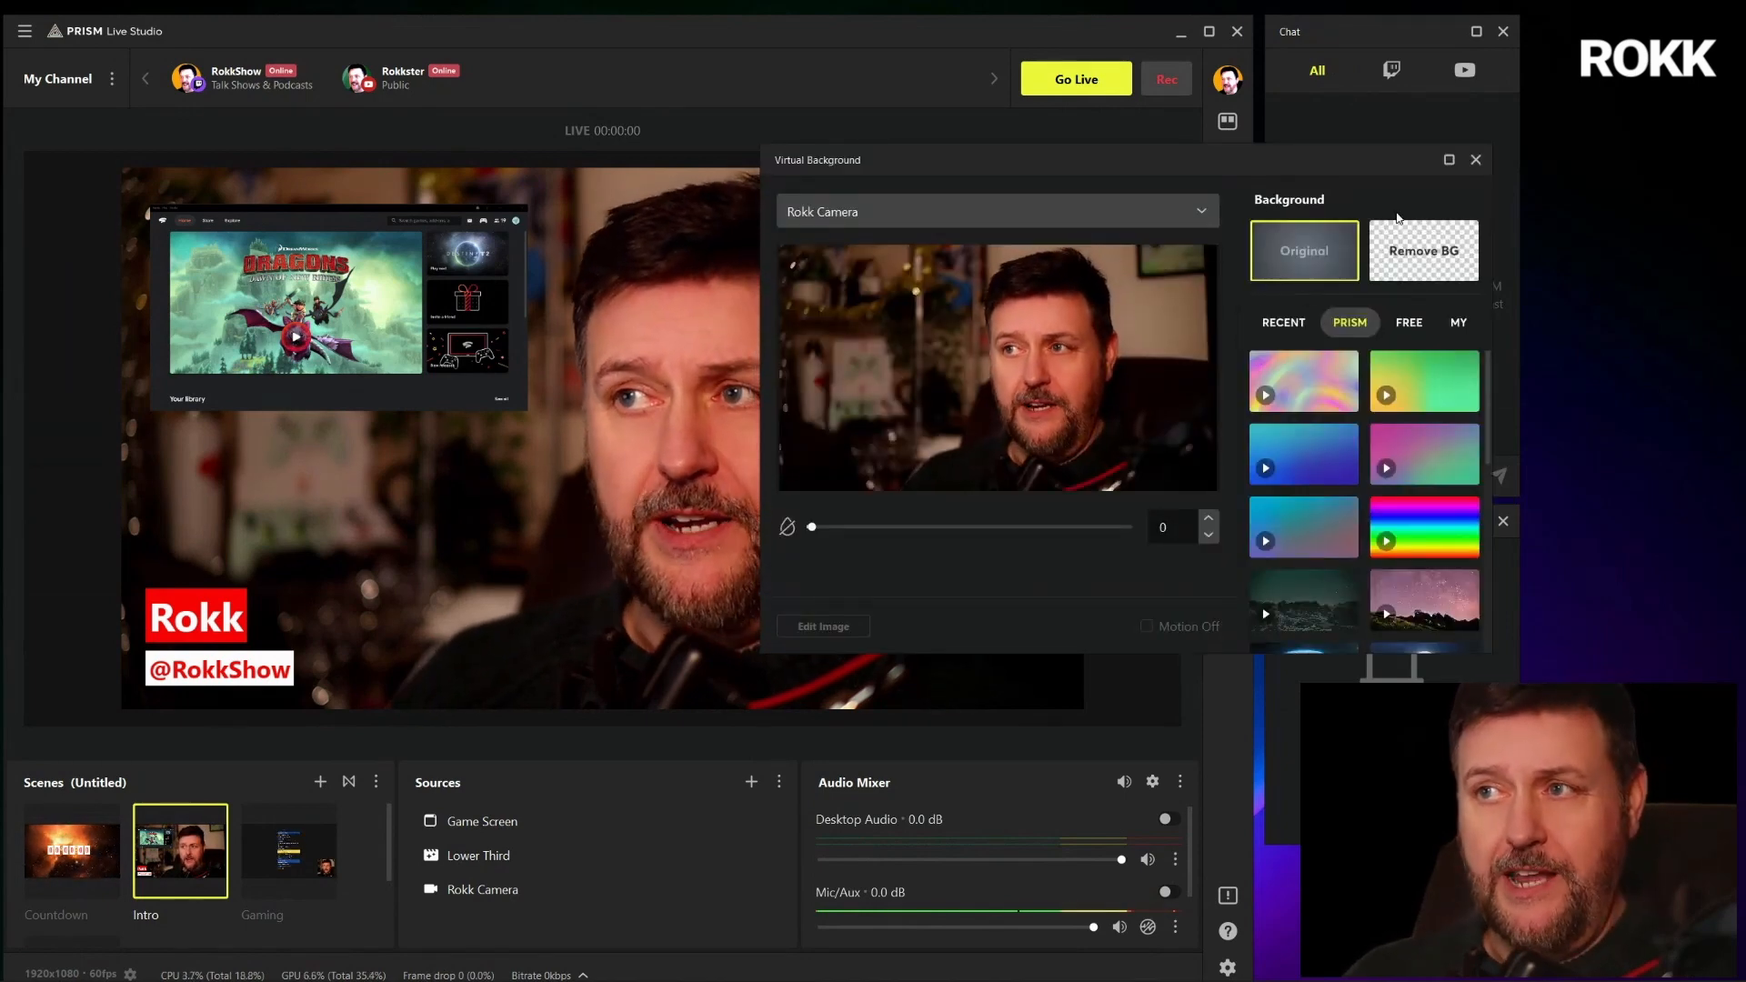
{"action": "left_click_drag", "start_coordinate": [817, 542], "coordinate": [1068, 543]}
{"action": "left_click", "coordinate": [787, 526]}
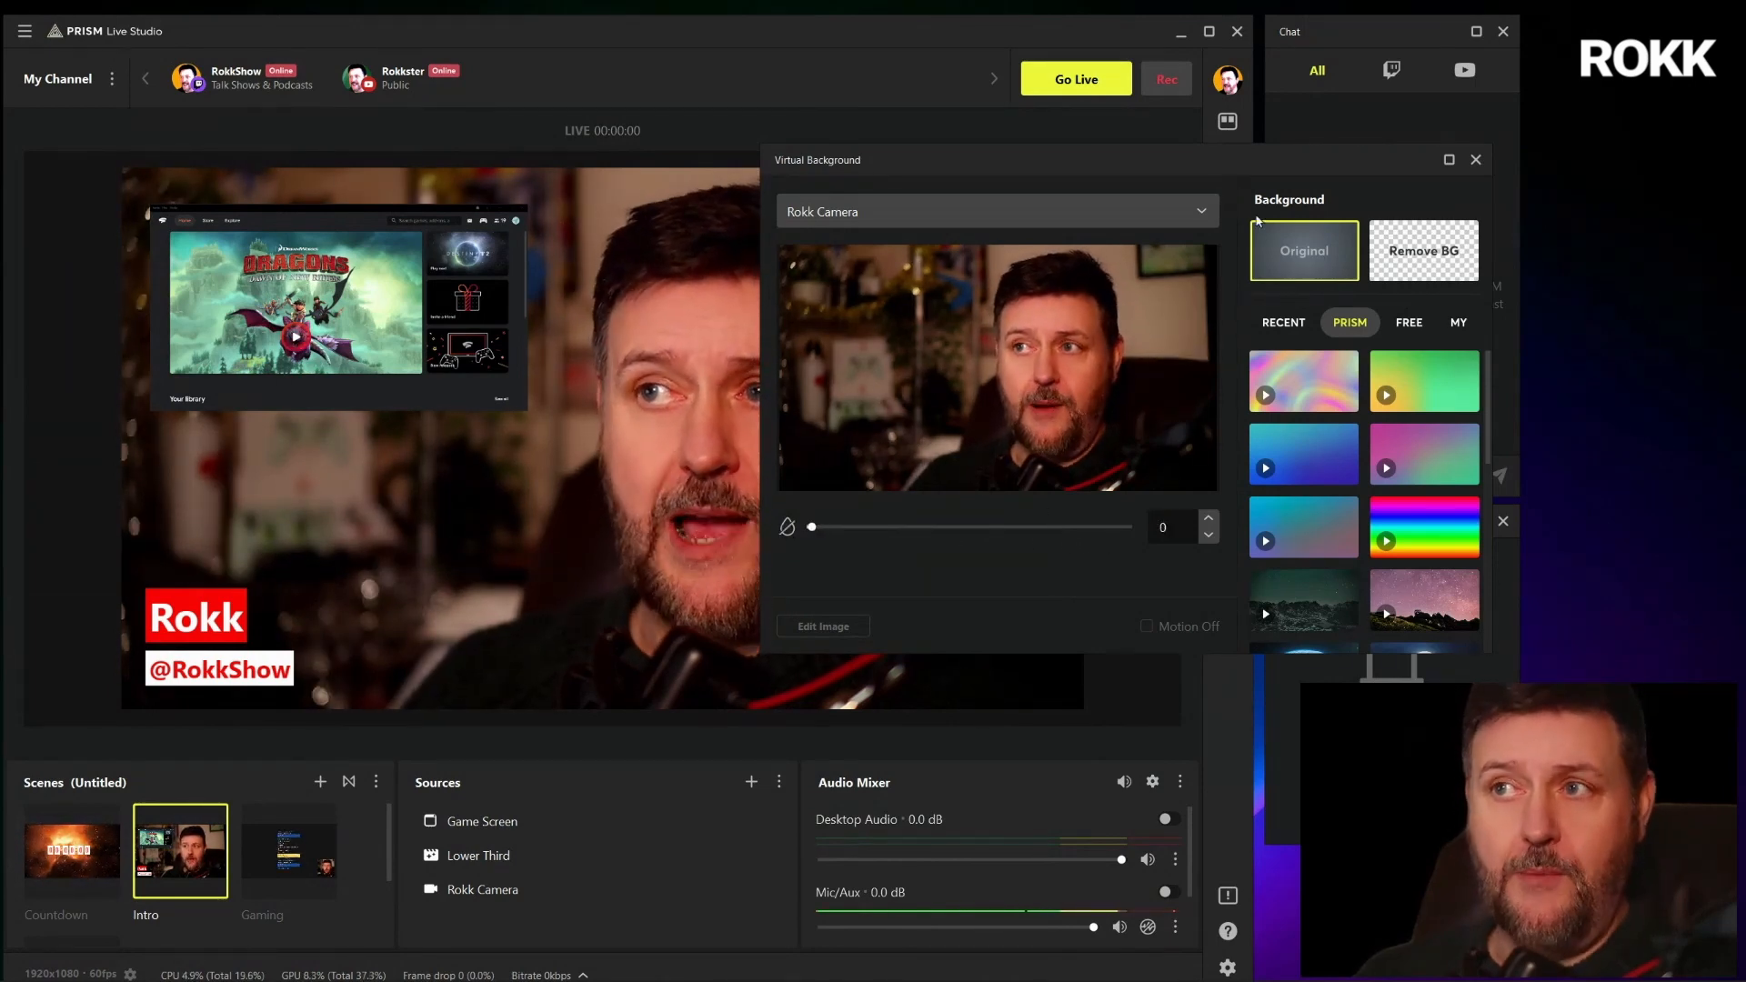
{"action": "left_click_drag", "start_coordinate": [1205, 163], "coordinate": [1399, 469]}
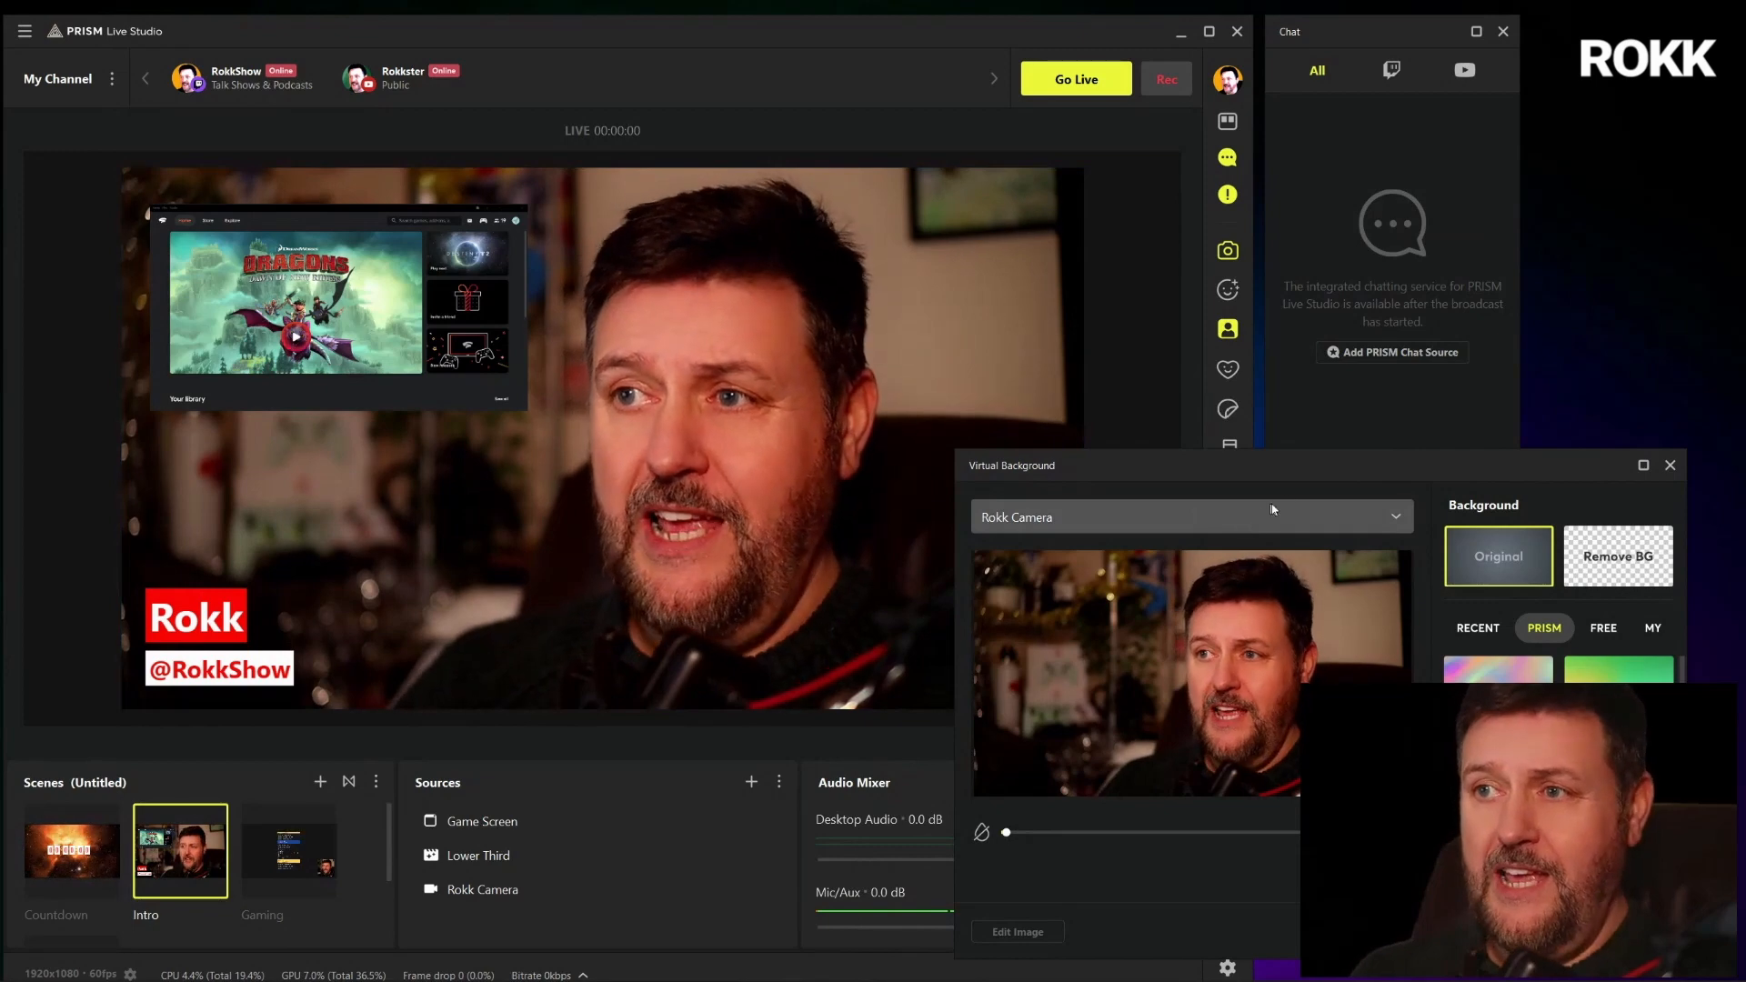
{"action": "left_click_drag", "start_coordinate": [1312, 462], "coordinate": [1232, 180]}
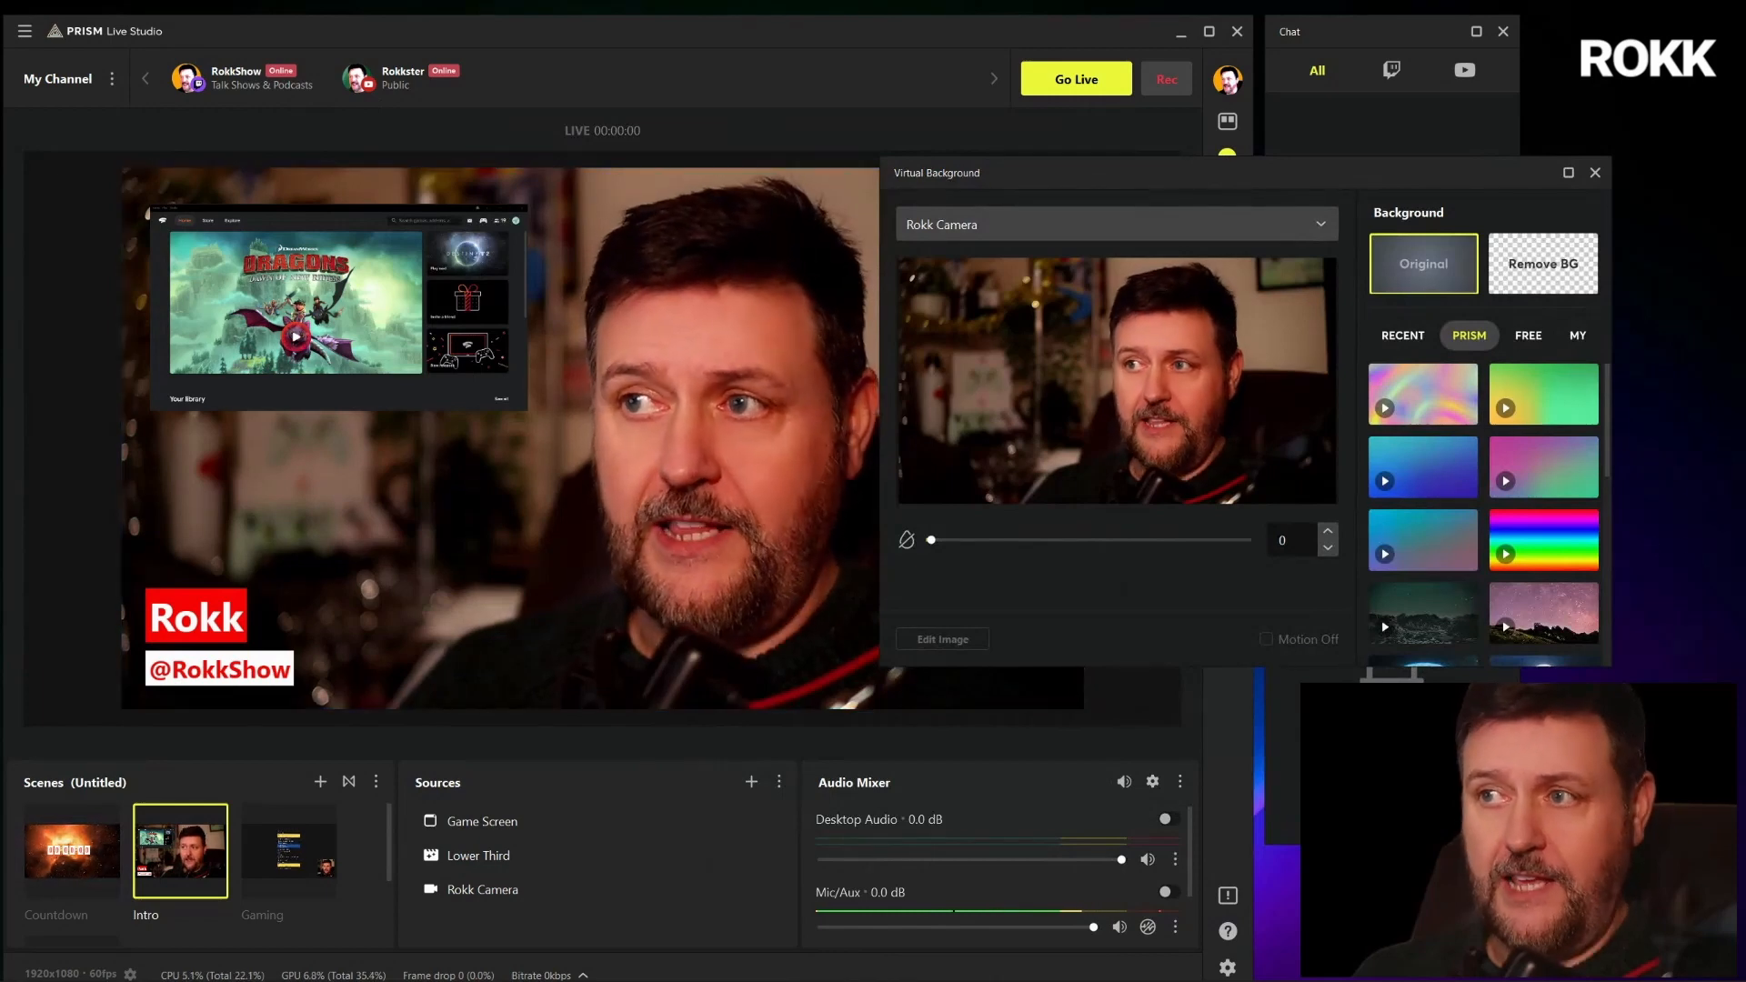
Try the pink-and-blue gradient, Remove BG and the orange nebula as backgrounds for Rokk Camera
{"action": "left_click", "coordinate": [1545, 480]}
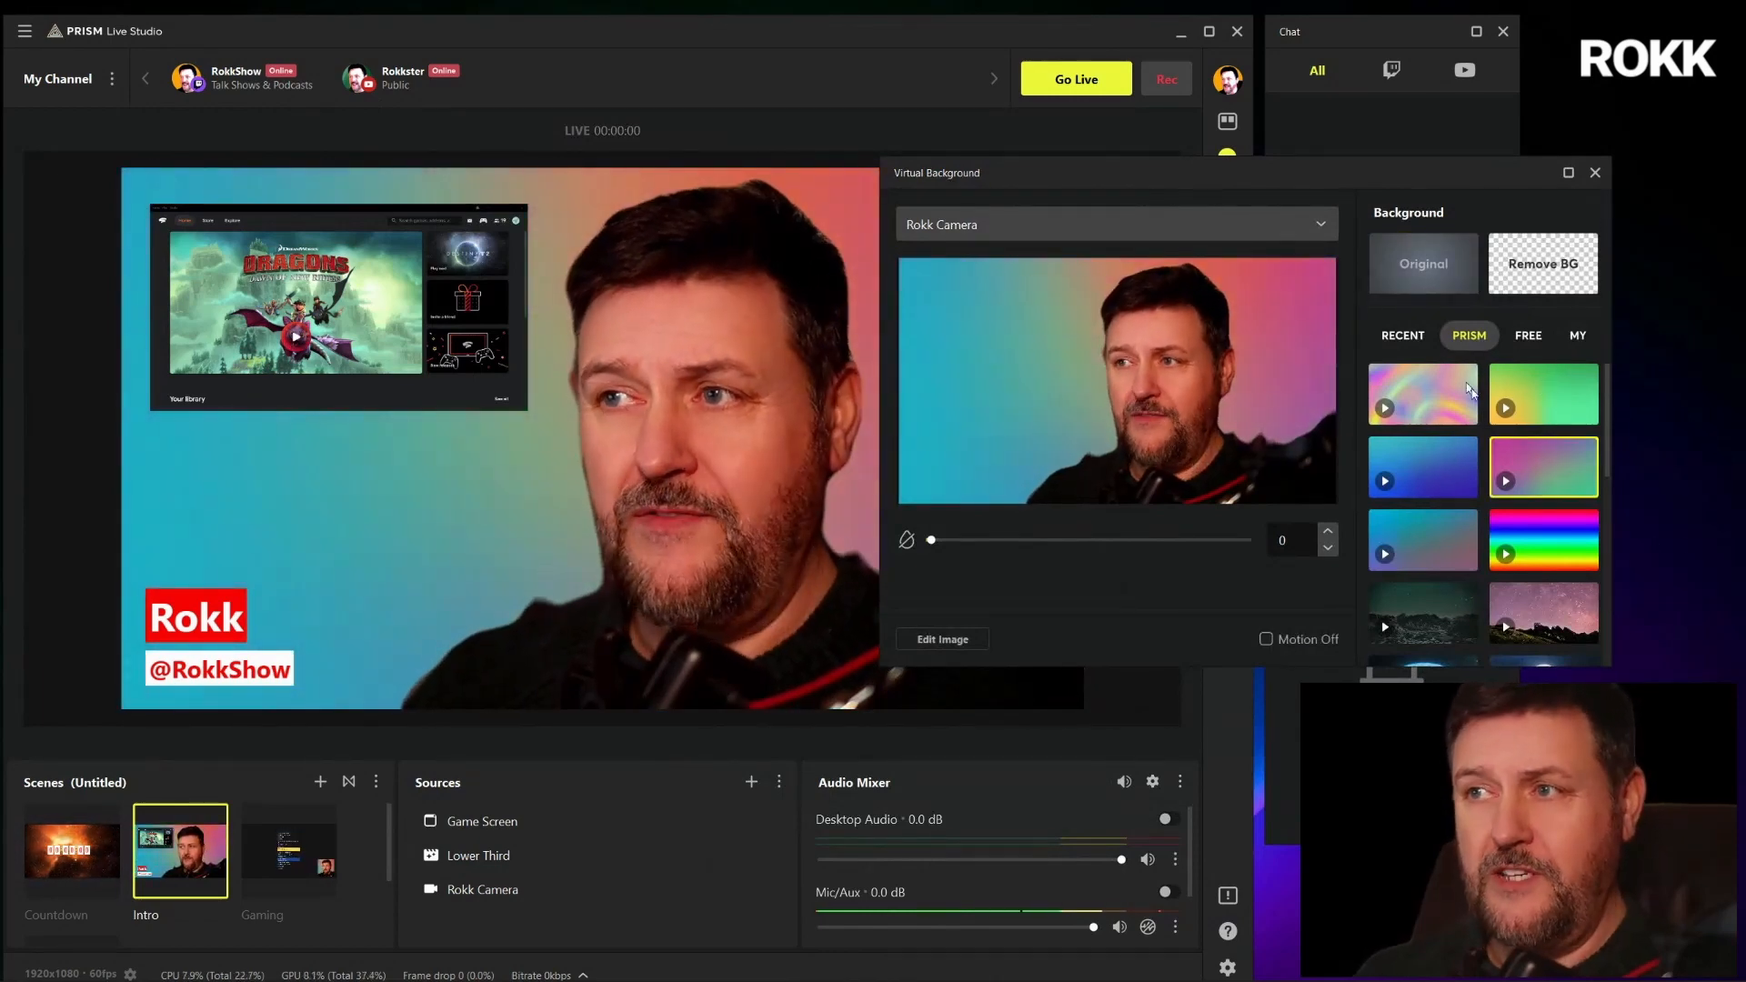
{"action": "left_click", "coordinate": [1539, 264]}
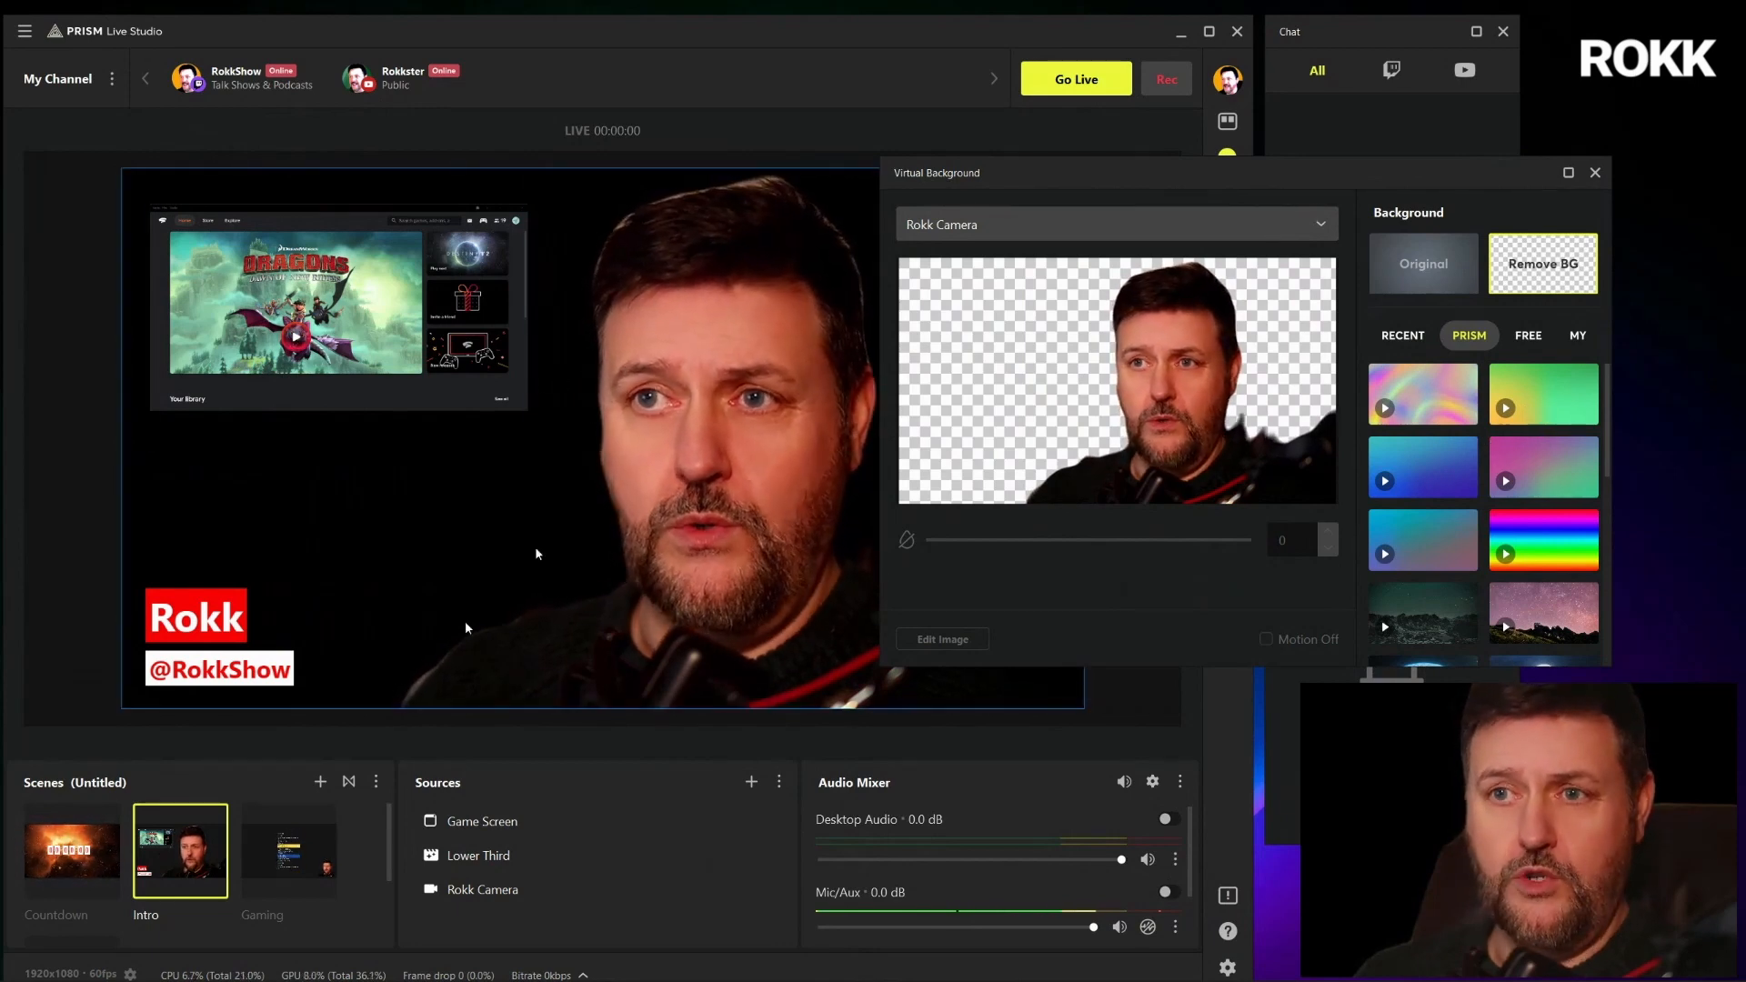
{"action": "left_click", "coordinate": [1544, 613]}
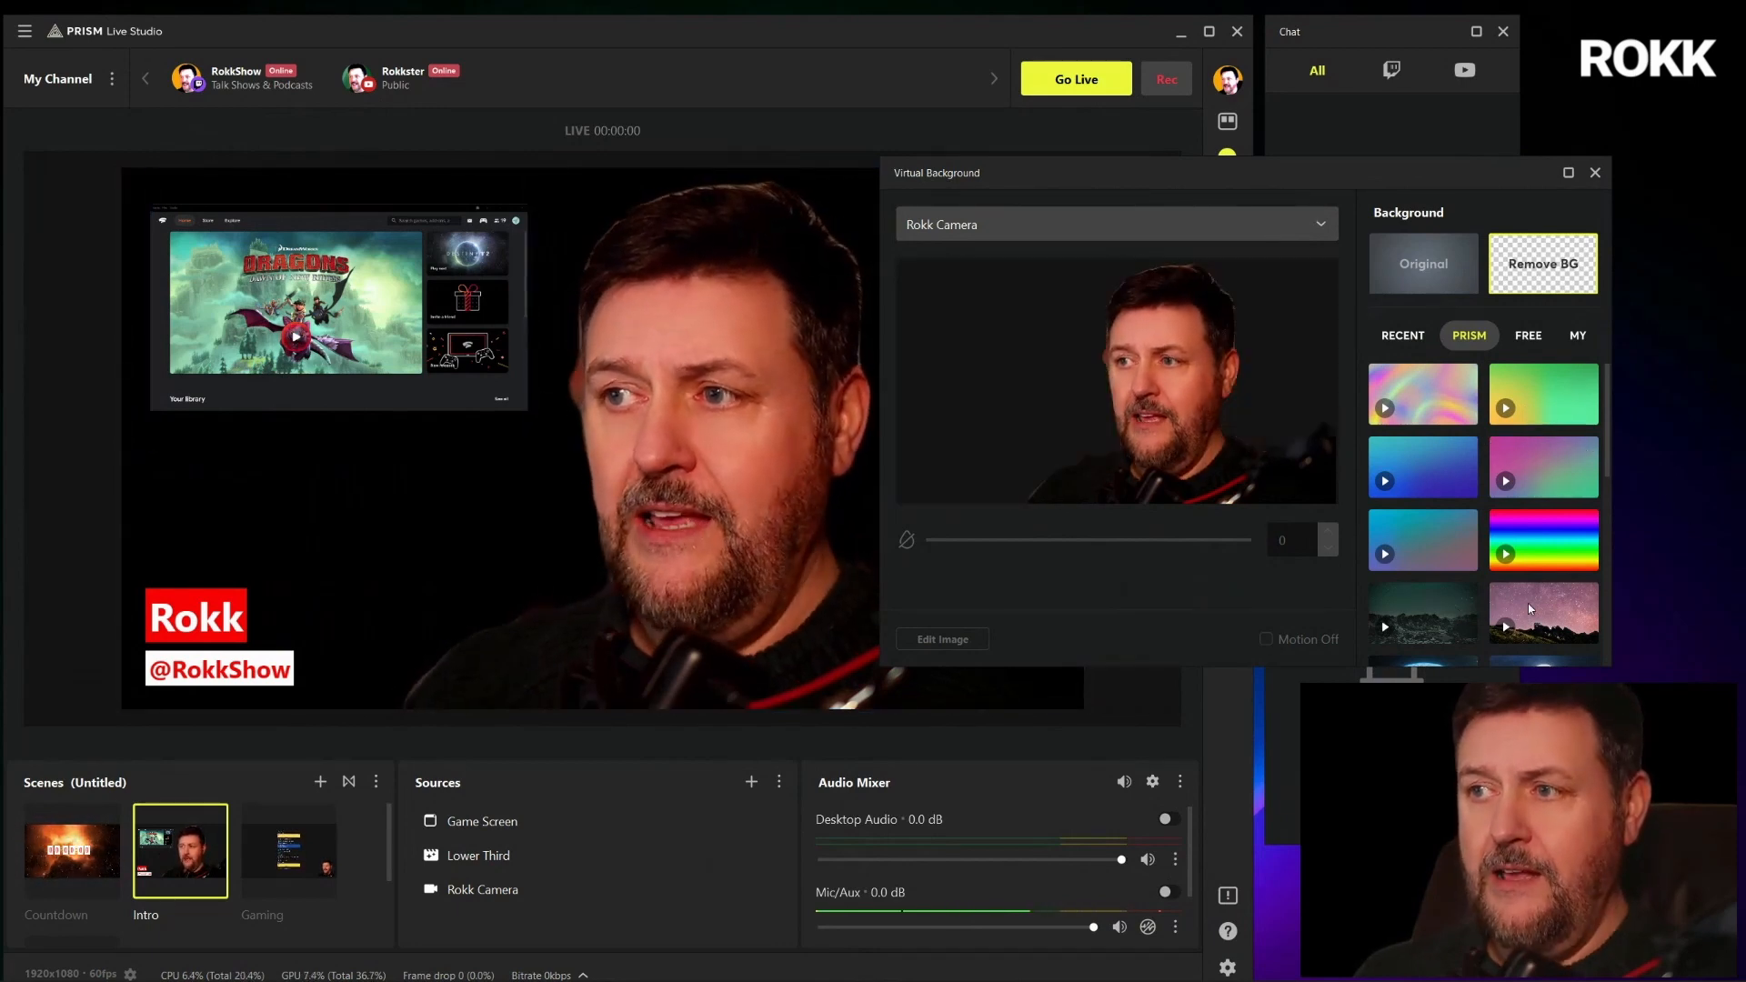
{"action": "scroll", "coordinate": [1491, 546], "scroll_direction": "down", "scroll_amount": 1}
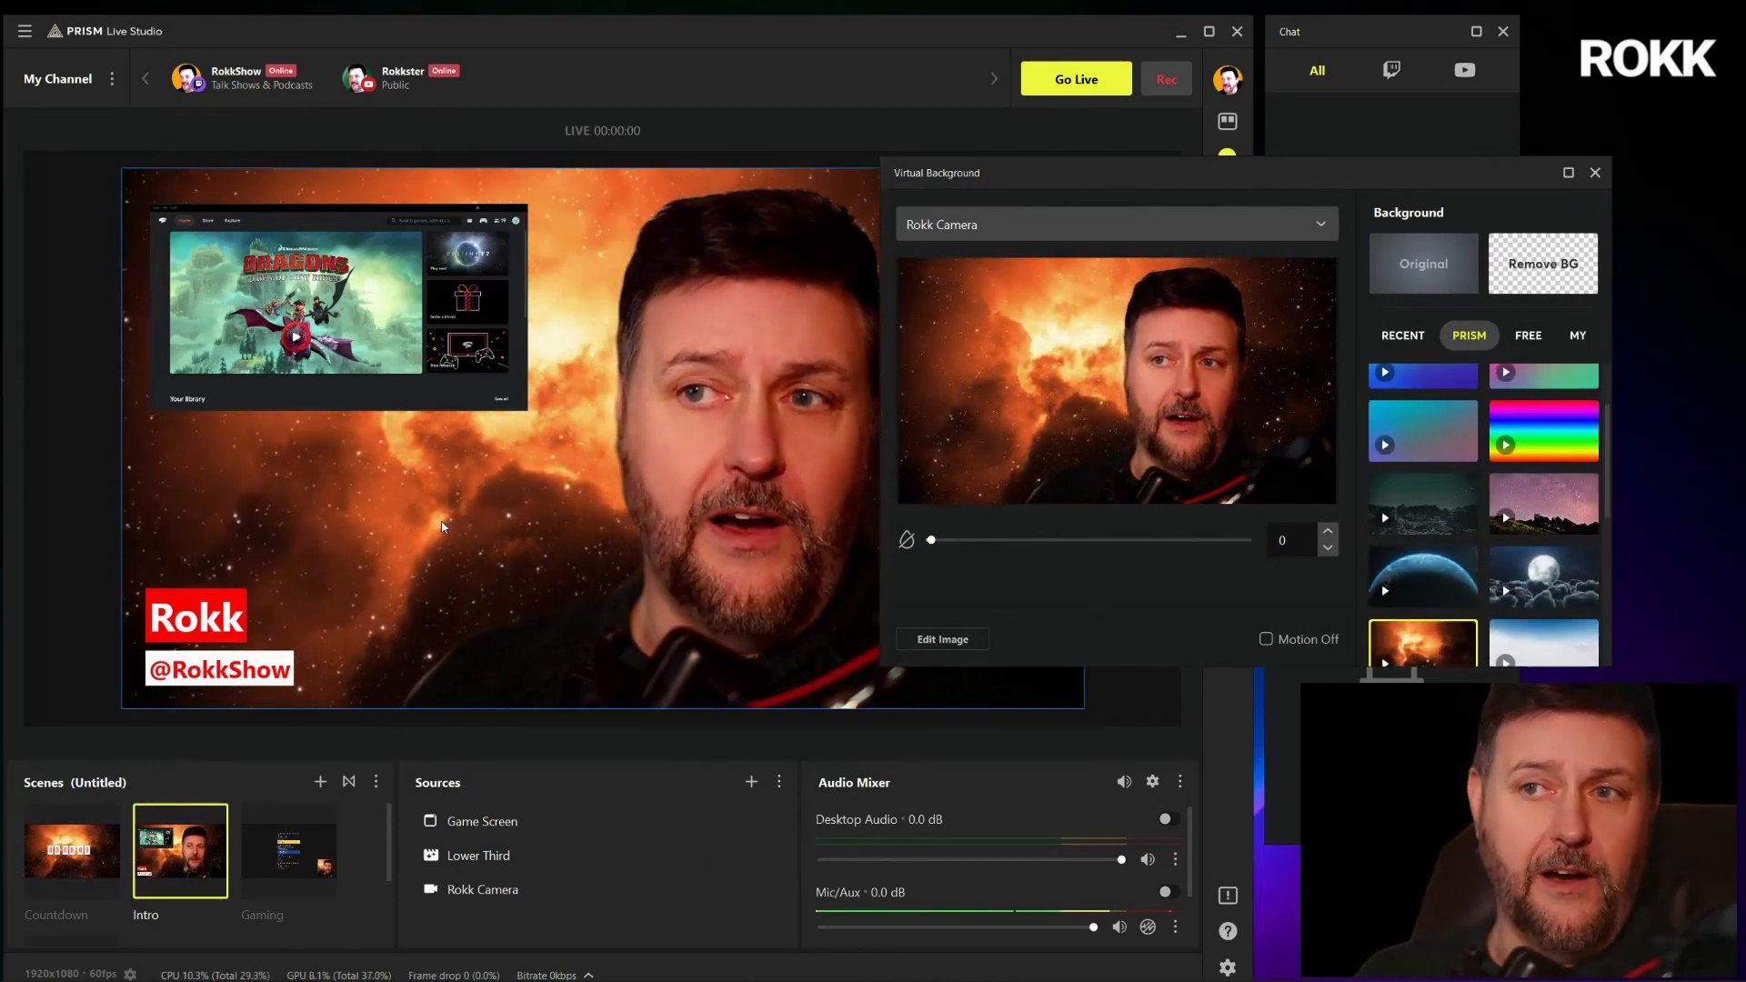
Apply the moonlit clouds background to Rokk Camera with blur at 100 and motion on, and close the Virtual Background window
{"action": "left_click", "coordinate": [1423, 576]}
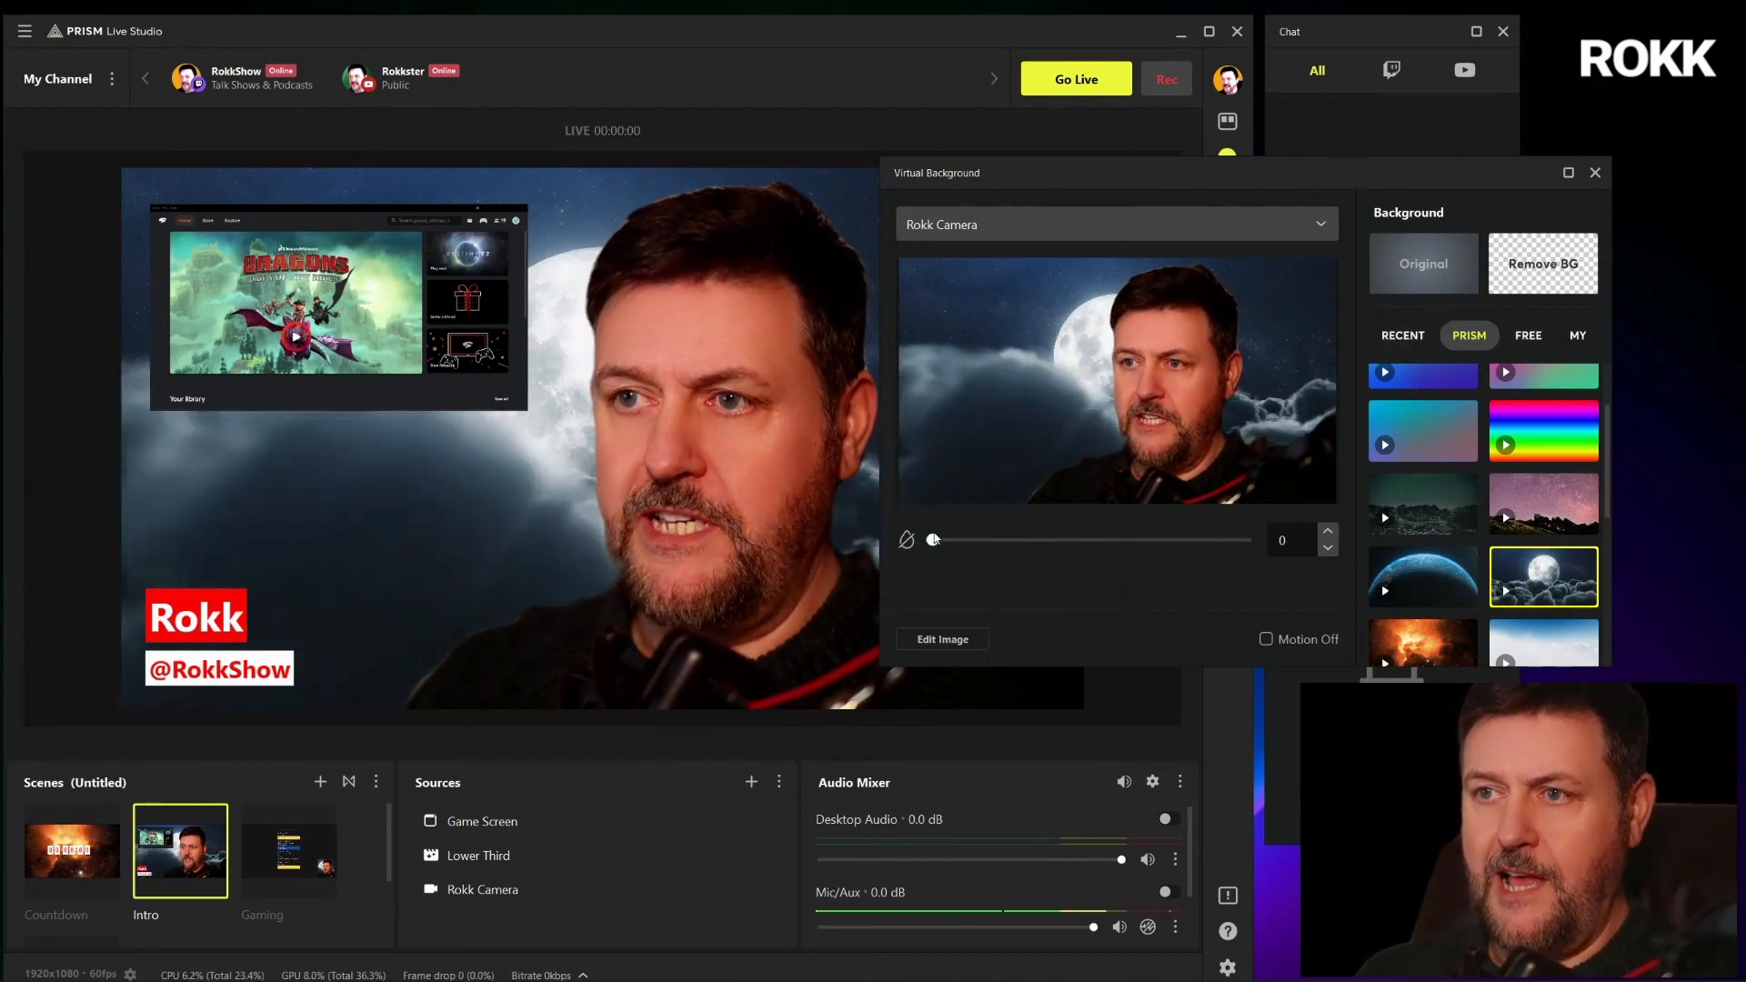
{"action": "left_click_drag", "start_coordinate": [930, 540], "coordinate": [1346, 540]}
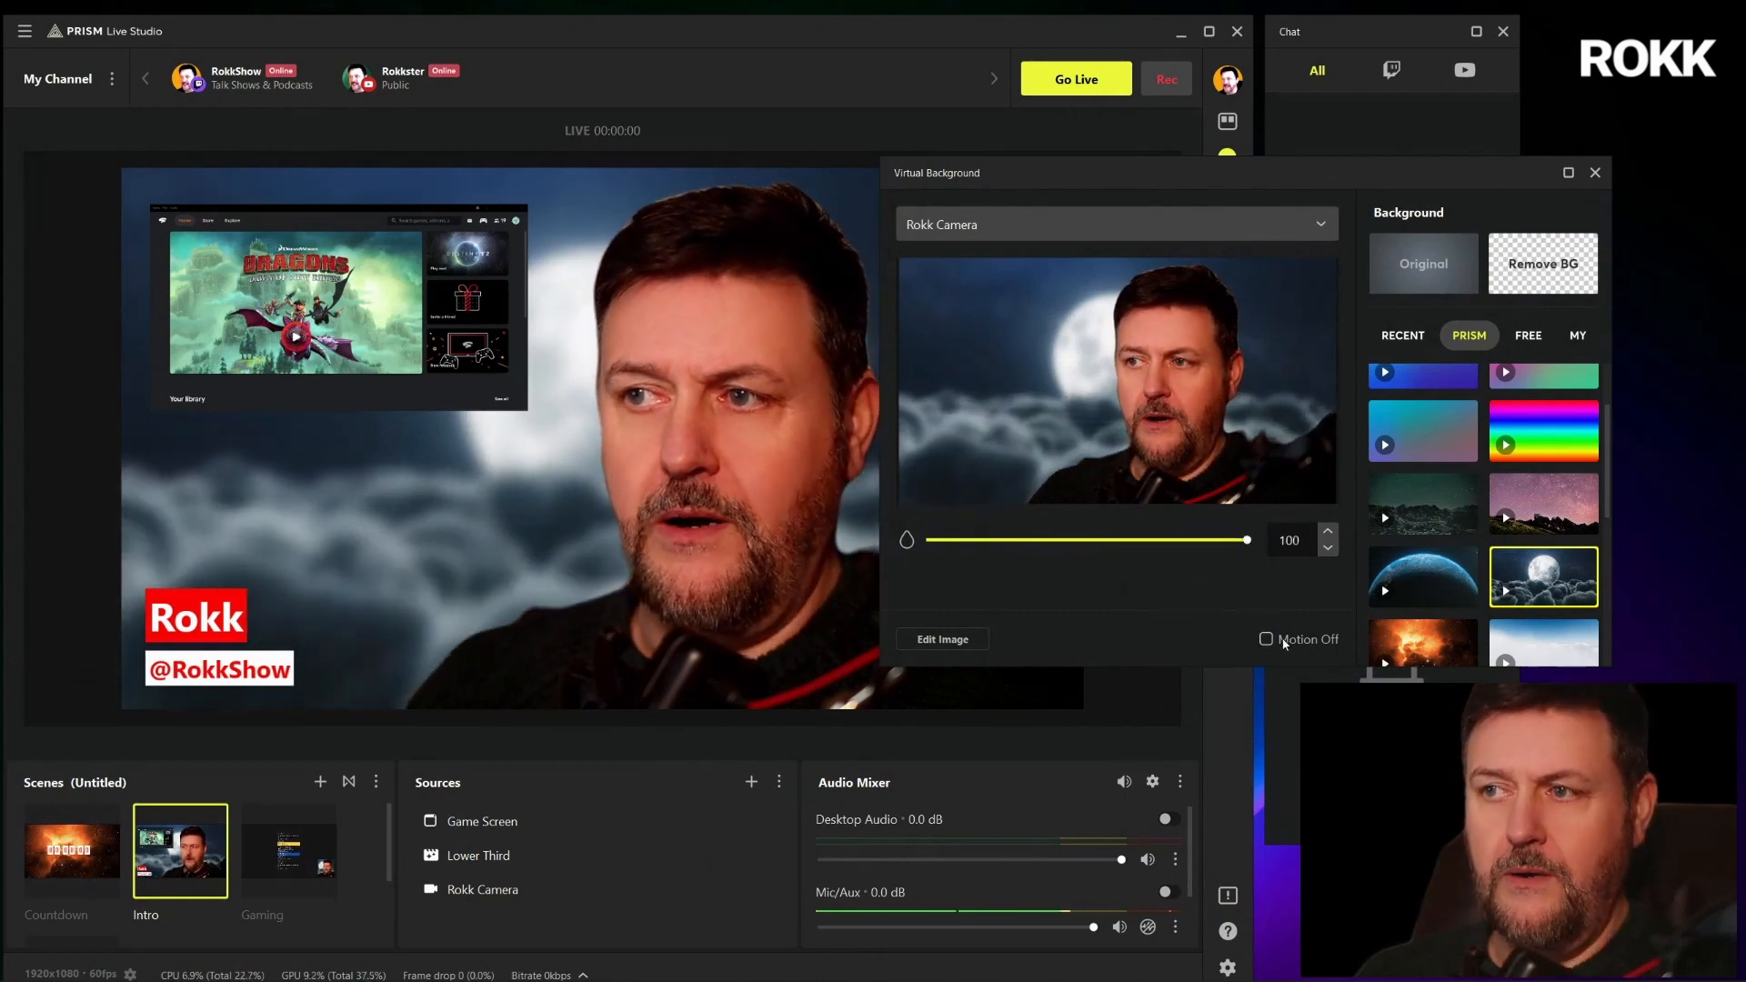
{"action": "left_click", "coordinate": [1265, 639]}
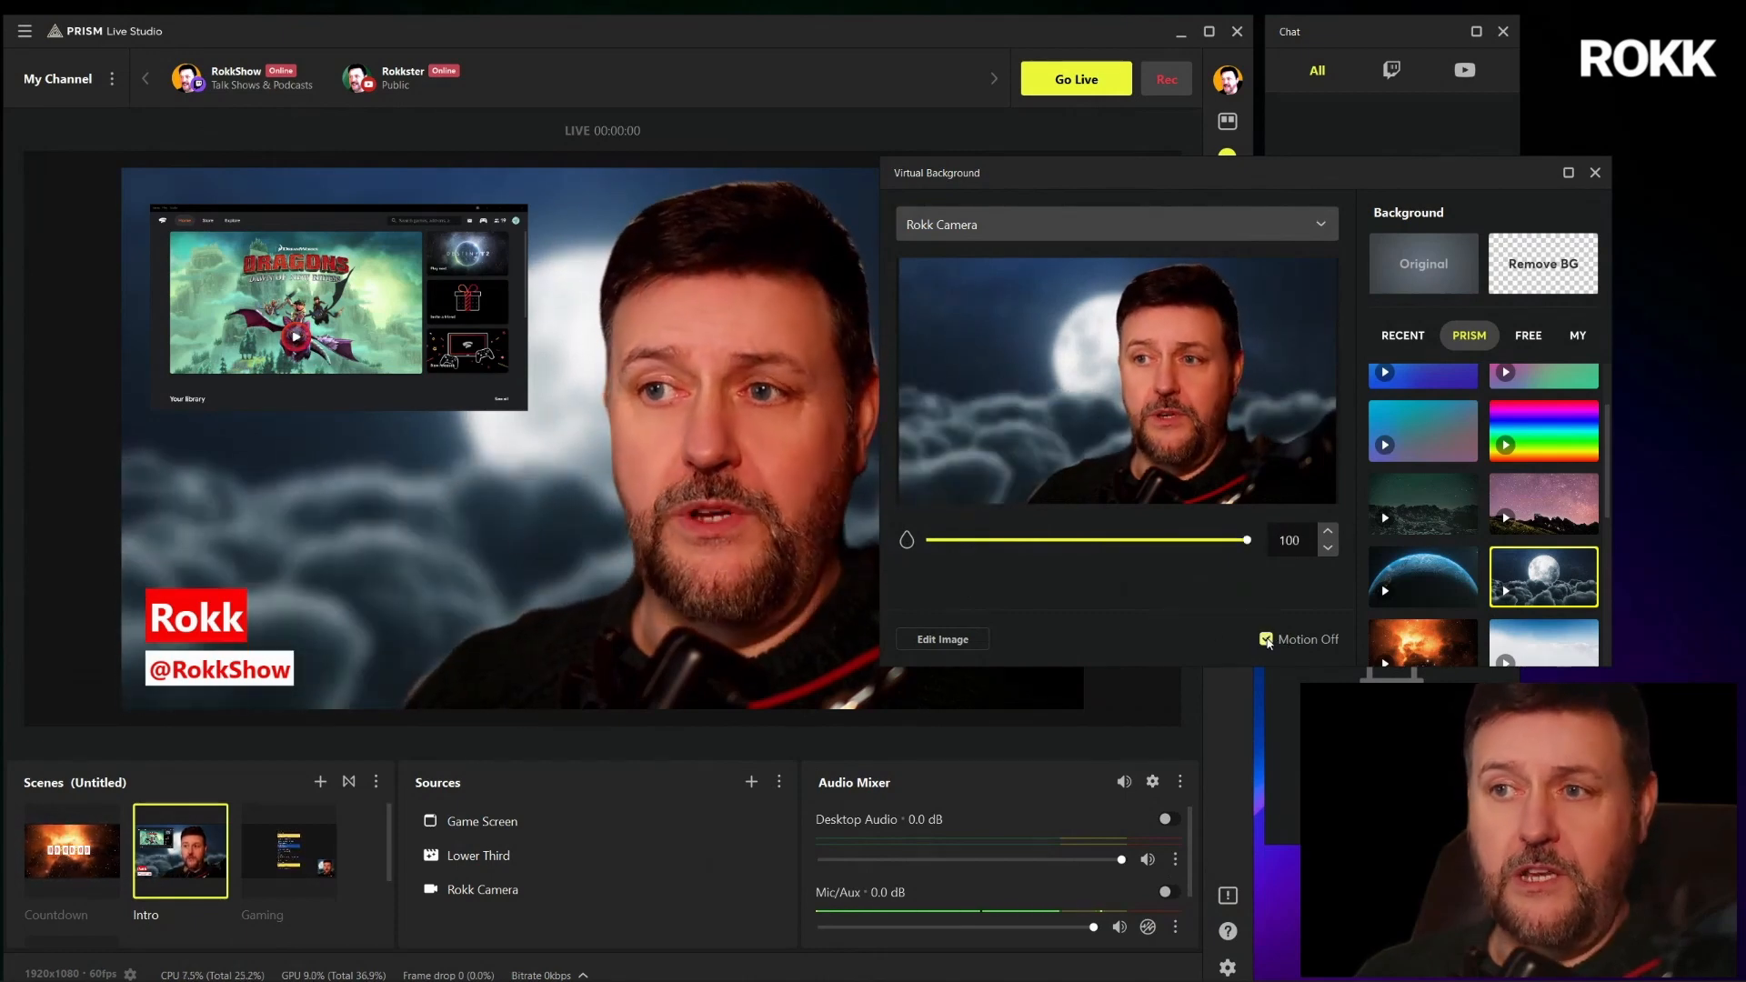
{"action": "left_click", "coordinate": [1266, 640]}
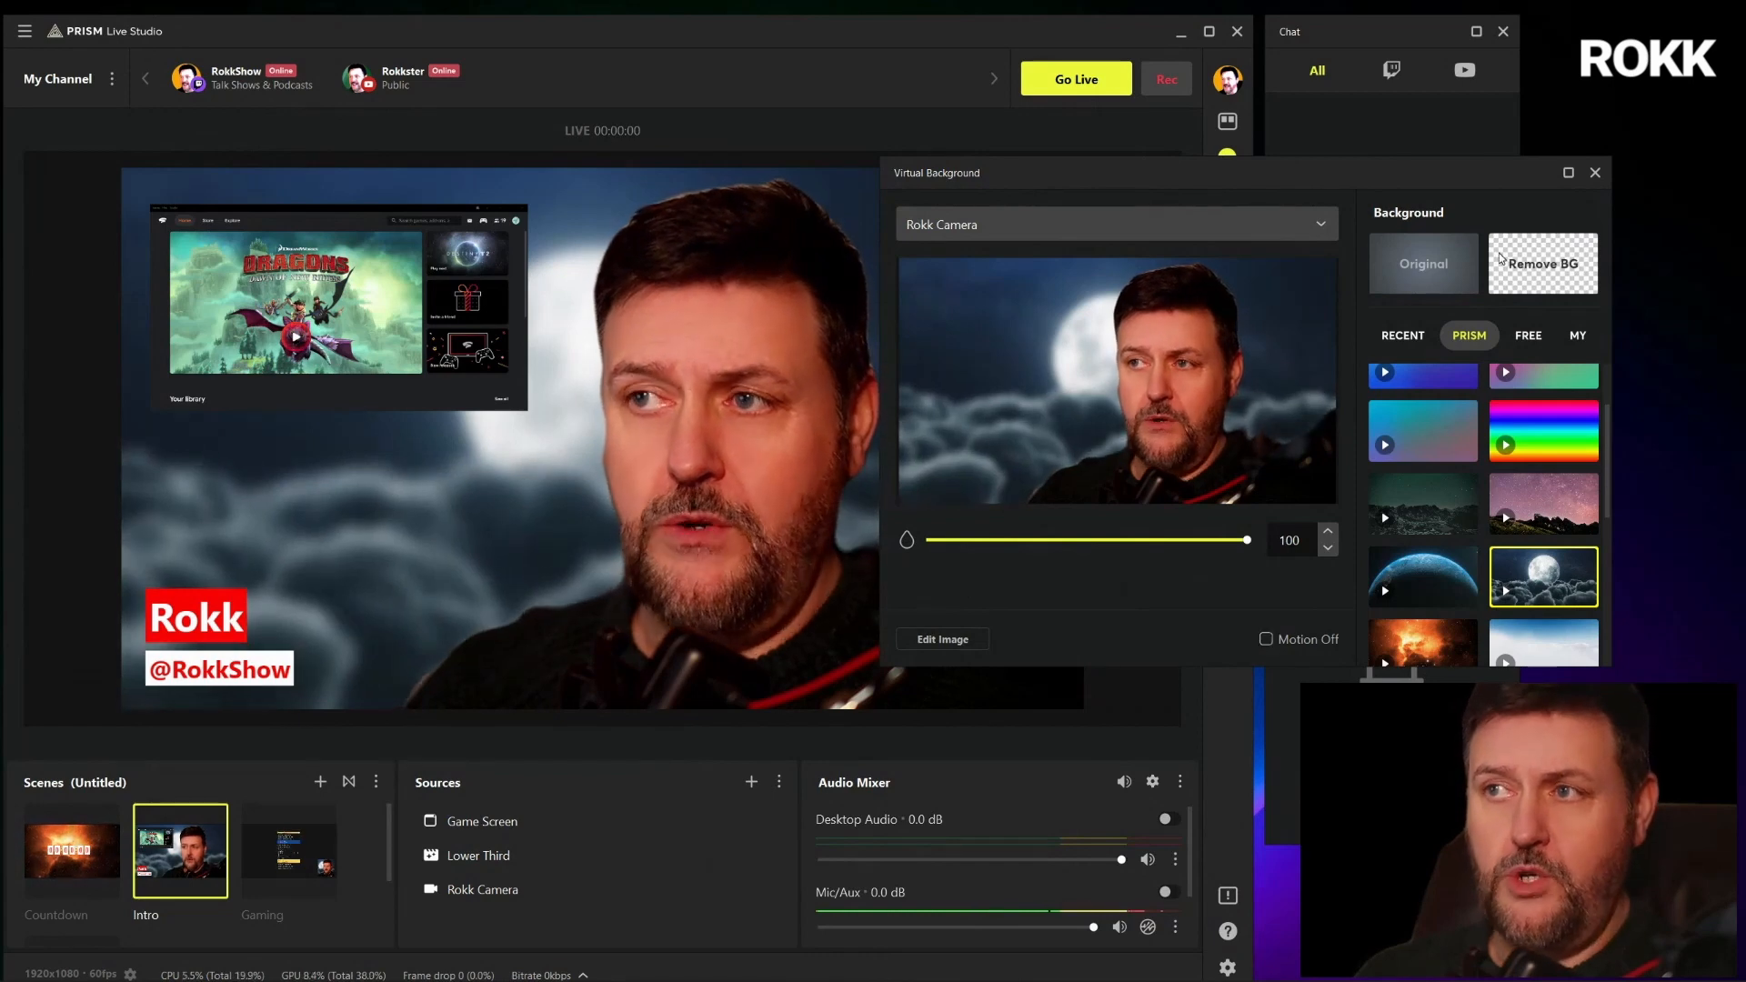
{"action": "left_click", "coordinate": [1595, 172]}
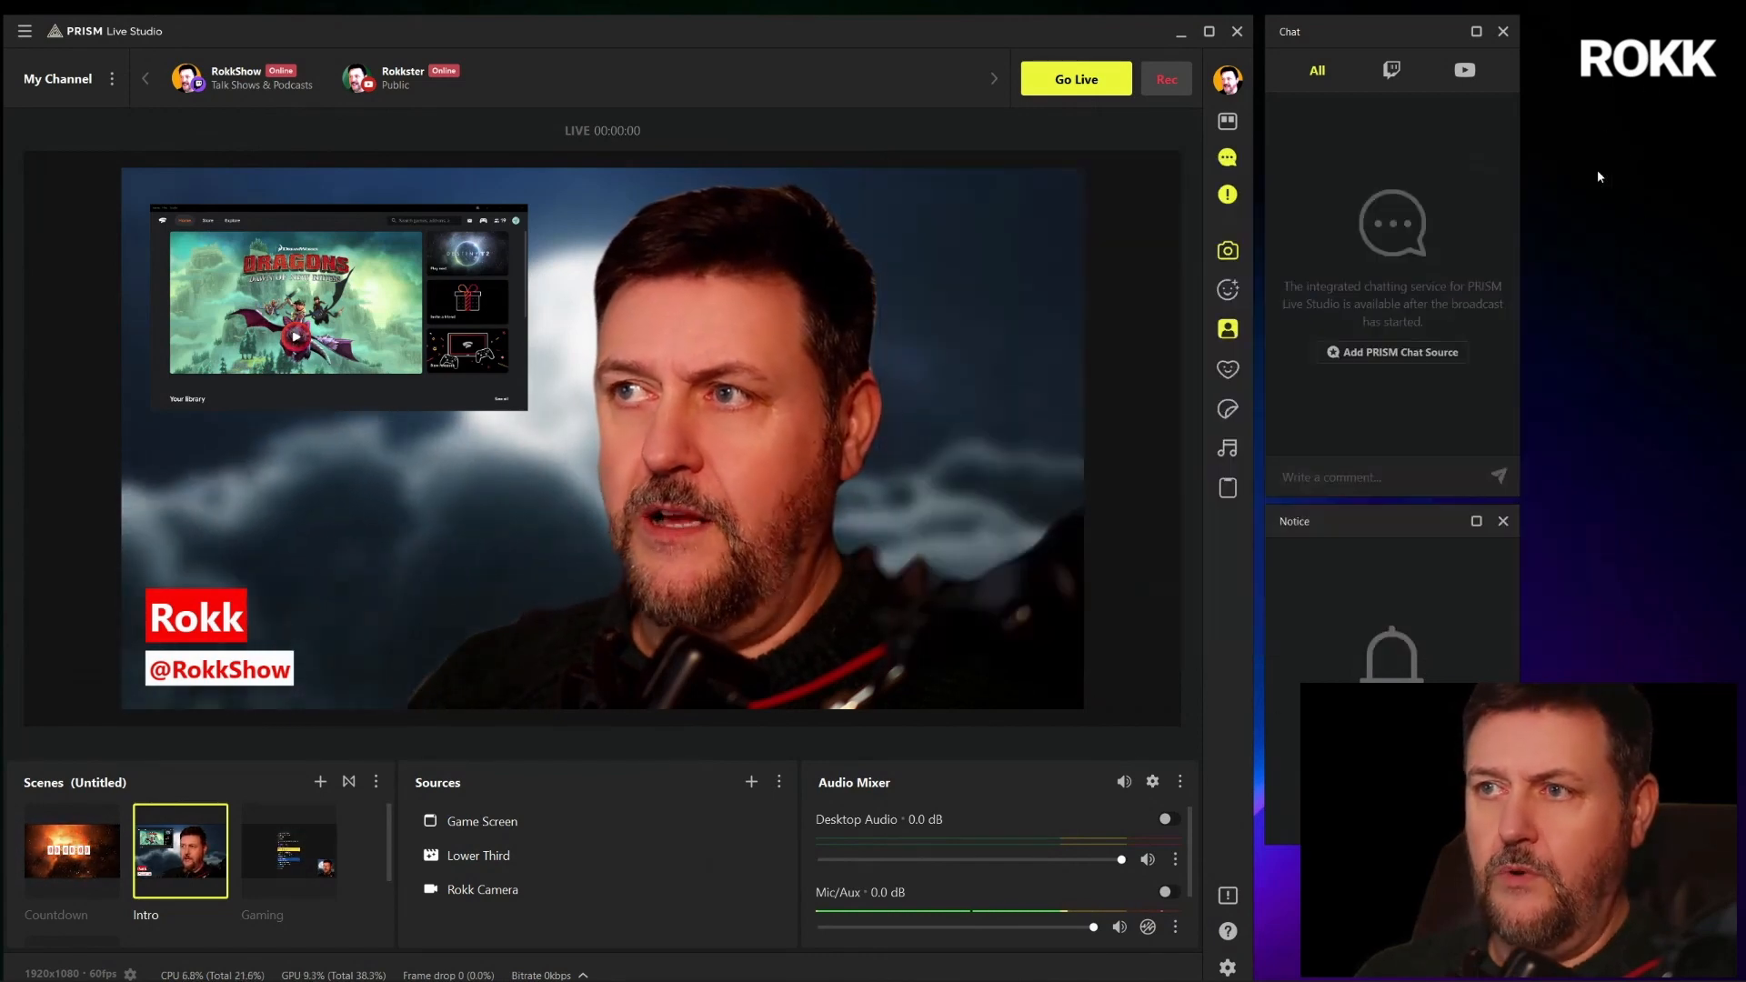
In the Gaming scene, show the Game Screen source and hide the PRISM Chat source
{"action": "left_click", "coordinate": [276, 845]}
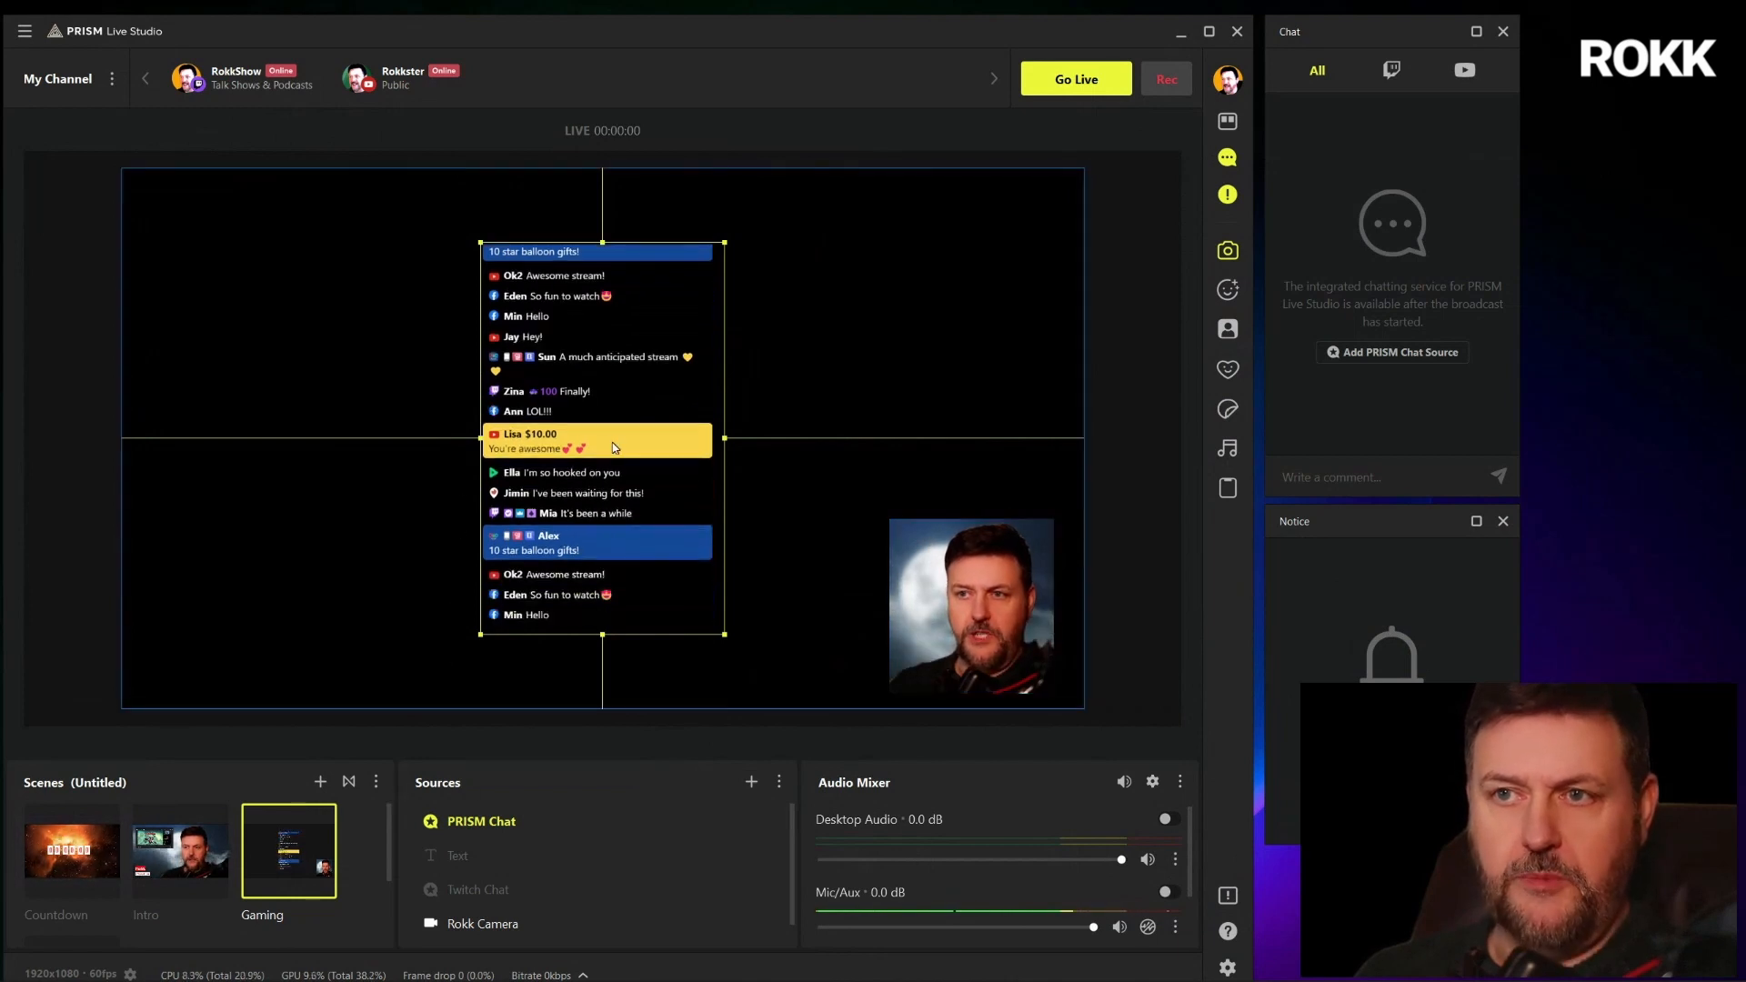
{"action": "scroll", "coordinate": [564, 859], "scroll_direction": "down", "scroll_amount": 1}
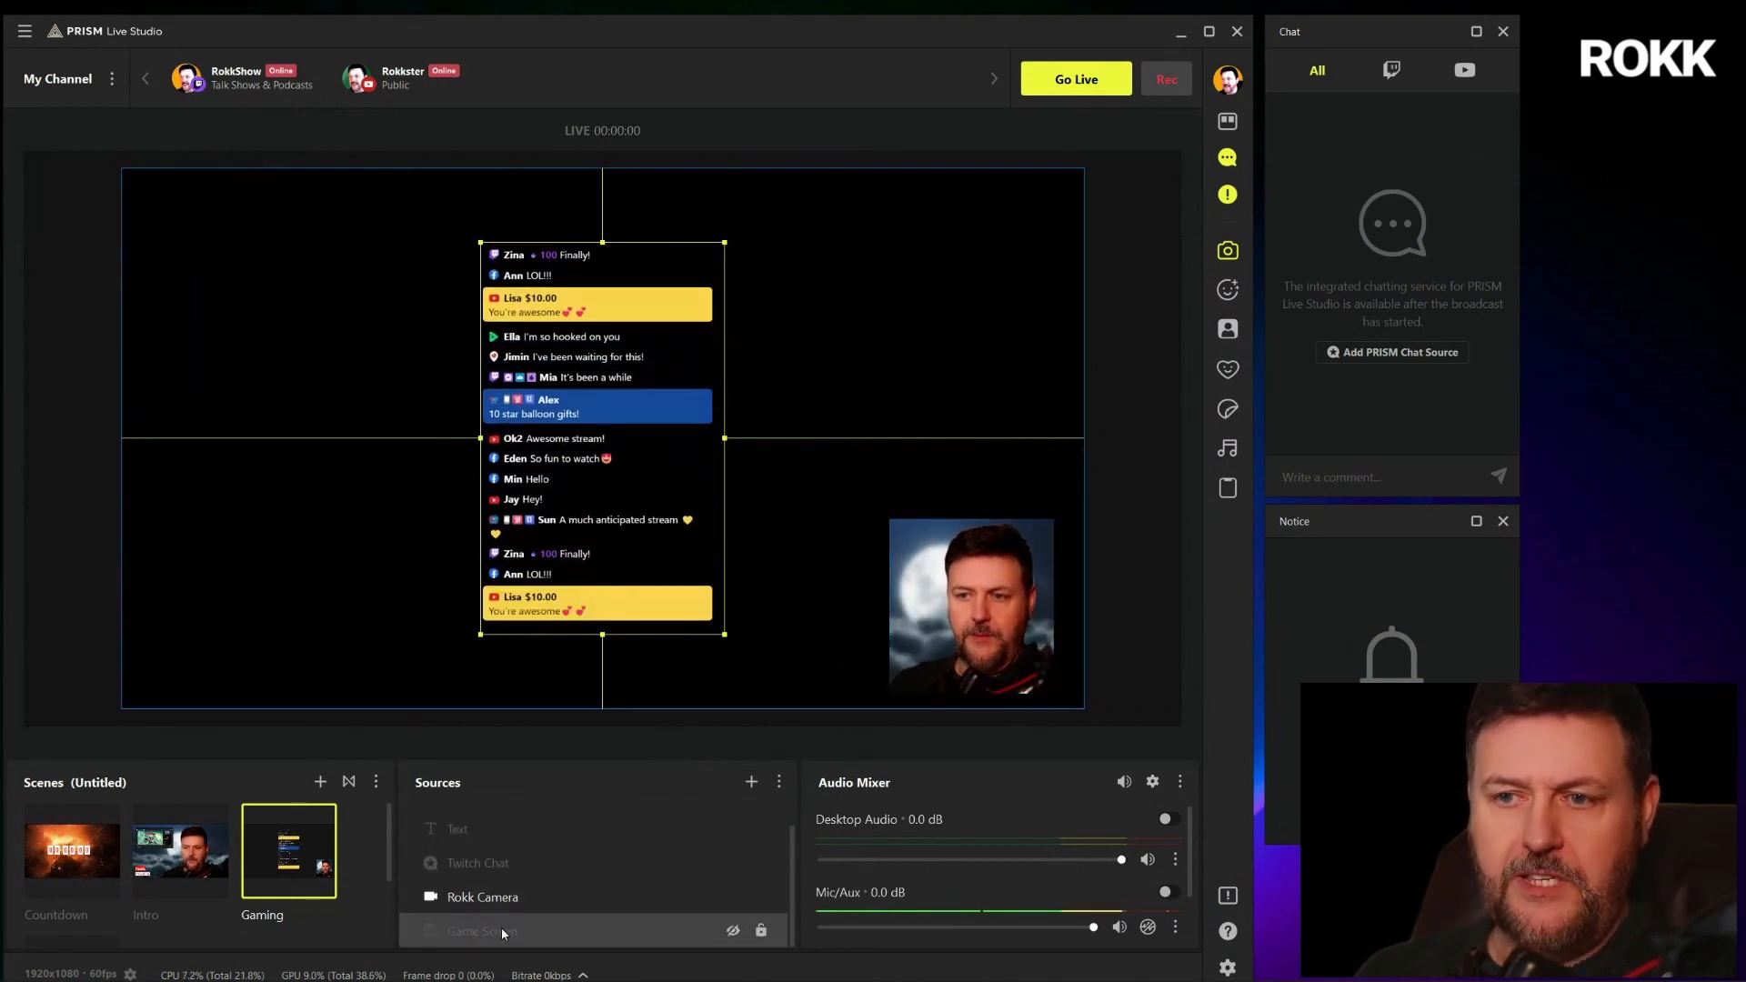
{"action": "left_click", "coordinate": [733, 930]}
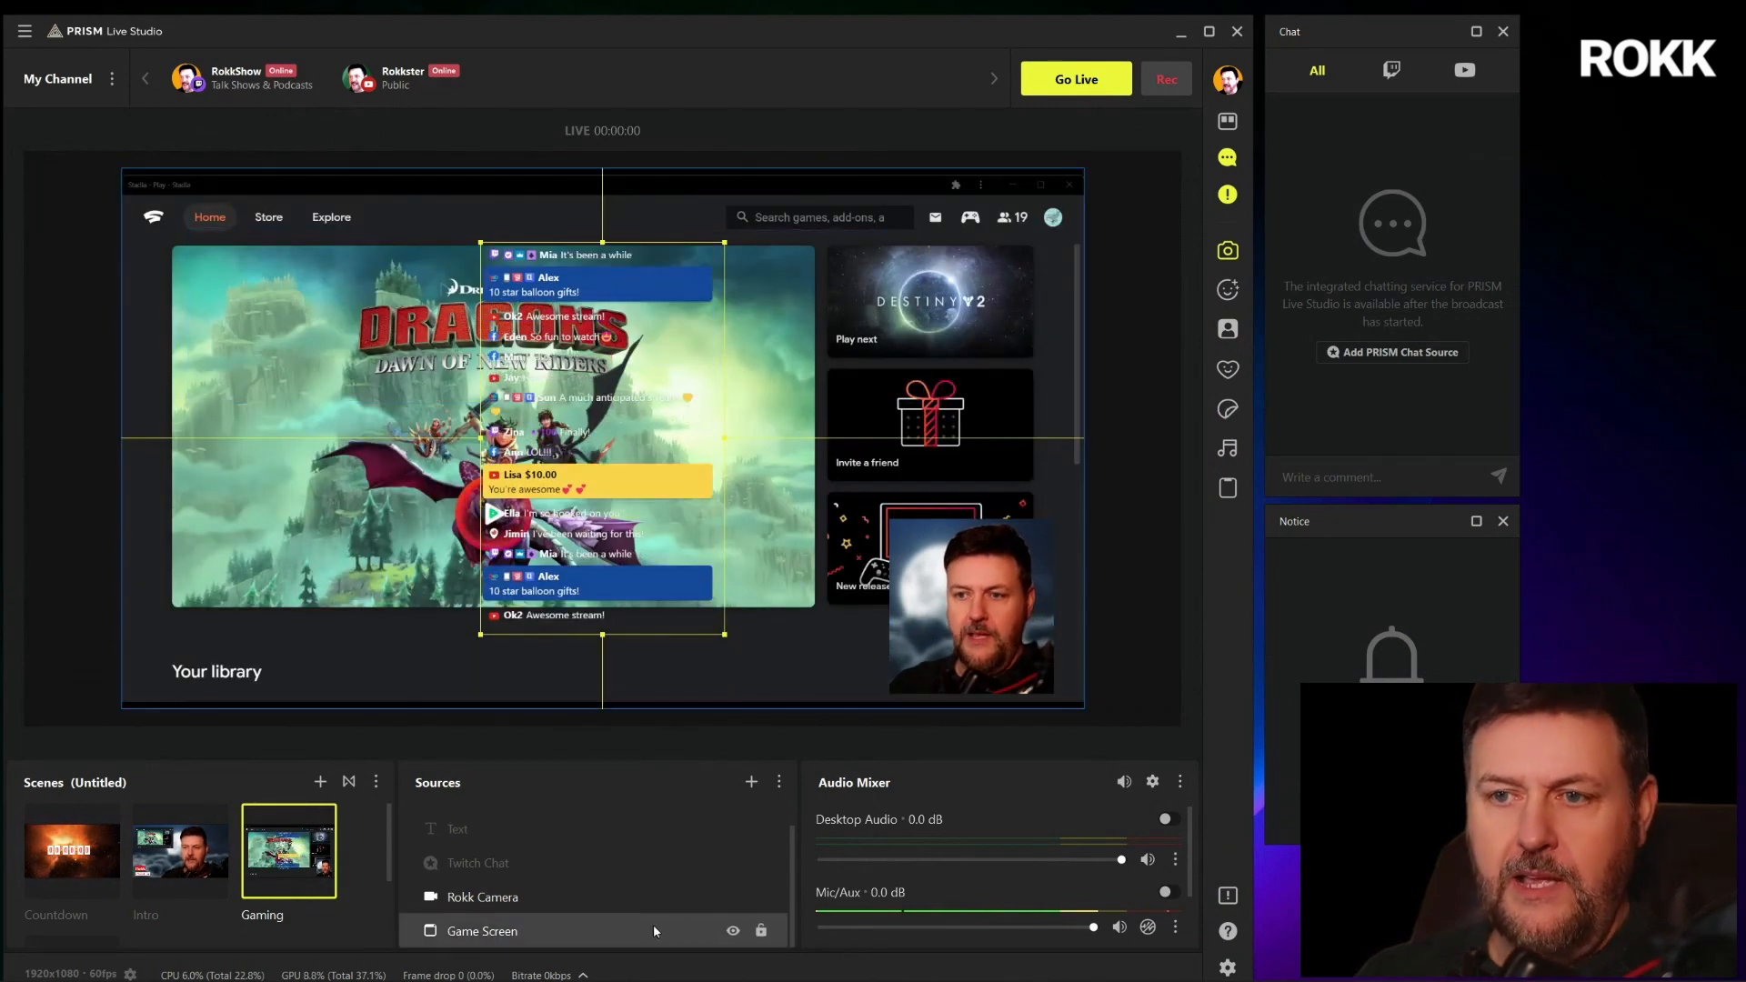
{"action": "scroll", "coordinate": [717, 910], "scroll_direction": "up", "scroll_amount": 1}
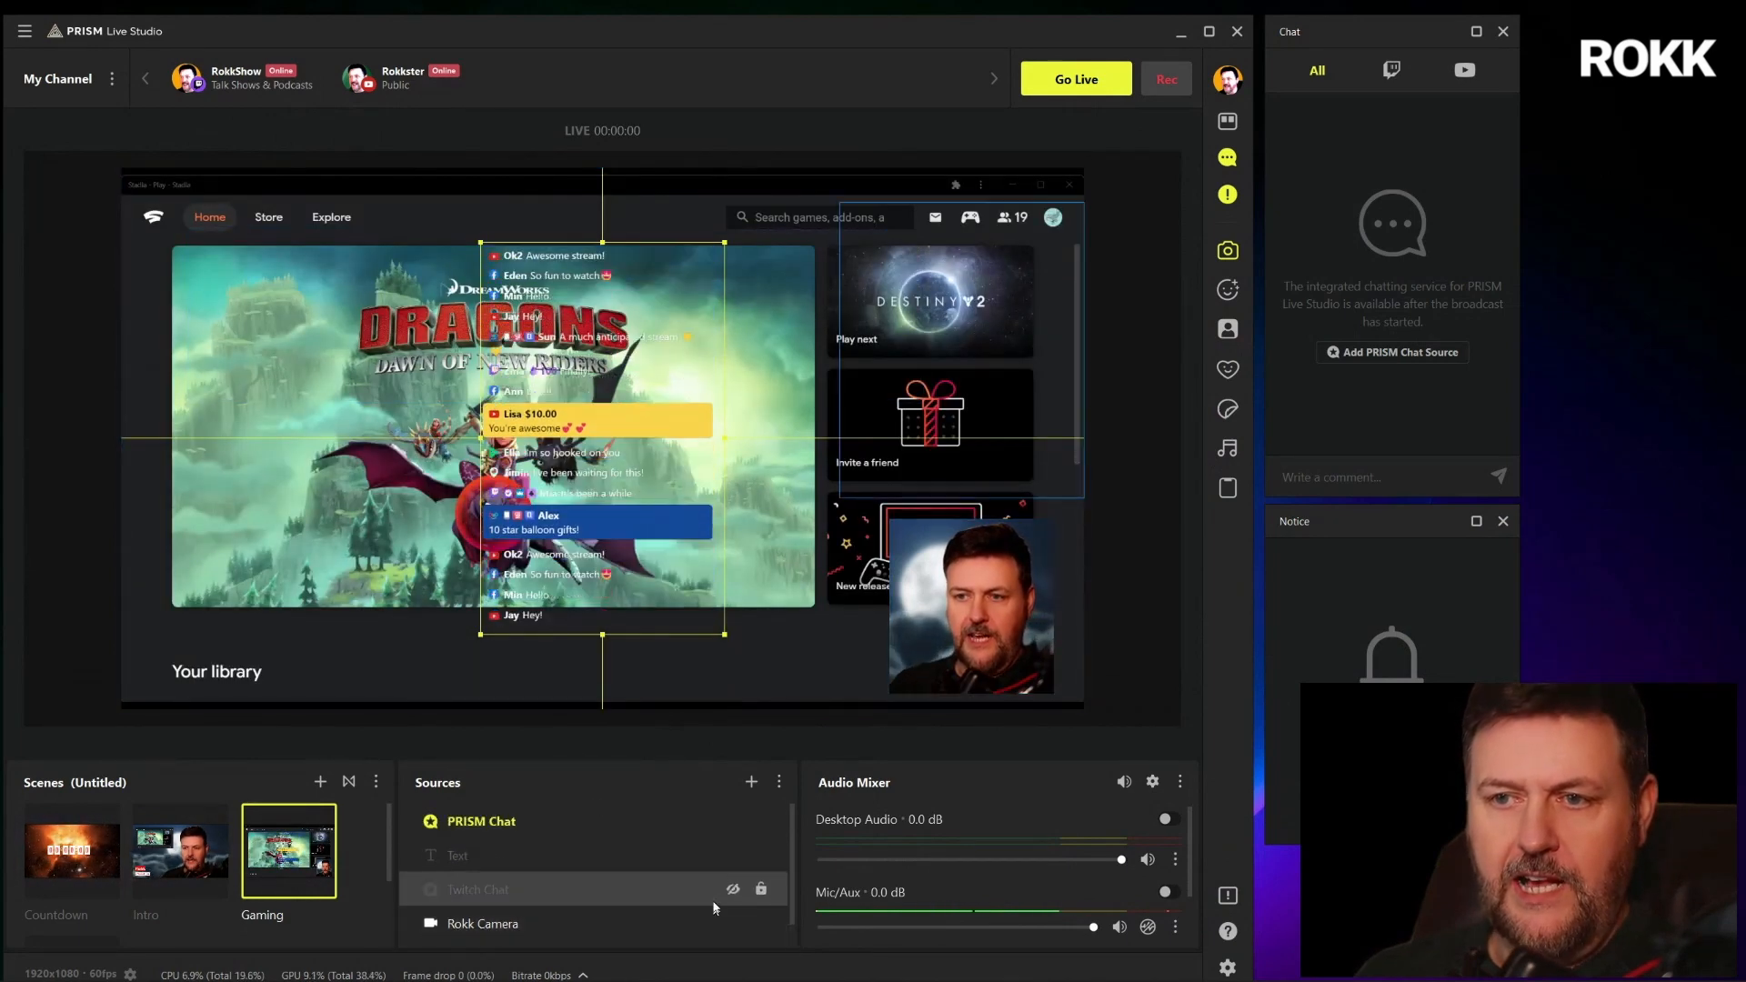
{"action": "left_click", "coordinate": [733, 822]}
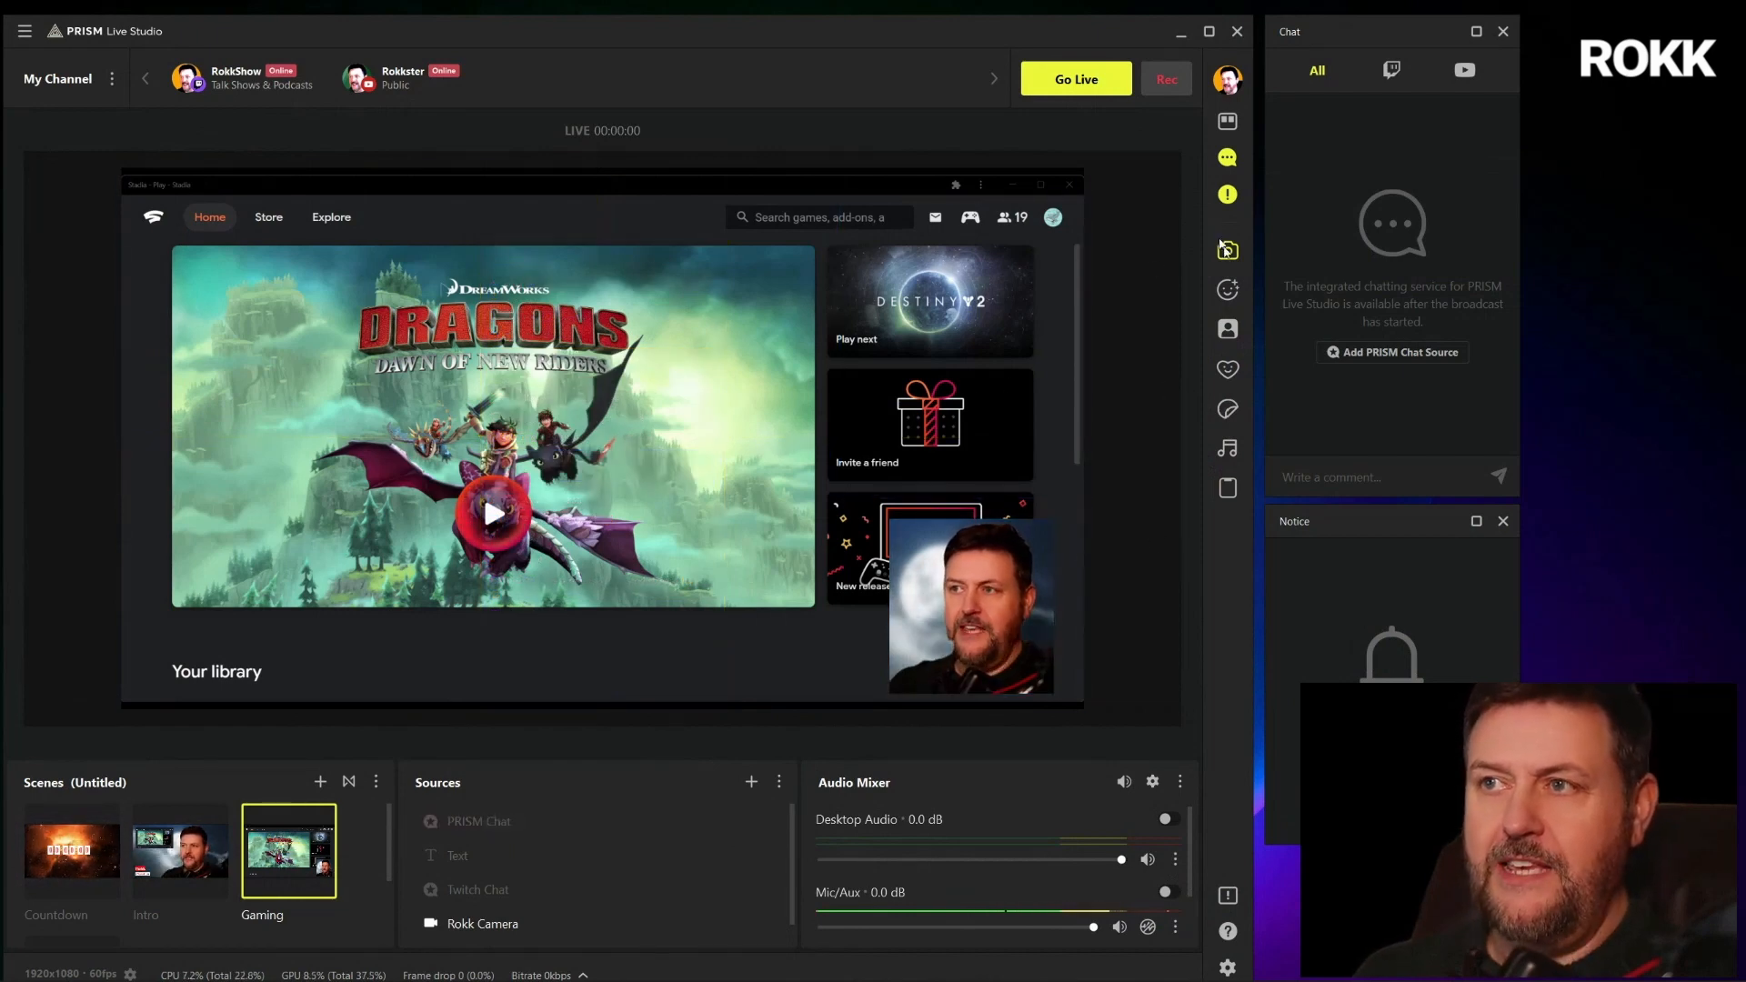
Apply Remove BG to Rokk Camera in the Virtual Background window and close the window
{"action": "left_click", "coordinate": [1227, 331]}
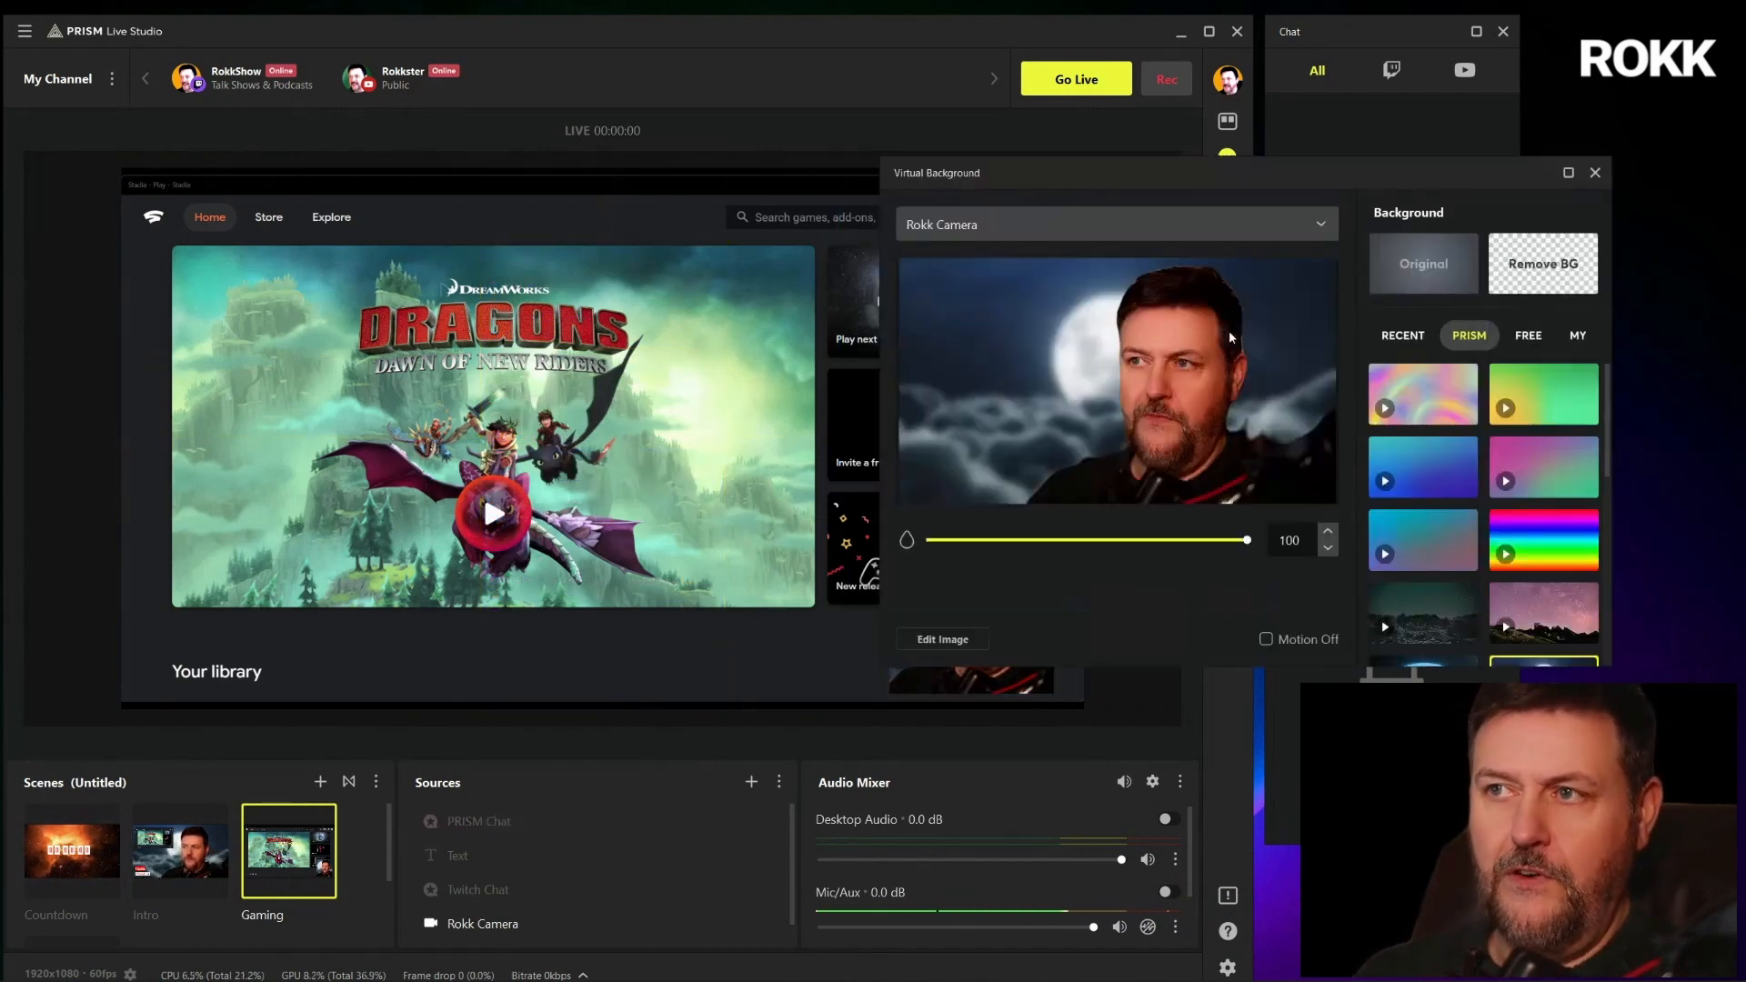
{"action": "left_click", "coordinate": [1557, 264]}
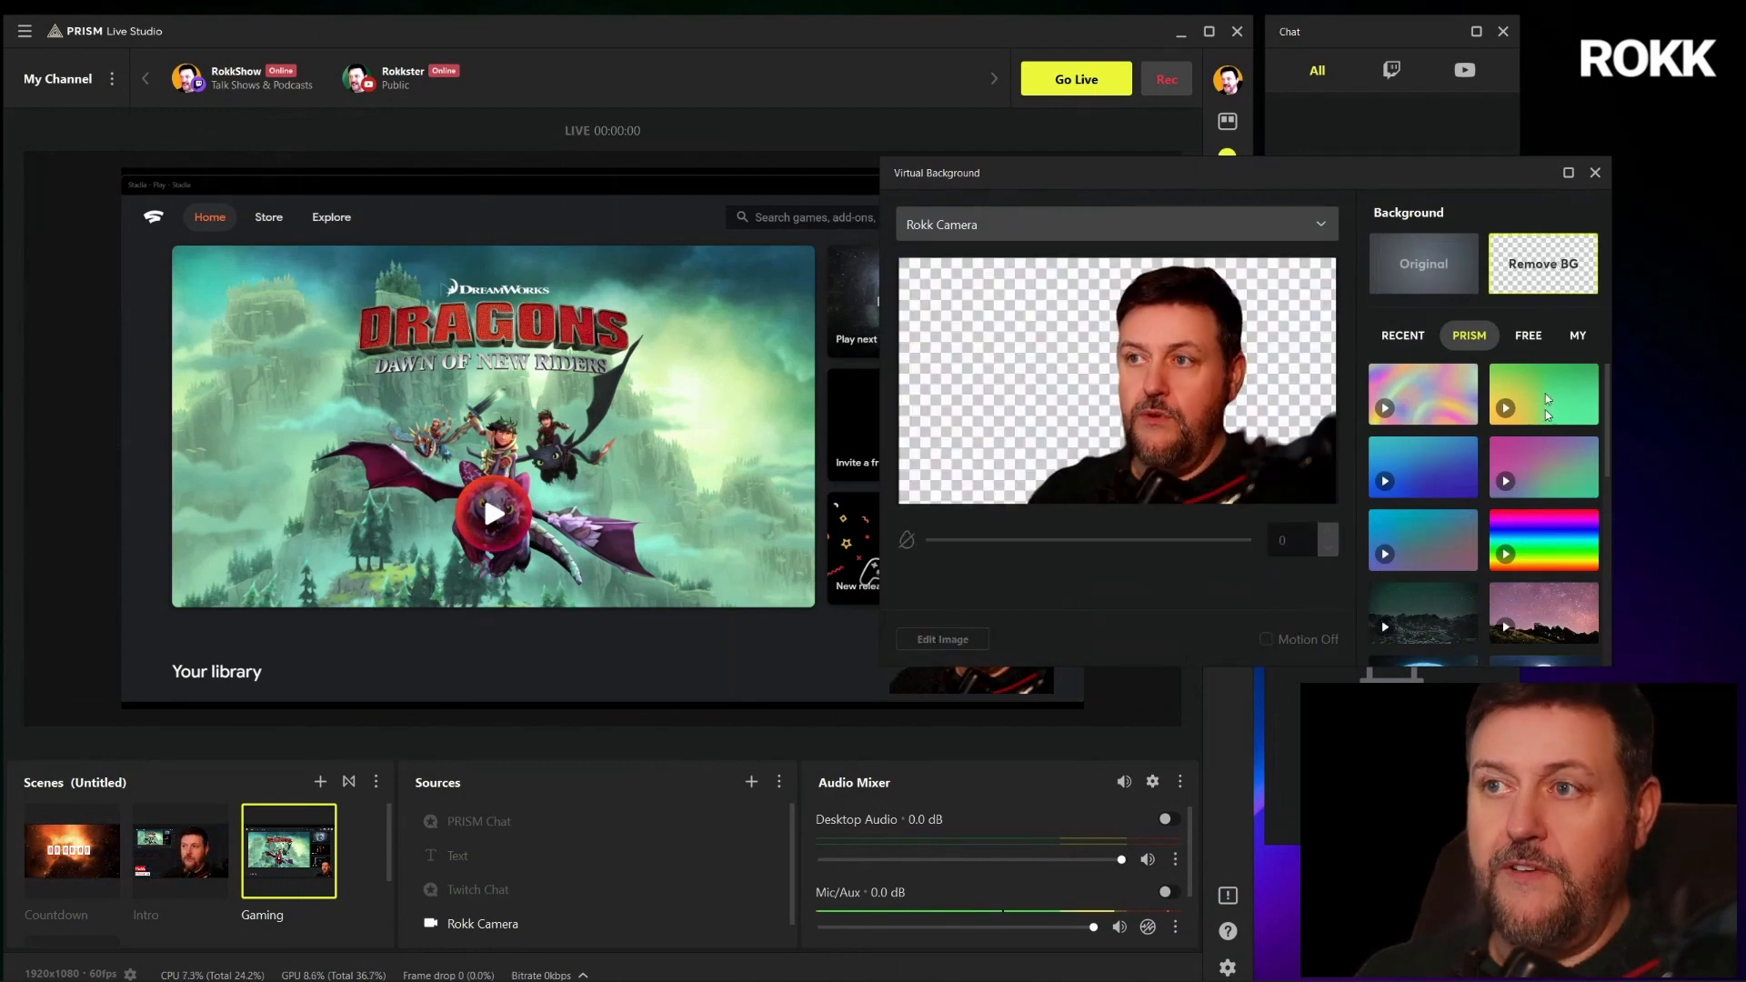
{"action": "left_click", "coordinate": [1595, 172]}
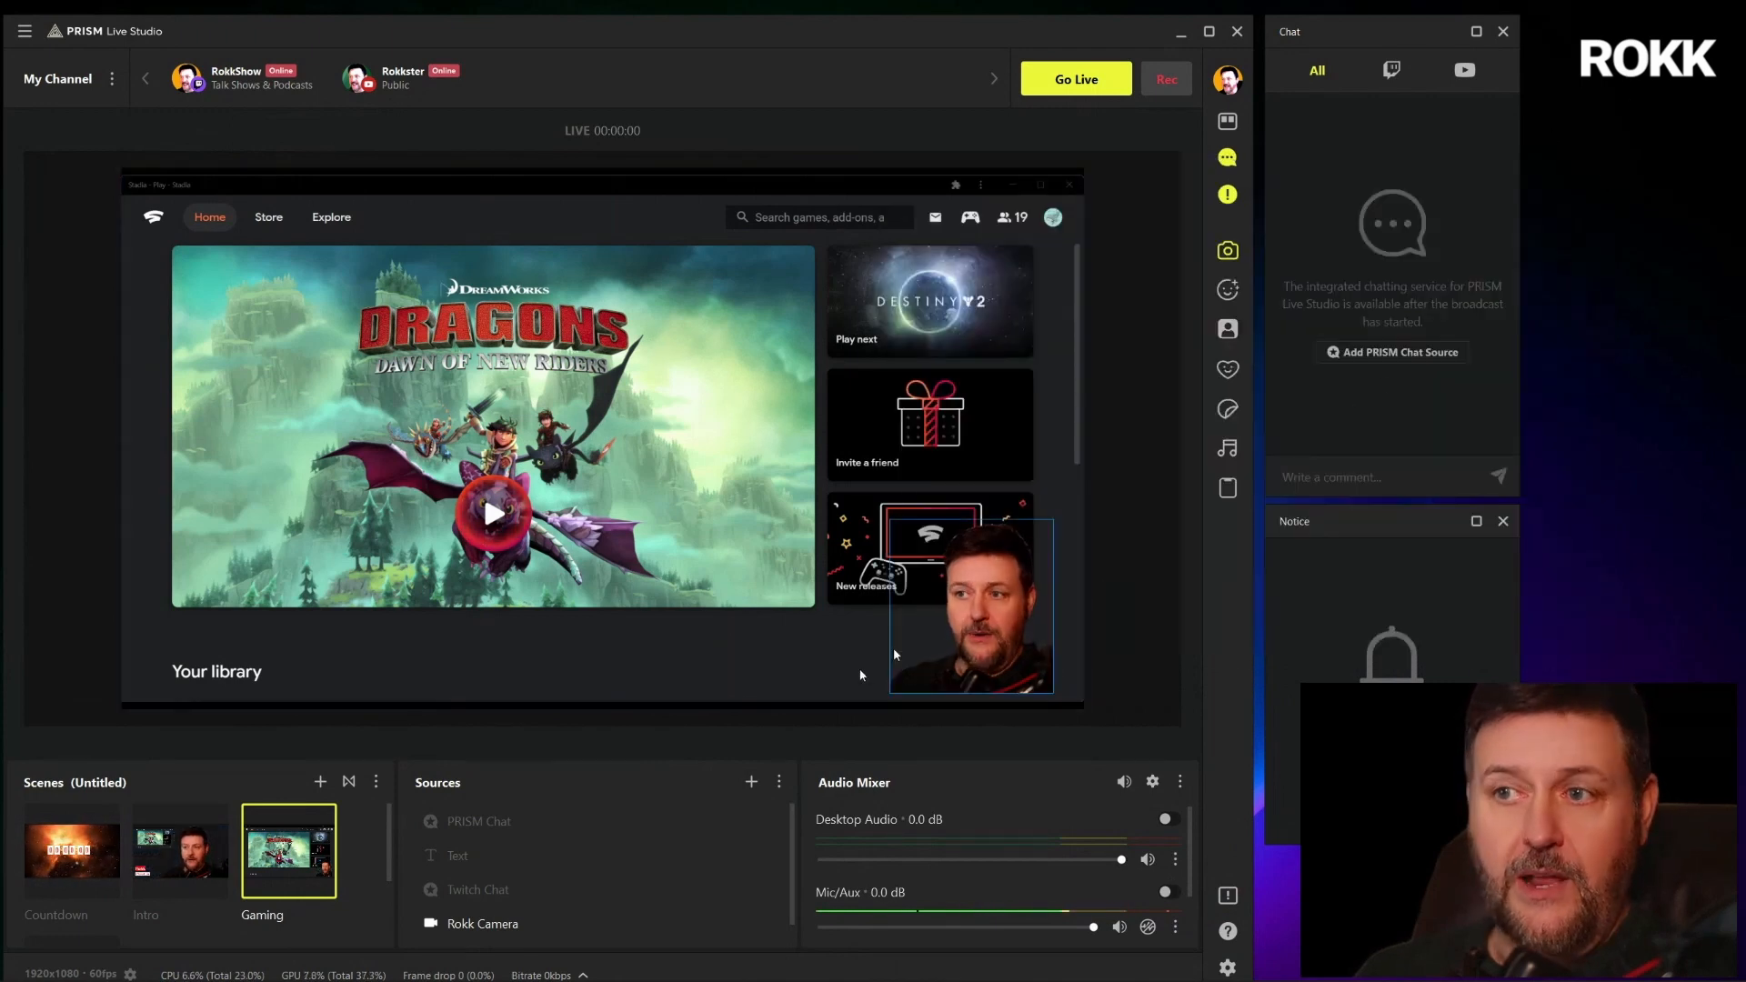
Move the Rokk Camera source flush into the lower-right corner of the Gaming scene's canvas and deselect it
{"action": "left_click", "coordinate": [991, 598]}
{"action": "left_click_drag", "start_coordinate": [988, 596], "coordinate": [1012, 607]}
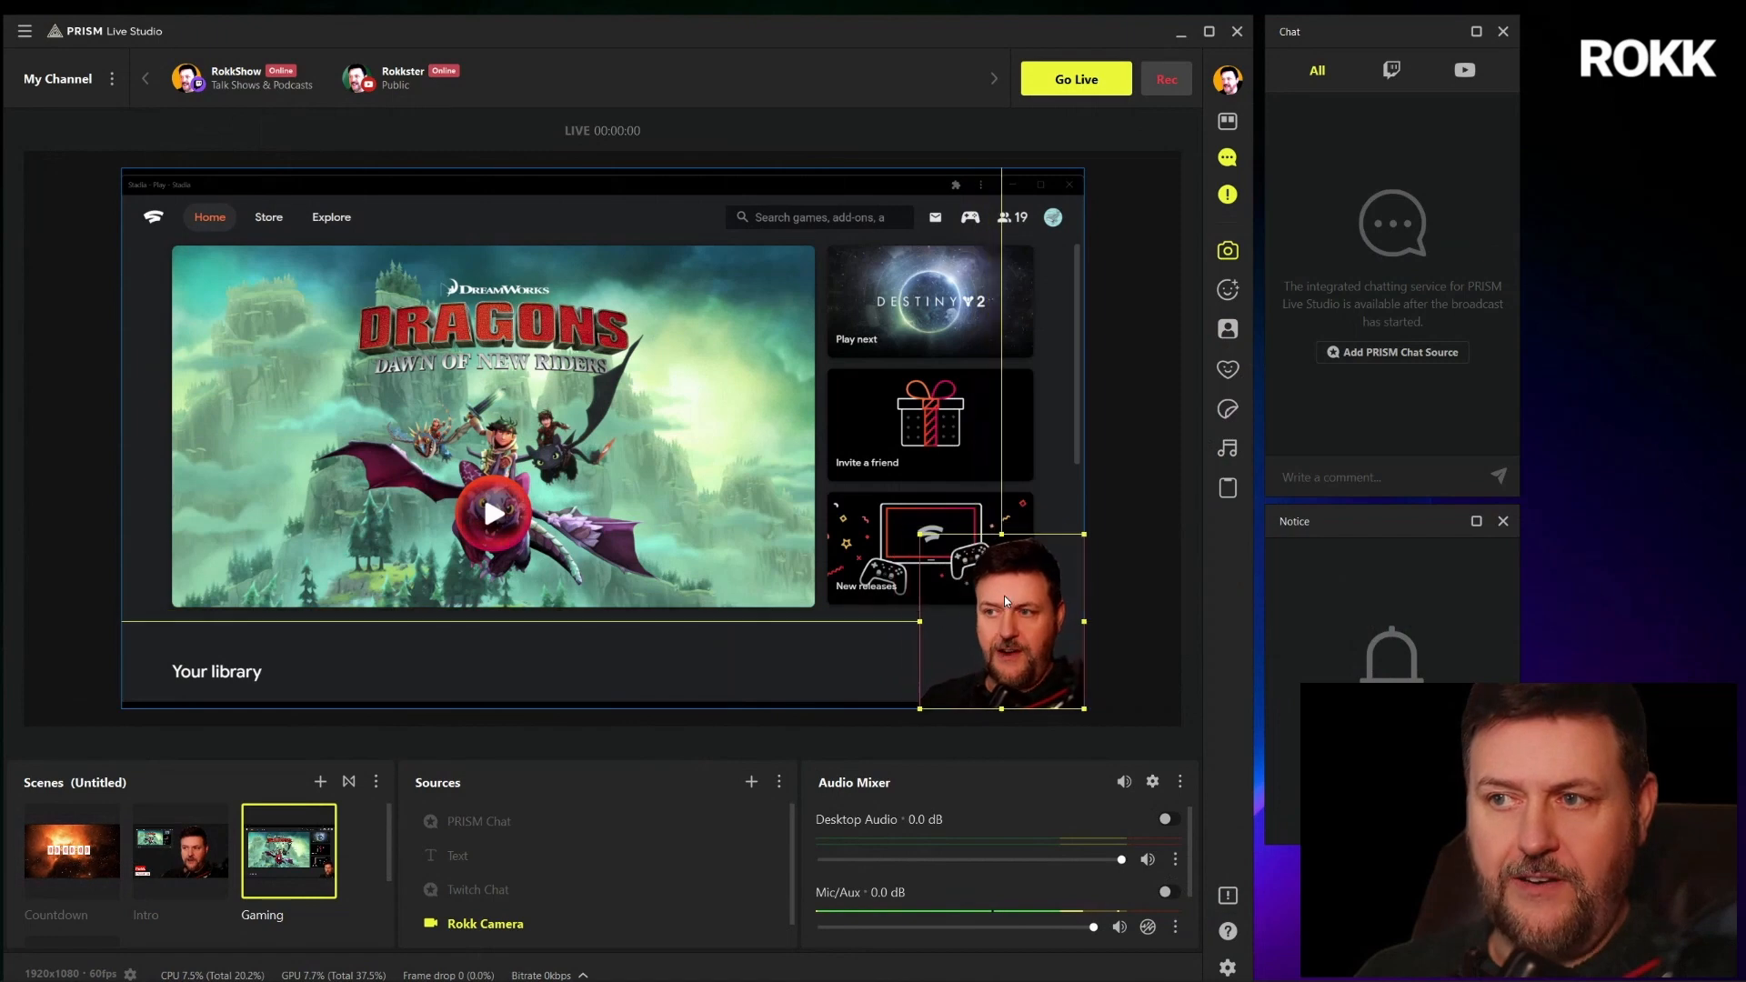
{"action": "left_click", "coordinate": [1134, 495]}
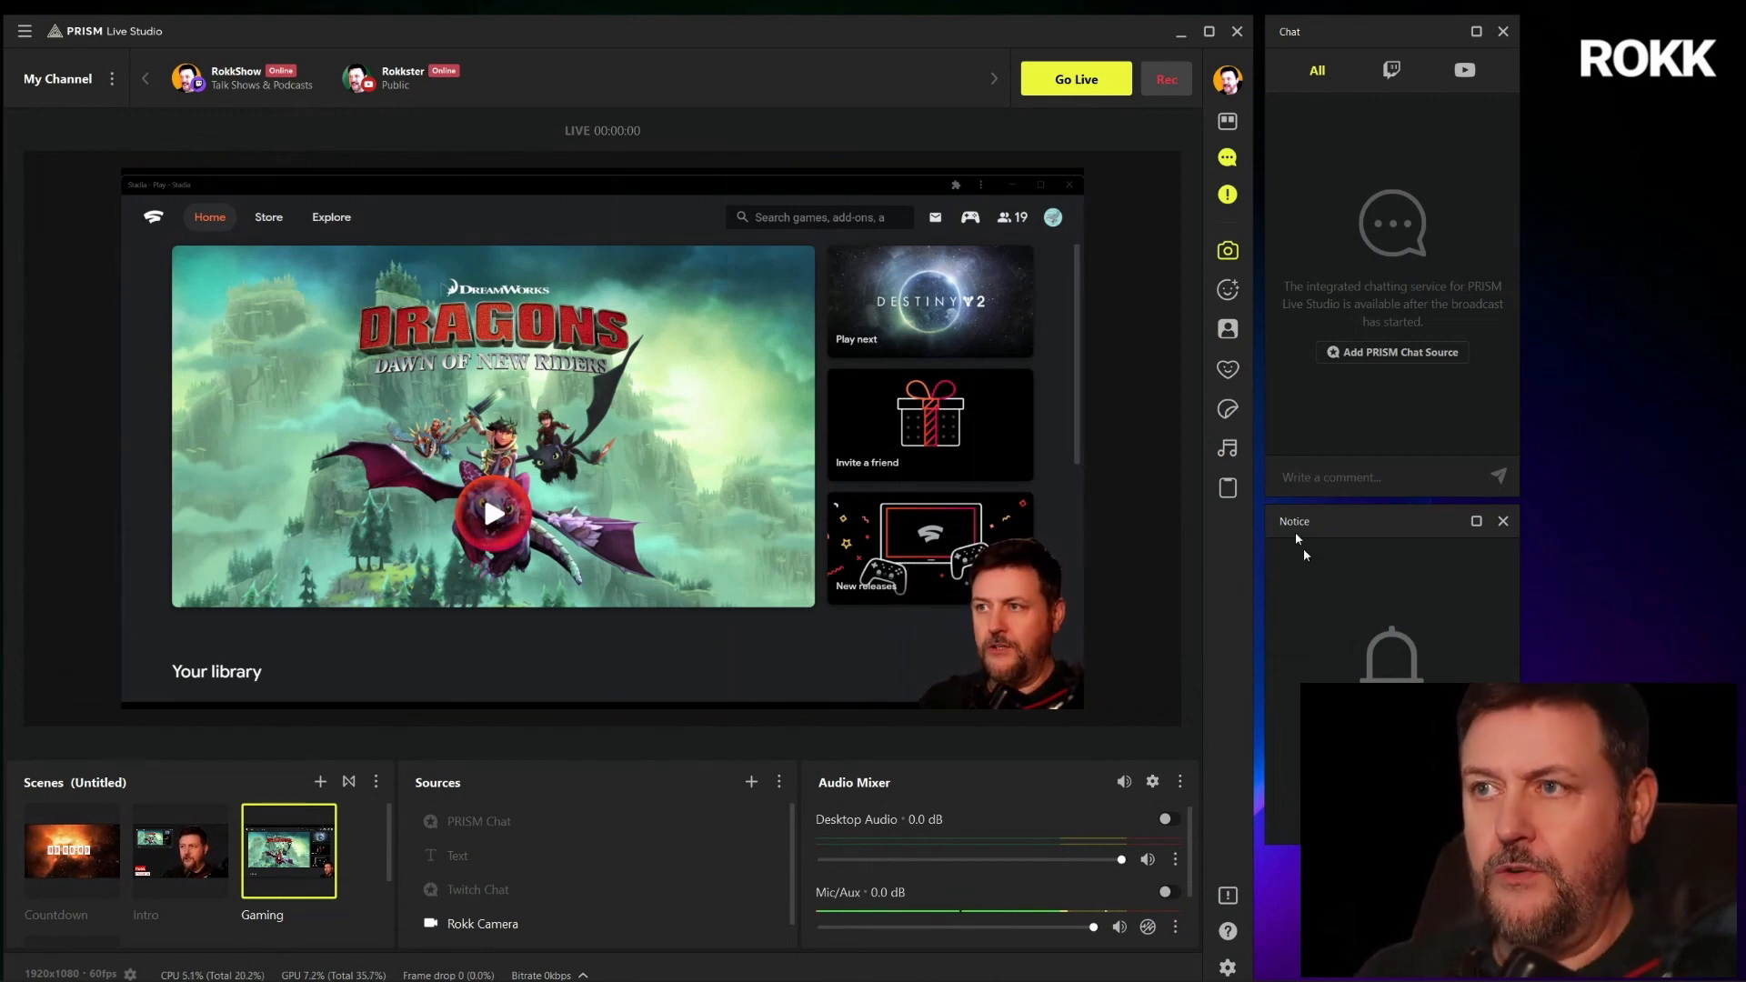
Add the blue bird PRISM sticker to the Gaming scene, replay it by toggling its visibility, and leave it hidden
{"action": "left_click", "coordinate": [1228, 373]}
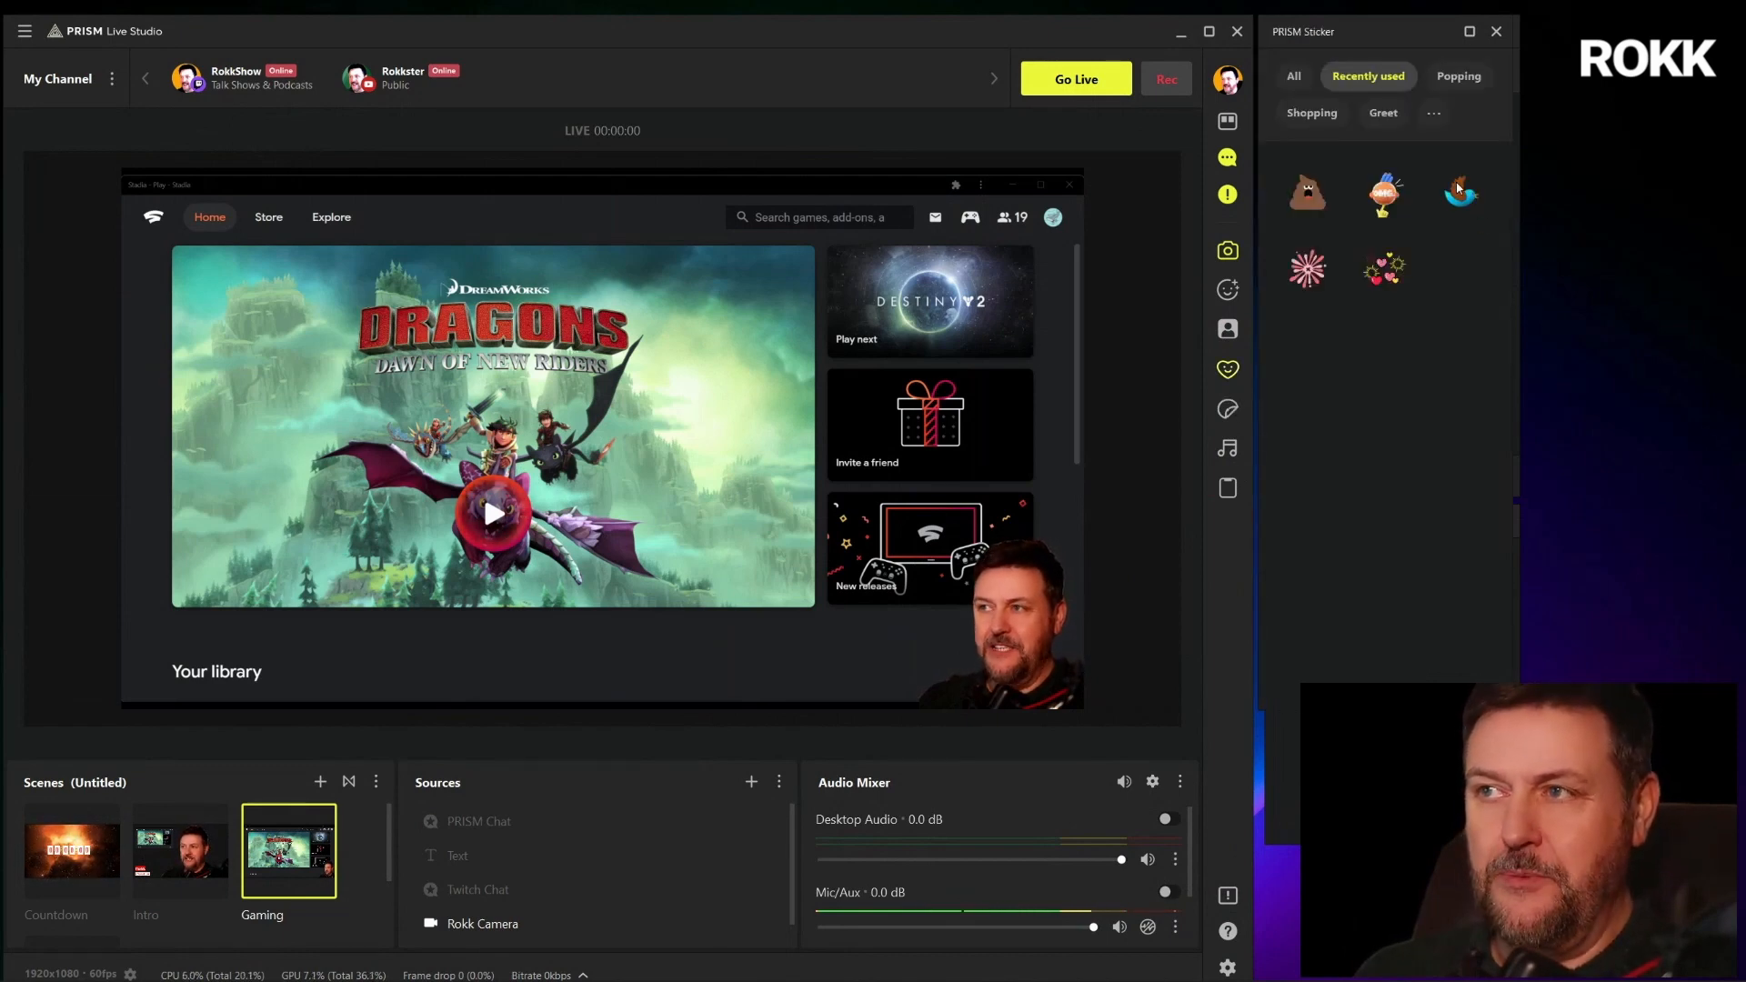
{"action": "left_click", "coordinate": [1459, 192]}
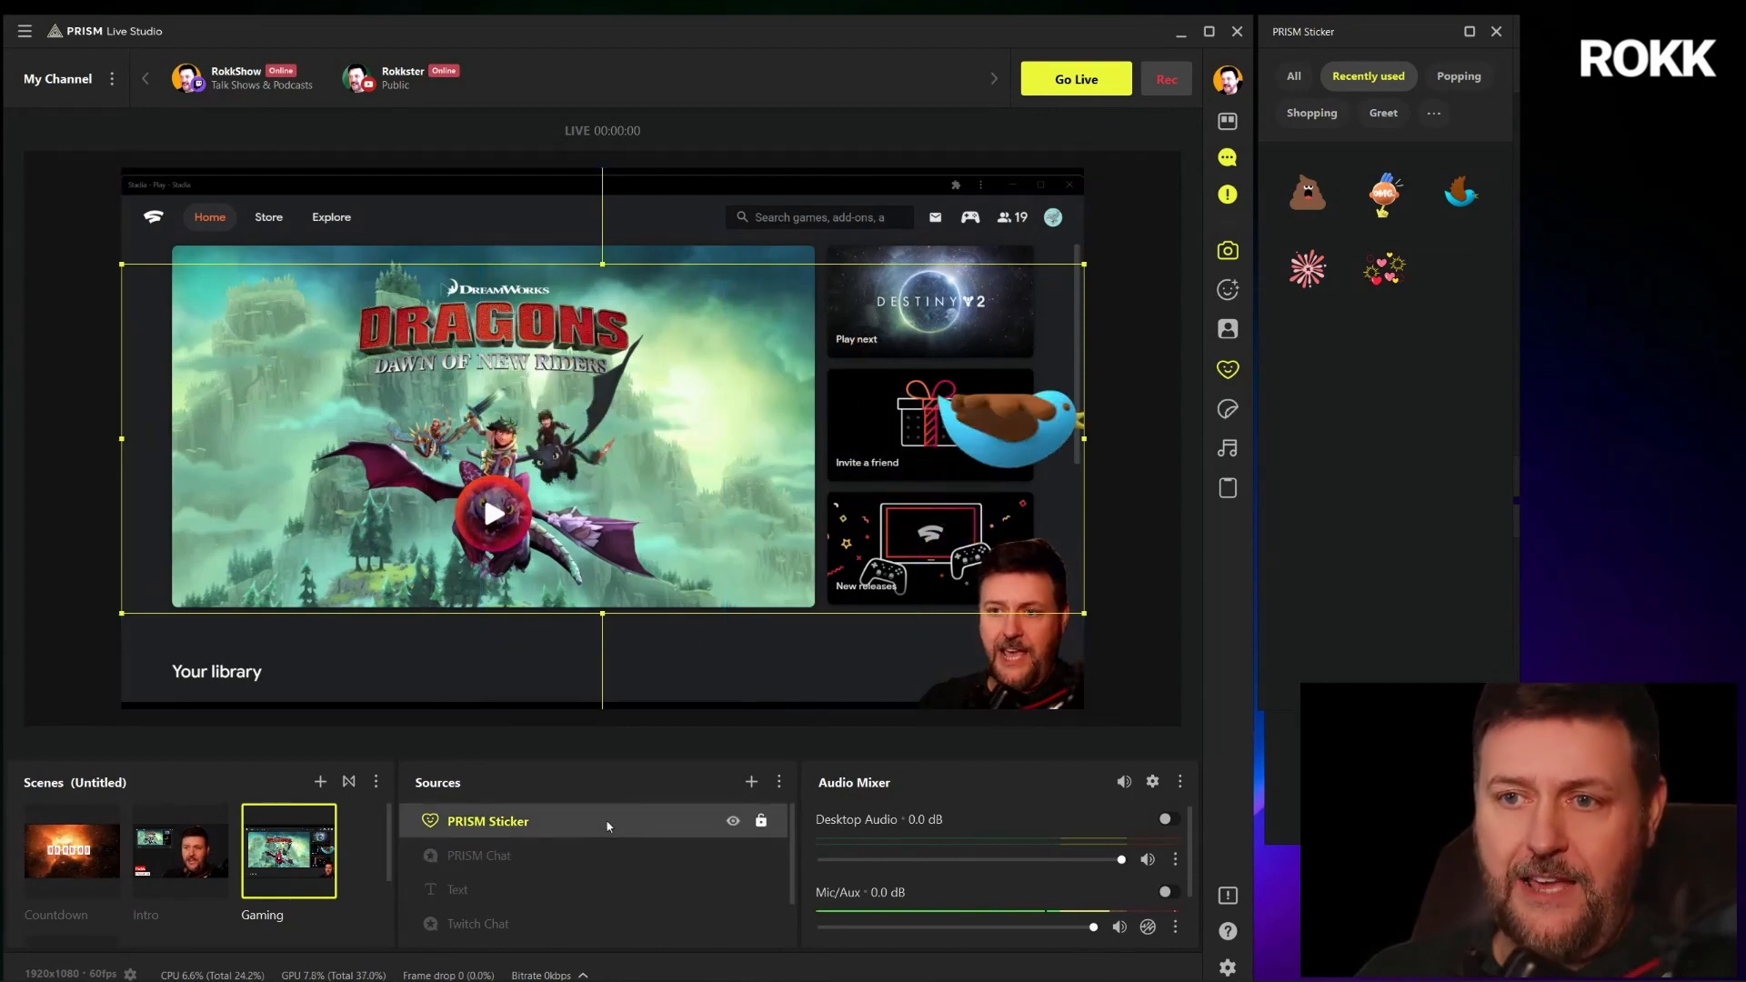
{"action": "left_click", "coordinate": [734, 822]}
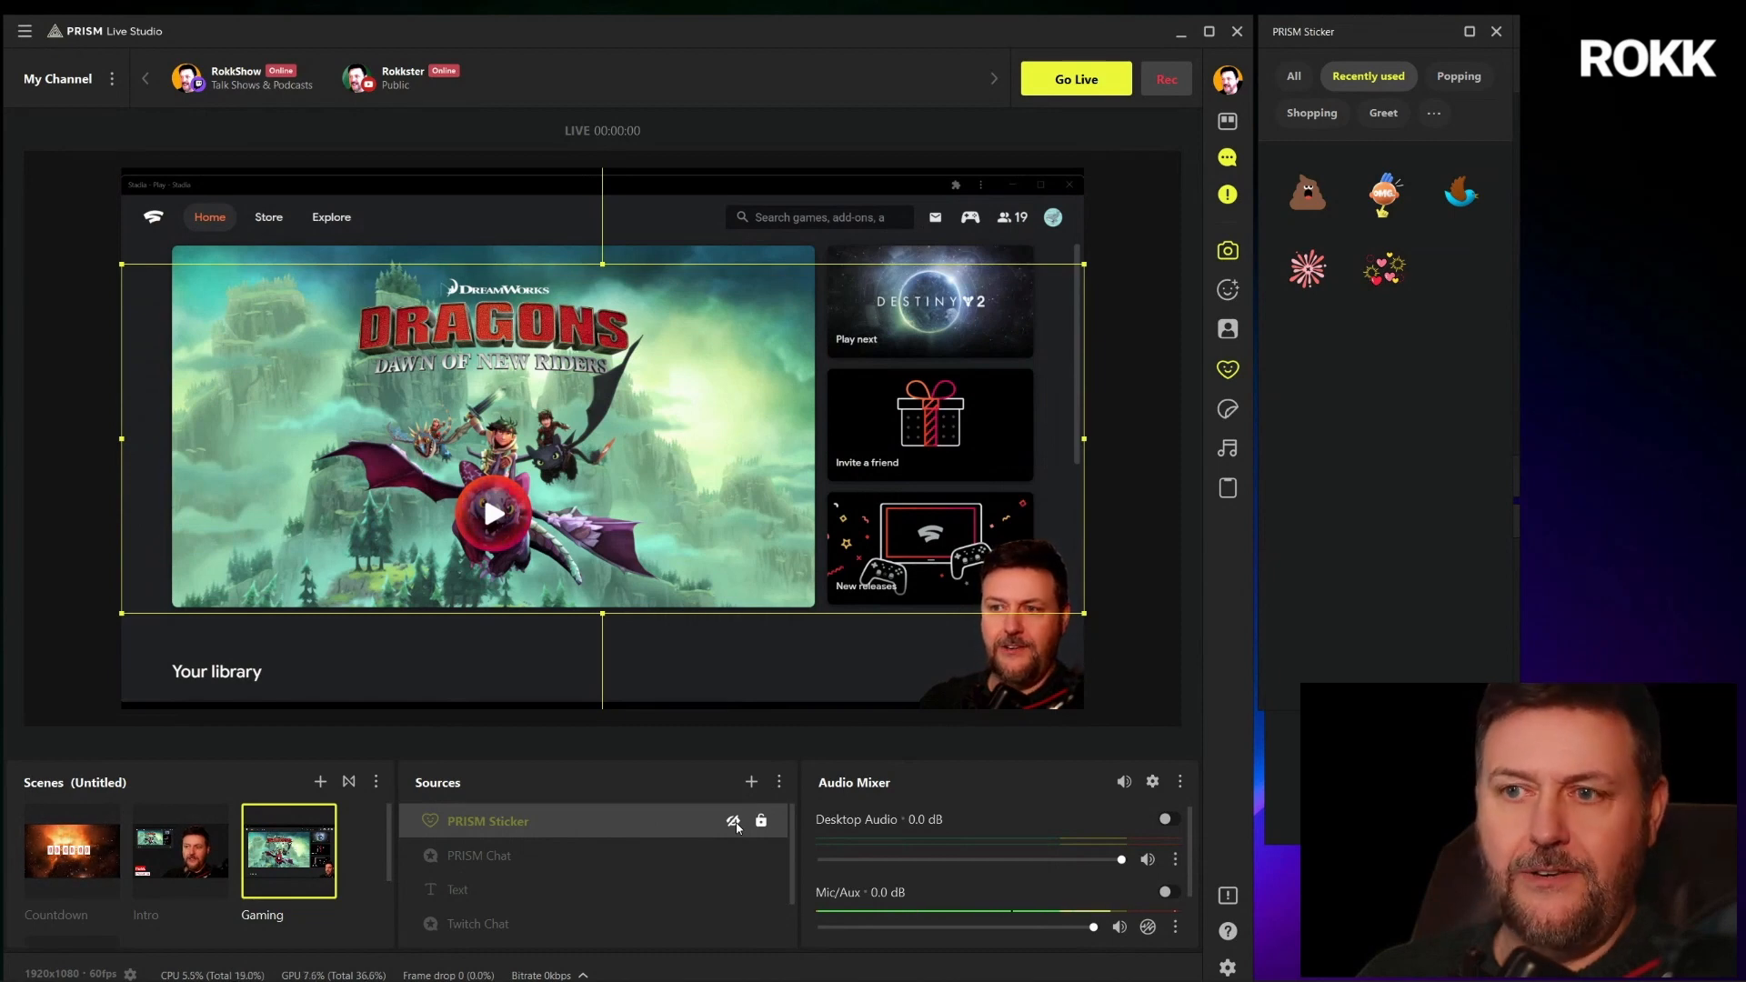
{"action": "left_click", "coordinate": [733, 822]}
{"action": "left_click", "coordinate": [734, 822]}
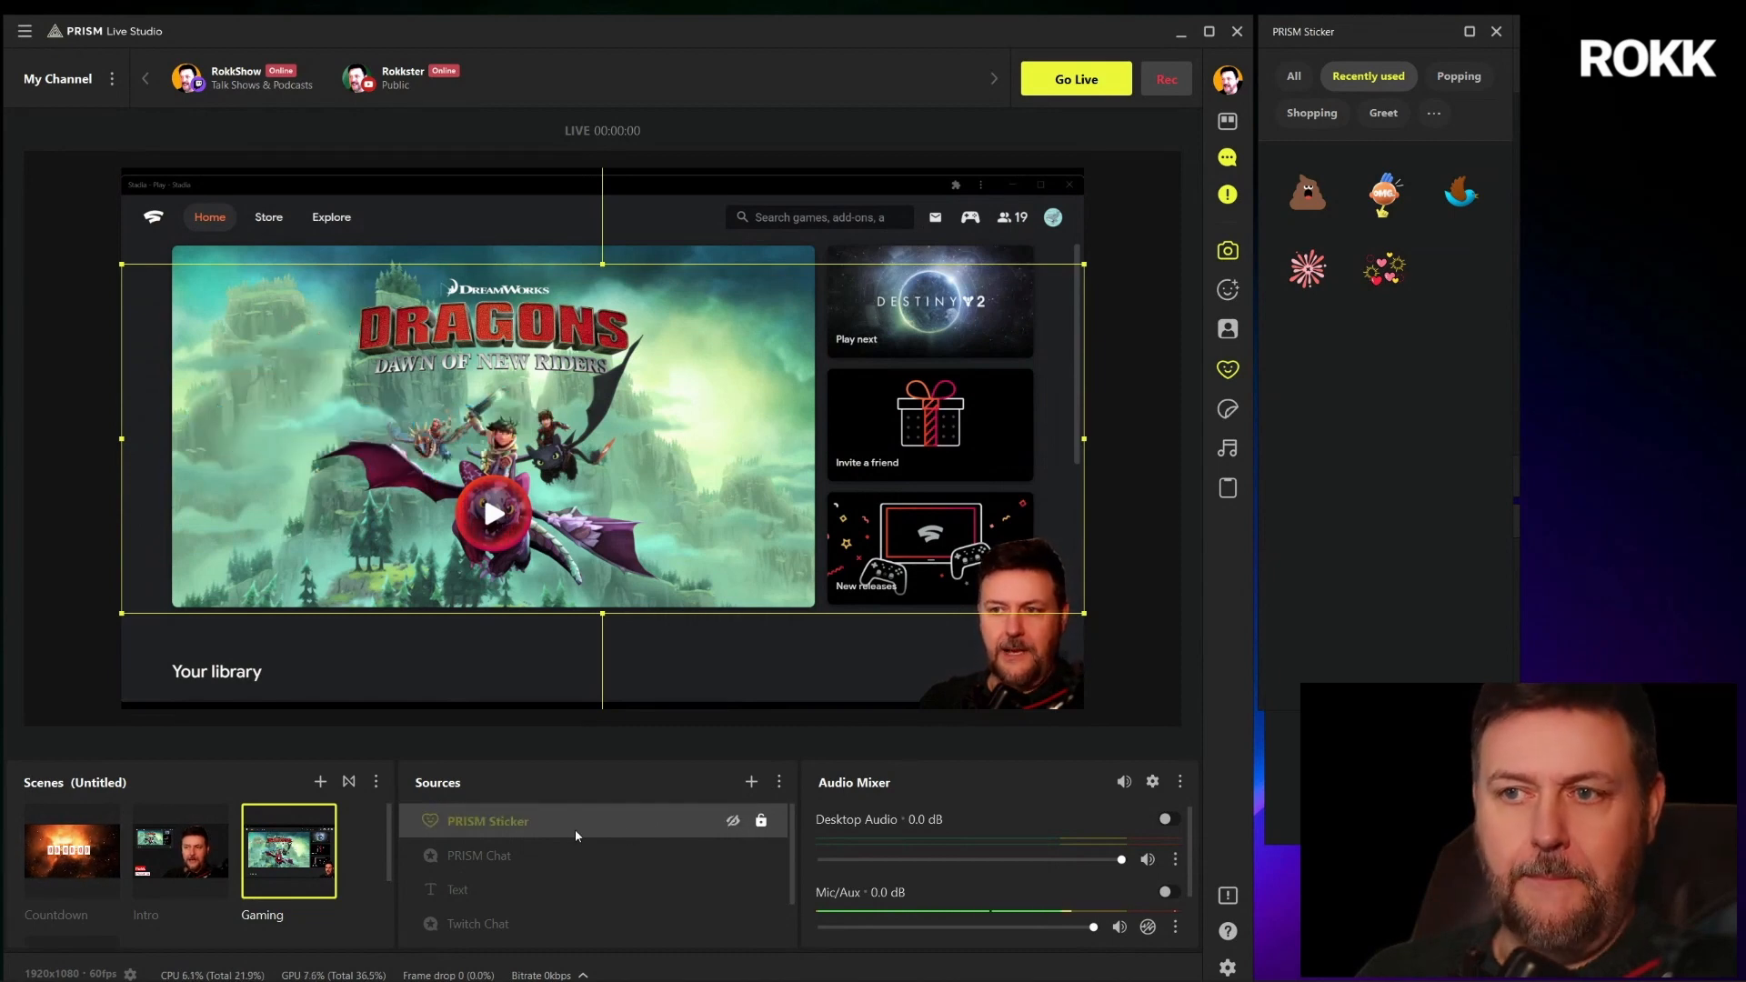
{"action": "left_click", "coordinate": [734, 822]}
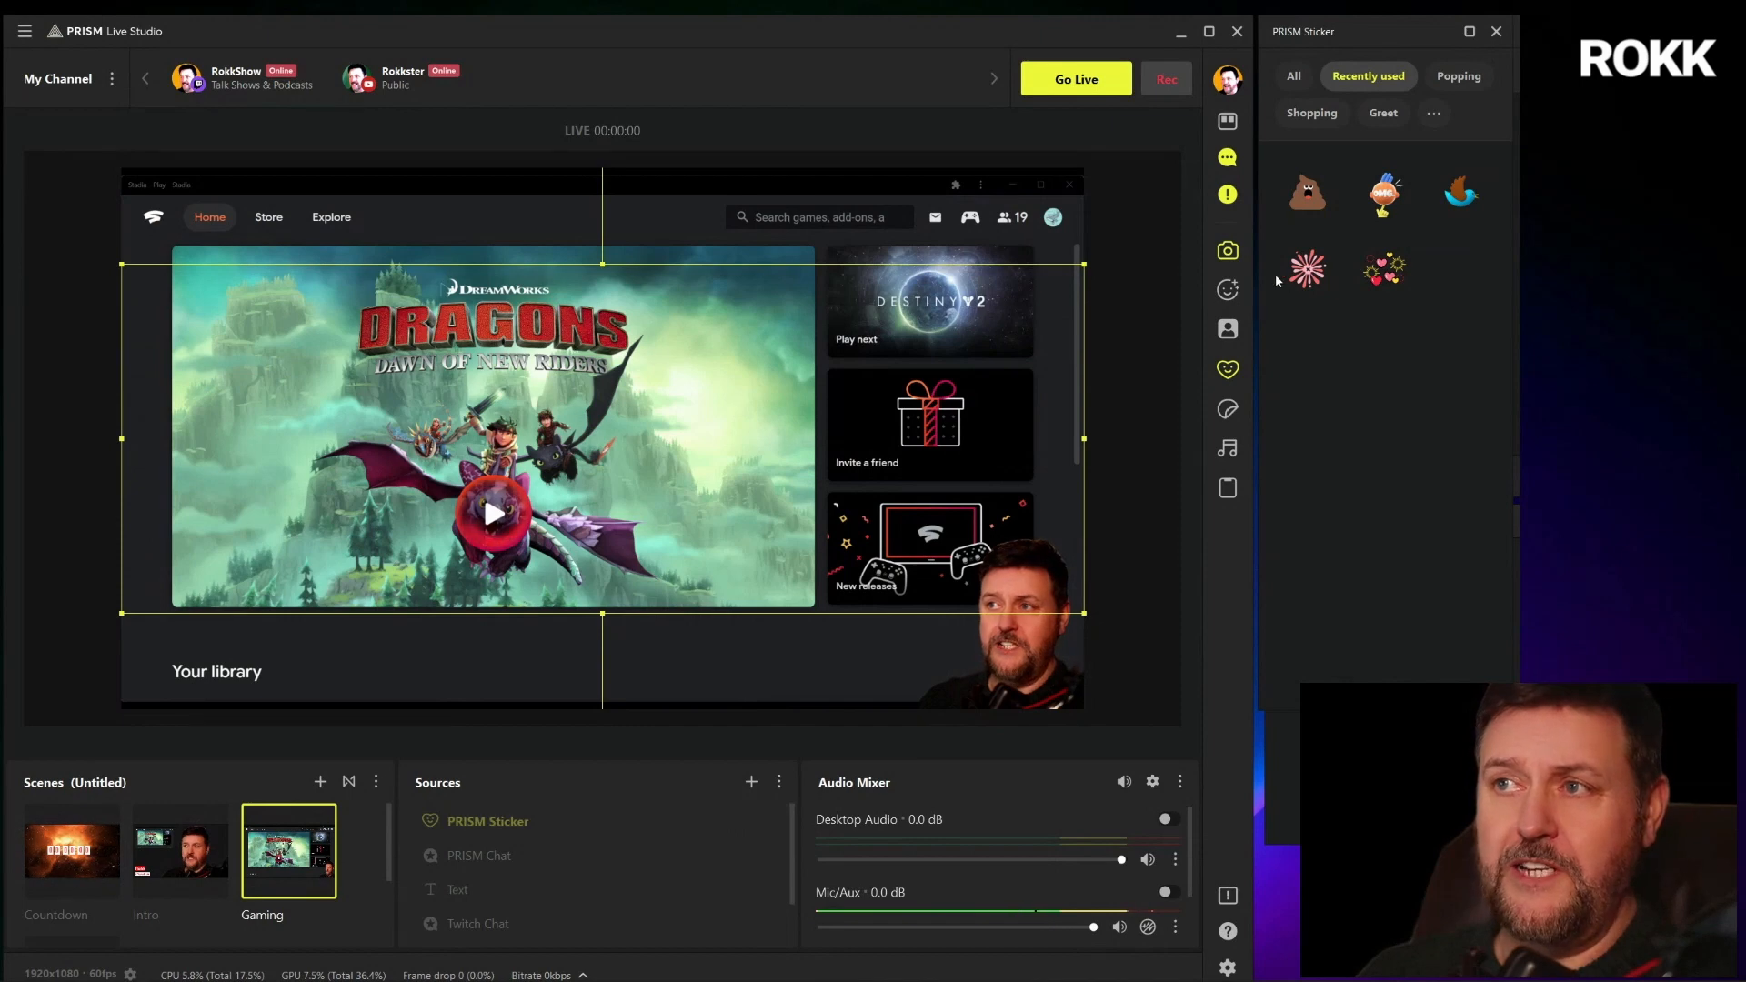
Browse the All and Popping sticker categories and add the popping hearts PRISM sticker to the Gaming scene
{"action": "left_click", "coordinate": [1293, 76]}
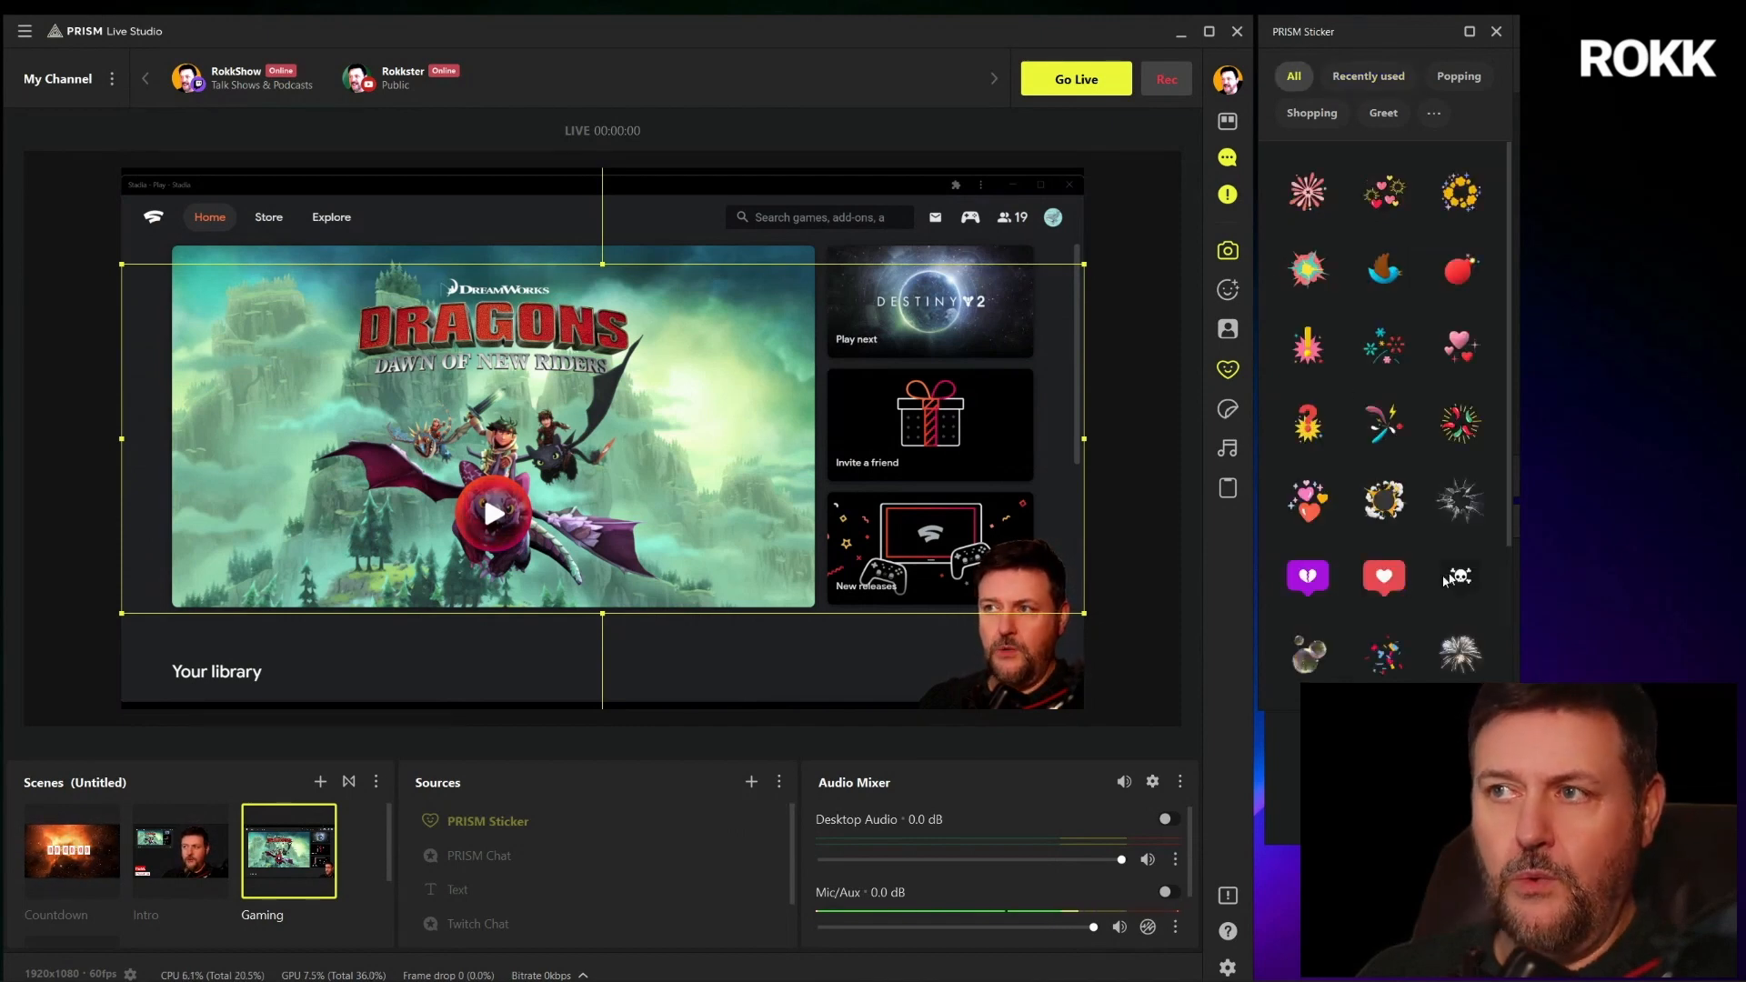
{"action": "left_click", "coordinate": [1459, 77]}
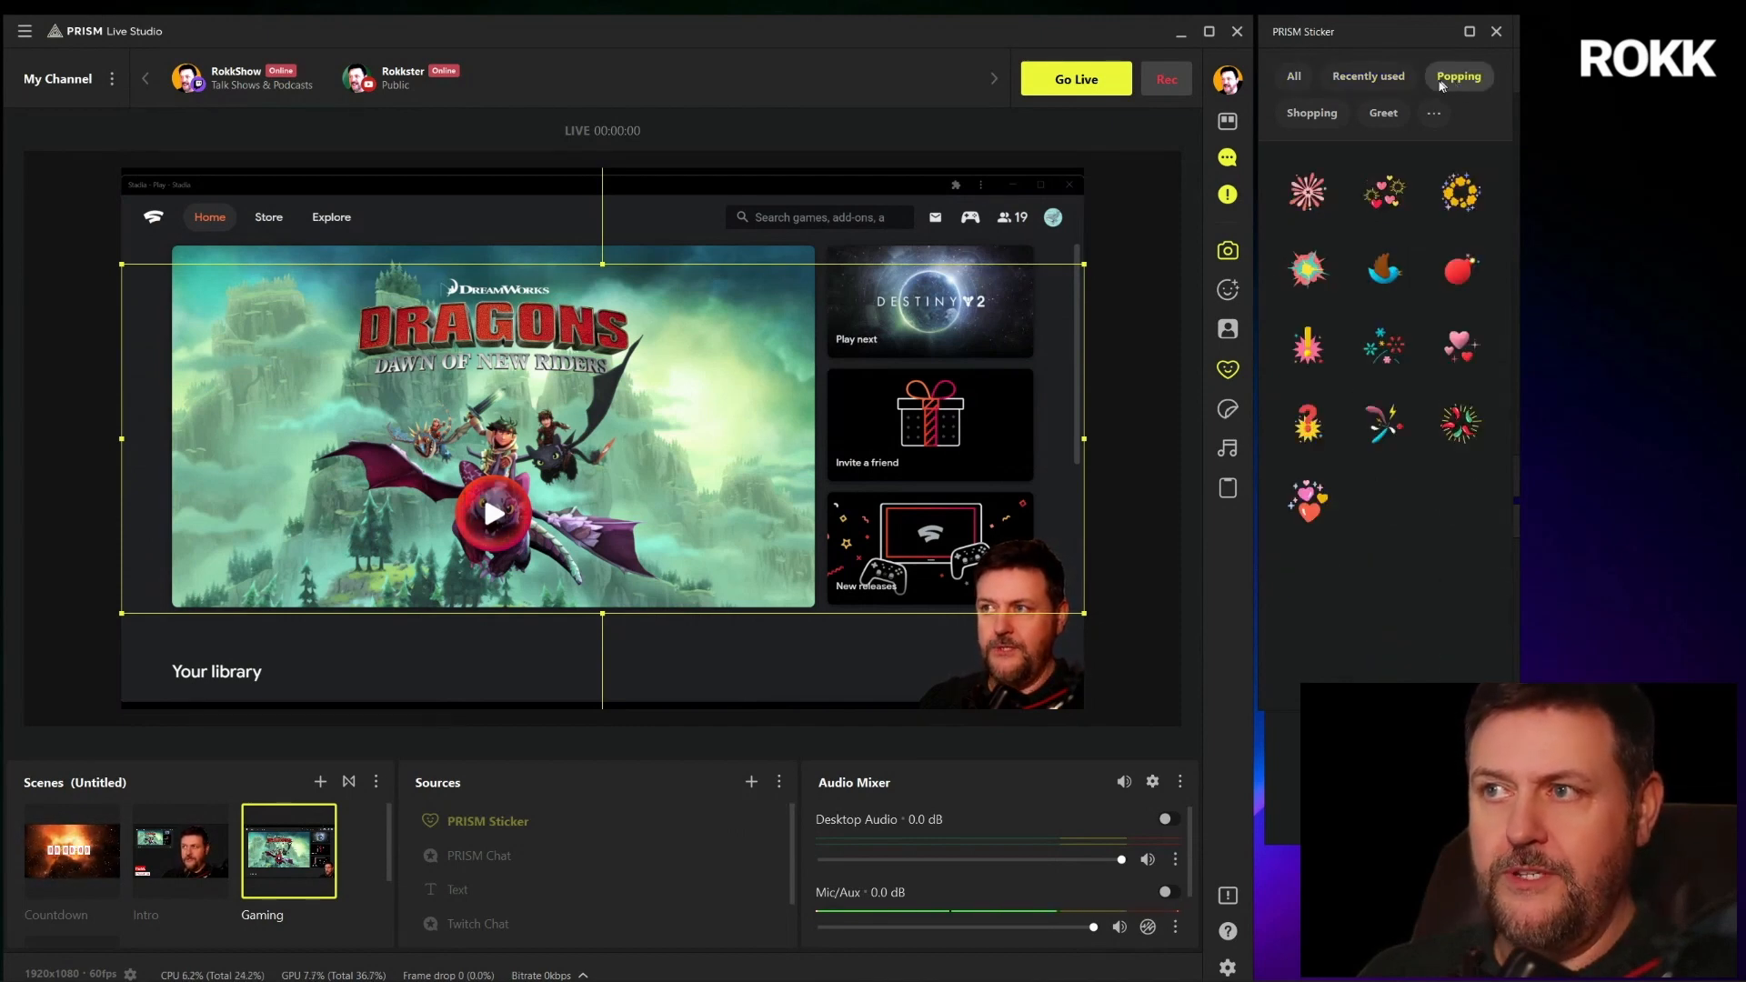
{"action": "left_click", "coordinate": [1289, 82]}
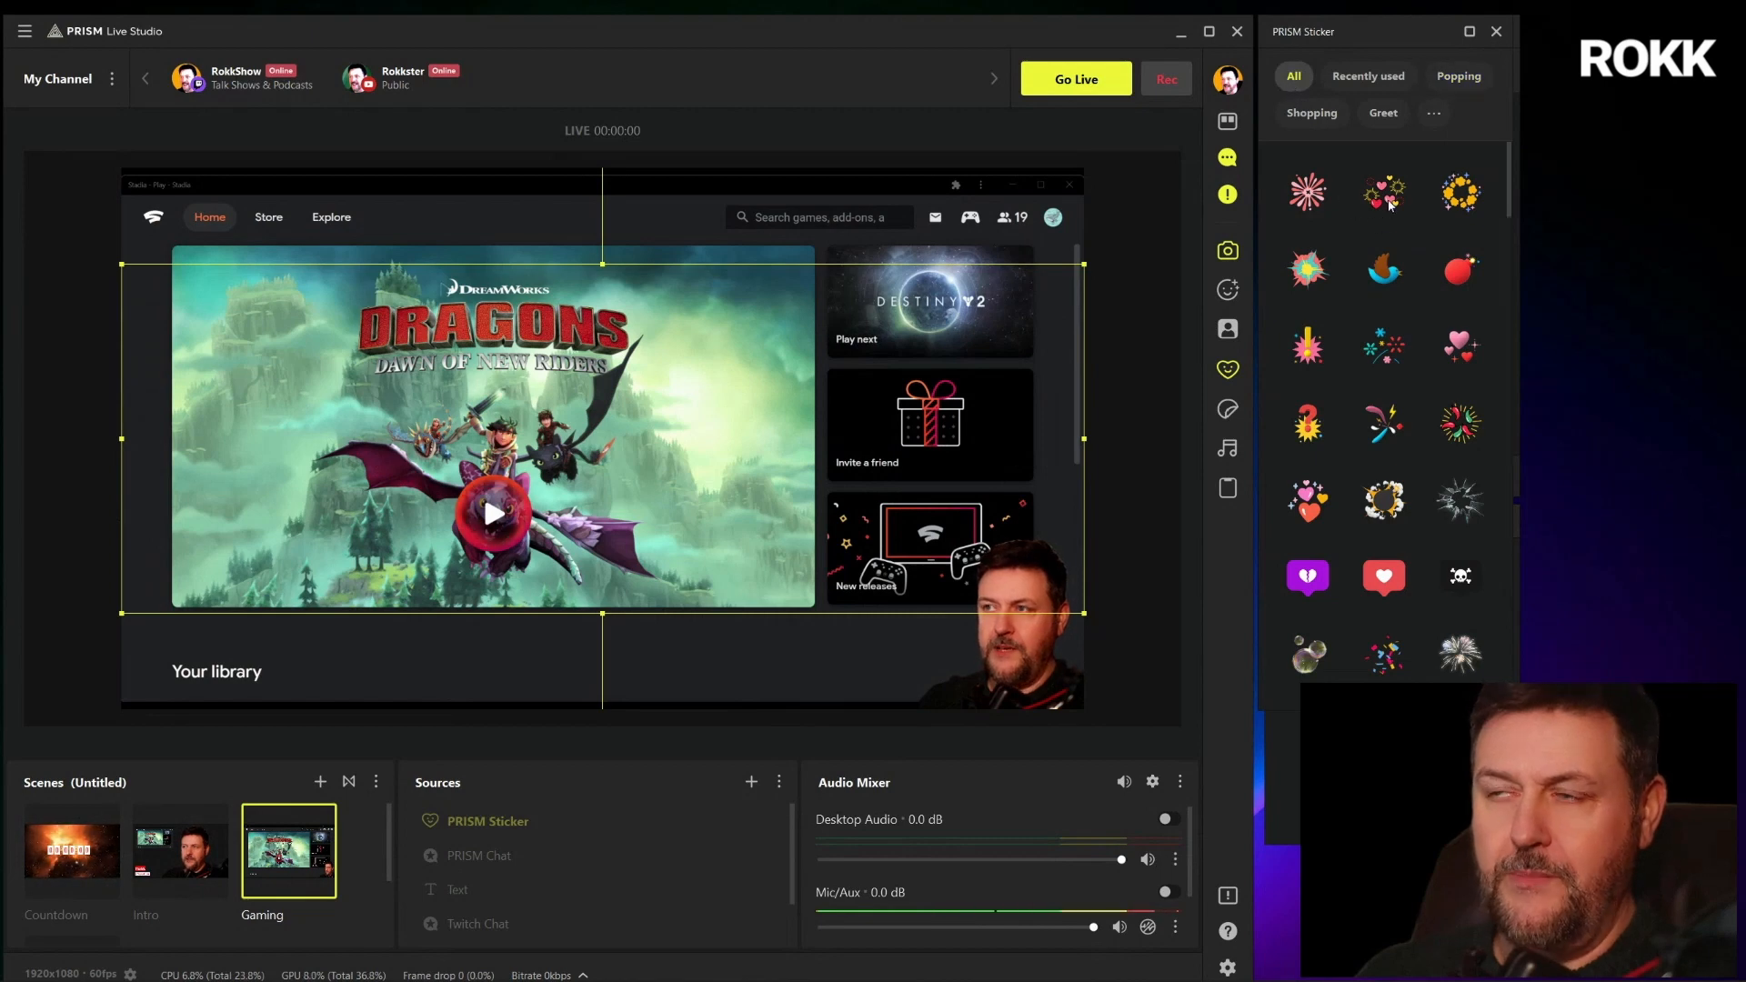
{"action": "left_click", "coordinate": [1390, 200]}
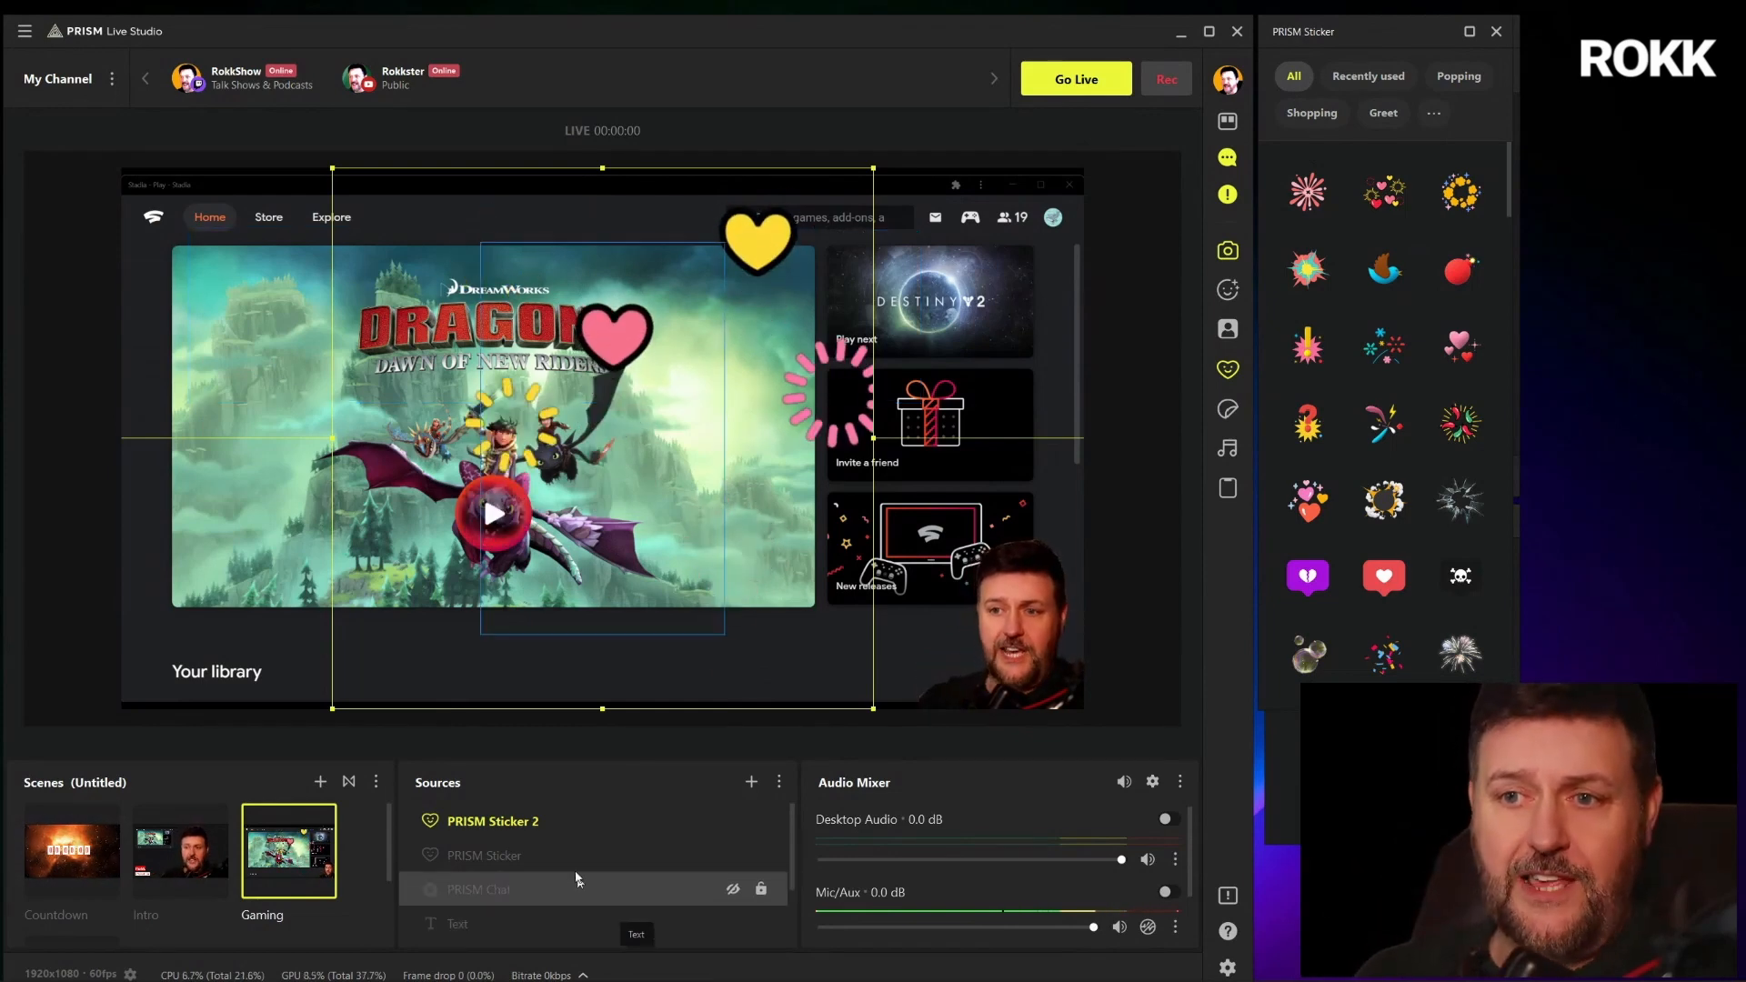
Check the hearts sticker's properties without changing them, hide the sticker, and deselect it
{"action": "double_click", "coordinate": [510, 824]}
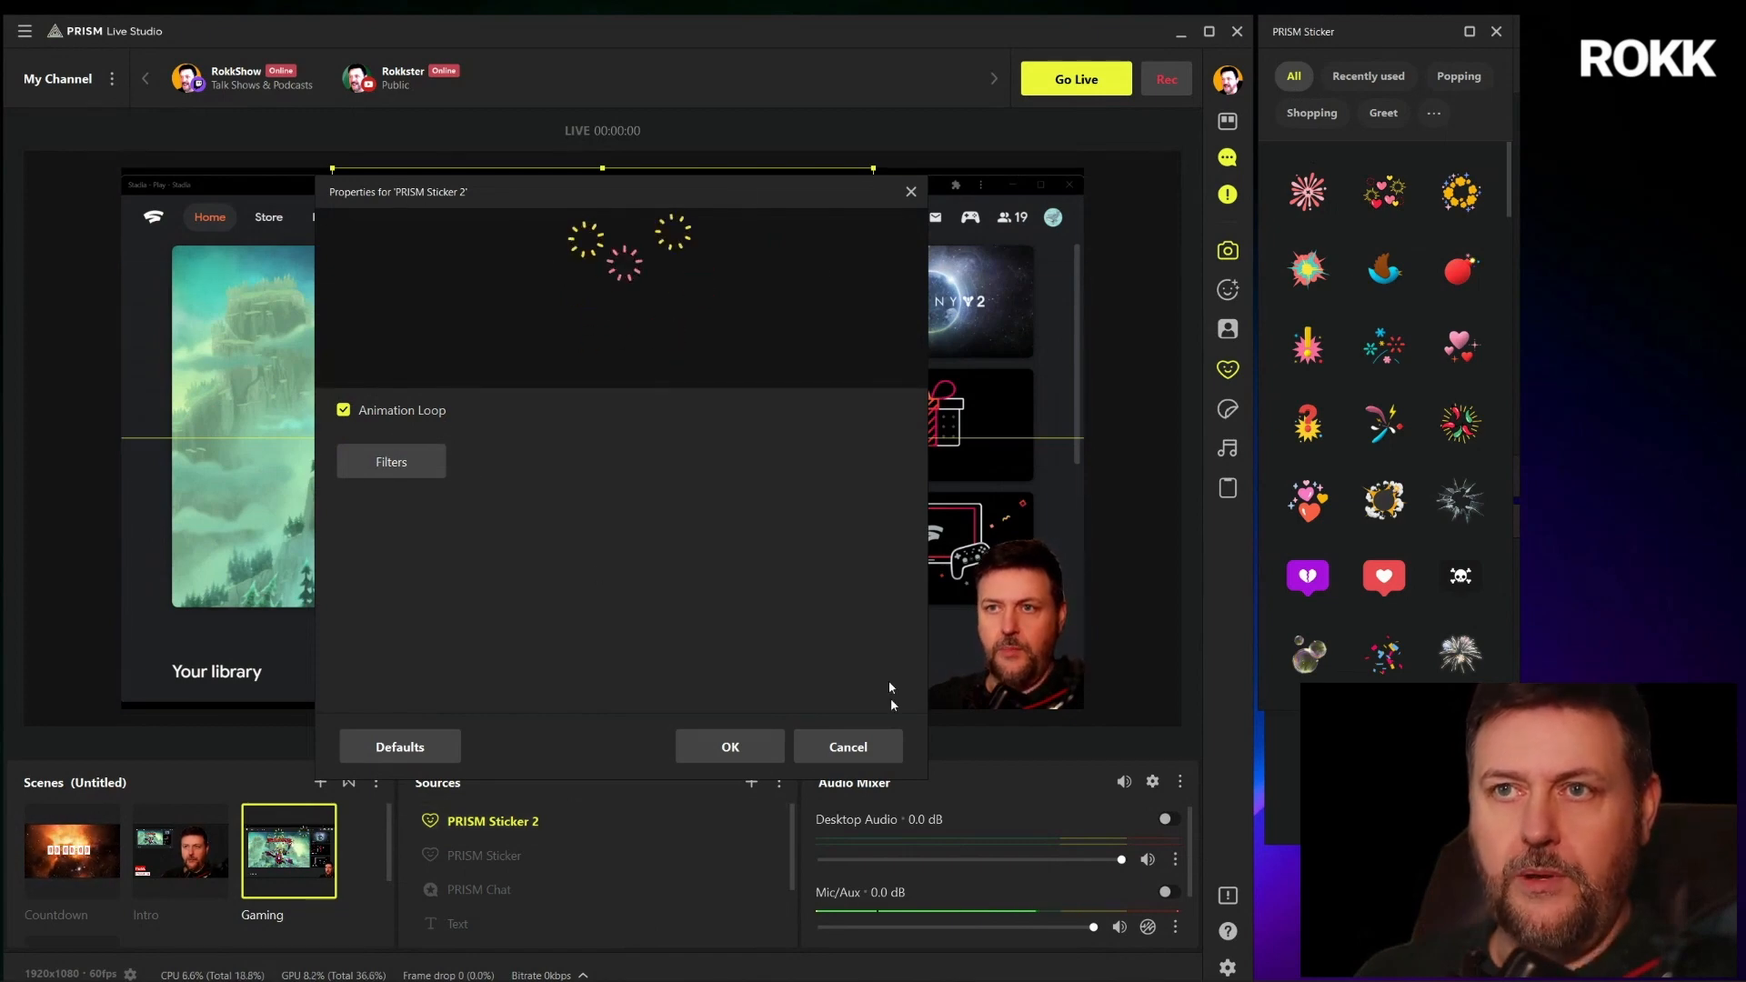
{"action": "left_click", "coordinate": [861, 743]}
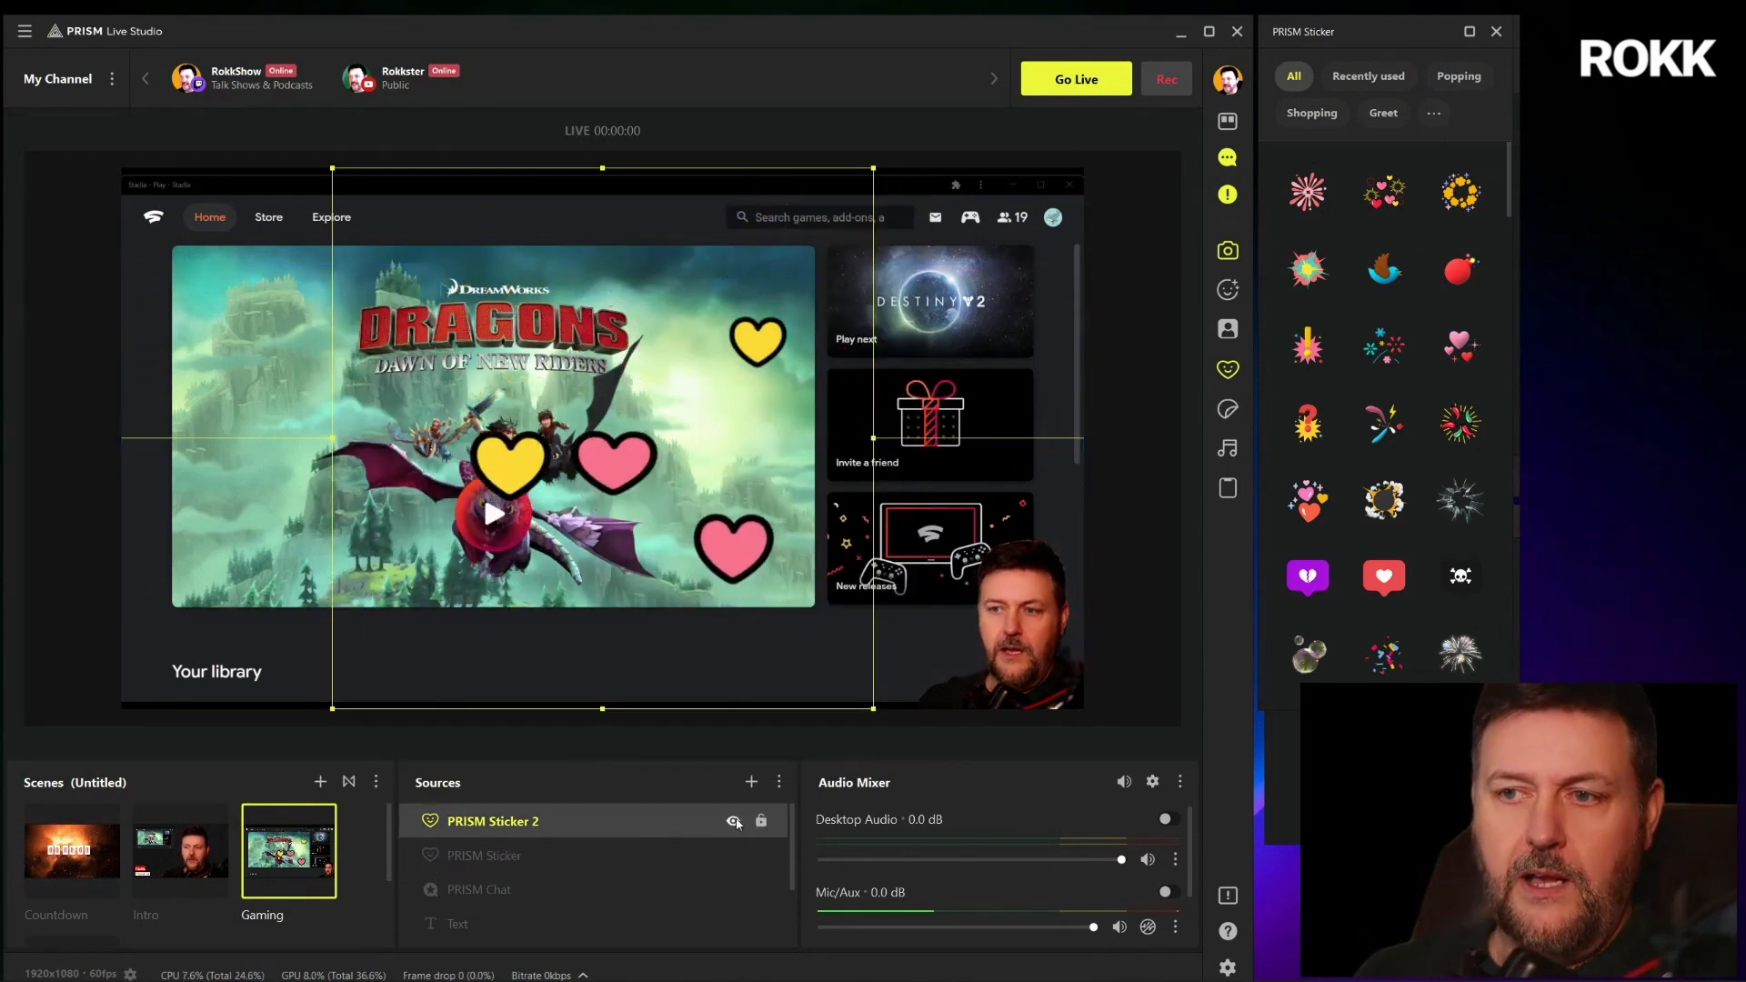
{"action": "left_click", "coordinate": [734, 822]}
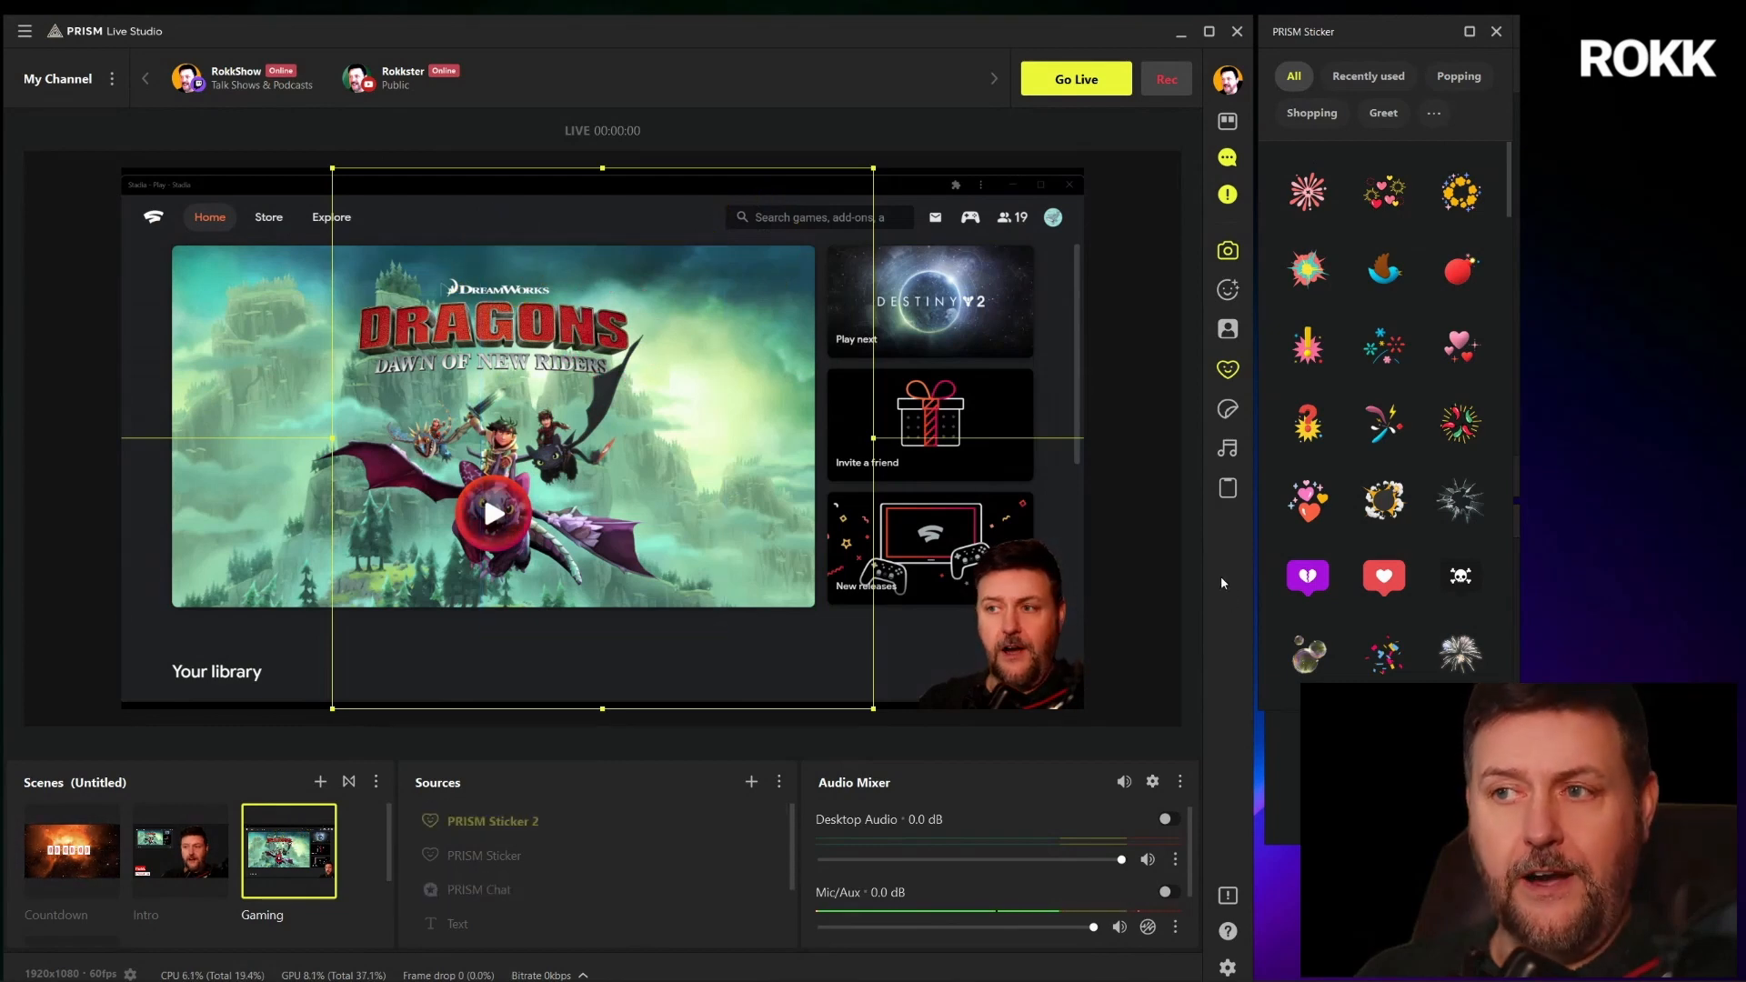
{"action": "left_click", "coordinate": [1172, 554]}
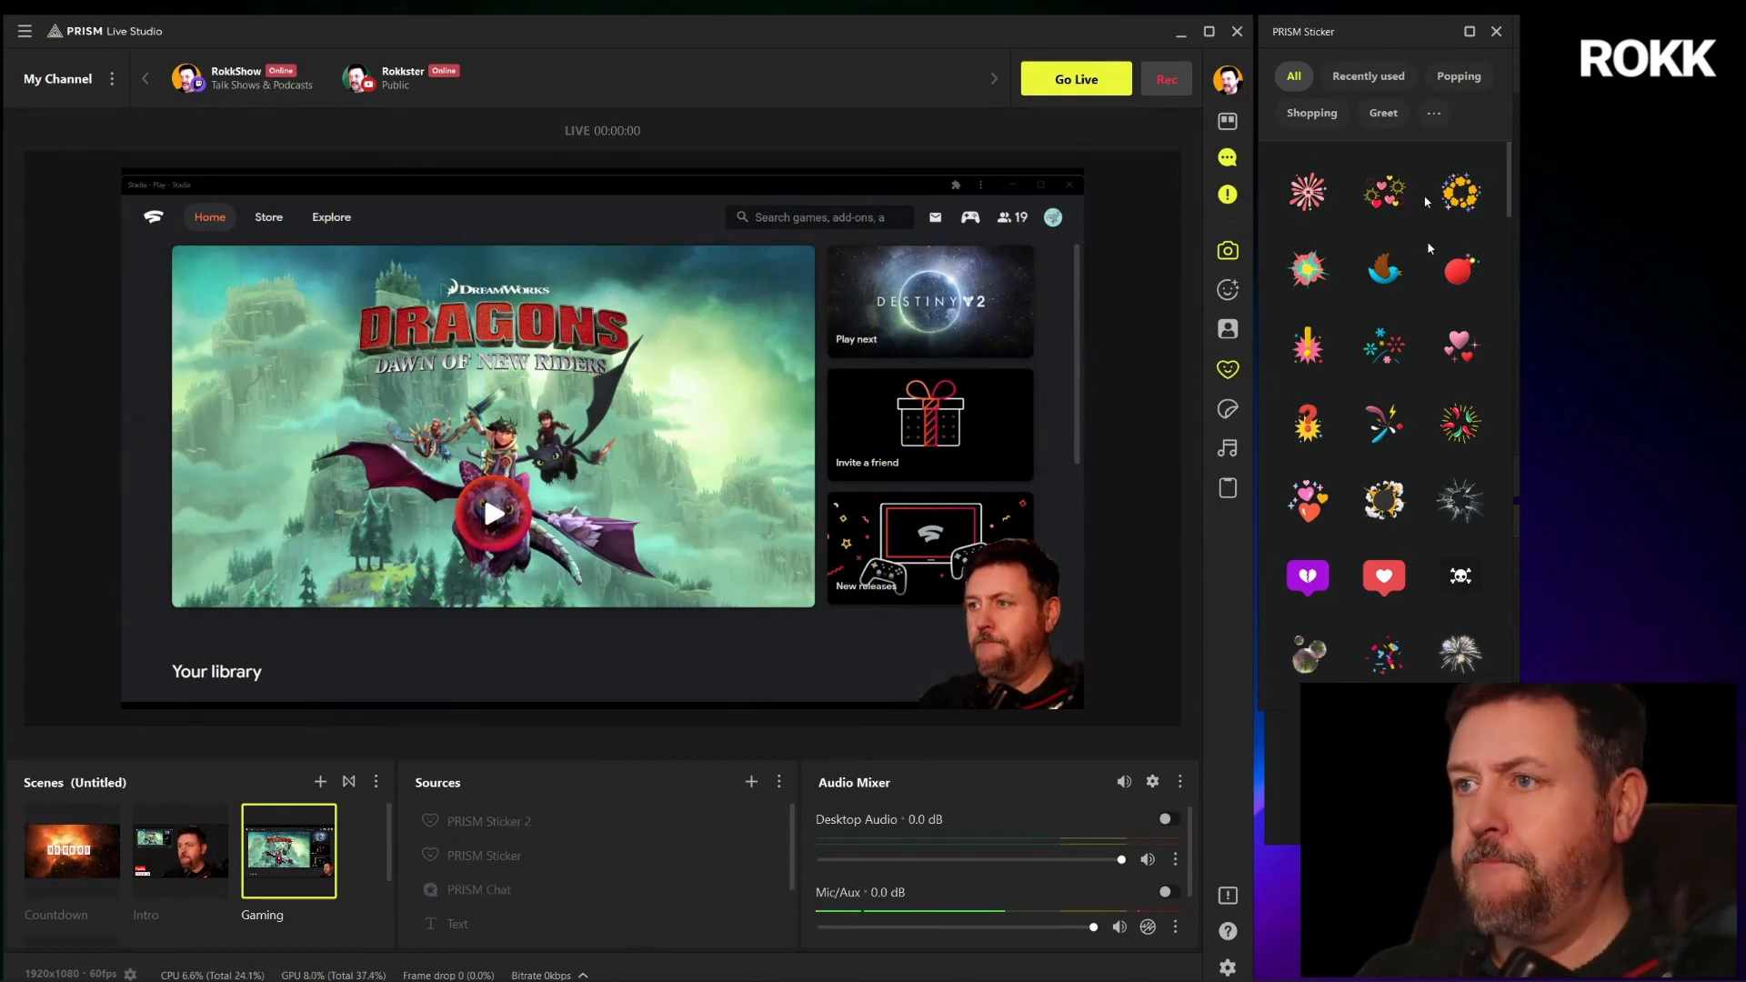
Add the trending GIPHY sticker of the bald man drinking coffee, place it over the camera image, hide it, and close the sticker window
{"action": "left_click", "coordinate": [1228, 409]}
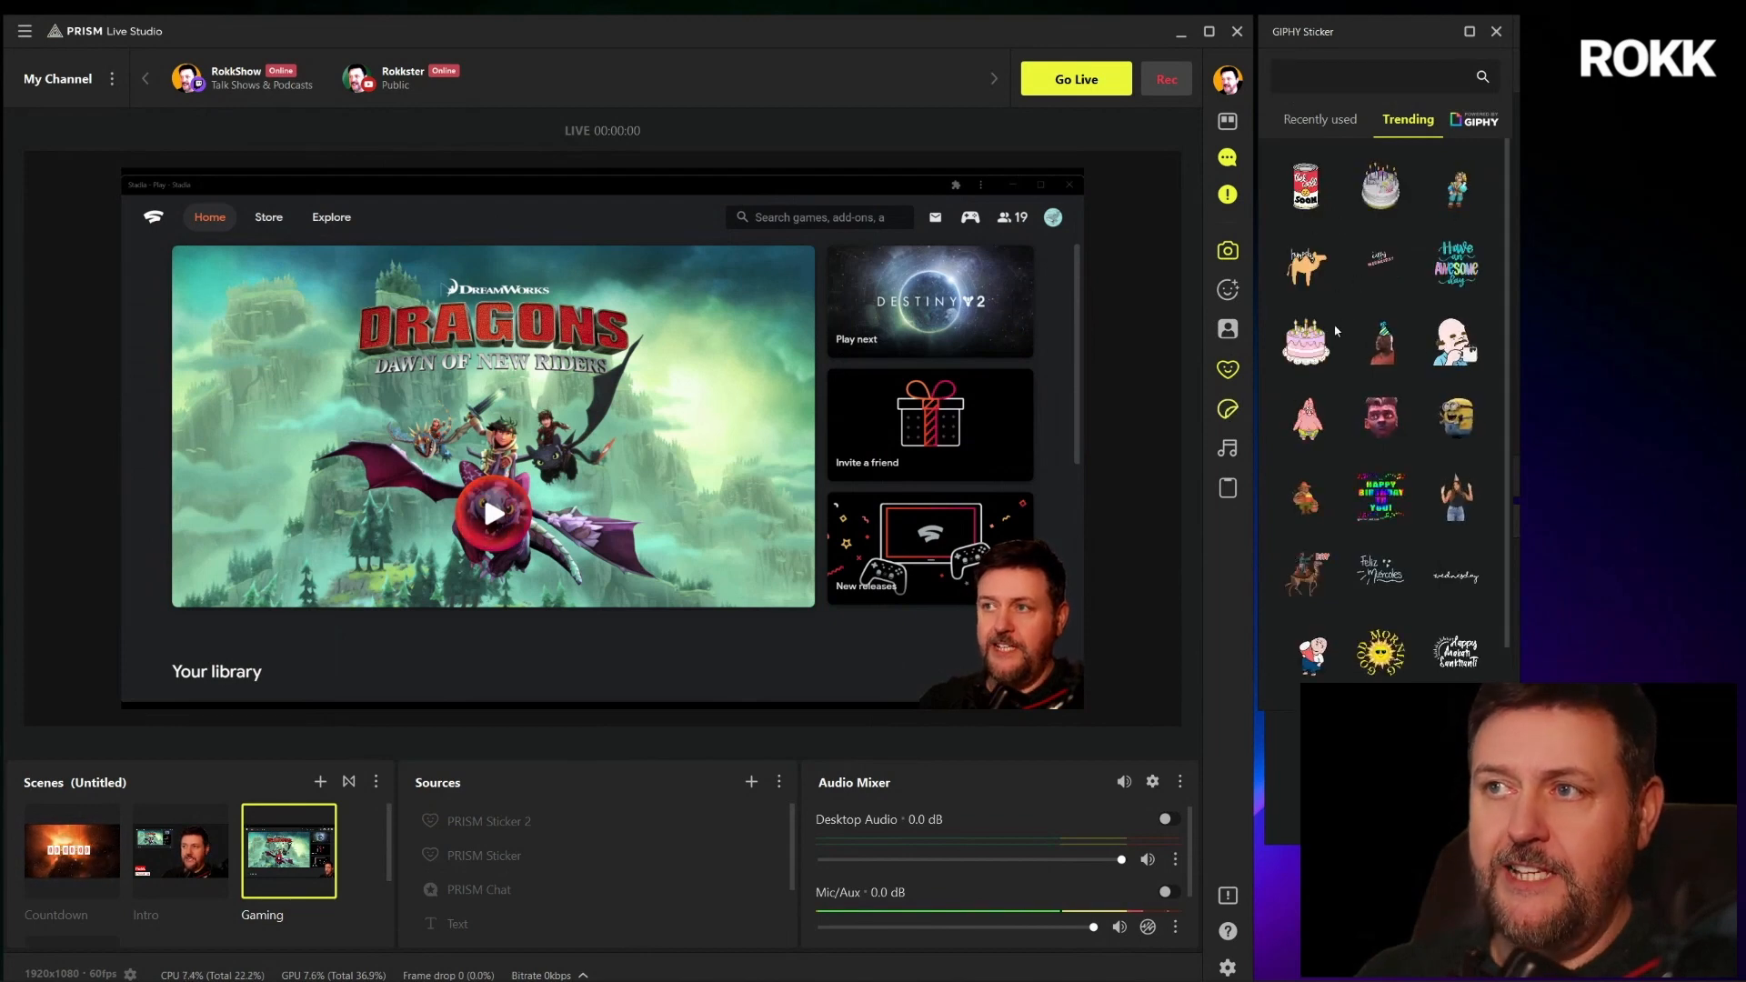
{"action": "left_click", "coordinate": [1452, 350]}
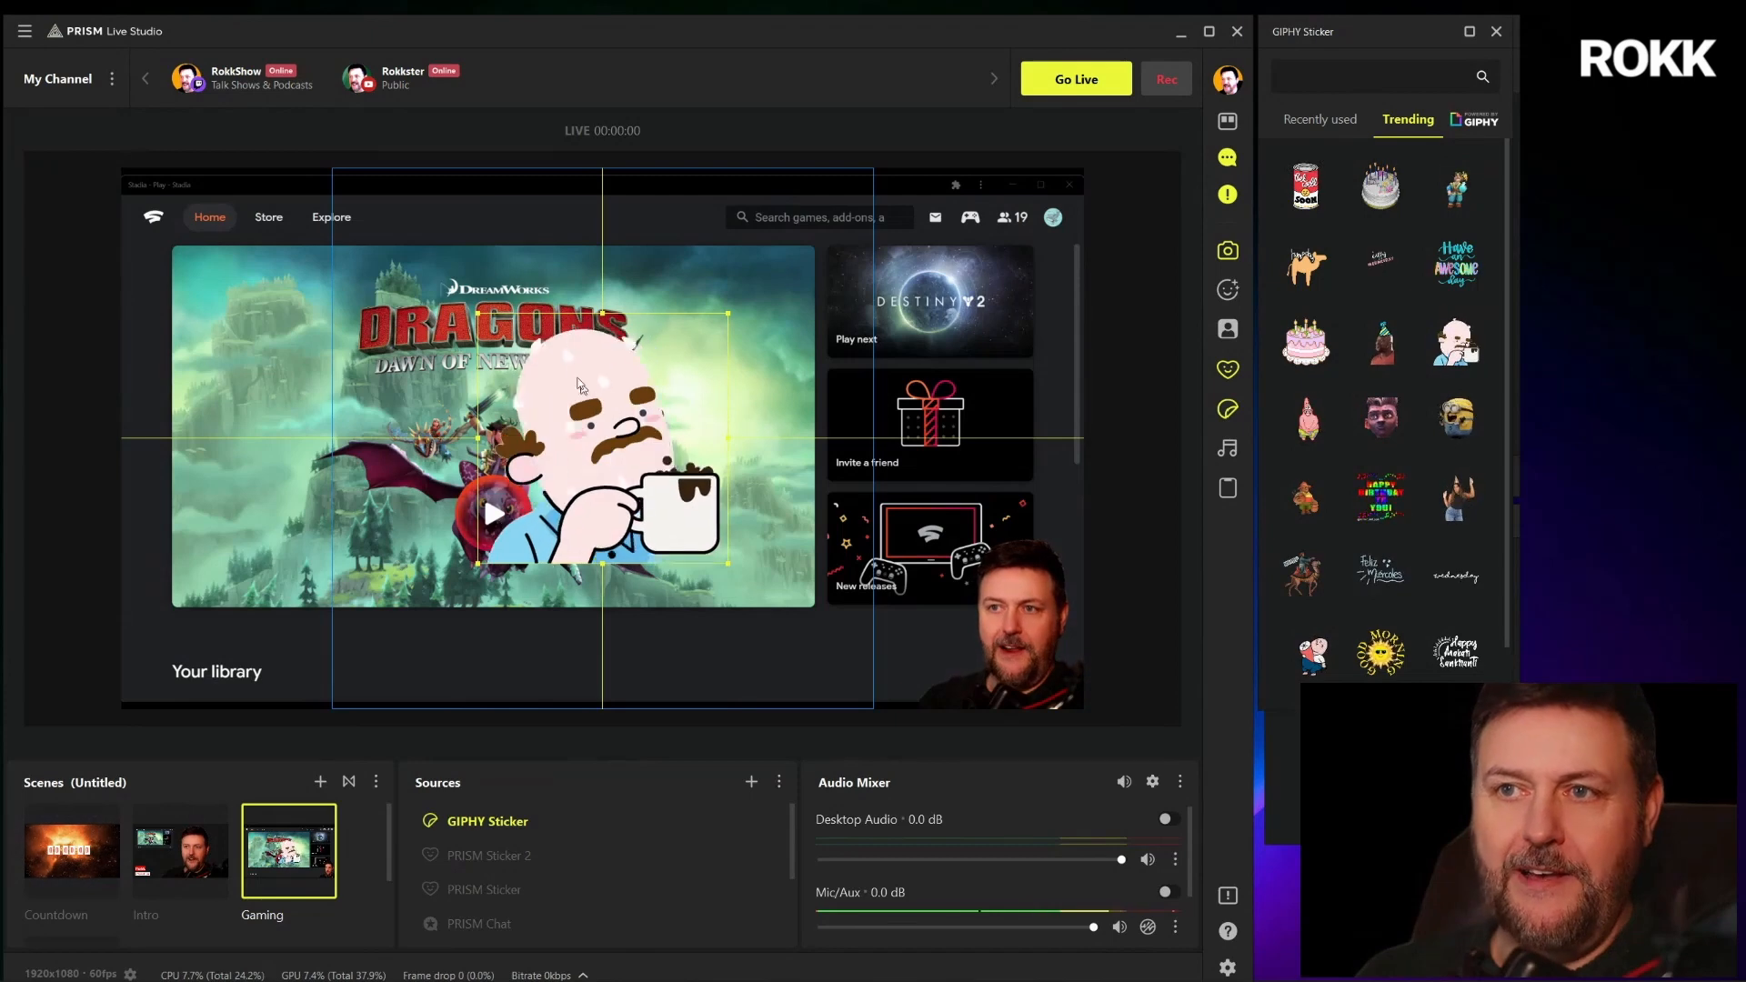
{"action": "left_click_drag", "start_coordinate": [591, 389], "coordinate": [991, 542]}
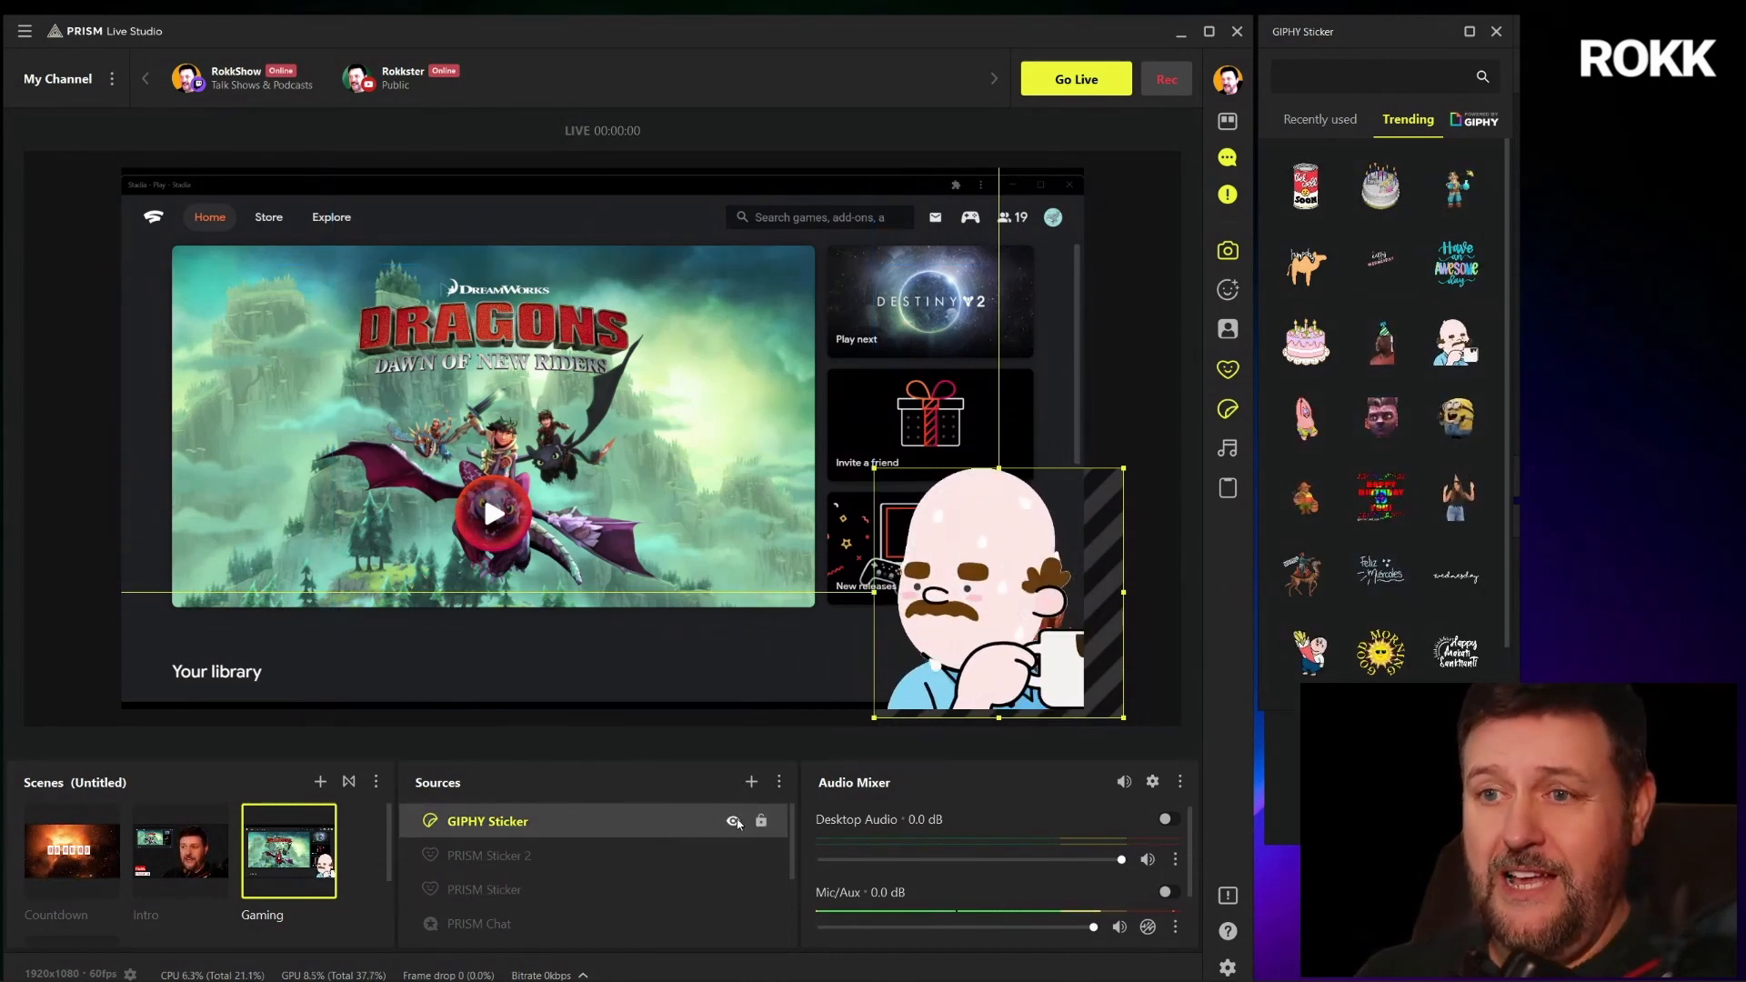
{"action": "left_click", "coordinate": [733, 822]}
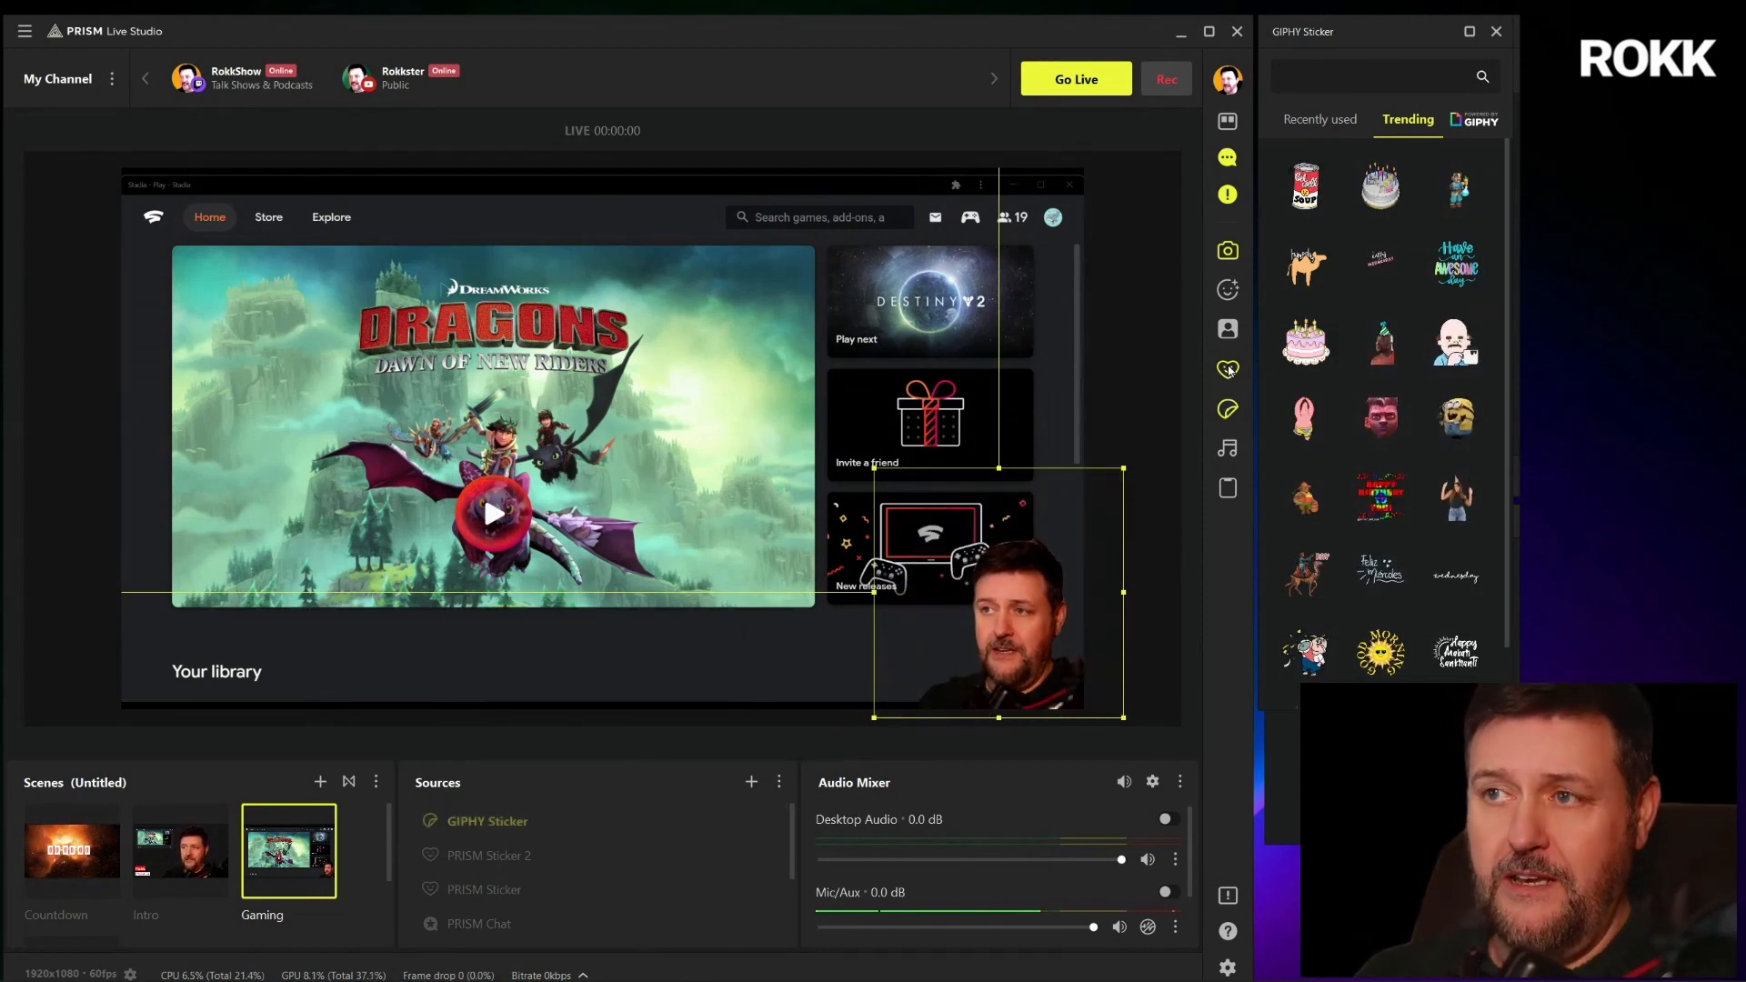
{"action": "left_click", "coordinate": [1230, 410]}
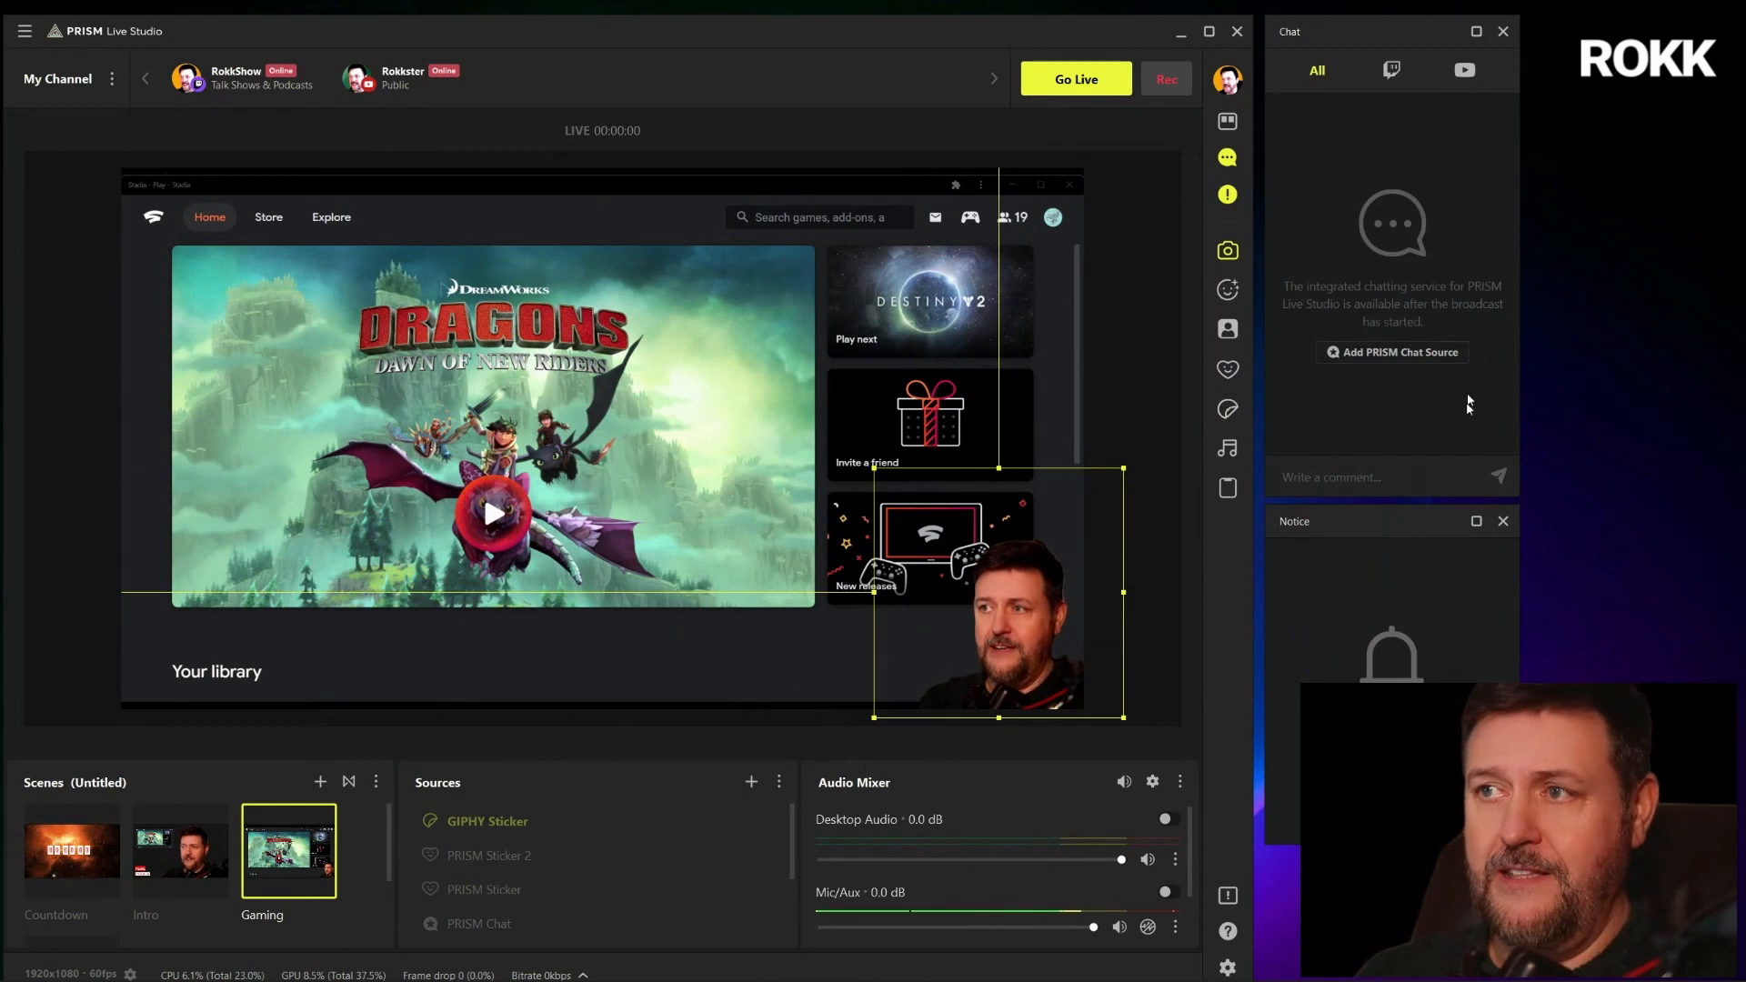
Add a new visible Music Playlist source to the Gaming scene and dismiss its properties without adding songs
{"action": "left_click", "coordinate": [1227, 450]}
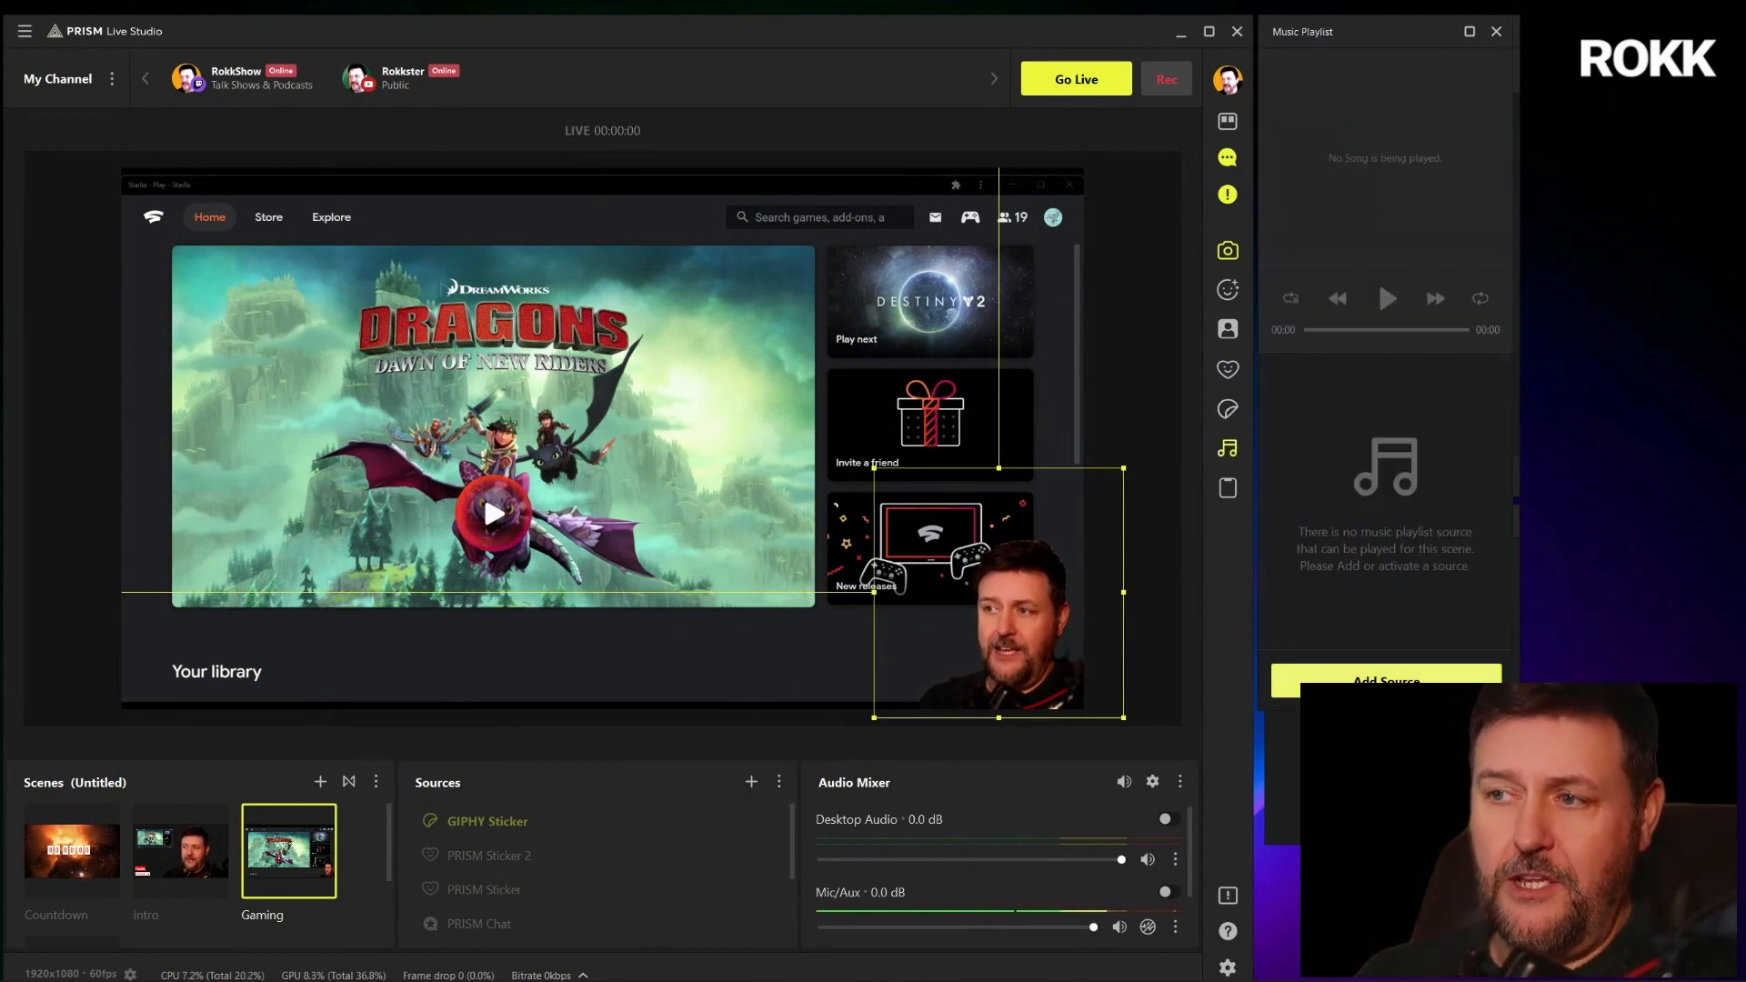
{"action": "left_click", "coordinate": [1398, 679]}
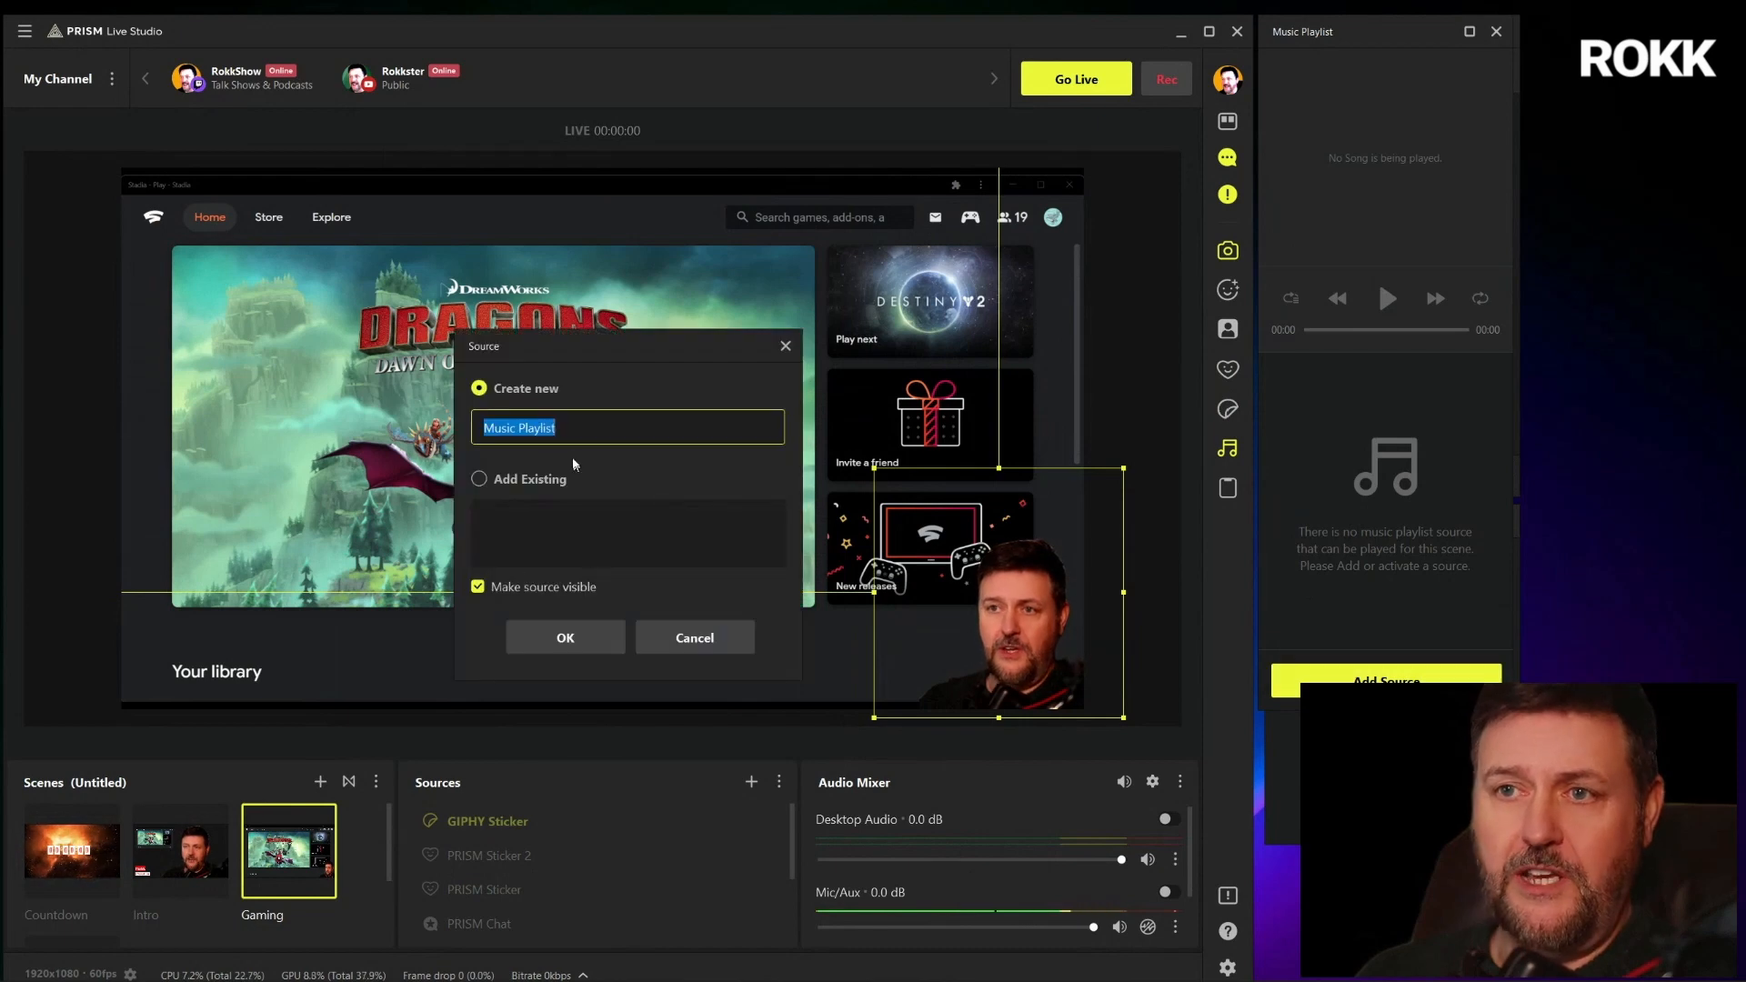
{"action": "left_click", "coordinate": [569, 636]}
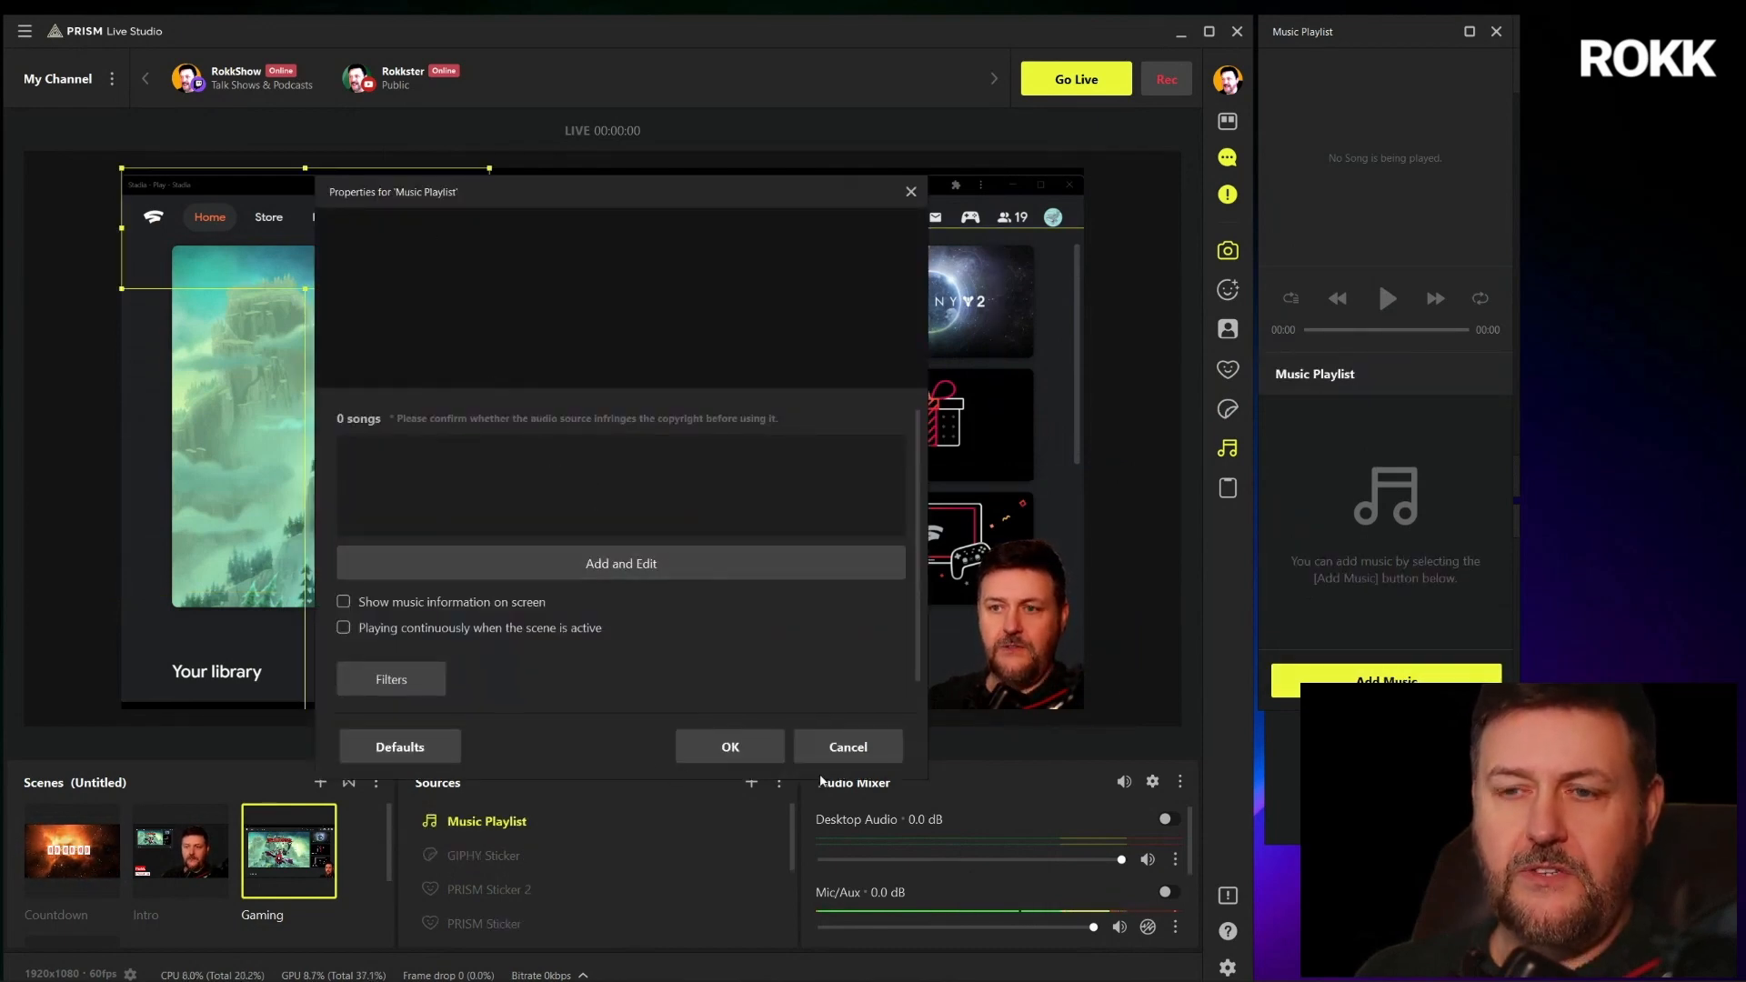
{"action": "left_click", "coordinate": [847, 747]}
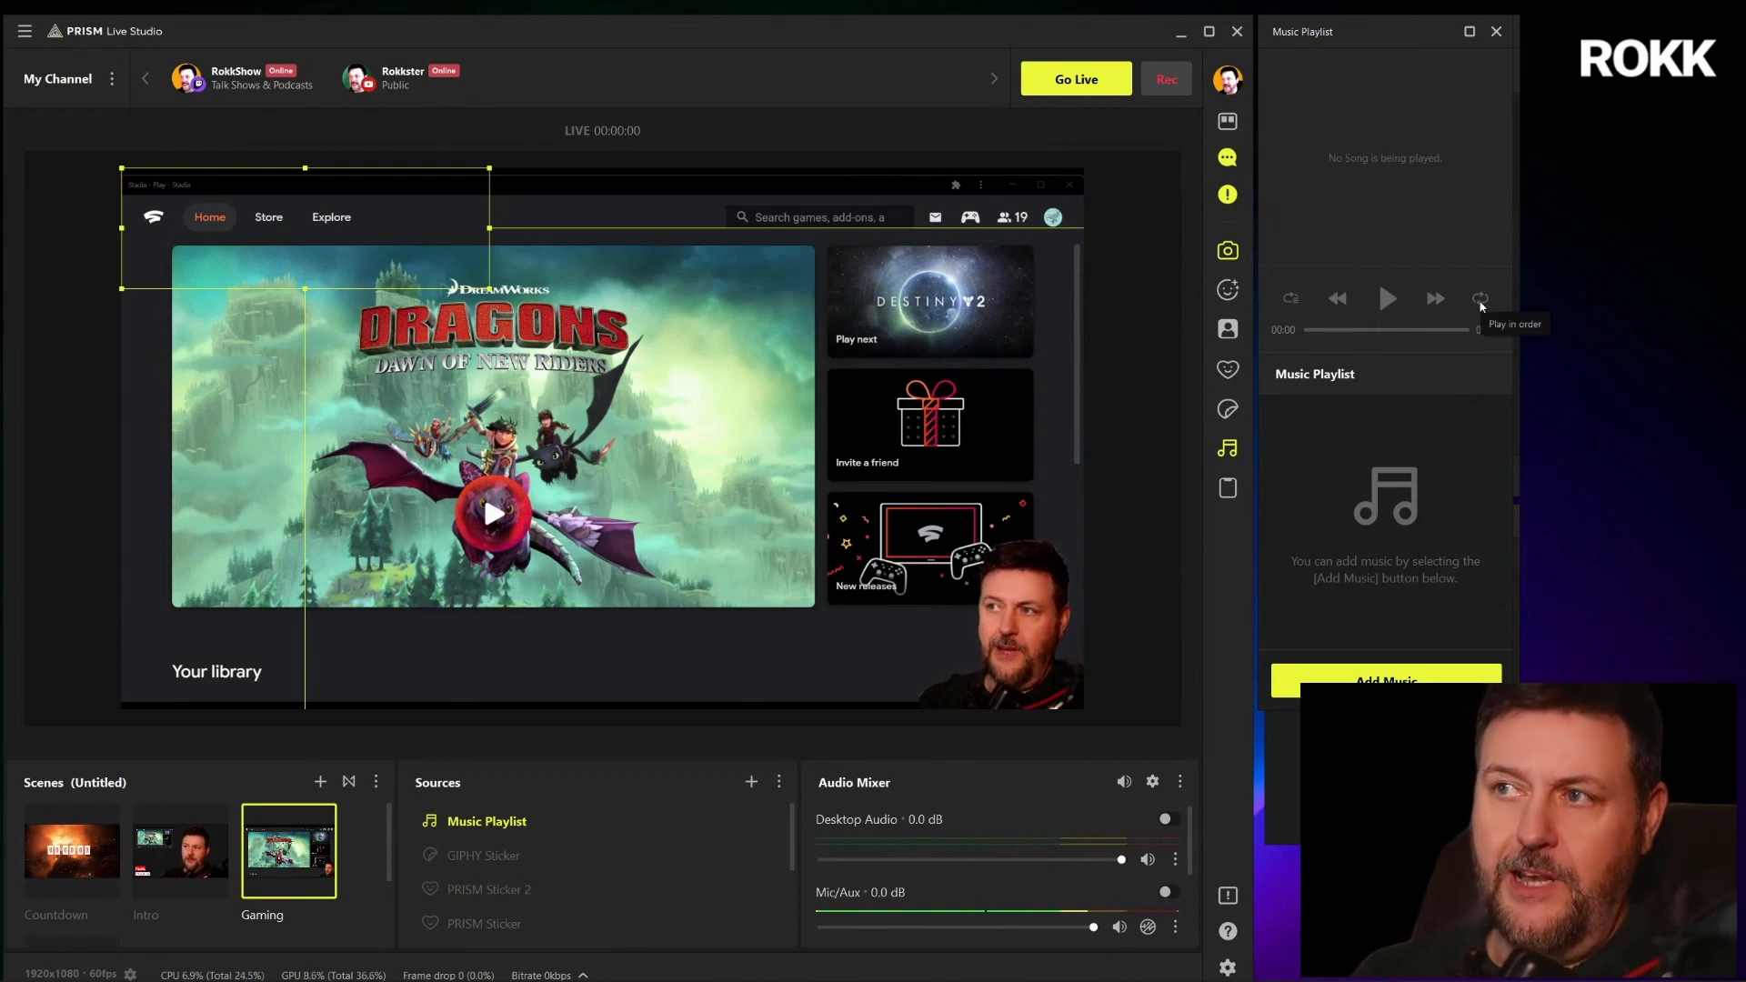
Lower the Music Playlist volume in the Audio Mixer to -42.5 dB
{"action": "scroll", "coordinate": [1000, 855], "scroll_direction": "down", "scroll_amount": 2}
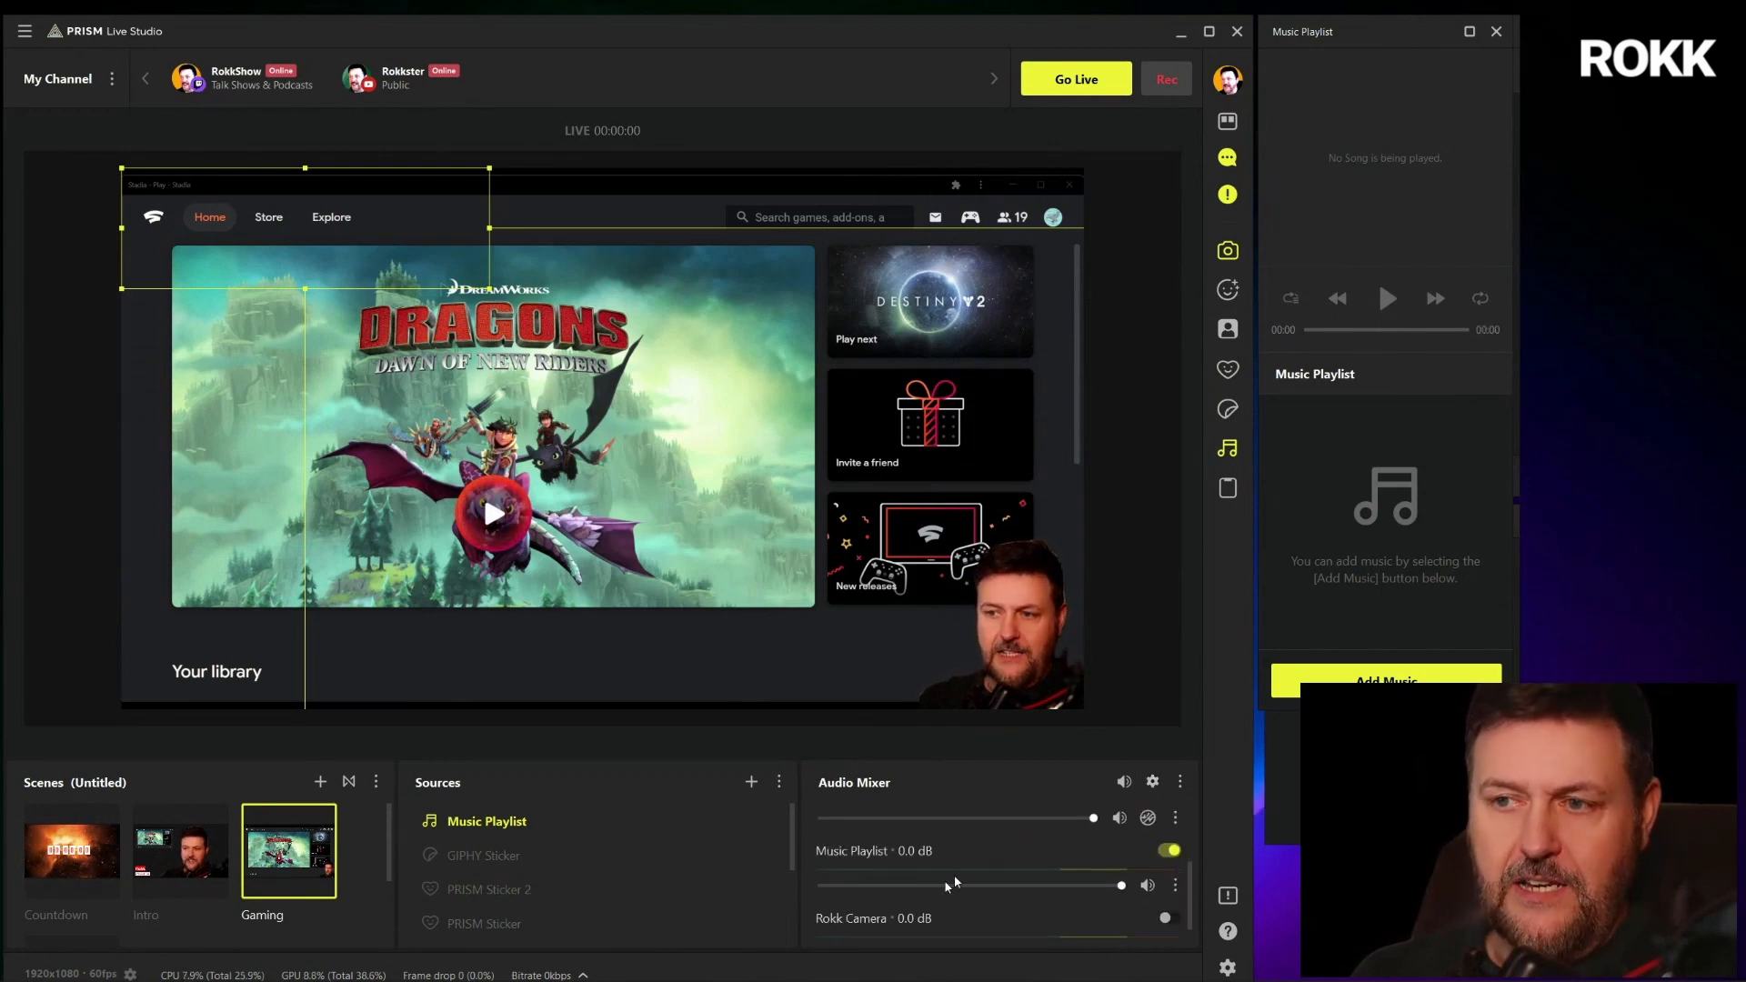
{"action": "scroll", "coordinate": [934, 846], "scroll_direction": "down", "scroll_amount": 1}
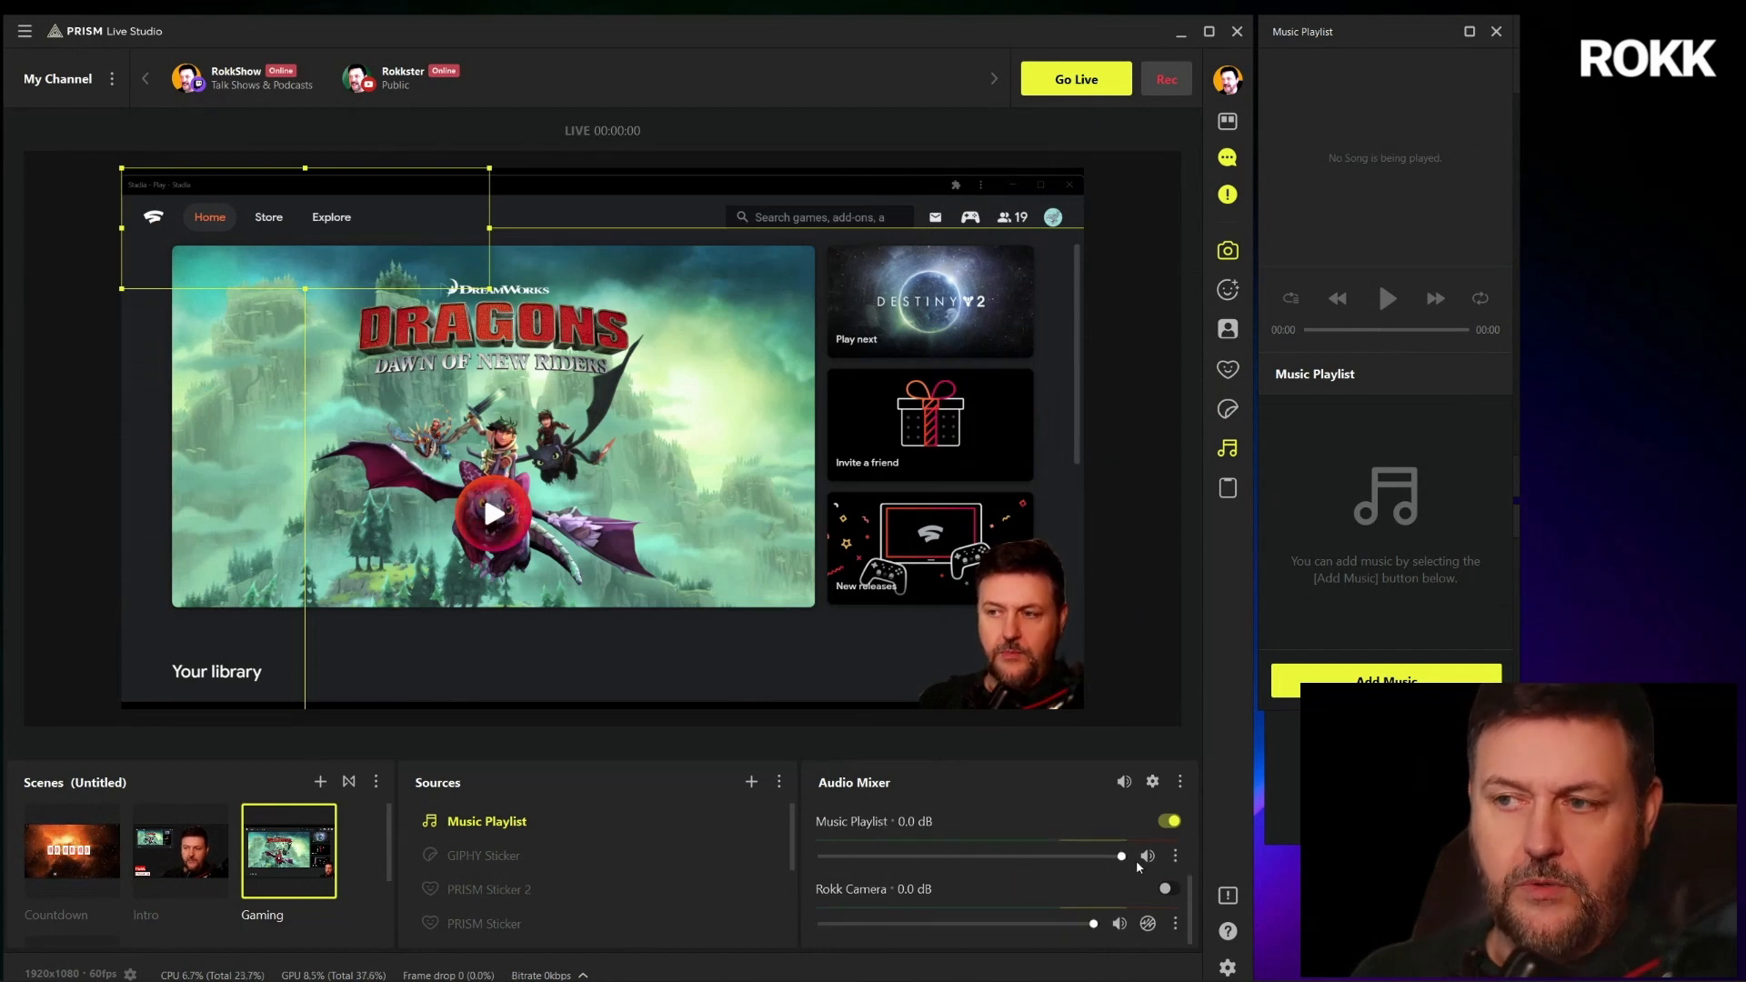
{"action": "left_click_drag", "start_coordinate": [1069, 858], "coordinate": [900, 859]}
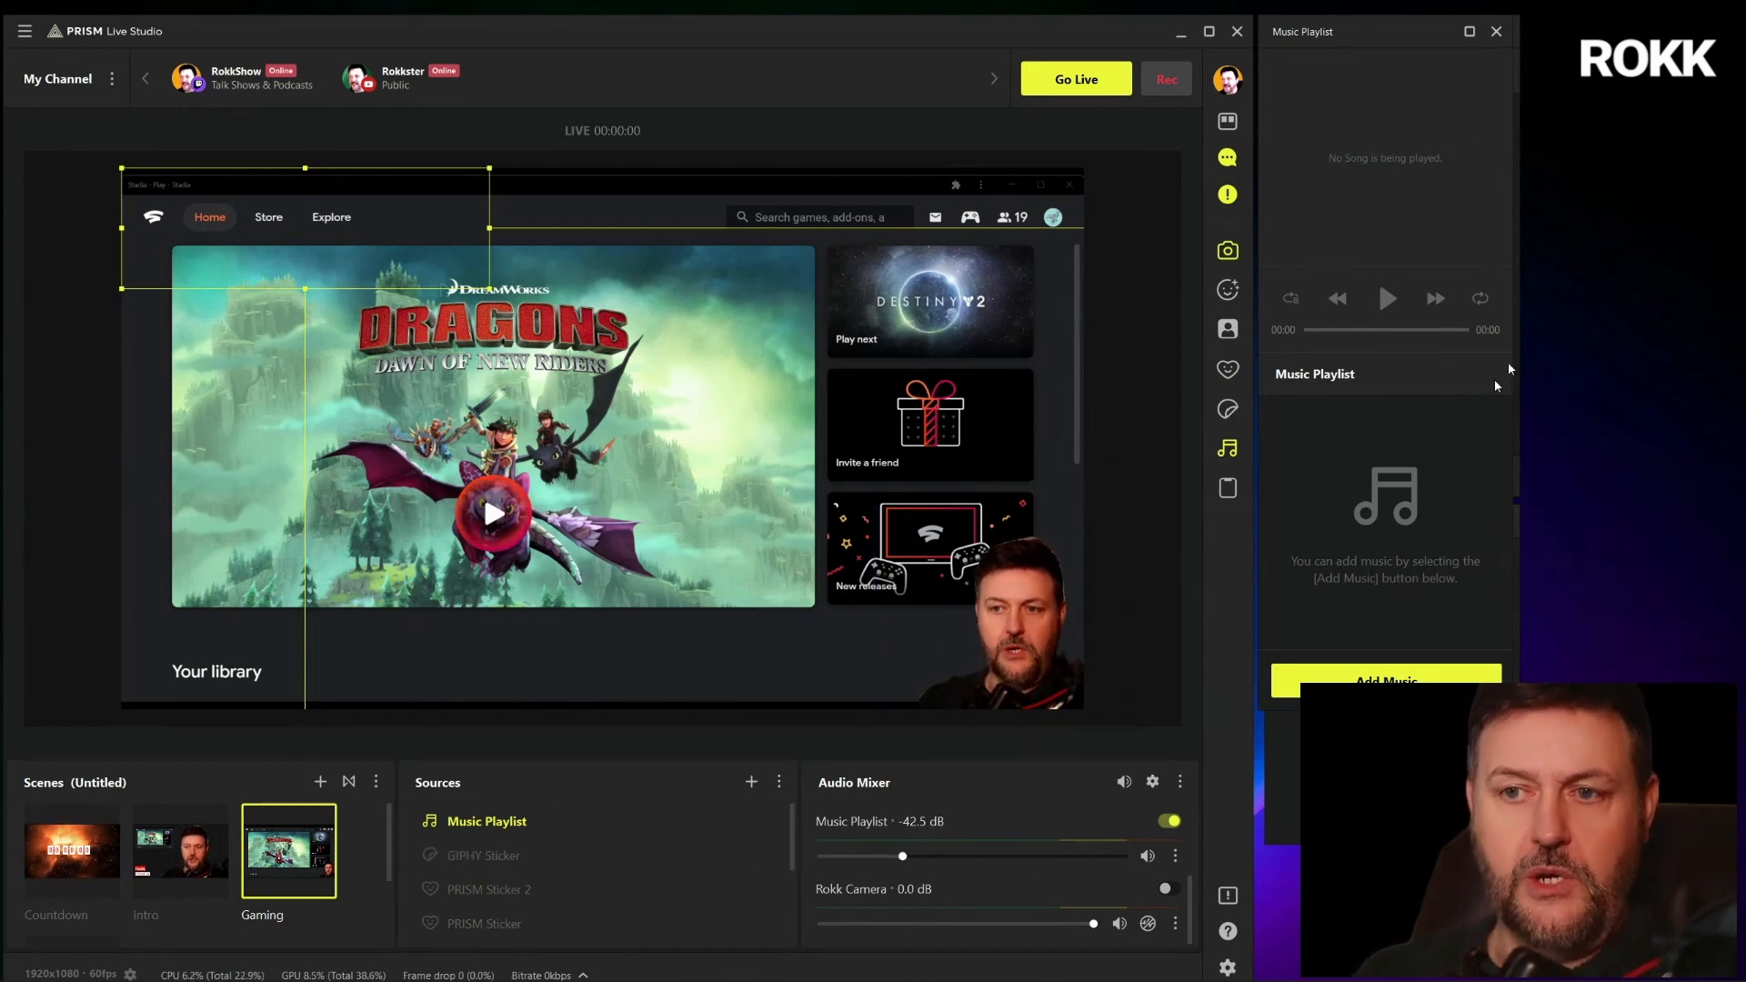
Page through the WIFI guide for connecting the PRISM mobile app to the PC and return to its first page
{"action": "left_click", "coordinate": [1228, 491]}
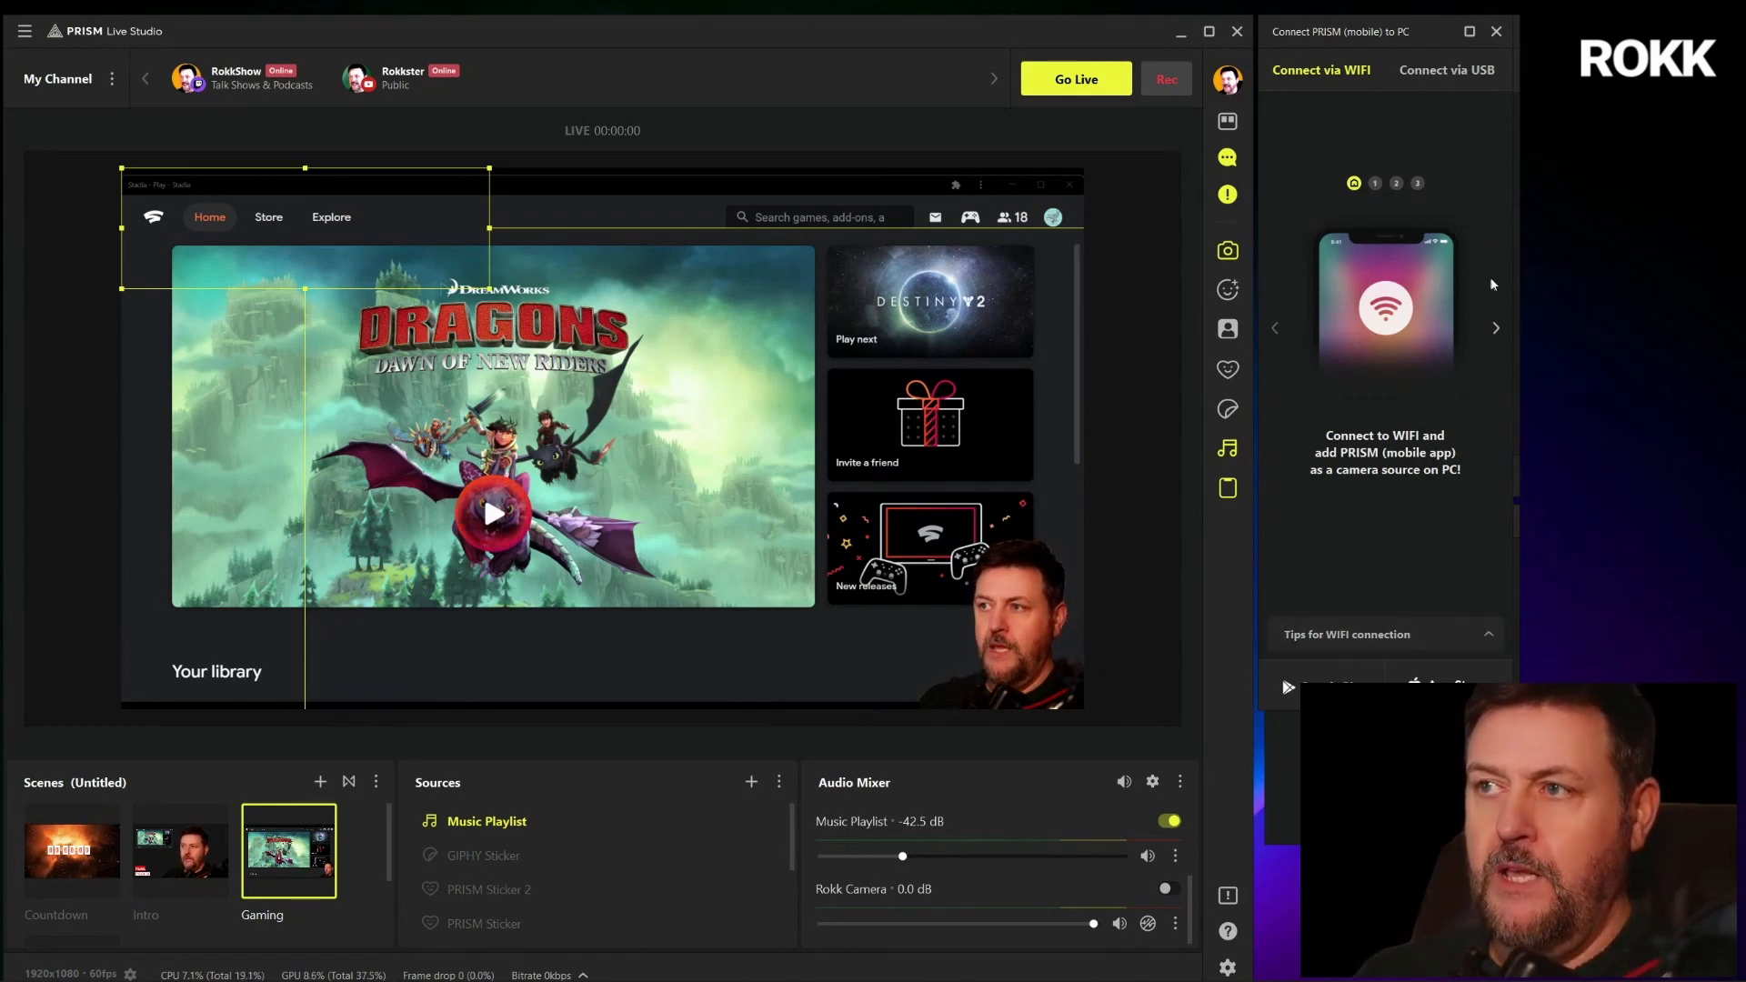
{"action": "left_click", "coordinate": [1497, 329]}
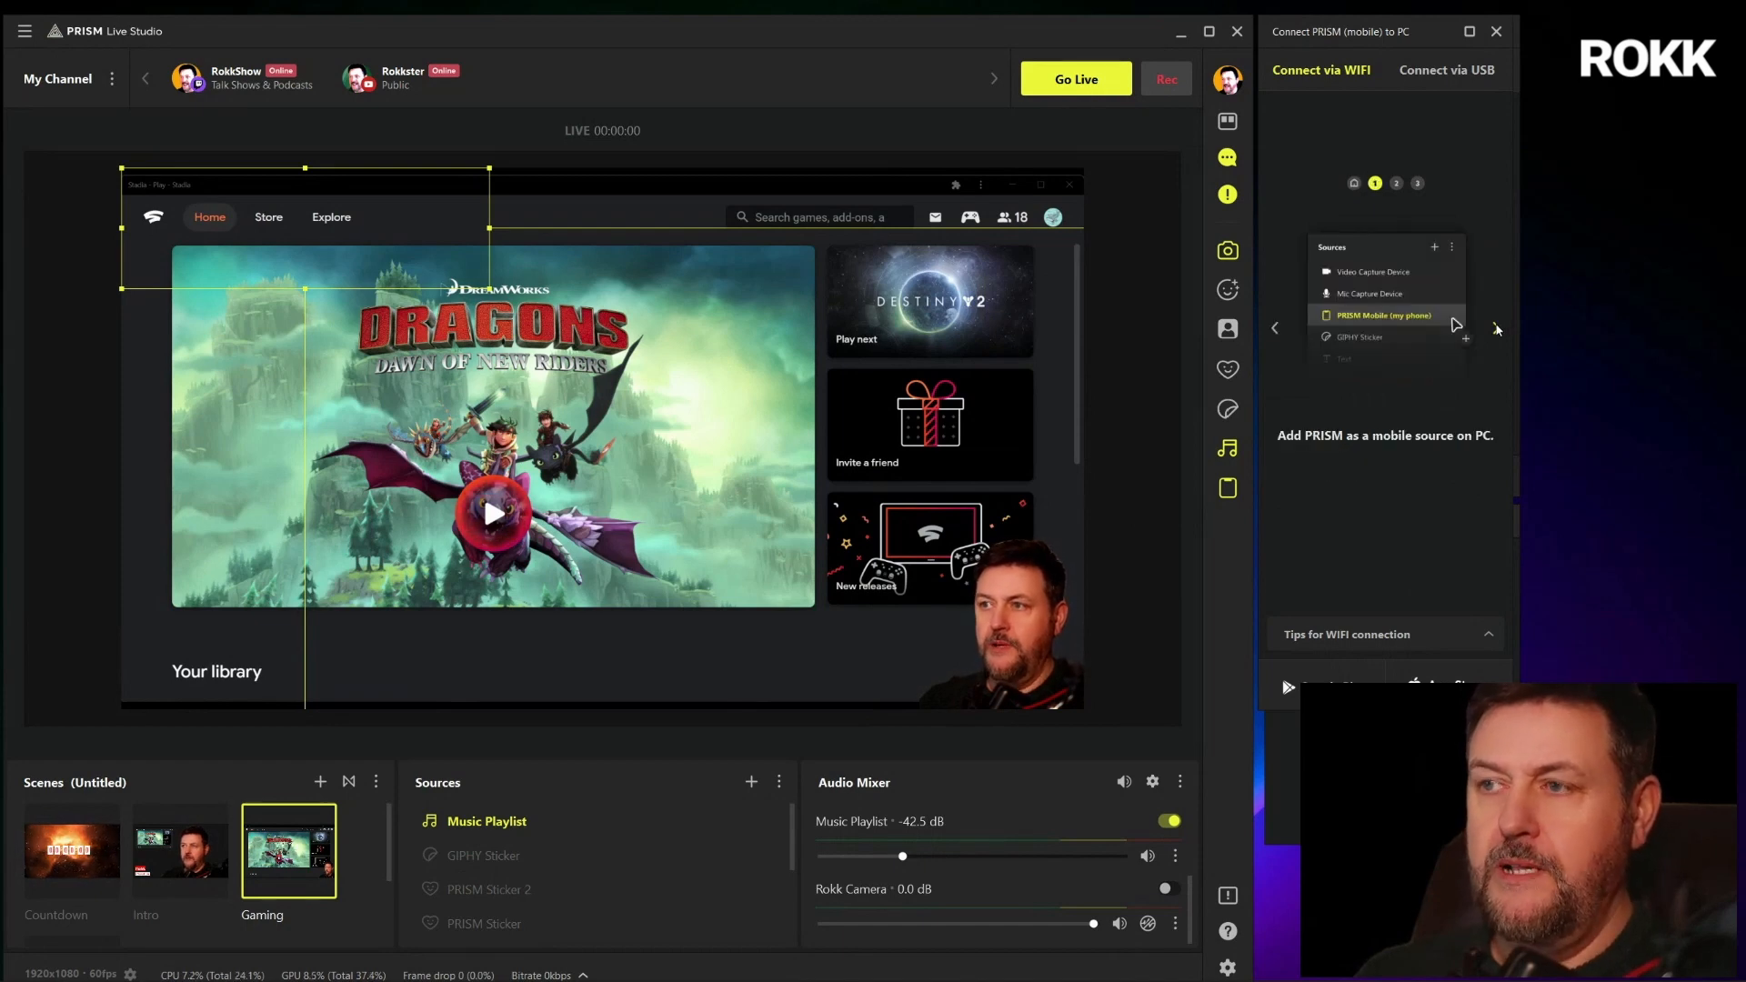
{"action": "left_click", "coordinate": [1497, 329]}
{"action": "left_click", "coordinate": [1497, 329]}
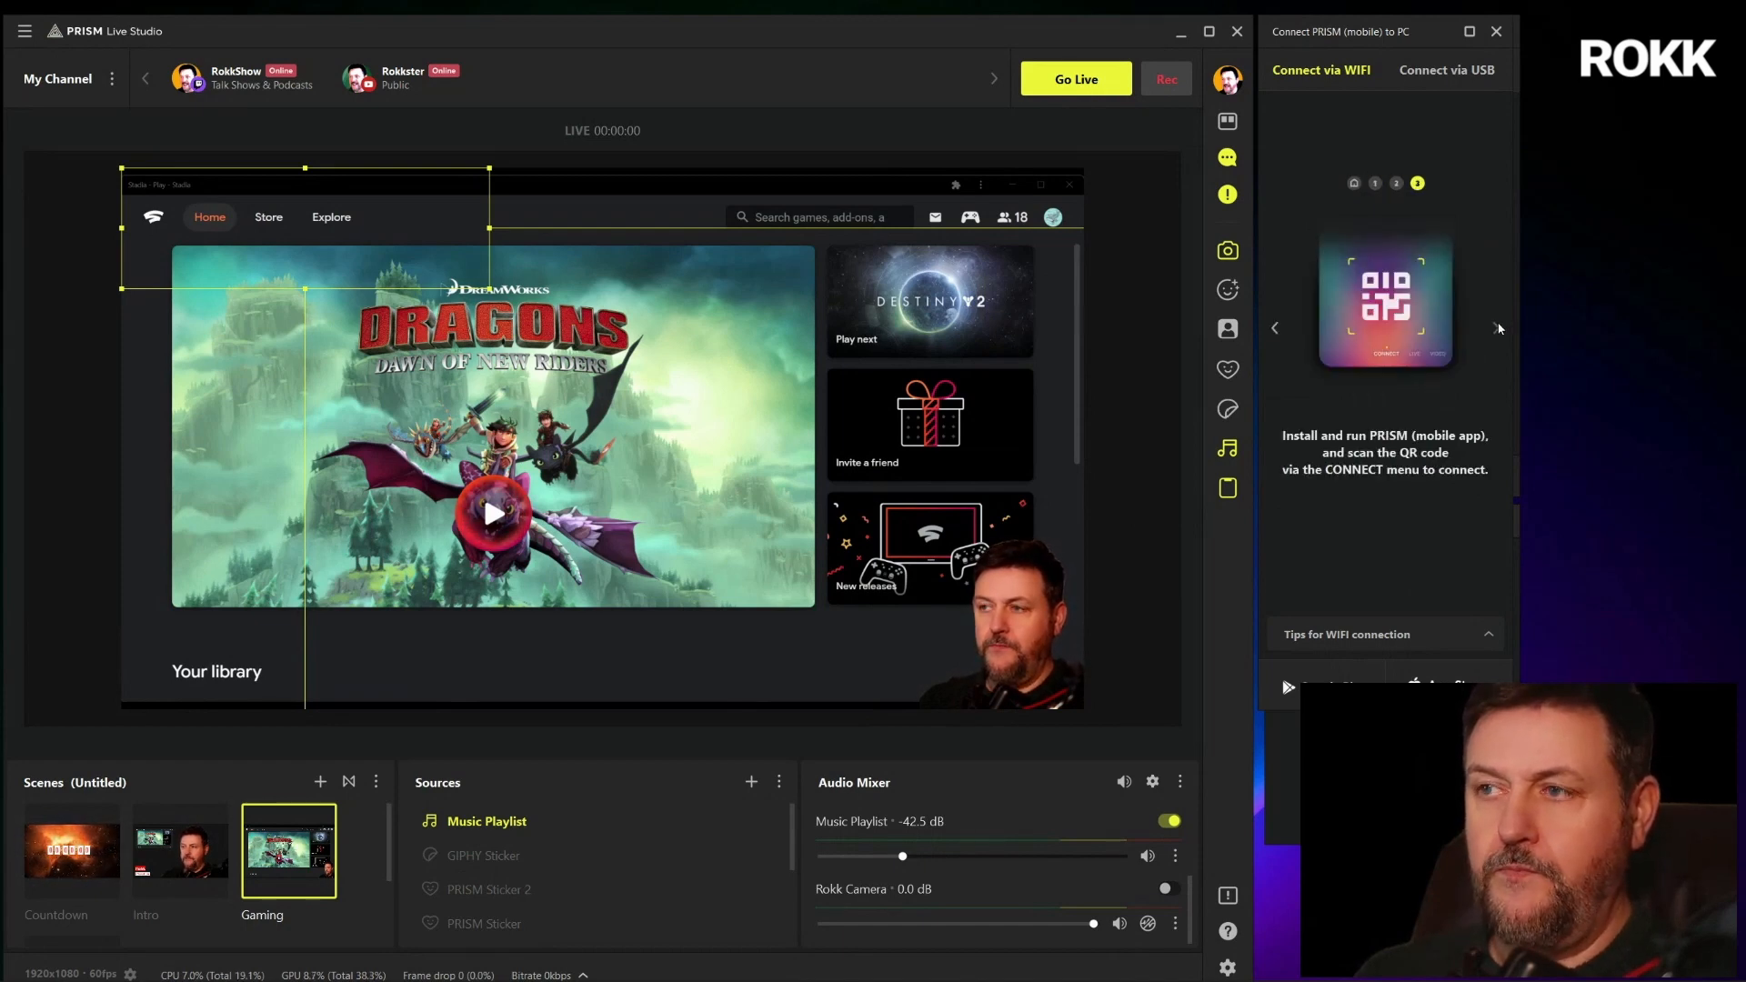
{"action": "left_click", "coordinate": [1354, 183]}
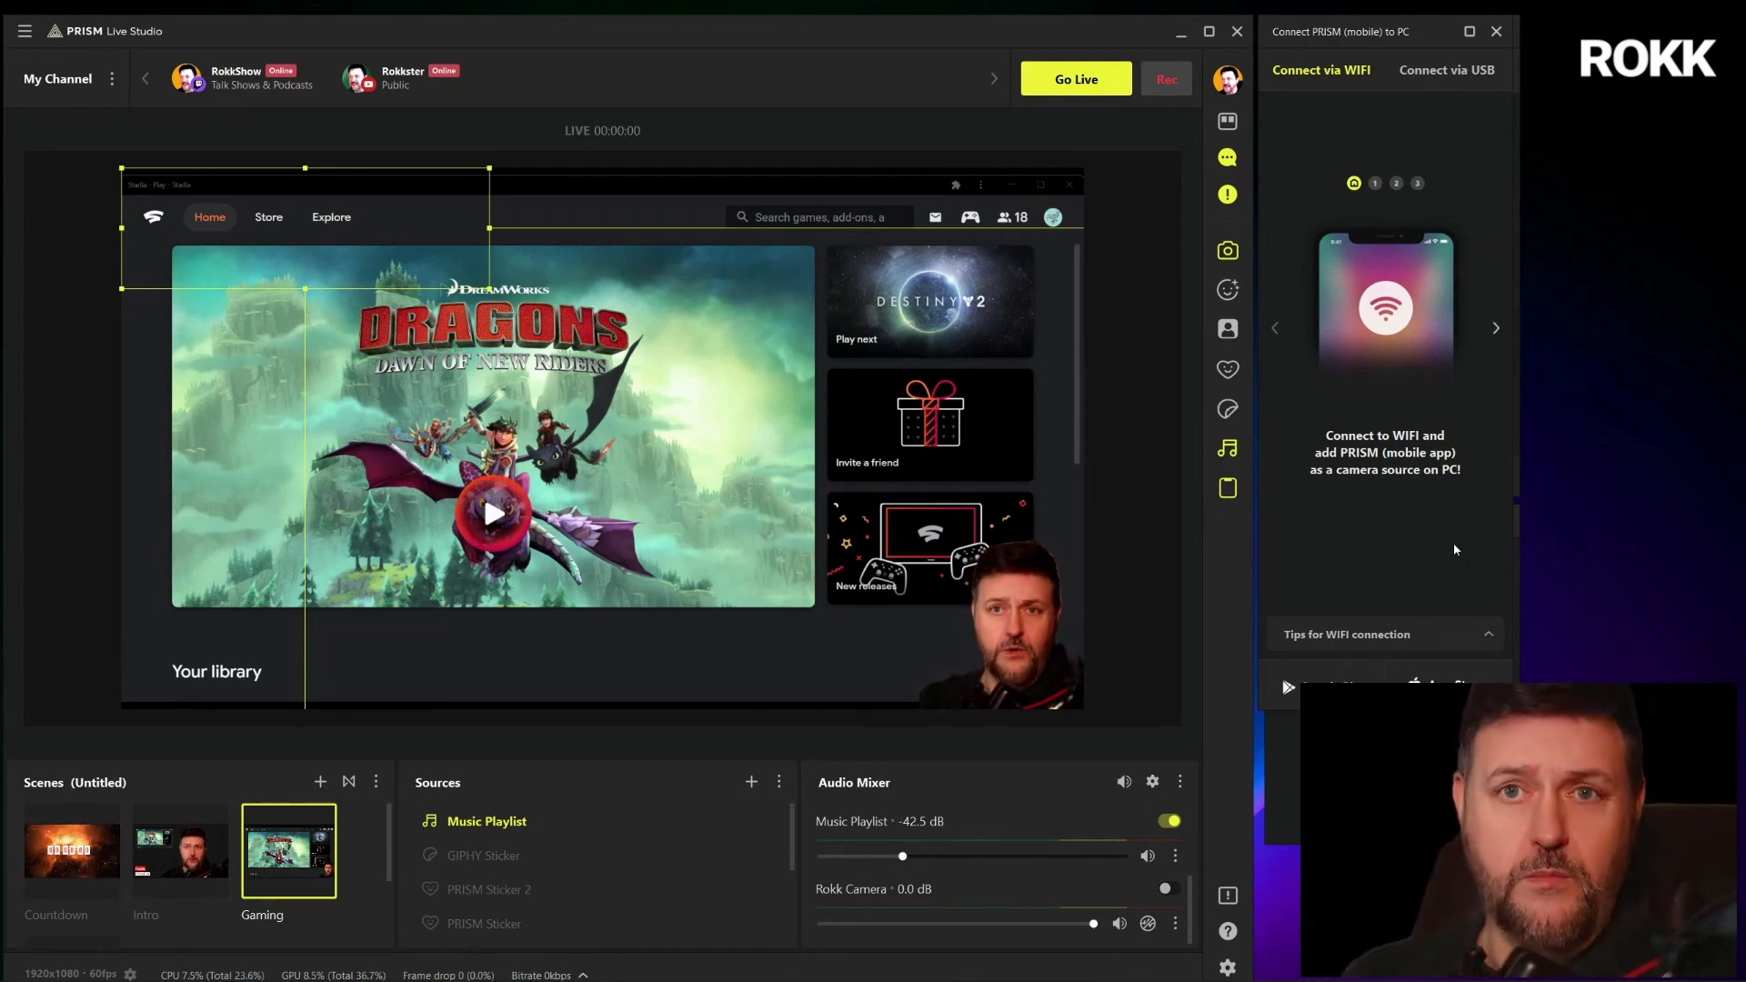
Clear the selection in the preview and close the mobile connection and Music Playlist windows to uncover Chat and Notice
{"action": "left_click", "coordinate": [1112, 587]}
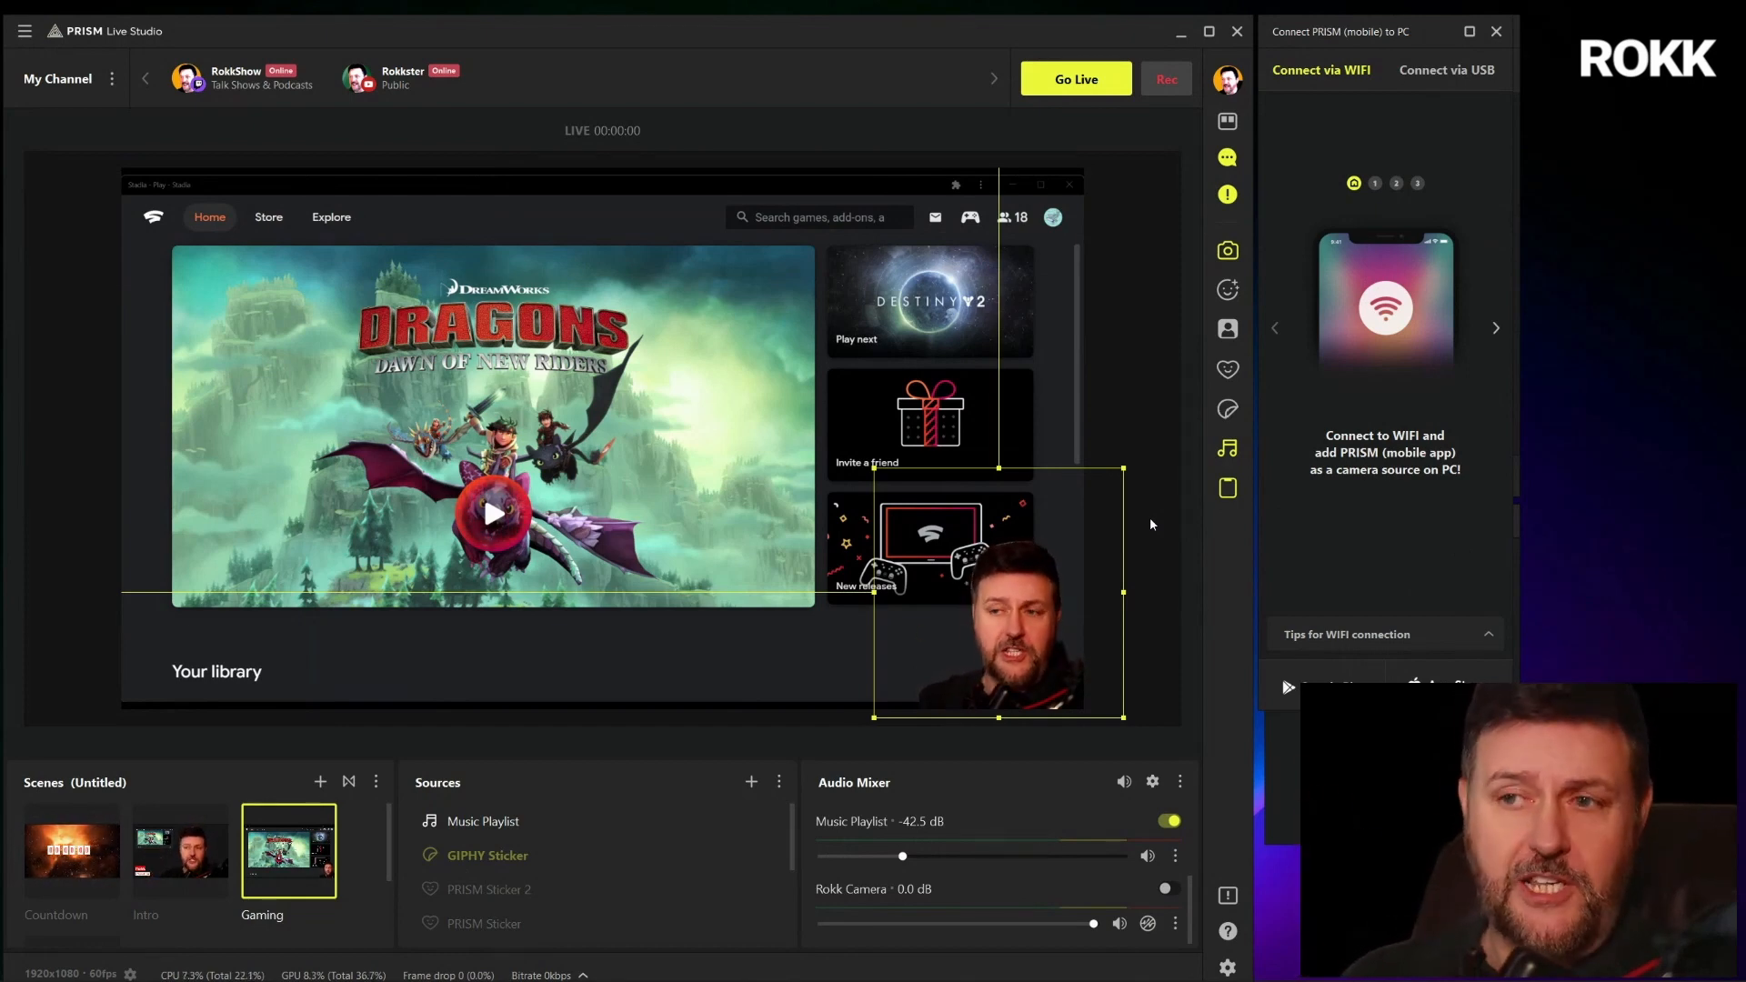
{"action": "left_click", "coordinate": [1150, 525]}
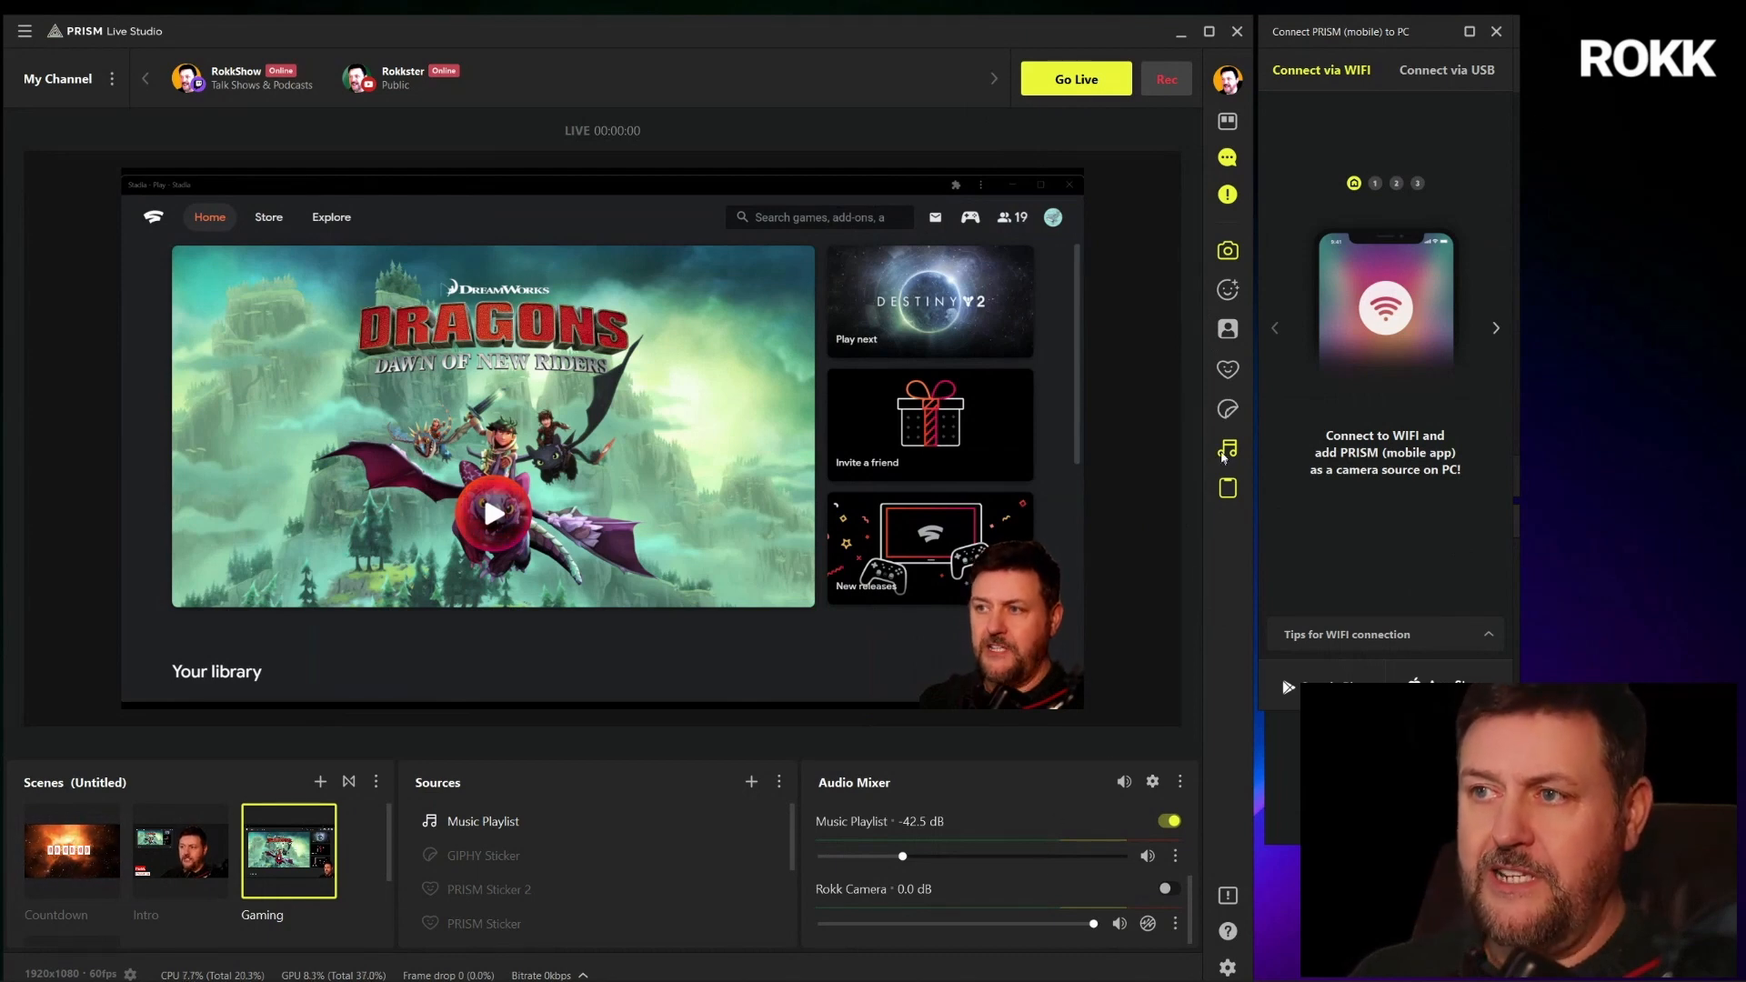
{"action": "left_click", "coordinate": [1232, 492]}
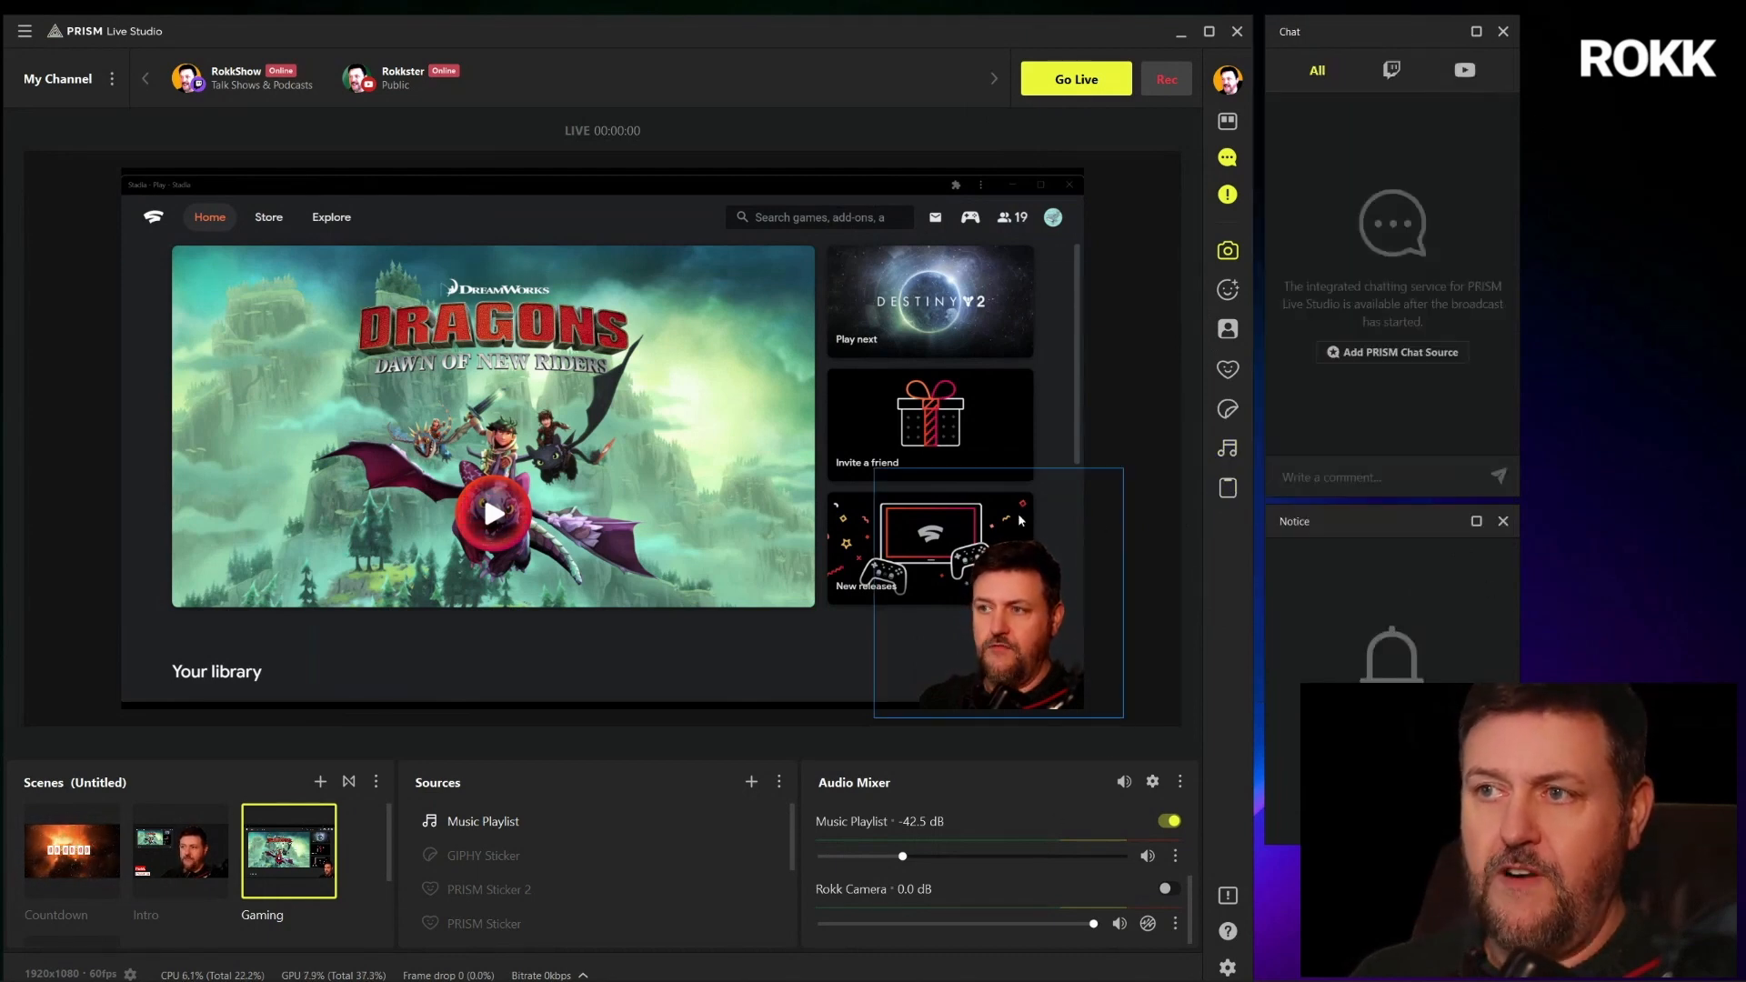